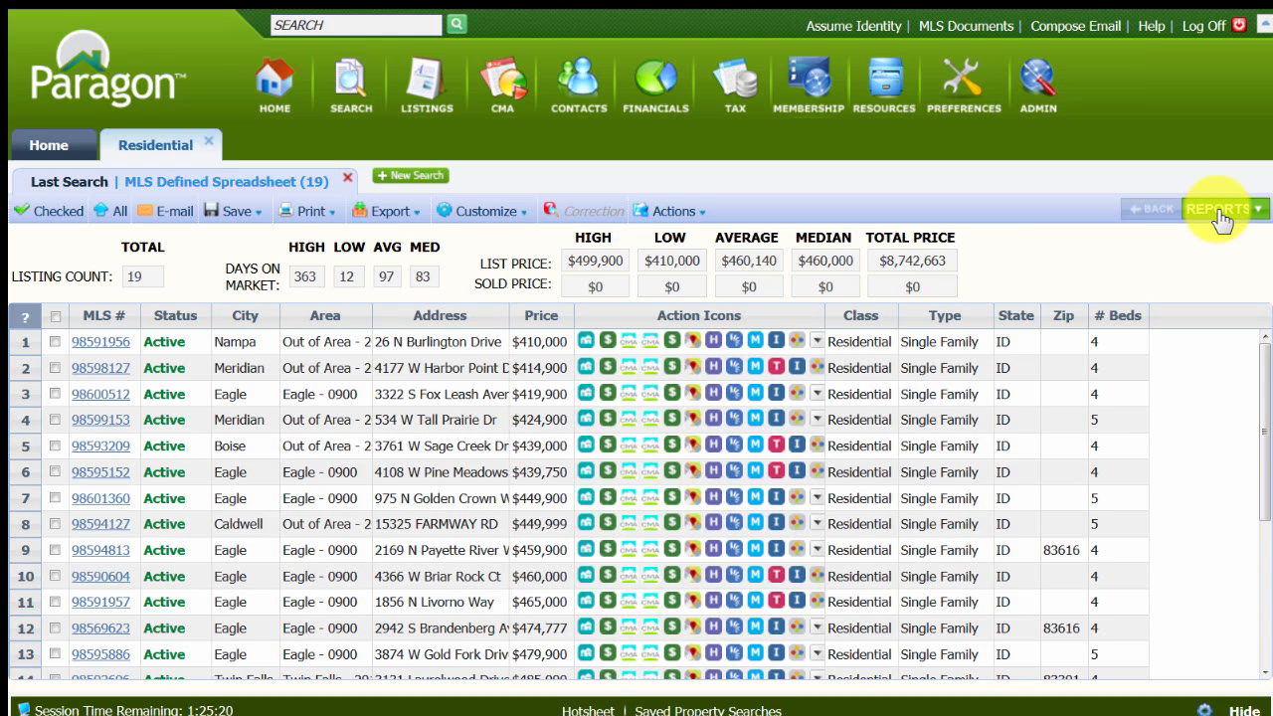
# Display the residential search results in the Custom Brochure 2 report and review the brochure's sections.
pyautogui.click(1219, 210)
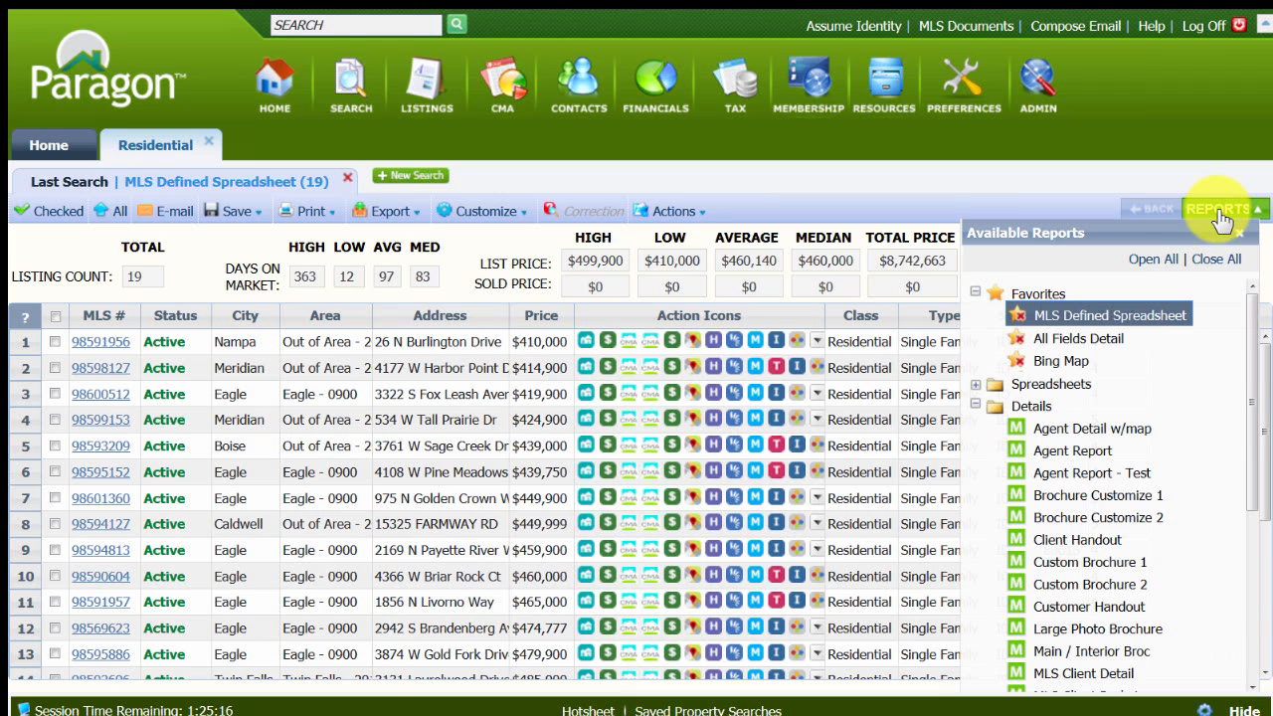
pyautogui.moveTo(1250, 308); pyautogui.dragTo(1252, 389)
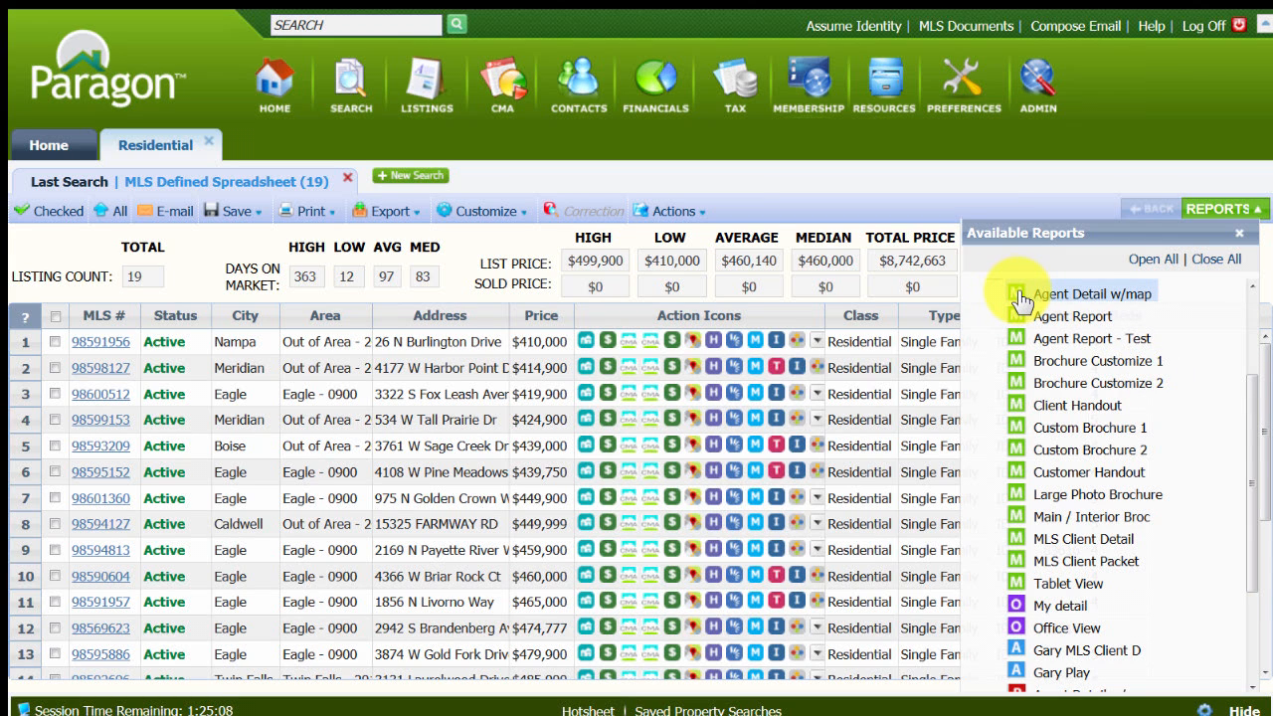
pyautogui.moveTo(1022, 301); pyautogui.dragTo(1102, 531)
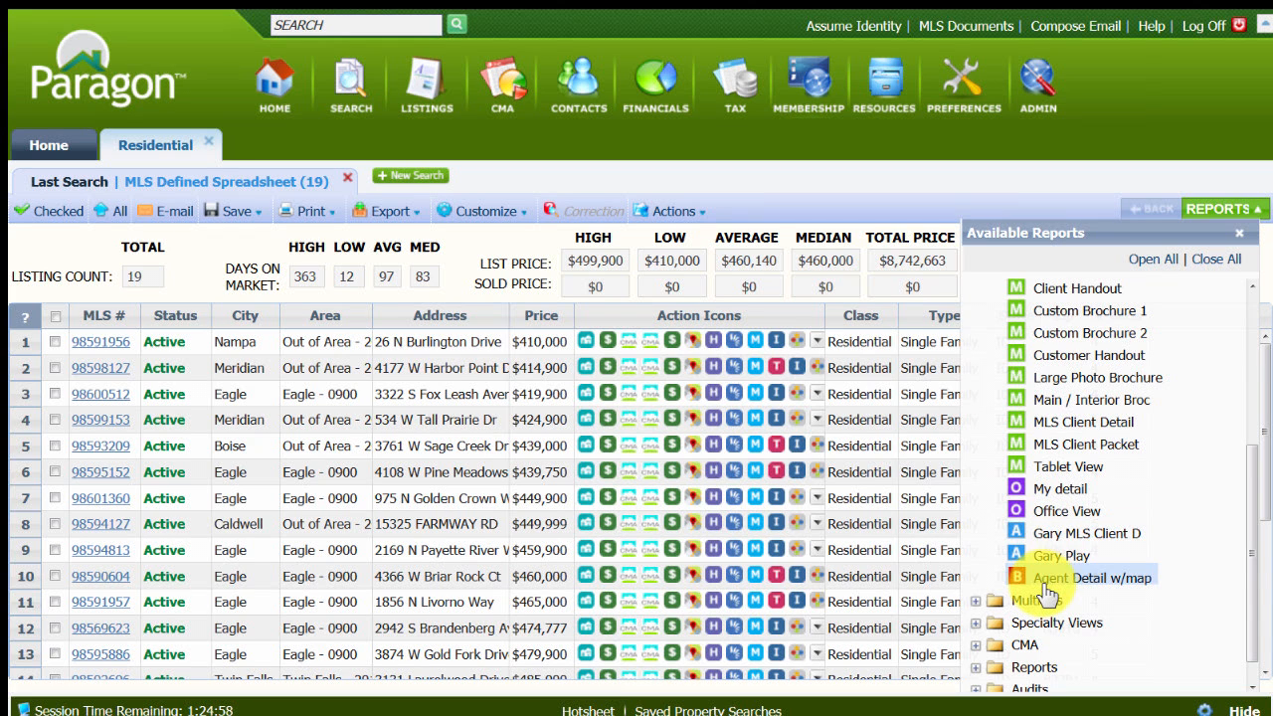
pyautogui.scroll(3, 1052, 581)
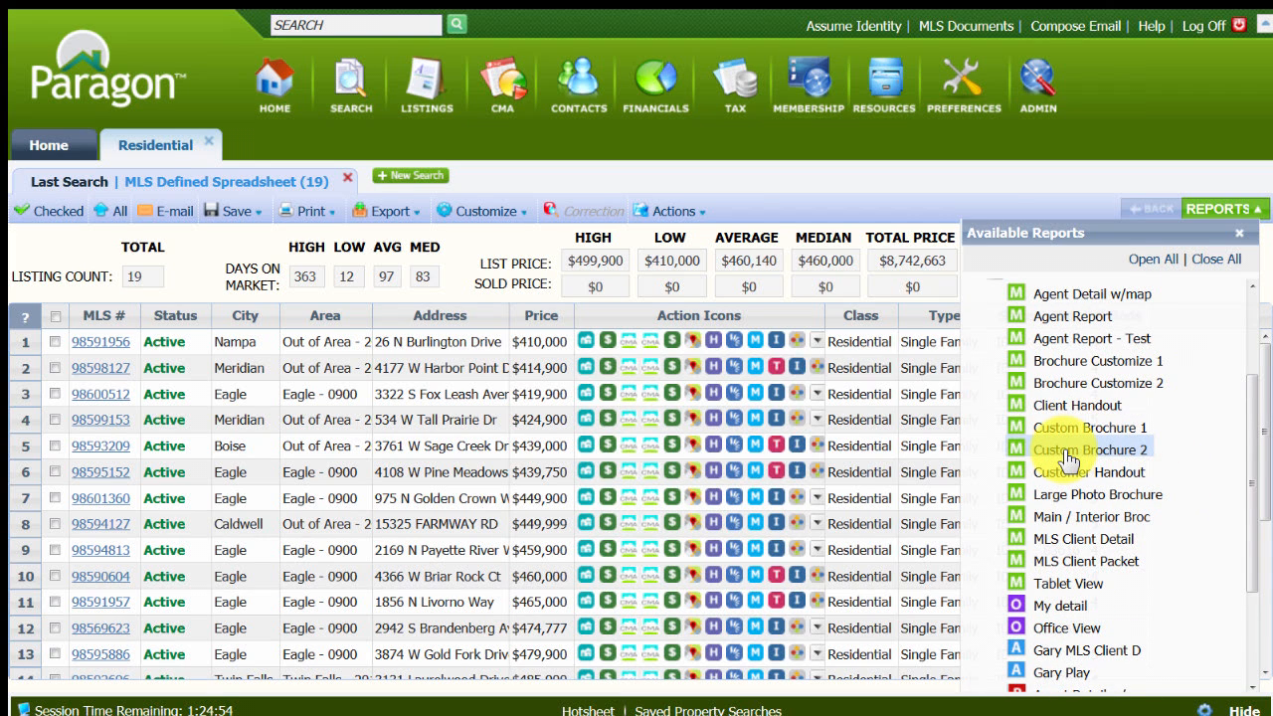
pyautogui.click(1066, 452)
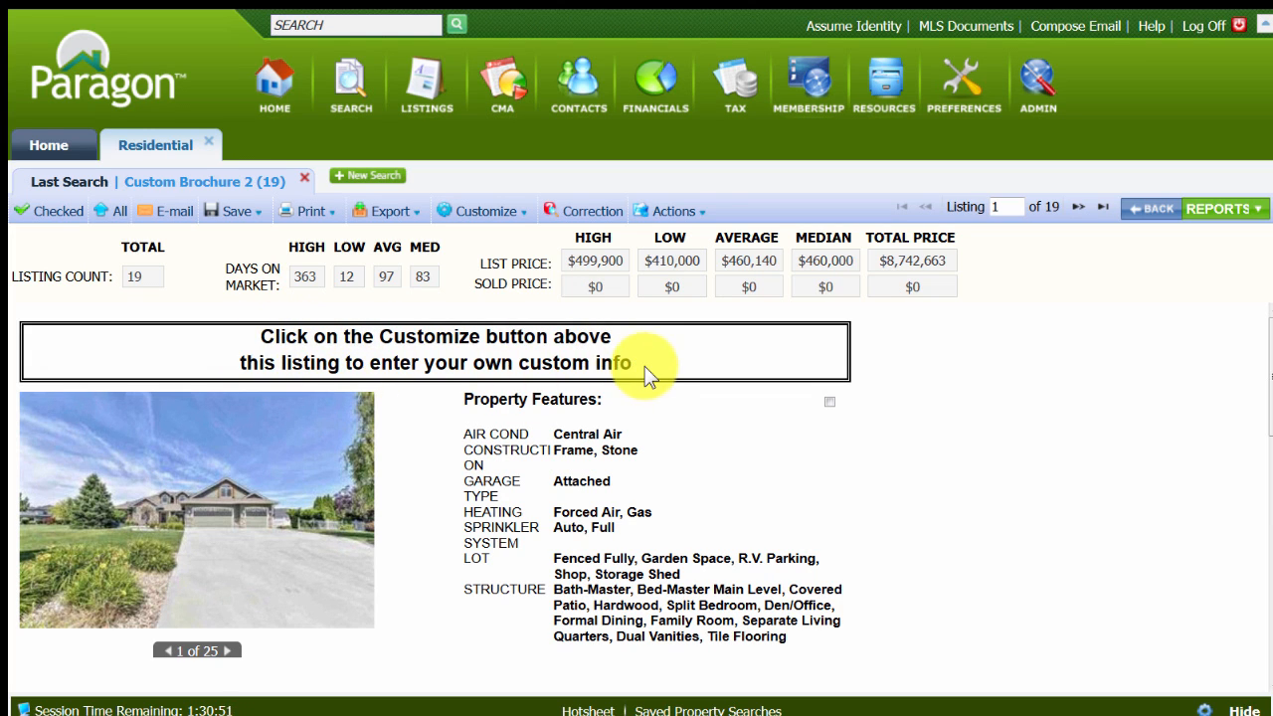
pyautogui.scroll(-3, 697, 435)
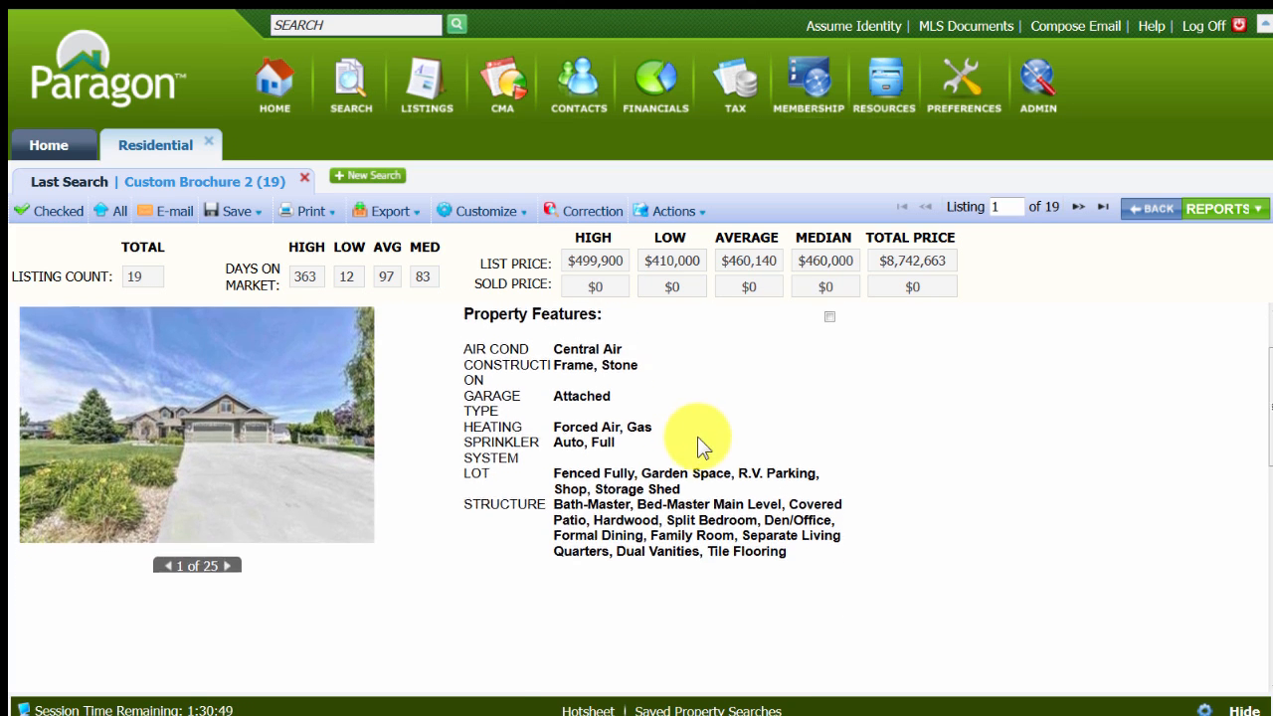
pyautogui.scroll(-5, 697, 438)
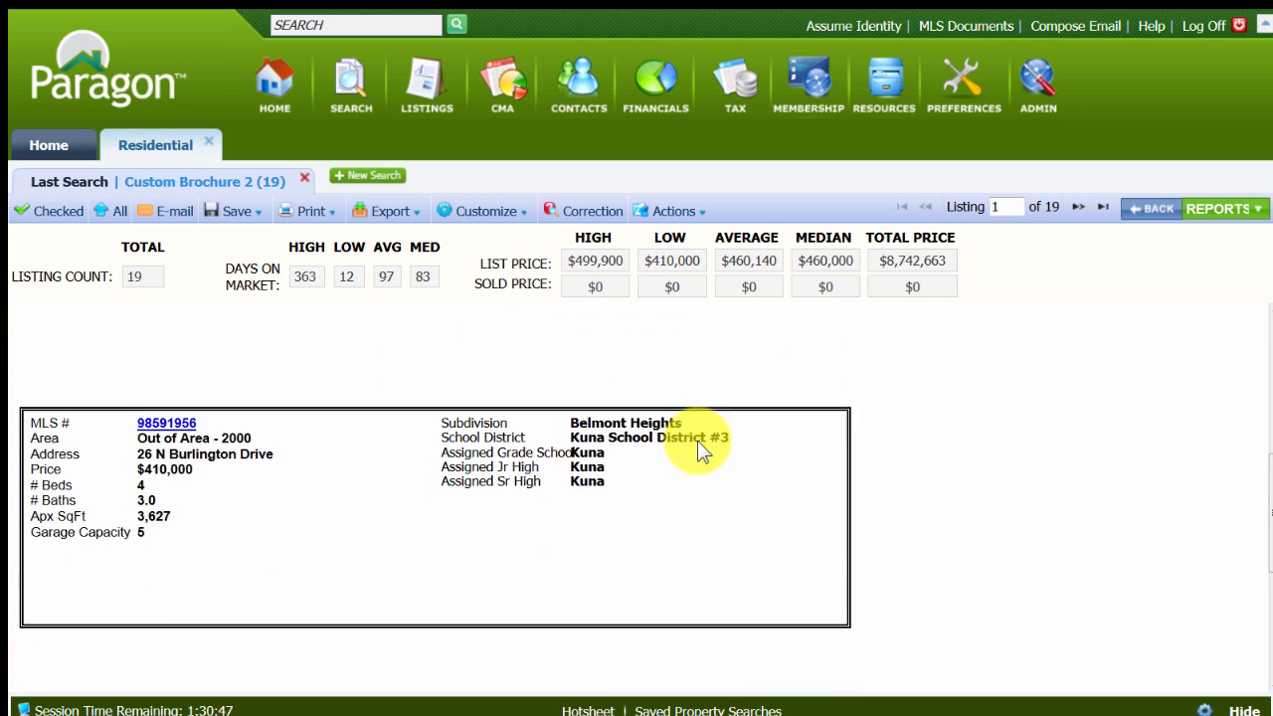
pyautogui.scroll(-4, 699, 441)
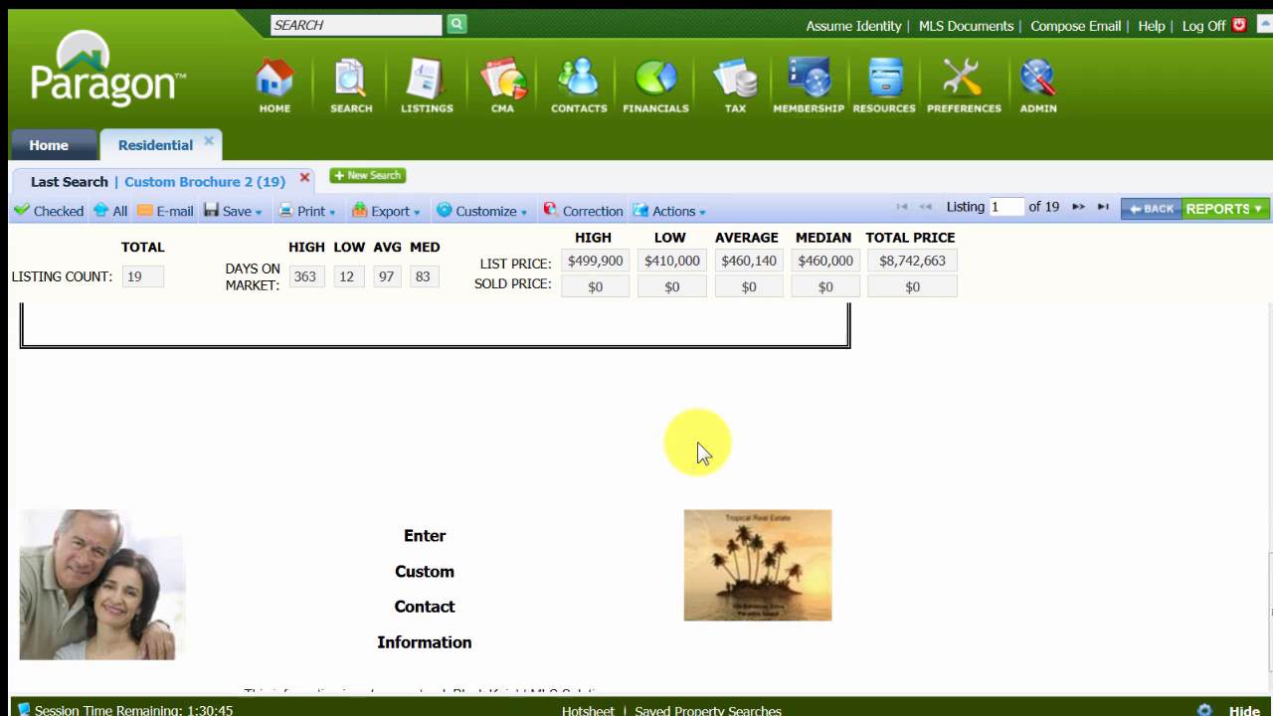
pyautogui.scroll(9, 697, 442)
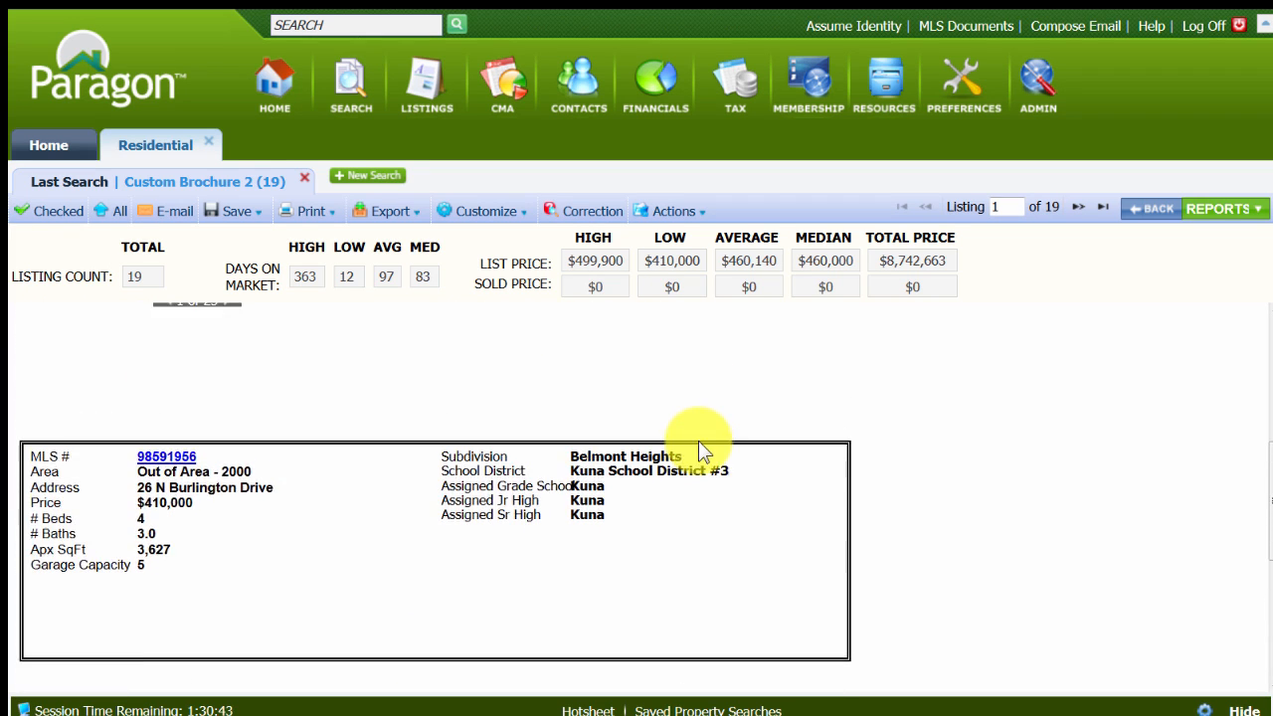
pyautogui.scroll(5, 698, 441)
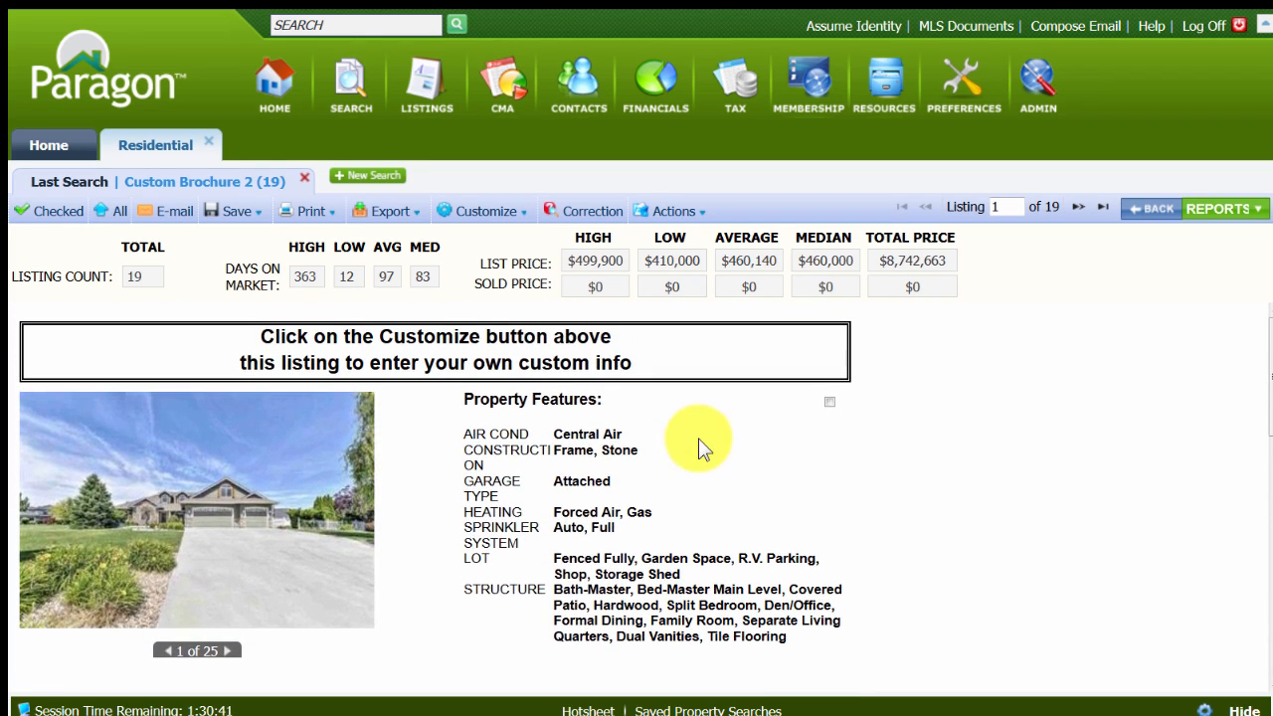
# Open the field customization of Custom Brochure 2 and bring up the field preferences for its Property Features list.
pyautogui.click(486, 214)
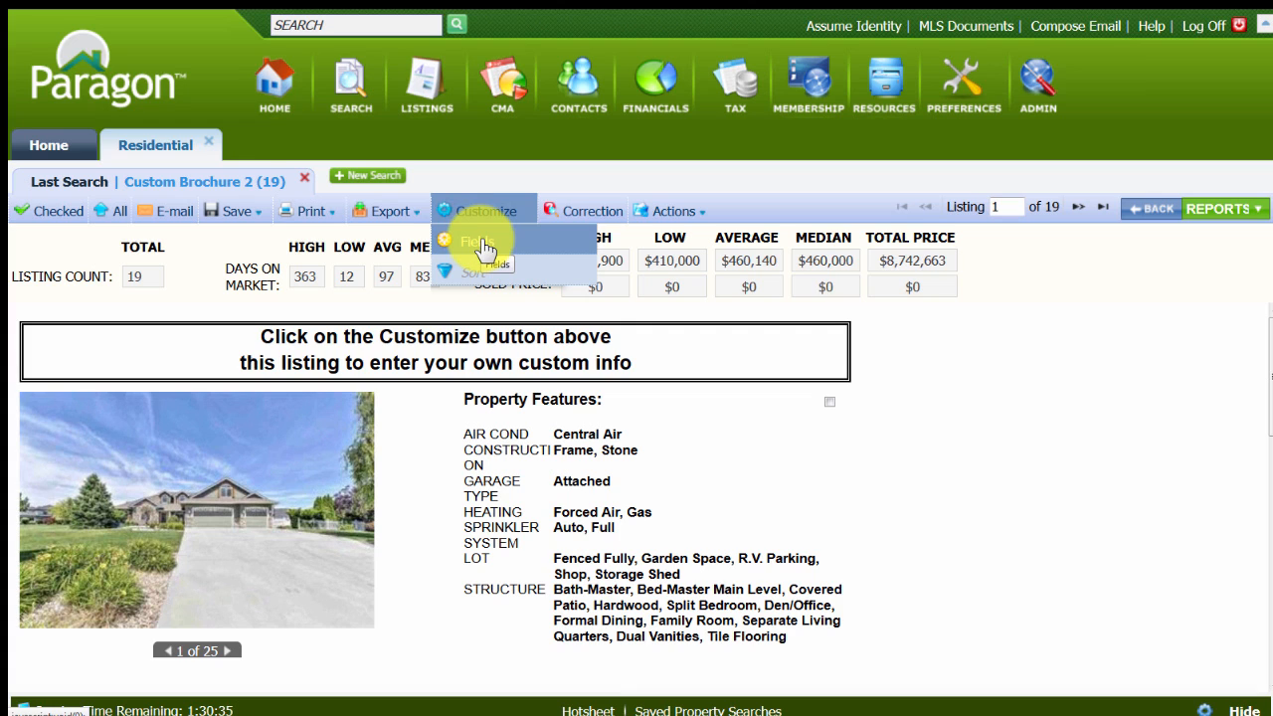
pyautogui.click(485, 249)
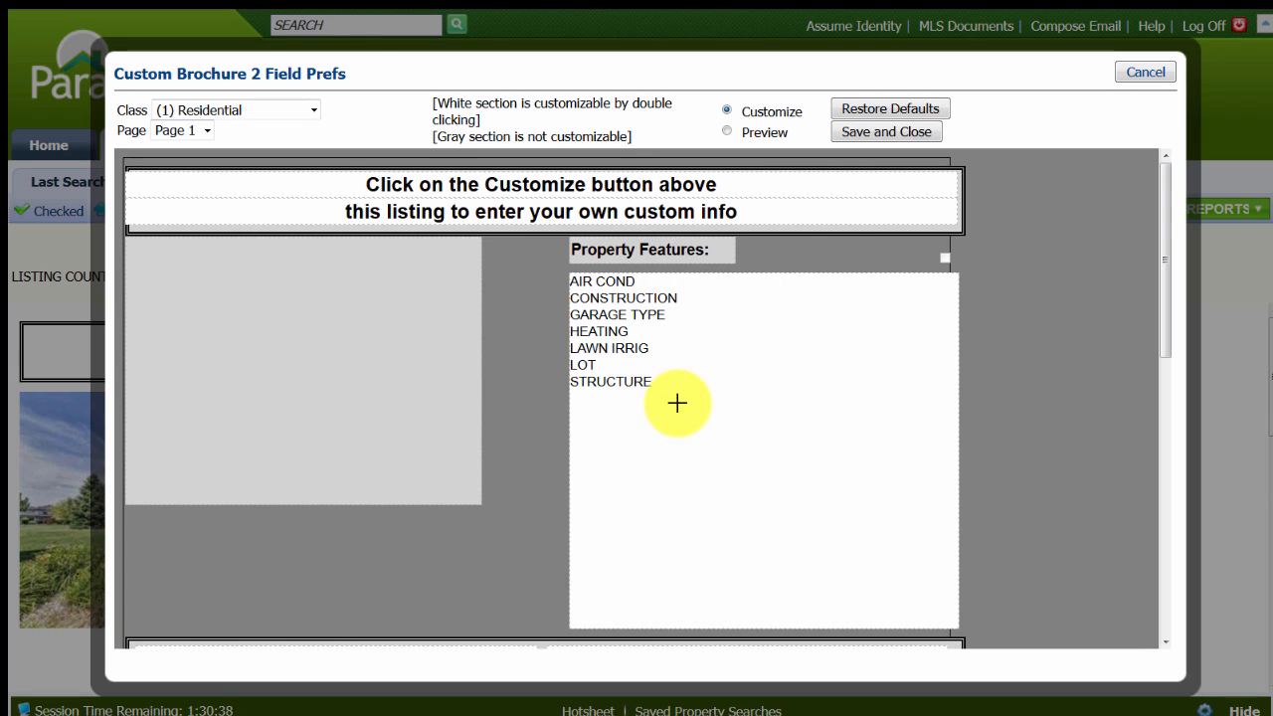
pyautogui.scroll(-1, 676, 402)
pyautogui.scroll(-3, 676, 404)
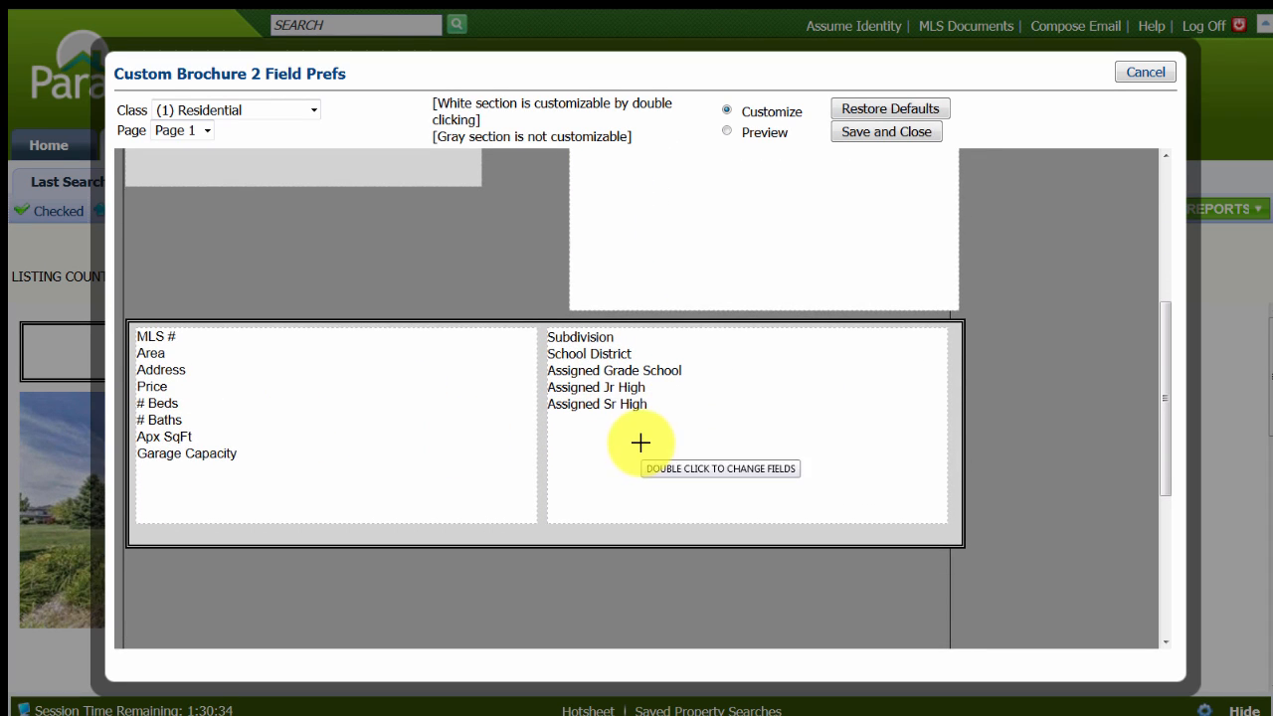
pyautogui.scroll(-2, 640, 446)
pyautogui.scroll(-3, 640, 446)
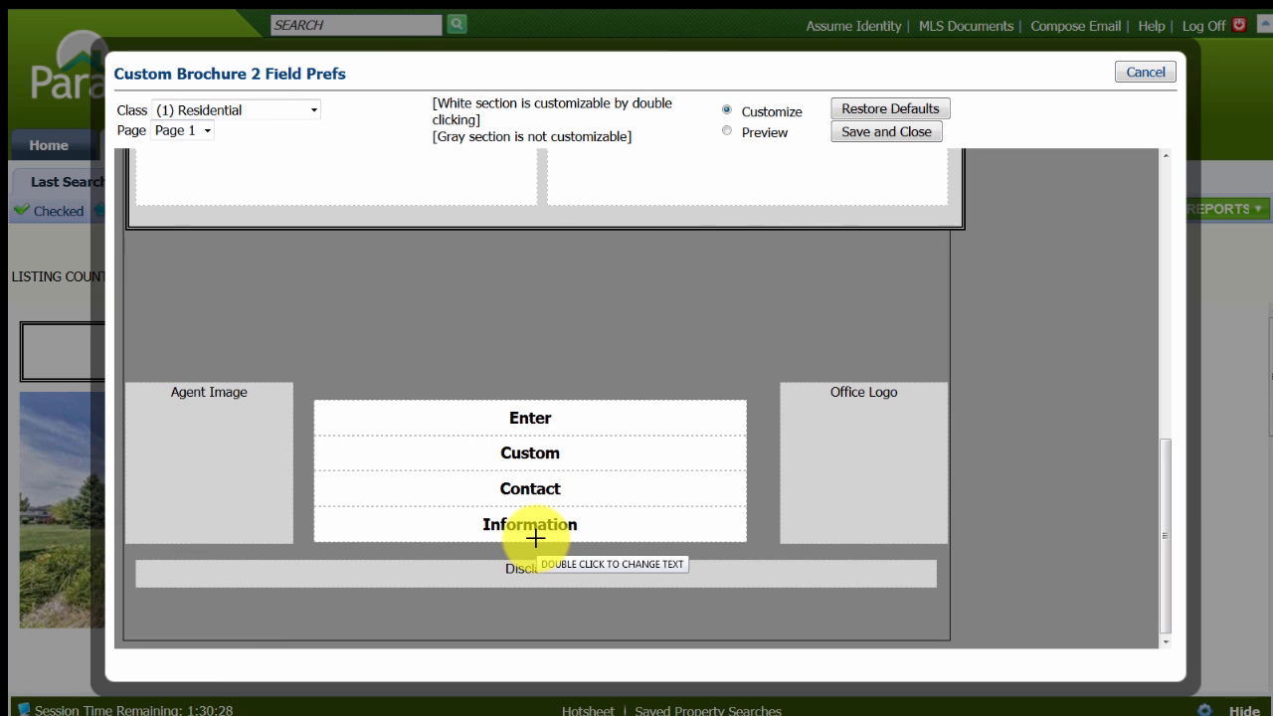
pyautogui.scroll(8, 536, 538)
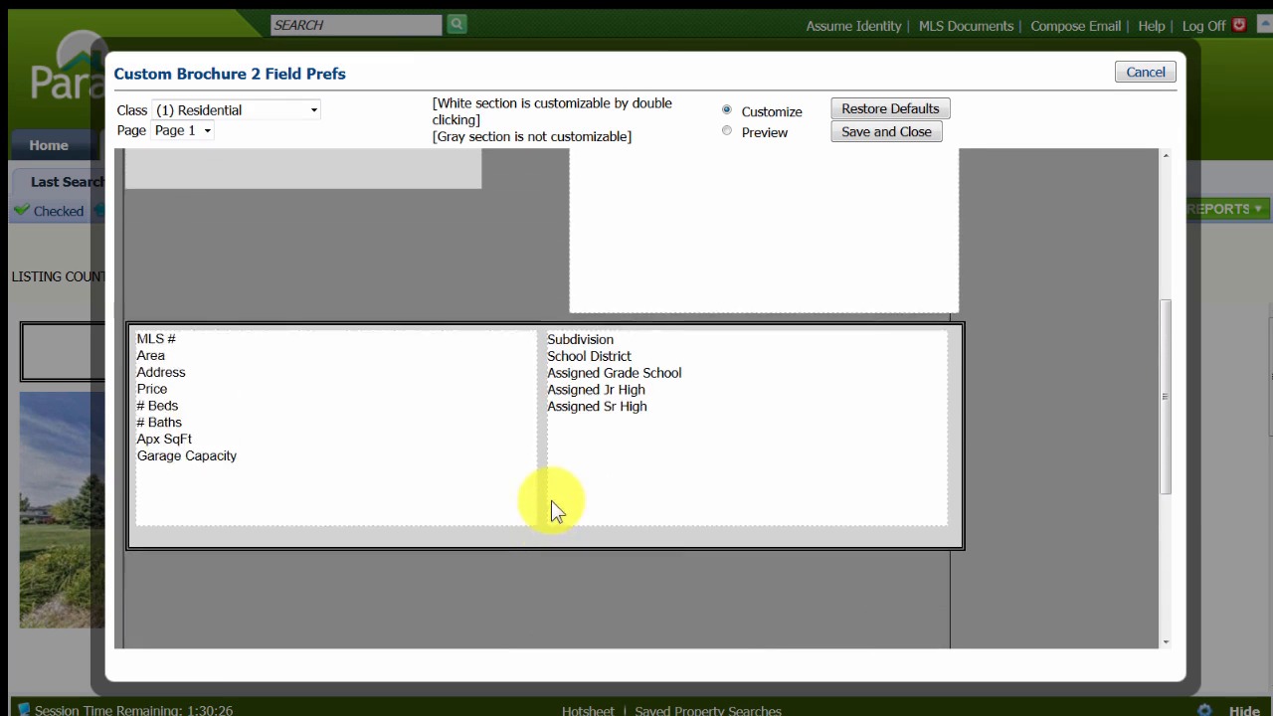
pyautogui.scroll(3, 551, 497)
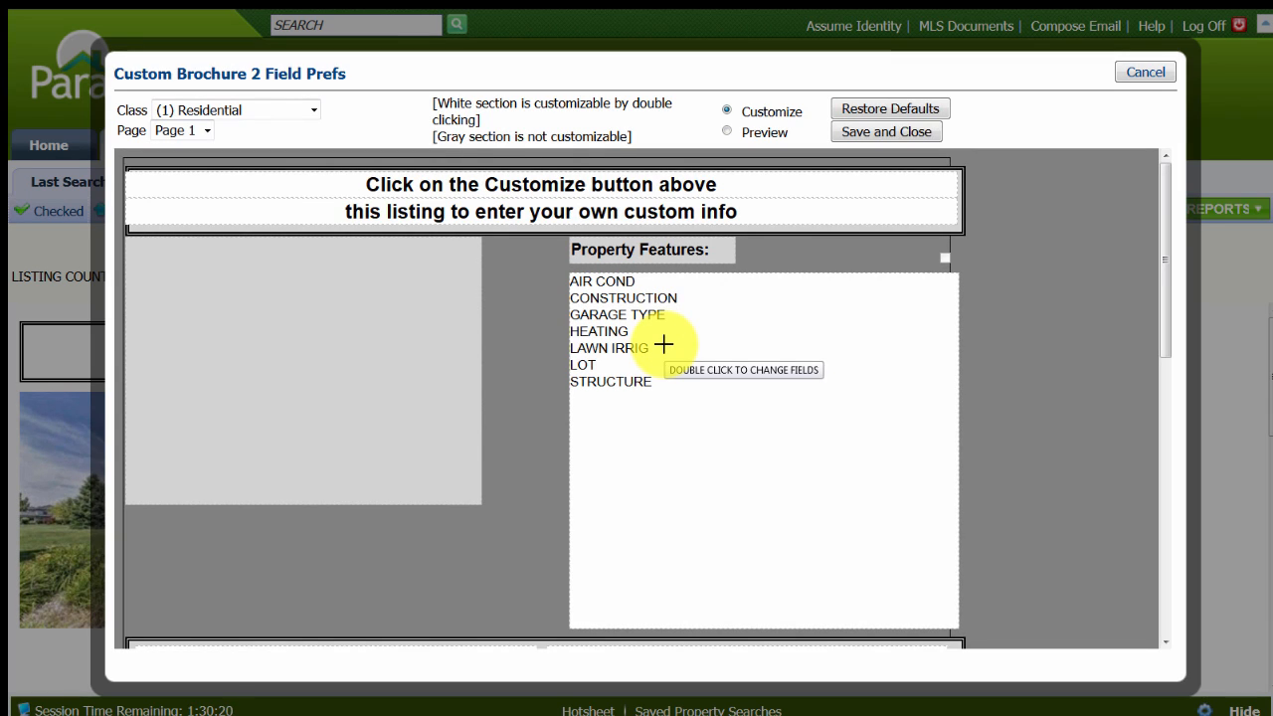
pyautogui.doubleClick(663, 343)
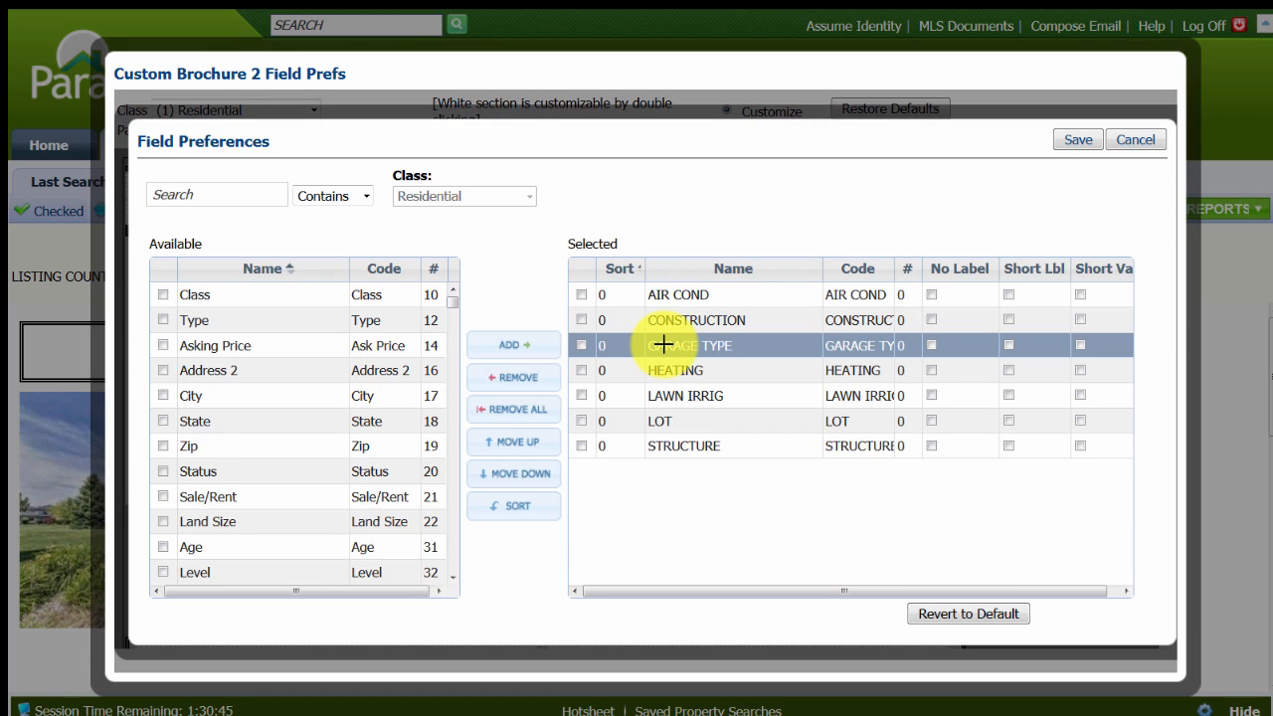
pyautogui.click(343, 396)
pyautogui.click(284, 373)
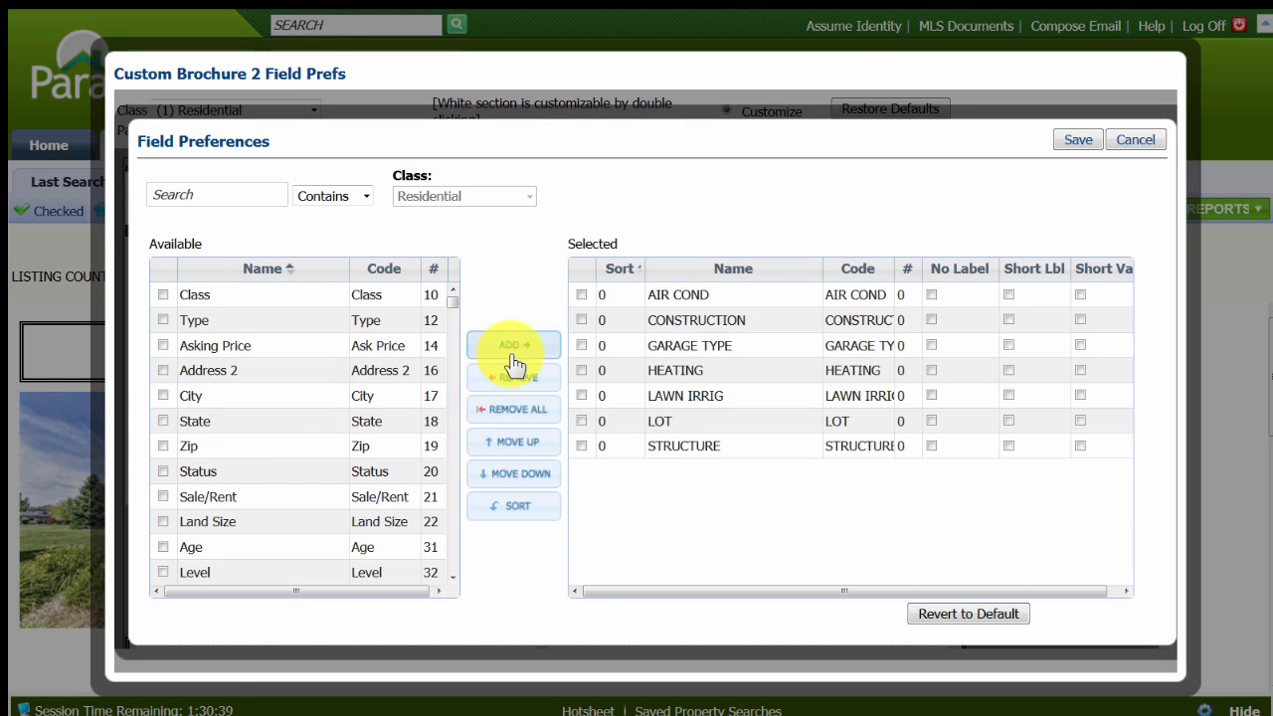
pyautogui.click(761, 388)
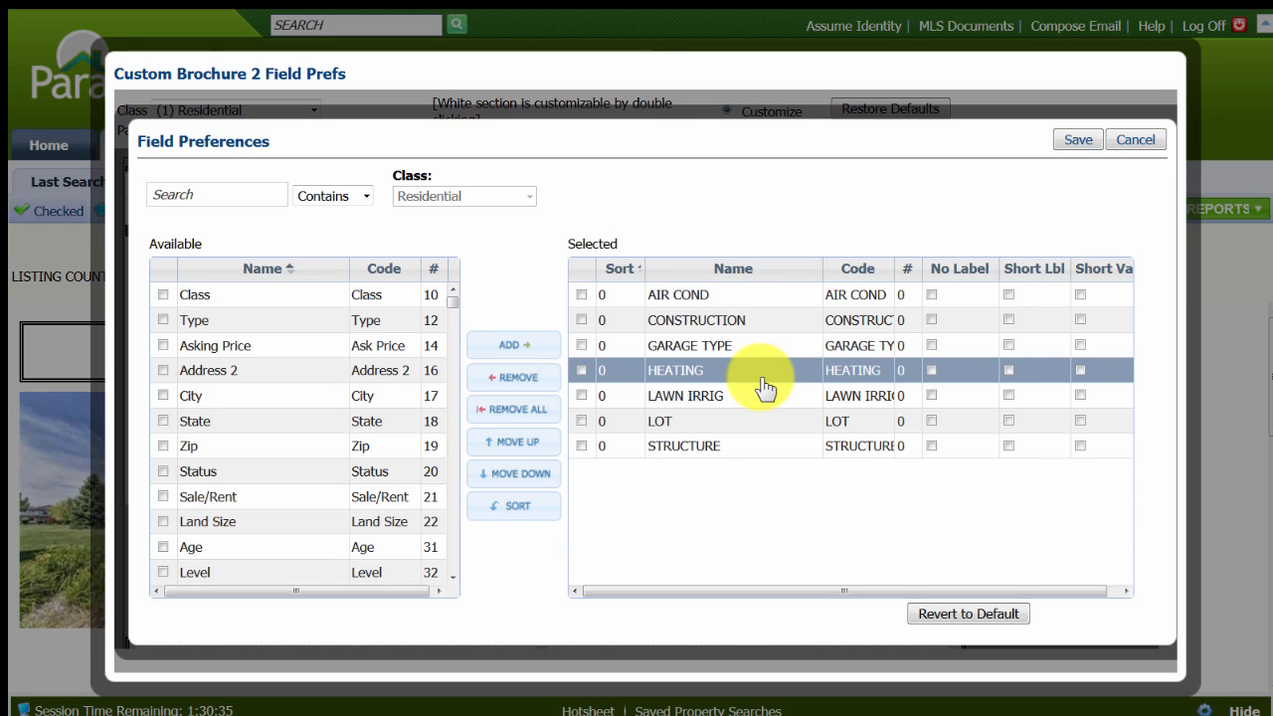
pyautogui.click(294, 388)
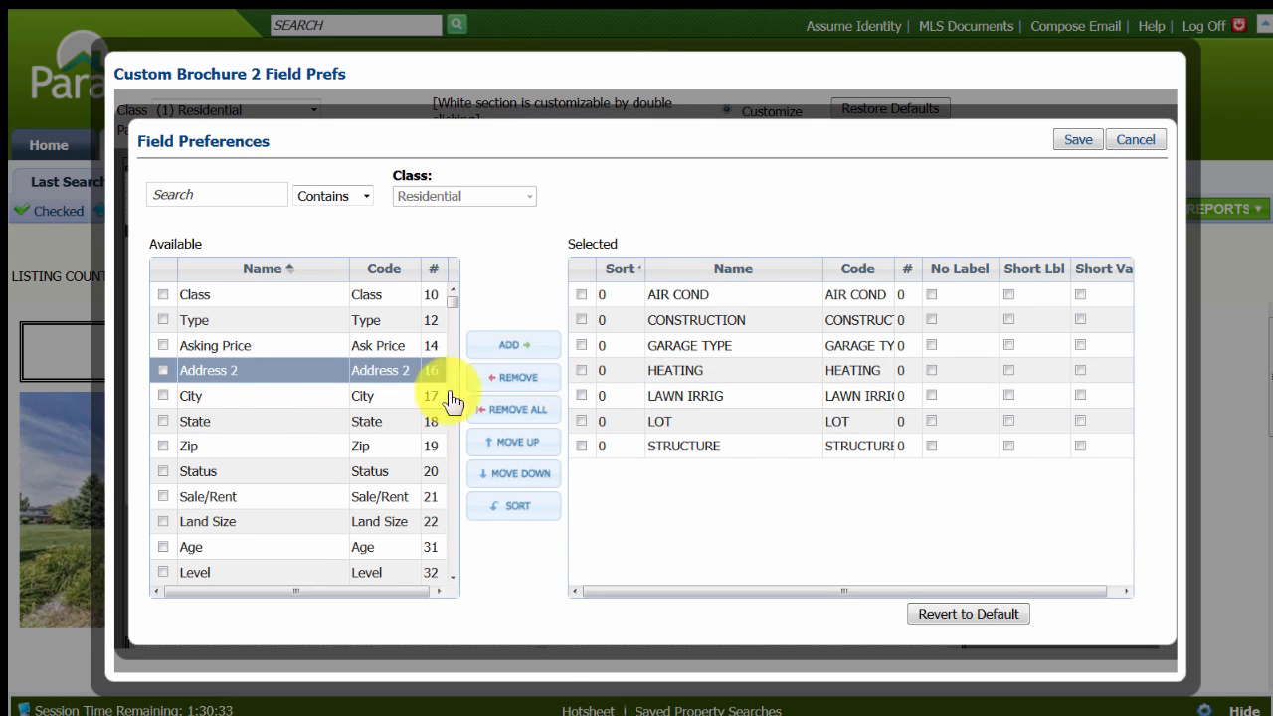
pyautogui.click(859, 450)
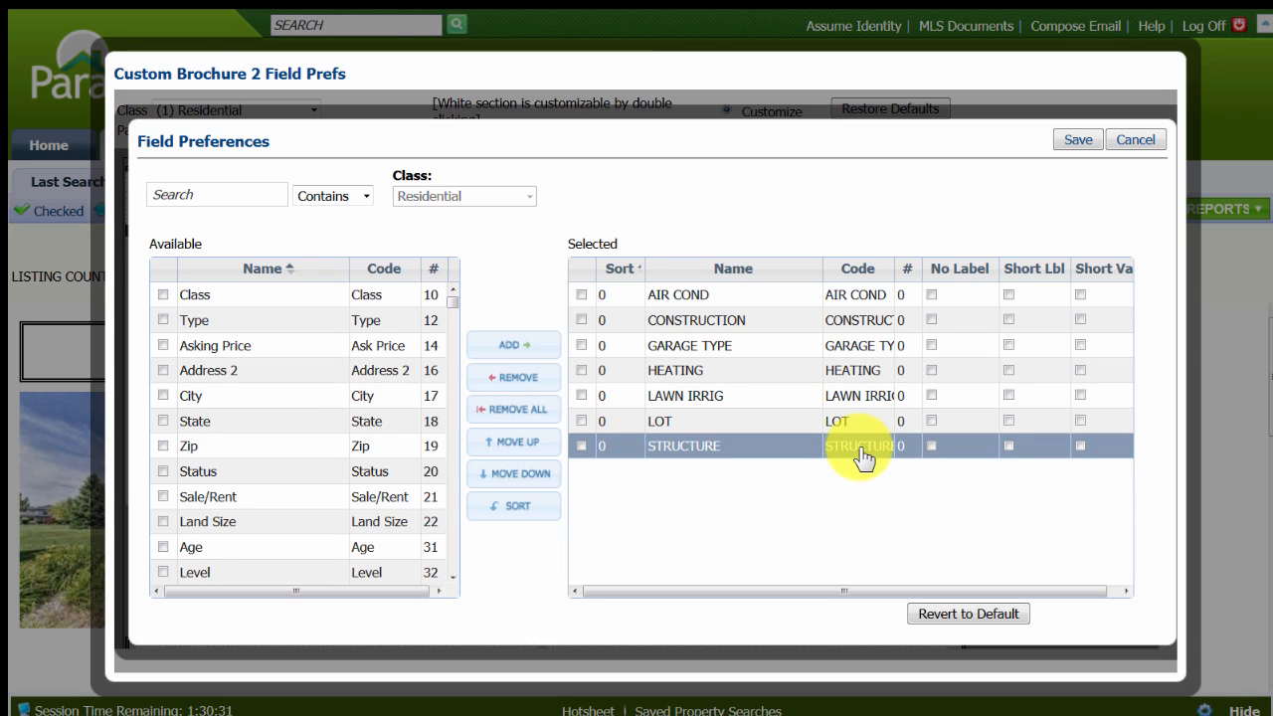
pyautogui.click(762, 508)
pyautogui.click(690, 376)
pyautogui.click(702, 326)
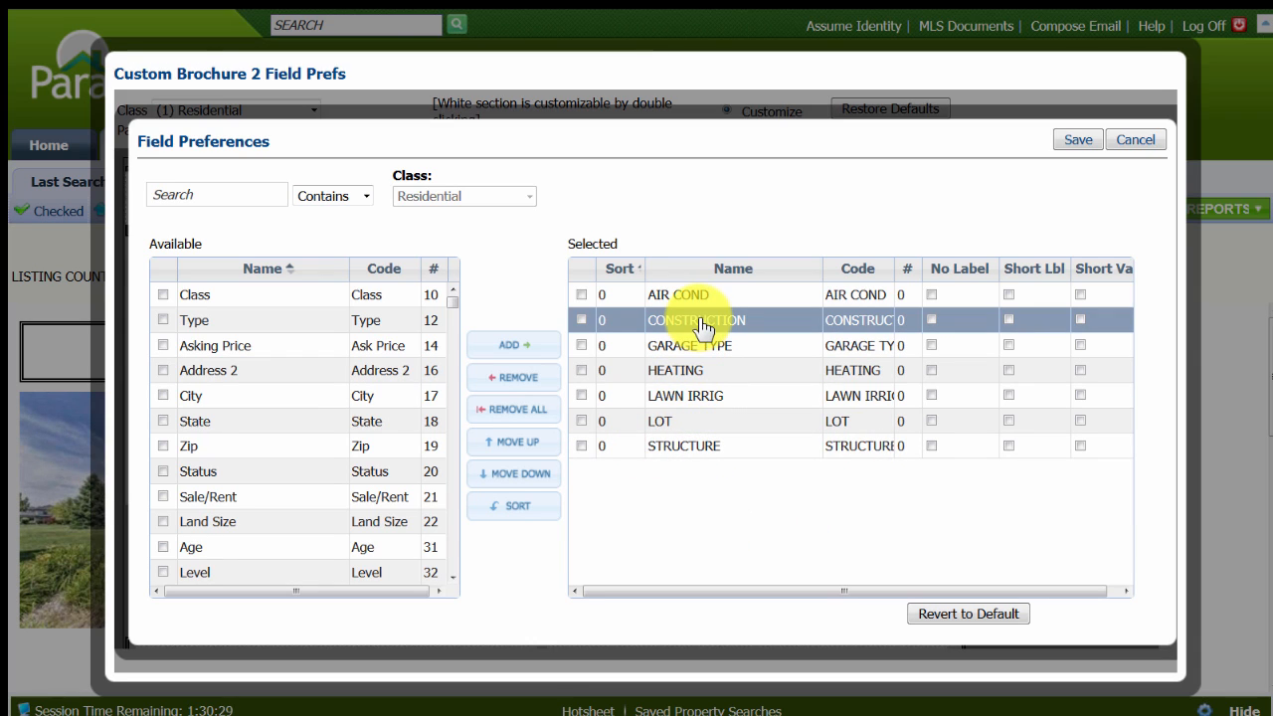
pyautogui.click(678, 421)
pyautogui.click(674, 447)
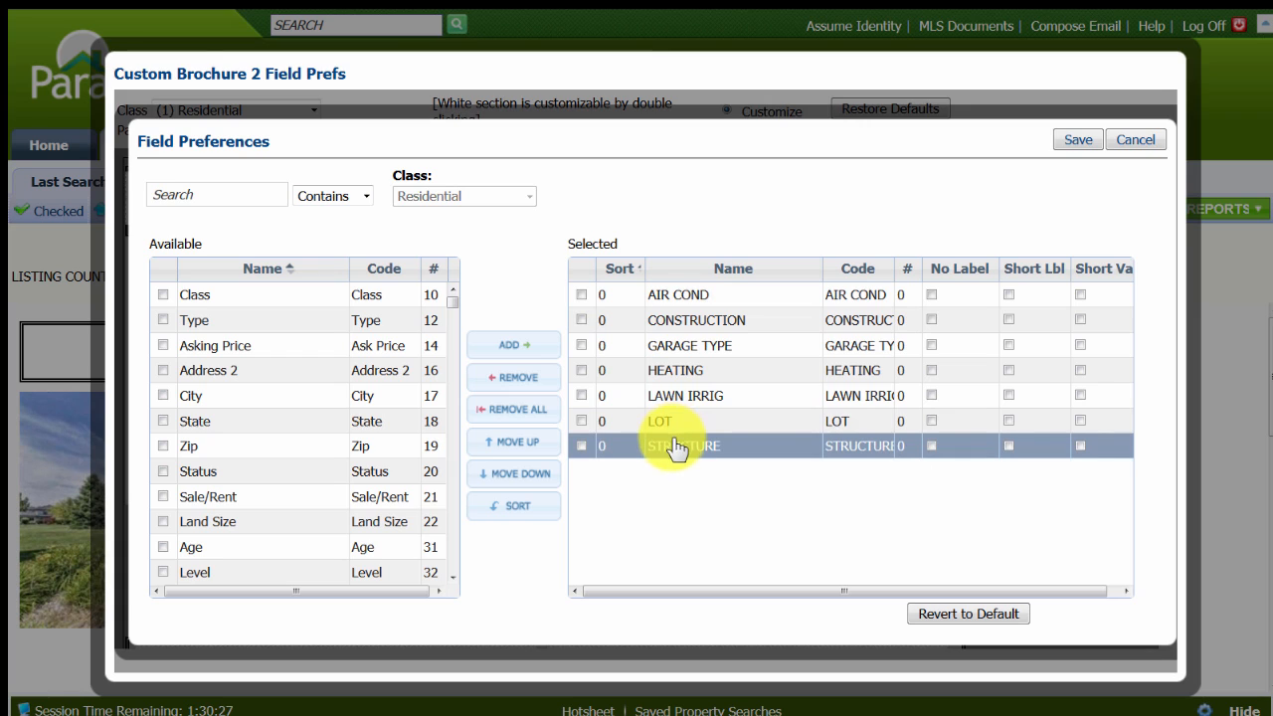
pyautogui.click(686, 396)
pyautogui.click(671, 346)
pyautogui.click(674, 422)
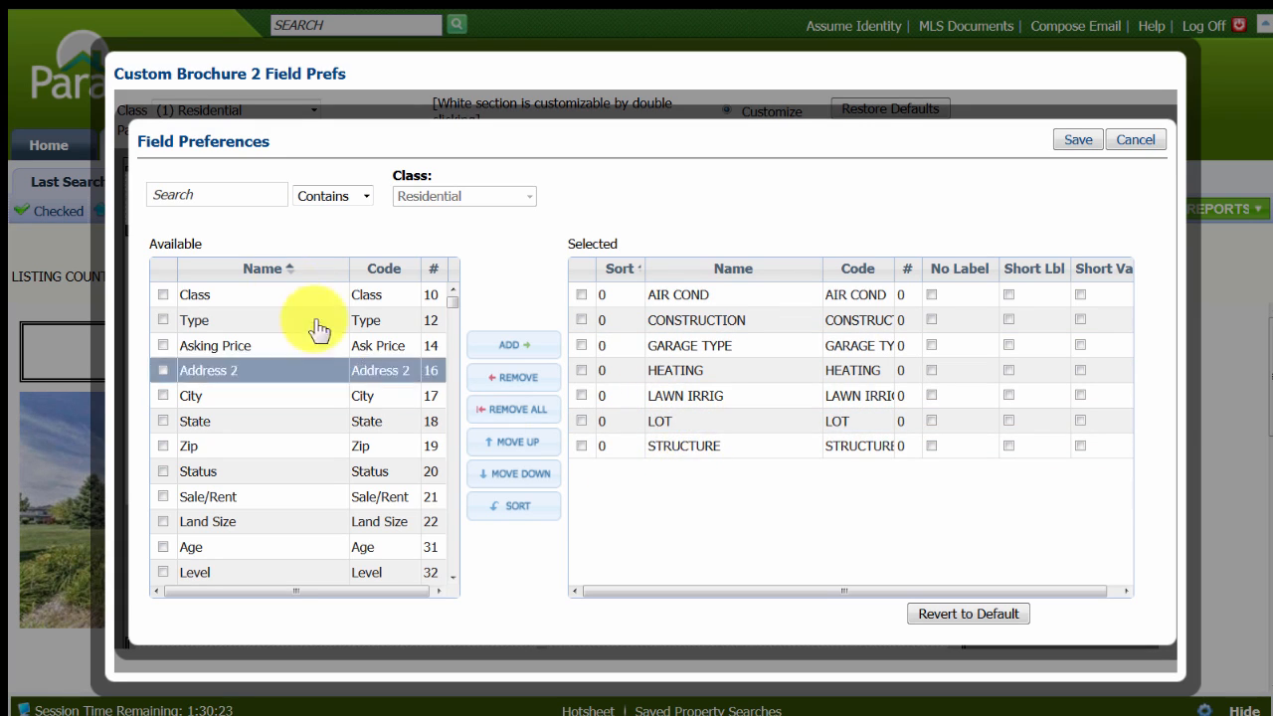
# Sort the available fields by their # column and locate the feature fields numbered 517.
pyautogui.click(432, 270)
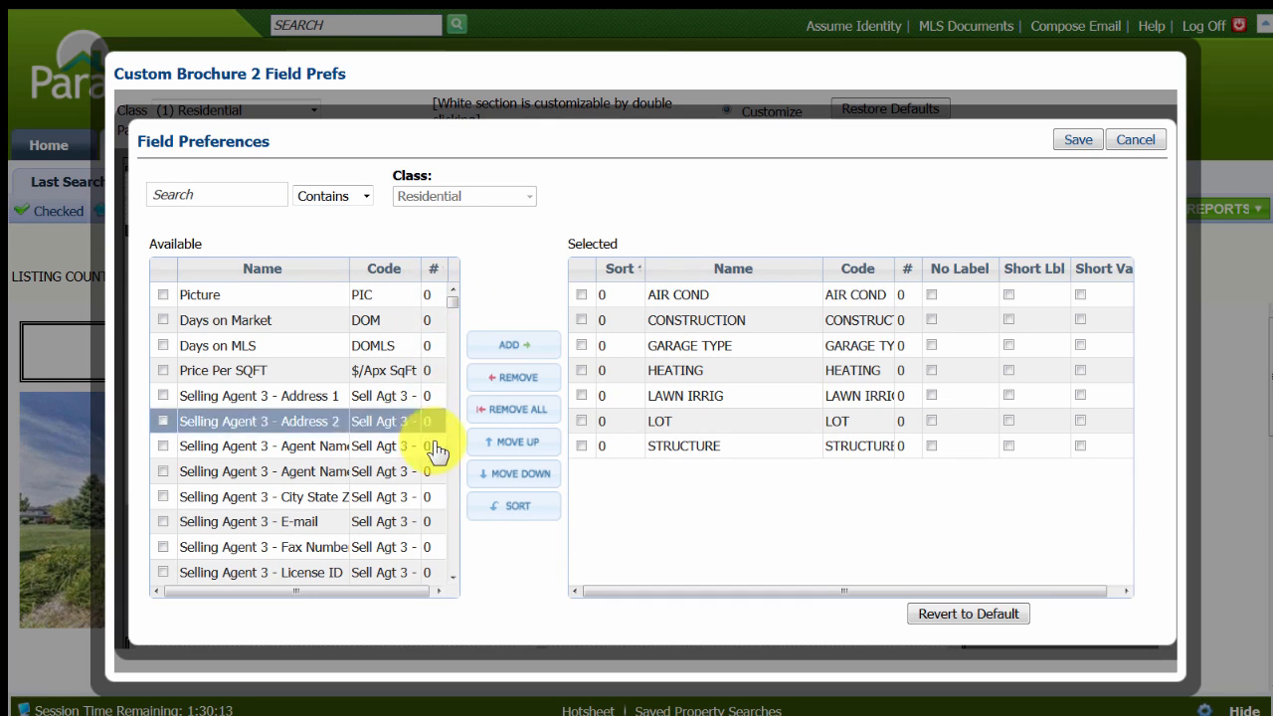
pyautogui.moveTo(453, 303); pyautogui.dragTo(454, 468)
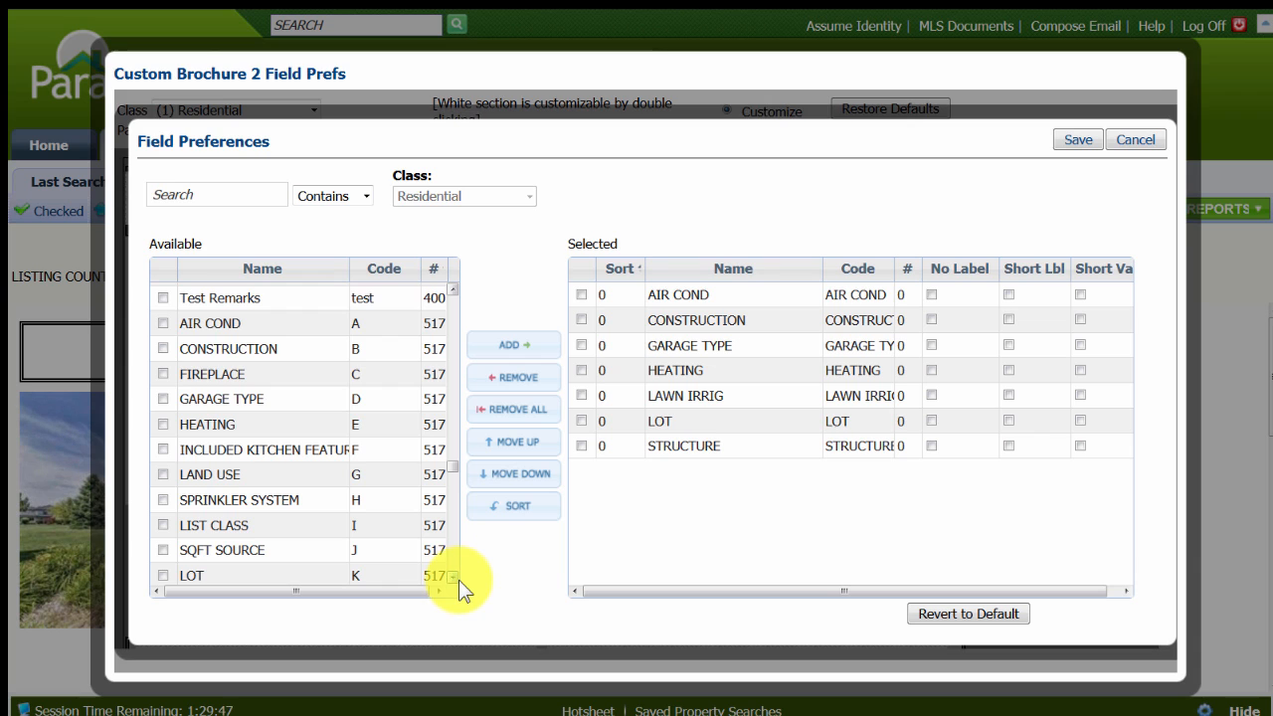
pyautogui.scroll(-5, 459, 580)
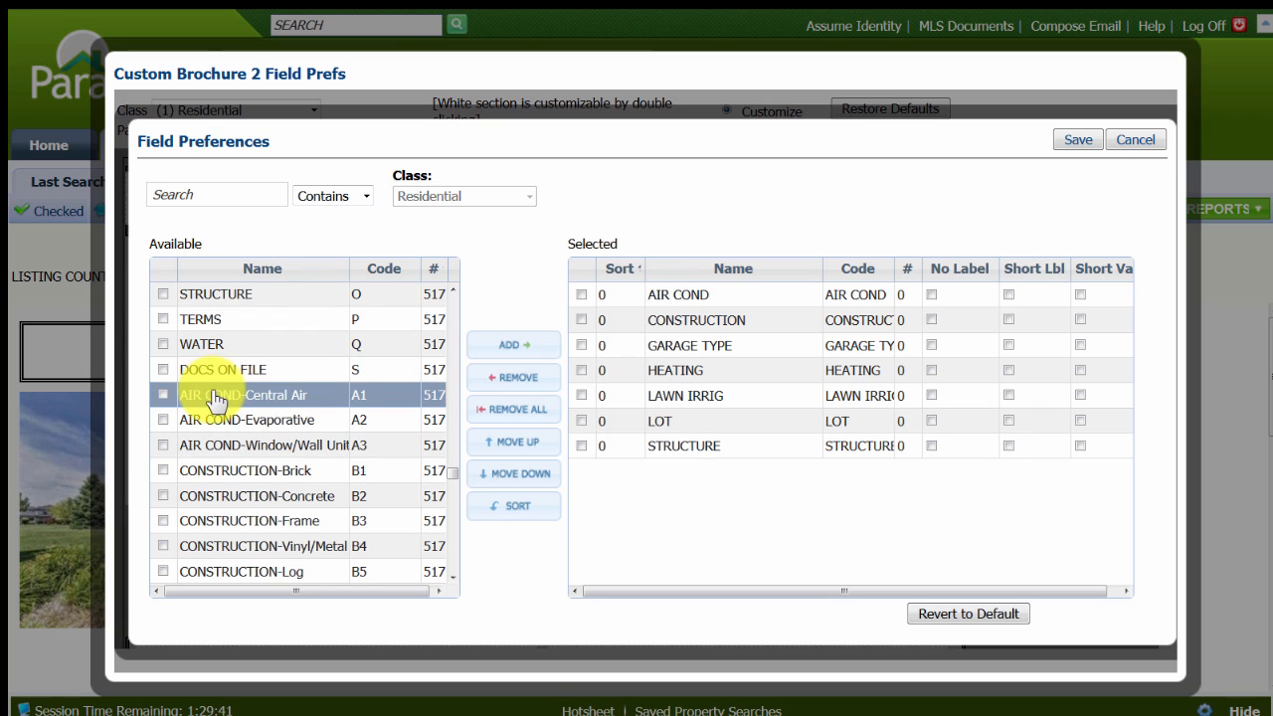
pyautogui.click(449, 288)
pyautogui.moveTo(450, 288); pyautogui.dragTo(453, 288)
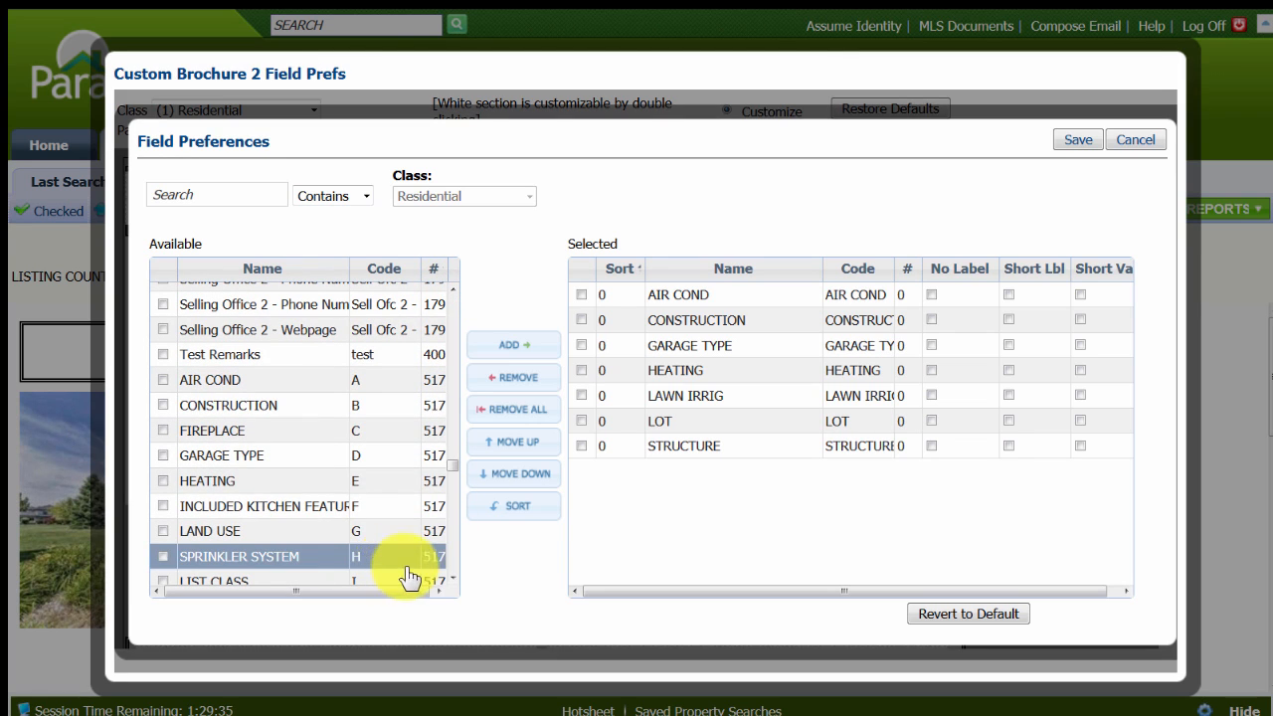
pyautogui.click(288, 481)
pyautogui.click(171, 407)
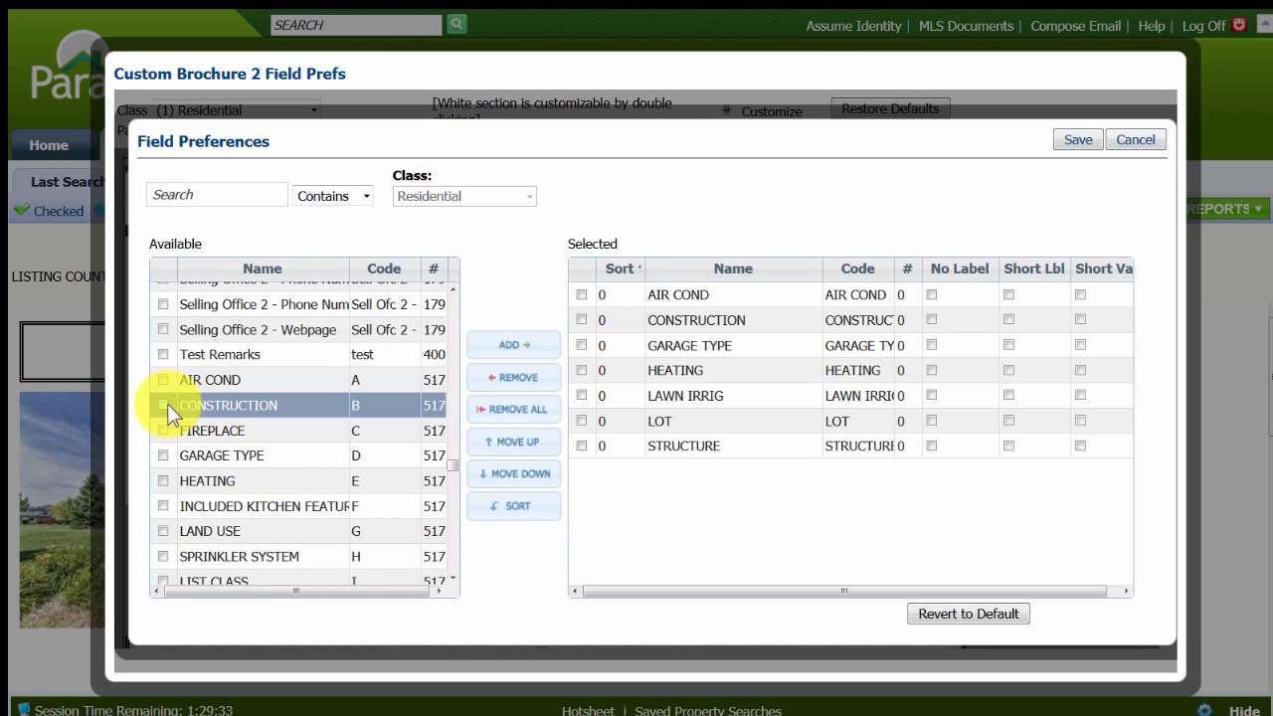
pyautogui.click(716, 326)
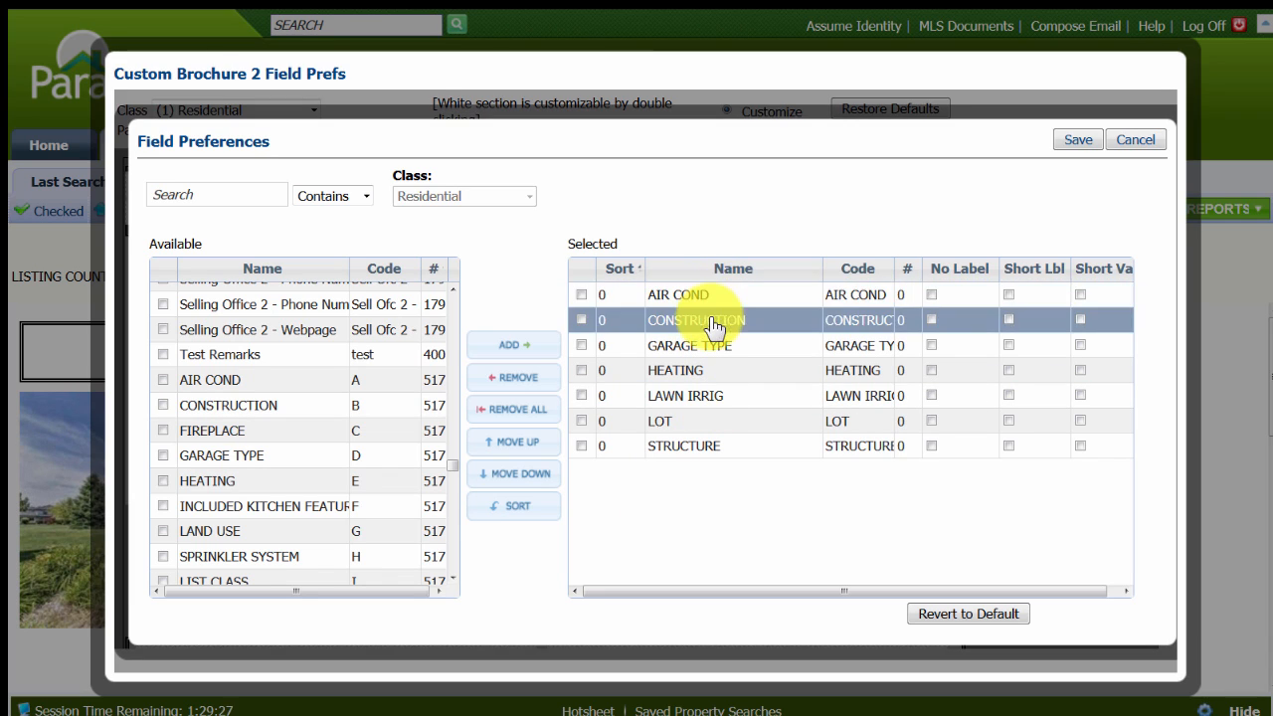
pyautogui.click(713, 346)
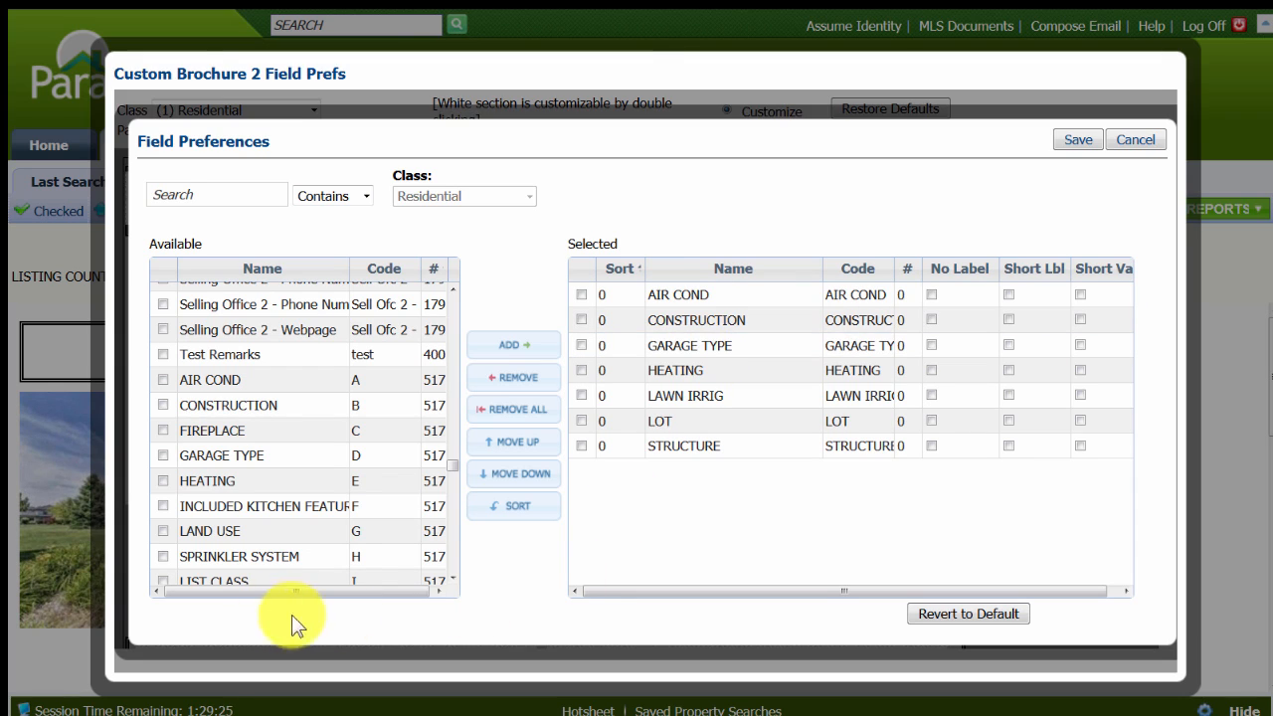
# Add the available feature fields from INCLUDED KITCHEN FEATURES (F) through WATER (Q) to the Property Features list and save the field preferences.
pyautogui.click(164, 505)
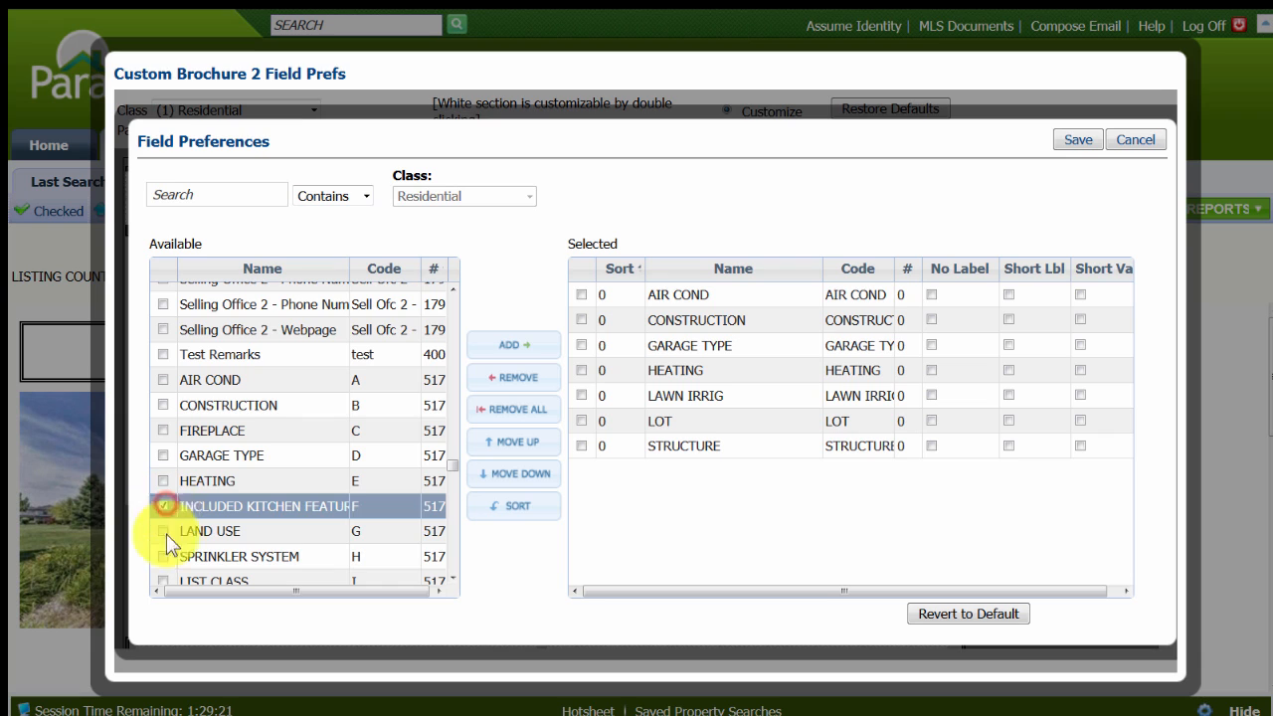
pyautogui.click(163, 531)
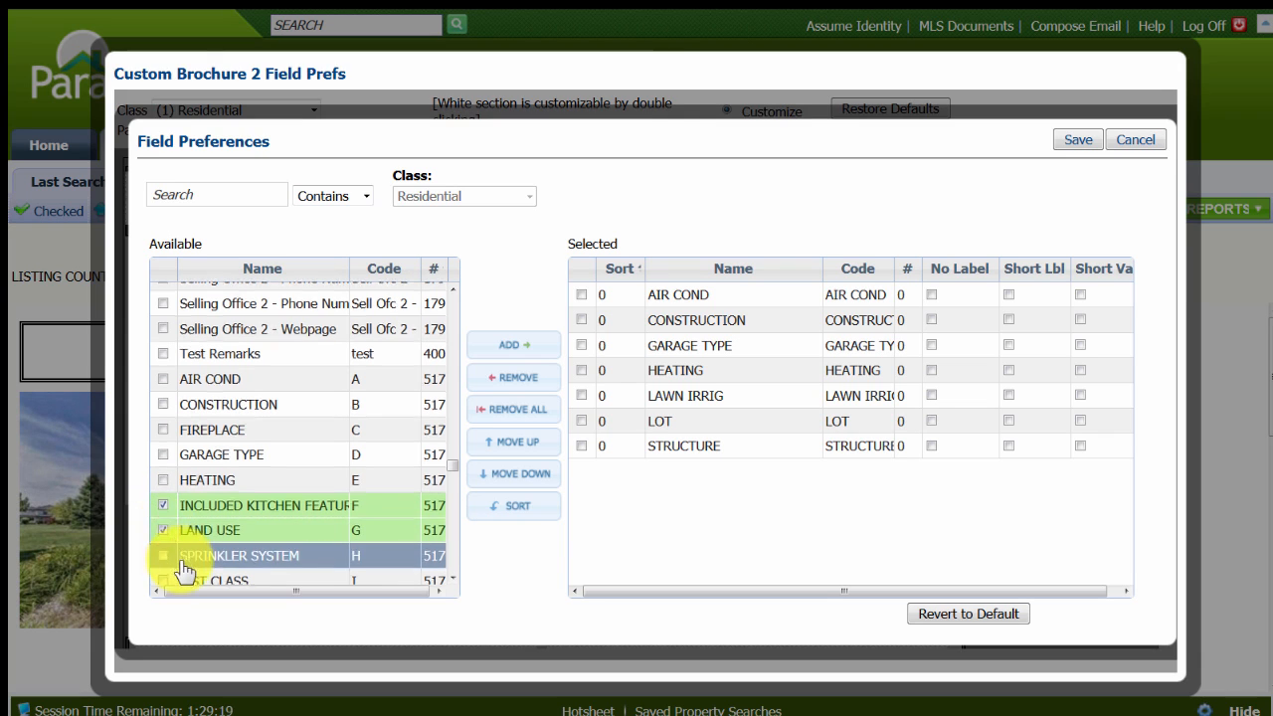
pyautogui.scroll(-3, 179, 567)
pyautogui.click(163, 406)
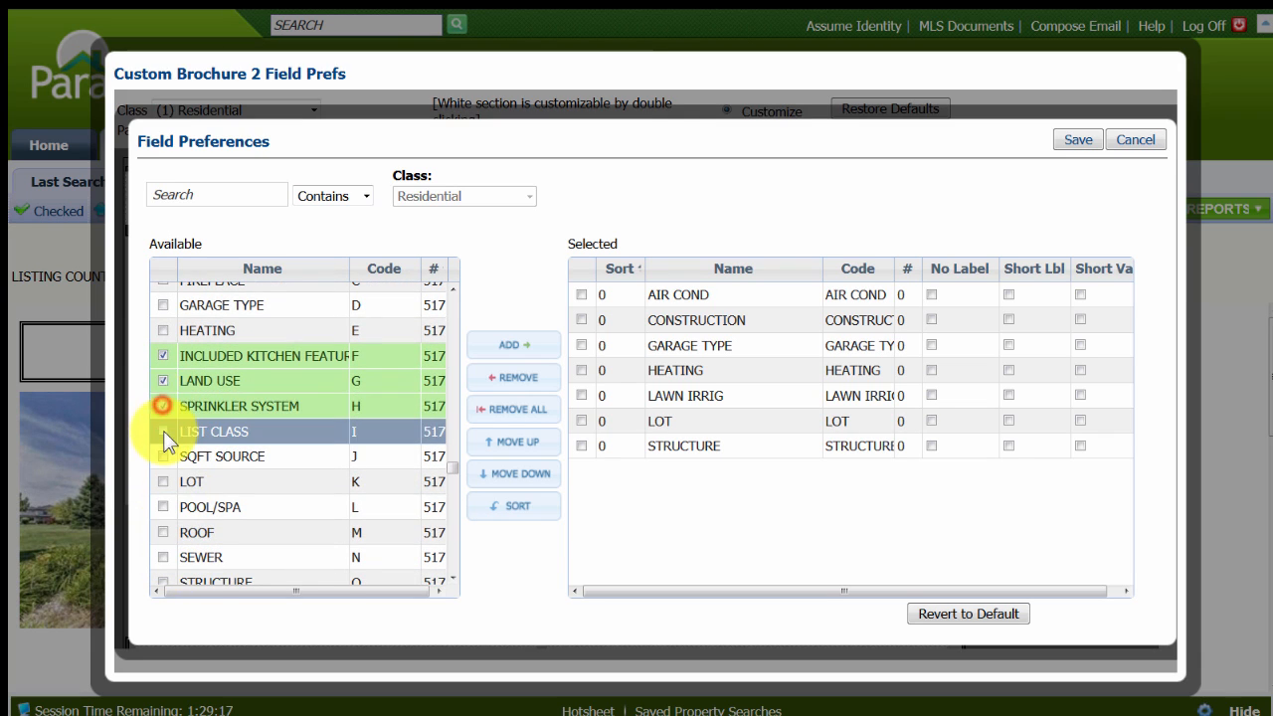
pyautogui.click(163, 430)
pyautogui.click(163, 456)
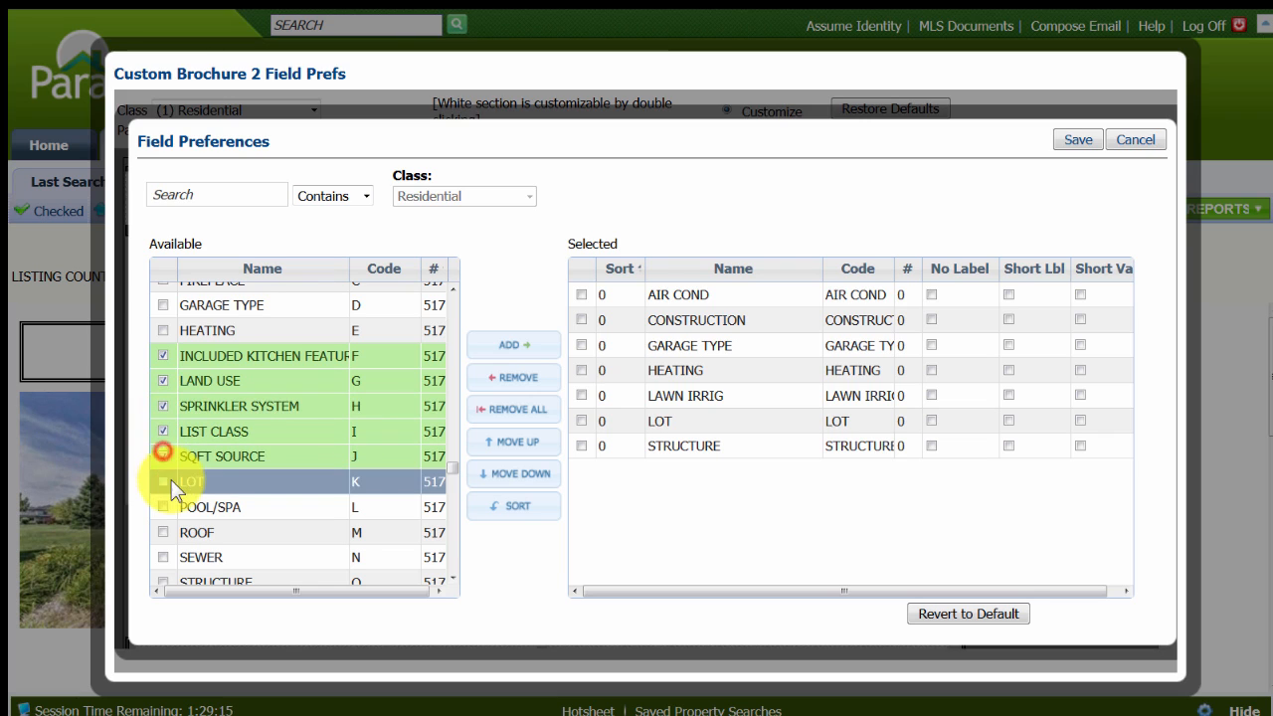
pyautogui.click(164, 482)
pyautogui.click(165, 507)
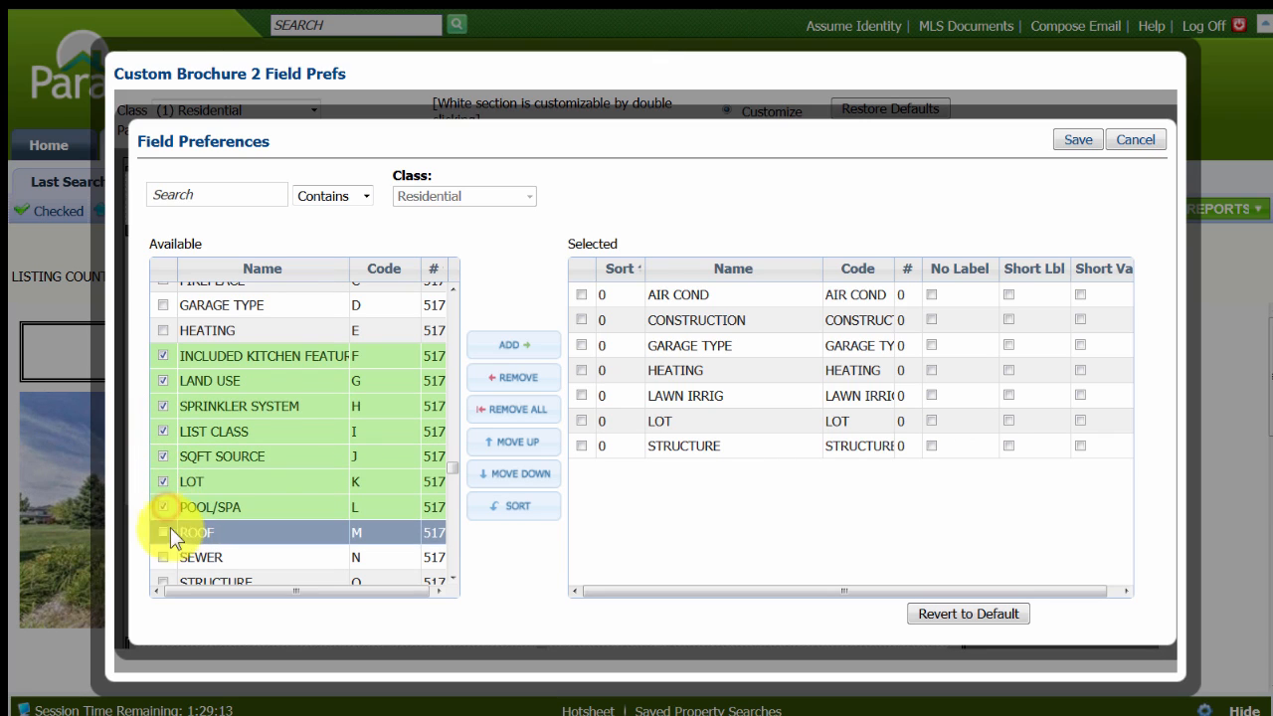
pyautogui.click(163, 532)
pyautogui.scroll(-2, 241, 542)
pyautogui.scroll(-2, 242, 545)
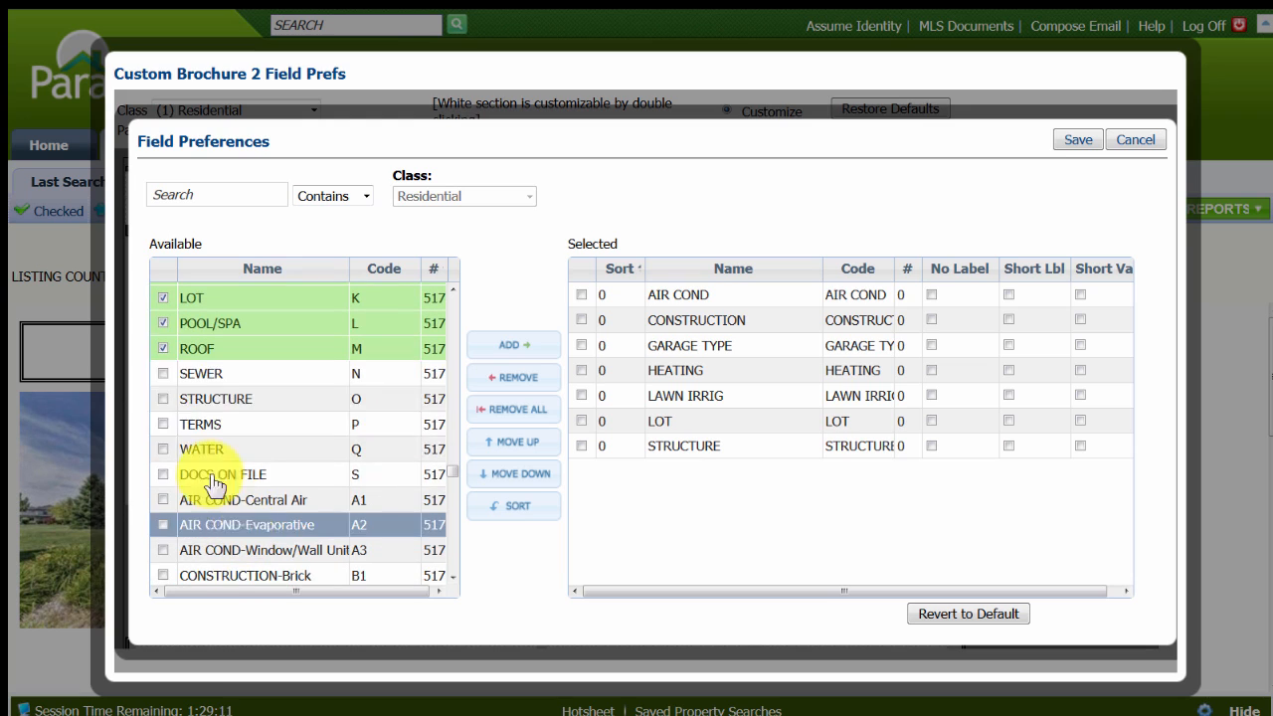
pyautogui.click(163, 373)
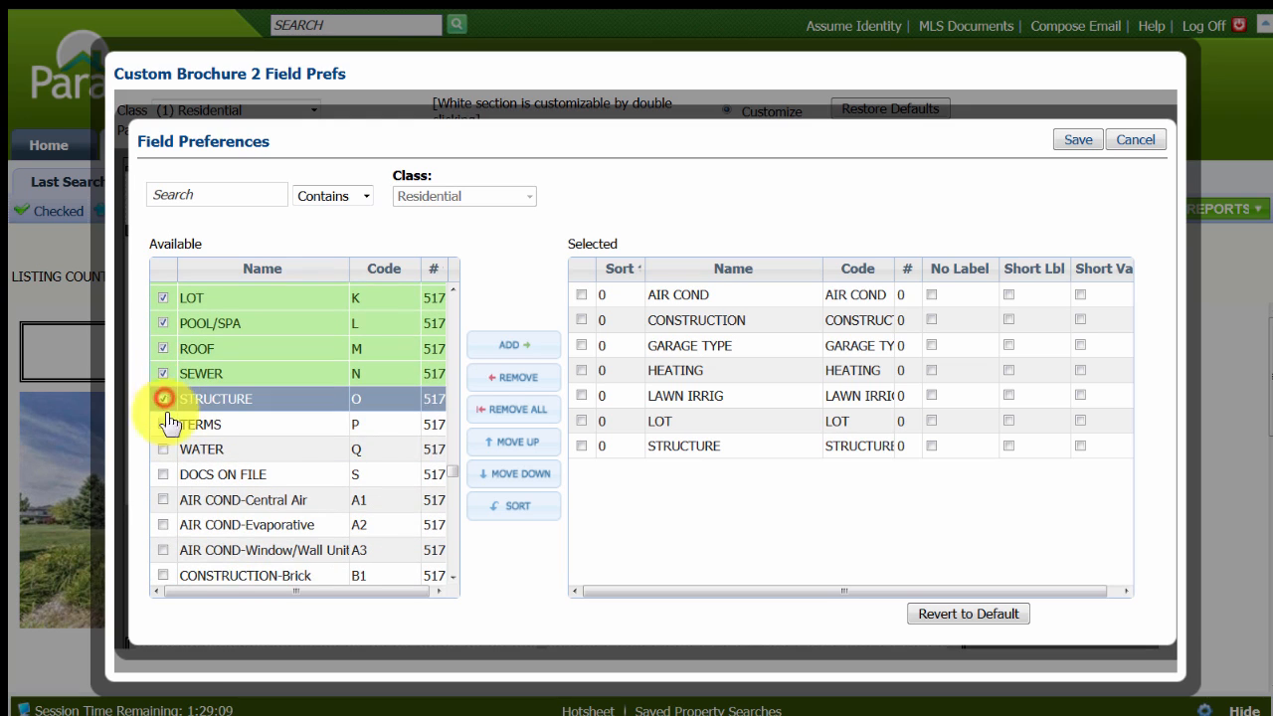
pyautogui.click(163, 424)
pyautogui.click(164, 450)
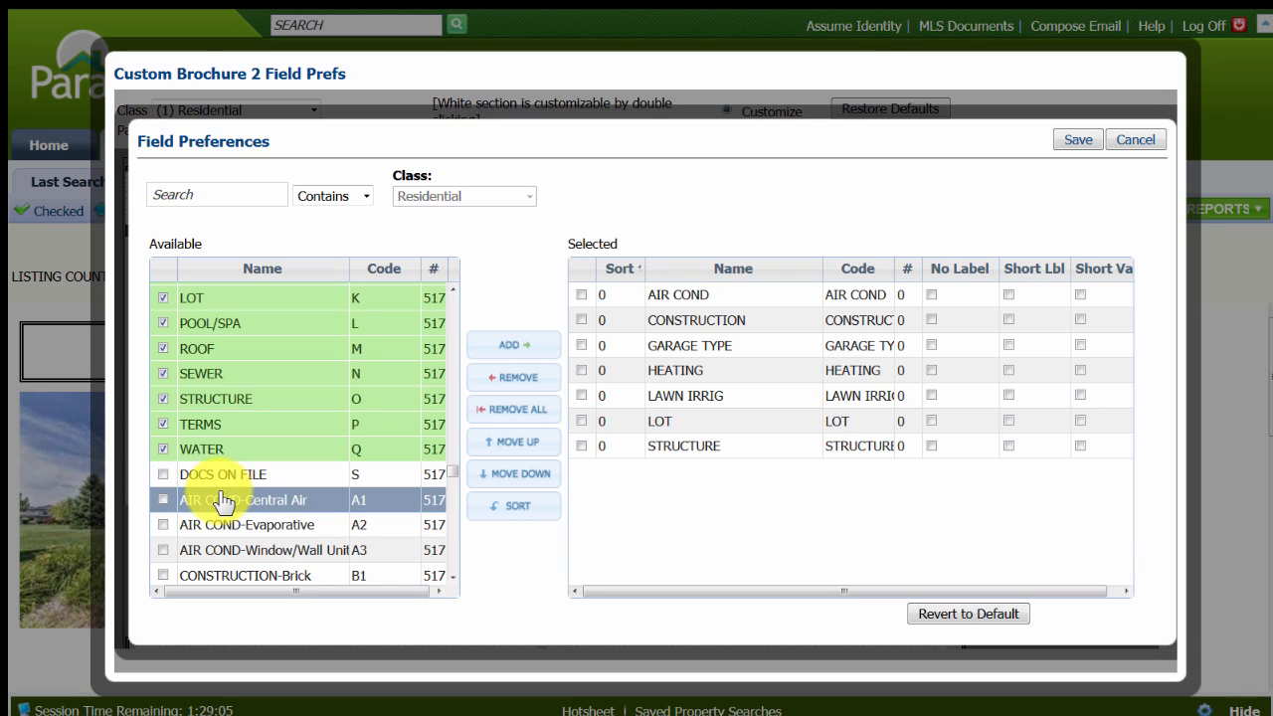
pyautogui.click(509, 350)
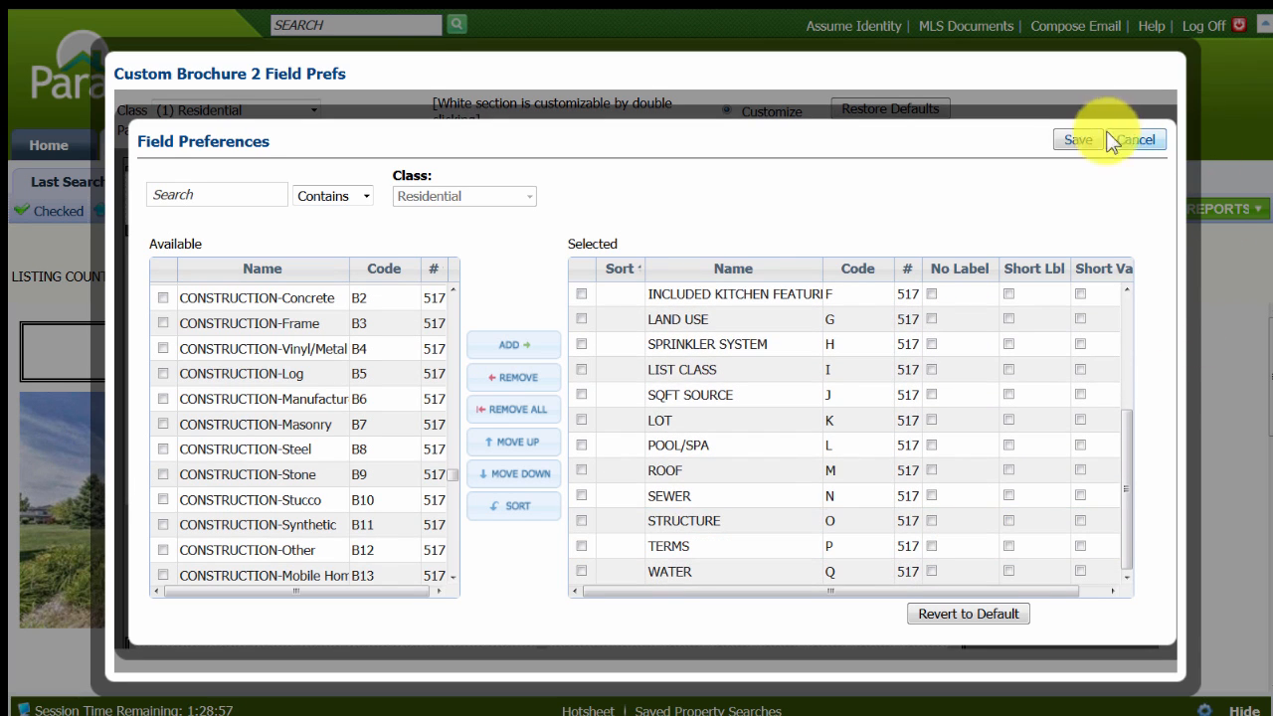
pyautogui.click(1072, 140)
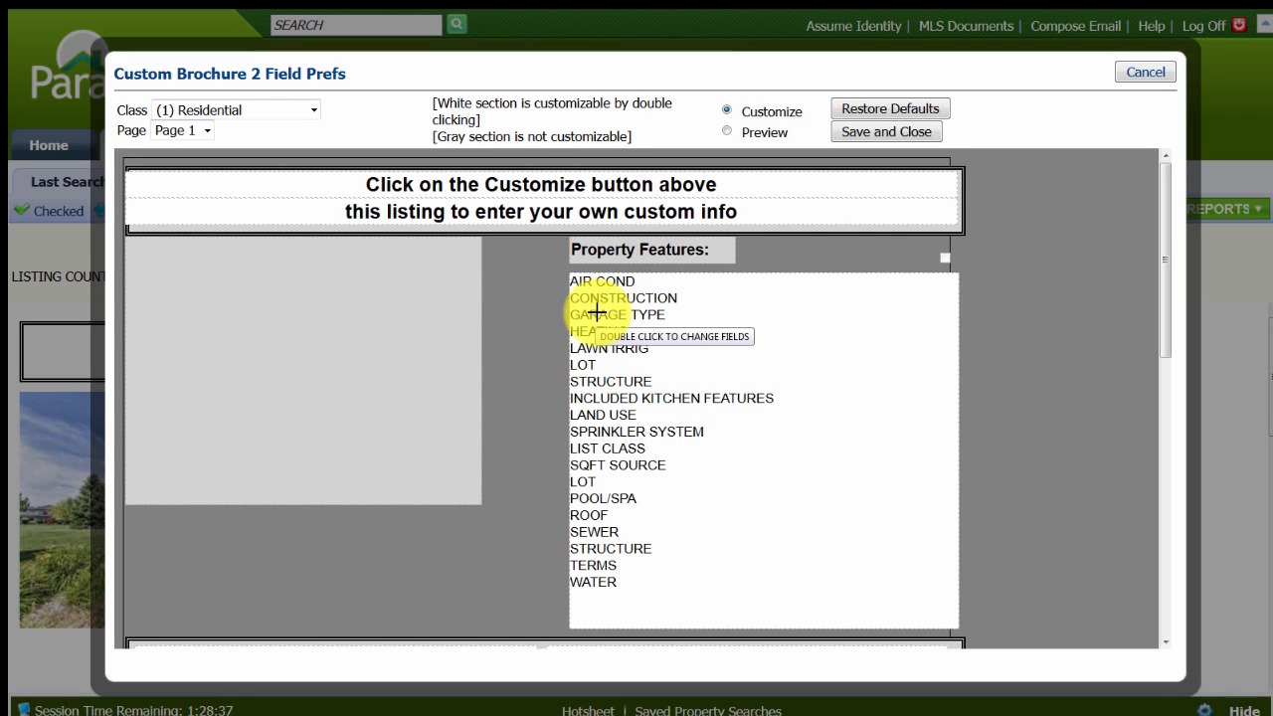
# Open the field preferences of the brochure section that starts with MLS #, search for "pool" and add the Pool field.
pyautogui.scroll(-2, 744, 404)
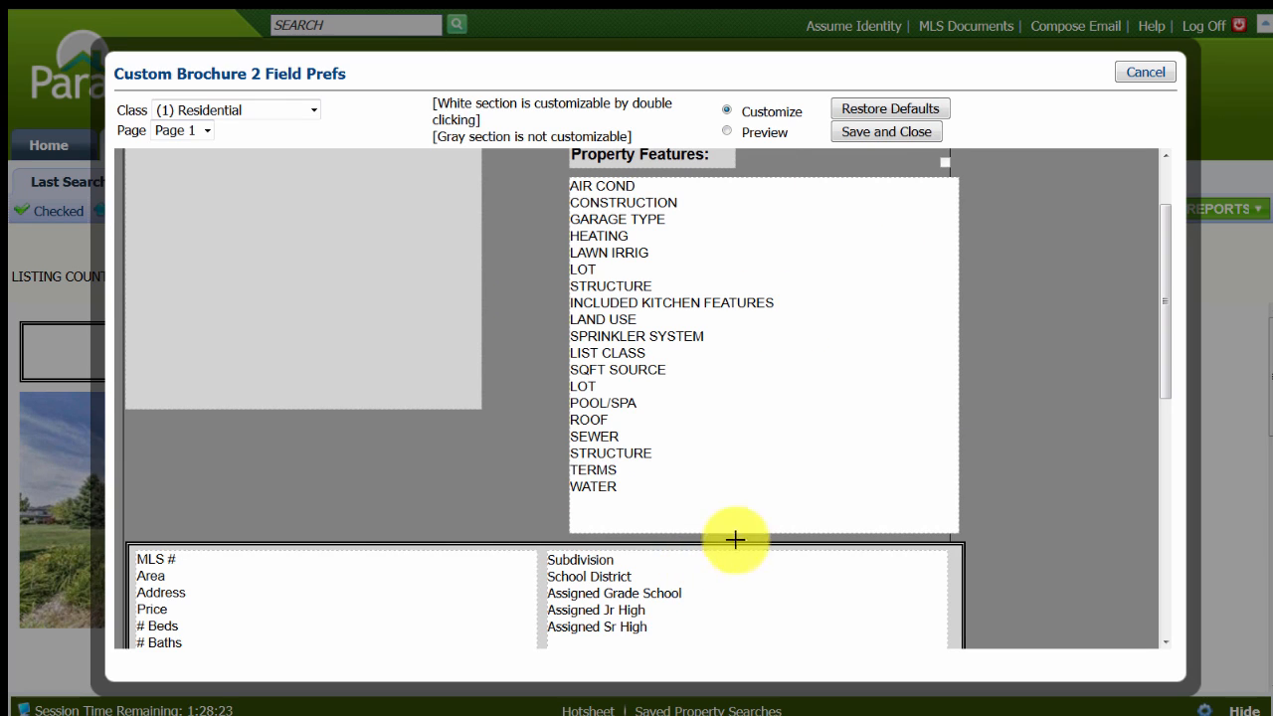
pyautogui.scroll(-3, 750, 443)
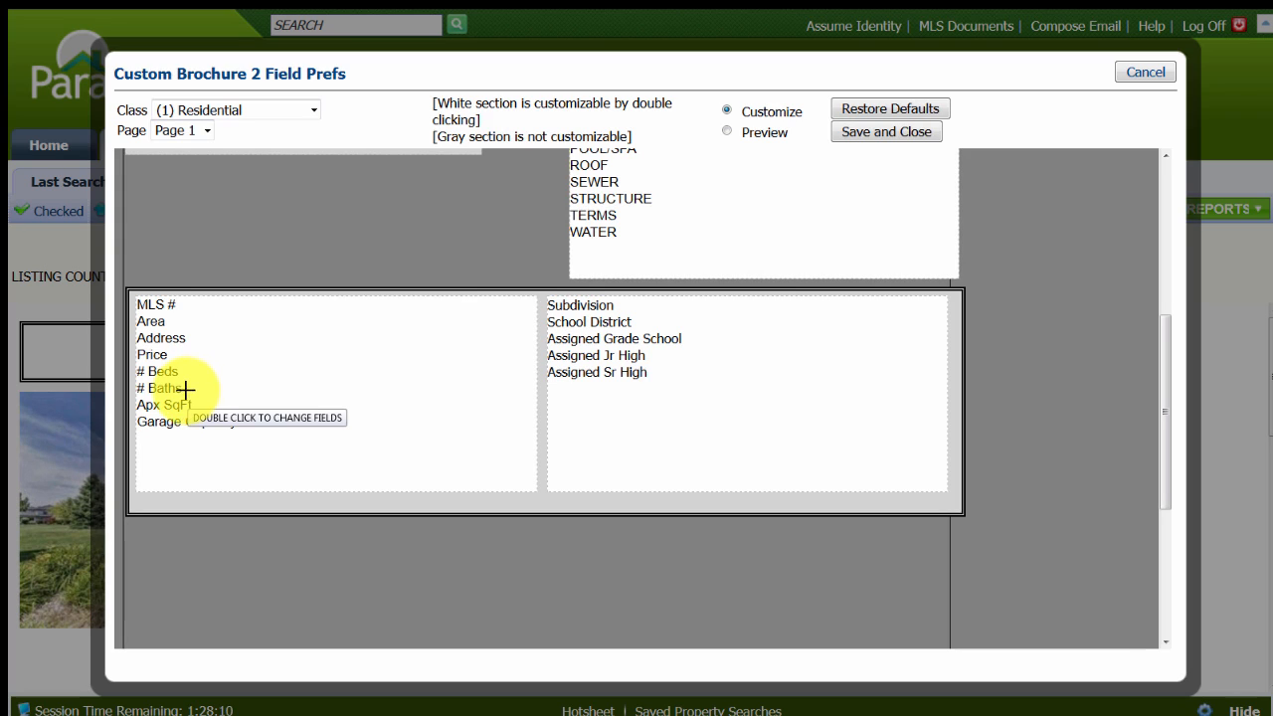
pyautogui.doubleClick(246, 396)
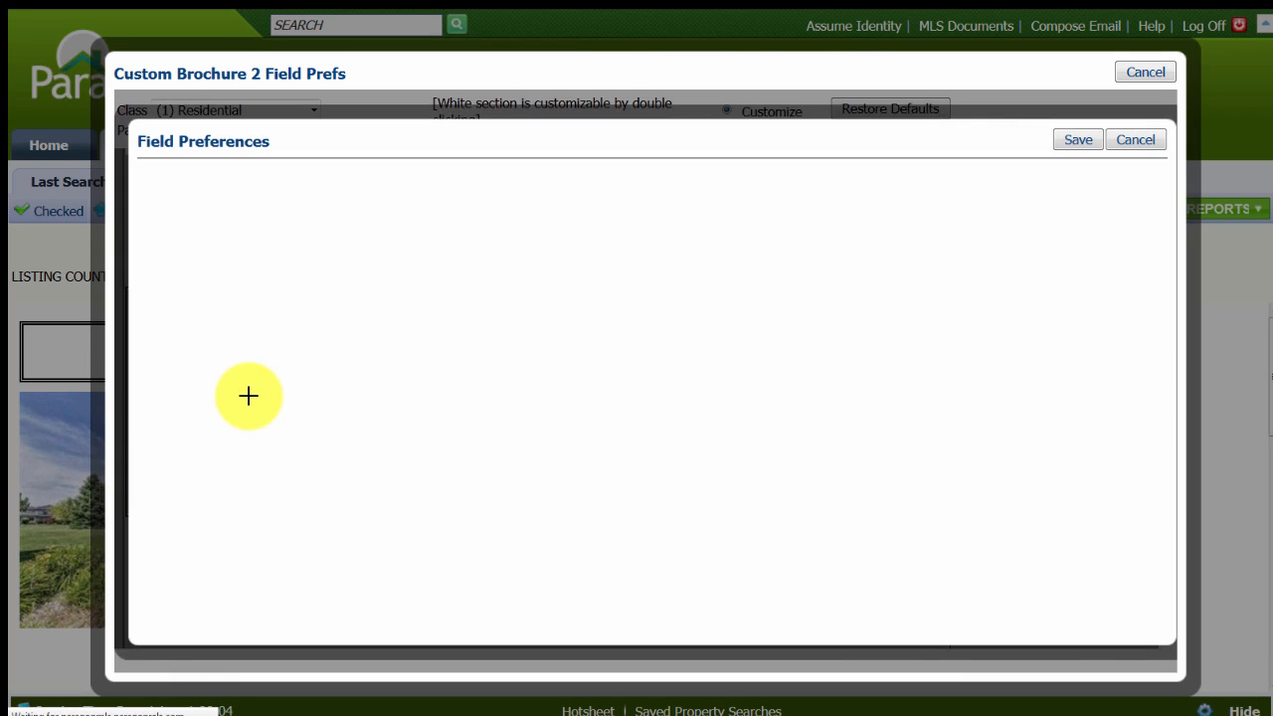
pyautogui.click(152, 192)
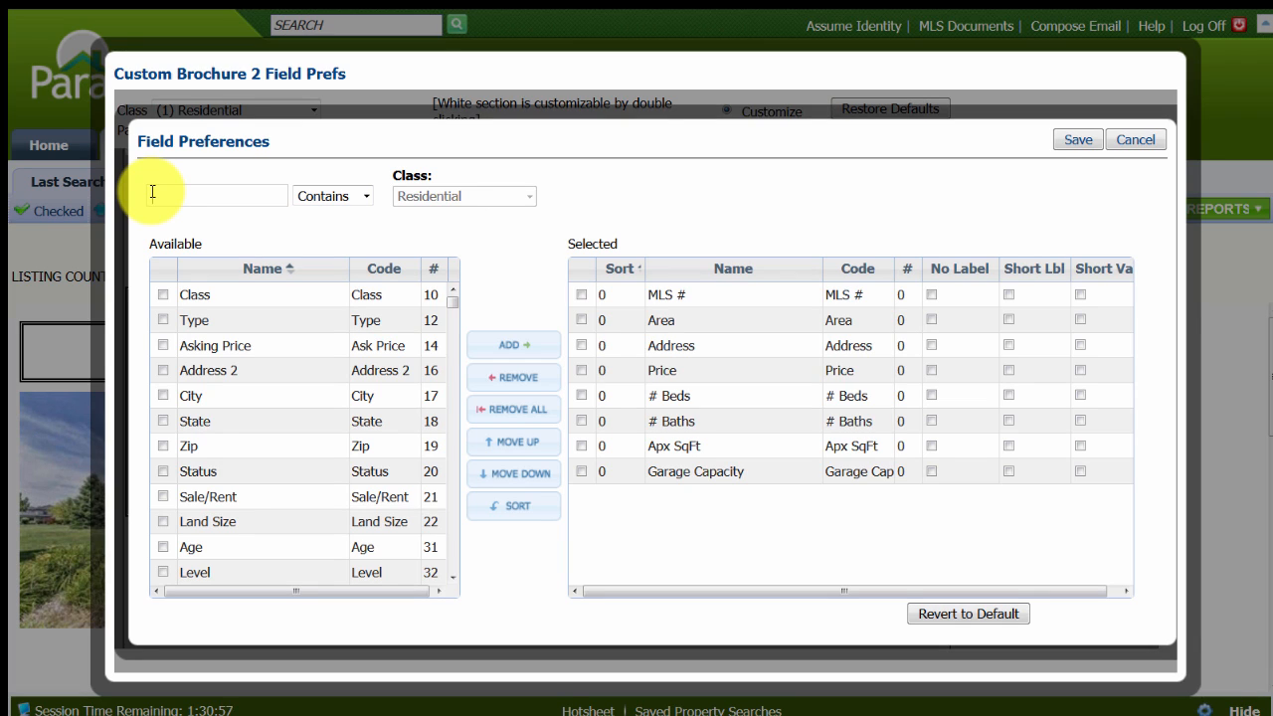
pyautogui.write('poo')
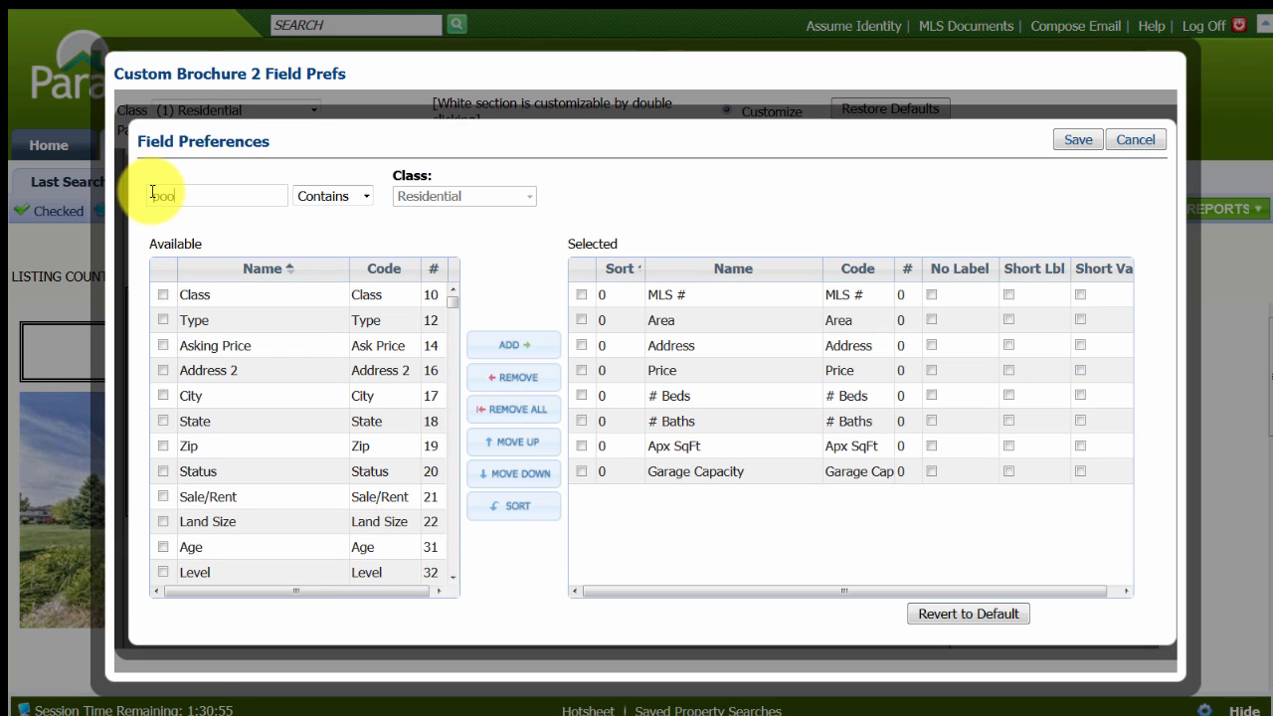
pyautogui.write('l')
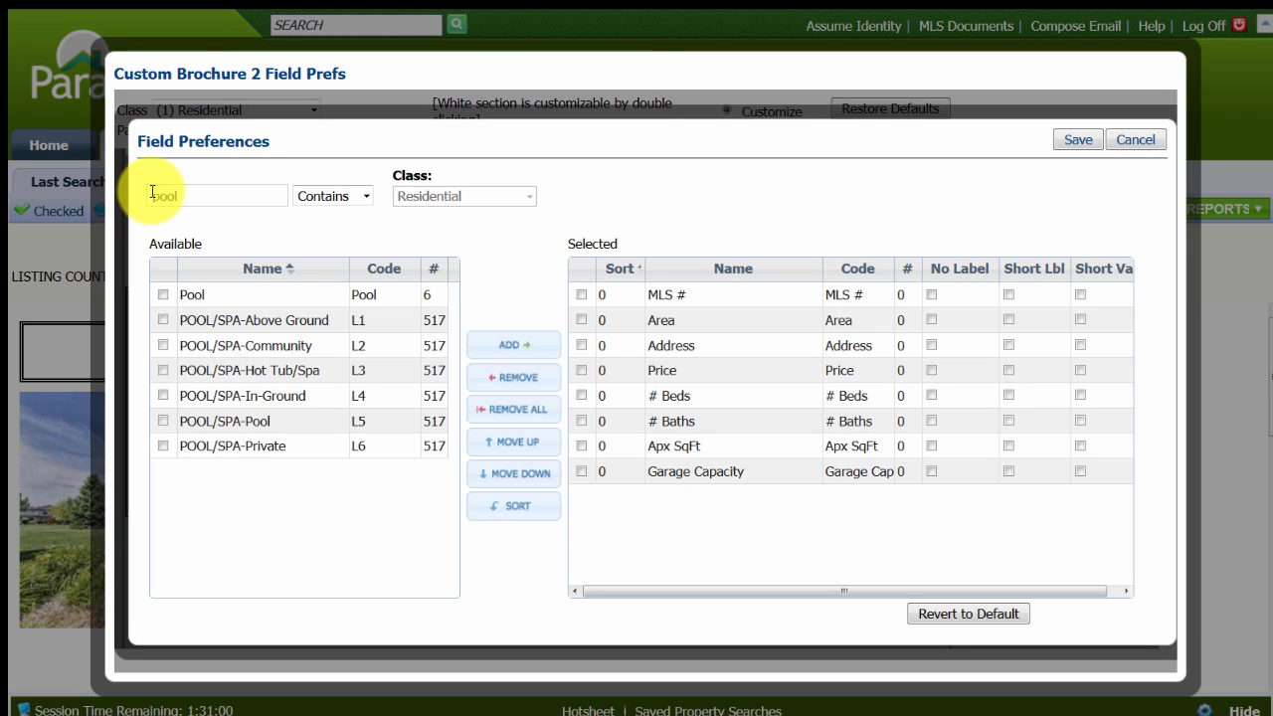
pyautogui.click(165, 298)
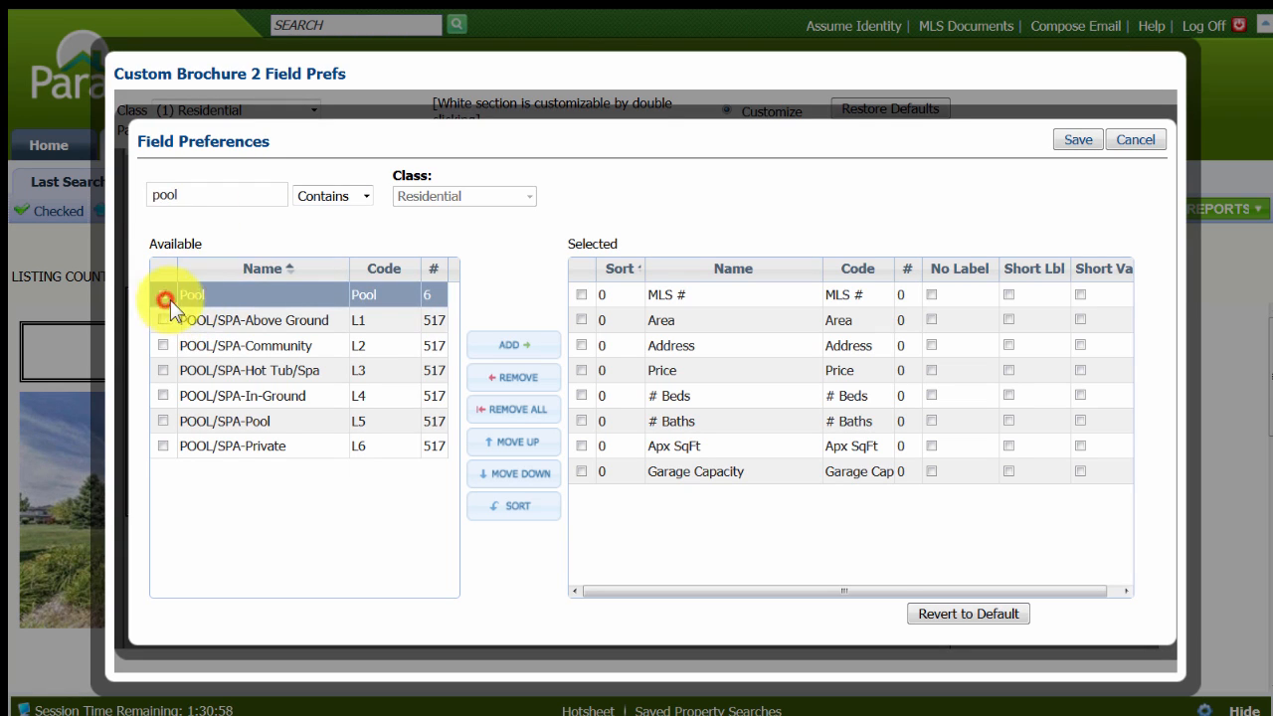
pyautogui.click(511, 346)
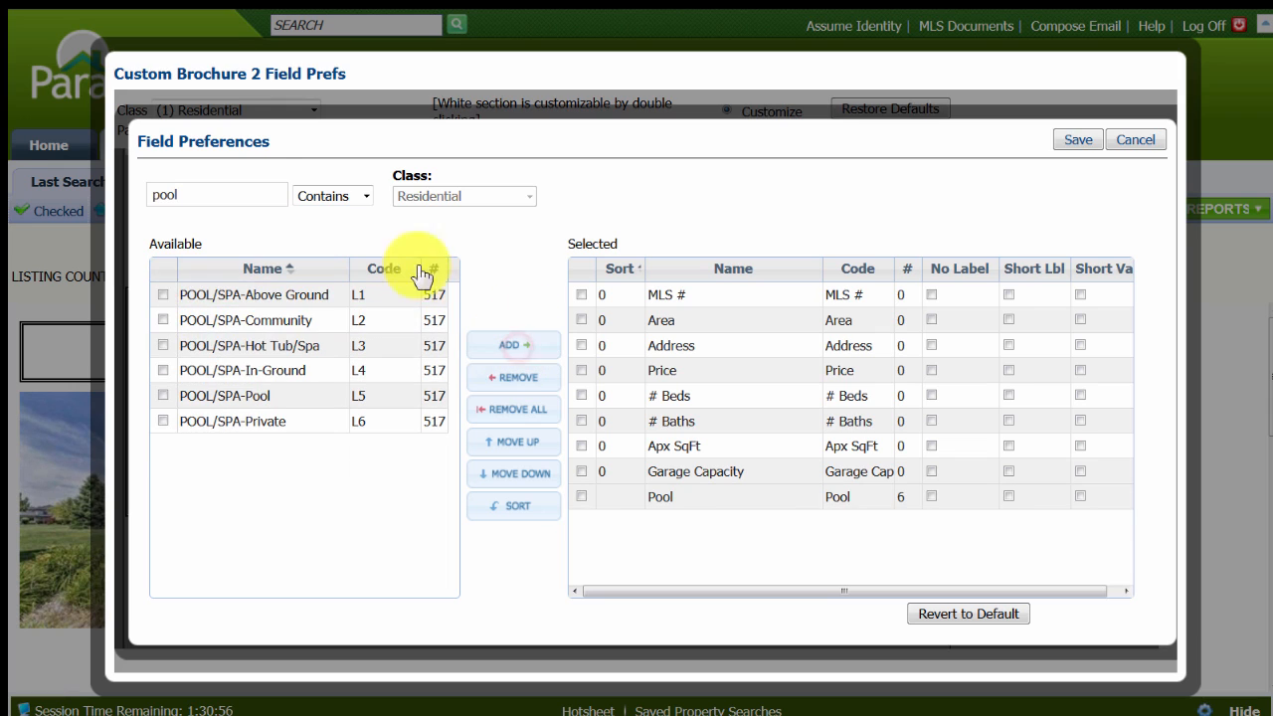
# Search the available fields for "county" and add the County field to the selected fields.
pyautogui.doubleClick(191, 195)
pyautogui.write('county')
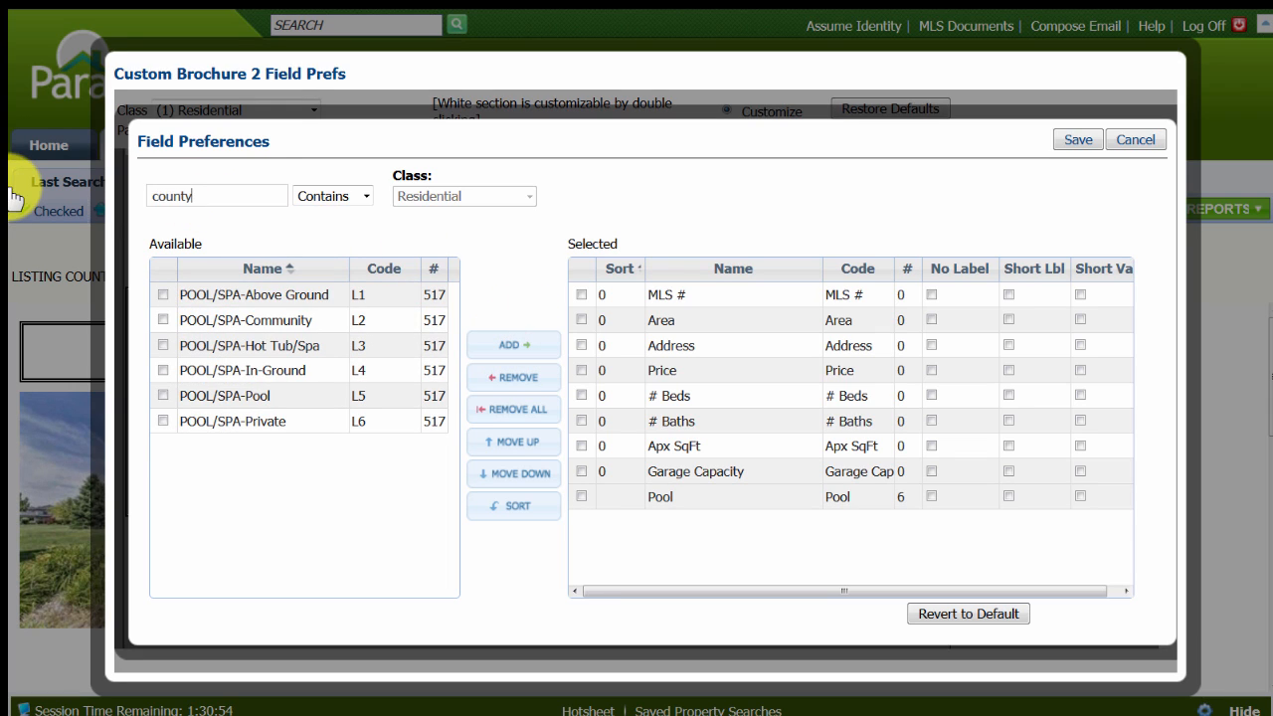
pyautogui.click(165, 296)
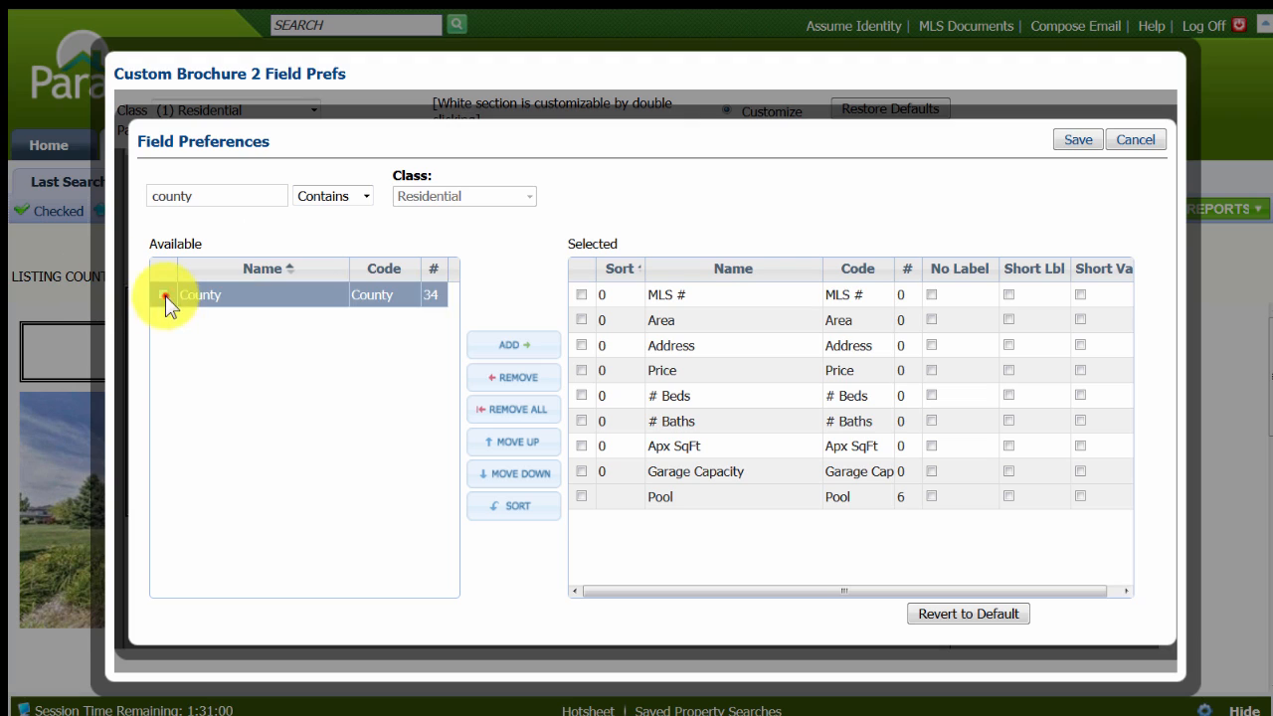
pyautogui.click(525, 344)
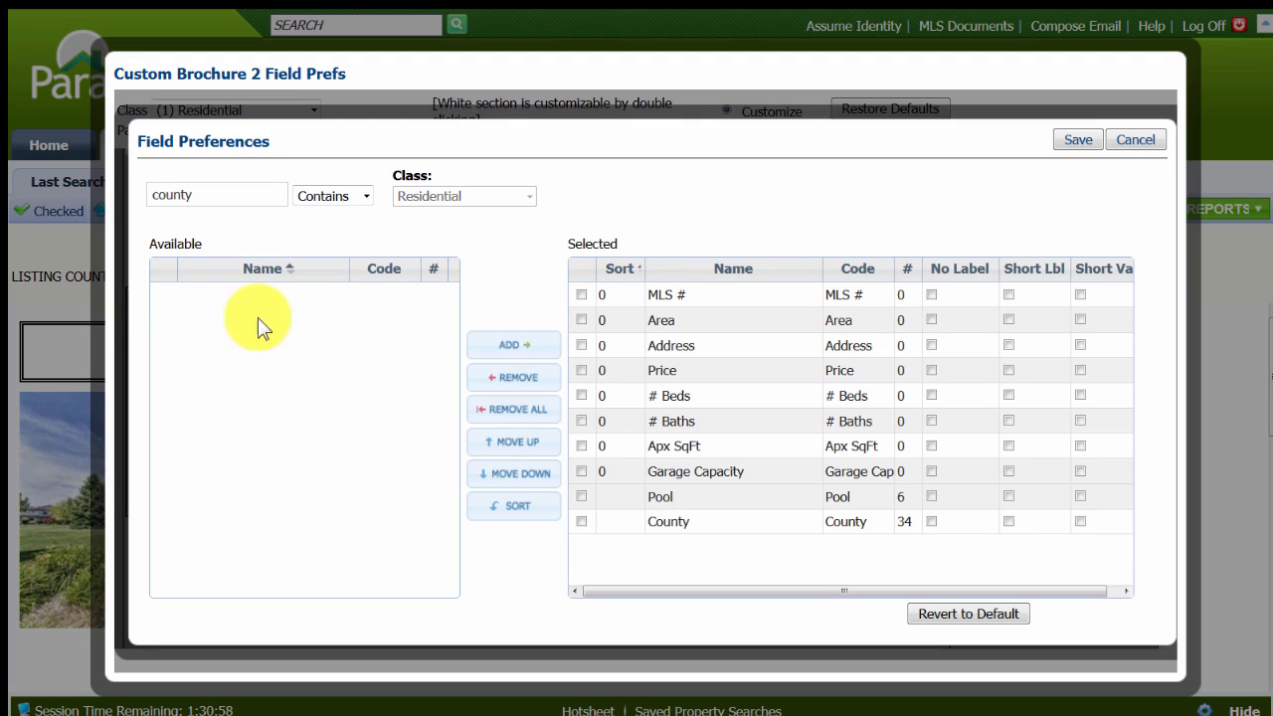
# Search the available fields for "age" and add the Age field to the selected fields.
pyautogui.moveTo(209, 200); pyautogui.dragTo(80, 193)
pyautogui.write('a')
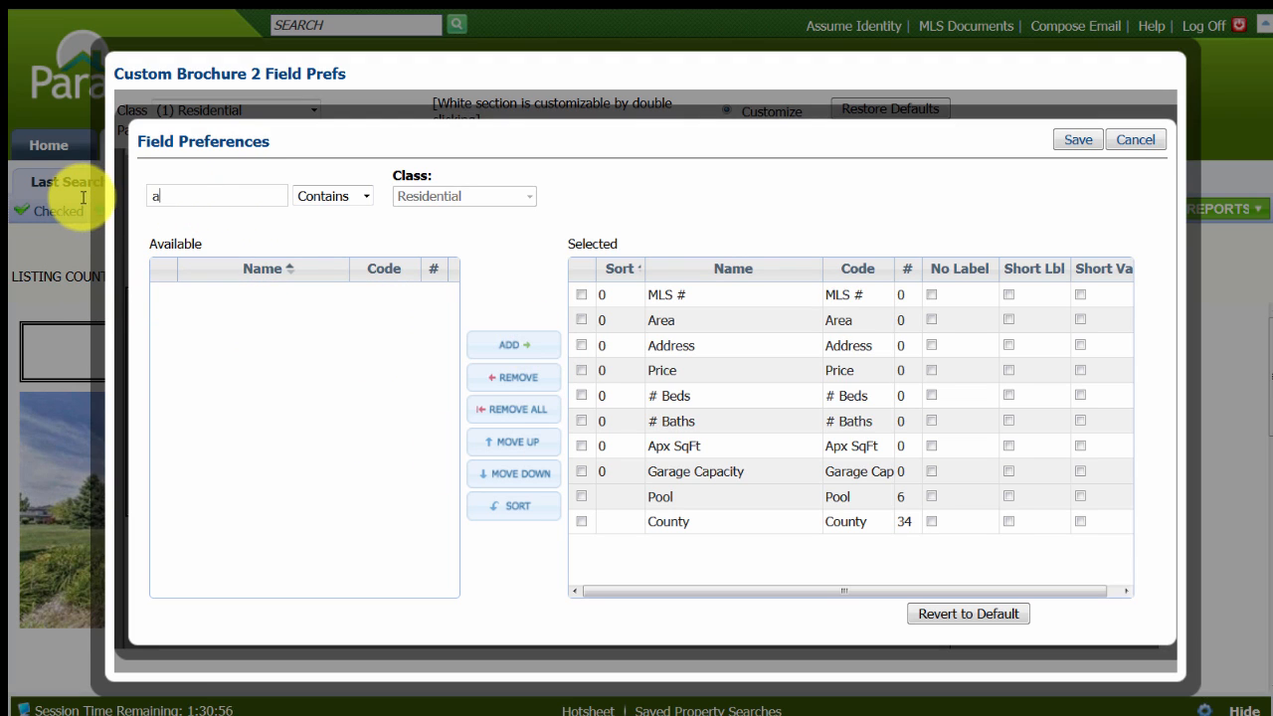
pyautogui.press('BackSpace')
pyautogui.press('BackSpace')
pyautogui.press('BackSpace')
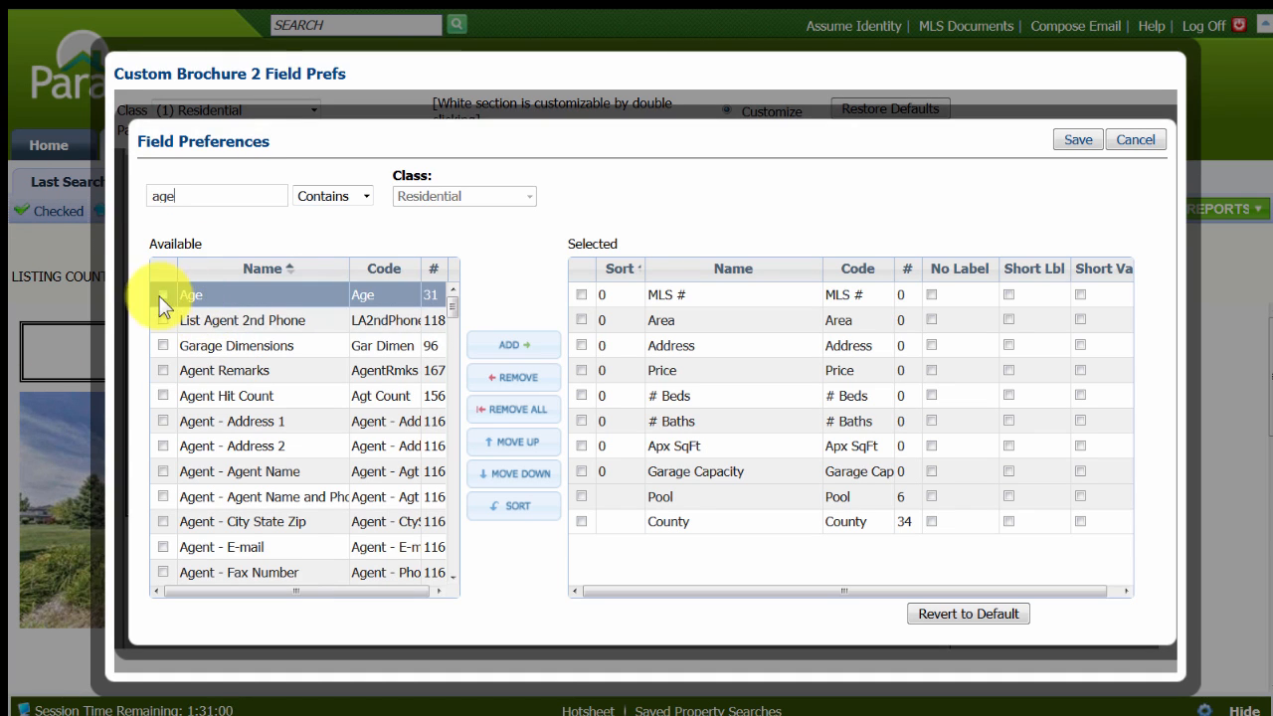
pyautogui.click(163, 296)
pyautogui.click(511, 345)
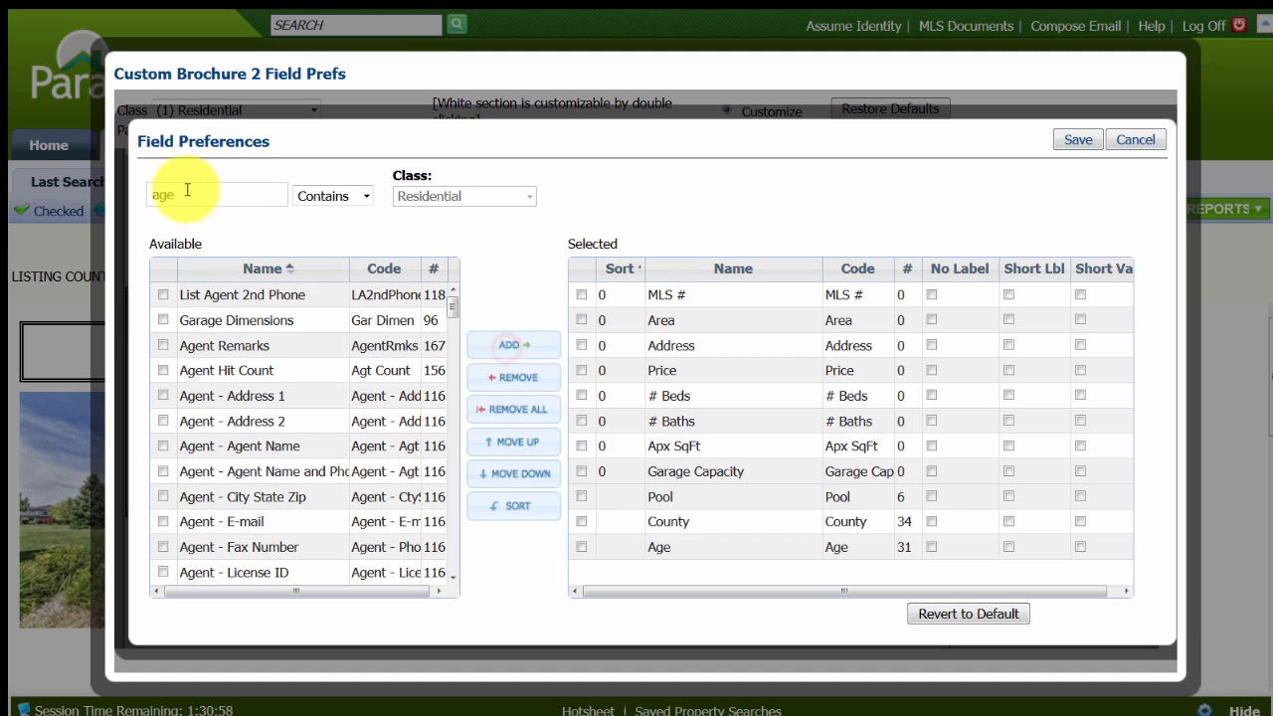
# Search the available fields for "level", add the Level field and save the section's field preferences.
pyautogui.doubleClick(171, 192)
pyautogui.write('level')
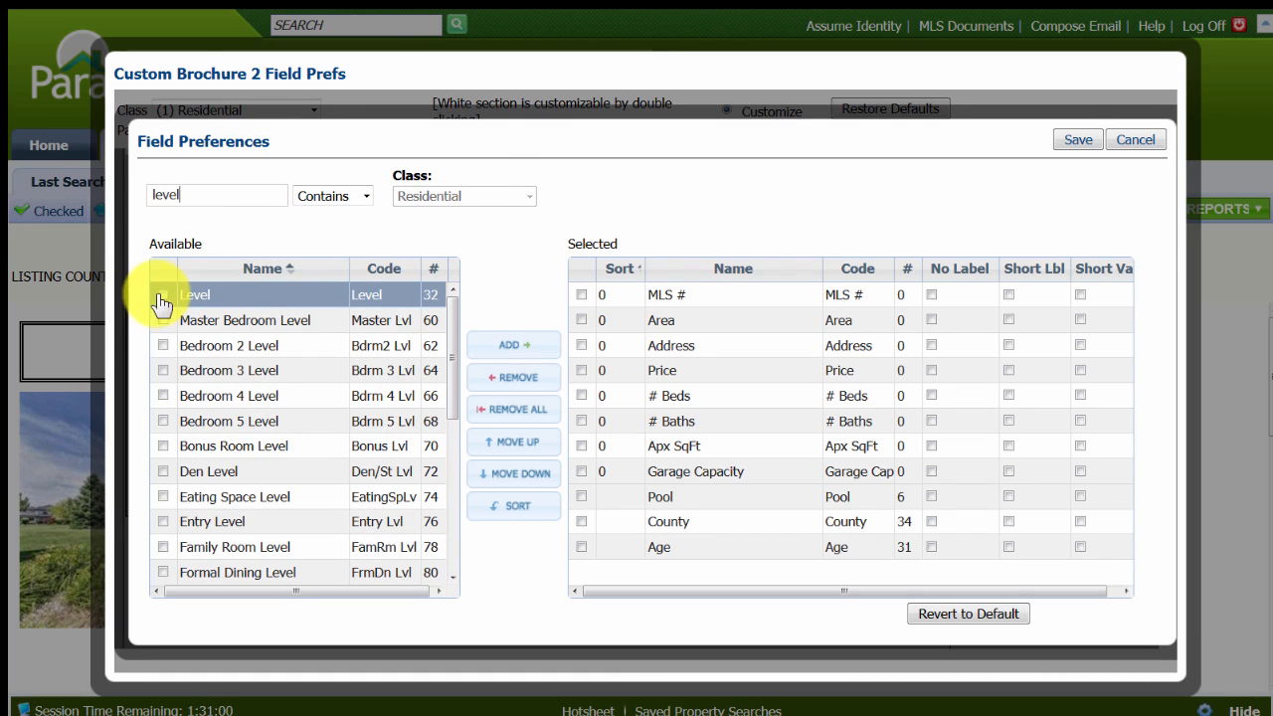
pyautogui.click(163, 295)
pyautogui.click(517, 348)
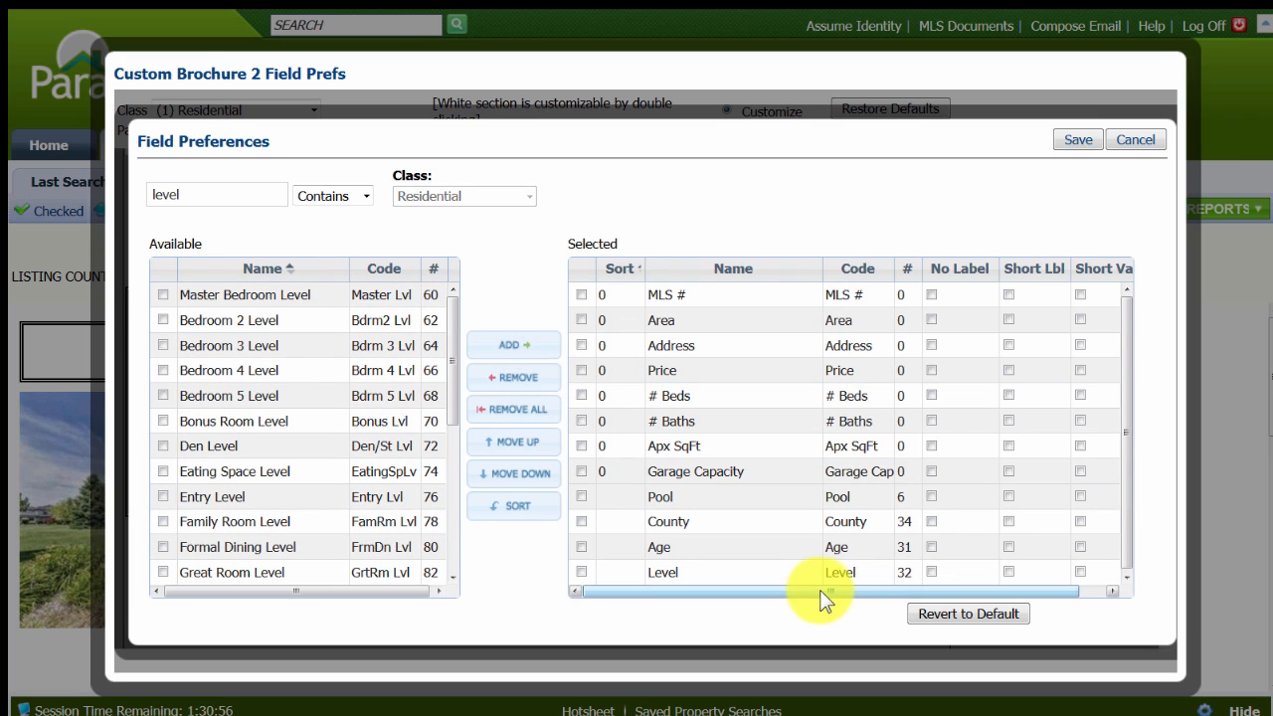
pyautogui.click(1067, 138)
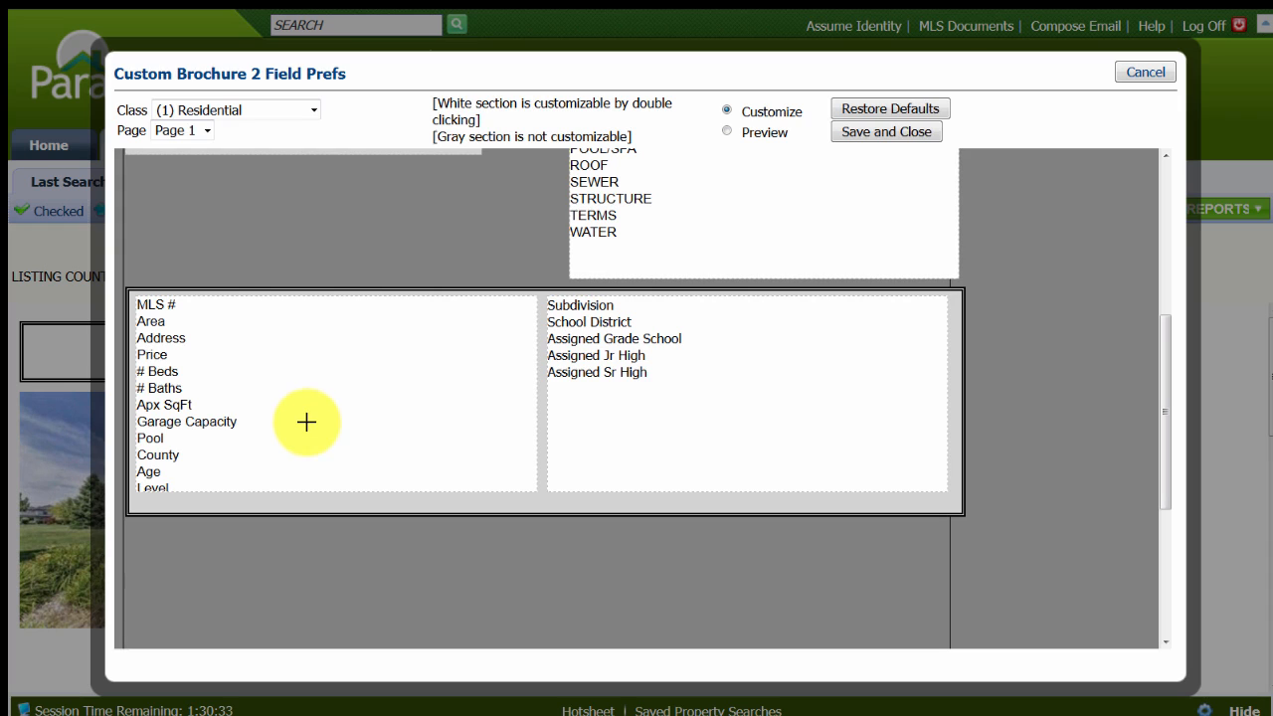
# Replace the first line of the brochure's heading with "Open House Flyer".
pyautogui.scroll(2, 296, 426)
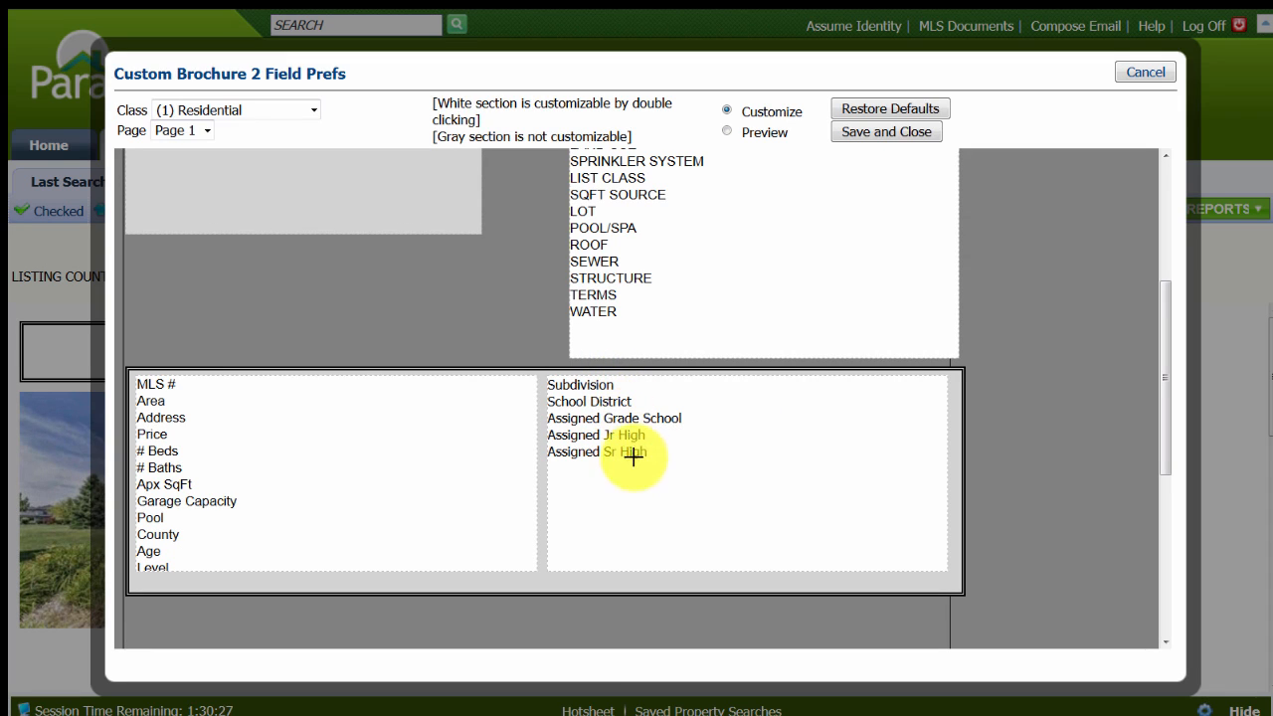
pyautogui.scroll(4, 636, 502)
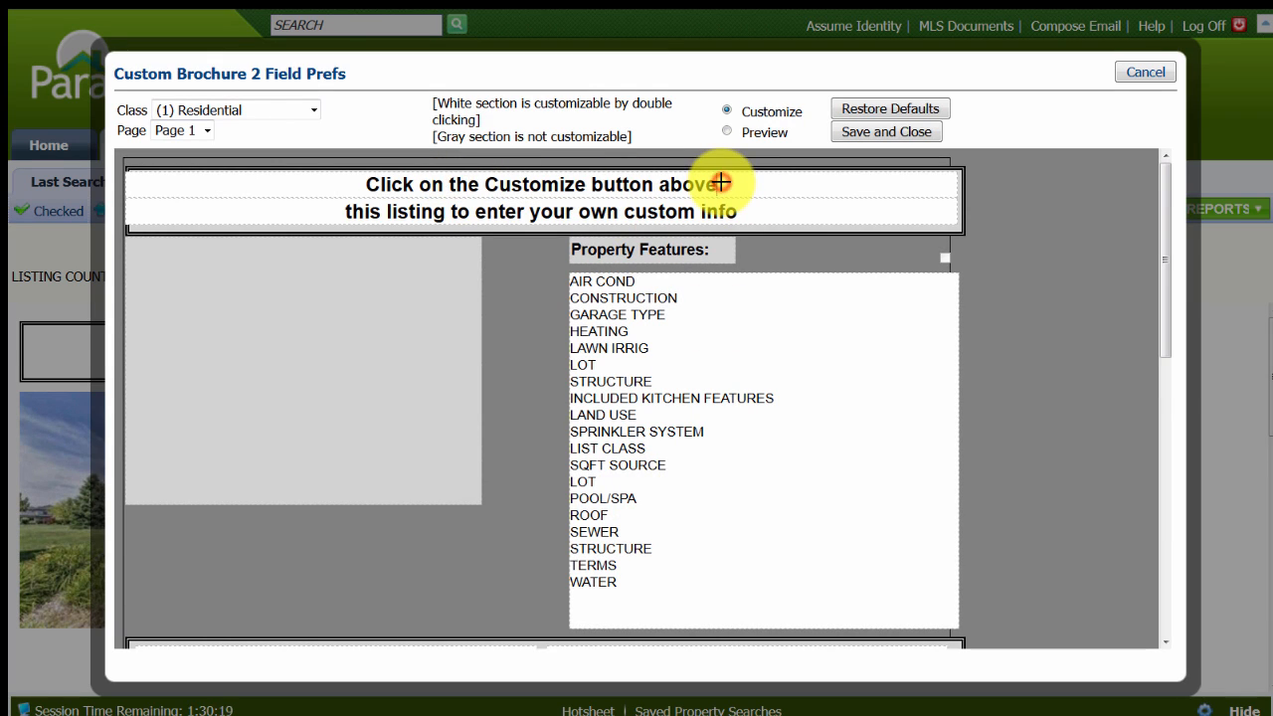
pyautogui.press('BackSpace')
pyautogui.press('BackSpace')
pyautogui.press('BackSpace')
pyautogui.press('BackSpace')
pyautogui.press('BackSpace')
pyautogui.press('BackSpace')
pyautogui.press('BackSpace')
pyautogui.press('BackSpace')
pyautogui.press('BackSpace')
pyautogui.press('BackSpace')
pyautogui.press('BackSpace')
pyautogui.press('BackSpace')
pyautogui.press('BackSpace')
pyautogui.press('BackSpace')
pyautogui.press('BackSpace')
pyautogui.press('BackSpace')
pyautogui.press('BackSpace')
pyautogui.press('BackSpace')
pyautogui.press('BackSpace')
pyautogui.press('BackSpace')
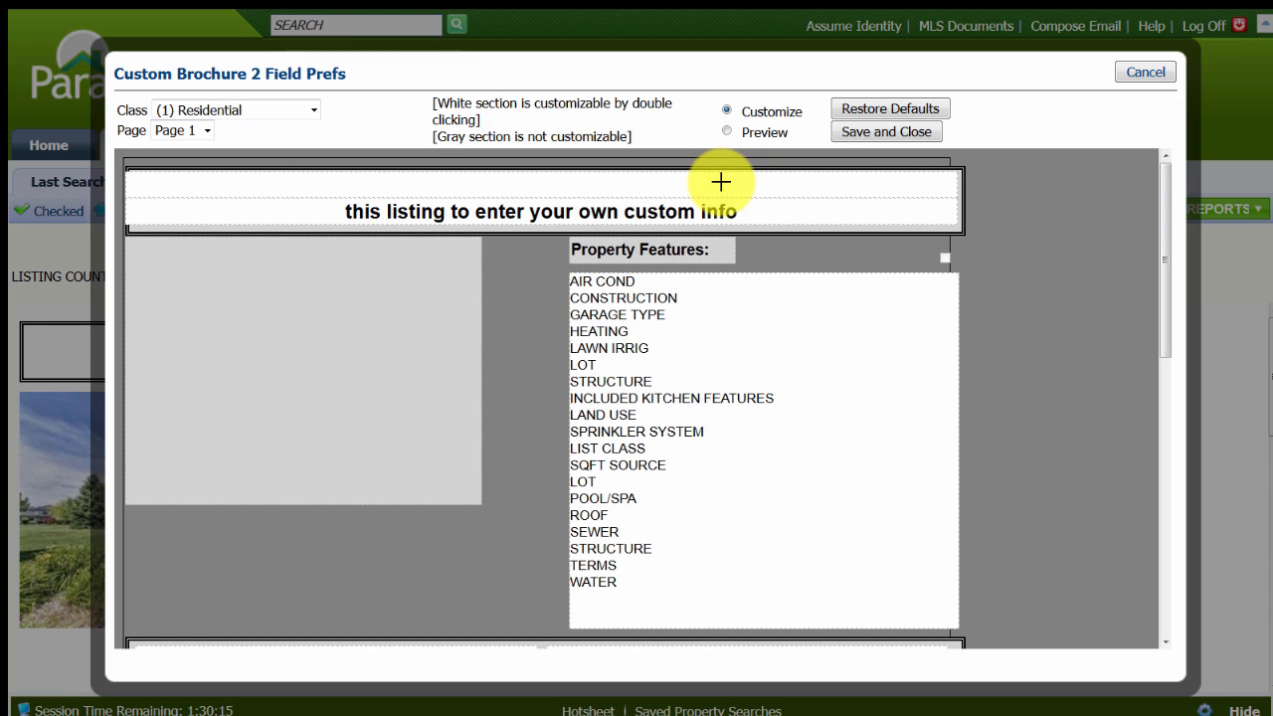
pyautogui.write('OPen')
pyautogui.press('BackSpace')
pyautogui.press('BackSpace')
pyautogui.press('BackSpace')
pyautogui.write('pen House ')
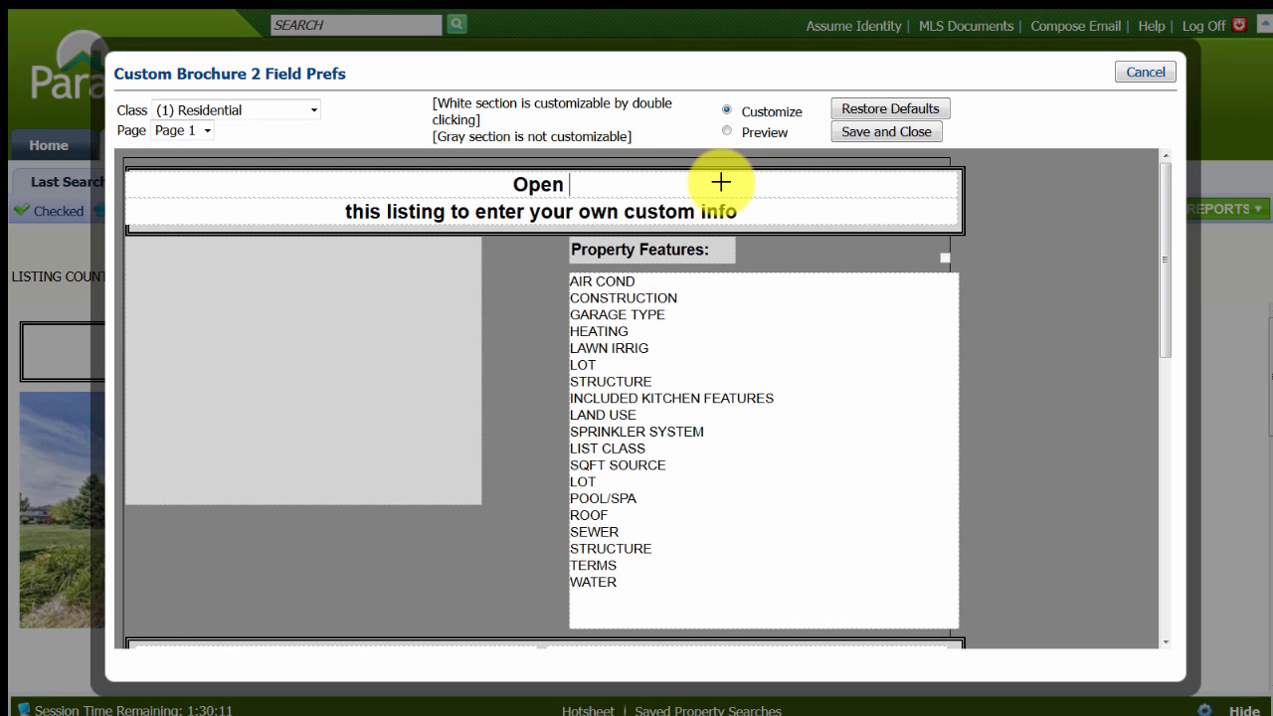
pyautogui.write('Flyer')
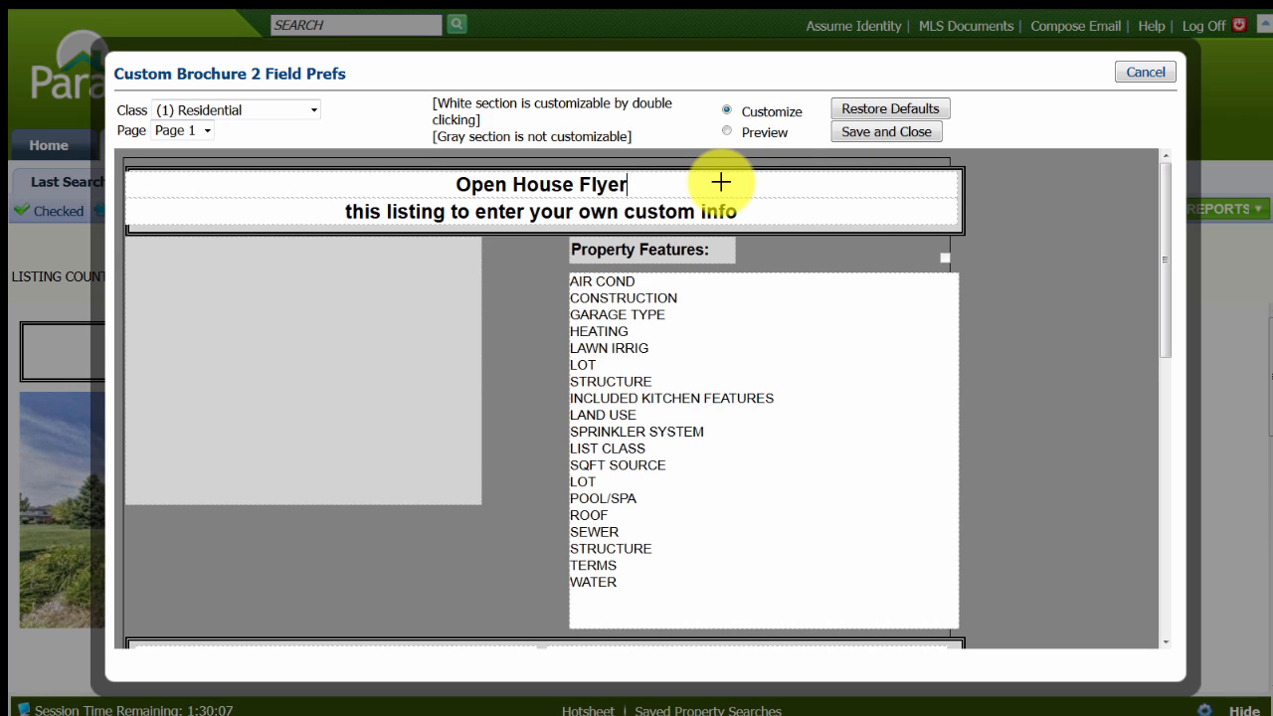
# Clear all placeholder text from the second line of the brochure's heading.
pyautogui.doubleClick(739, 212)
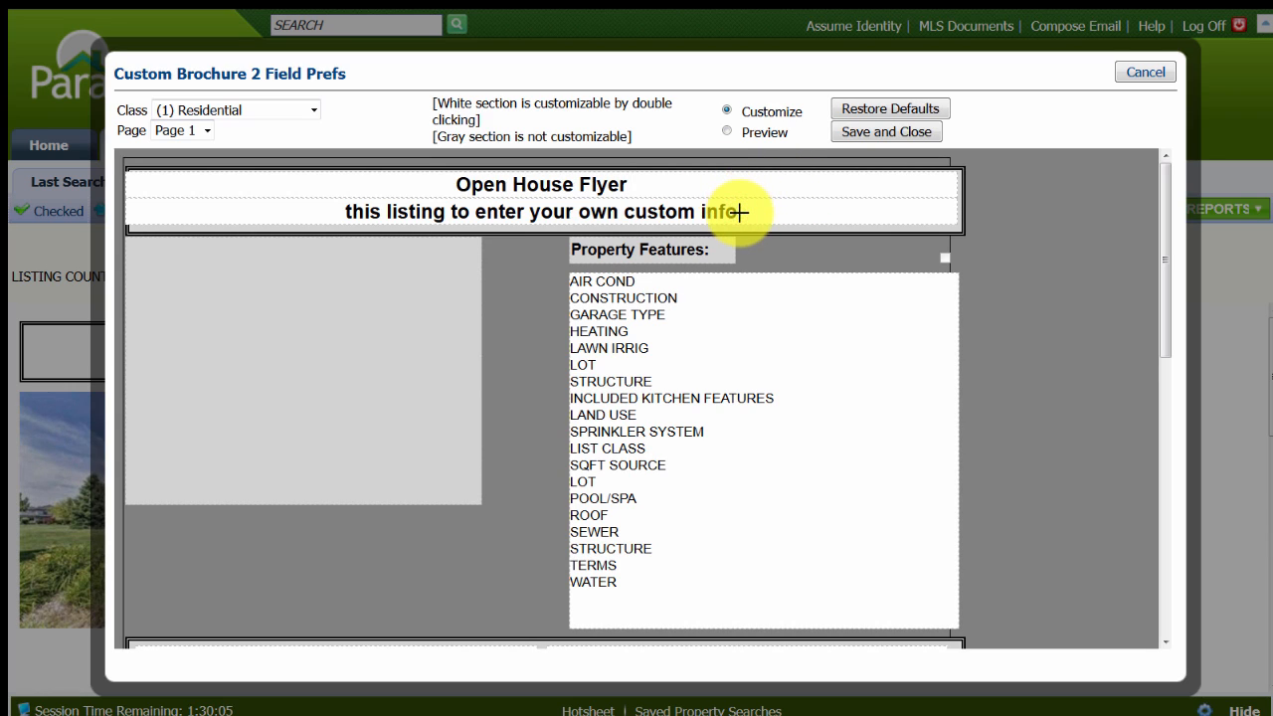
pyautogui.press('BackSpace')
pyautogui.press('BackSpace')
pyautogui.press('BackSpace')
pyautogui.press('BackSpace')
pyautogui.press('BackSpace')
pyautogui.press('BackSpace')
pyautogui.press('BackSpace')
pyautogui.press('BackSpace')
pyautogui.press('BackSpace')
pyautogui.press('BackSpace')
pyautogui.press('BackSpace')
pyautogui.press('BackSpace')
pyautogui.press('BackSpace')
pyautogui.press('BackSpace')
pyautogui.press('BackSpace')
pyautogui.press('BackSpace')
pyautogui.press('BackSpace')
pyautogui.press('BackSpace')
pyautogui.press('BackSpace')
pyautogui.press('BackSpace')
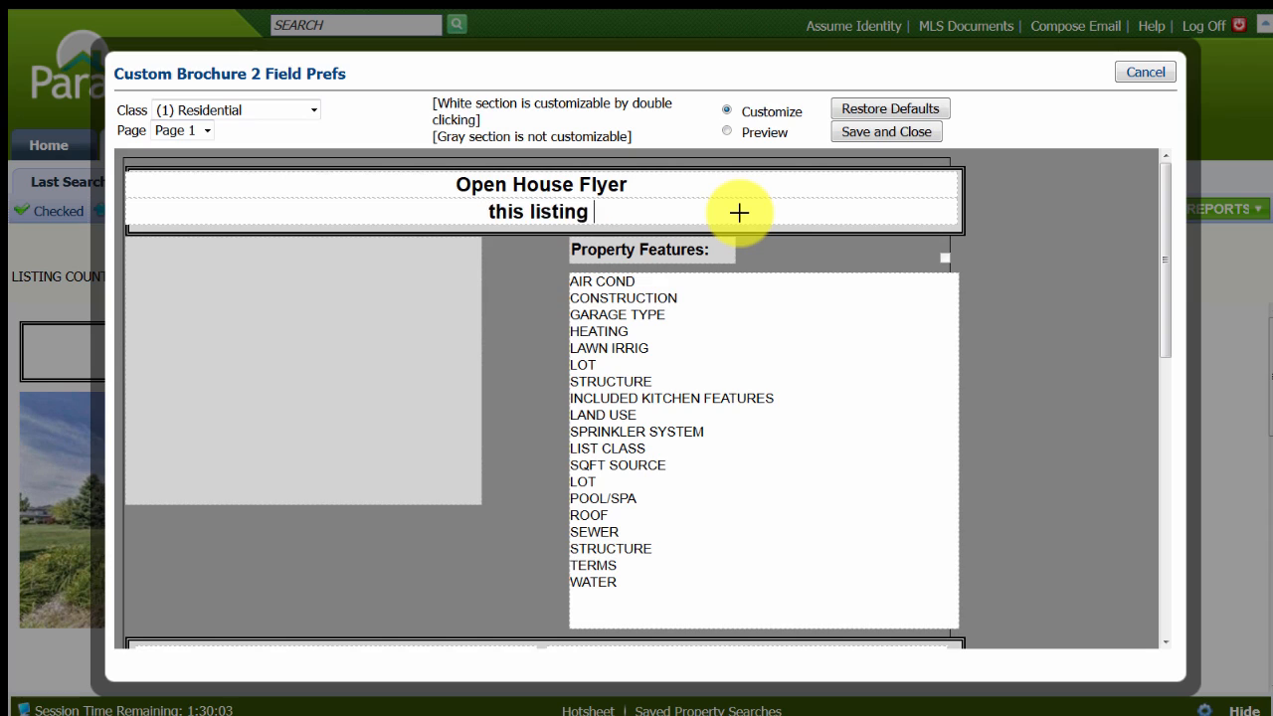
pyautogui.press('BackSpace')
pyautogui.press('BackSpace')
pyautogui.press('BackSpace')
pyautogui.press('BackSpace')
pyautogui.press('BackSpace')
pyautogui.press('BackSpace')
pyautogui.press('BackSpace')
pyautogui.press('BackSpace')
pyautogui.press('BackSpace')
pyautogui.press('BackSpace')
pyautogui.press('BackSpace')
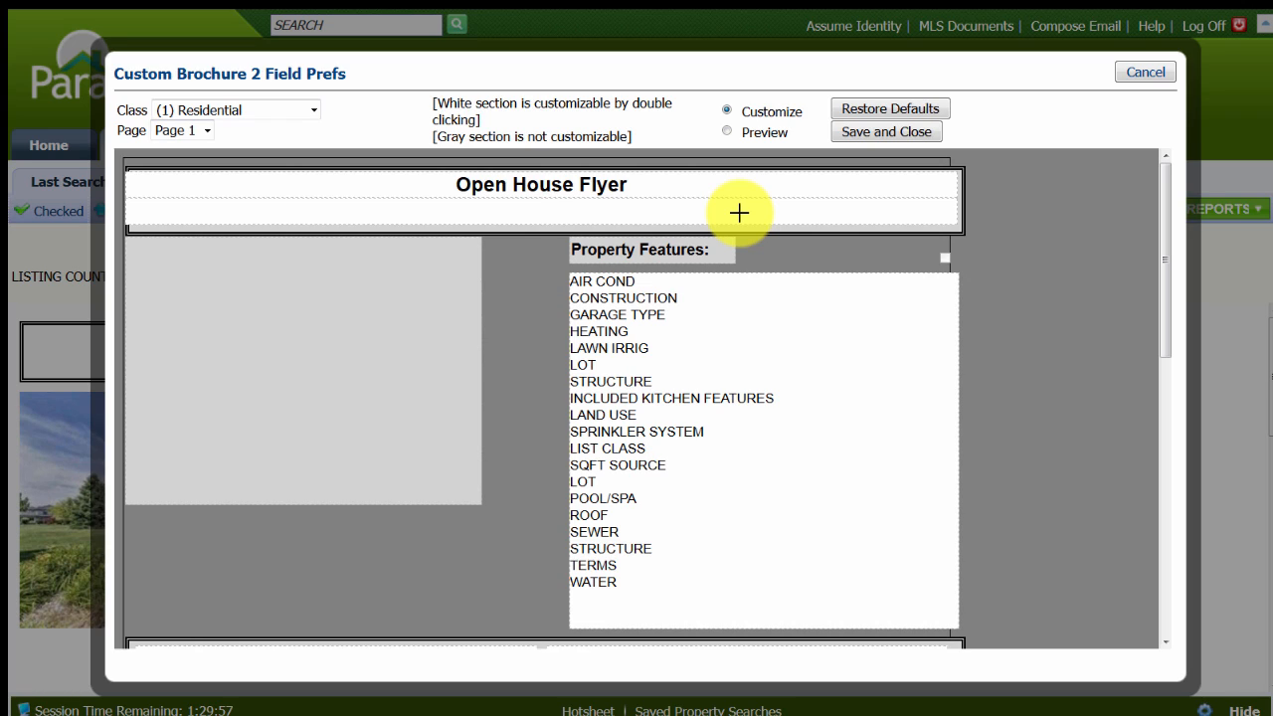
# Enter "This could be your new home!" as the second heading line and save the brochure's customization.
pyautogui.write('This could be your new home!')
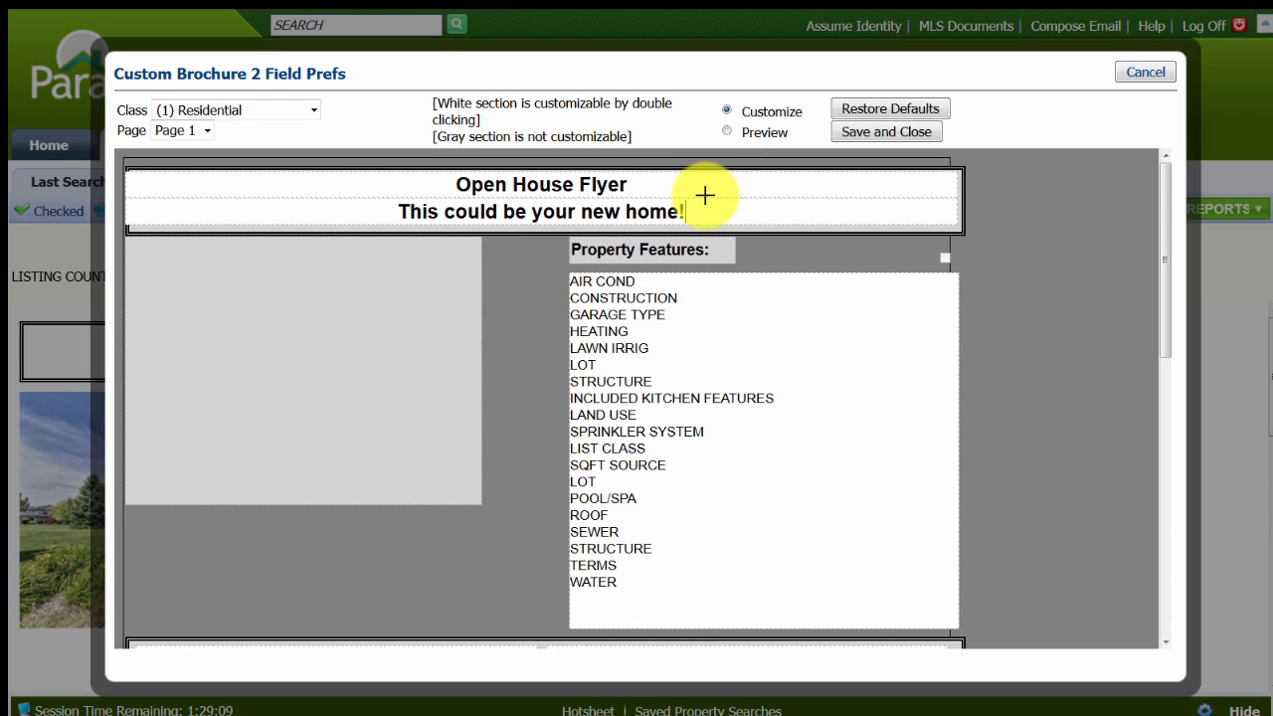
pyautogui.click(875, 130)
pyautogui.click(878, 126)
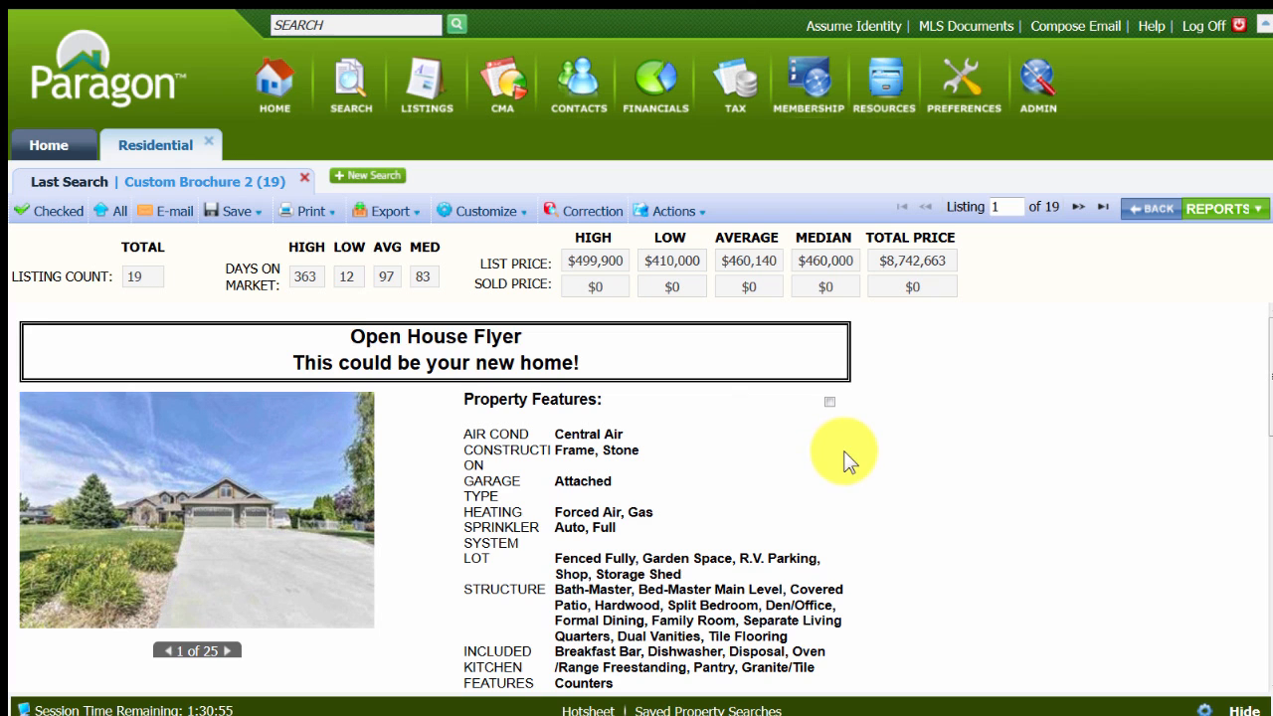
# Review the customized brochure report from the heading through the property details to the contact information at its end.
pyautogui.scroll(-2, 863, 470)
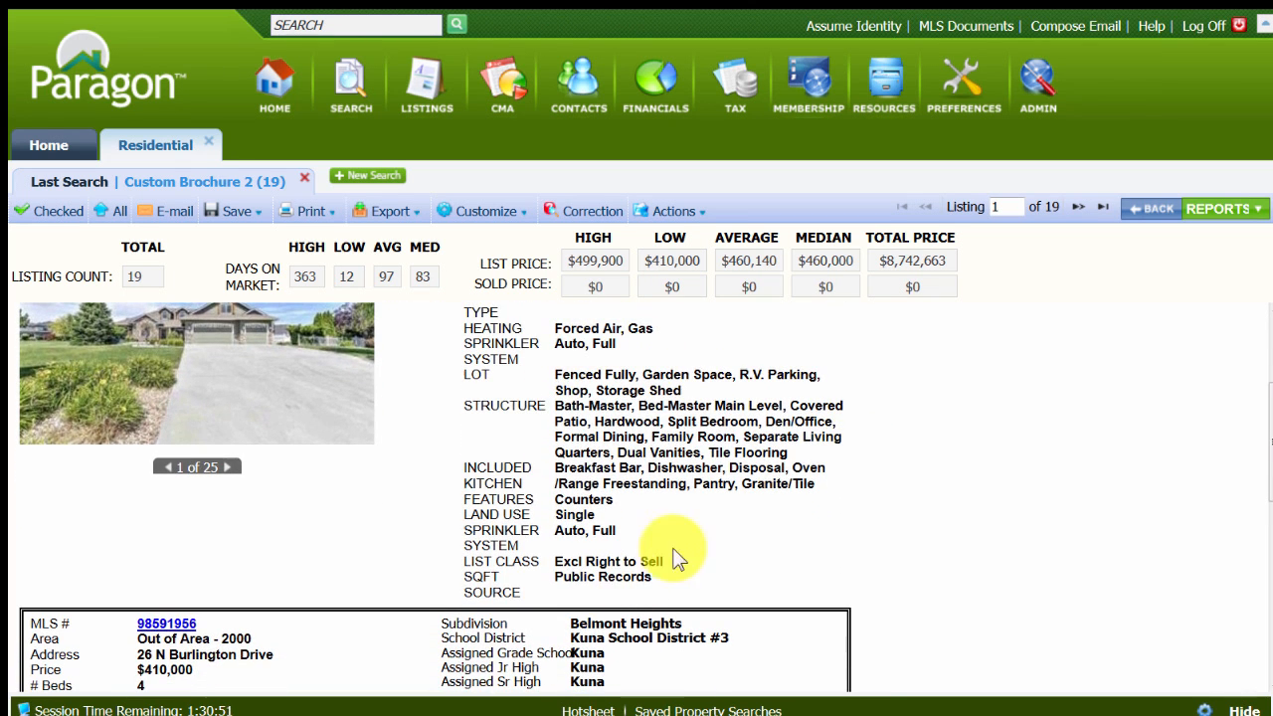
pyautogui.scroll(-3, 684, 542)
pyautogui.scroll(-2, 682, 537)
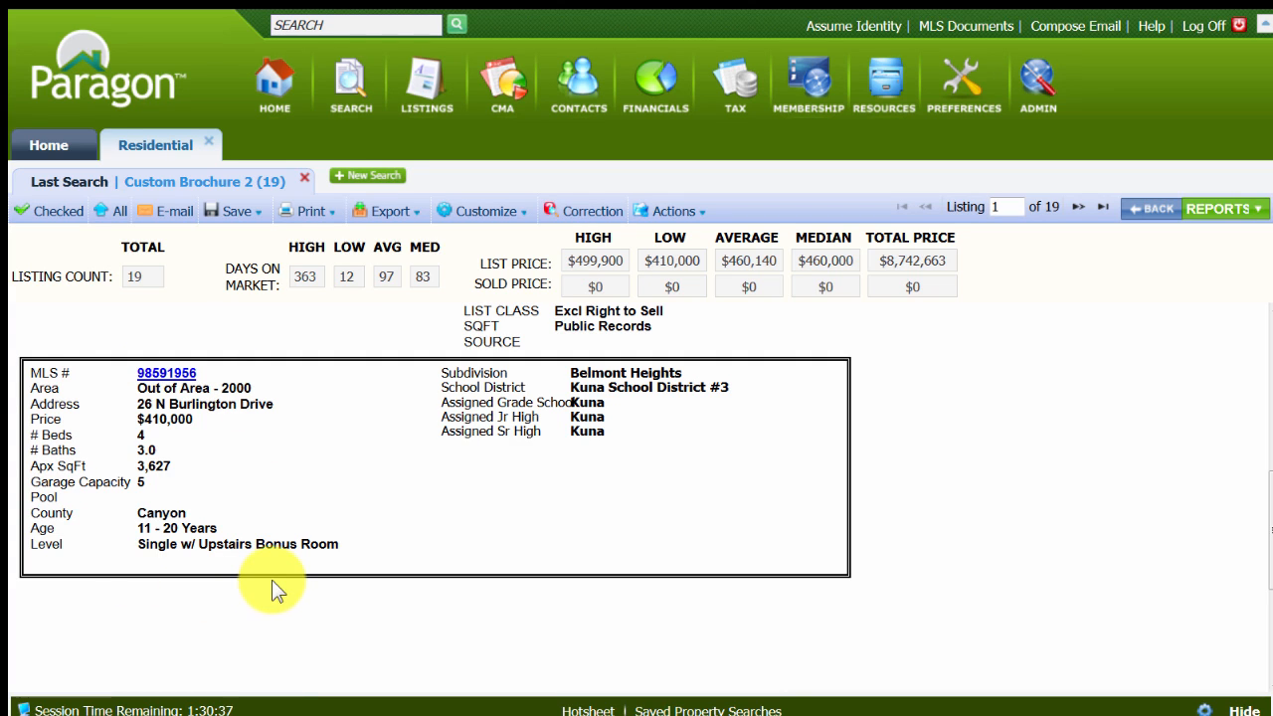
pyautogui.scroll(-2, 273, 583)
pyautogui.scroll(-2, 468, 597)
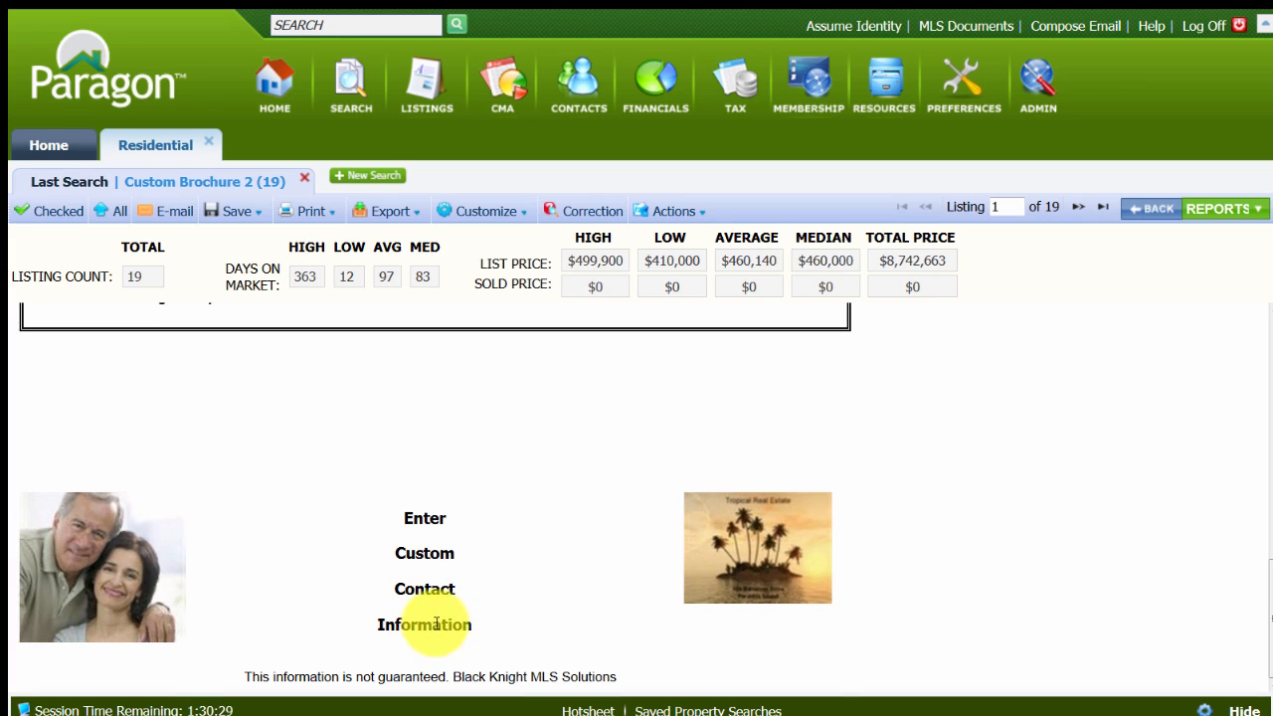
pyautogui.scroll(5, 441, 610)
pyautogui.scroll(4, 454, 592)
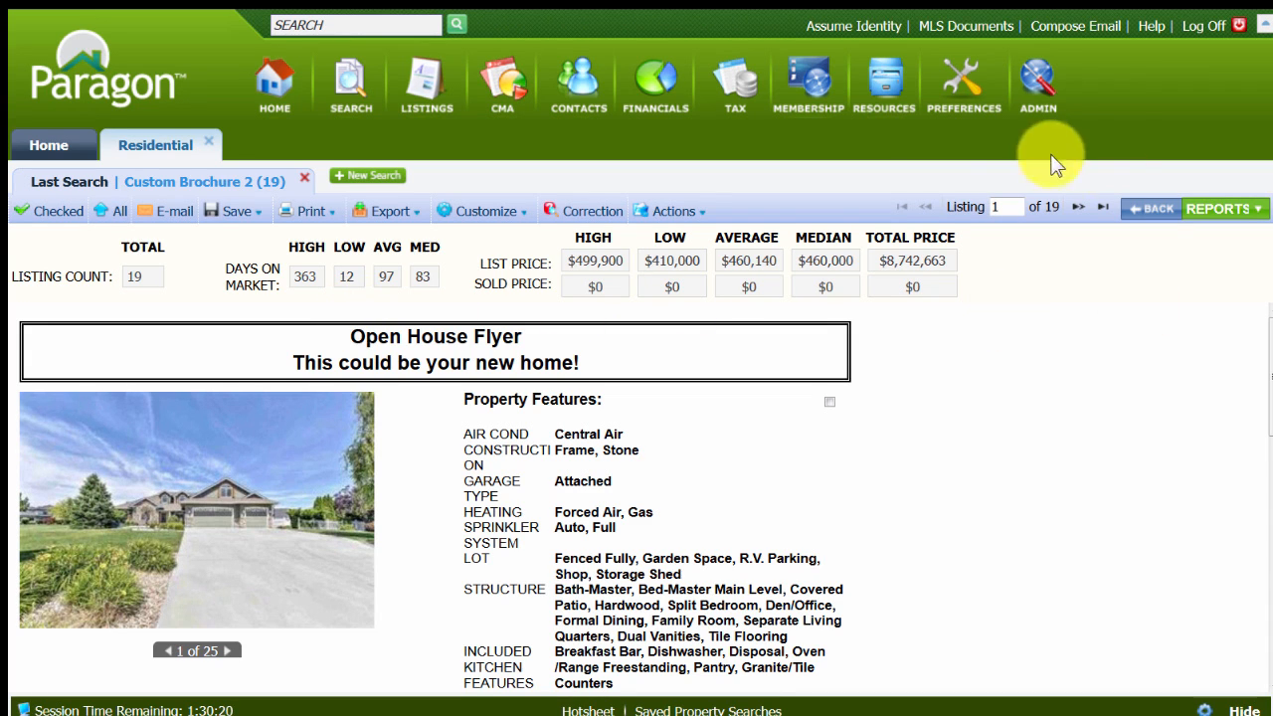
# Go to the agent's My Views preferences, start copying a view, and list the MLS custom views as the source.
pyautogui.click(952, 86)
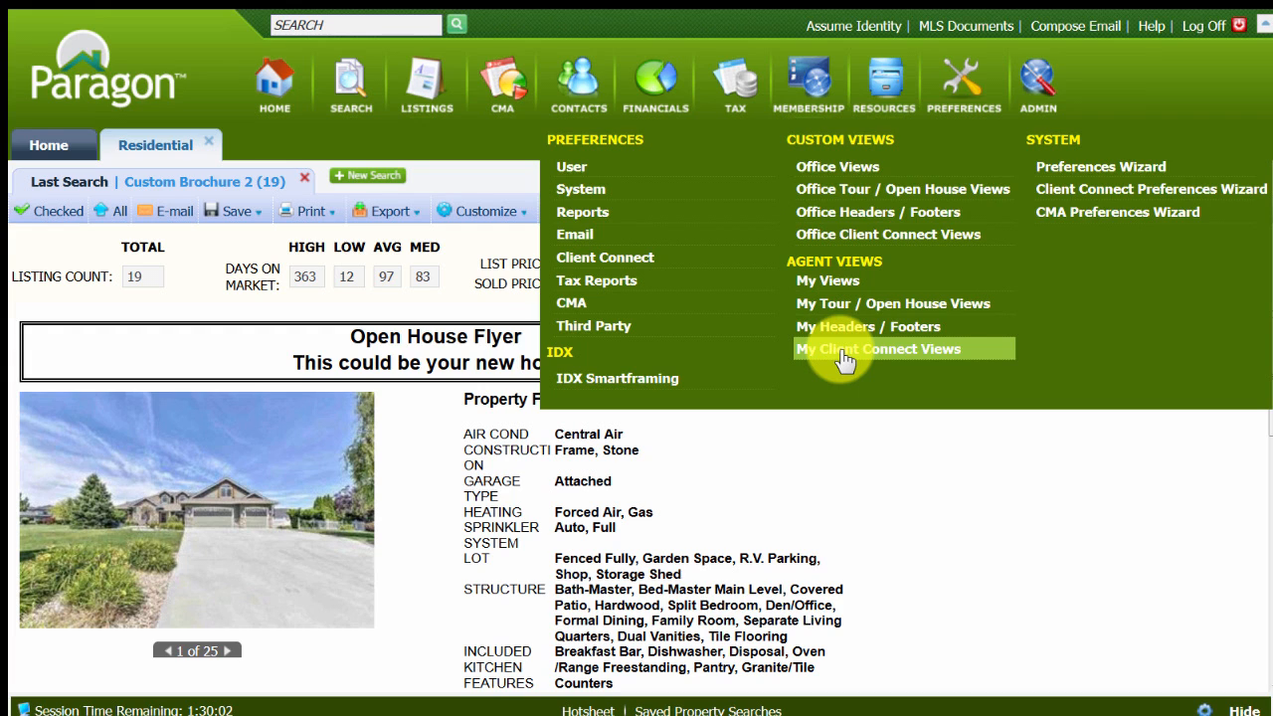
pyautogui.click(821, 287)
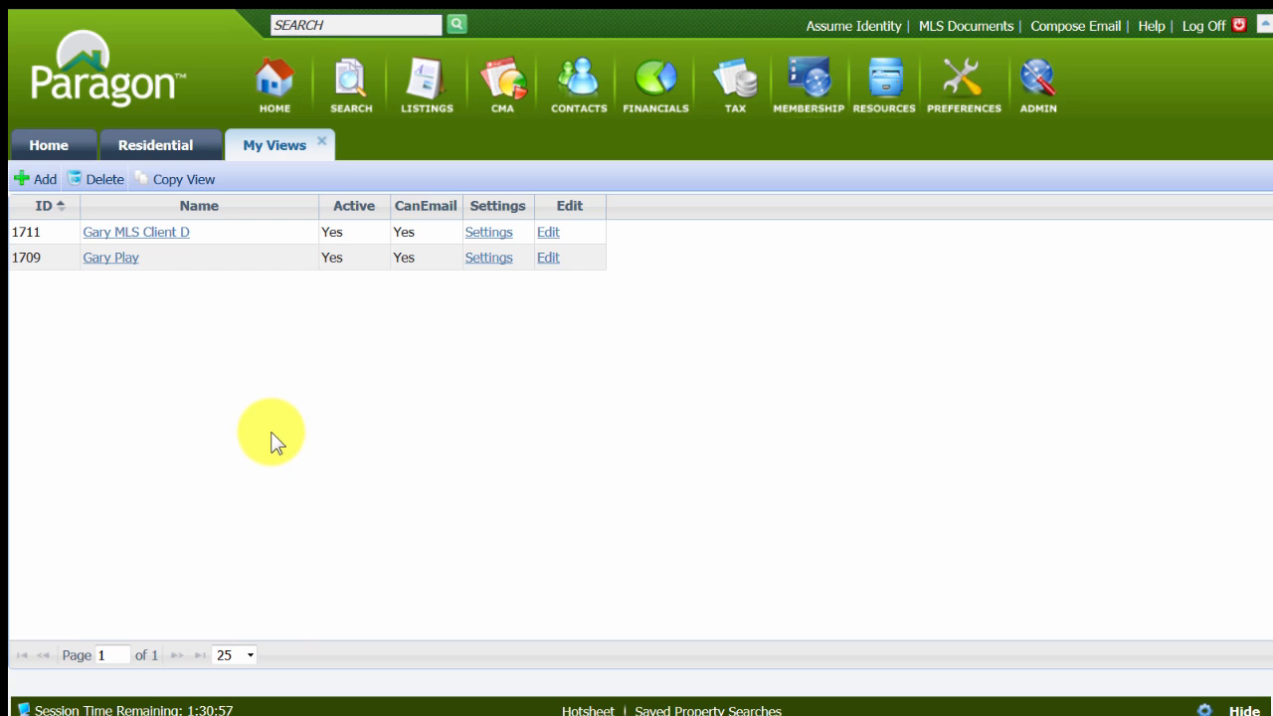
pyautogui.click(171, 185)
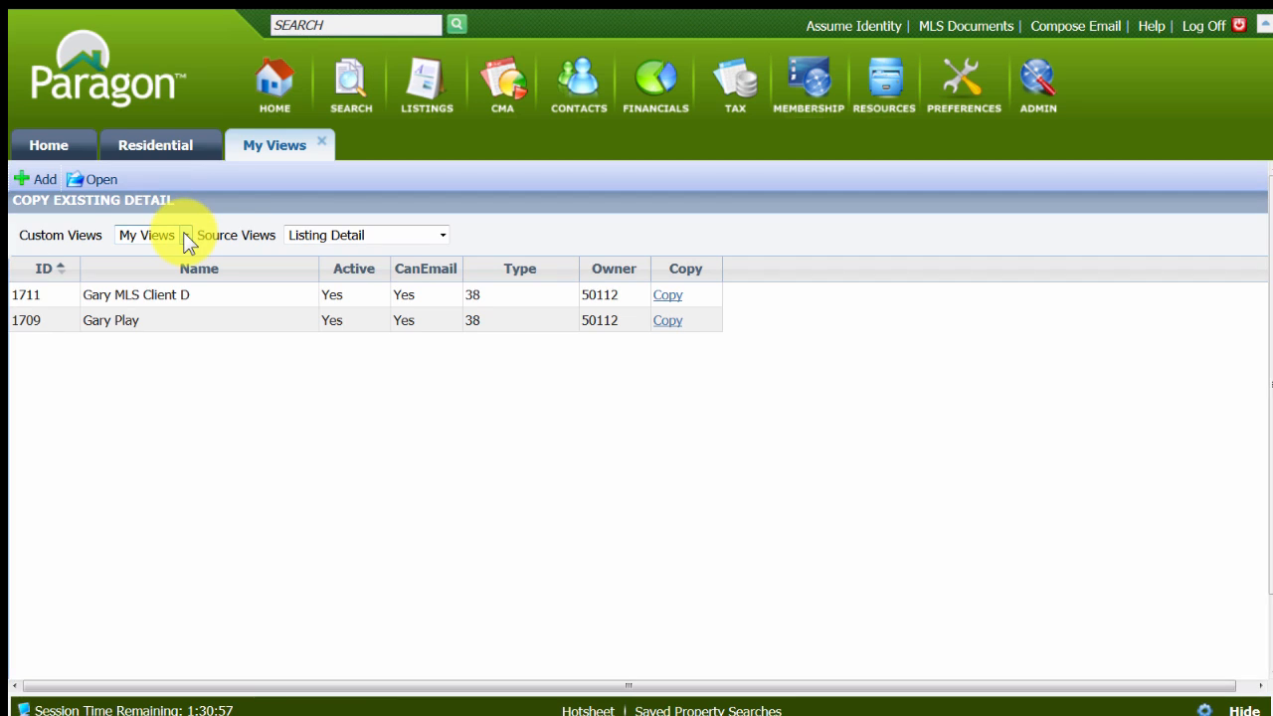
pyautogui.click(184, 234)
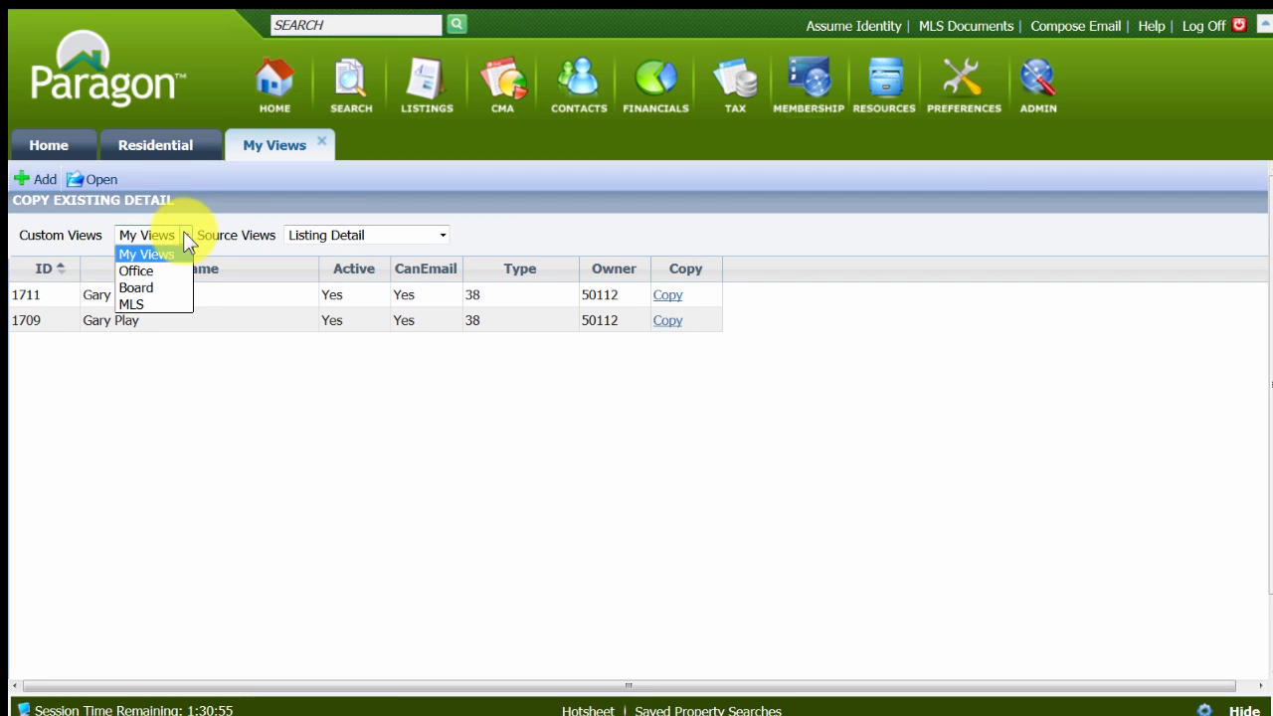
pyautogui.click(171, 303)
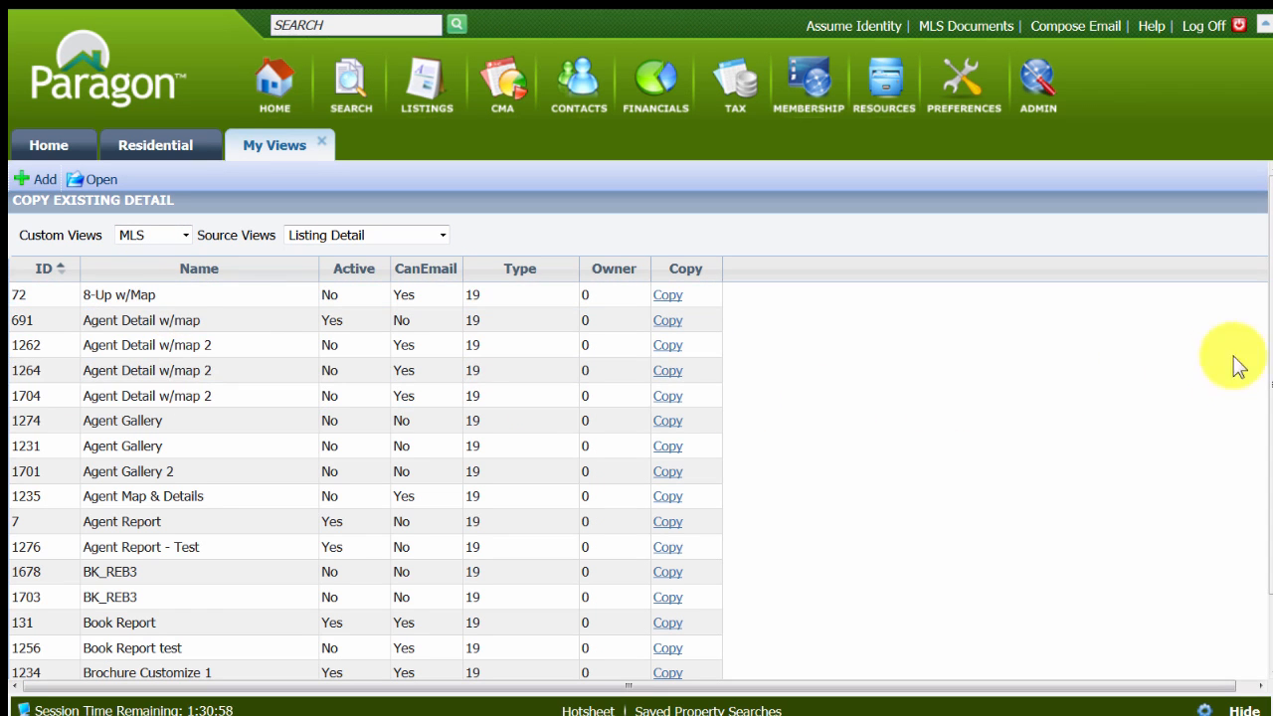
# Show 100 views per page and choose Custom Brochure 2 as the view to copy.
pyautogui.scroll(-2, 1259, 318)
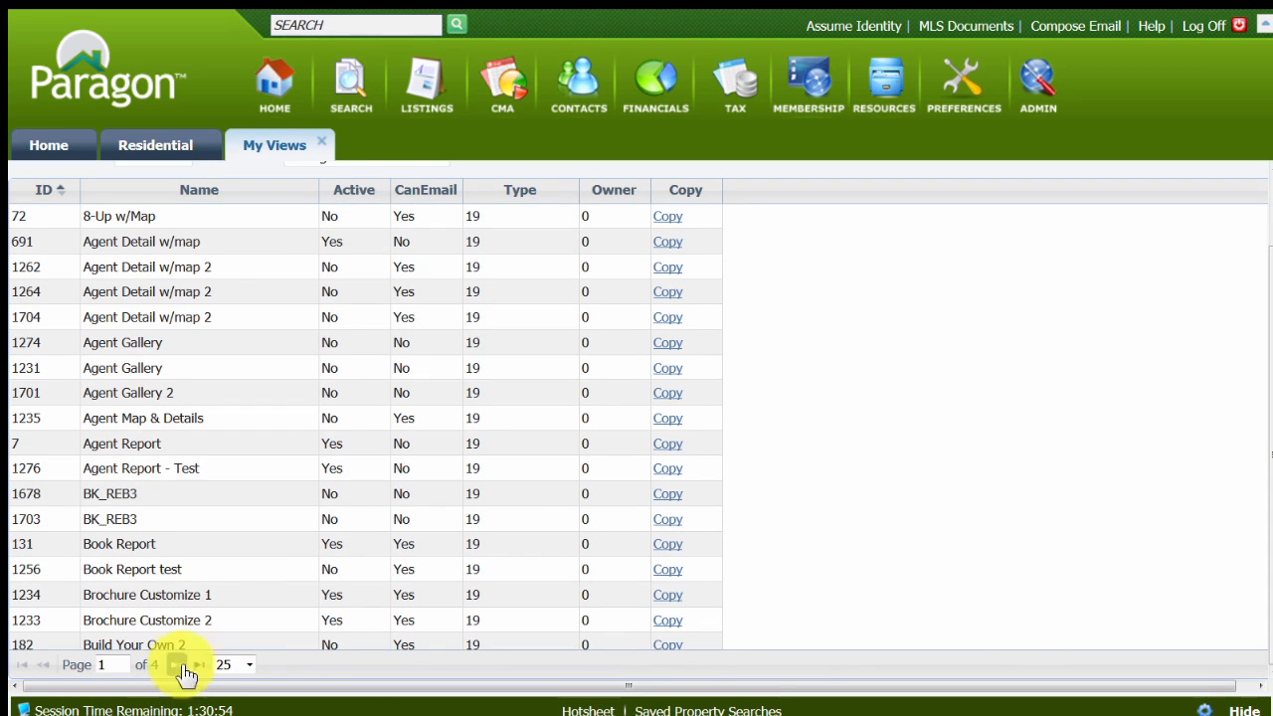
pyautogui.click(252, 664)
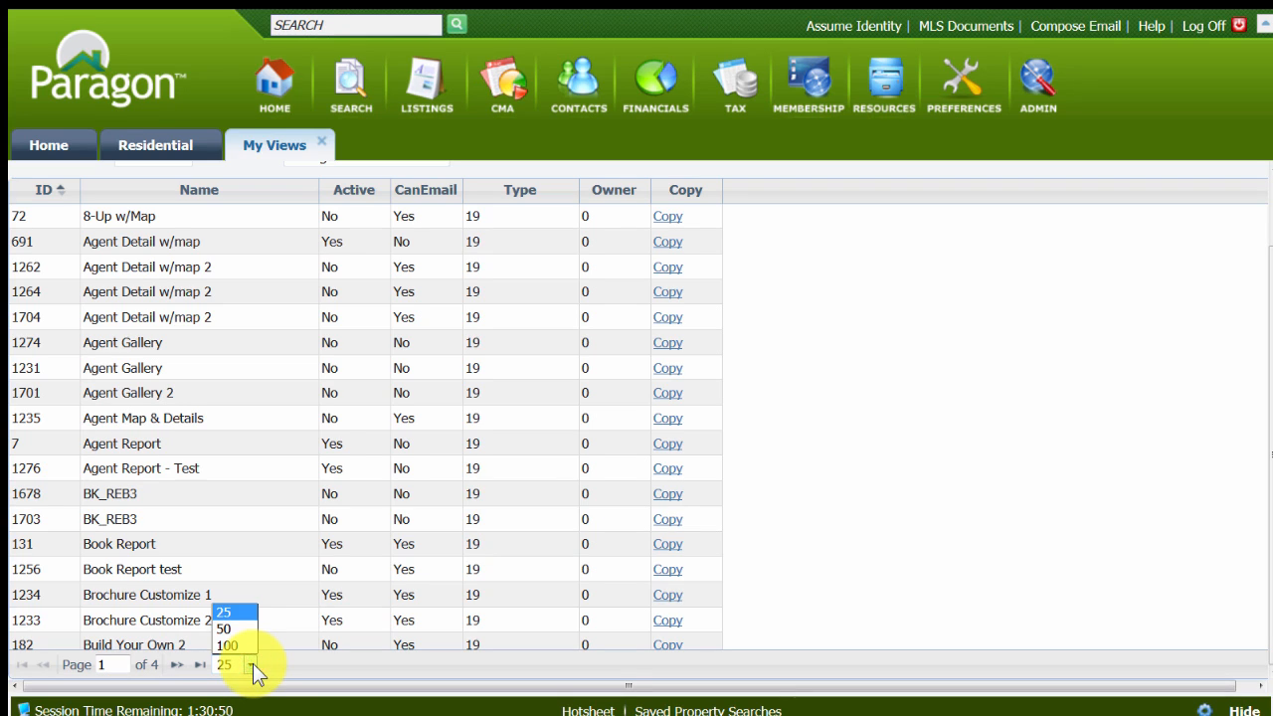
pyautogui.click(239, 647)
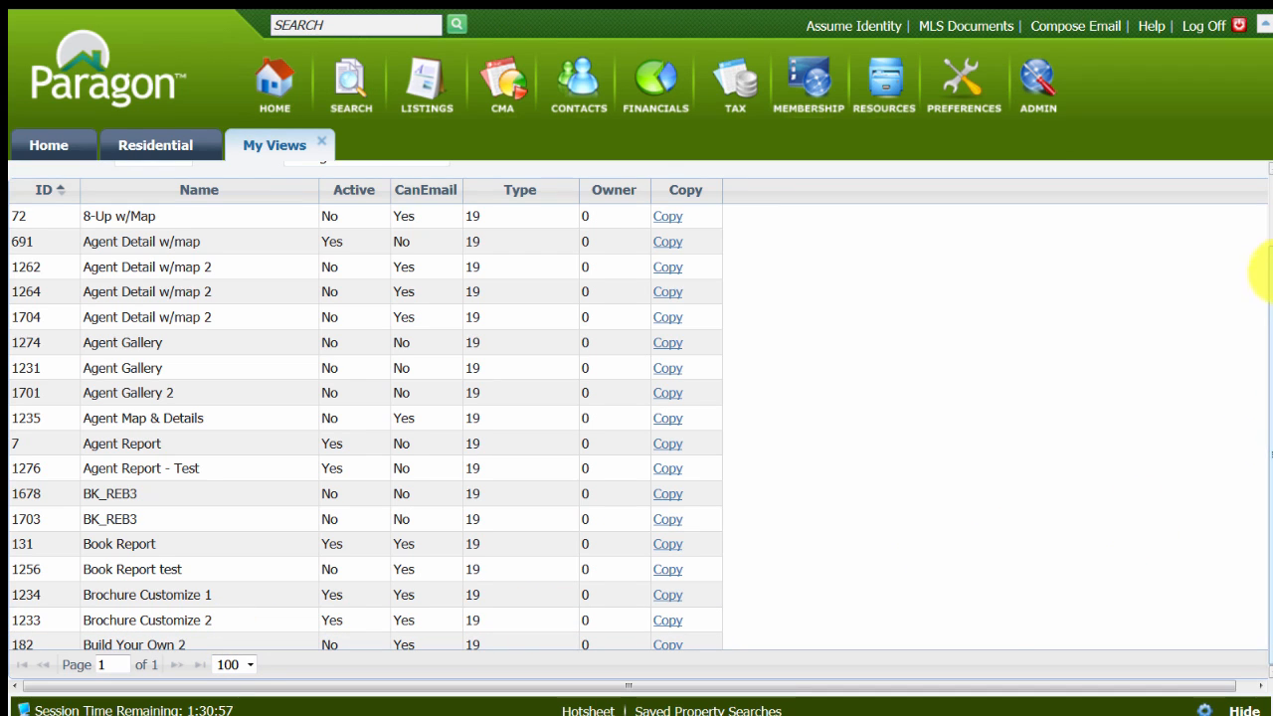
pyautogui.scroll(2, 1258, 261)
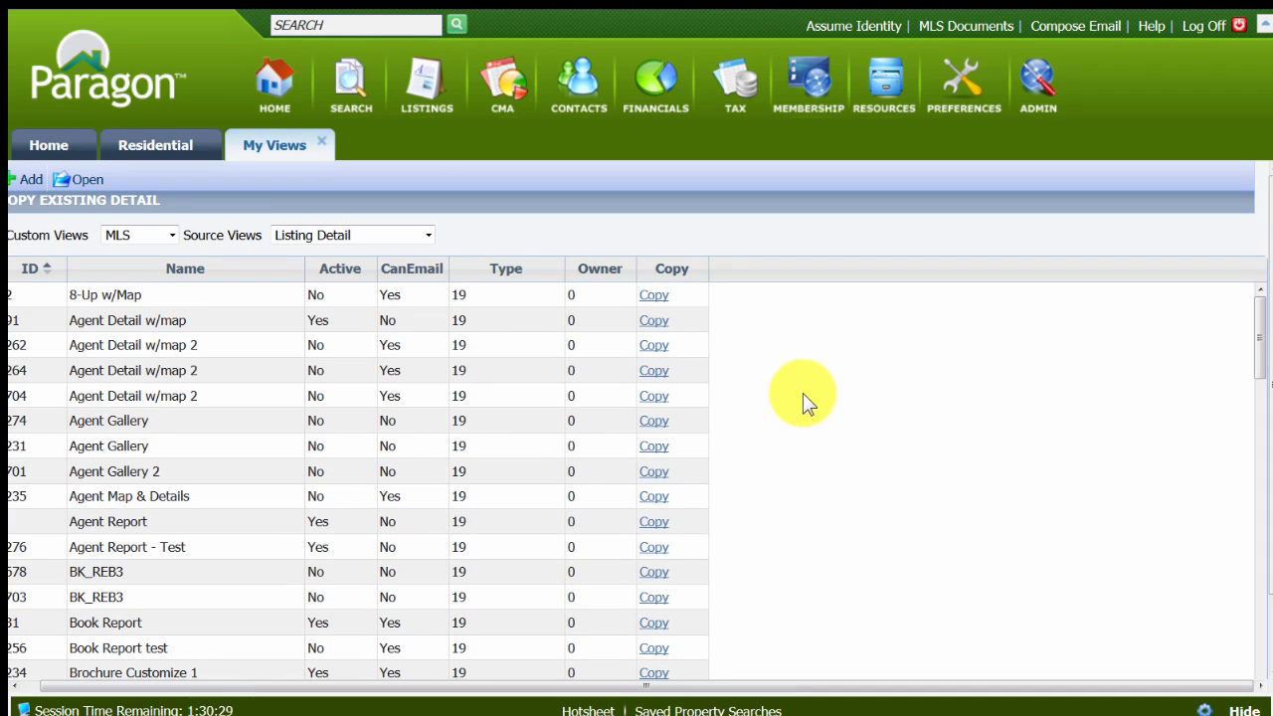
pyautogui.scroll(-5, 852, 466)
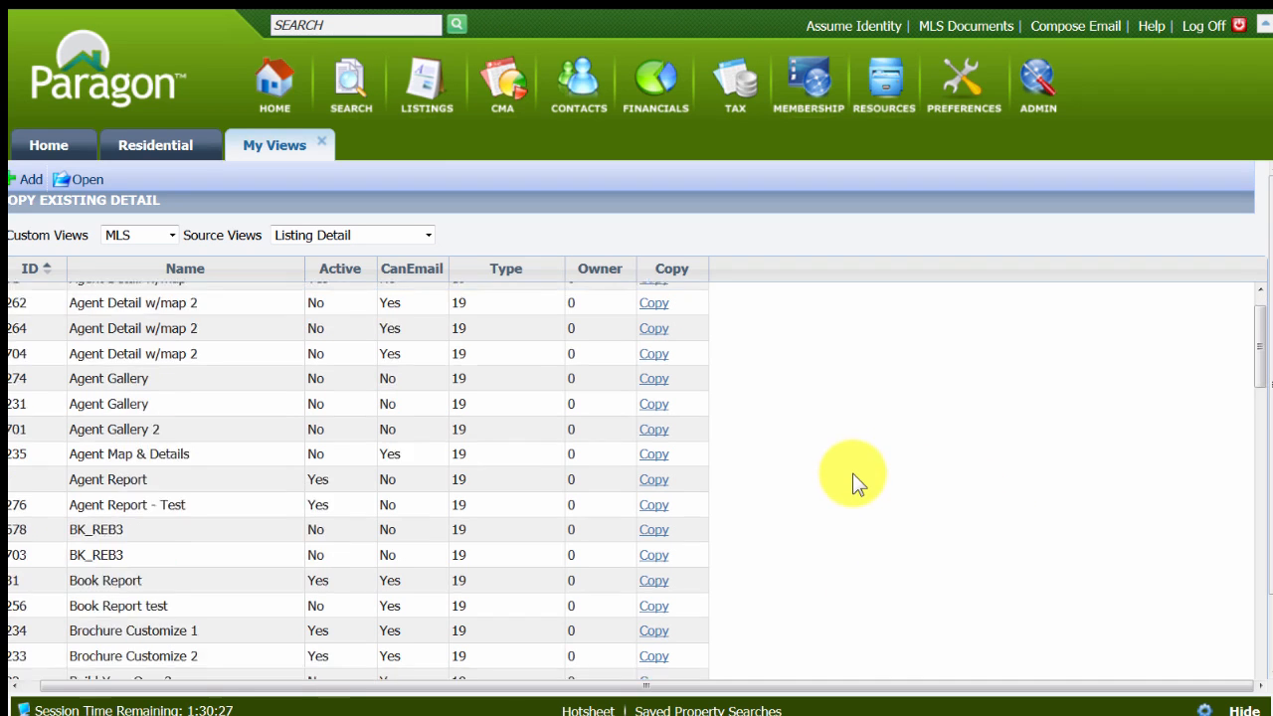
pyautogui.scroll(-3, 852, 487)
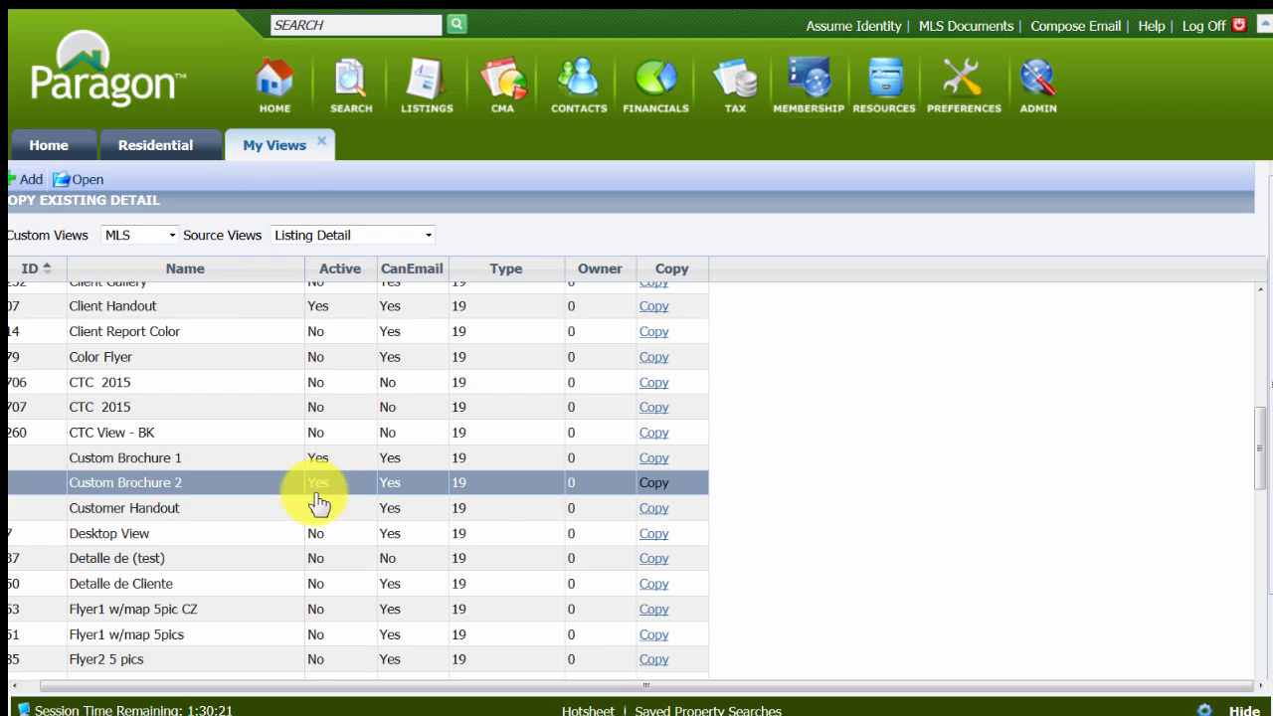
pyautogui.click(654, 483)
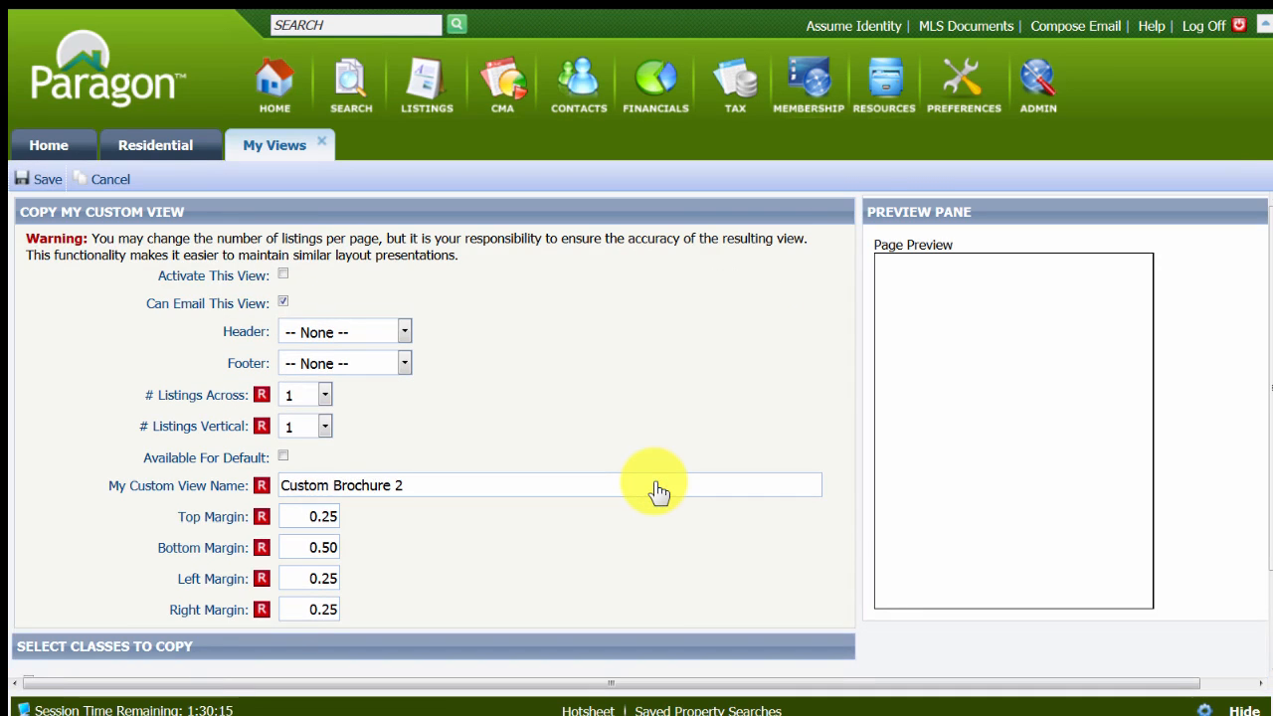
# Activate the copied view and make it available for default.
pyautogui.click(283, 273)
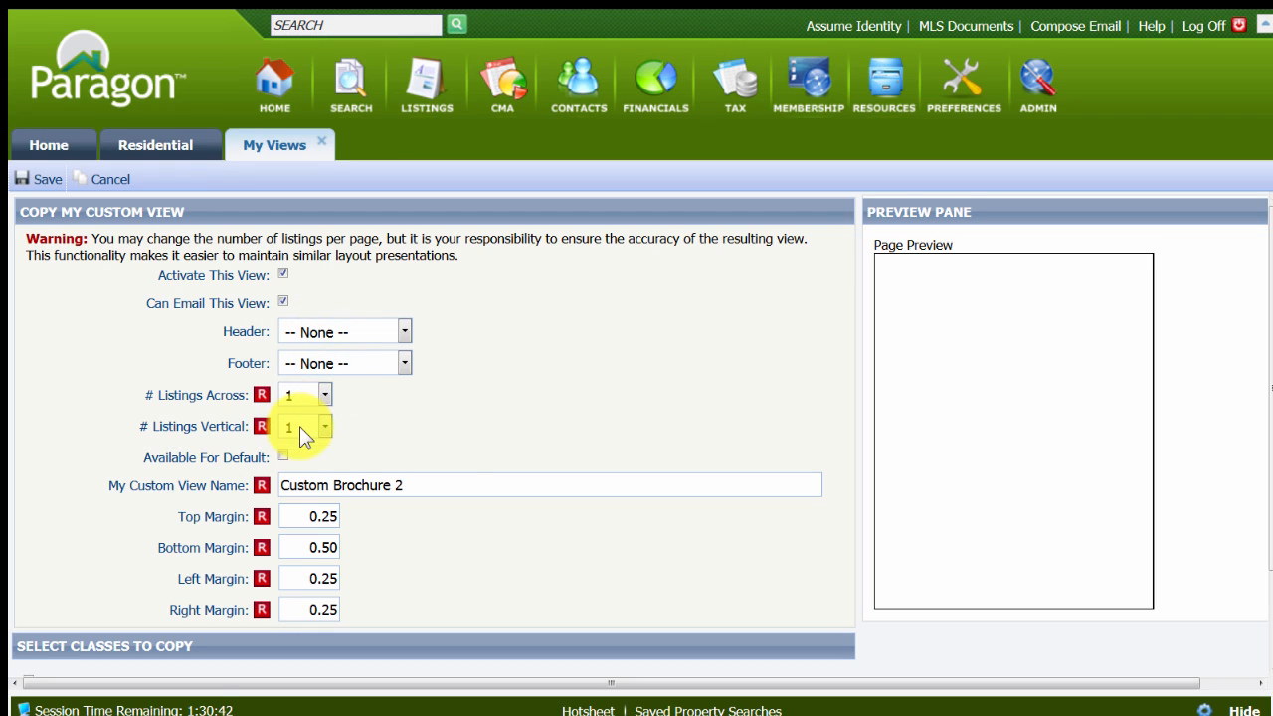
pyautogui.click(284, 456)
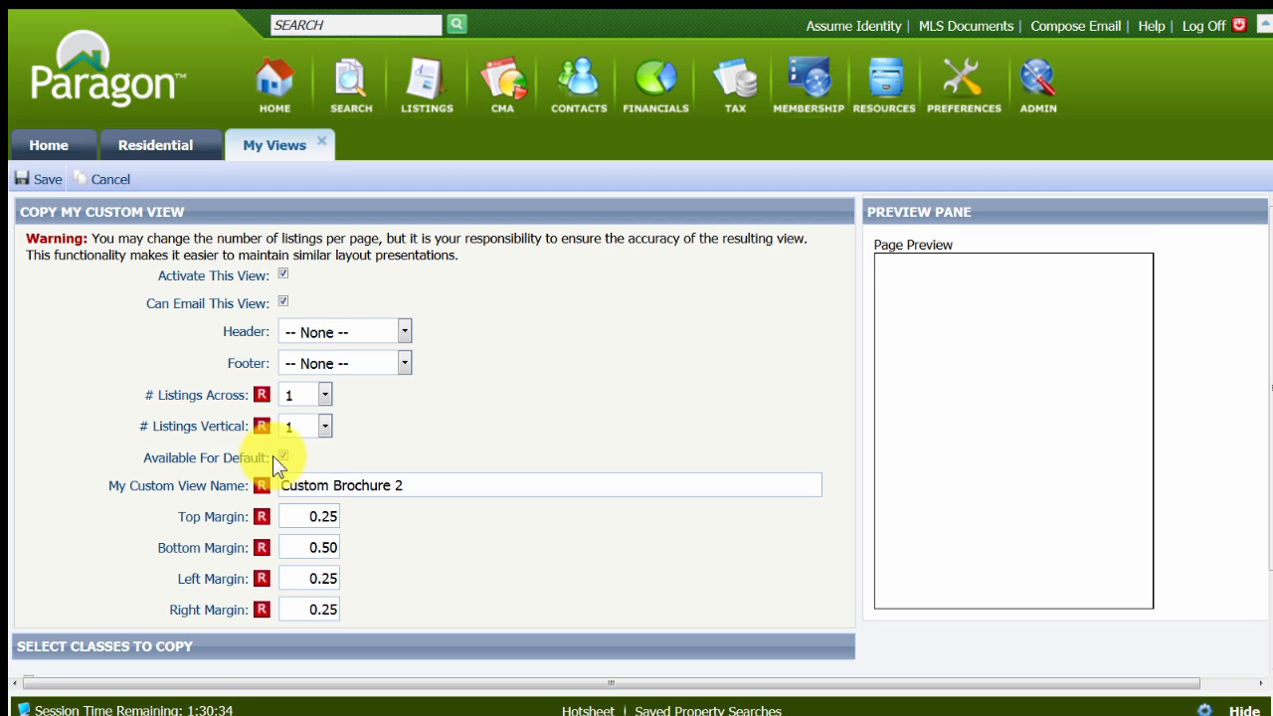
pyautogui.scroll(-2, 272, 455)
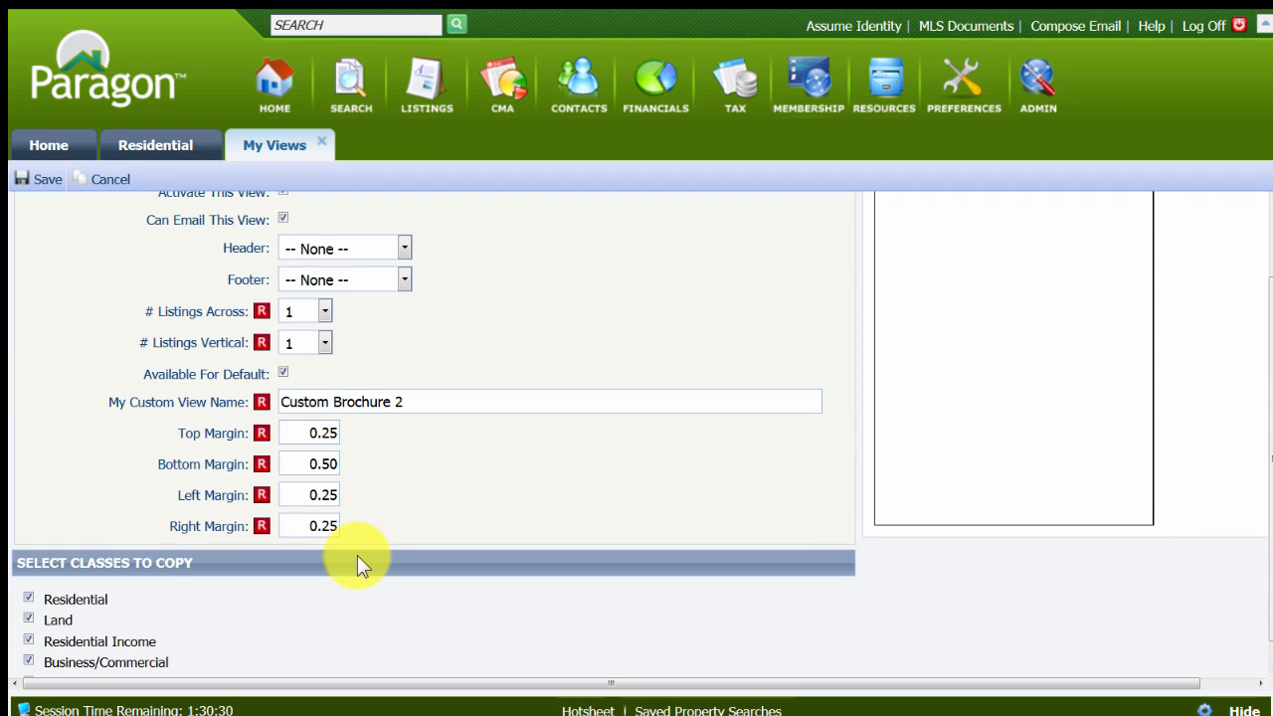
pyautogui.scroll(-1, 358, 562)
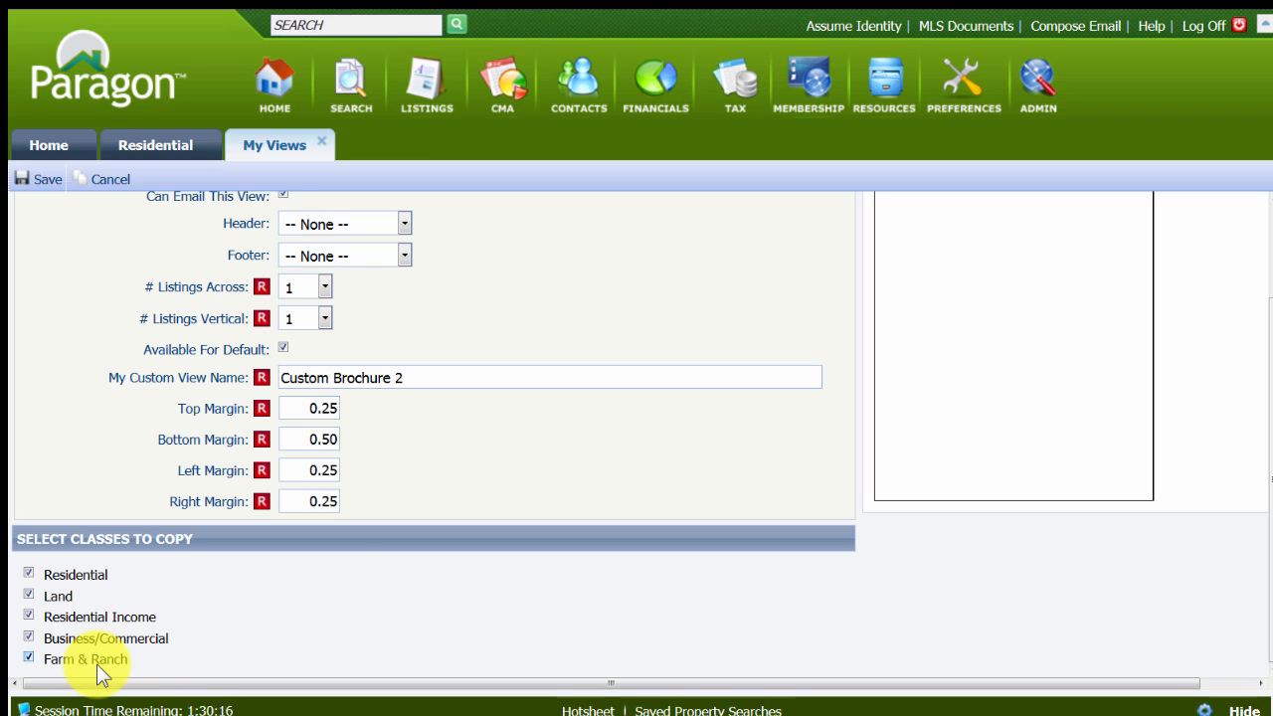
# Name the copied view with the agent's first name followed by "Custom Broch 2" and save it.
pyautogui.click(388, 376)
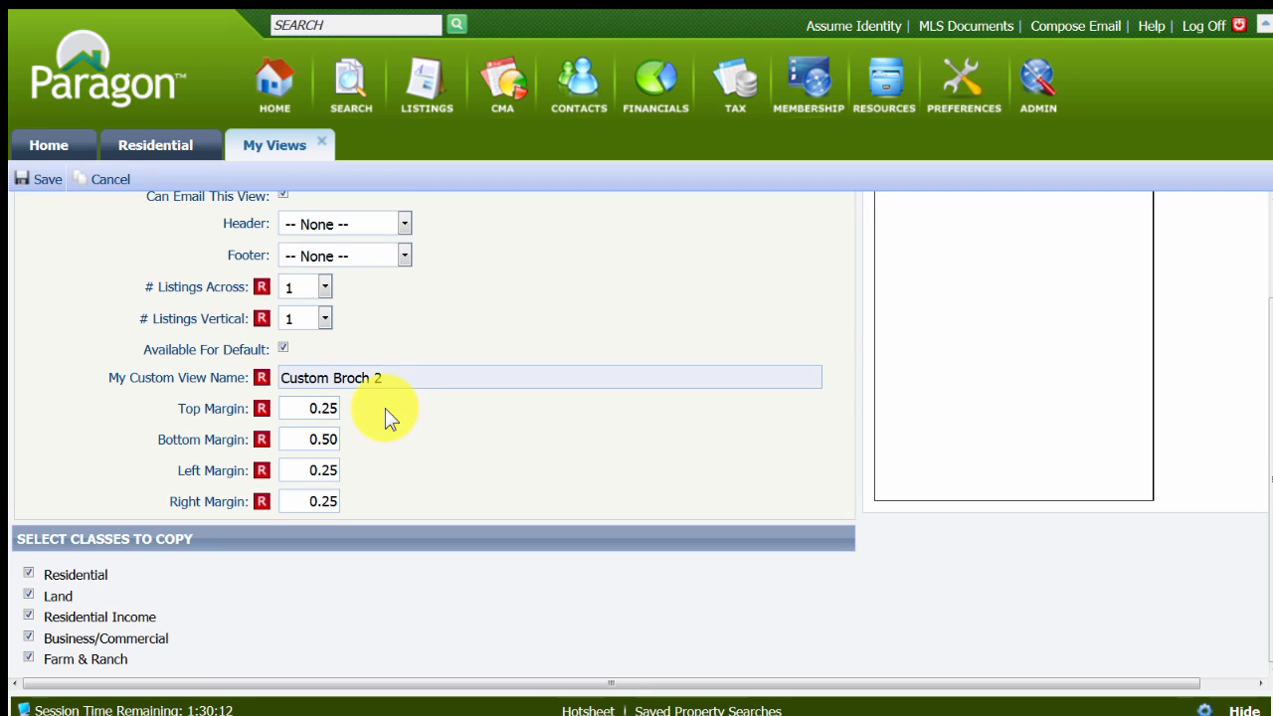
pyautogui.write('Gary')
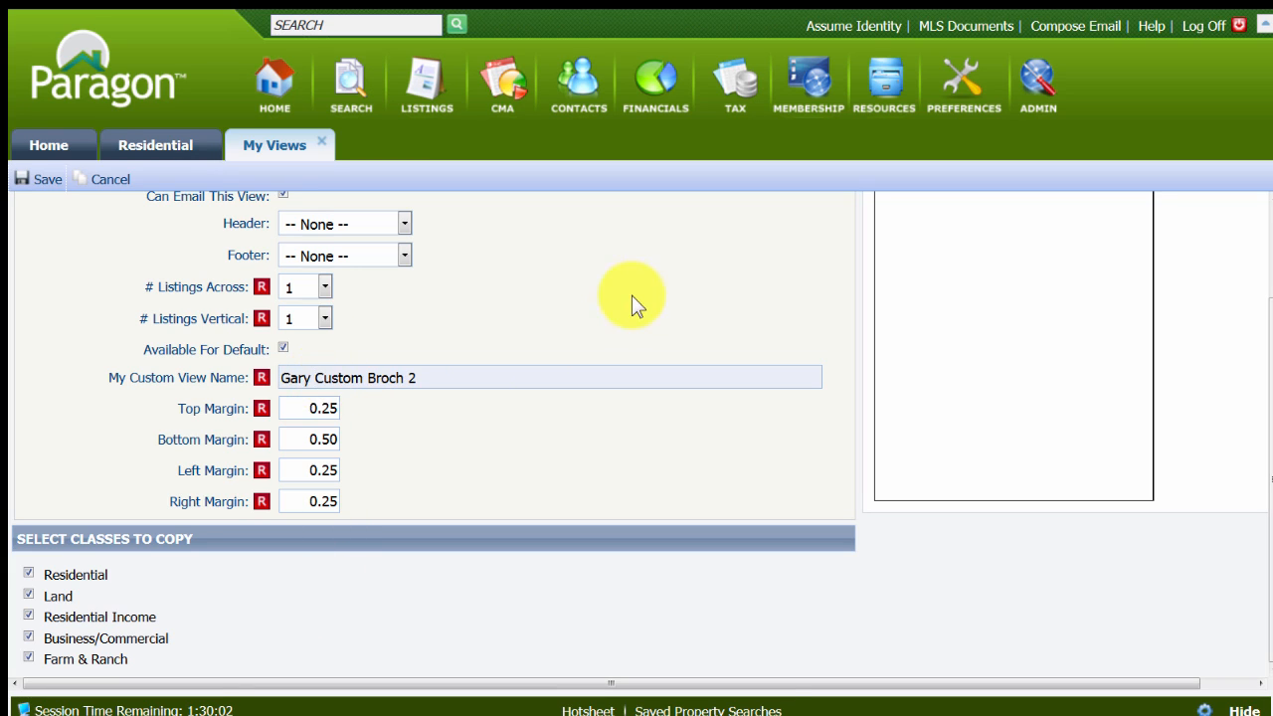
pyautogui.scroll(2, 641, 295)
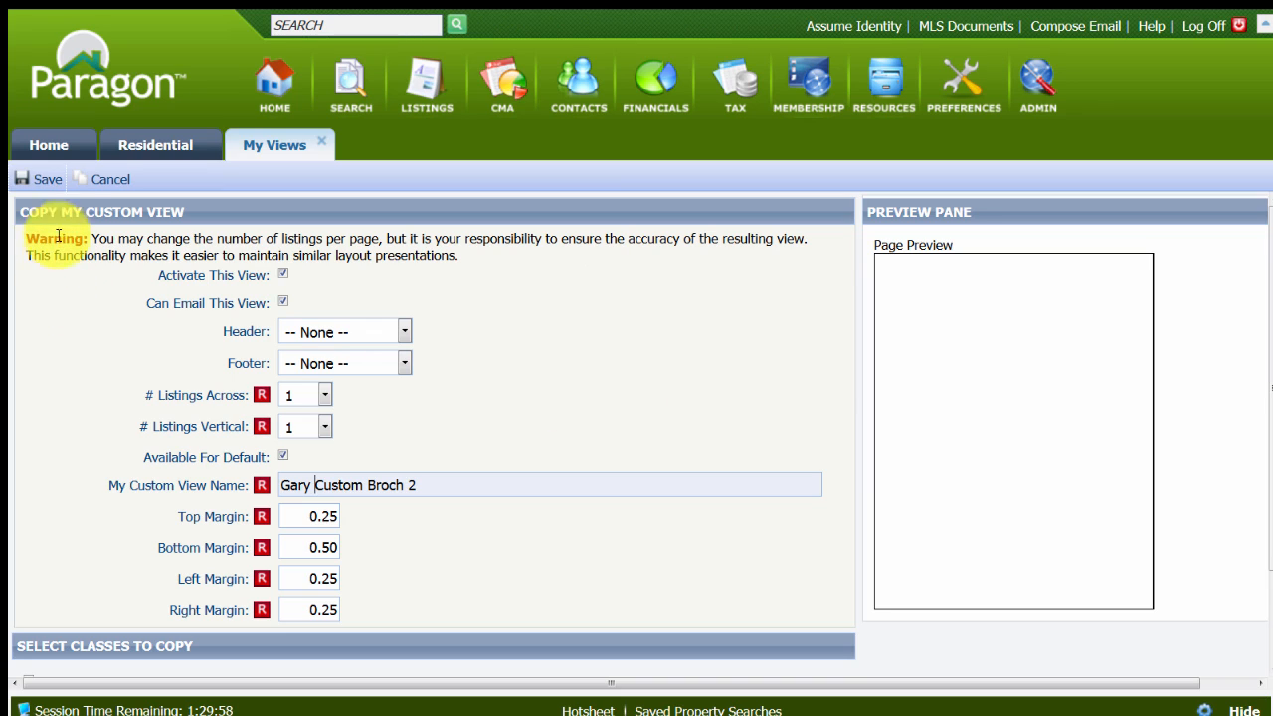
pyautogui.click(34, 183)
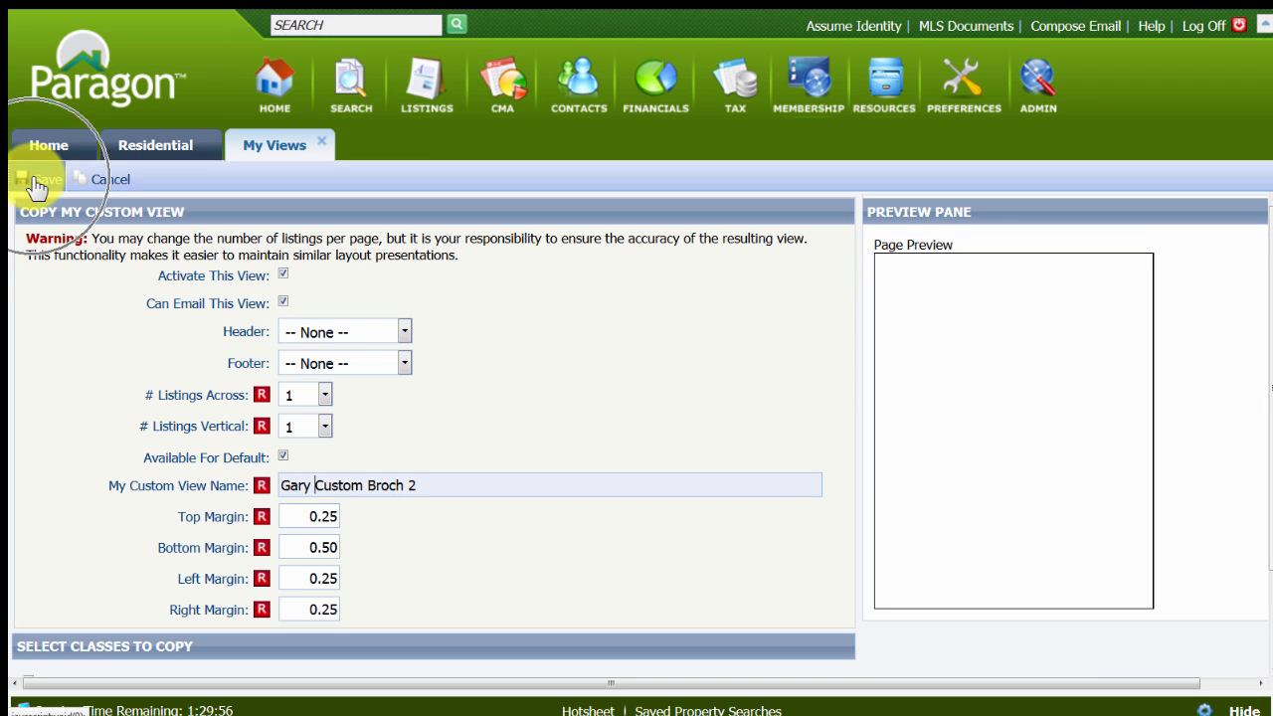
pyautogui.click(36, 184)
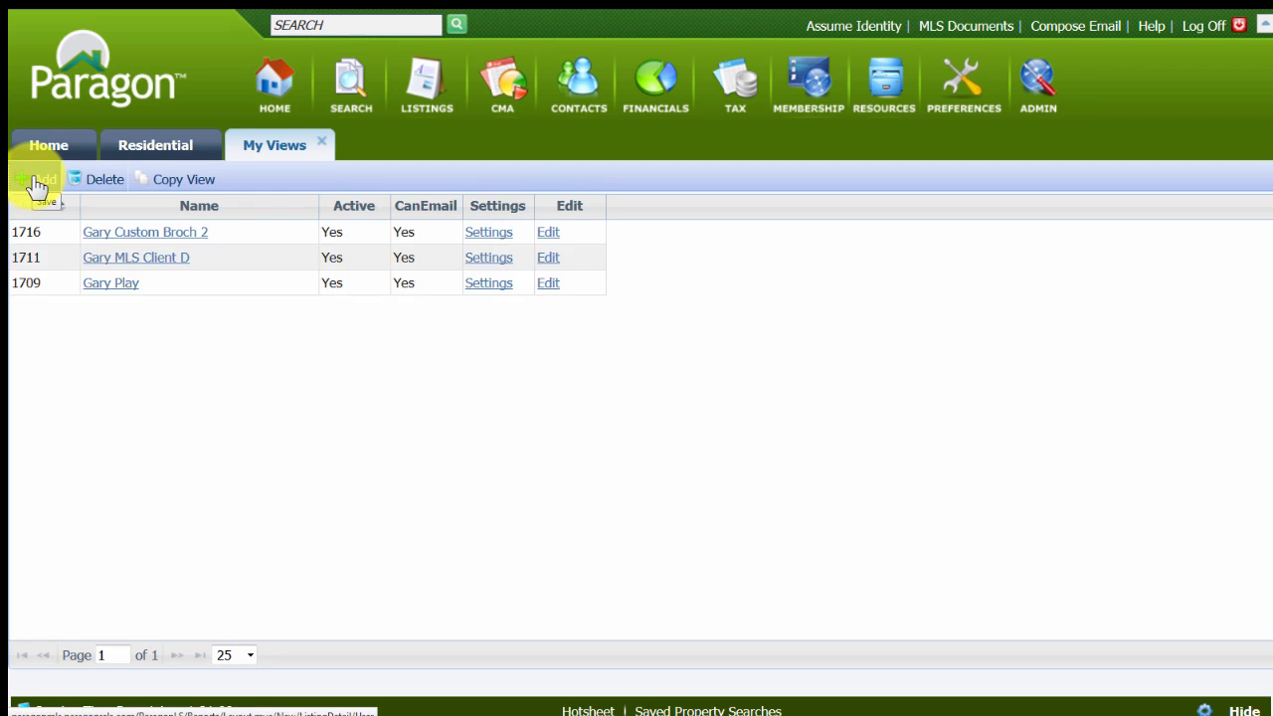
# Open the settings of the new Custom Broch 2 copy, check its activation and default options, and leave without saving.
pyautogui.click(143, 236)
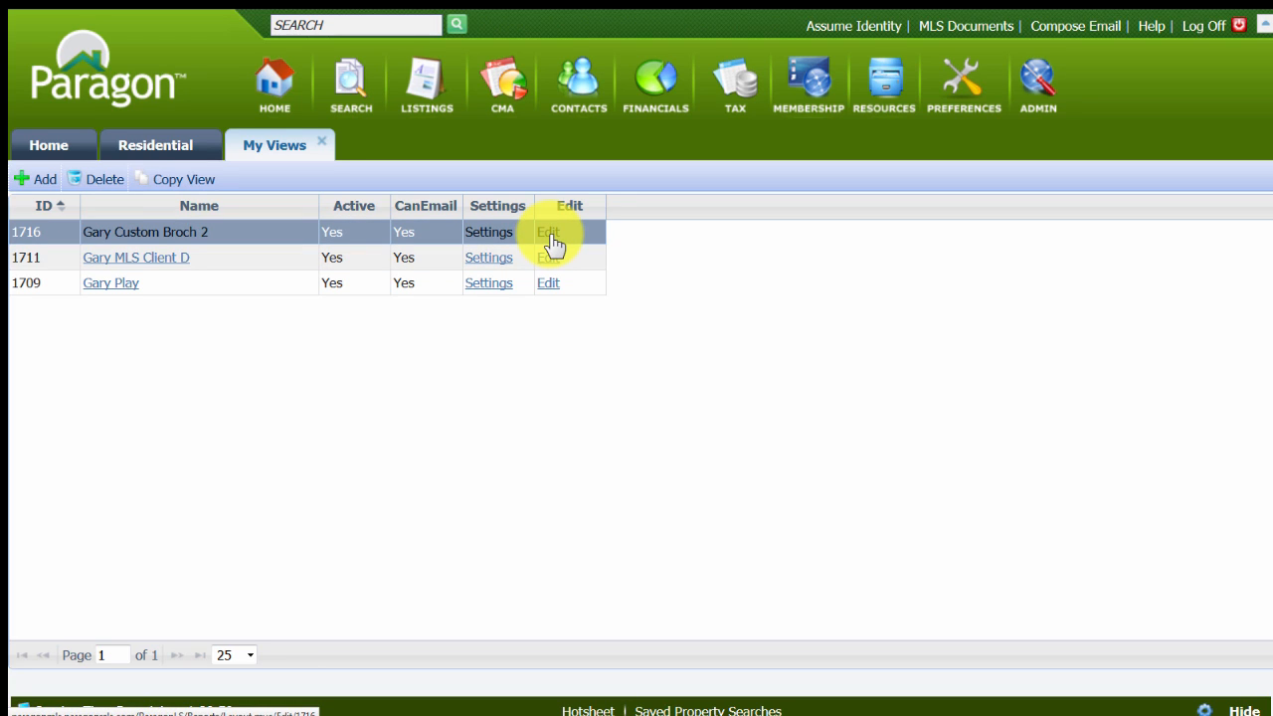
pyautogui.click(489, 237)
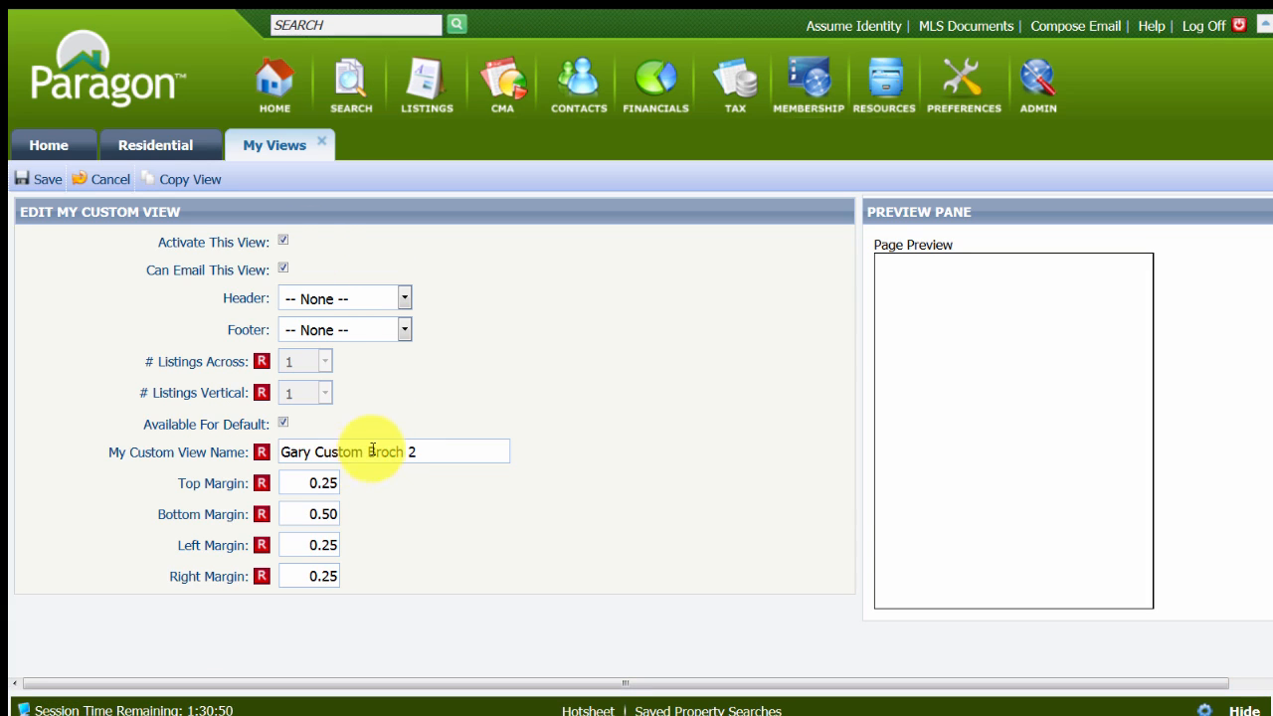
pyautogui.click(283, 423)
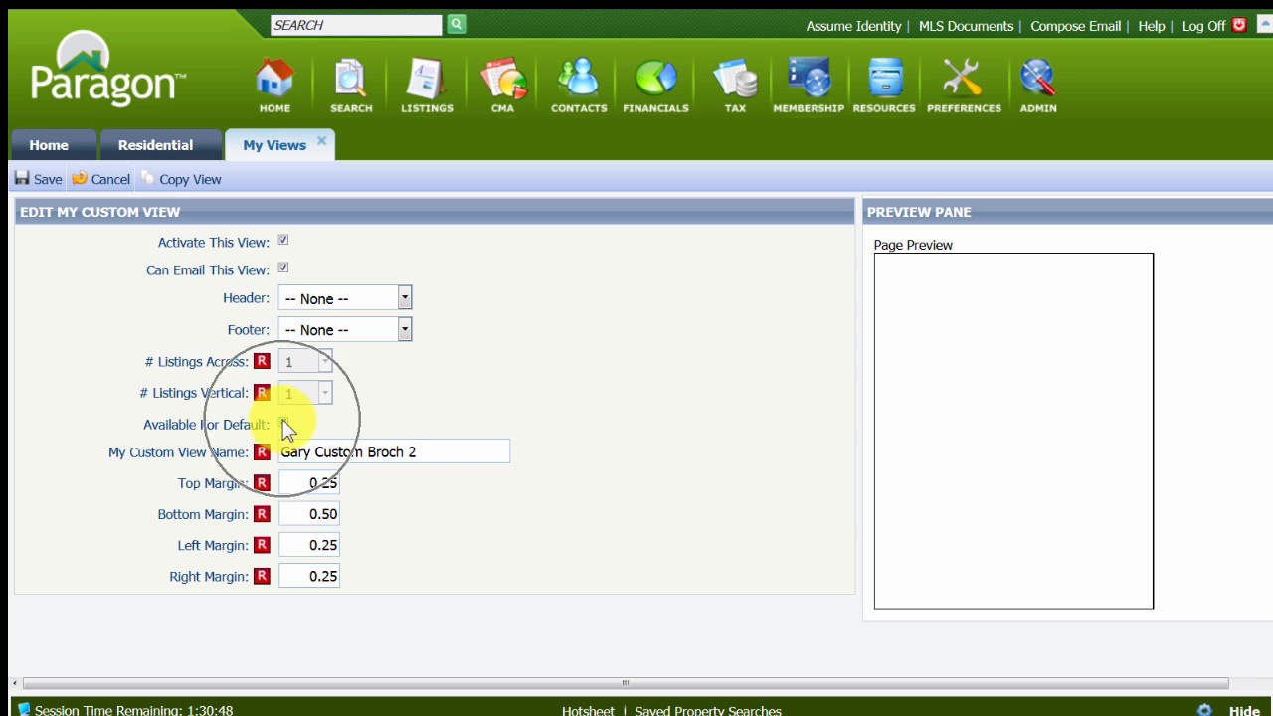
pyautogui.click(282, 240)
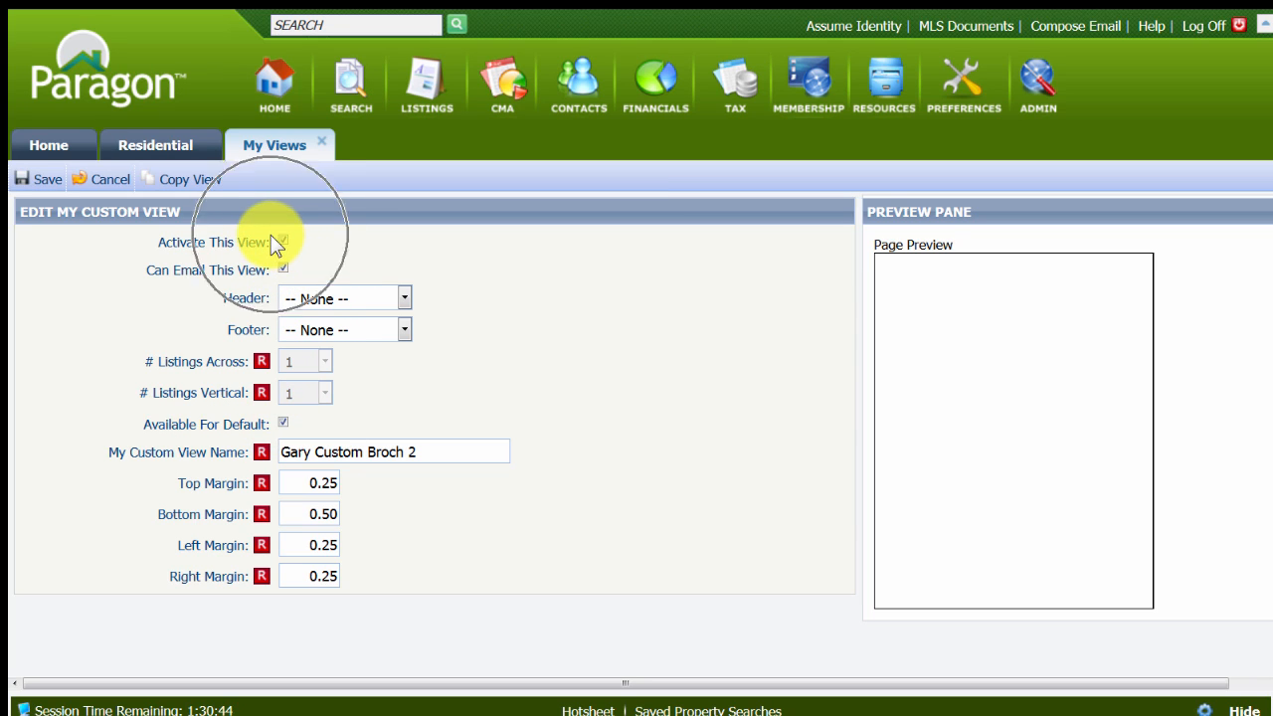
pyautogui.click(100, 181)
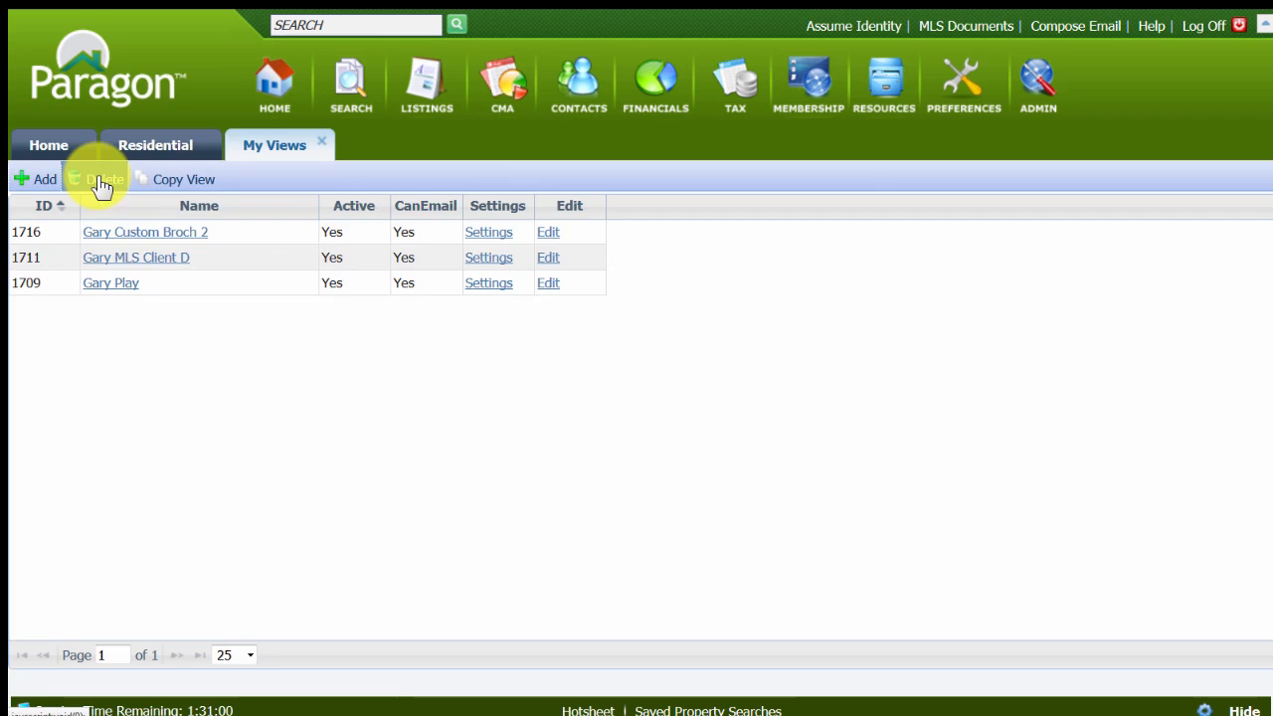
# Open the layout of the Custom Broch 2 copy for editing and turn off Snap to Grid.
pyautogui.click(129, 239)
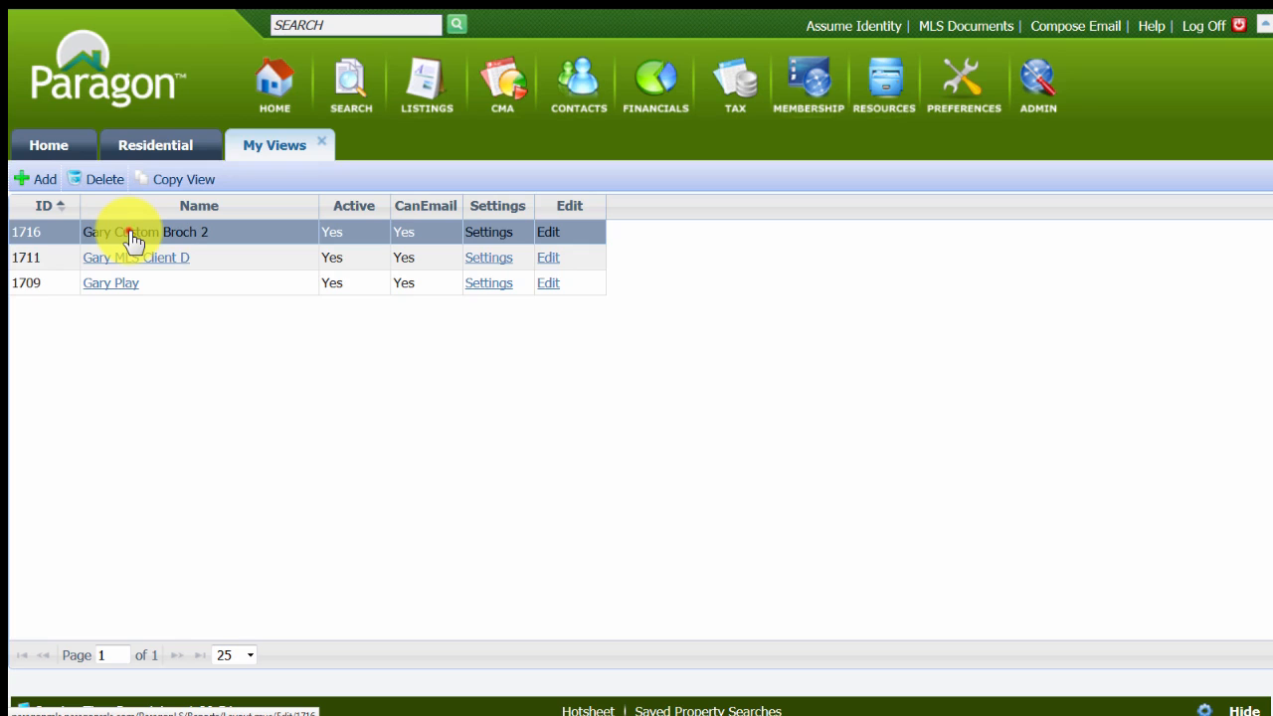
pyautogui.doubleClick(130, 234)
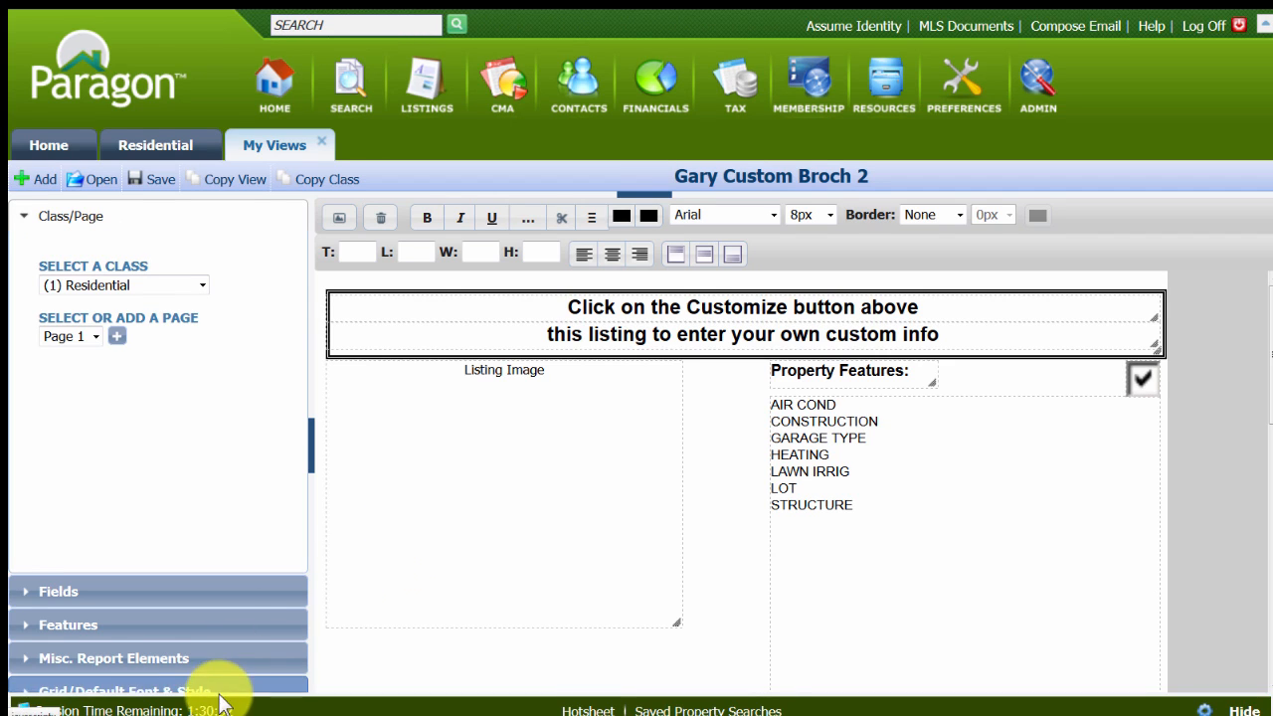
pyautogui.click(122, 690)
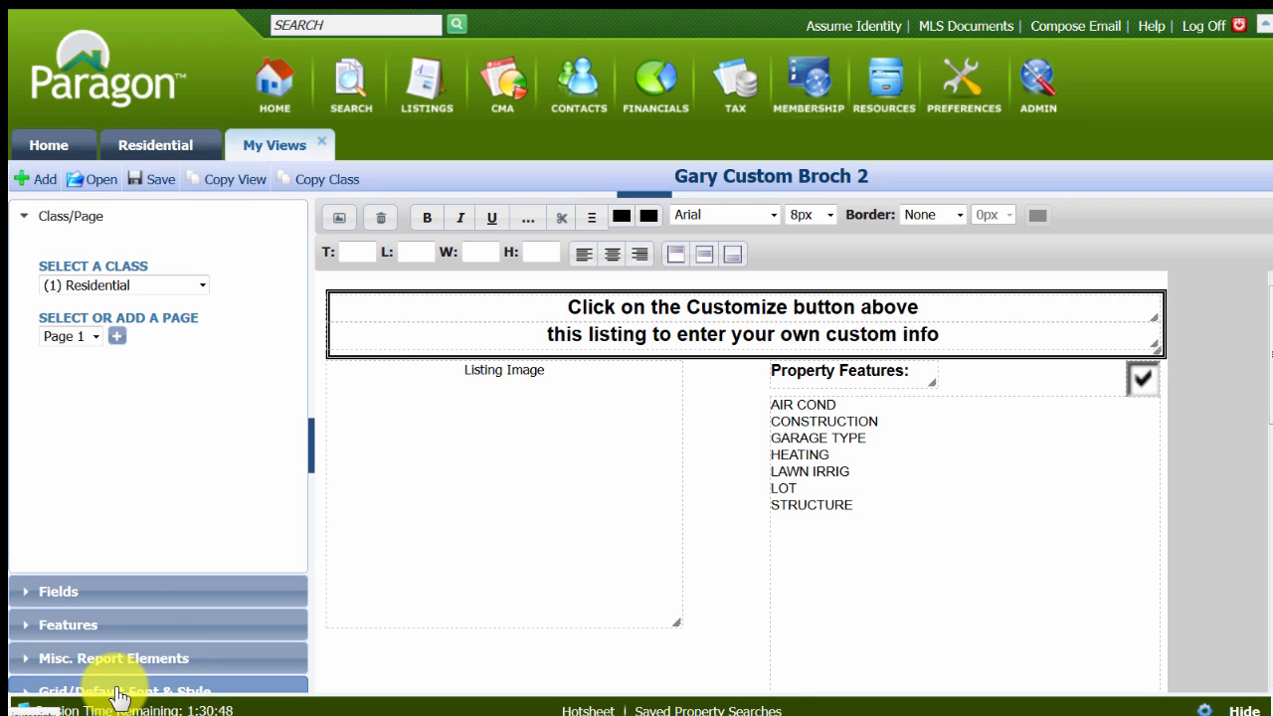
pyautogui.click(116, 691)
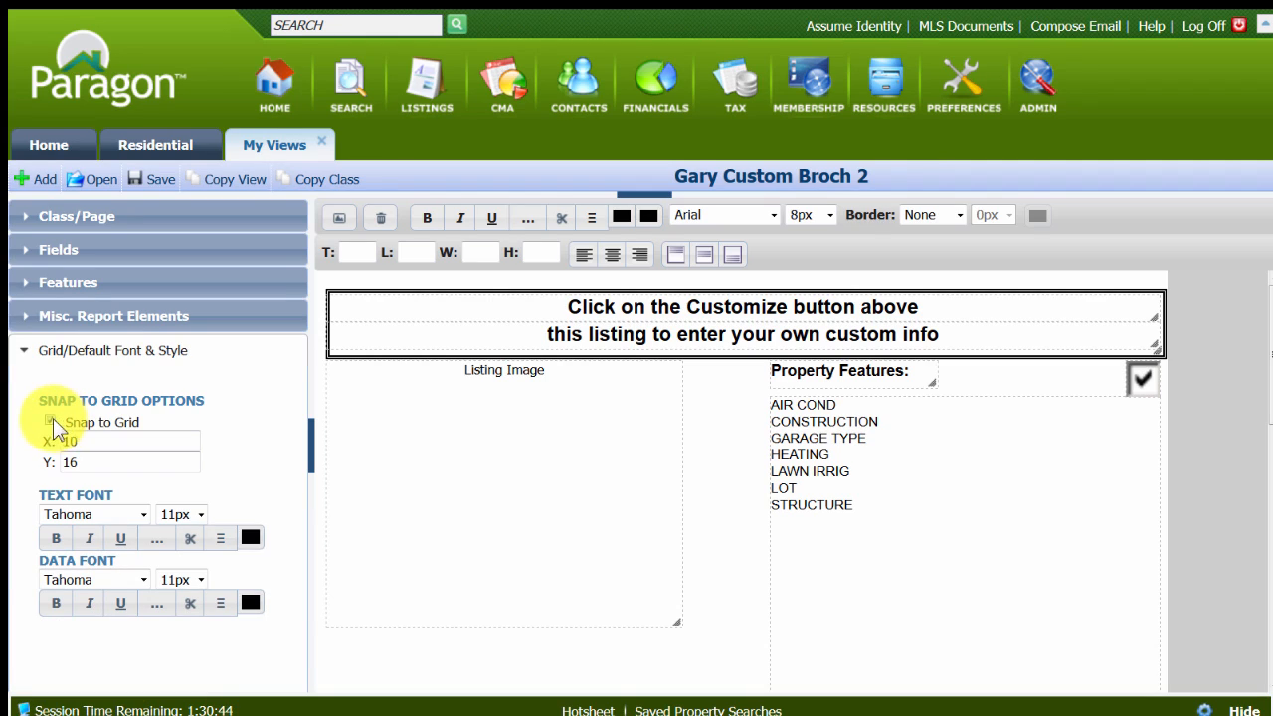
pyautogui.click(52, 426)
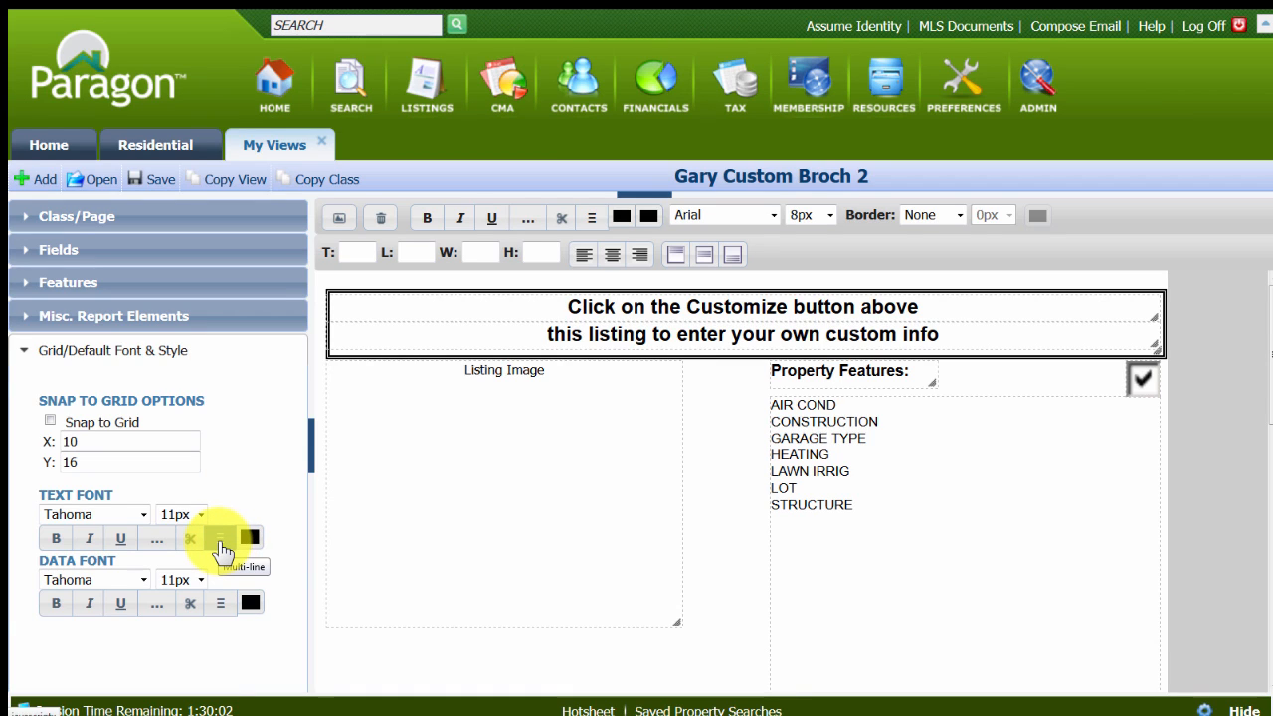
pyautogui.click(113, 500)
pyautogui.click(39, 493)
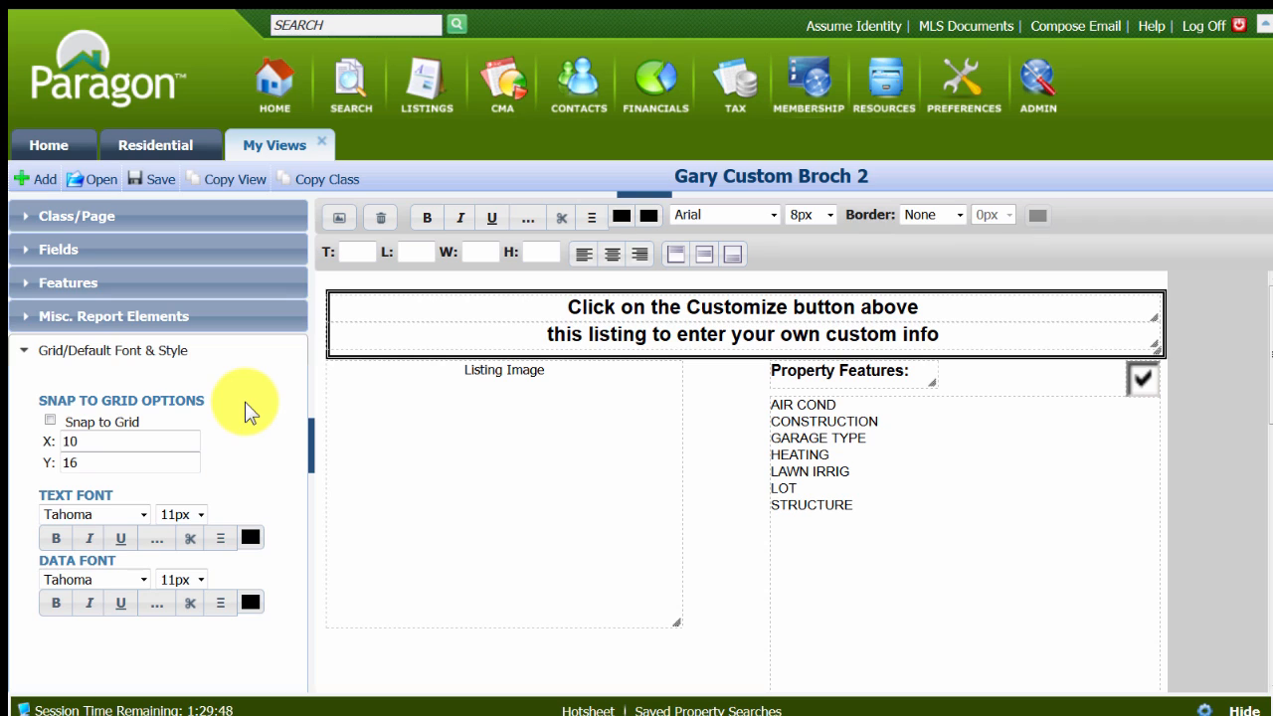
# Turn on labels for the Listing Image element.
pyautogui.click(451, 460)
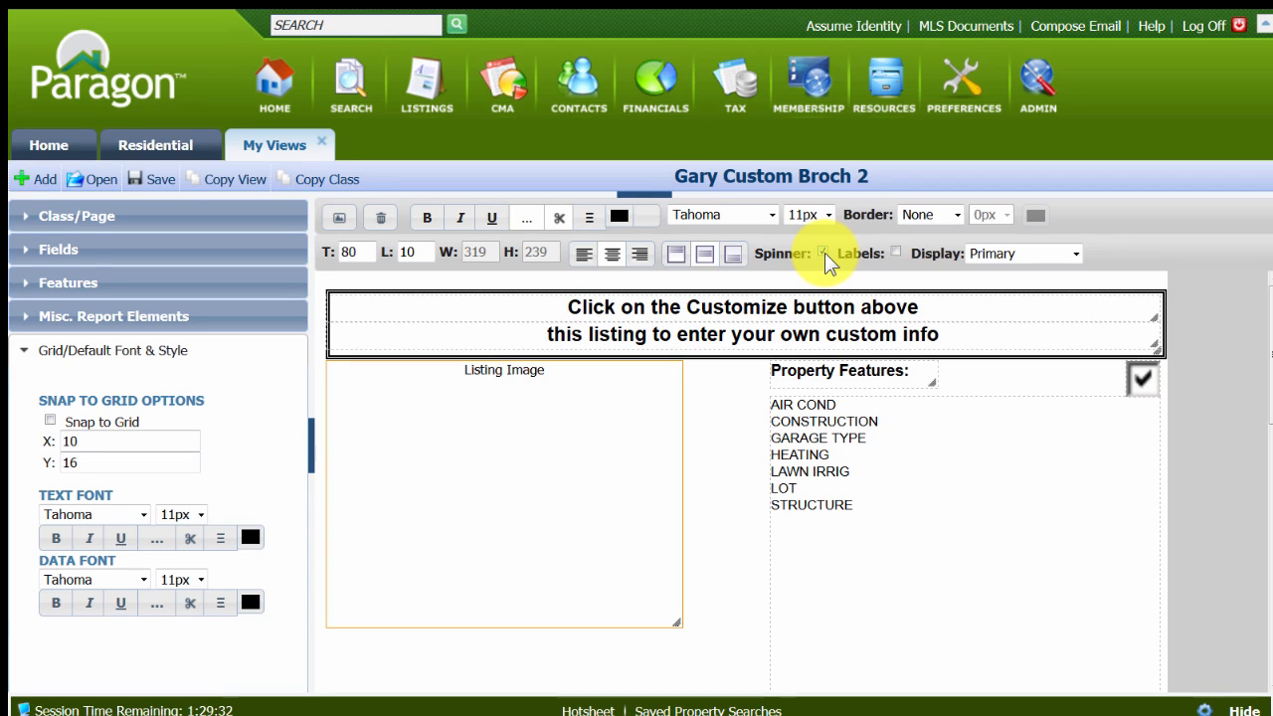
pyautogui.click(899, 249)
pyautogui.click(899, 249)
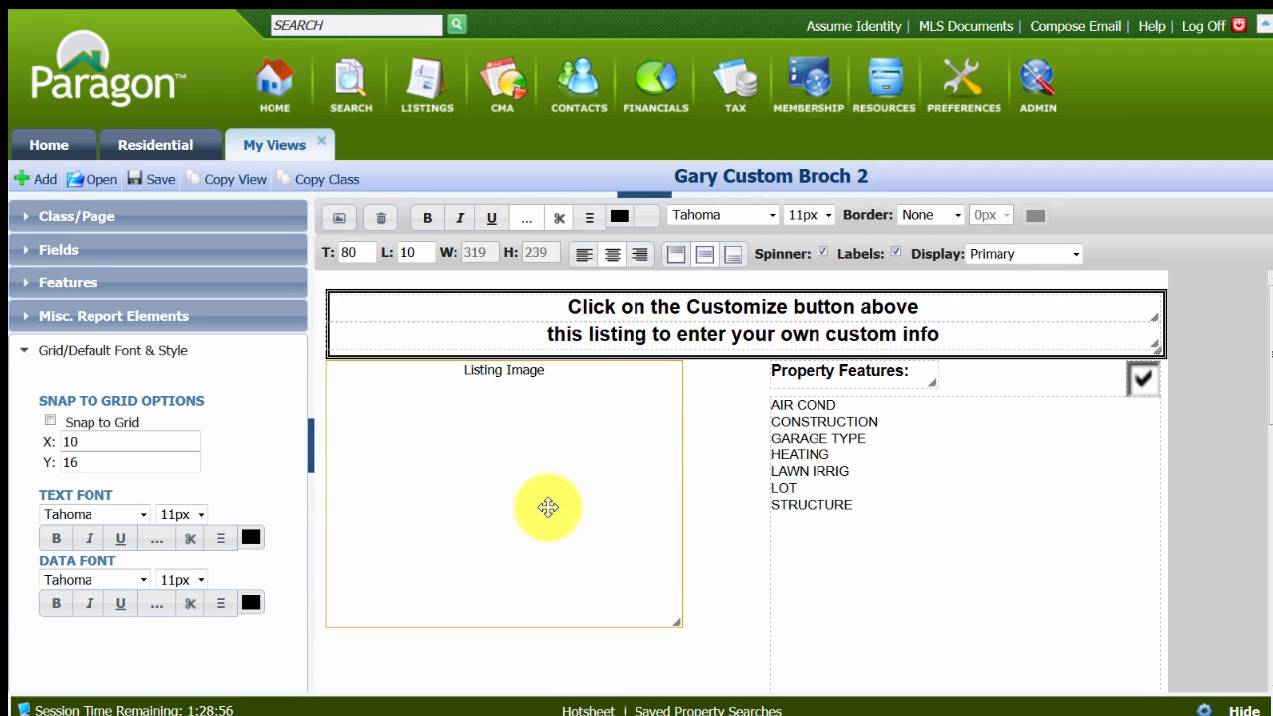
pyautogui.click(610, 257)
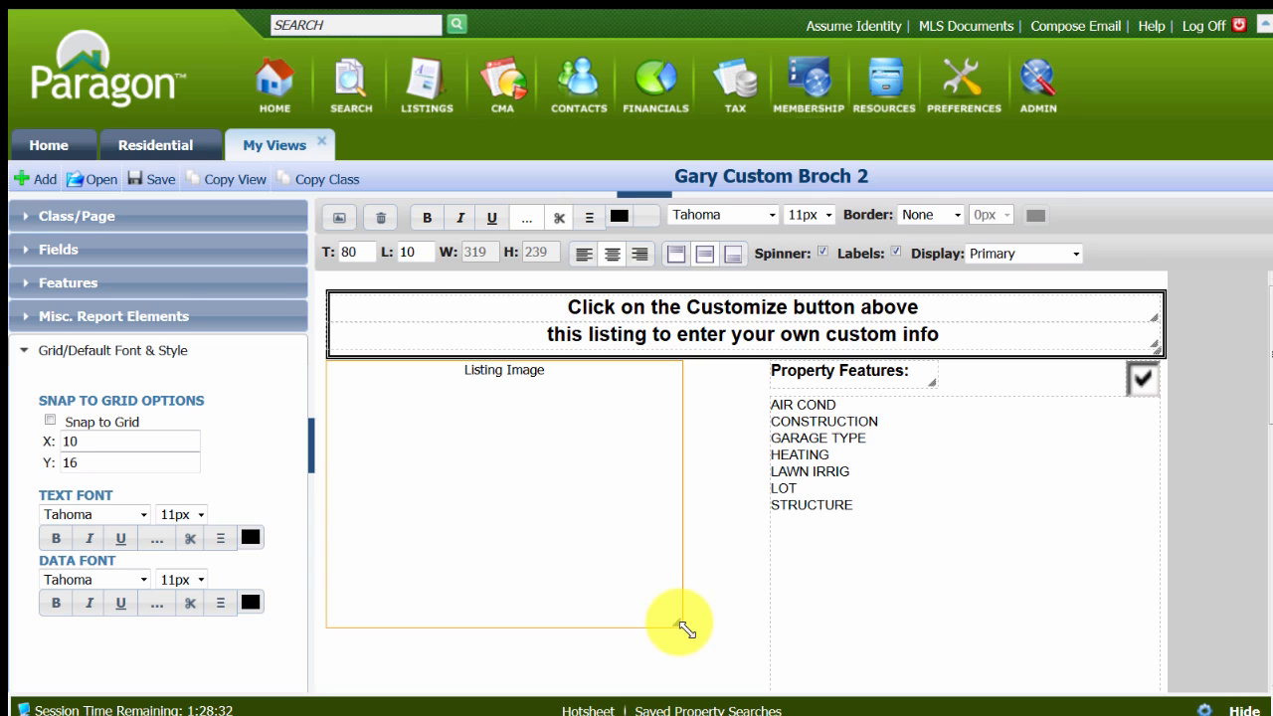
# Enlarge the Listing Image element to about 399 wide by 299 high, reaching the property features list.
pyautogui.moveTo(677, 620); pyautogui.dragTo(768, 688)
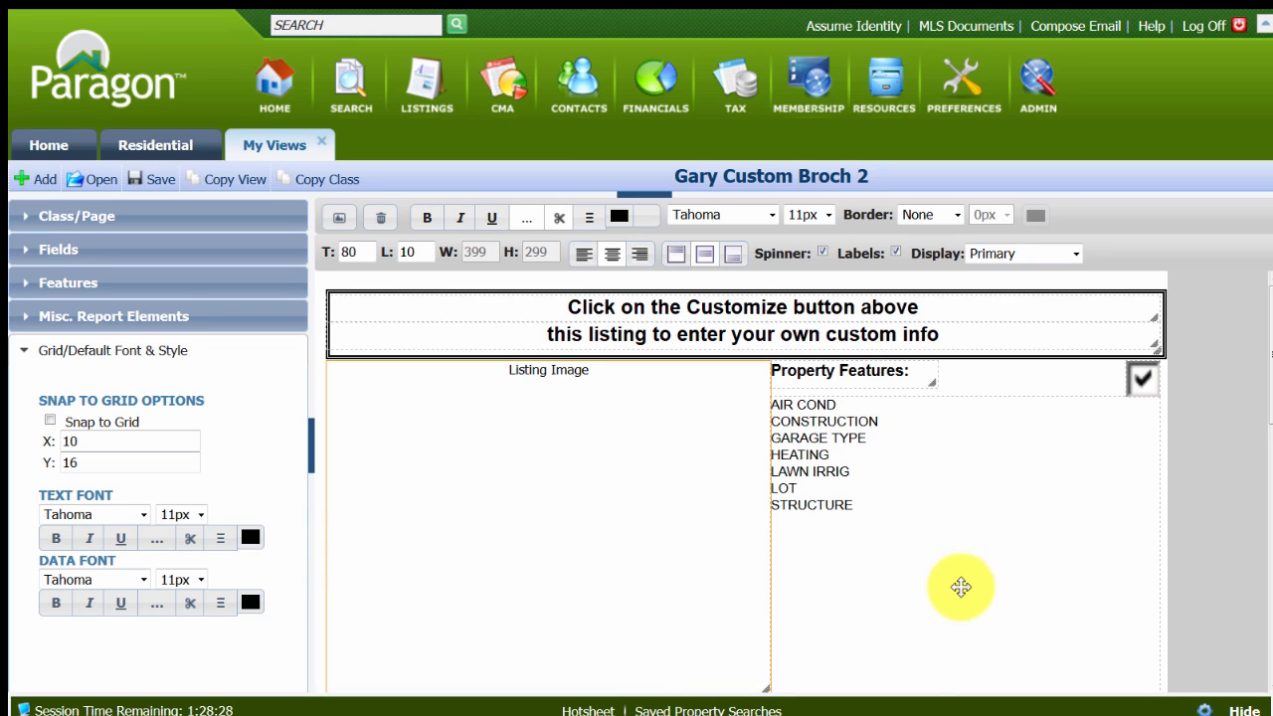
pyautogui.scroll(-3, 951, 563)
pyautogui.scroll(1, 925, 564)
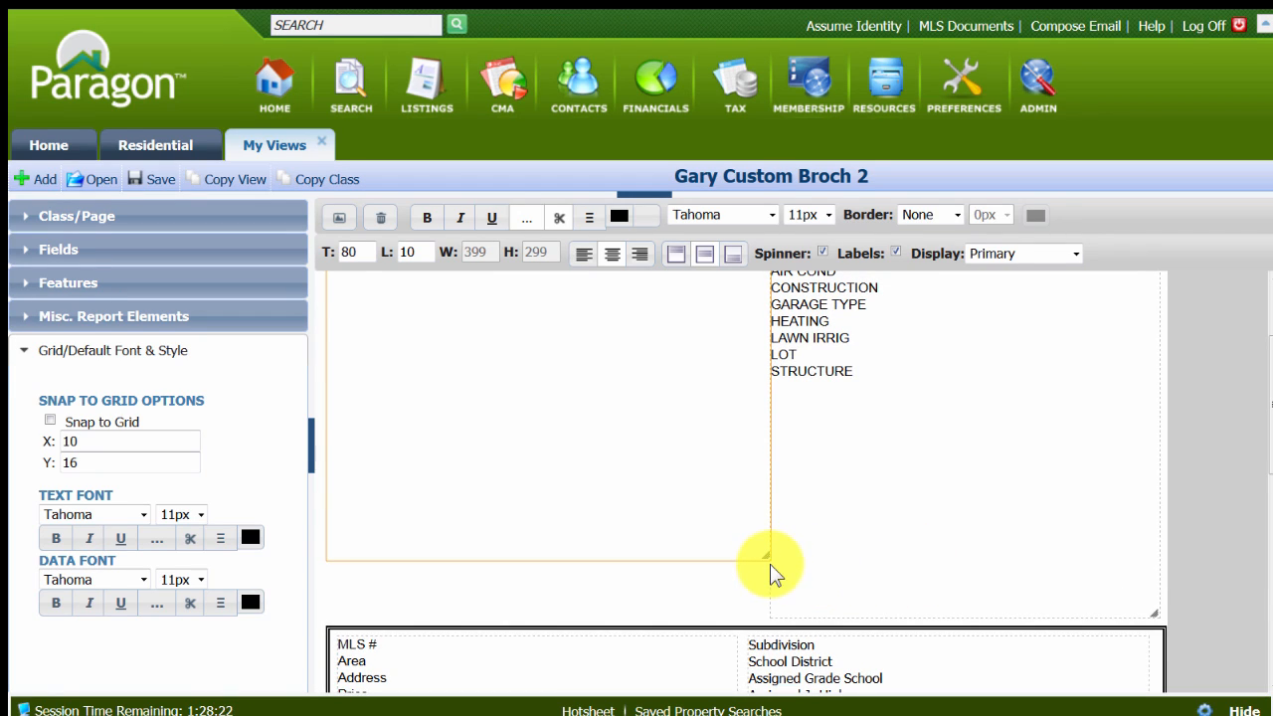
pyautogui.moveTo(770, 562)
pyautogui.mouseDown()
pyautogui.moveTo(796, 594)
pyautogui.moveTo(775, 580)
pyautogui.mouseUp()
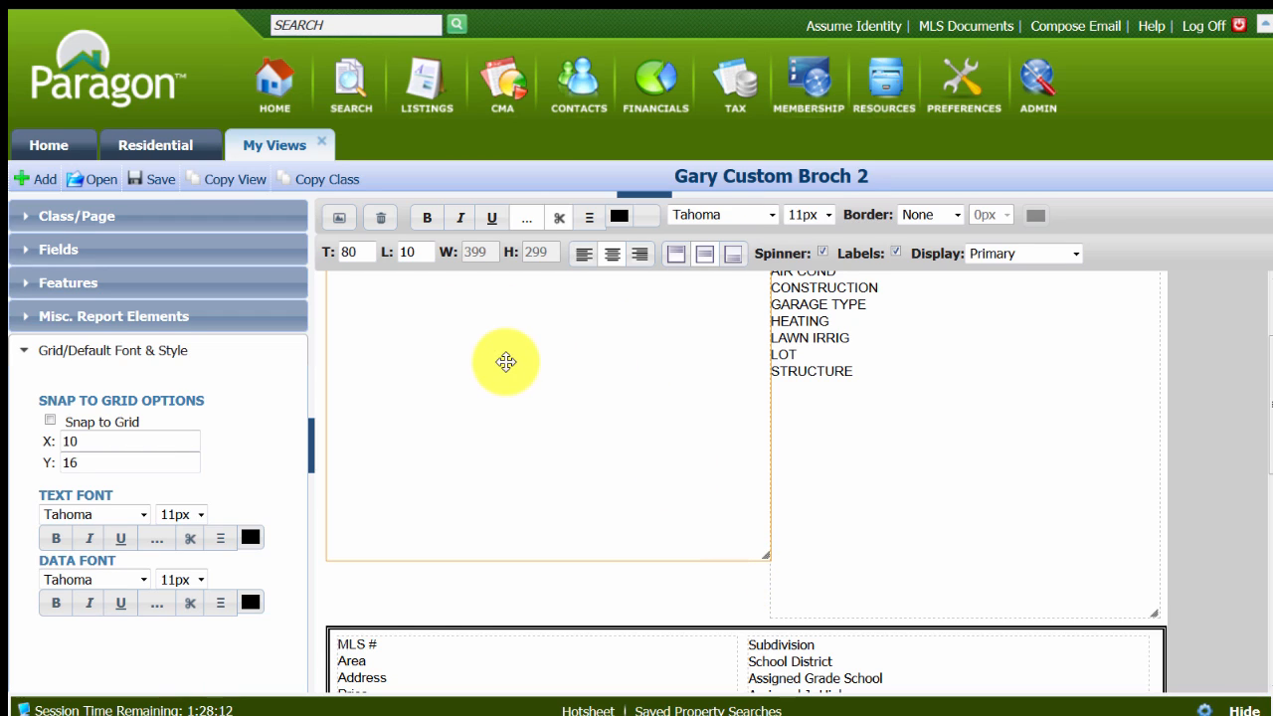
pyautogui.scroll(3, 1039, 426)
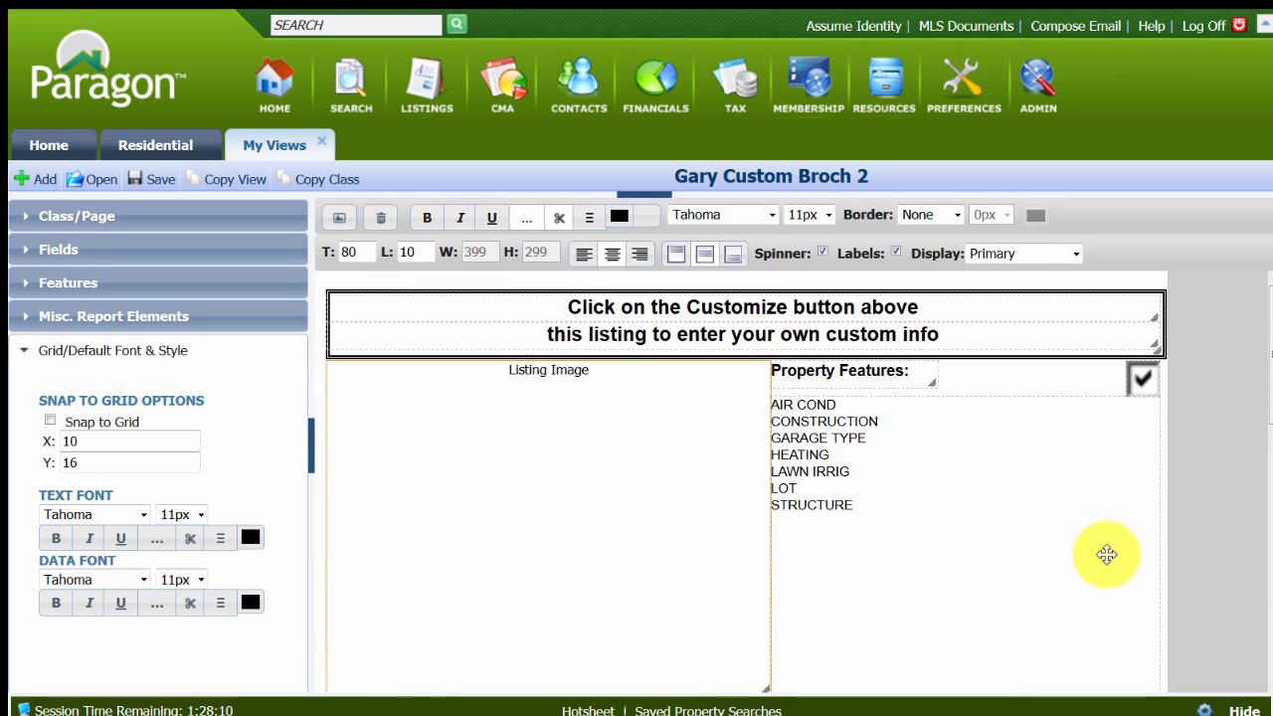
# Narrow the property features list to about 312 wide and move it to about top 114, left 437.
pyautogui.click(879, 489)
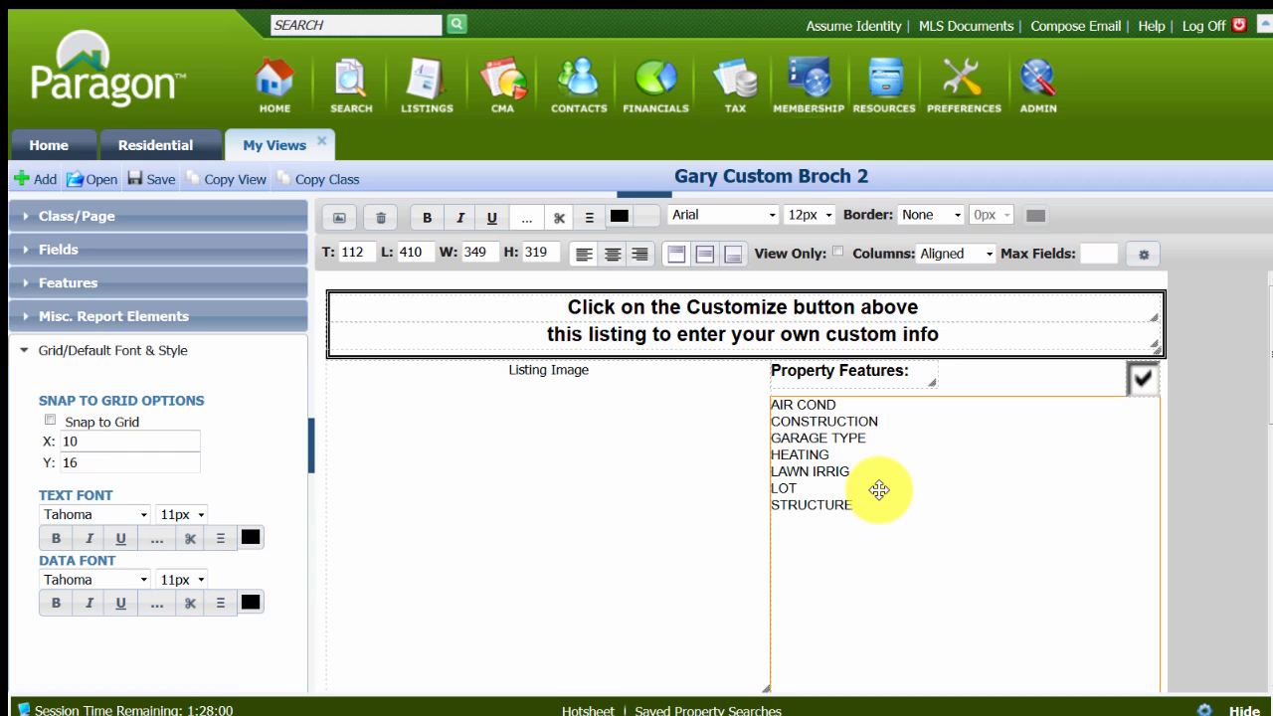
pyautogui.click(1003, 562)
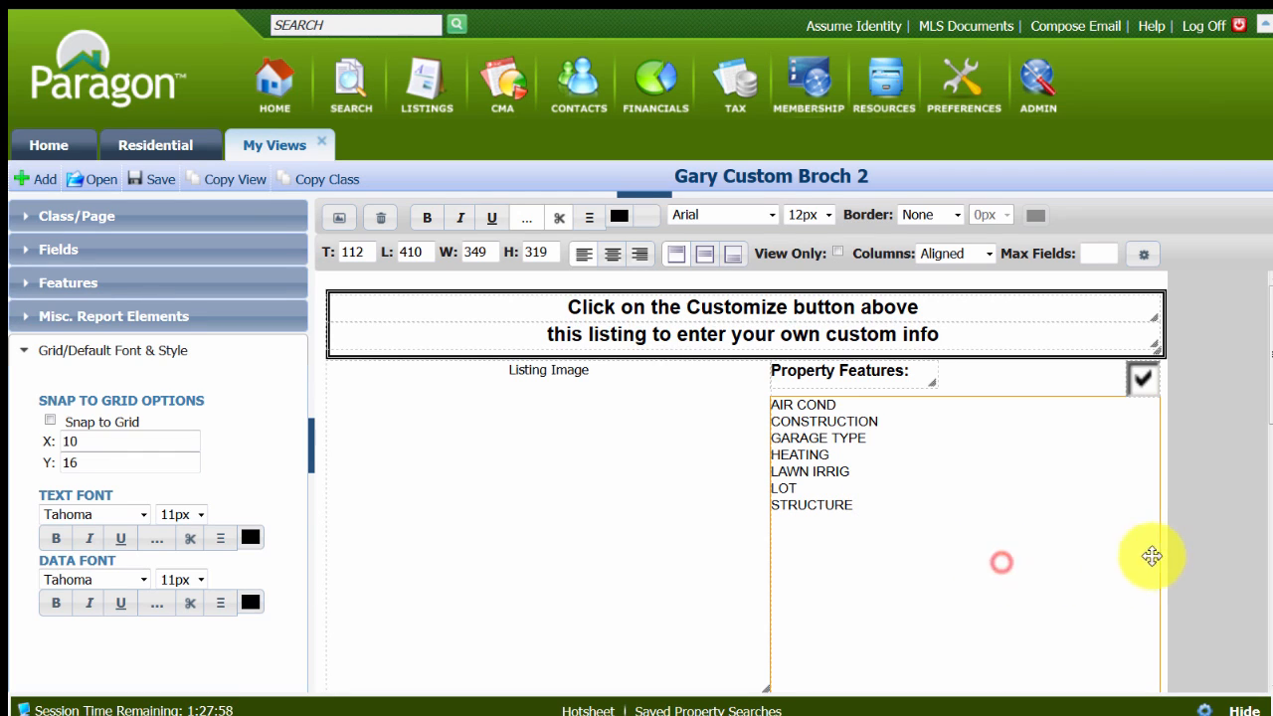
pyautogui.moveTo(1158, 548); pyautogui.dragTo(1112, 548)
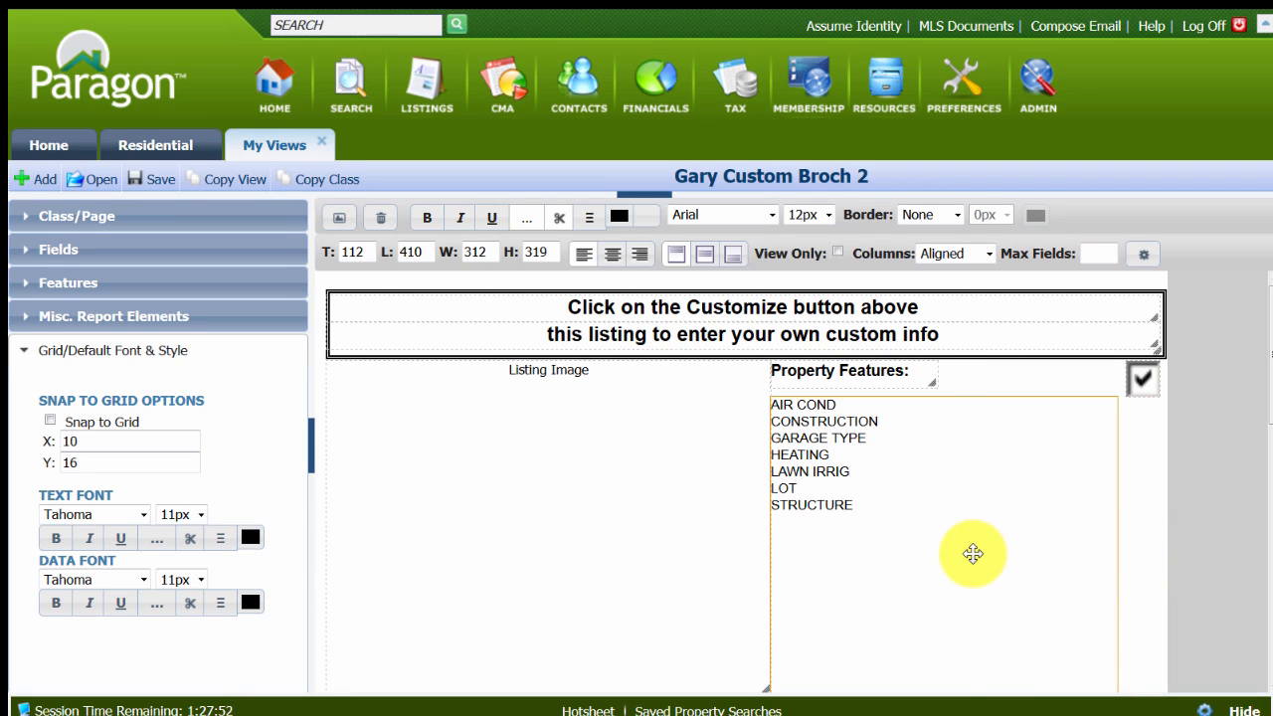
pyautogui.moveTo(973, 554); pyautogui.dragTo(1003, 556)
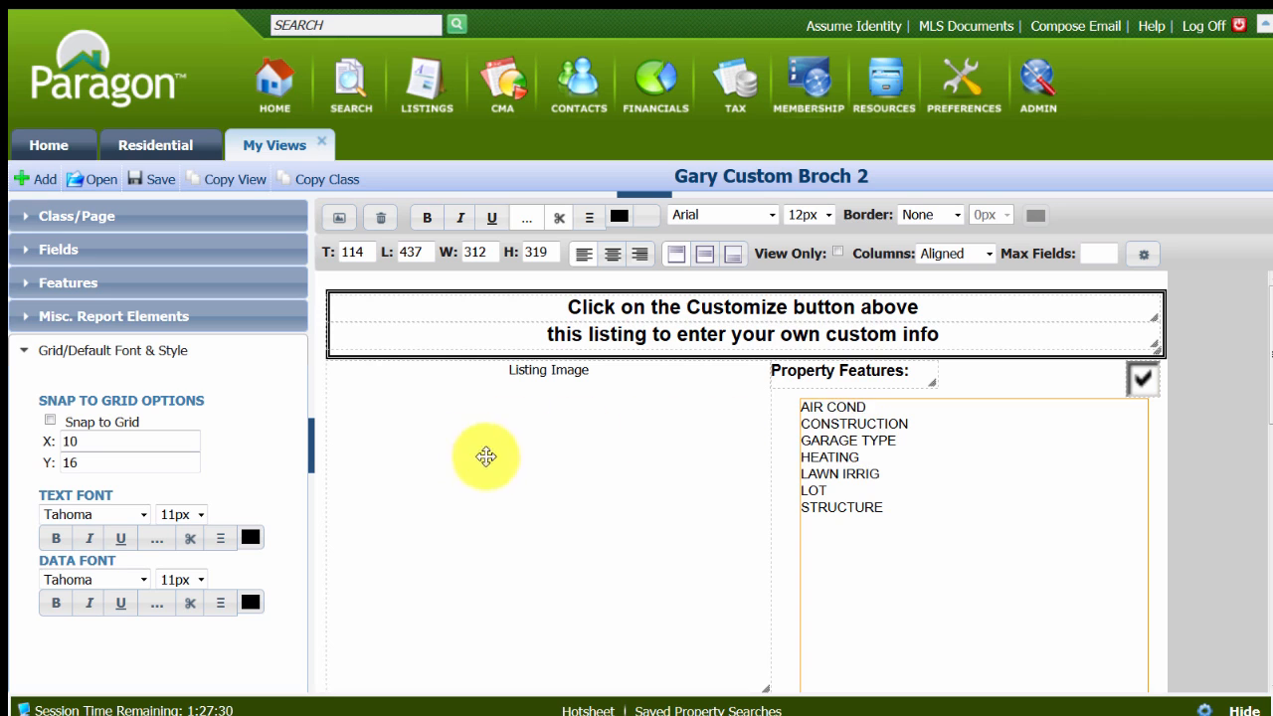
# Move the Listing Image down to about top 89 and the Property Features heading to about top 87, left 435.
pyautogui.scroll(-1, 717, 471)
pyautogui.scroll(-2, 717, 472)
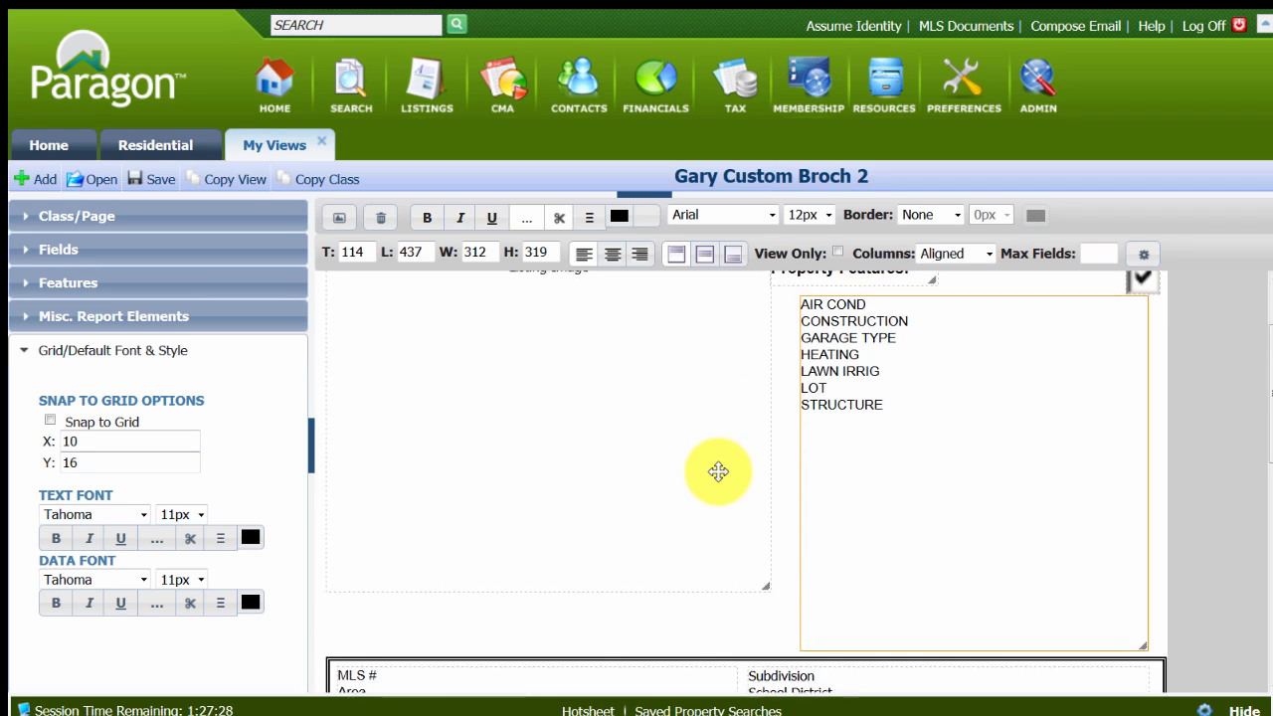
pyautogui.scroll(2, 540, 421)
pyautogui.moveTo(532, 428); pyautogui.dragTo(535, 441)
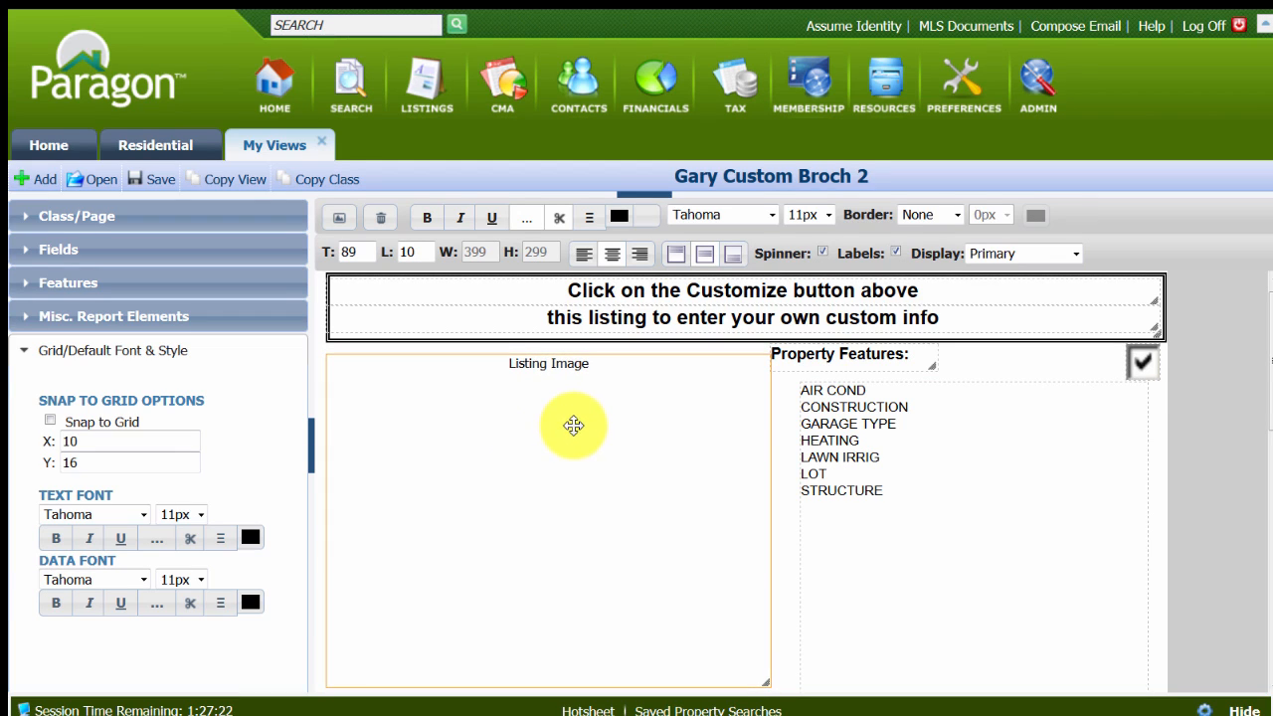
pyautogui.moveTo(800, 355); pyautogui.dragTo(826, 364)
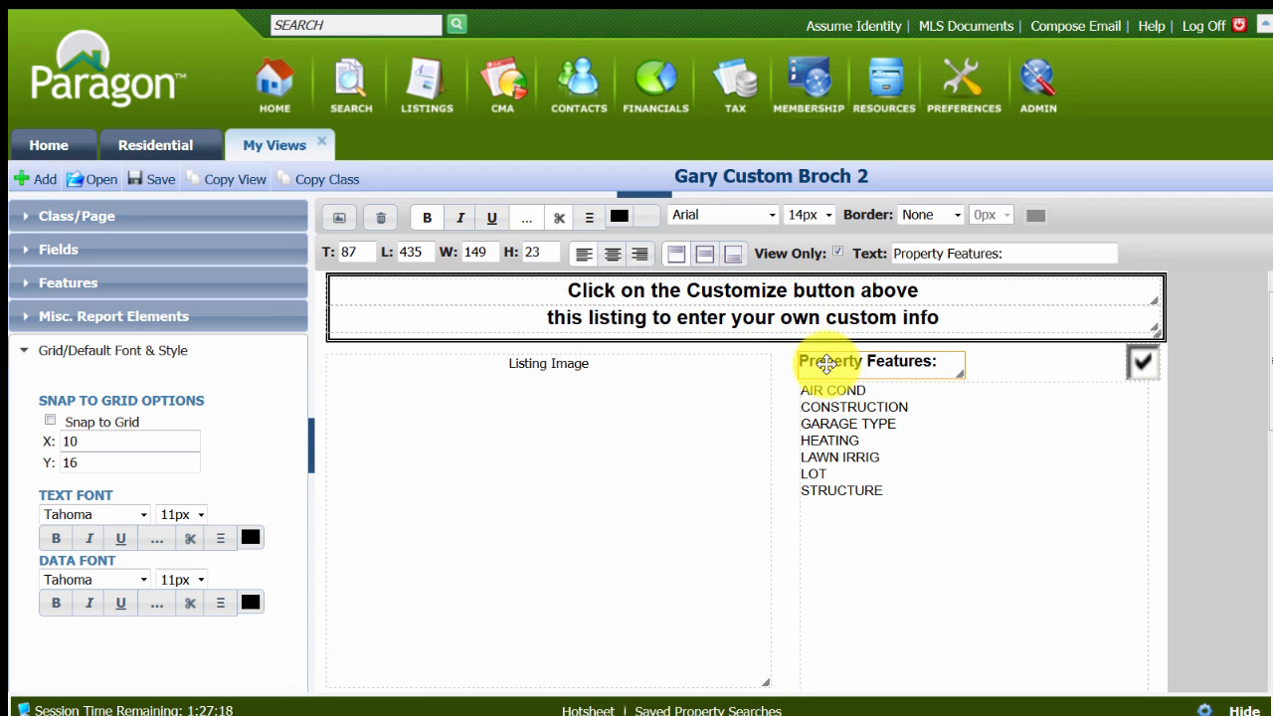
# Set the Property Features heading's top position to 89 so it aligns with the Listing Image.
pyautogui.click(713, 395)
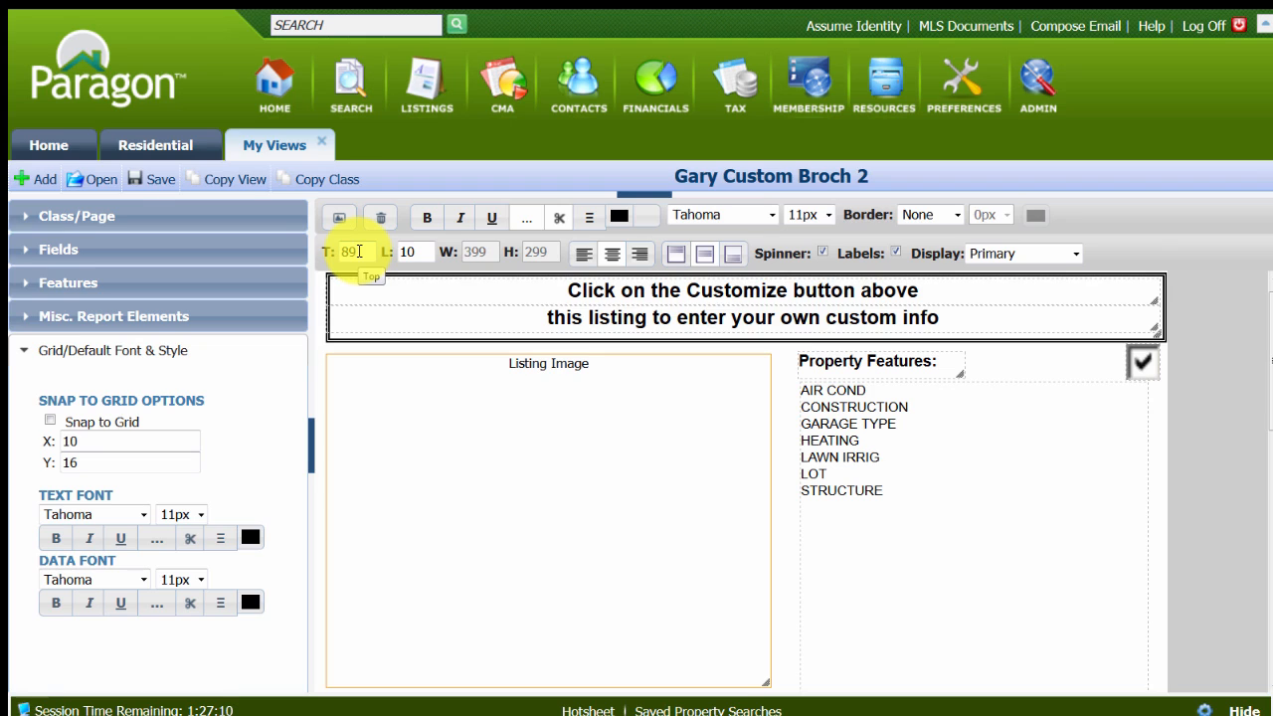
pyautogui.click(837, 374)
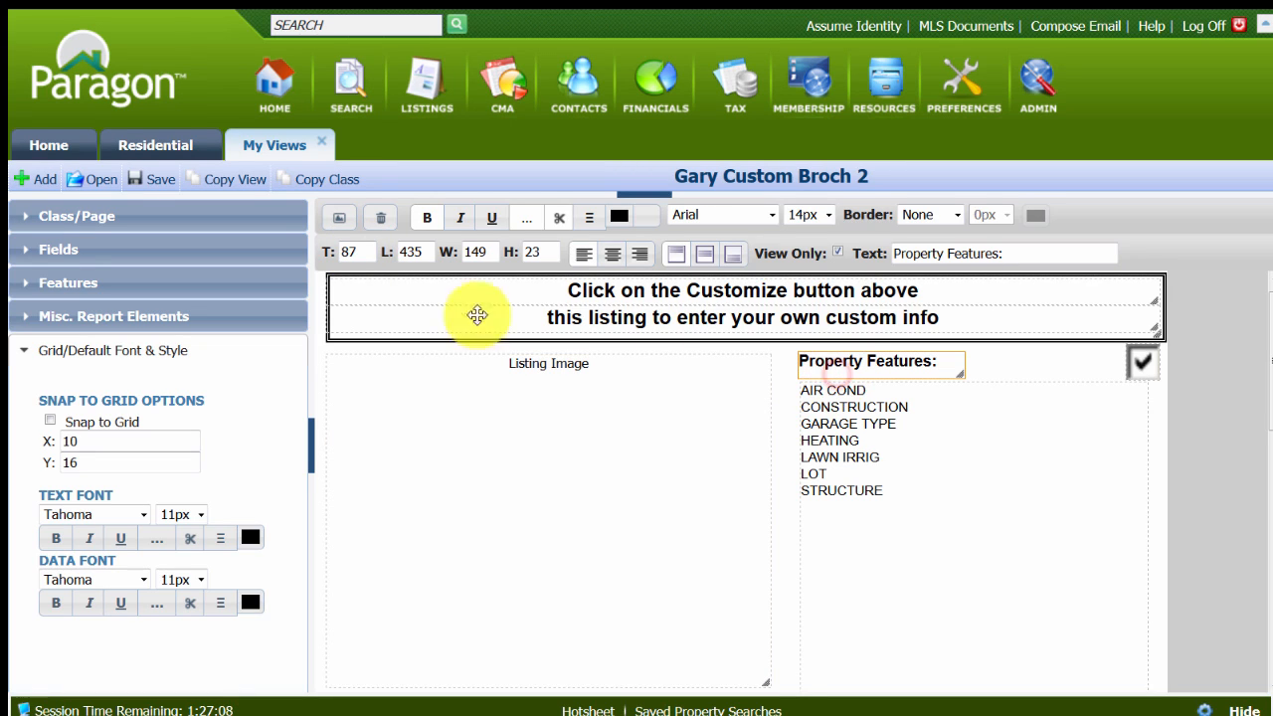
pyautogui.click(357, 250)
pyautogui.press('BackSpace')
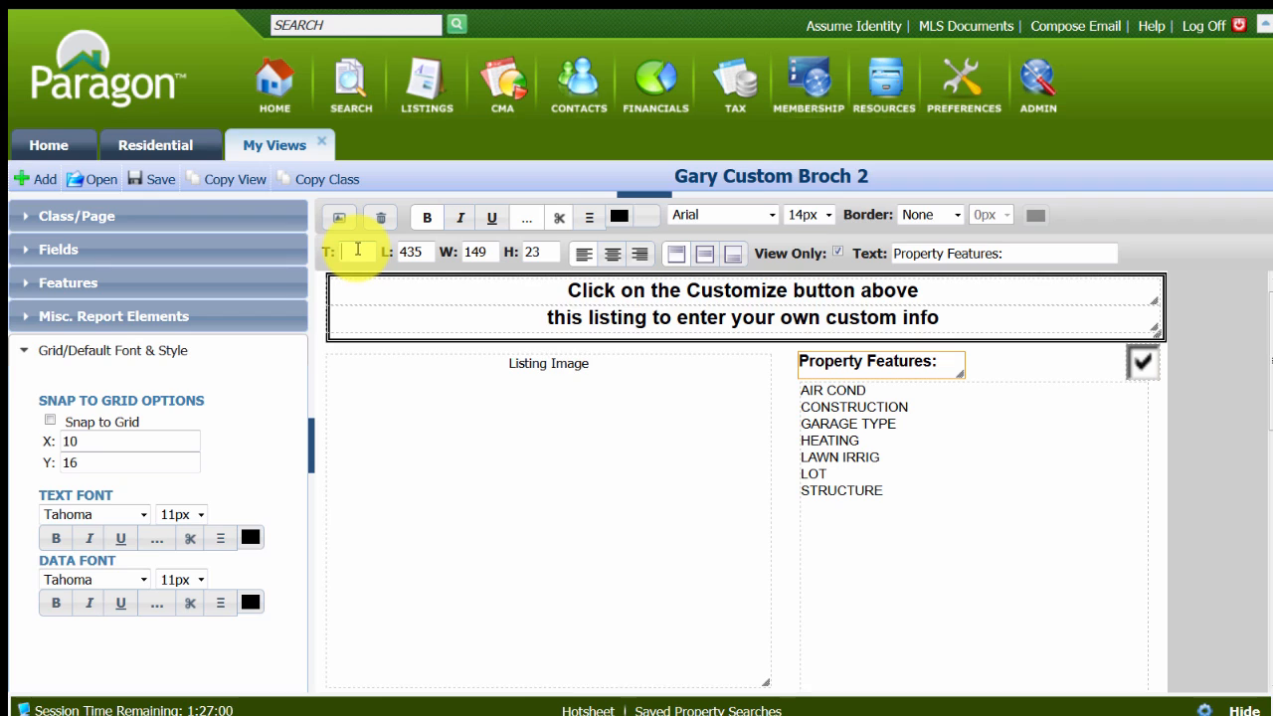
pyautogui.press('Tab')
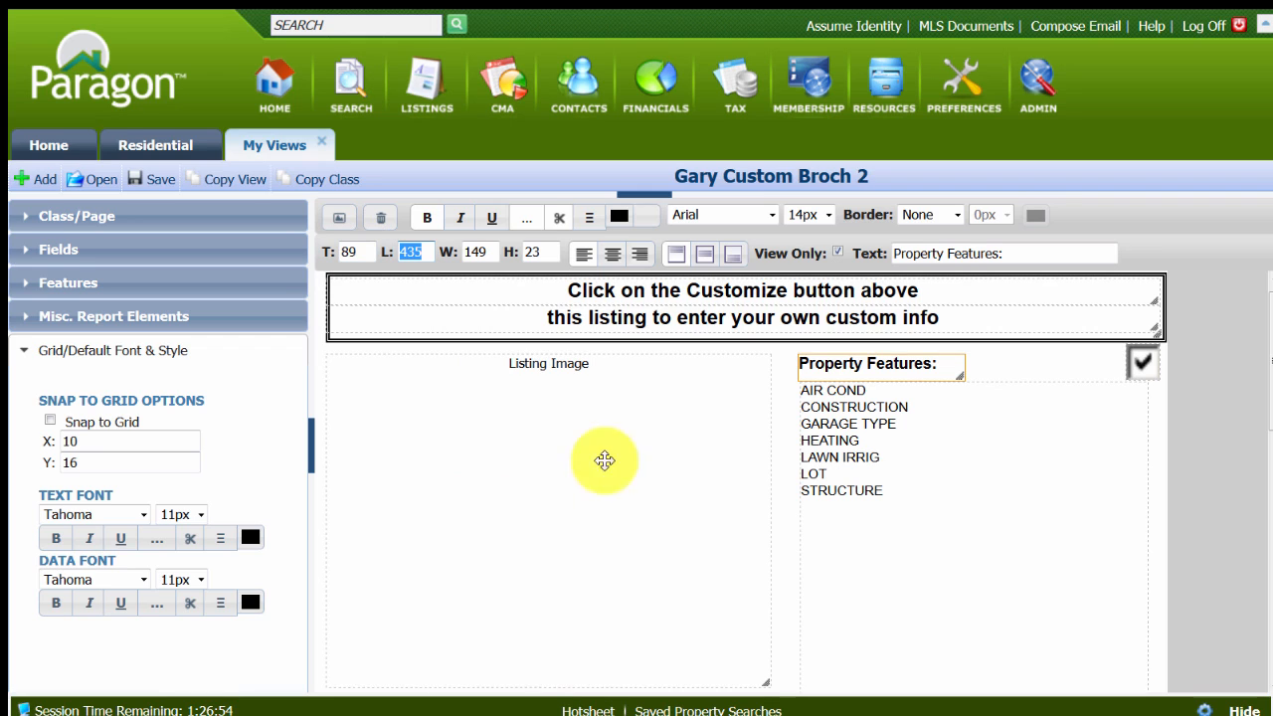
# Make the text of the property features list bold.
pyautogui.scroll(-2, 789, 577)
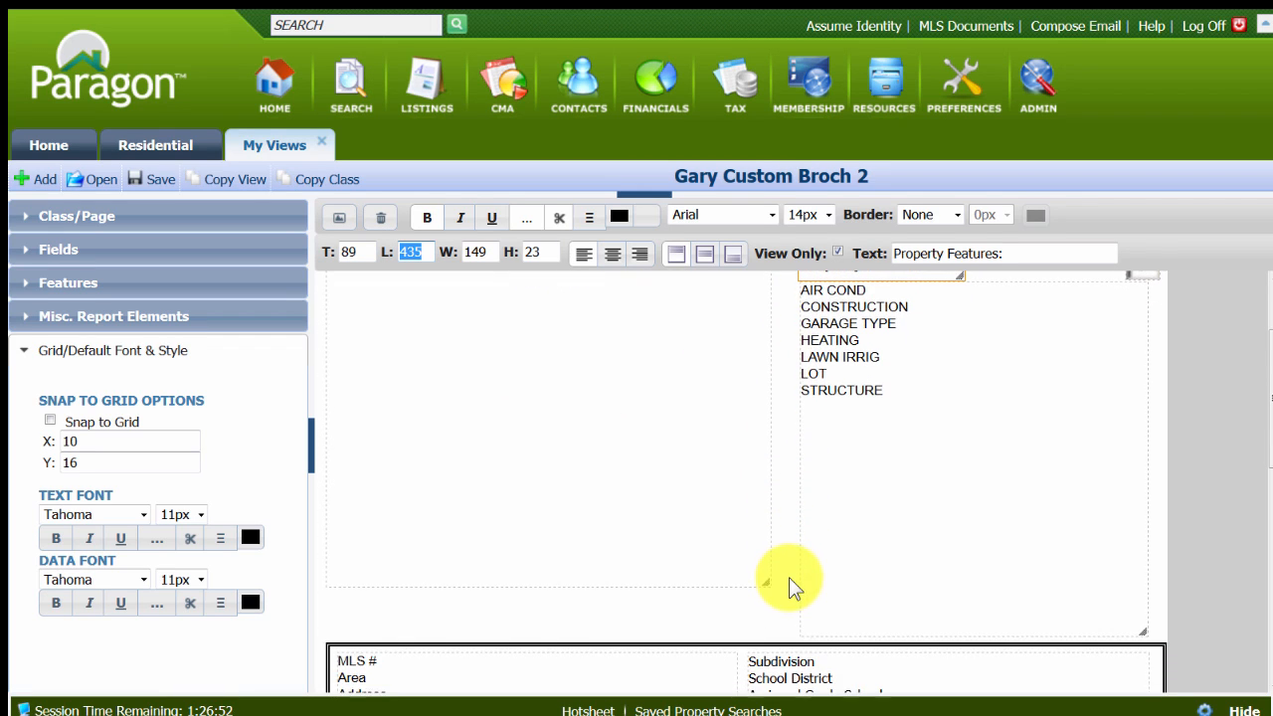
pyautogui.scroll(2, 789, 576)
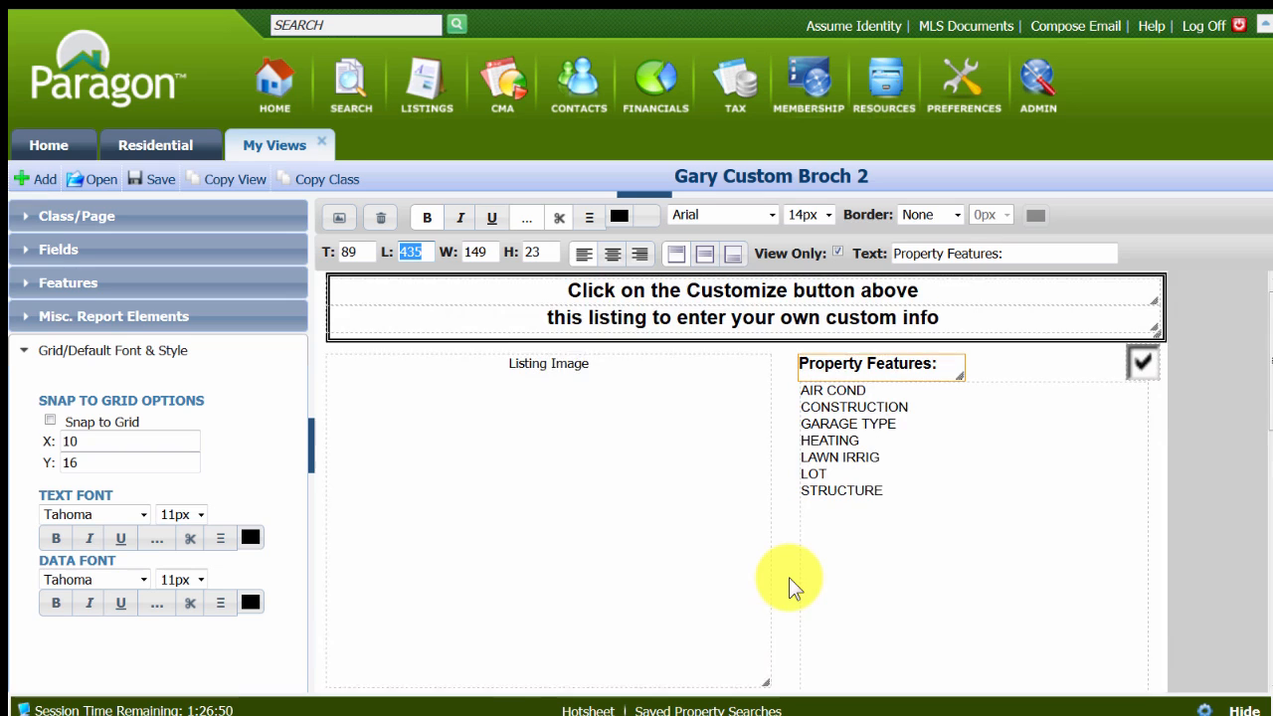
pyautogui.click(850, 475)
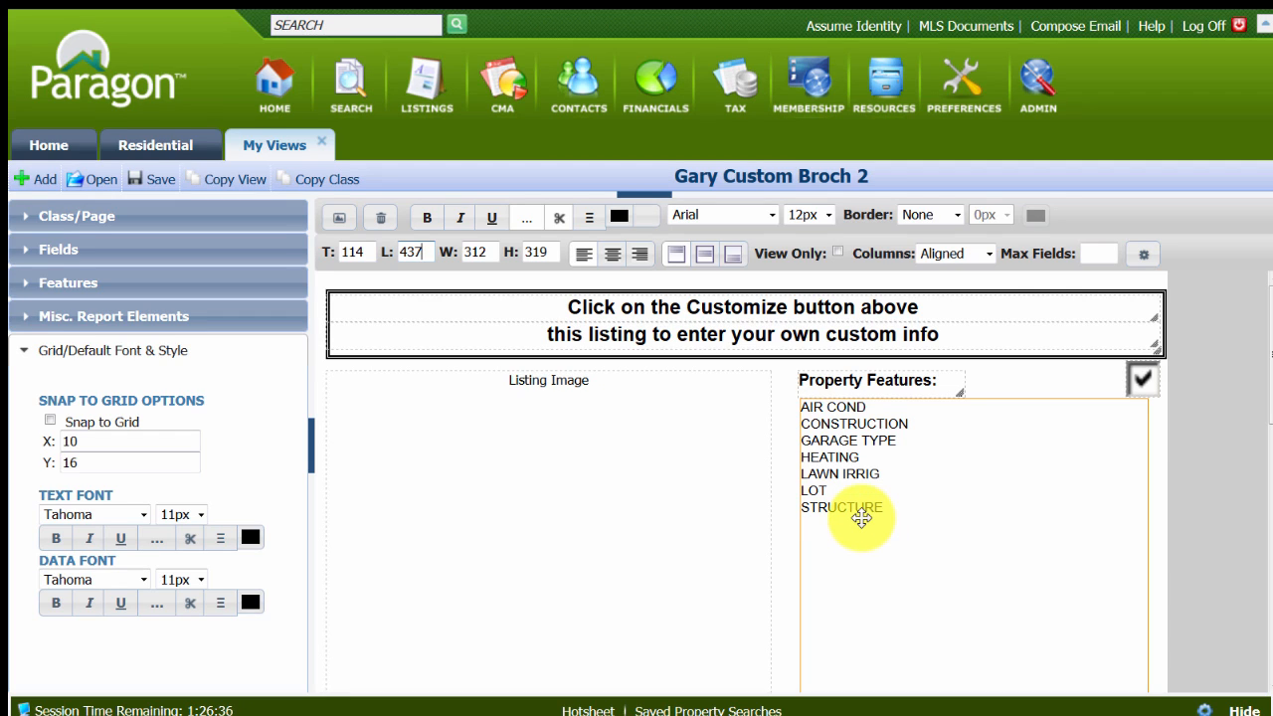
pyautogui.click(419, 223)
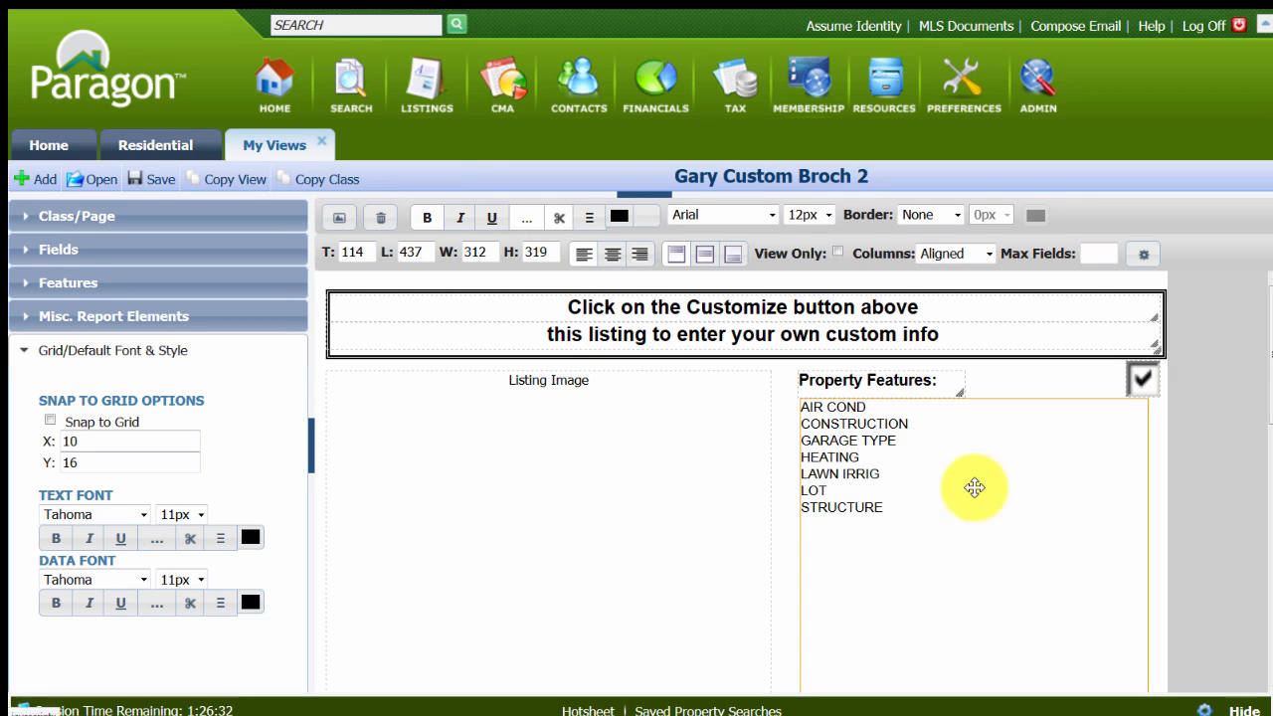
pyautogui.click(423, 219)
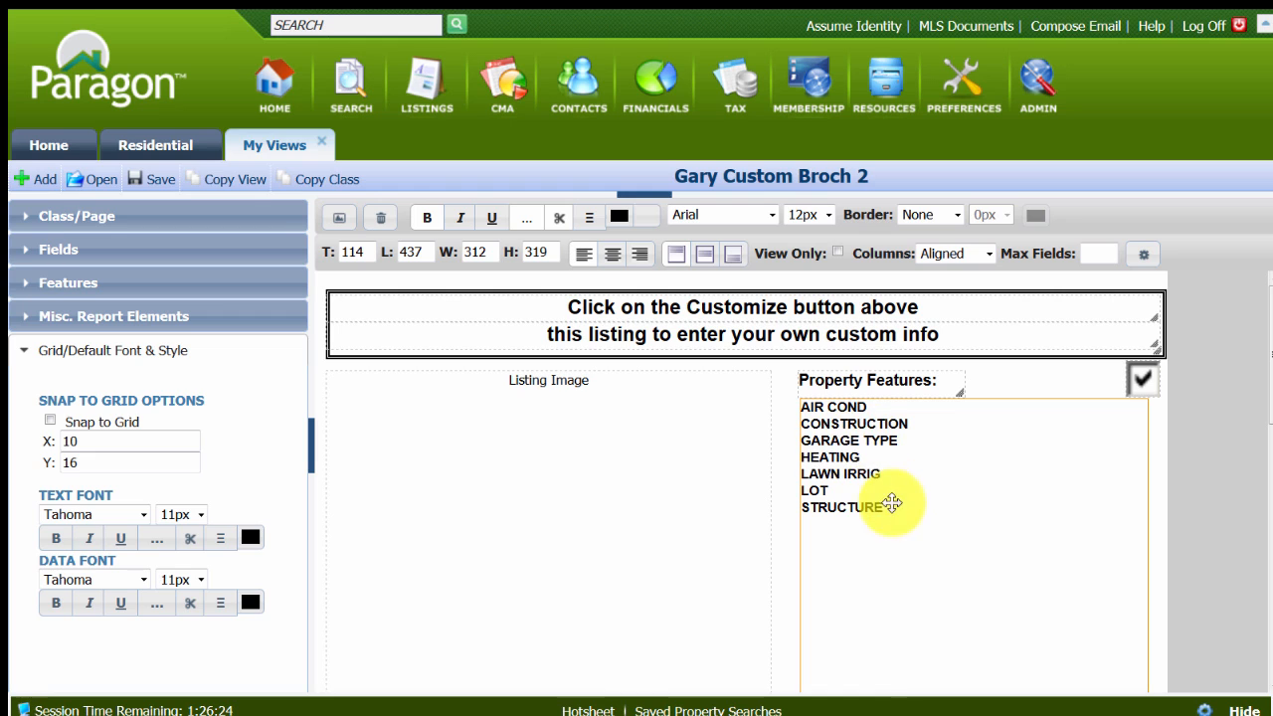
# Open the field preferences of the property features list and sort the available fields by number to reach the feature categories.
pyautogui.scroll(-1, 1003, 522)
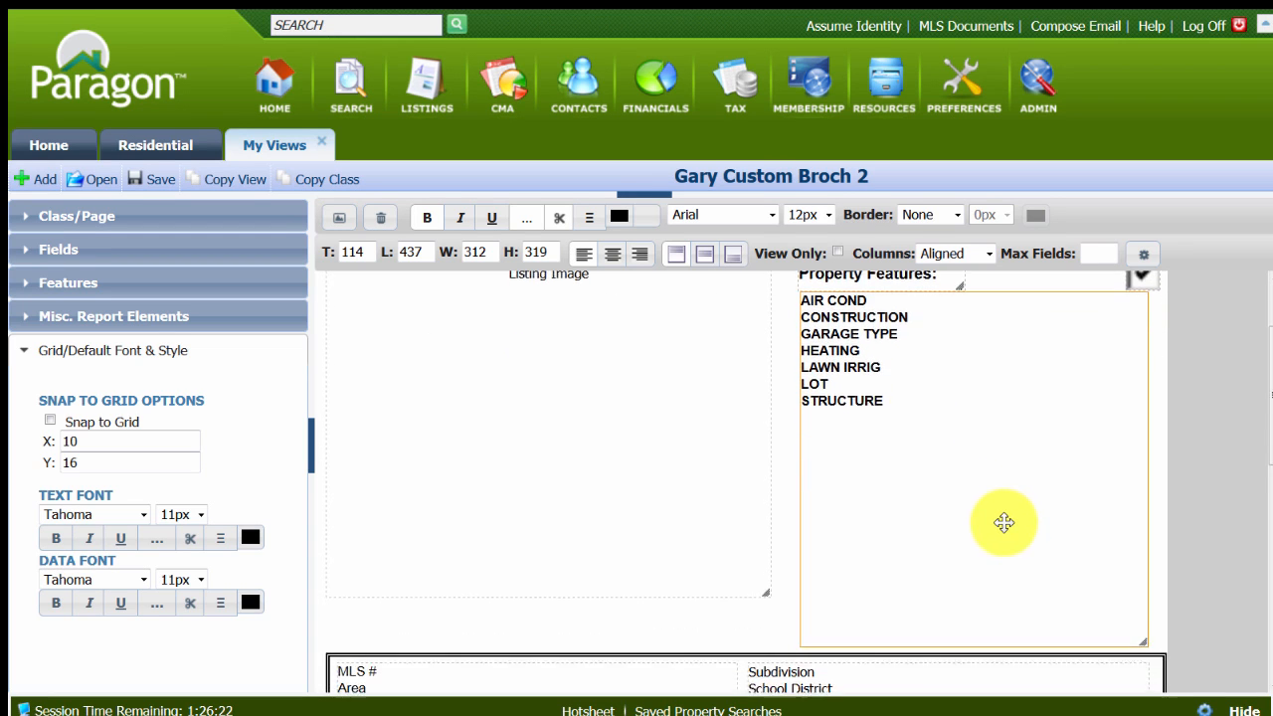
pyautogui.scroll(1, 1001, 520)
pyautogui.doubleClick(922, 449)
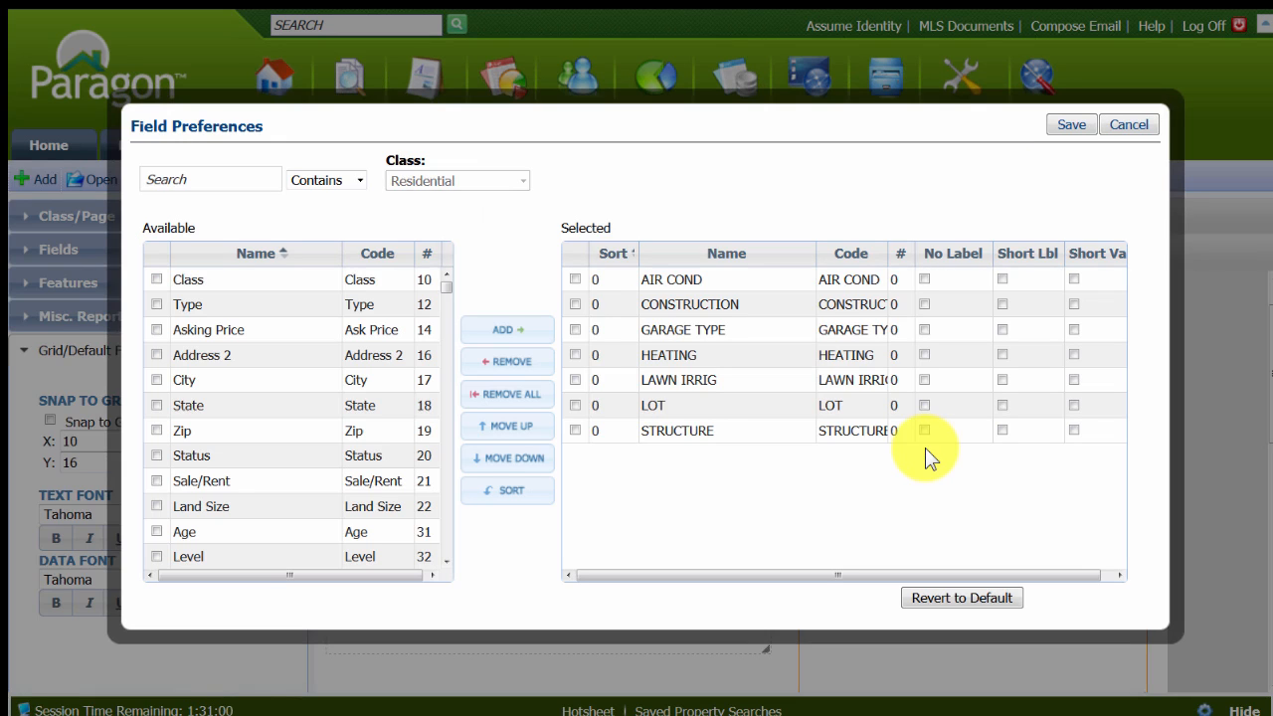
pyautogui.click(425, 256)
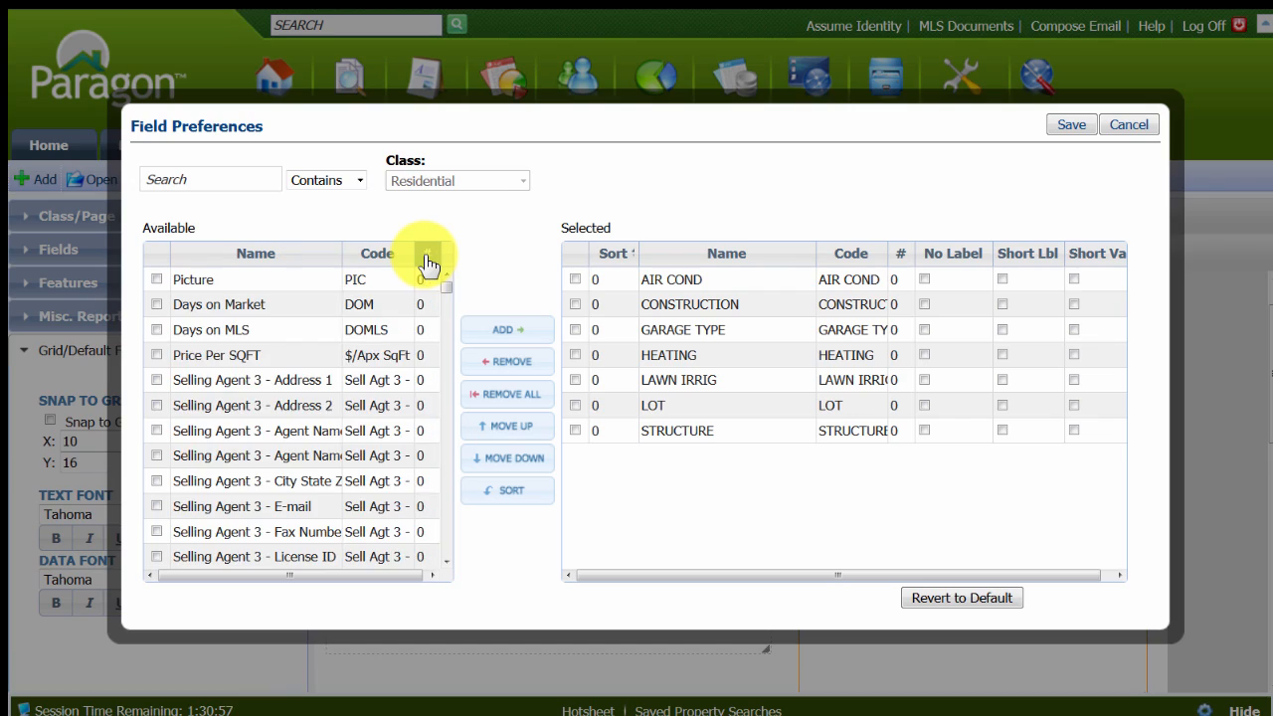
pyautogui.moveTo(447, 285); pyautogui.dragTo(468, 446)
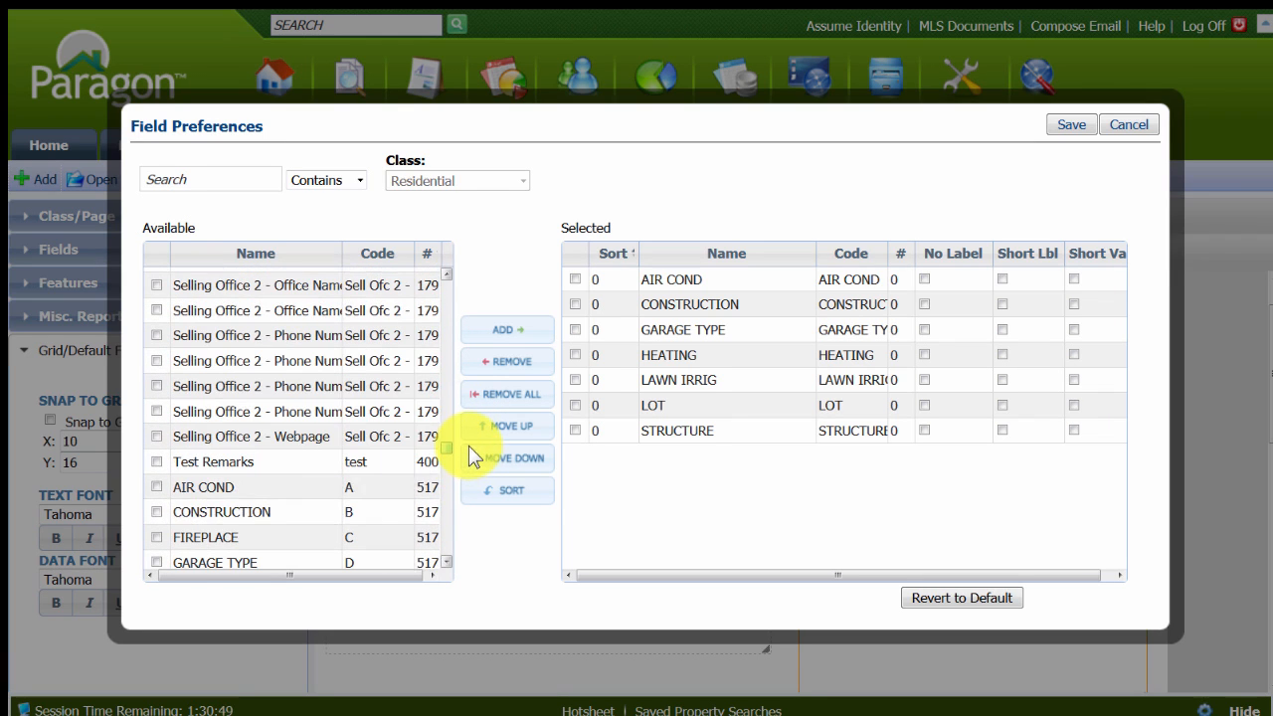
pyautogui.click(156, 488)
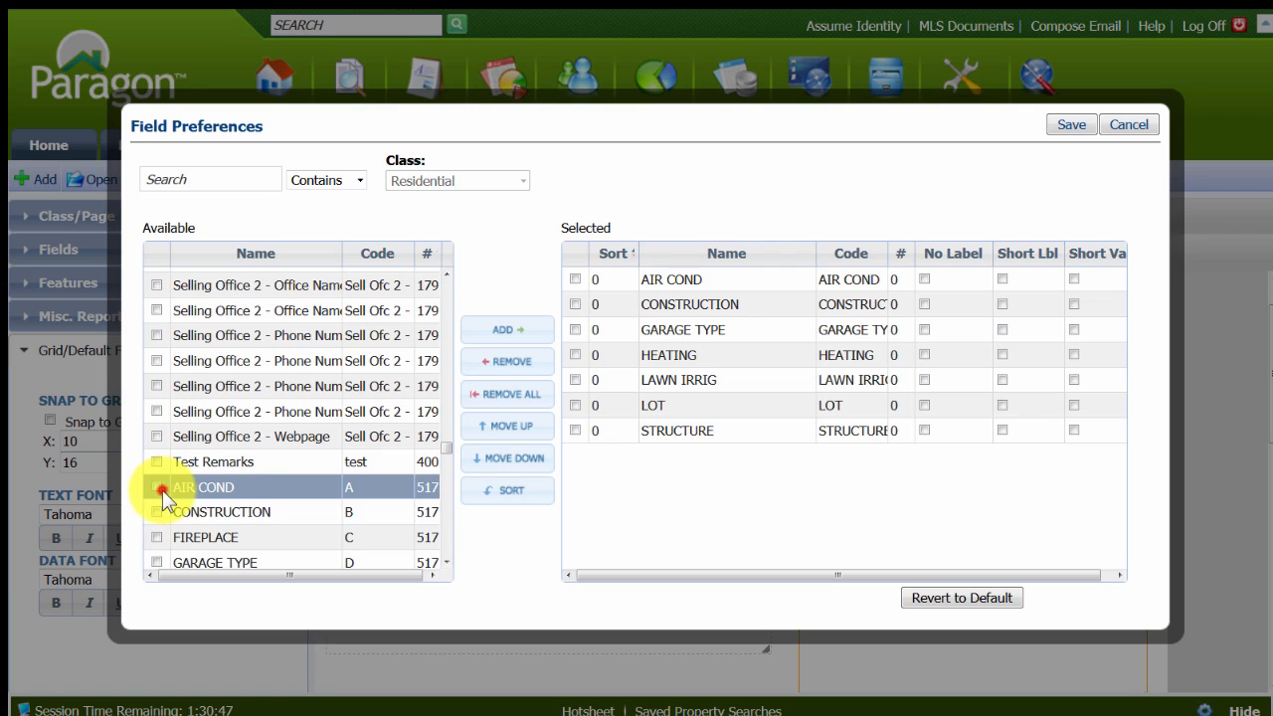
pyautogui.click(156, 512)
pyautogui.click(156, 537)
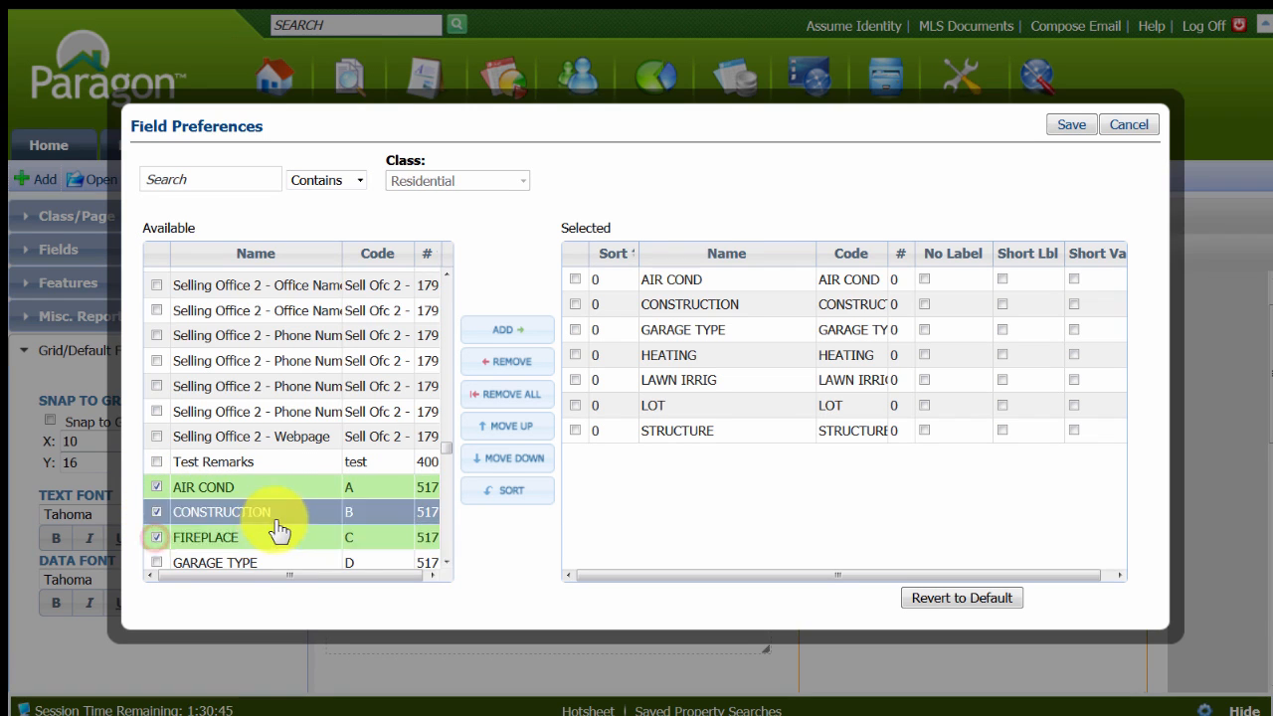
pyautogui.scroll(-2, 278, 522)
pyautogui.click(157, 320)
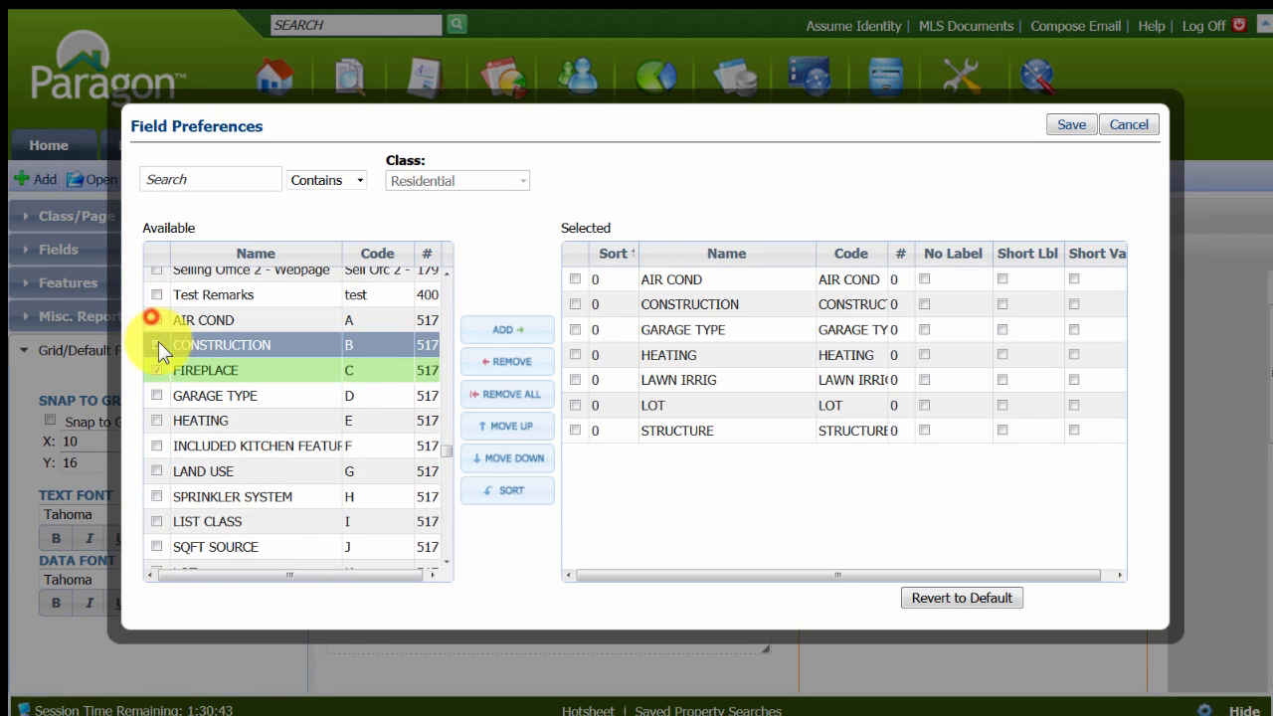
pyautogui.click(159, 342)
pyautogui.click(157, 370)
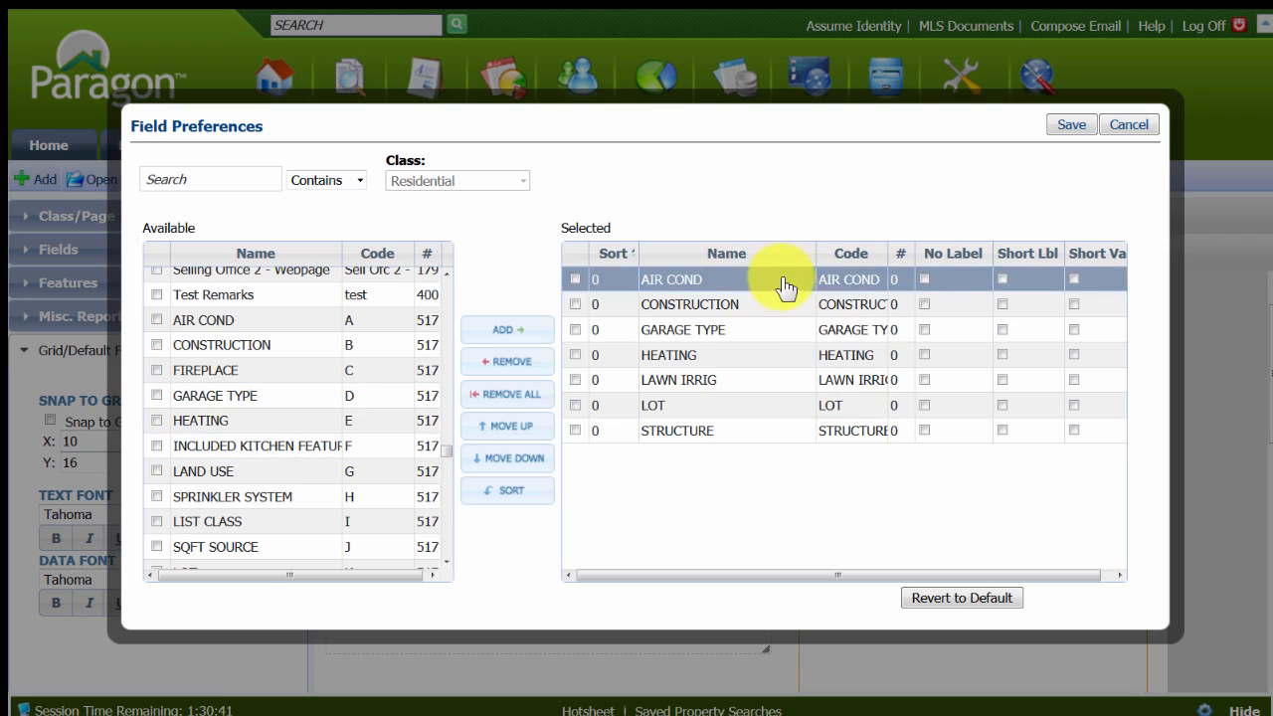
pyautogui.click(696, 329)
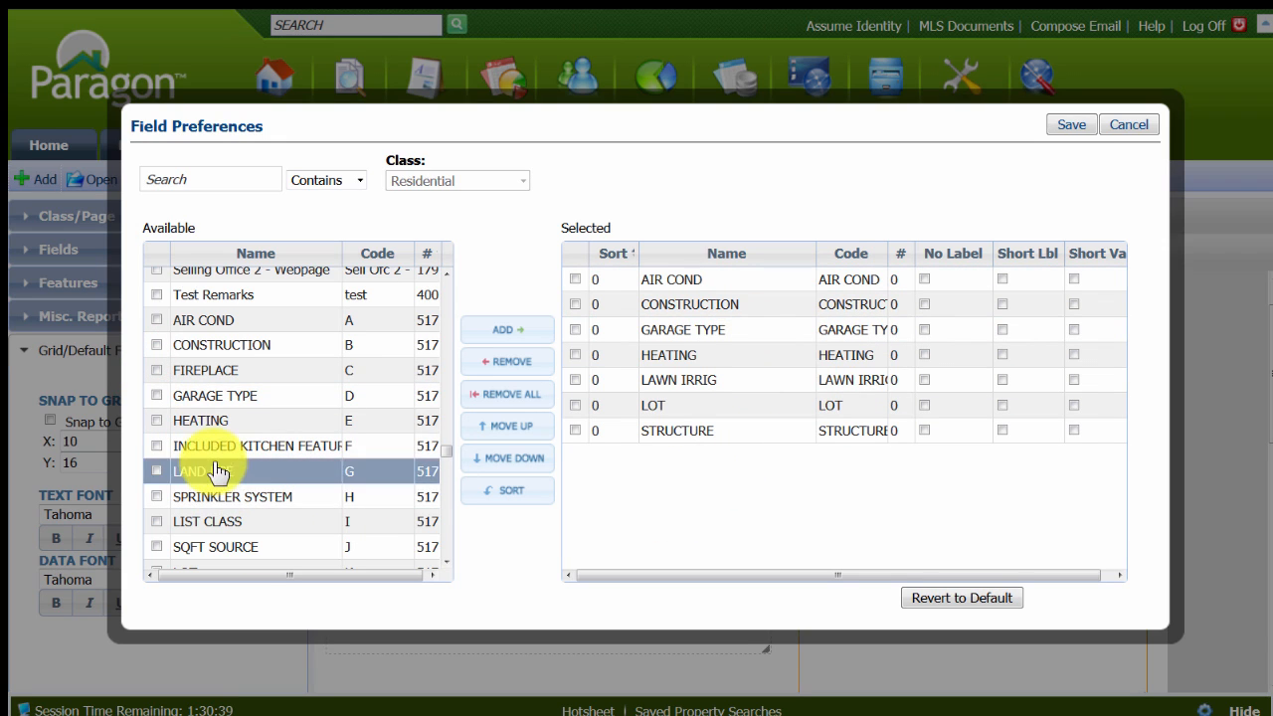
# Mark the available fields from INCLUDED KITCHEN FEATURES through SQFT SOURCE for the property features list.
pyautogui.click(156, 446)
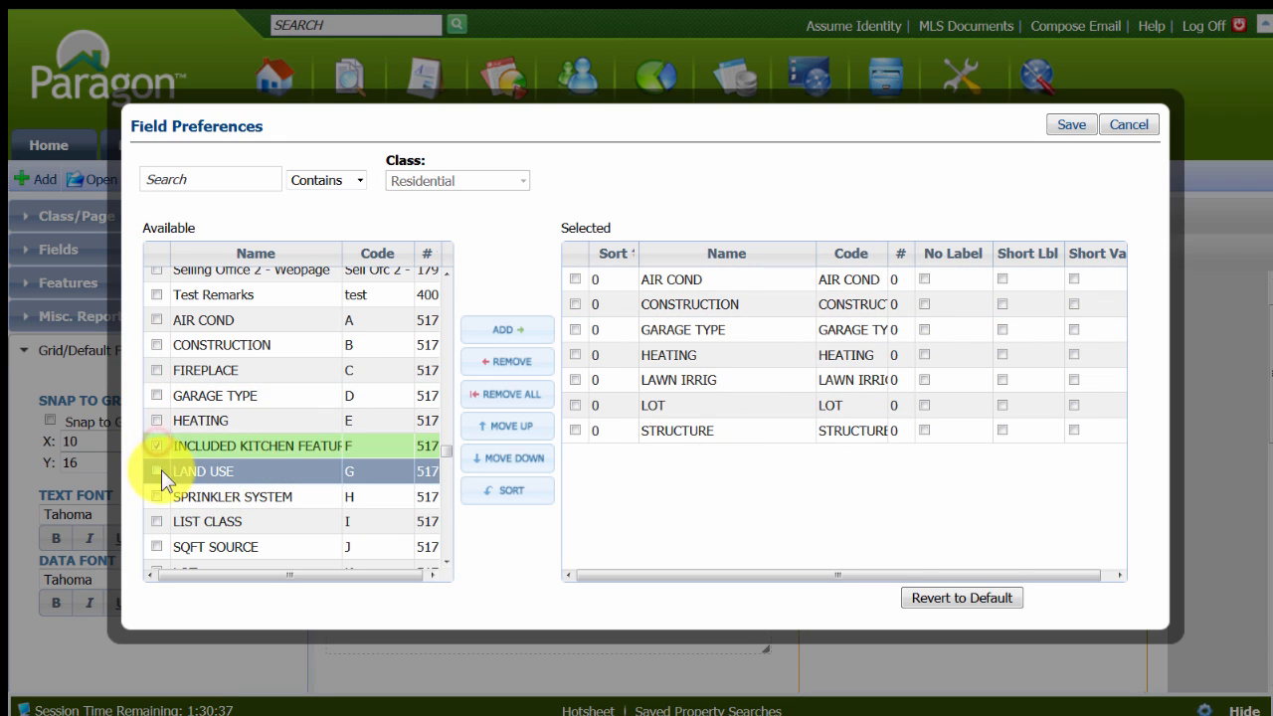
pyautogui.click(156, 471)
pyautogui.click(156, 496)
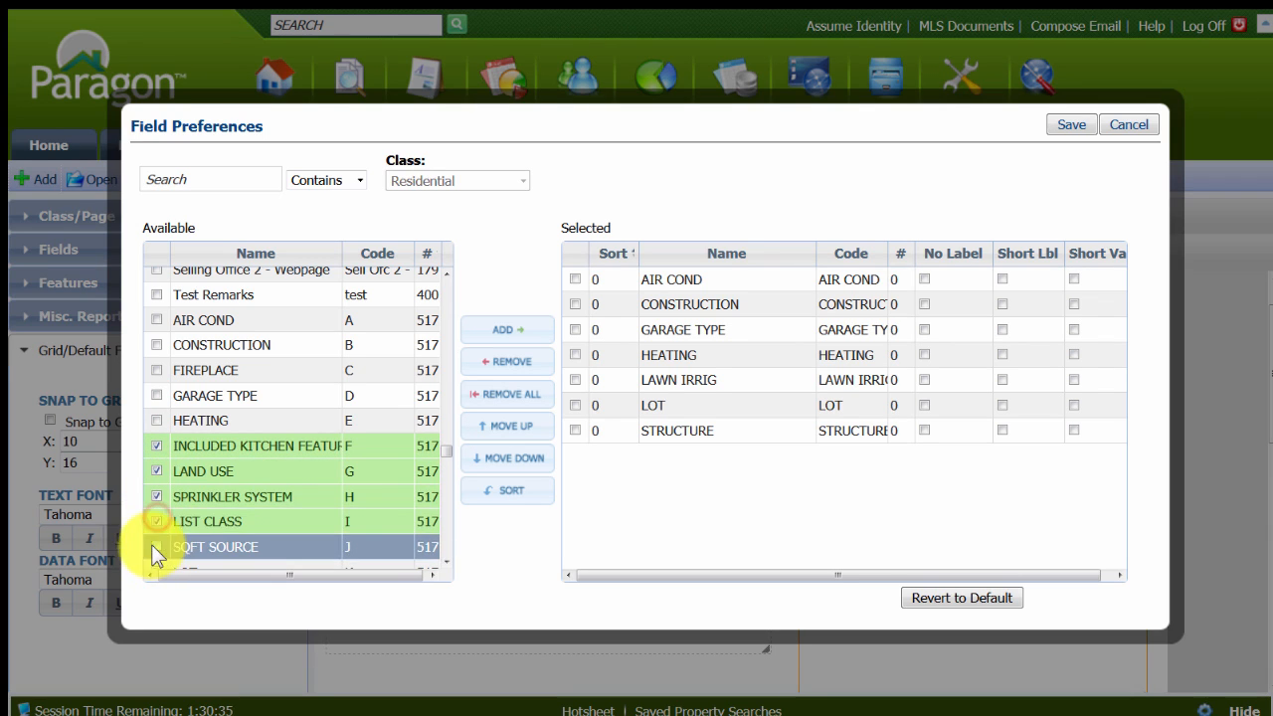
pyautogui.click(156, 546)
pyautogui.scroll(-3, 350, 511)
pyautogui.scroll(-3, 318, 468)
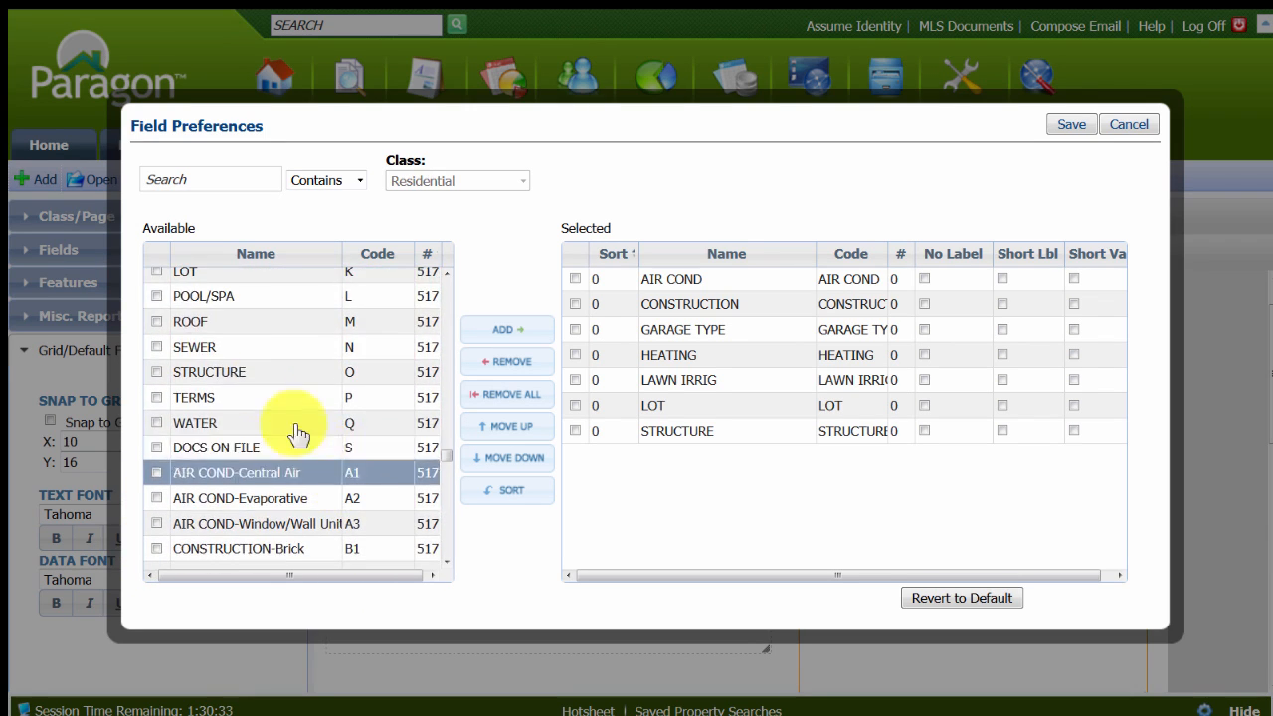
pyautogui.scroll(1, 178, 288)
# Mark the fields LOT through WATER as well, add all marked fields to the property features list and save.
pyautogui.click(156, 304)
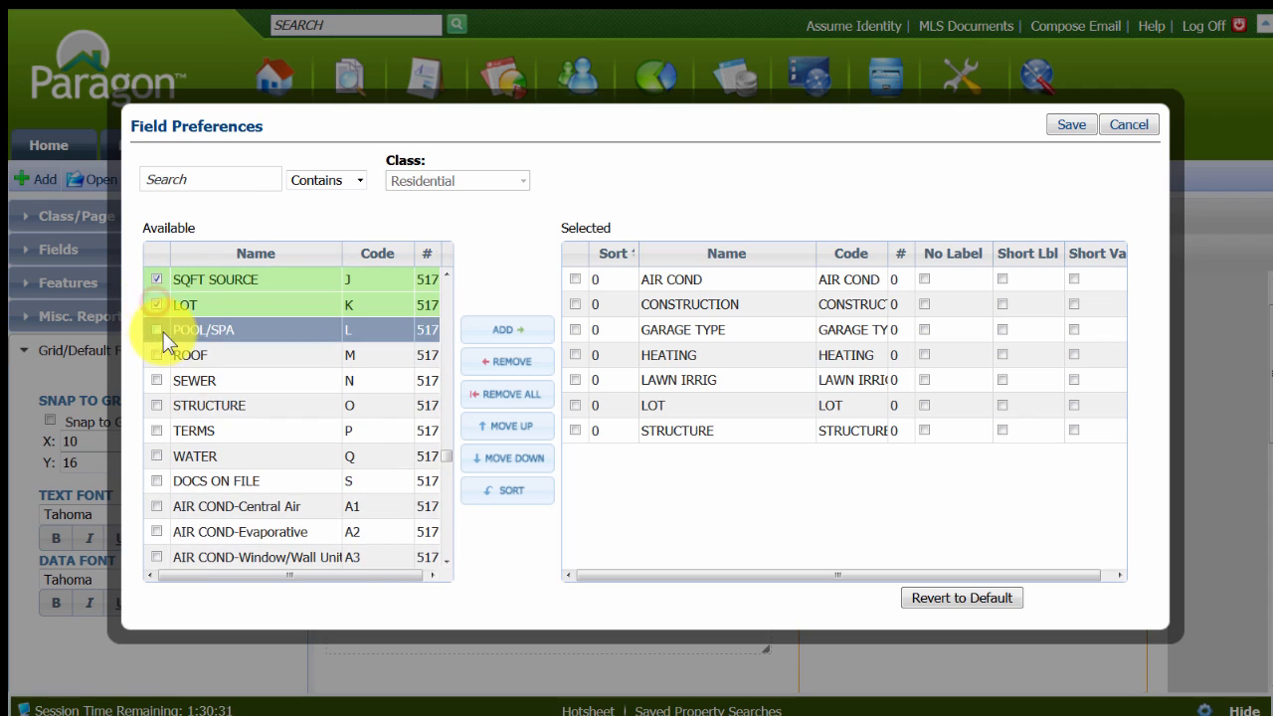
pyautogui.click(156, 329)
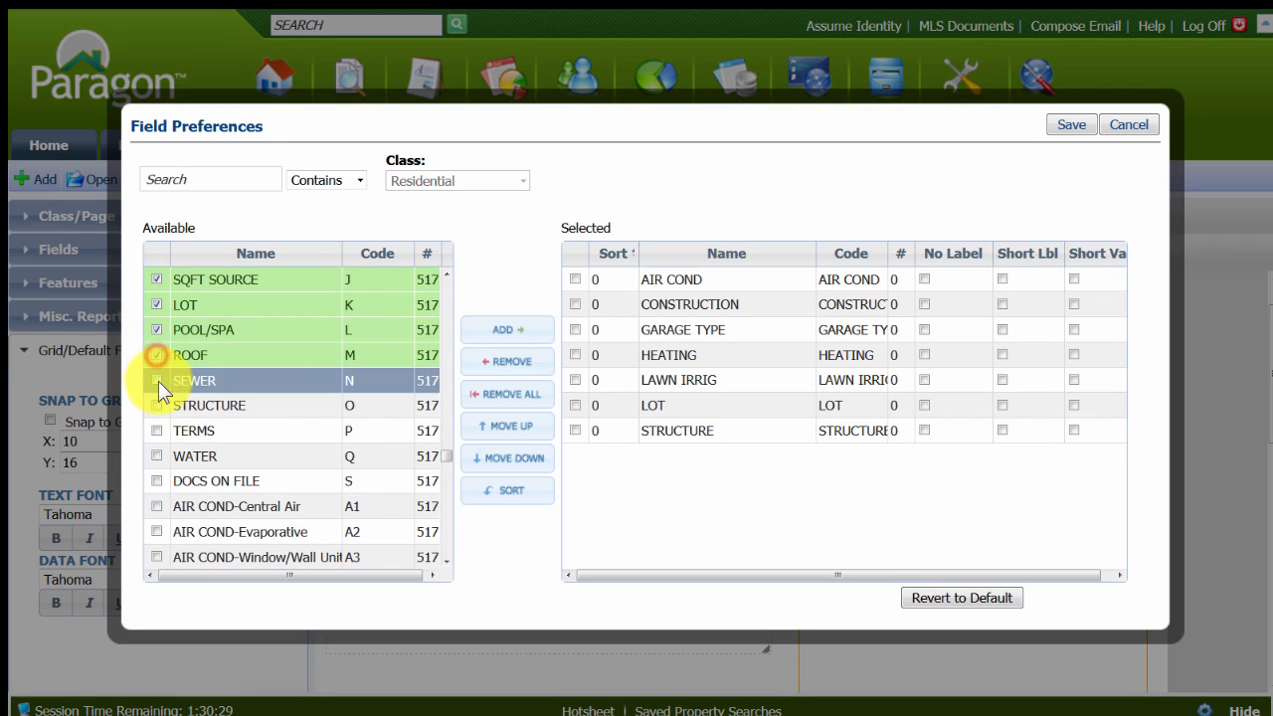
pyautogui.click(157, 380)
pyautogui.click(156, 404)
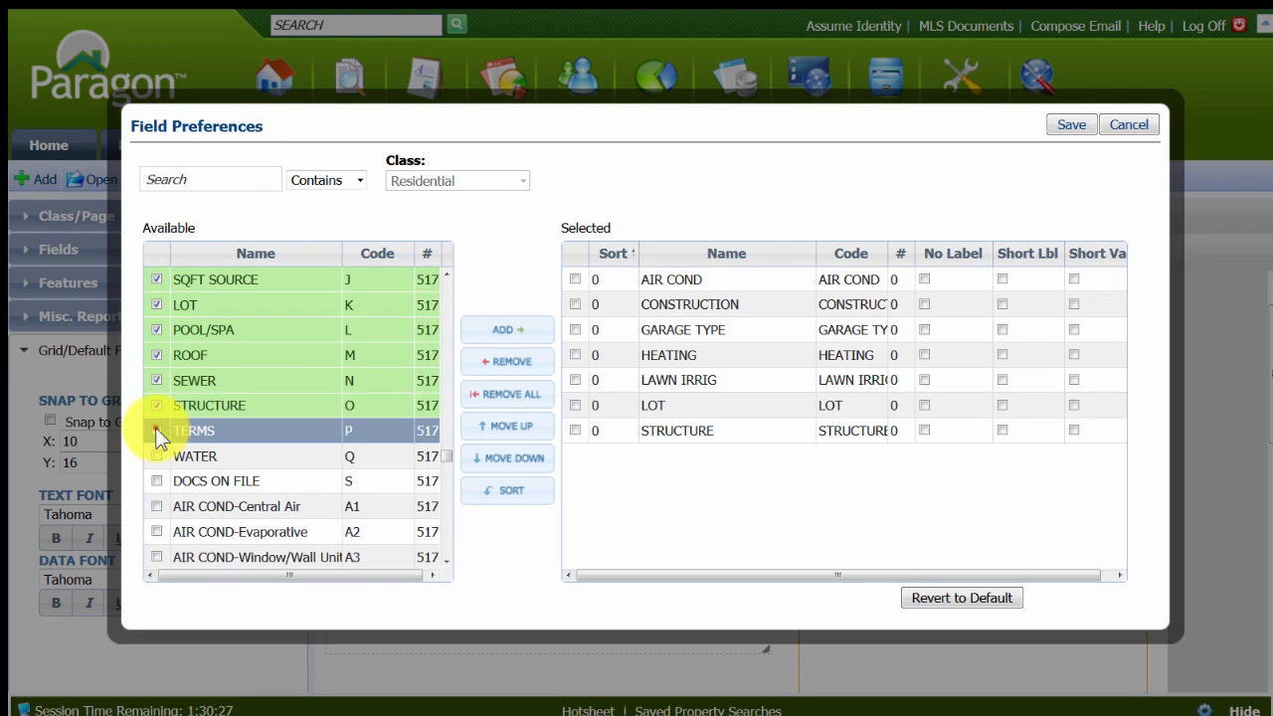
pyautogui.click(157, 431)
pyautogui.click(155, 455)
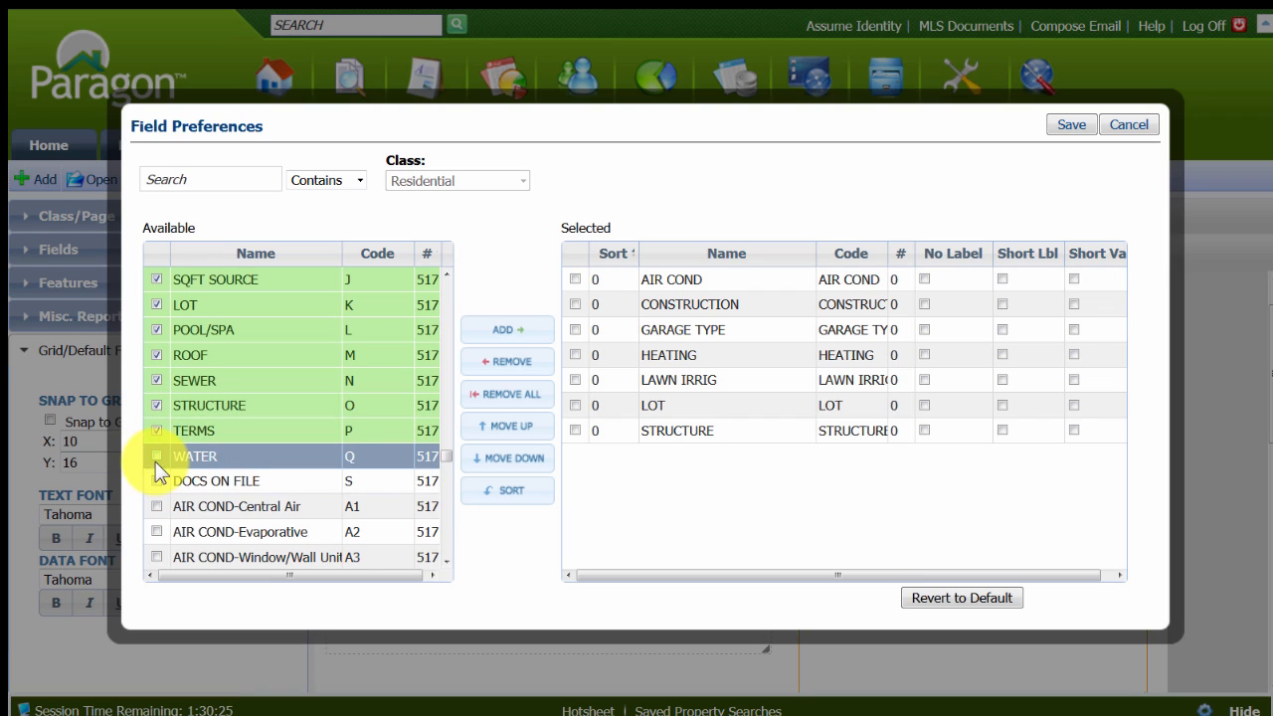
pyautogui.click(507, 336)
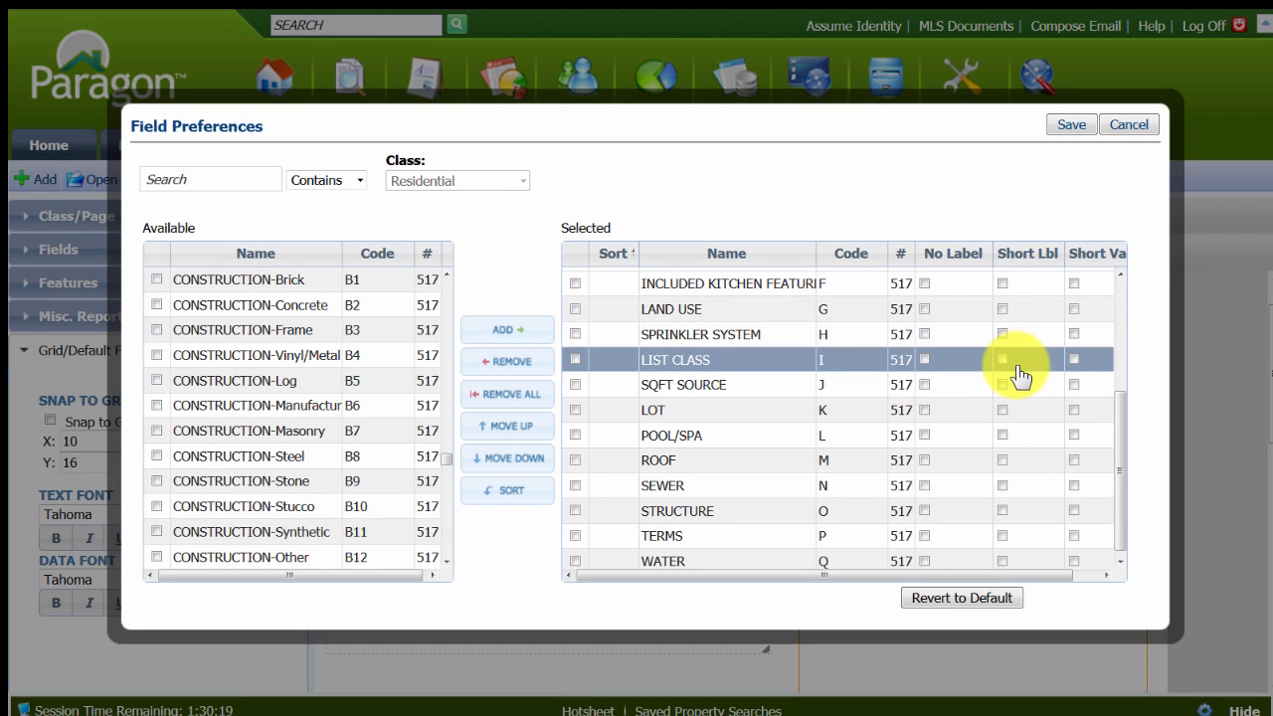
pyautogui.click(1071, 126)
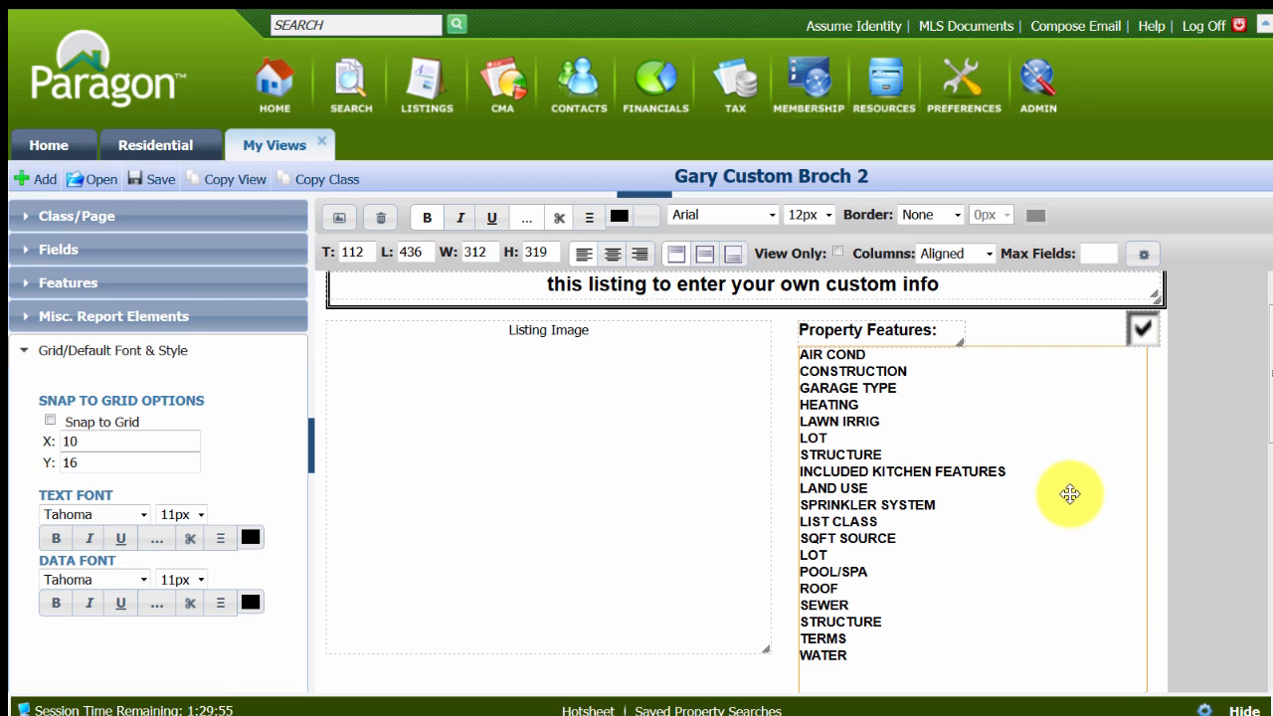
# Set the column layout of the property features list to Free Flow.
pyautogui.scroll(-2, 1024, 443)
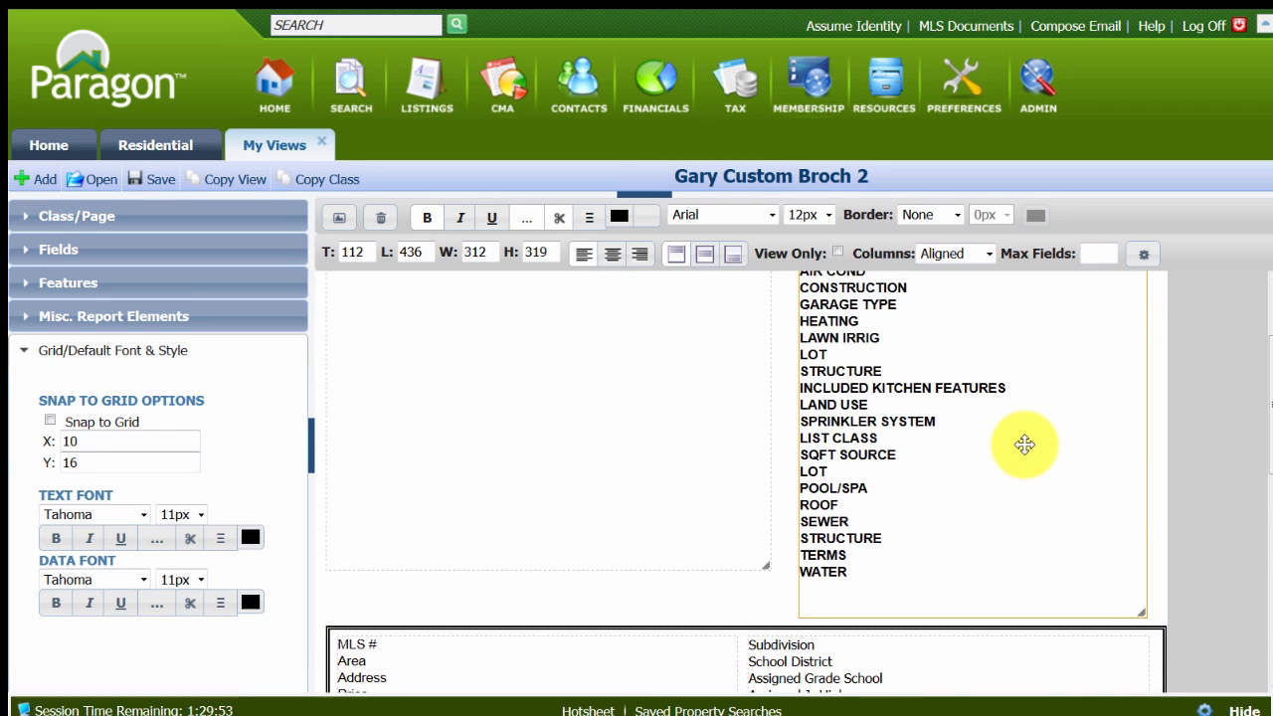
pyautogui.scroll(2, 1024, 442)
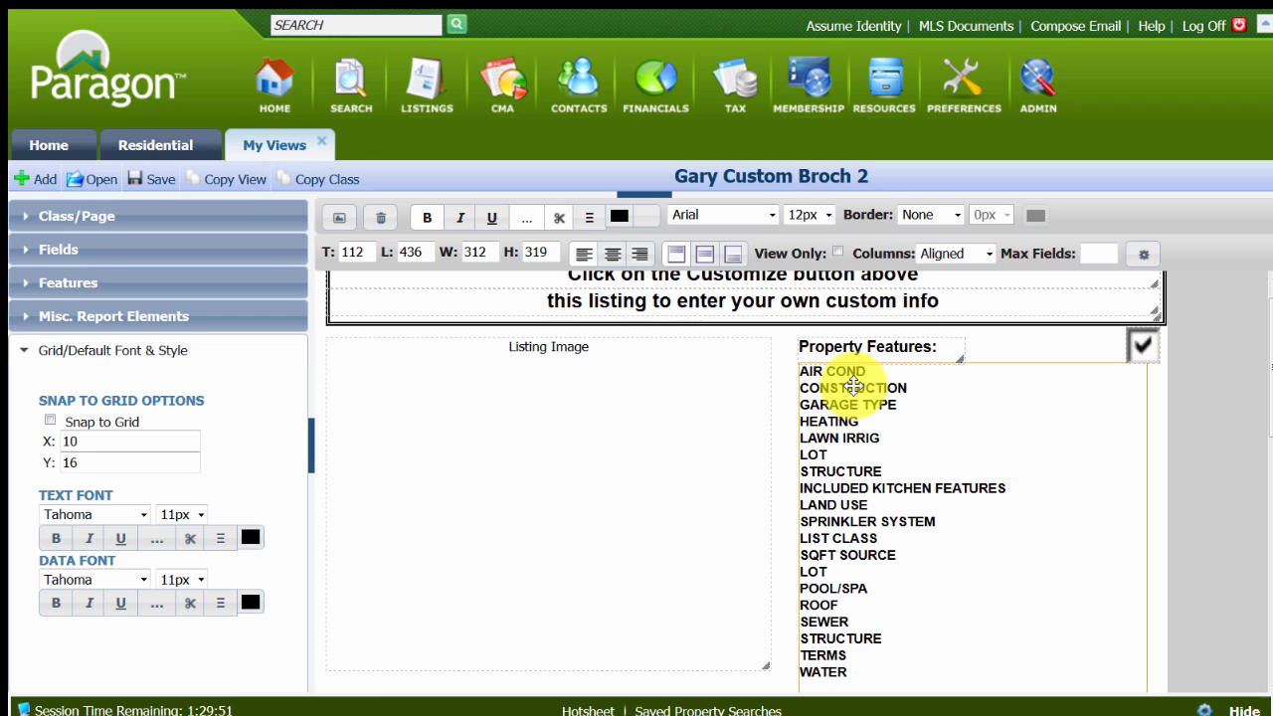
pyautogui.click(988, 253)
pyautogui.click(955, 291)
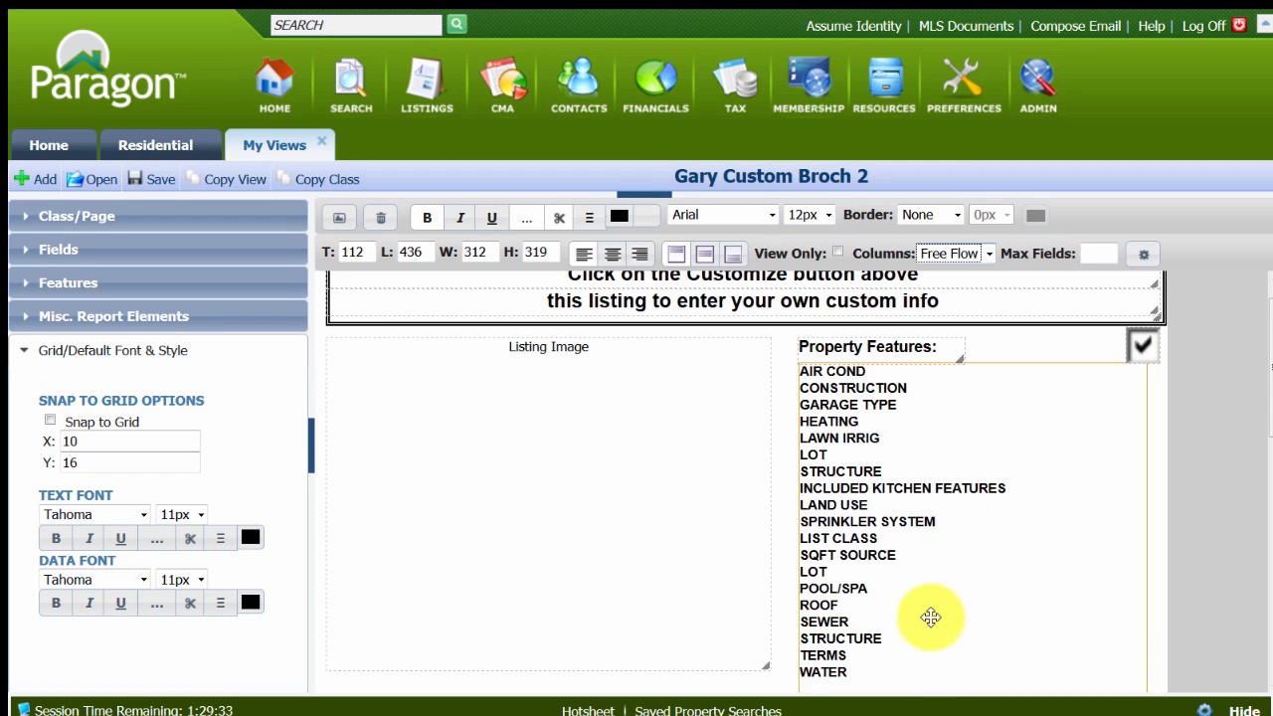
# Move the property features list to about top 116, left 437, just under its heading.
pyautogui.scroll(-1, 923, 631)
pyautogui.scroll(-2, 955, 531)
pyautogui.scroll(3, 975, 474)
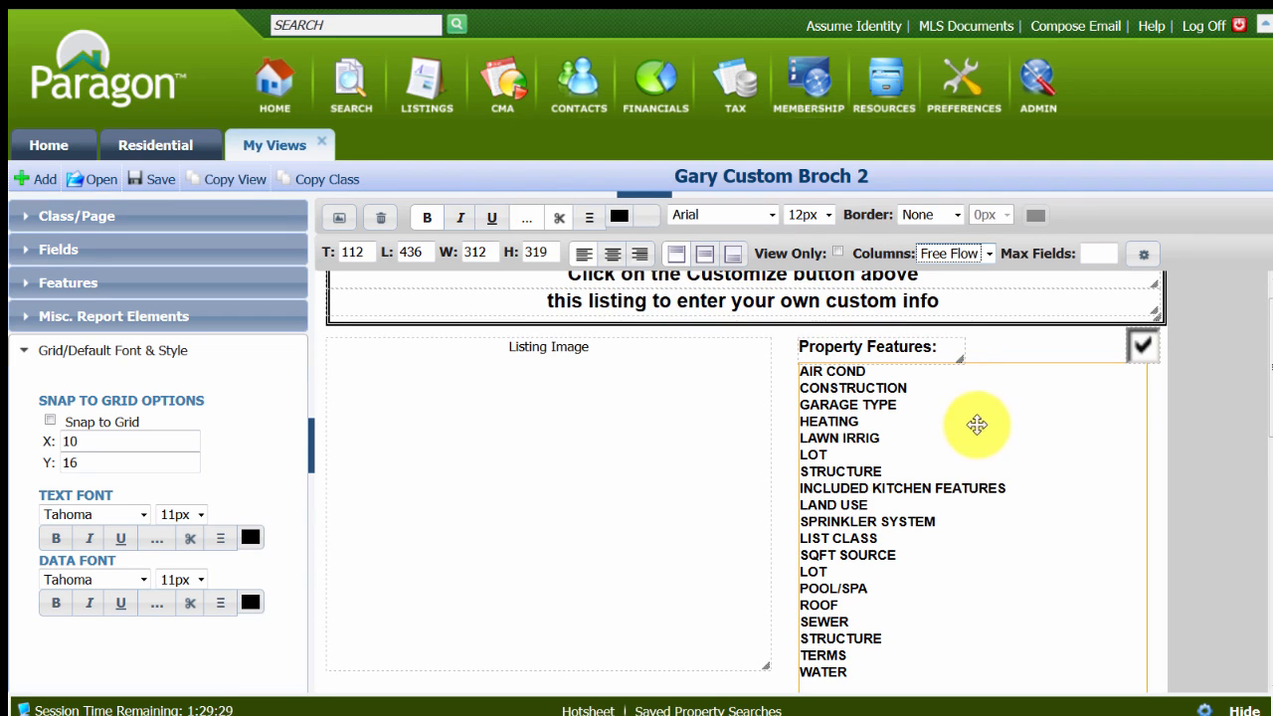
pyautogui.moveTo(974, 424)
pyautogui.mouseDown()
pyautogui.moveTo(988, 431)
pyautogui.moveTo(978, 425)
pyautogui.mouseUp()
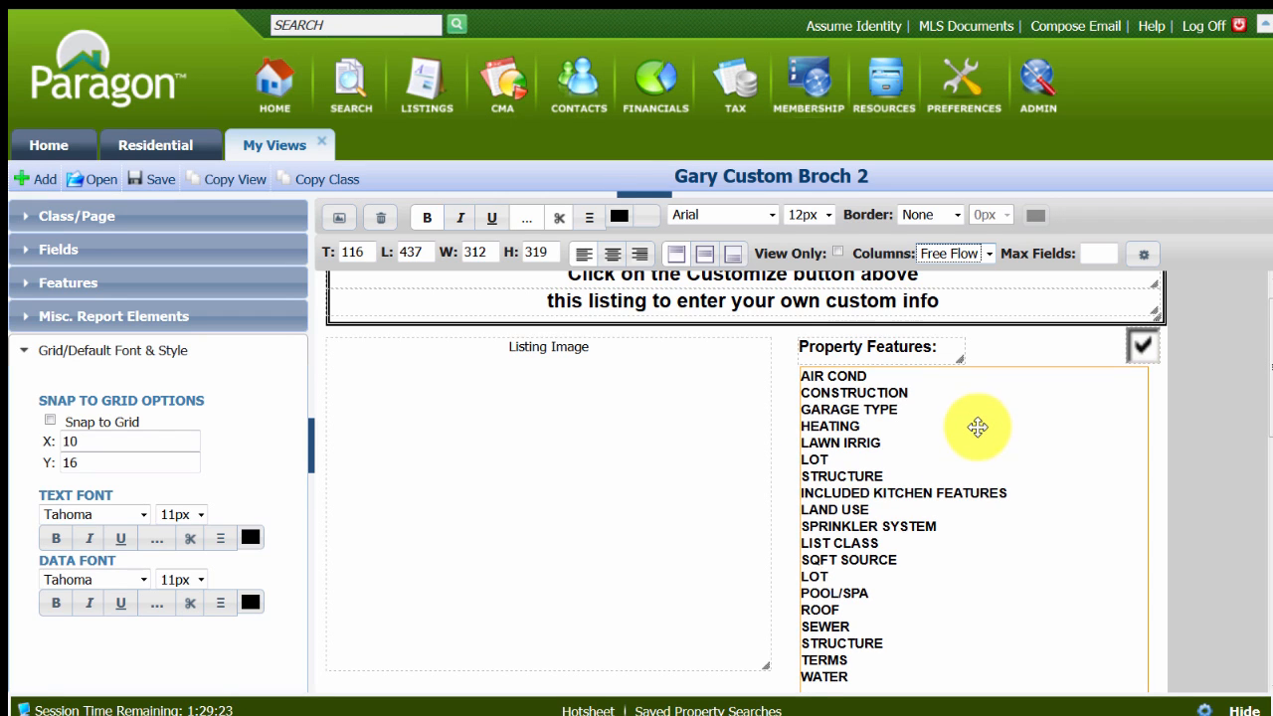
# Open the field preferences of the block starting with MLS #, search for "level" and add the Level field.
pyautogui.scroll(-3, 977, 428)
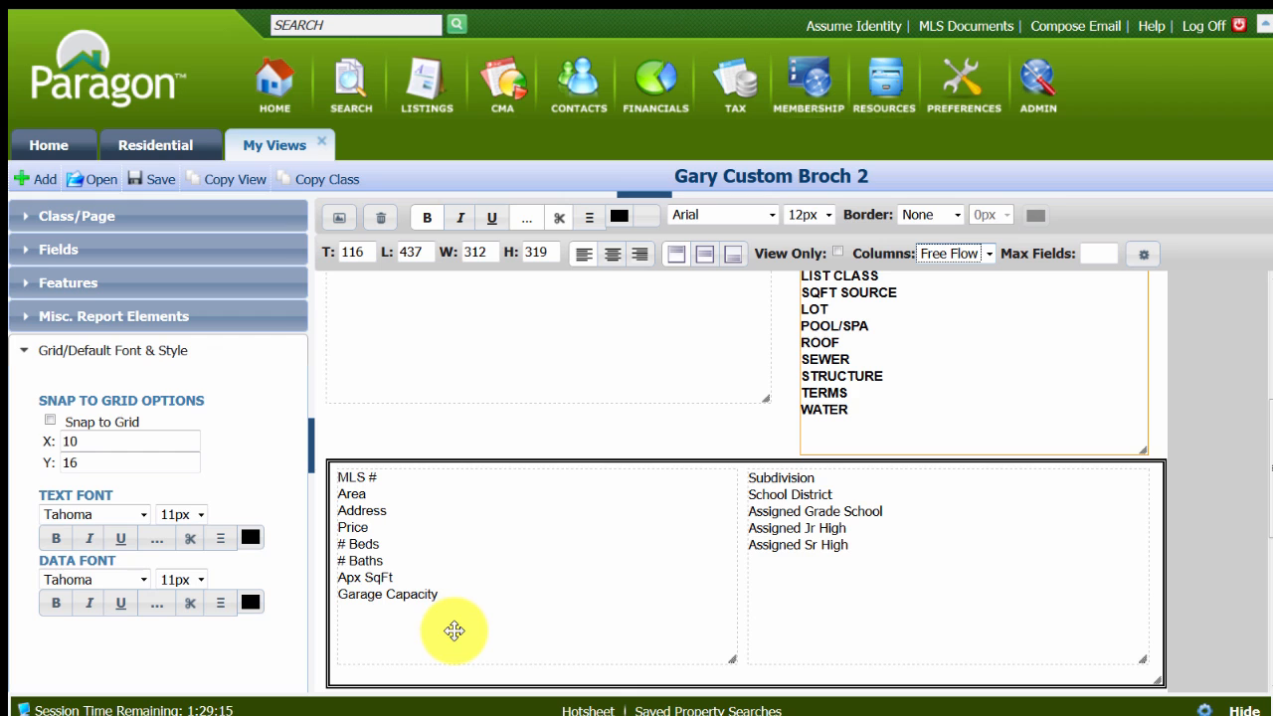
pyautogui.doubleClick(453, 536)
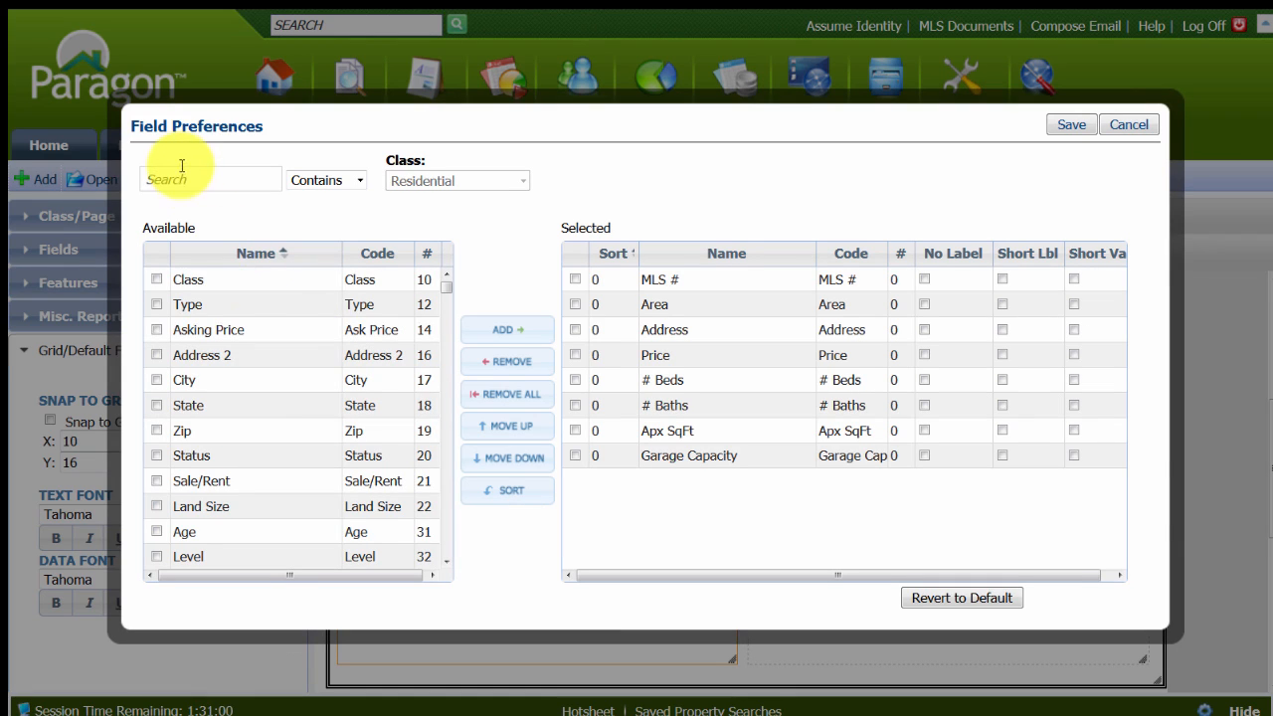
pyautogui.click(185, 180)
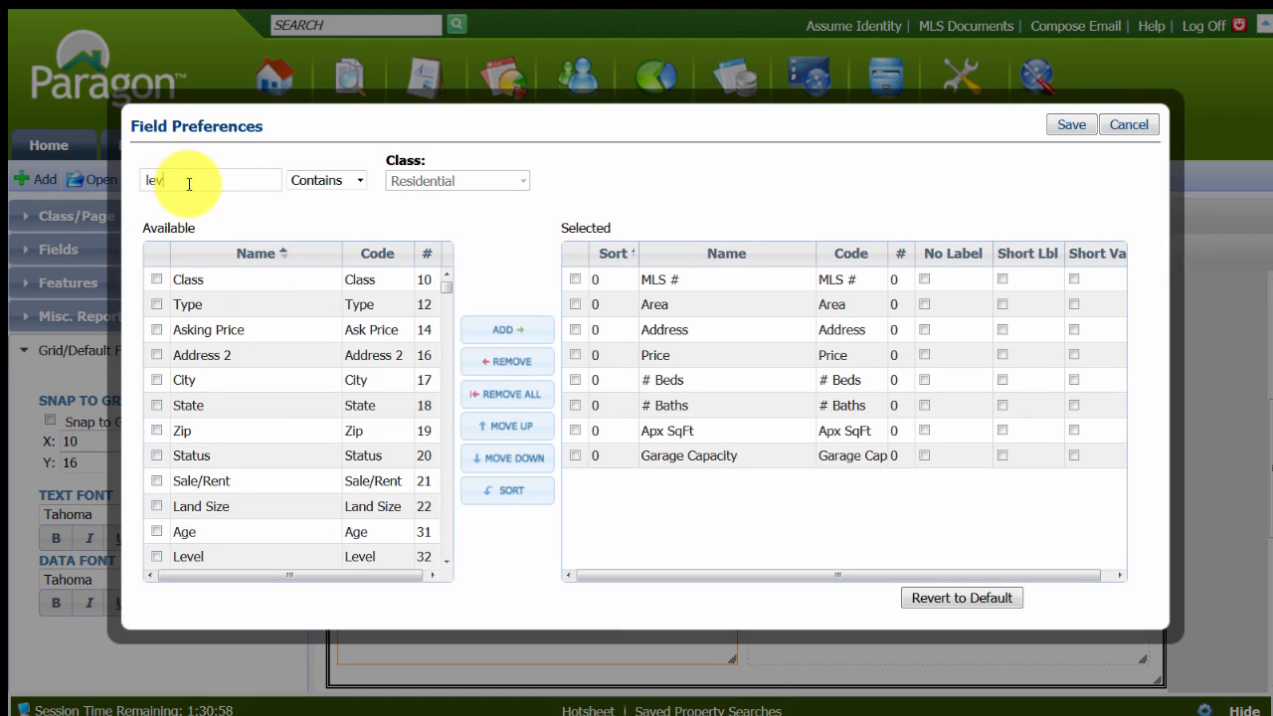
pyautogui.write('levl')
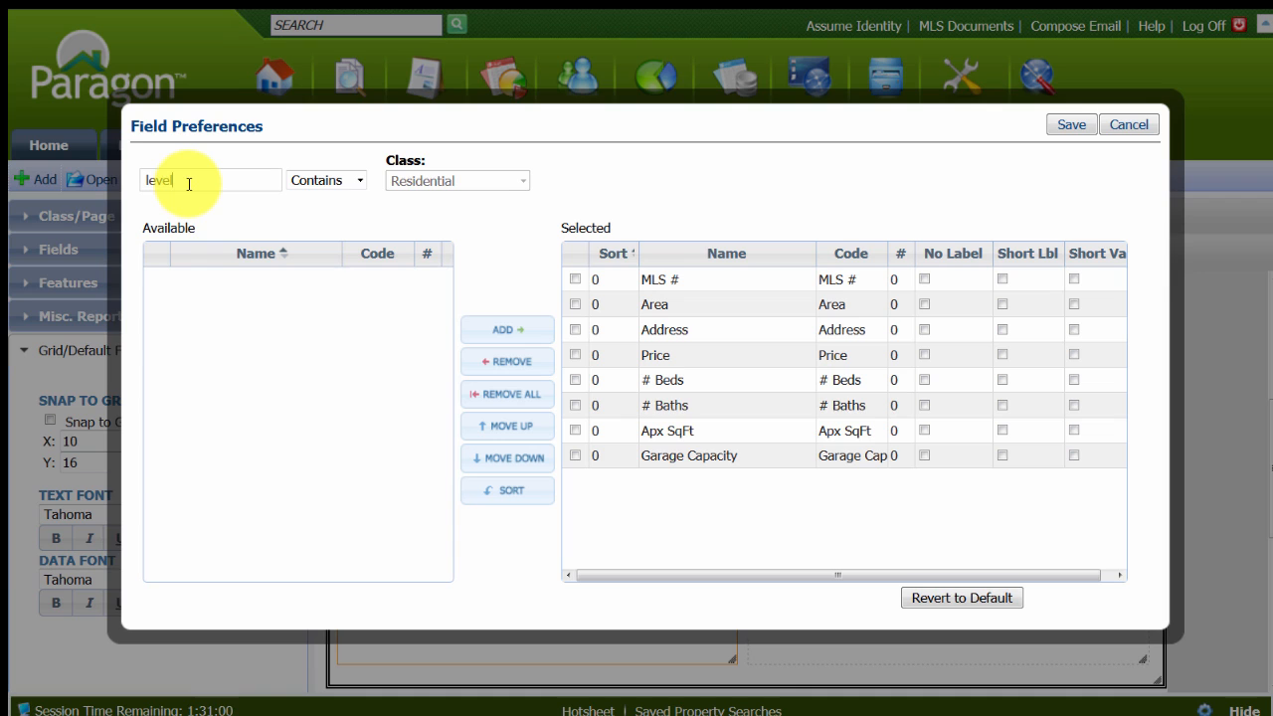
pyautogui.click(156, 278)
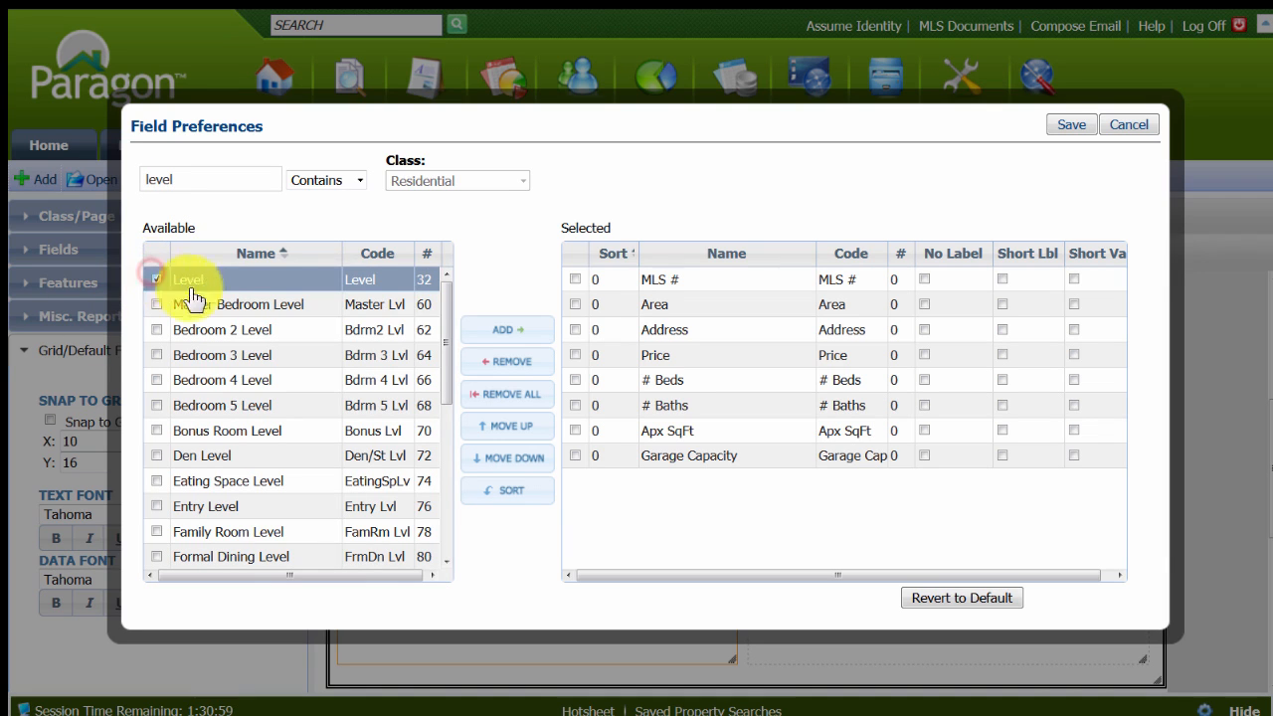
pyautogui.click(544, 331)
# Search the available fields for "age" and add the Age field to the selected list.
pyautogui.moveTo(174, 177); pyautogui.dragTo(14, 177)
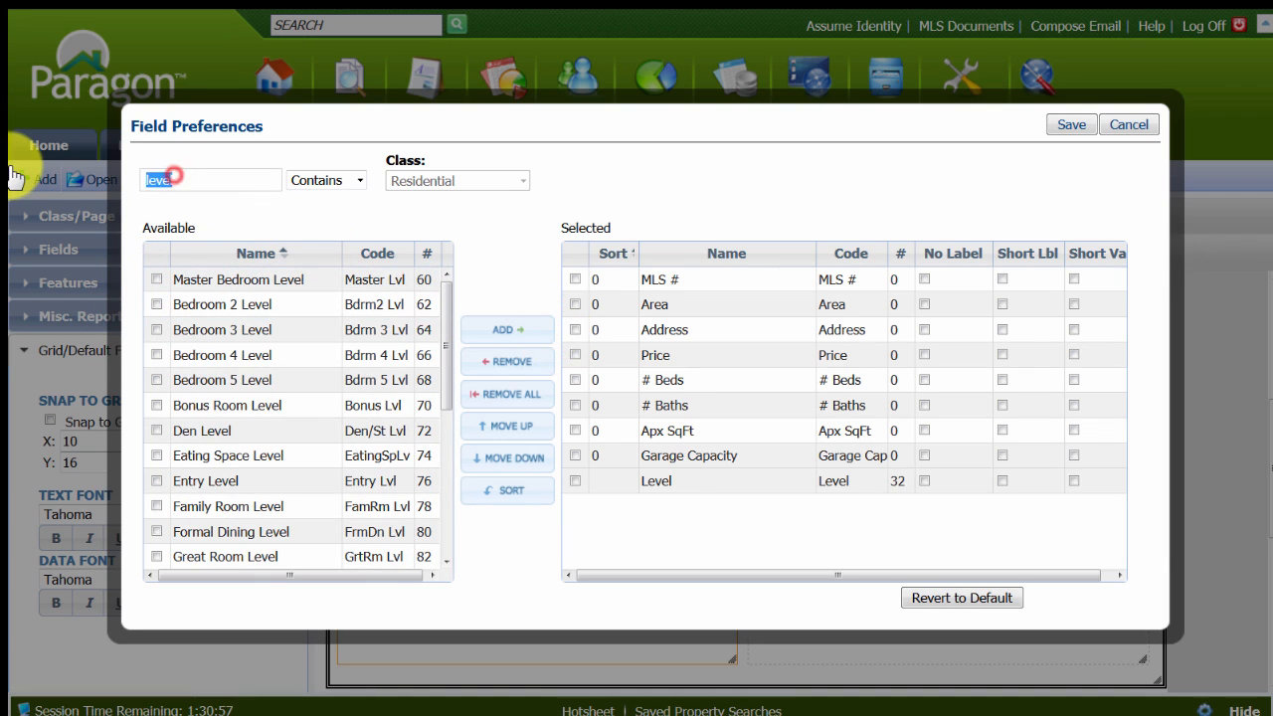
pyautogui.write('age')
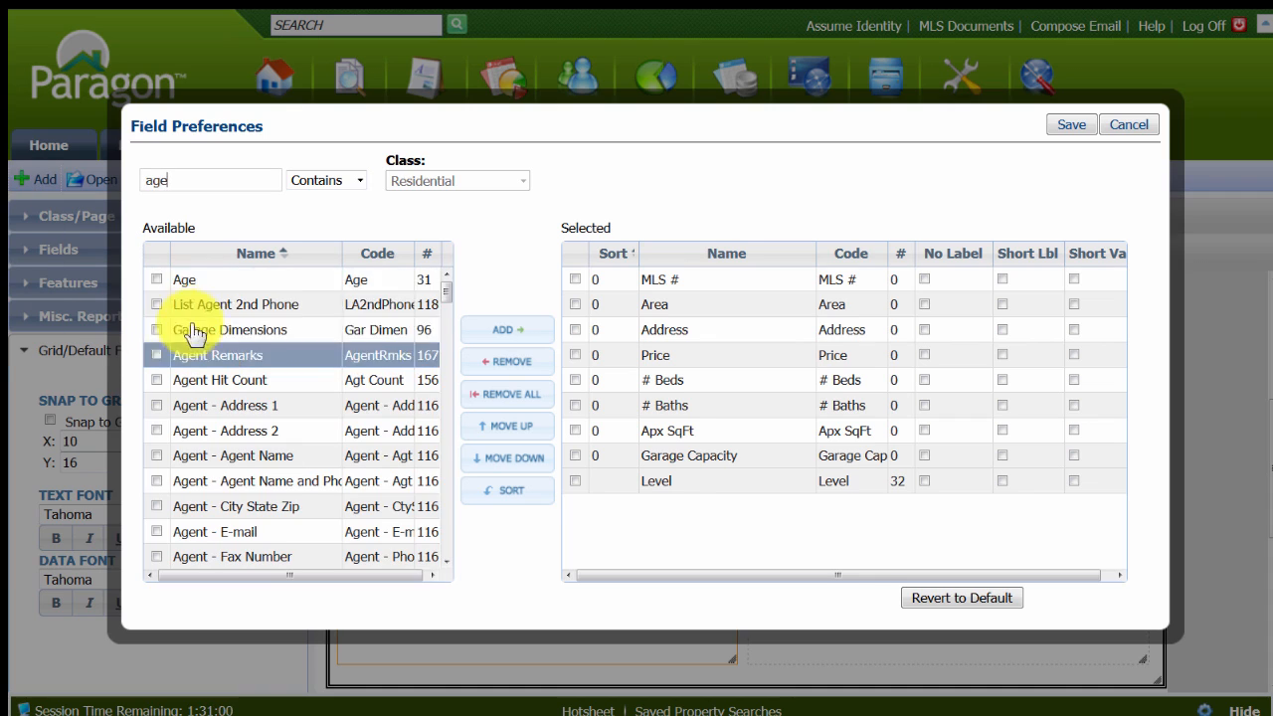
pyautogui.click(174, 279)
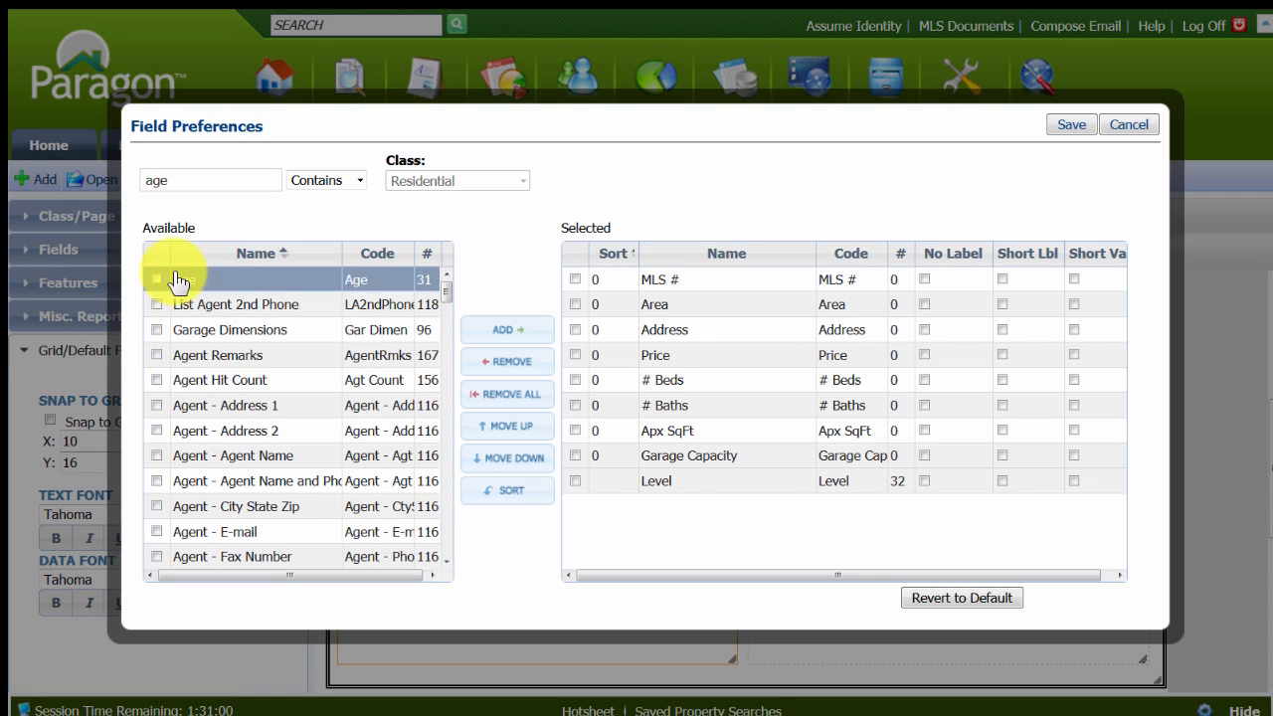
pyautogui.click(500, 335)
# Search the available fields for "county" and add the County field to the selected list.
pyautogui.doubleClick(180, 181)
pyautogui.write('county')
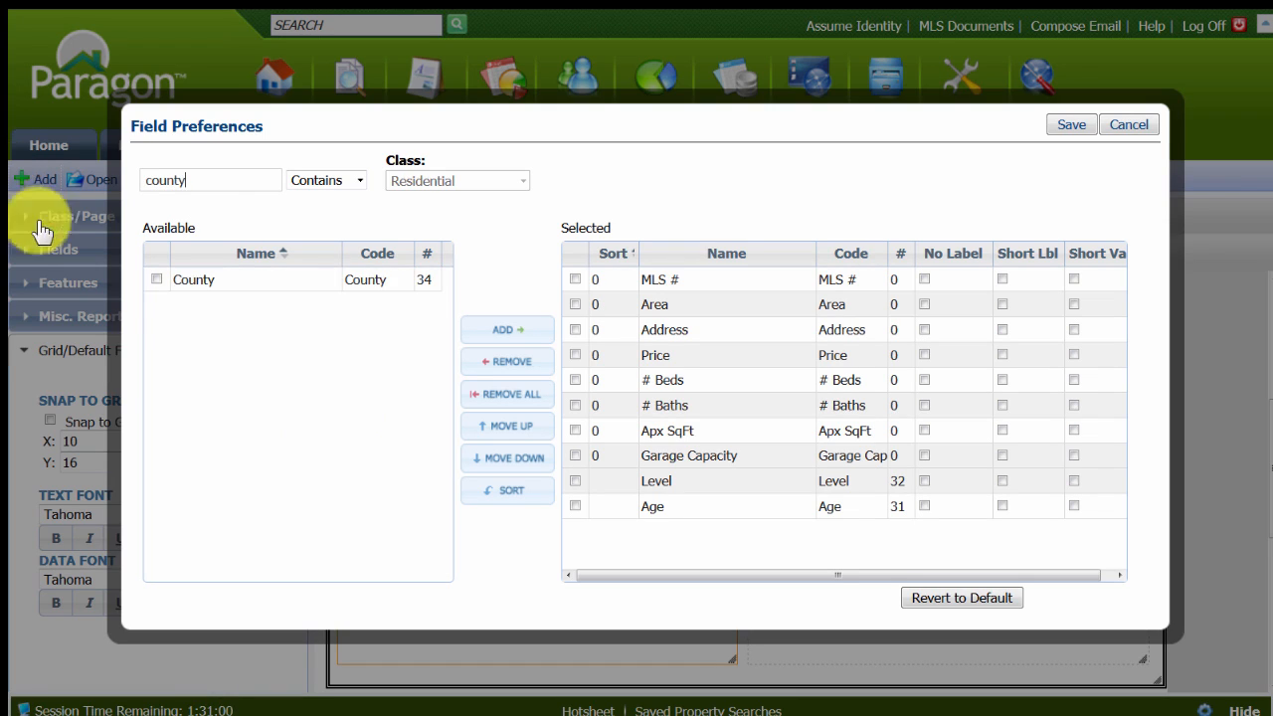
pyautogui.click(164, 281)
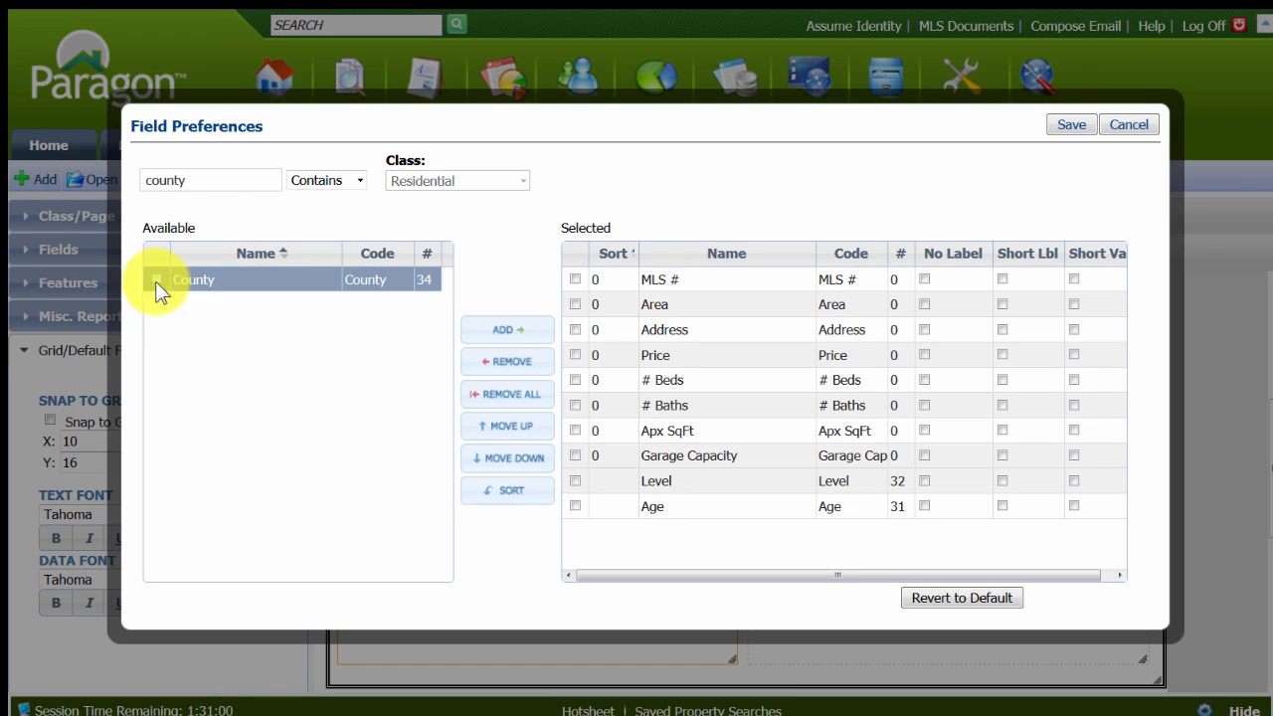
pyautogui.click(504, 332)
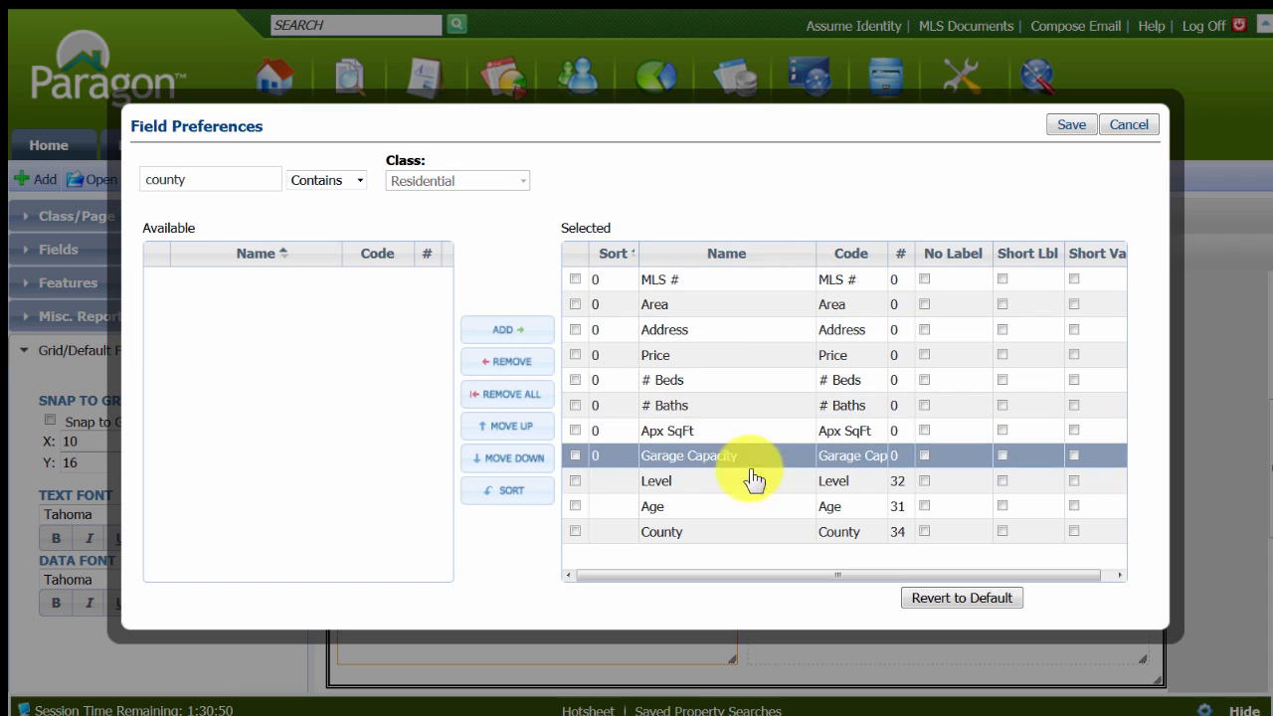
# Turn on short labels for all selected fields from MLS # through County and save the field preferences.
pyautogui.click(1001, 304)
pyautogui.click(1002, 331)
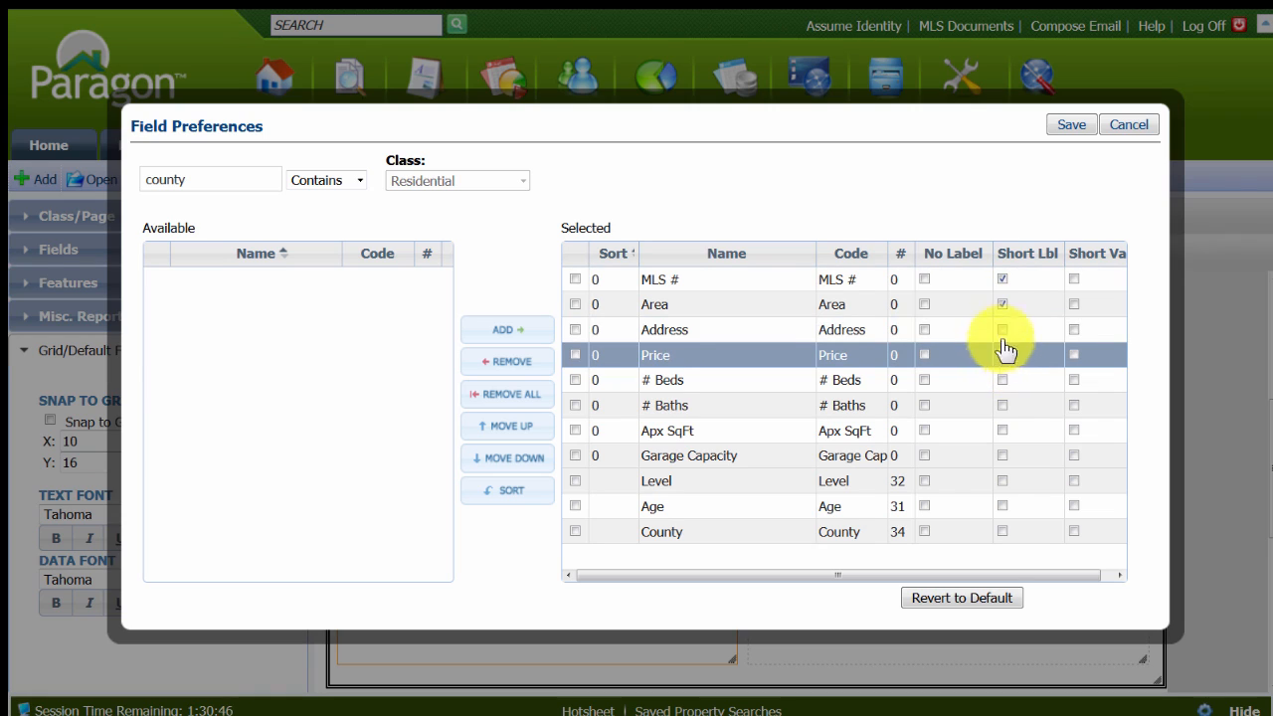
pyautogui.click(1001, 329)
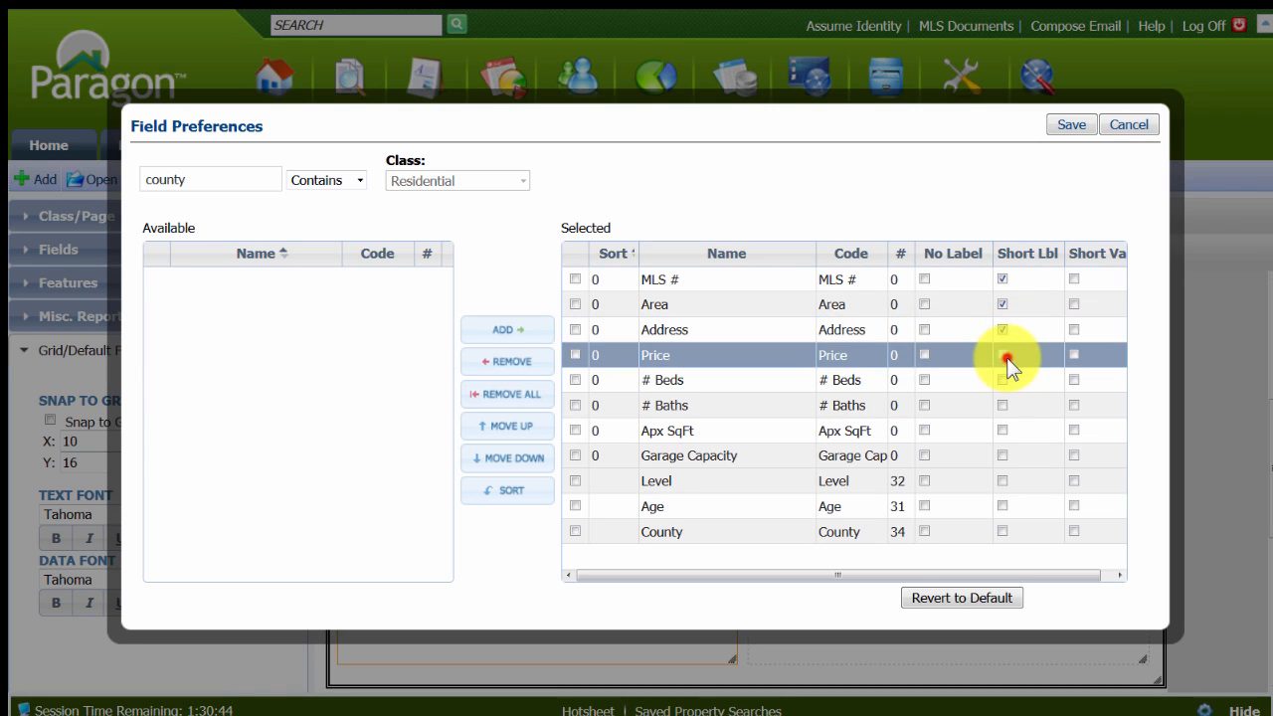
pyautogui.click(1003, 355)
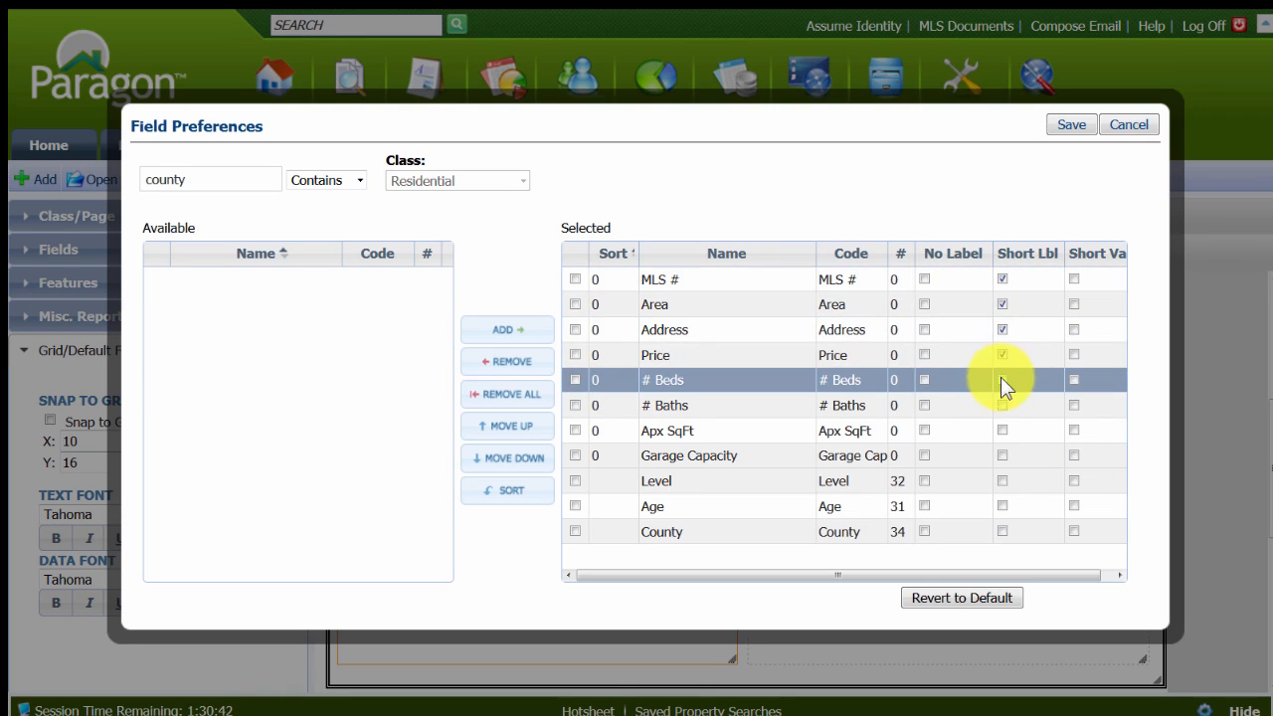
pyautogui.click(1001, 380)
pyautogui.click(1001, 405)
pyautogui.click(1002, 430)
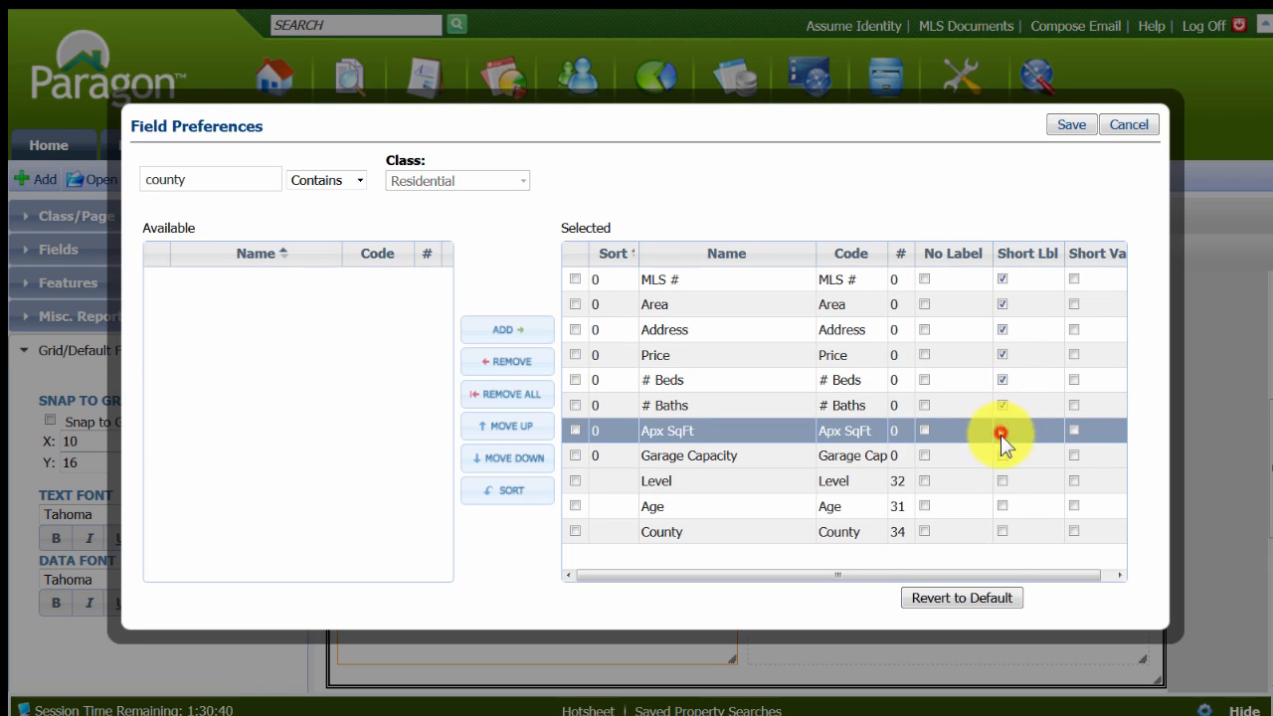
pyautogui.click(1002, 456)
pyautogui.click(1002, 480)
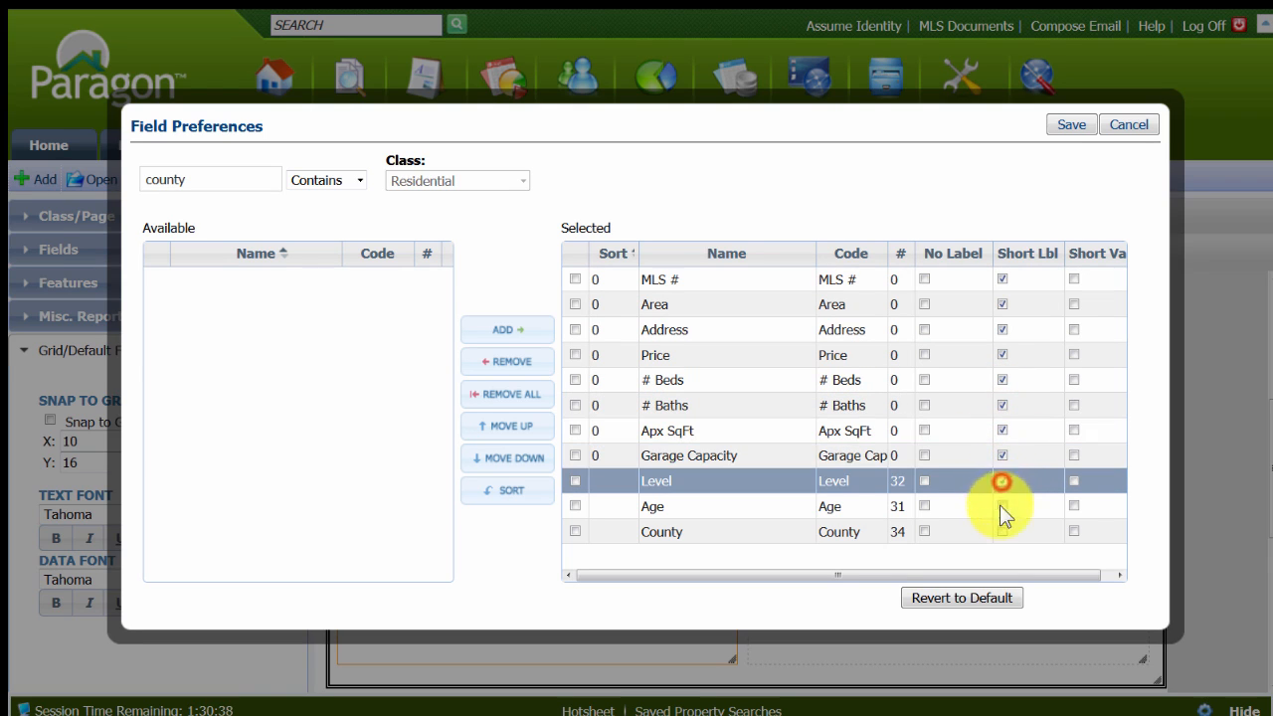
pyautogui.click(1001, 506)
pyautogui.click(1002, 531)
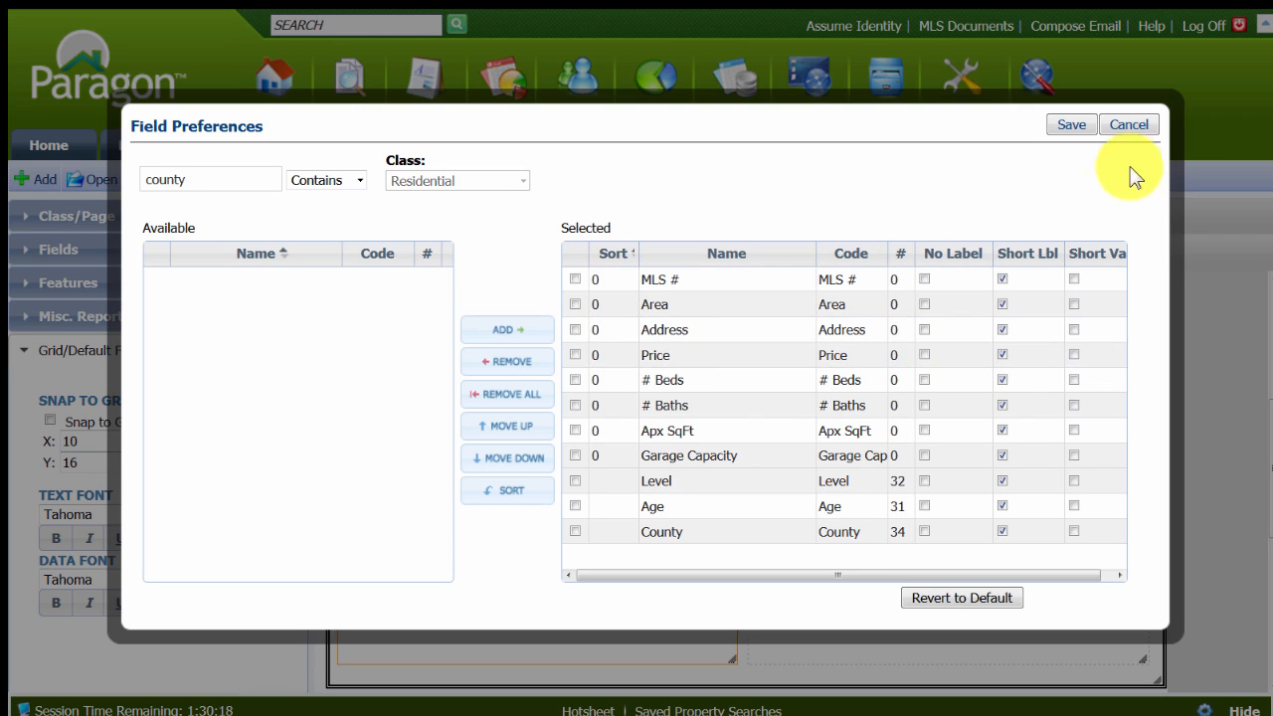
pyautogui.click(1071, 125)
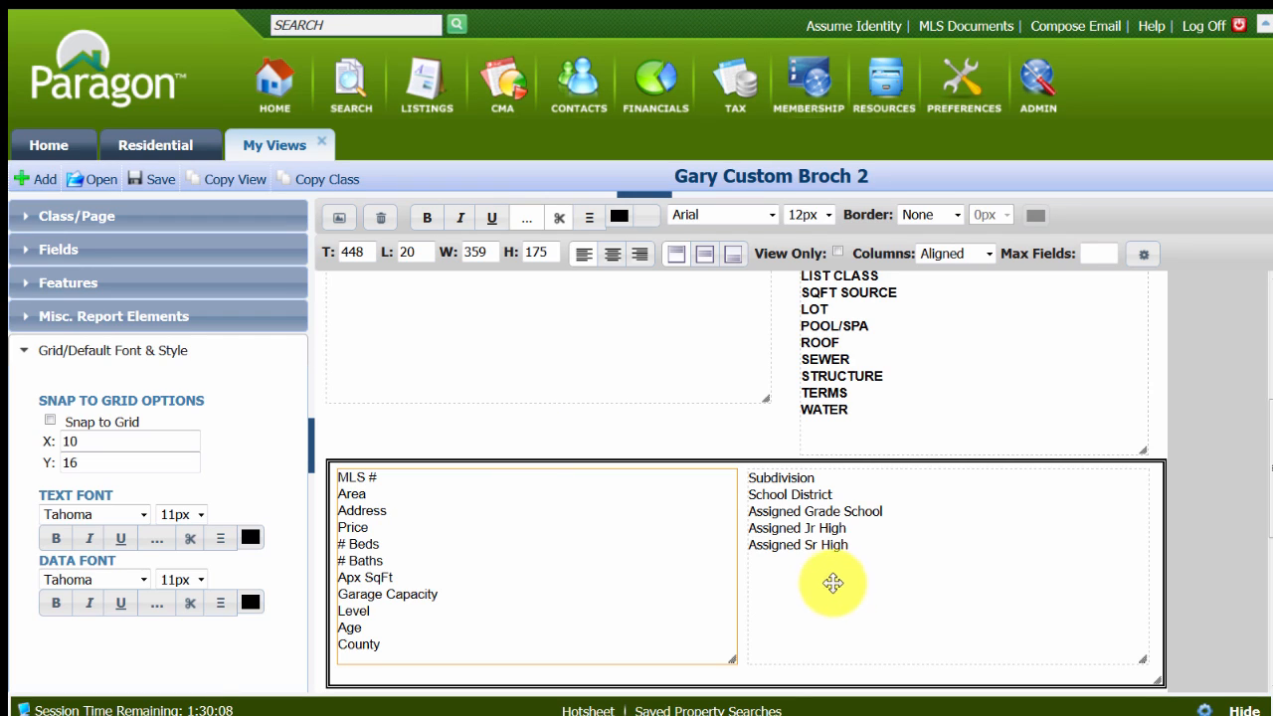
# Make the text of both boxed field blocks, starting with MLS # and Subdivision, bold and save the layout.
pyautogui.click(782, 481)
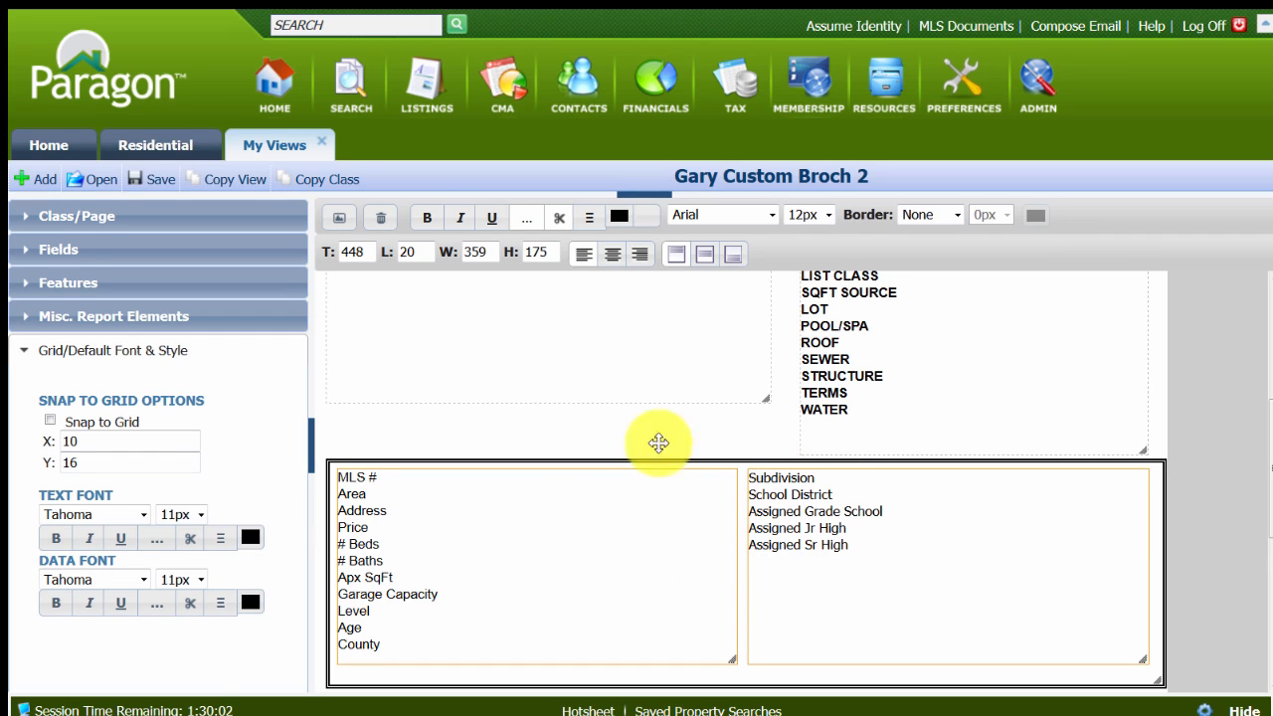
pyautogui.click(428, 219)
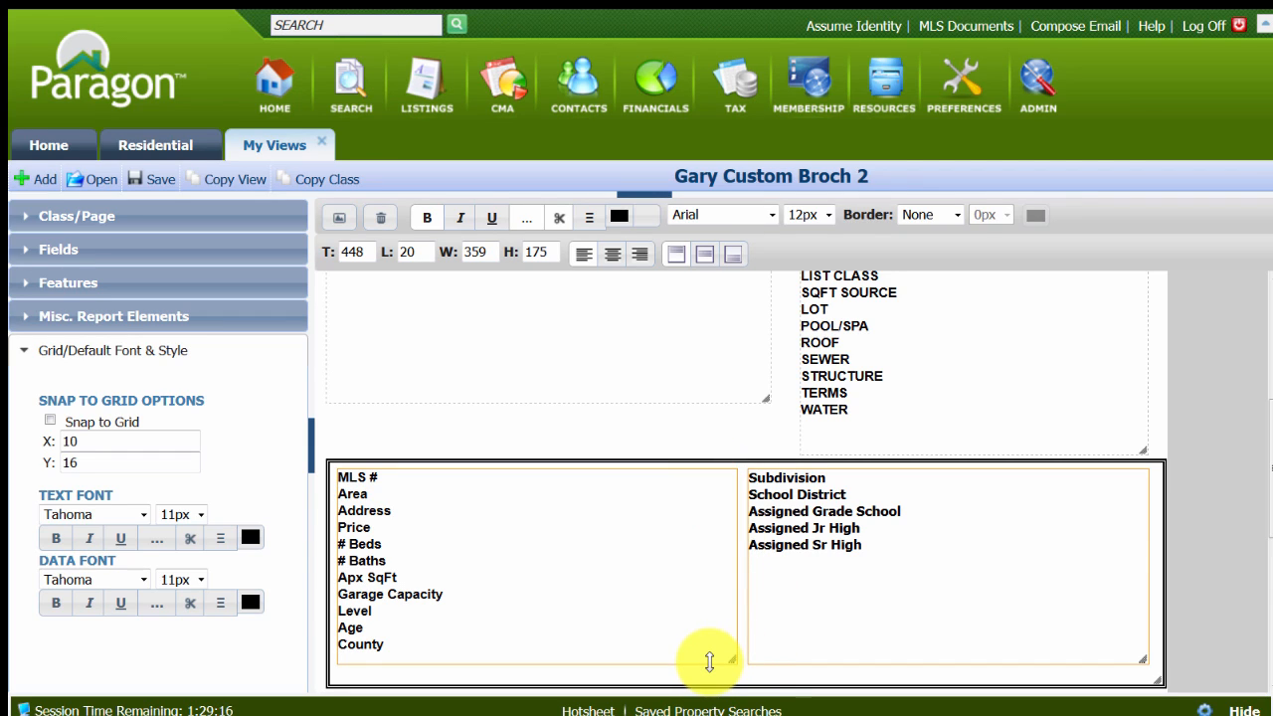
pyautogui.click(162, 187)
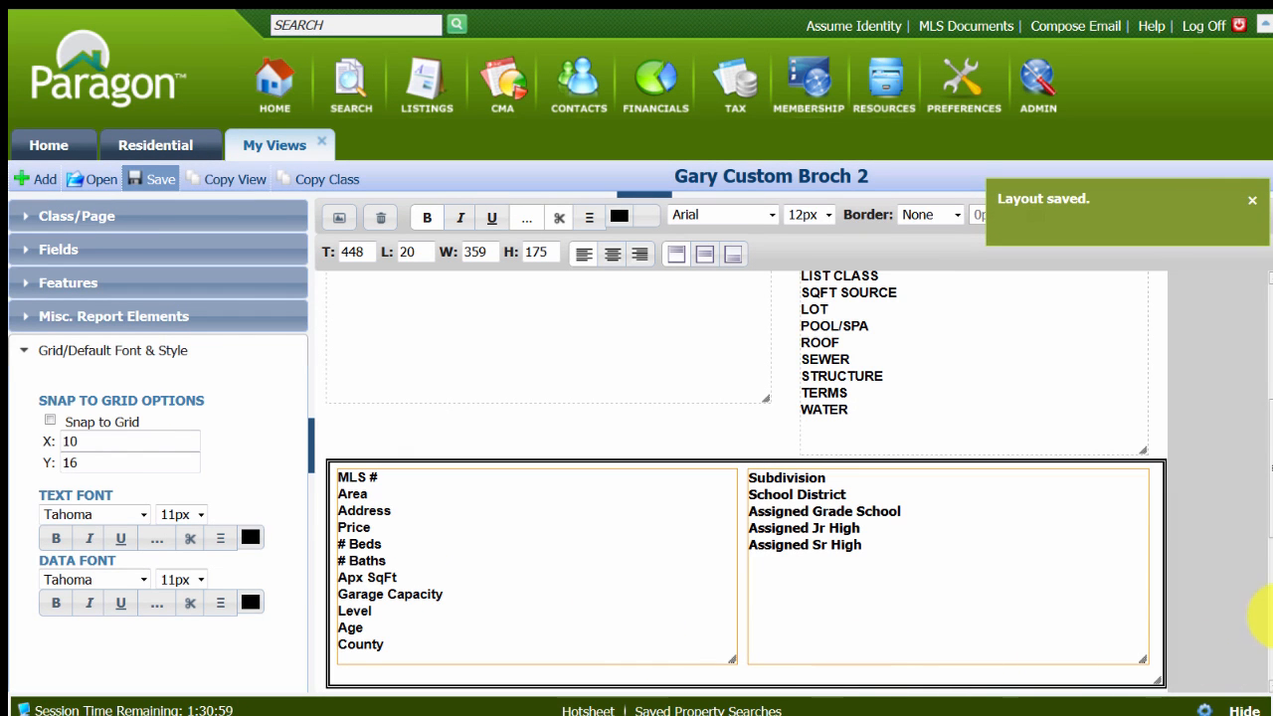
# Replace the first header line's text with "Open House" and save the layout.
pyautogui.moveTo(1267, 516); pyautogui.dragTo(1265, 370)
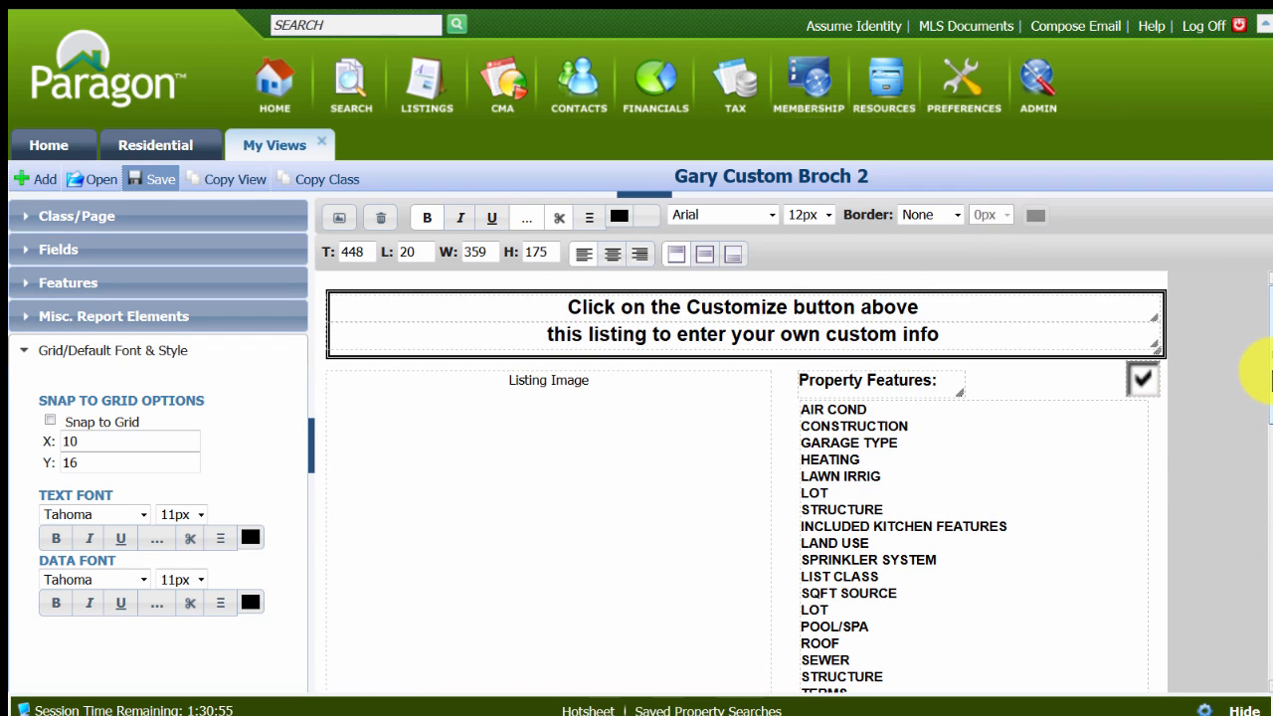
pyautogui.click(658, 309)
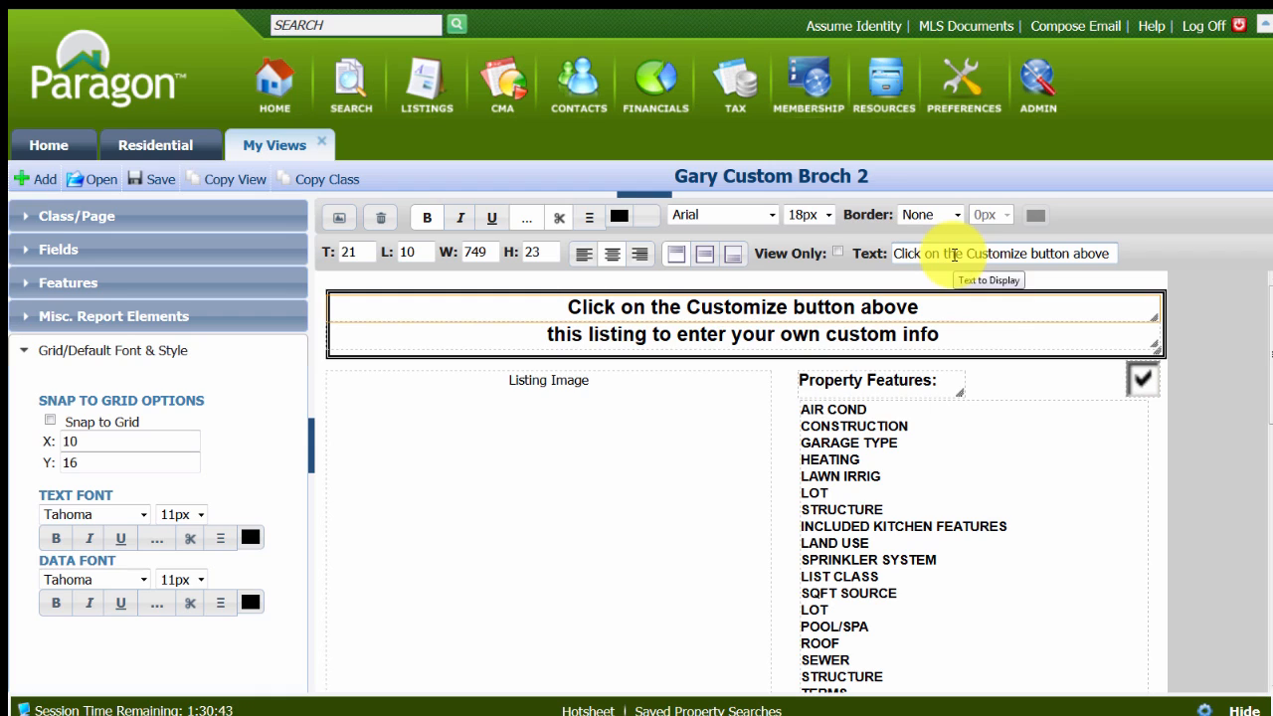
pyautogui.press('End')
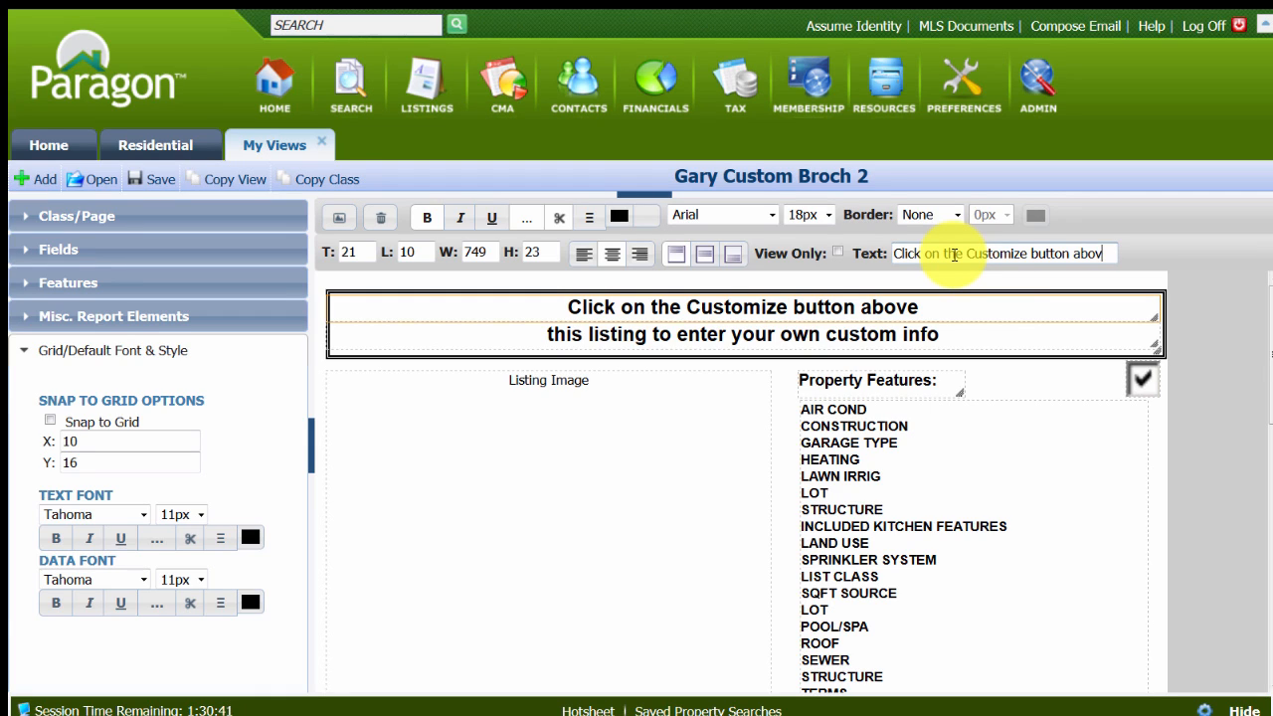
pyautogui.press('BackSpace')
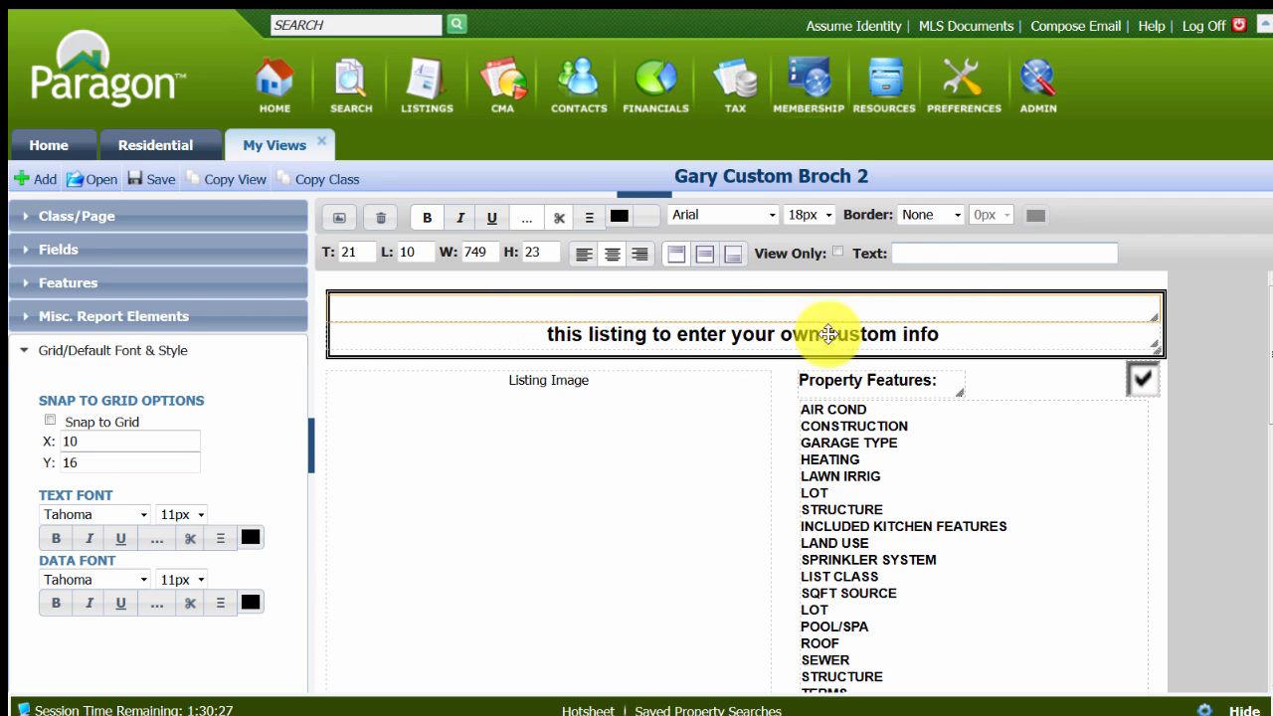
pyautogui.click(907, 253)
pyautogui.write('Open')
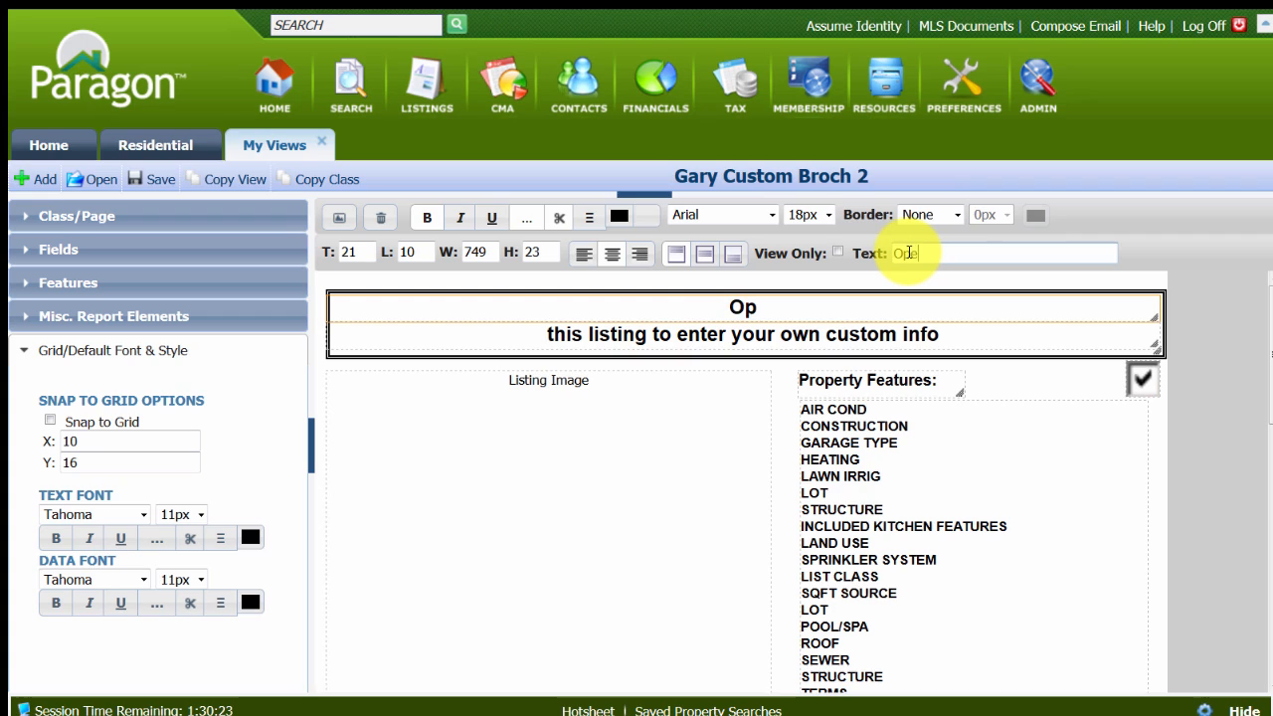
pyautogui.write('Hou')
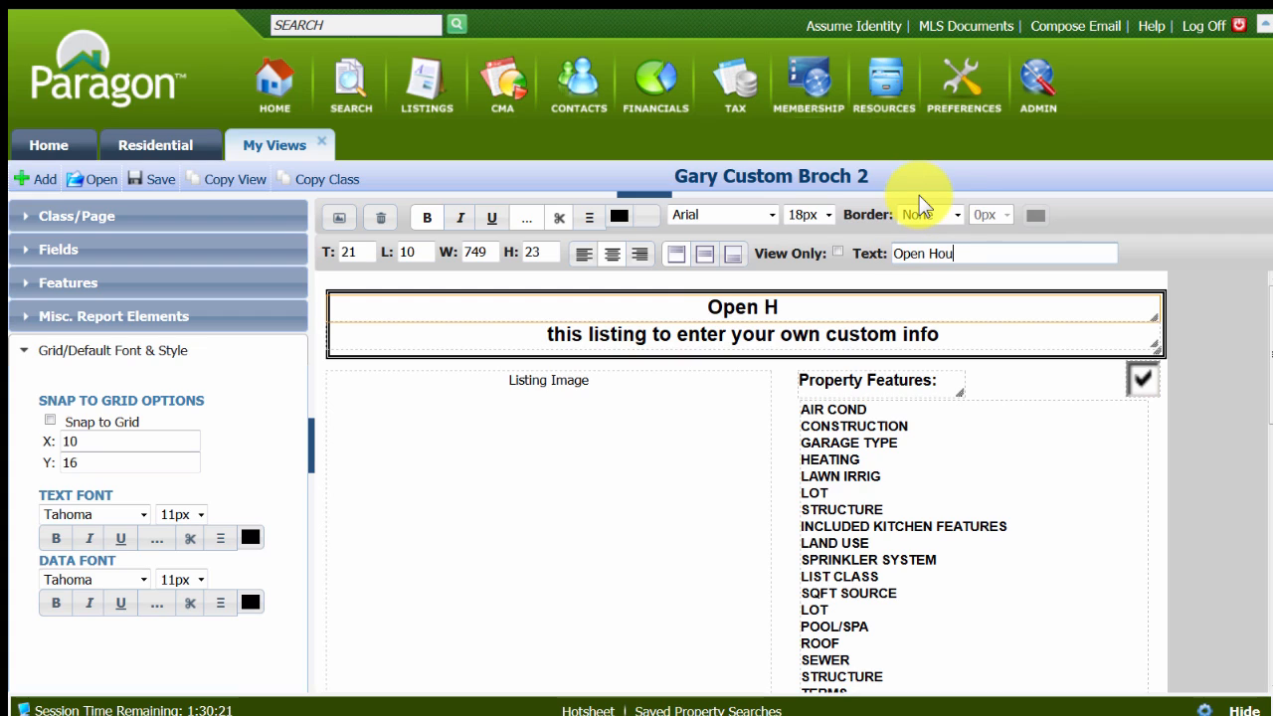
pyautogui.write('se Brouch==')
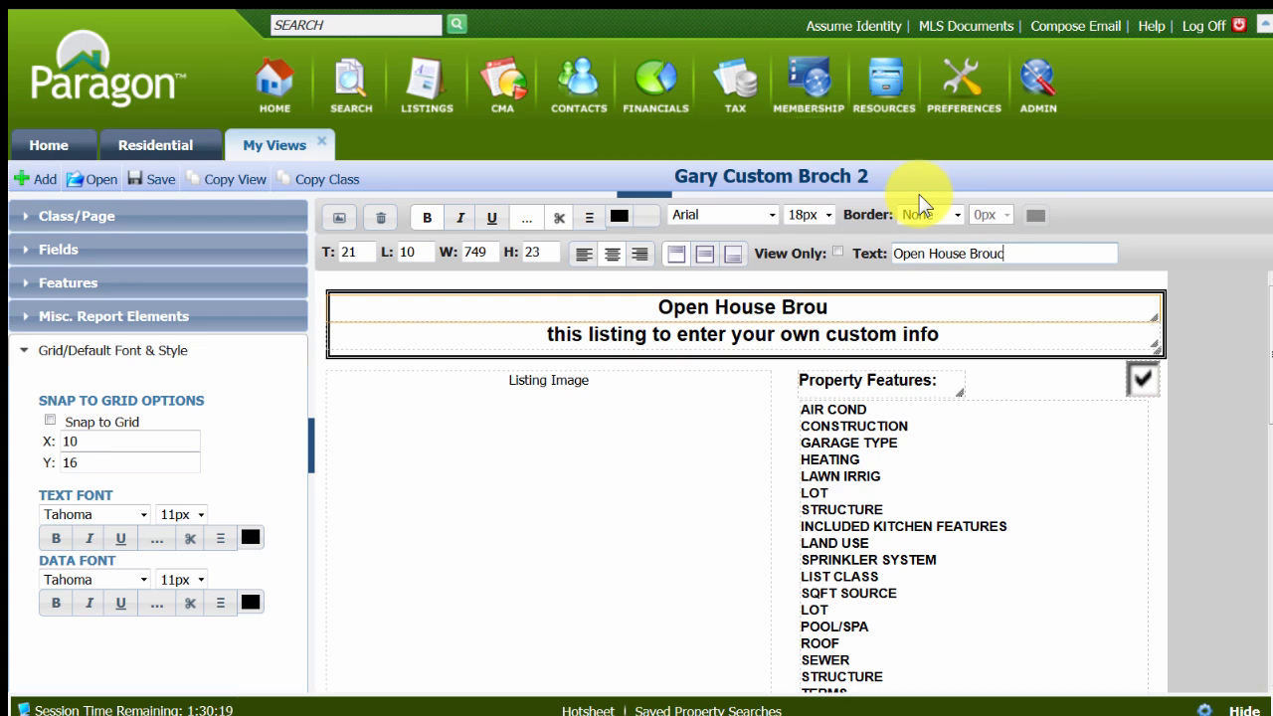
pyautogui.press('BackSpace')
pyautogui.press('BackSpace')
pyautogui.press('BackSpace')
pyautogui.press('BackSpace')
pyautogui.press('BackSpace')
pyautogui.press('BackSpace')
pyautogui.press('BackSpace')
pyautogui.press('BackSpace')
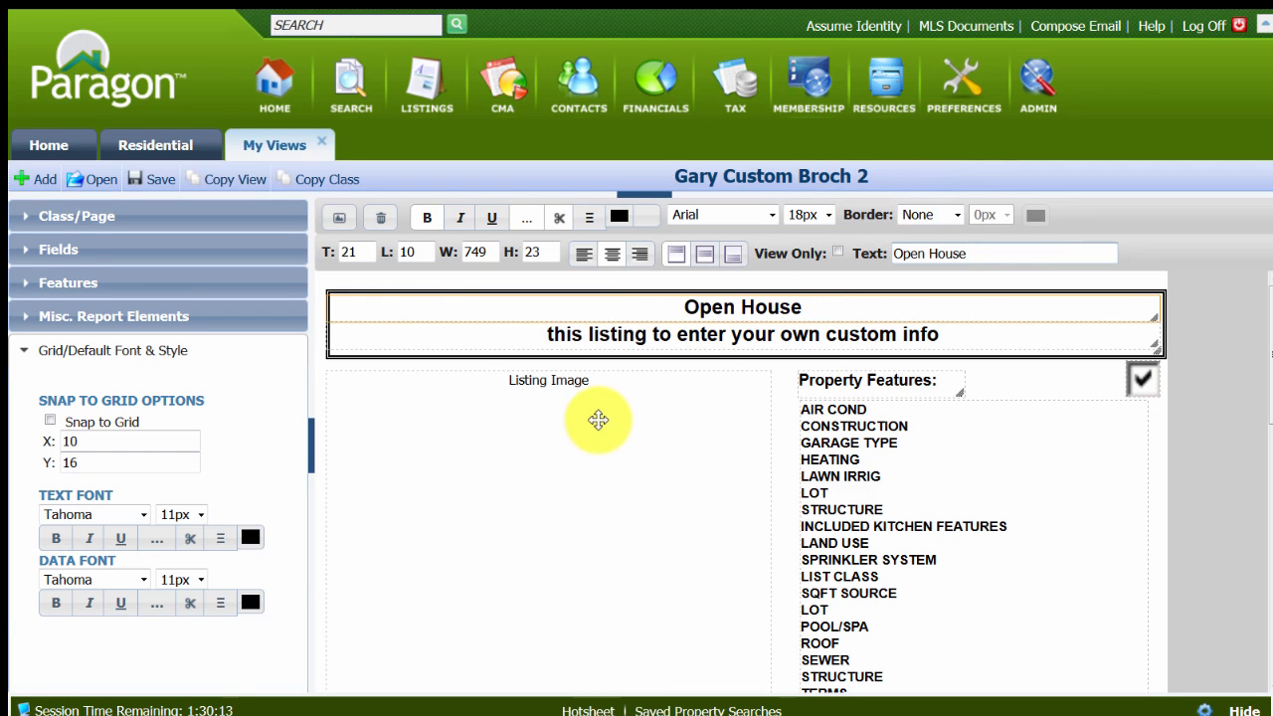
pyautogui.click(159, 187)
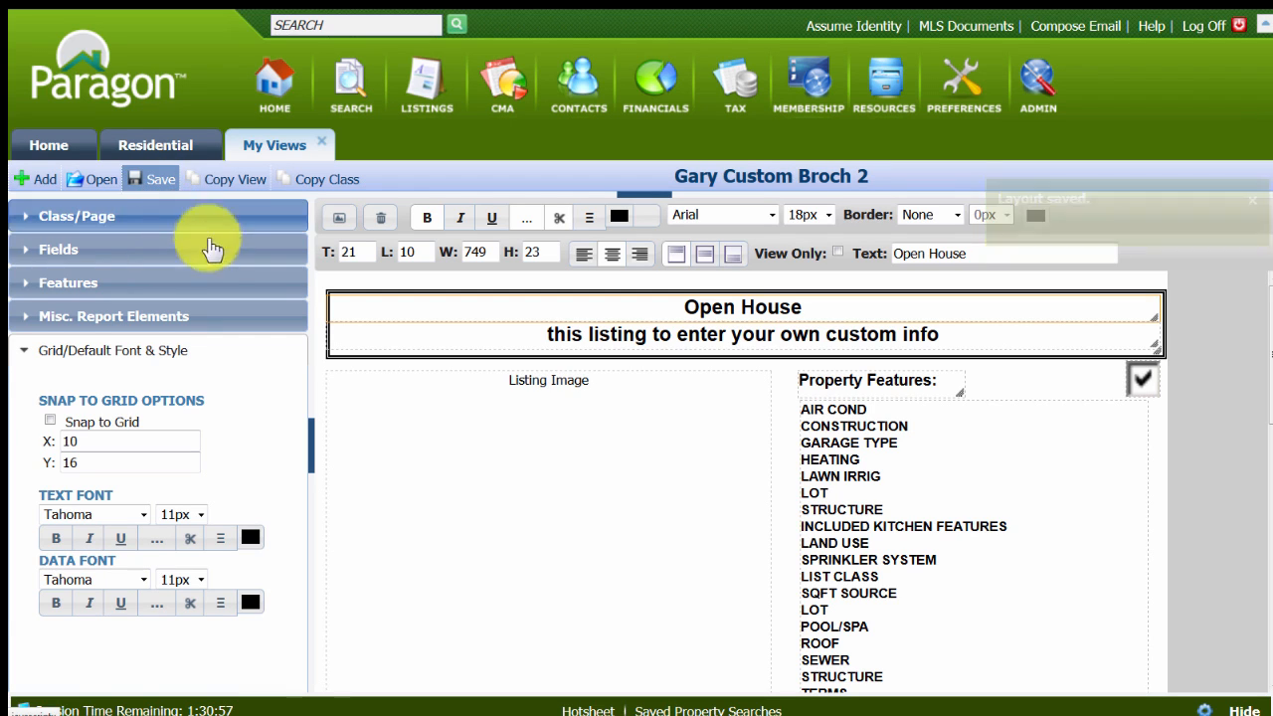
# Delete the four placeholder text lines Enter, Custom, Contact and Information between the agent image and office logo.
pyautogui.moveTo(1271, 342); pyautogui.dragTo(1272, 478)
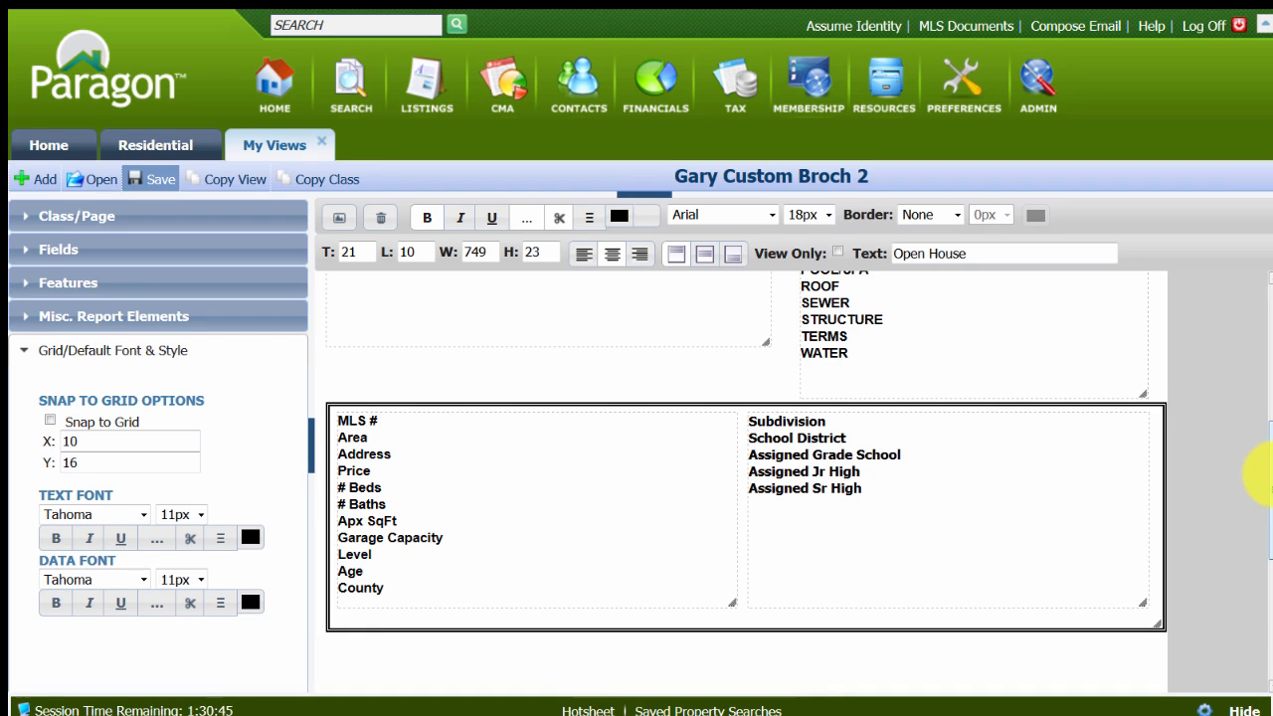
pyautogui.scroll(-3, 1263, 471)
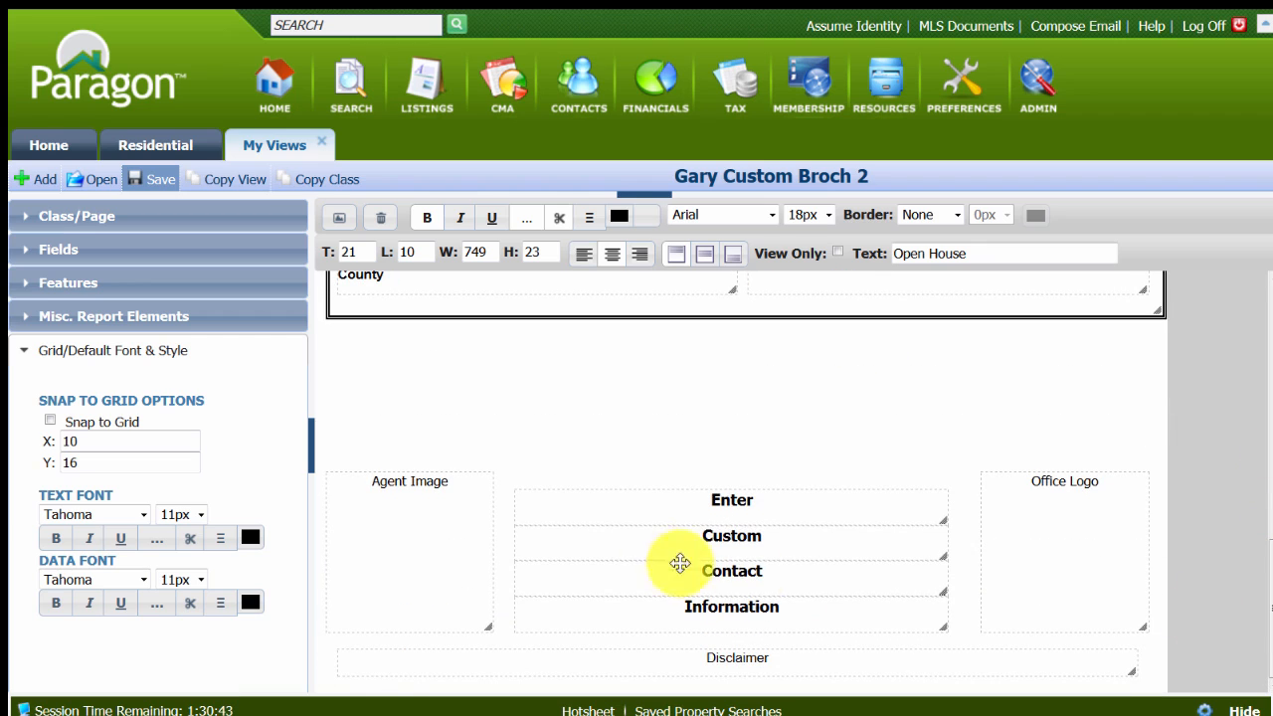
pyautogui.click(642, 505)
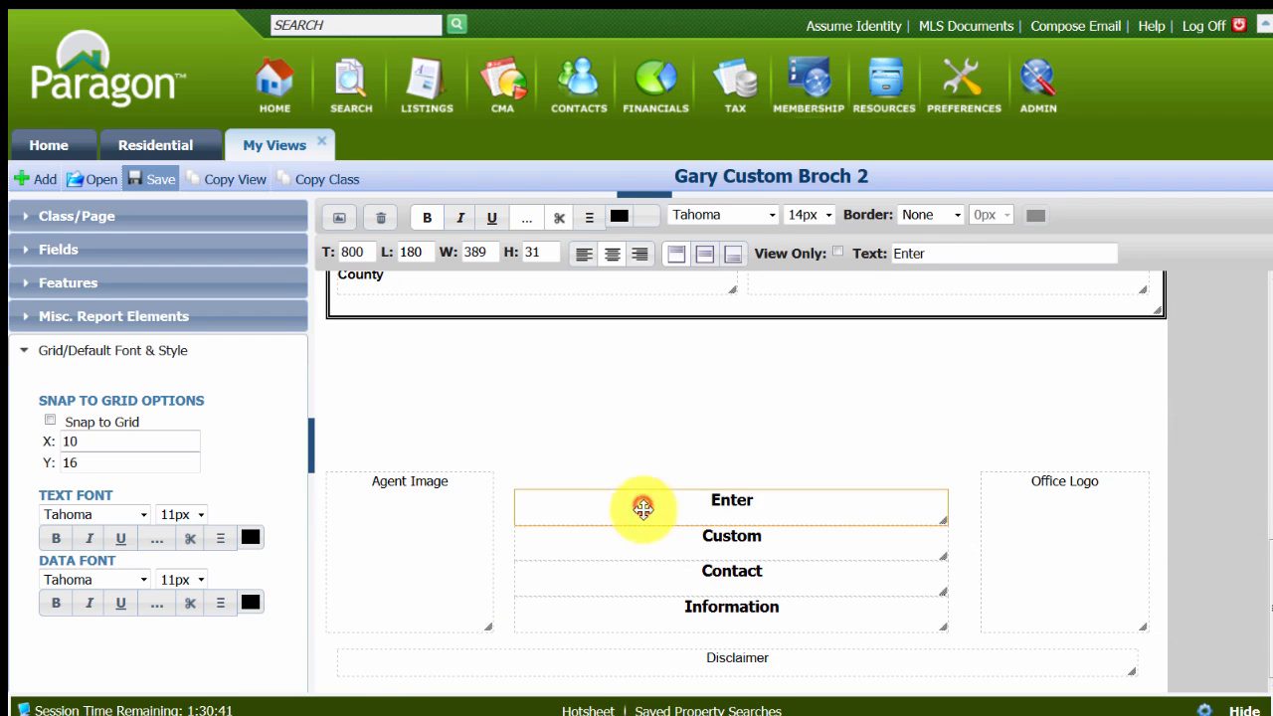
pyautogui.keyDown('ctrl'); pyautogui.click(653, 543); pyautogui.keyUp('ctrl')
pyautogui.keyDown('ctrl'); pyautogui.click(662, 578); pyautogui.keyUp('ctrl')
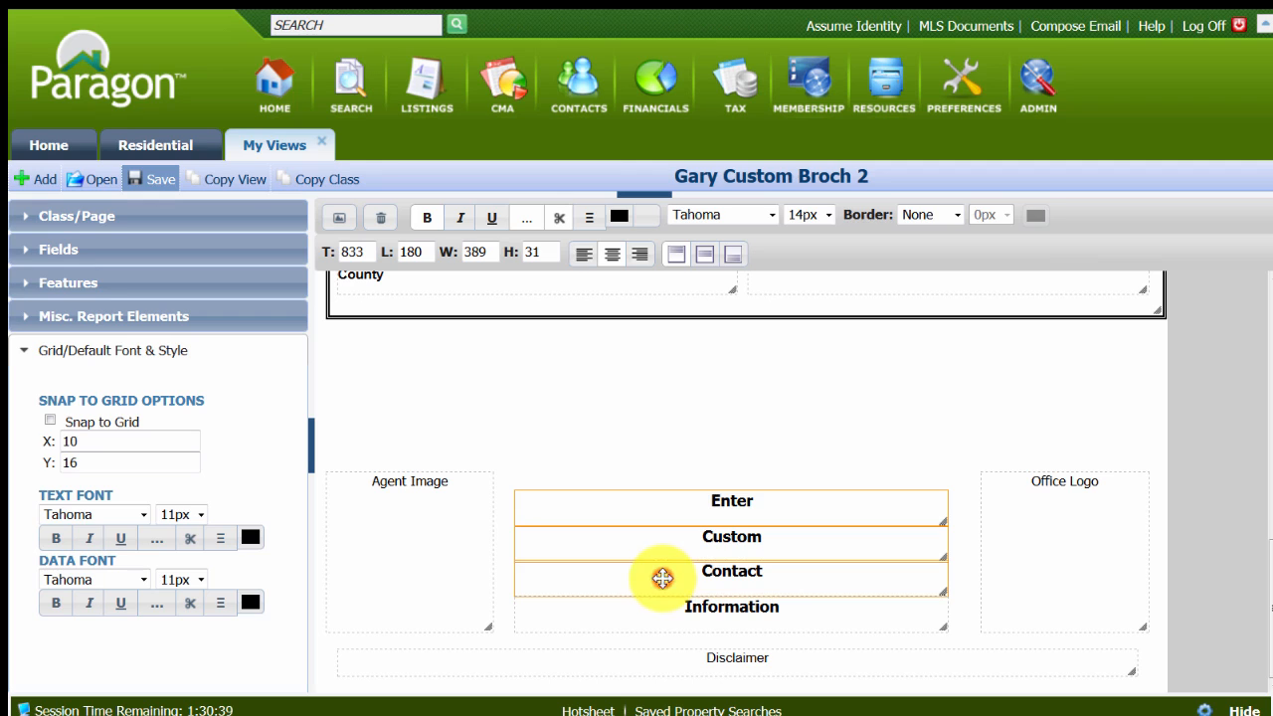
pyautogui.keyDown('ctrl'); pyautogui.click(673, 617); pyautogui.keyUp('ctrl')
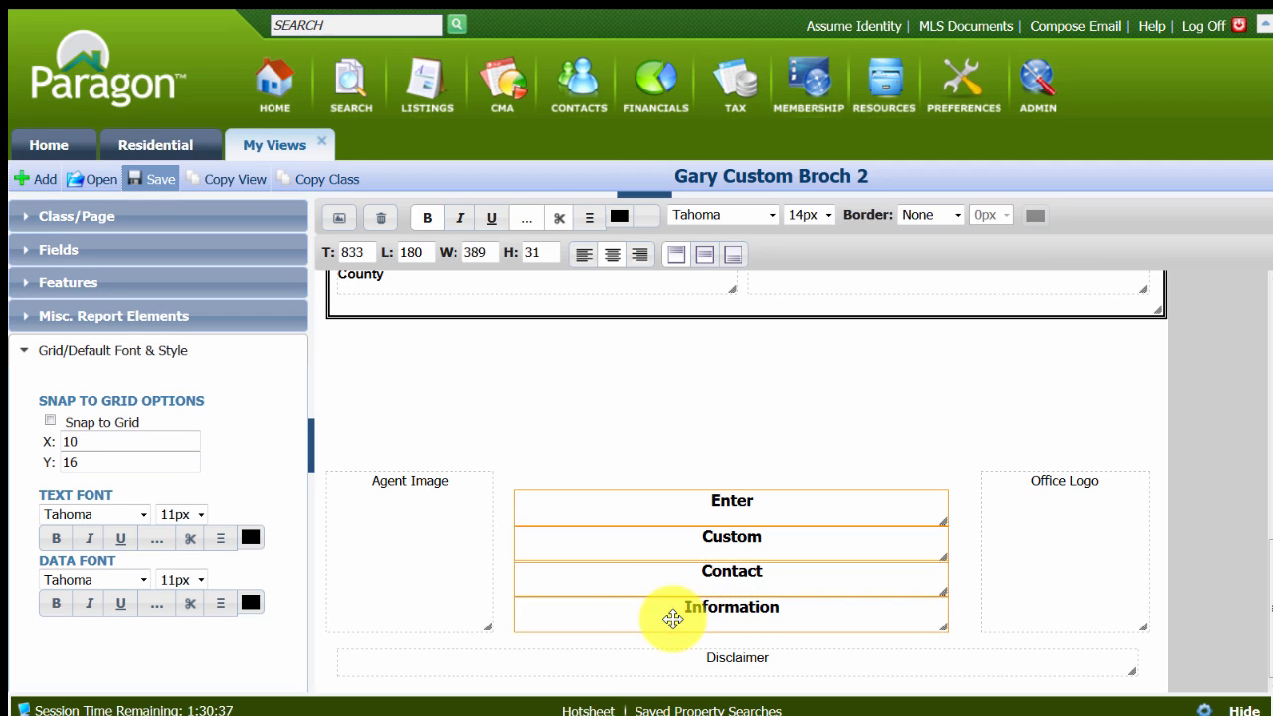
pyautogui.click(384, 223)
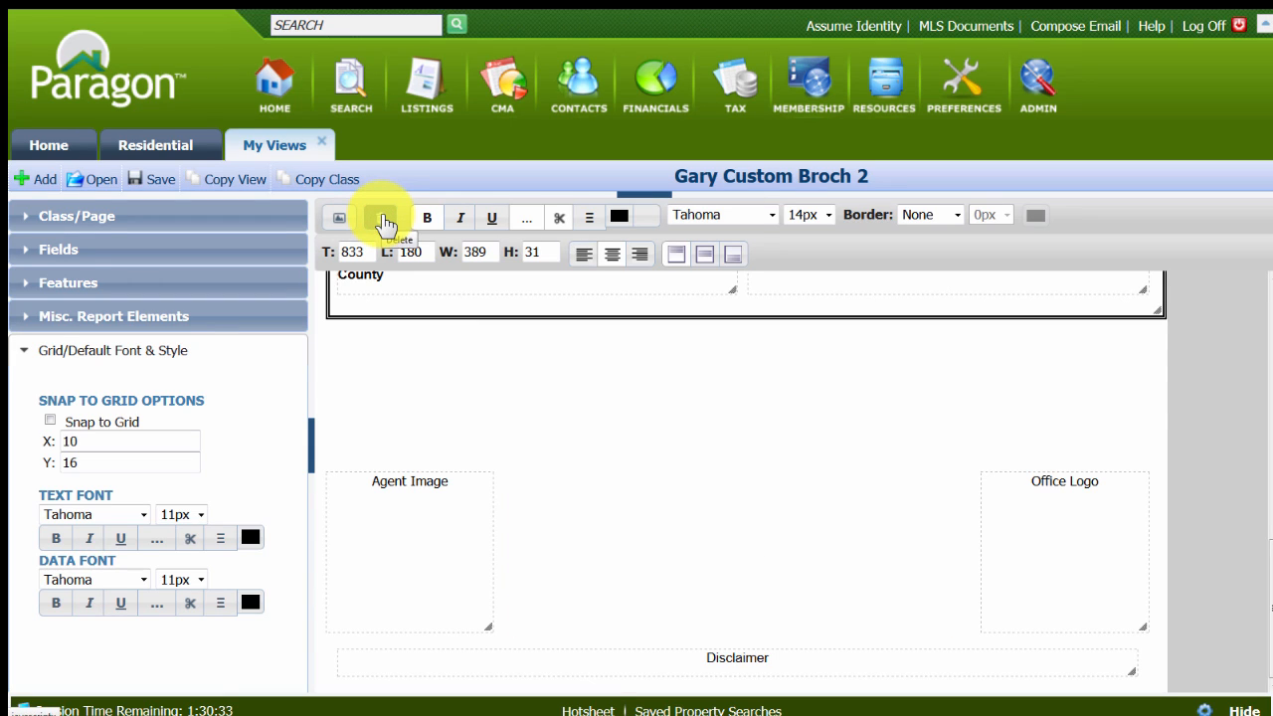
# Add a Field Prefs Section between the agent image and office logo, about 415 wide and 149 high.
pyautogui.click(51, 317)
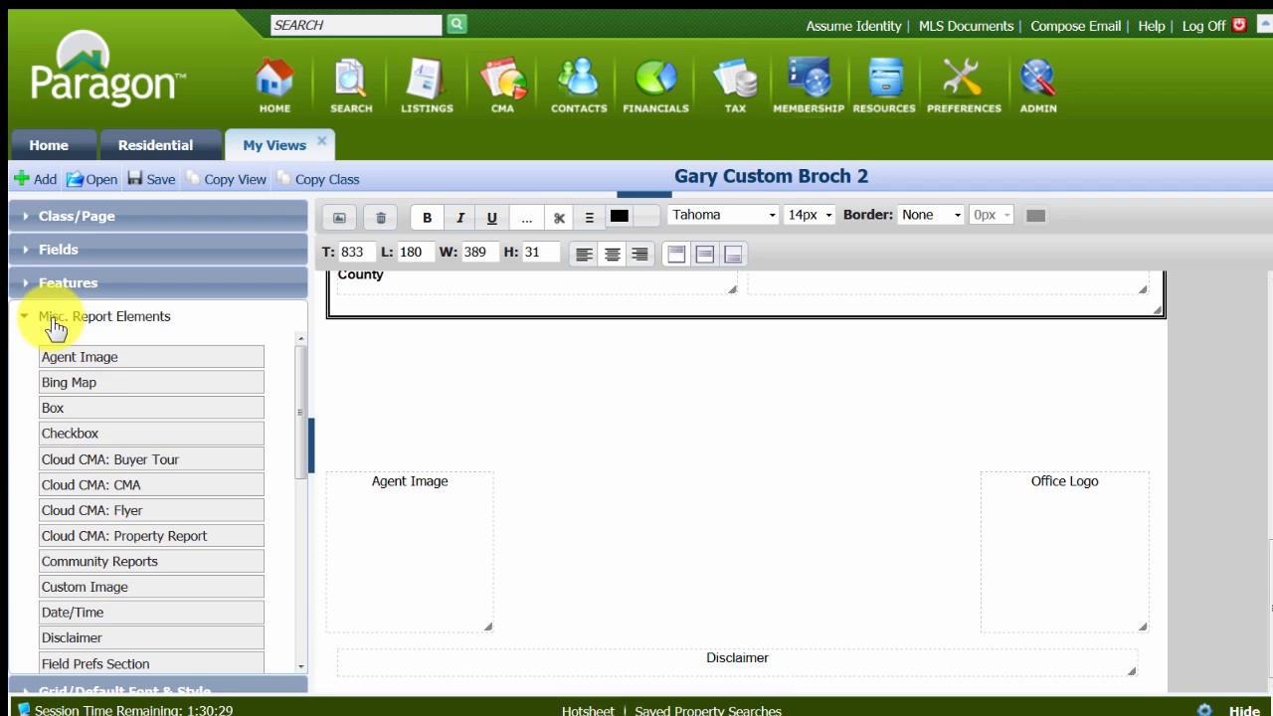
pyautogui.scroll(-2, 136, 562)
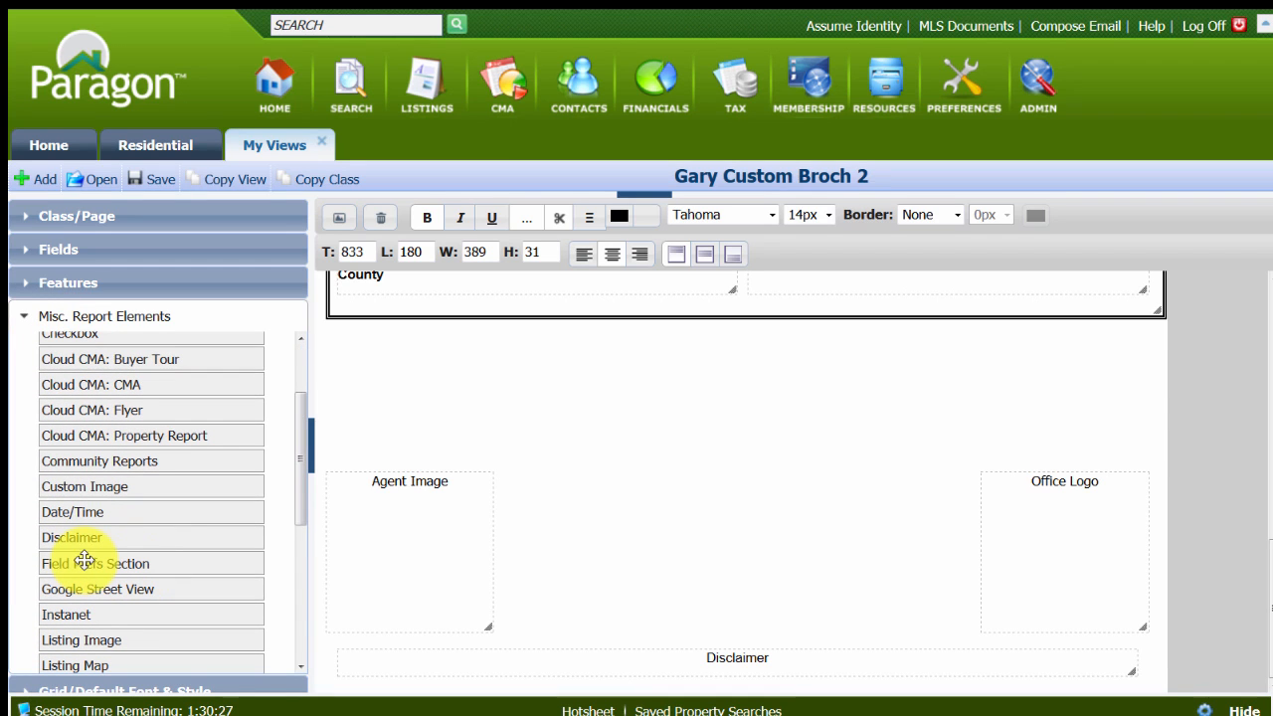
pyautogui.moveTo(83, 566); pyautogui.dragTo(554, 483)
pyautogui.click(555, 502)
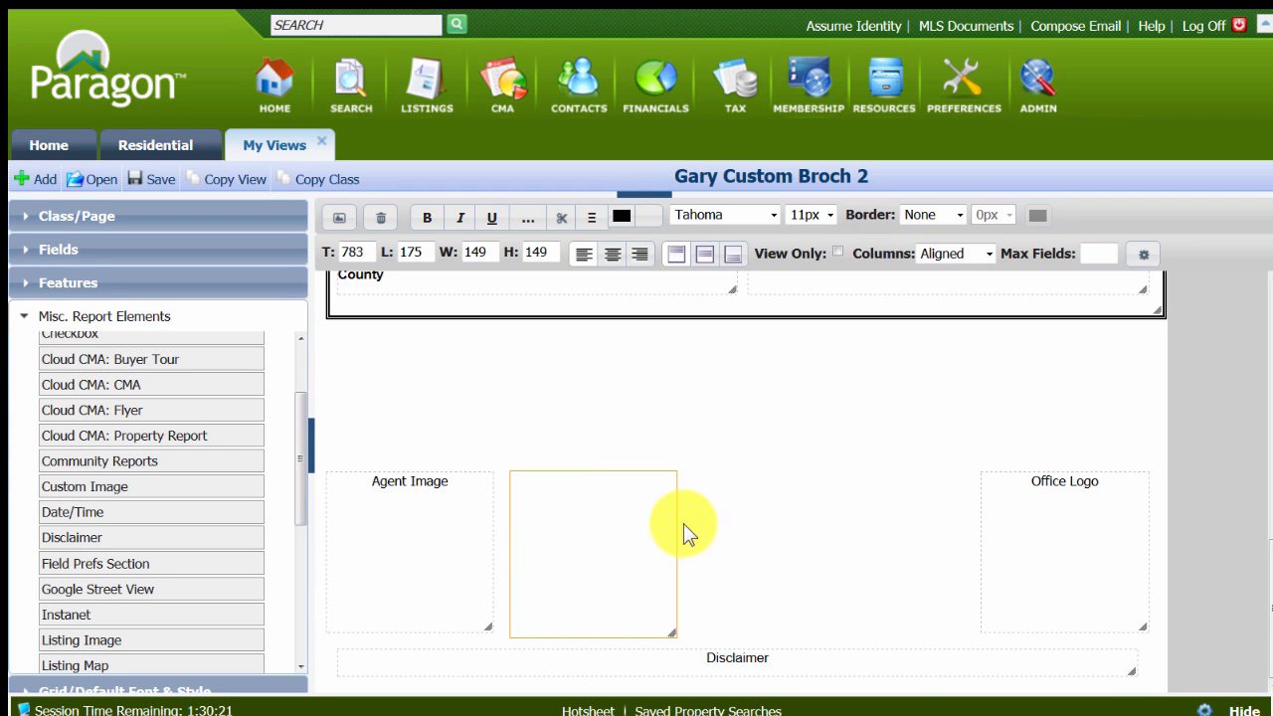
pyautogui.moveTo(678, 520); pyautogui.dragTo(968, 535)
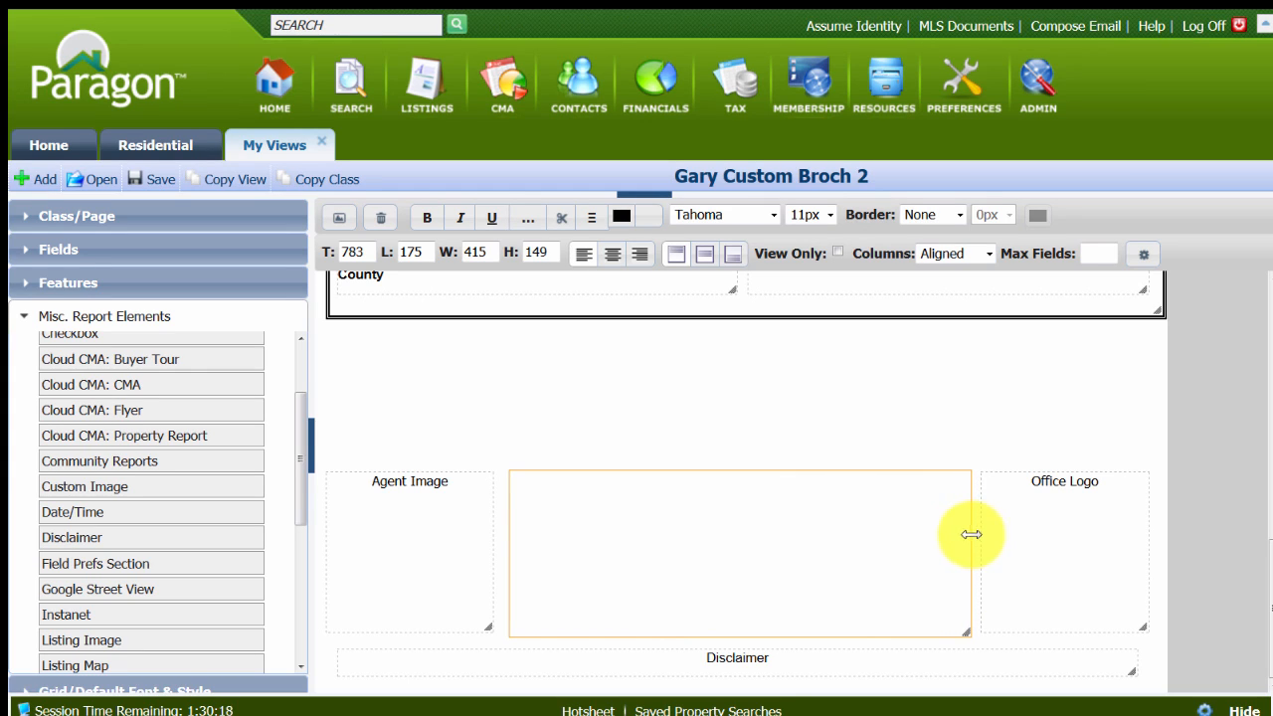
# Centre the text of the new field section and set its font size to 20px.
pyautogui.click(726, 541)
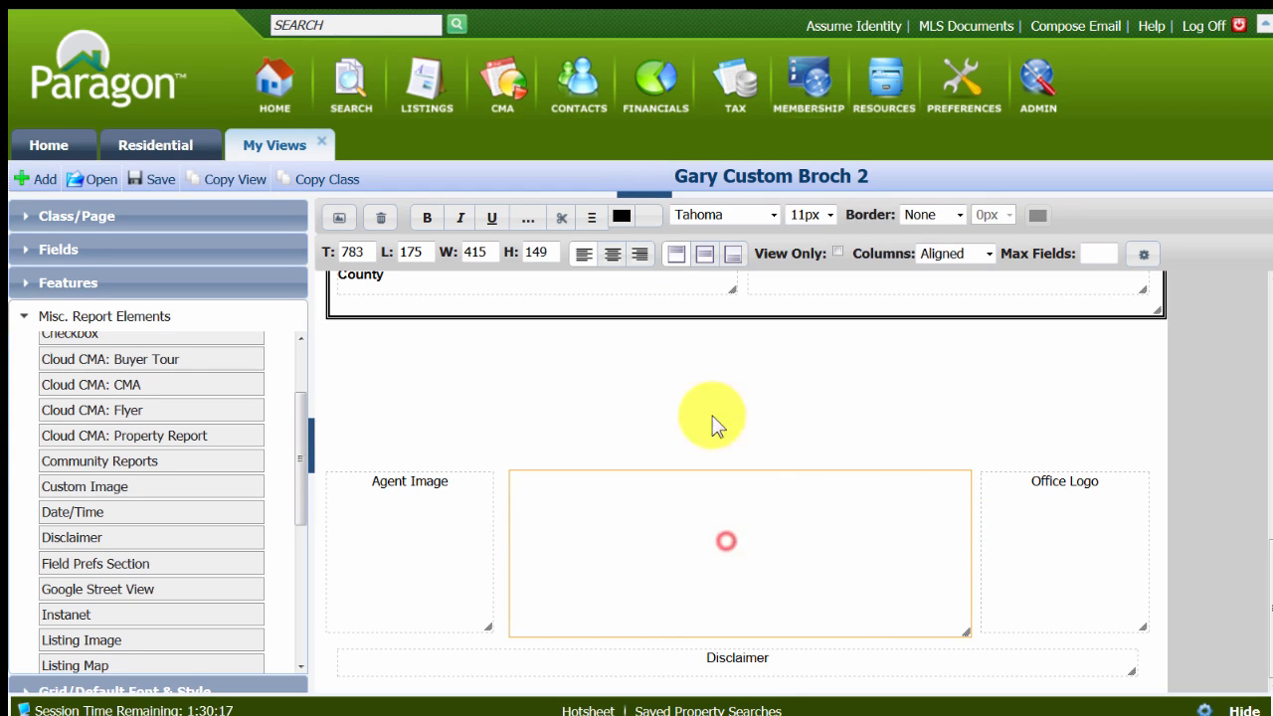
pyautogui.click(613, 256)
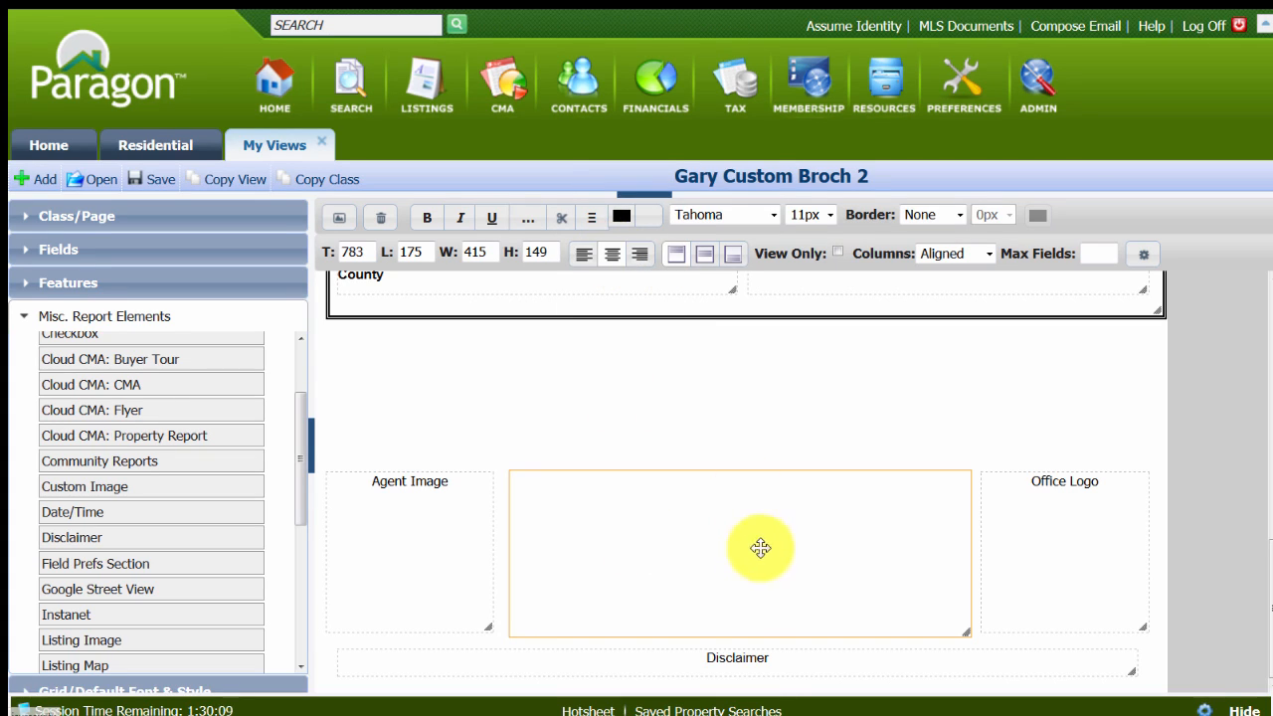
pyautogui.click(830, 214)
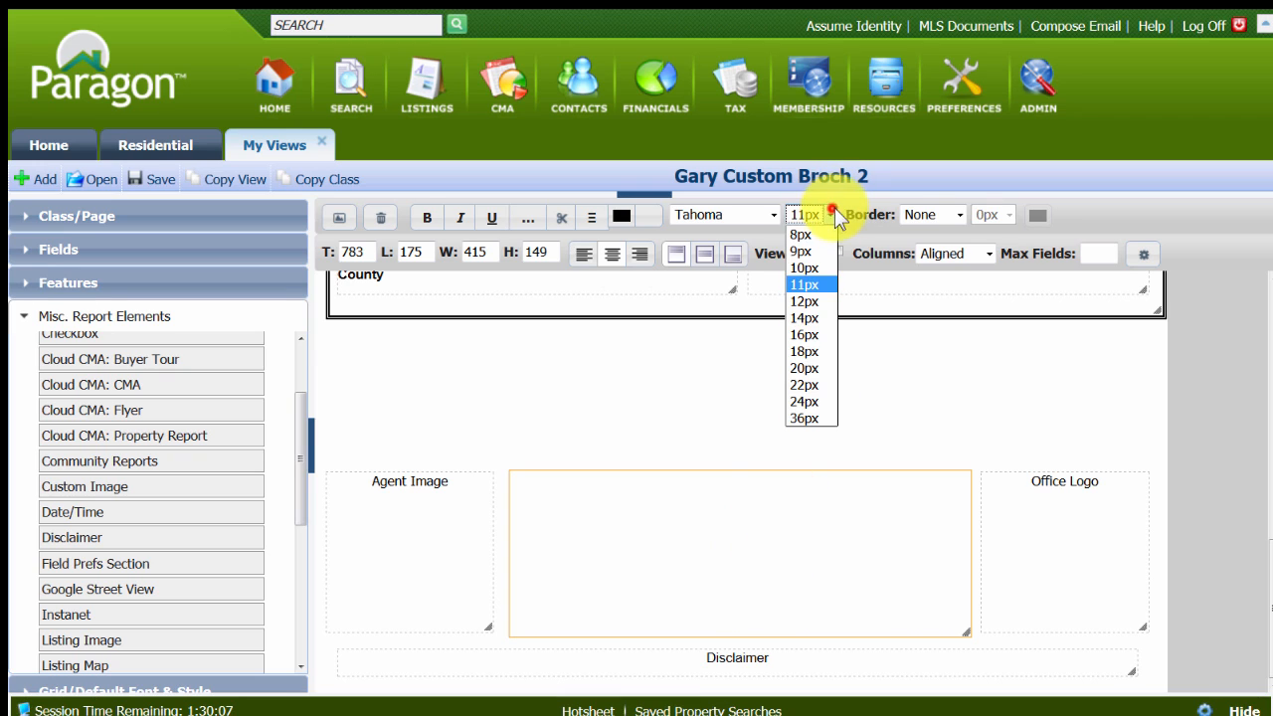
pyautogui.click(812, 367)
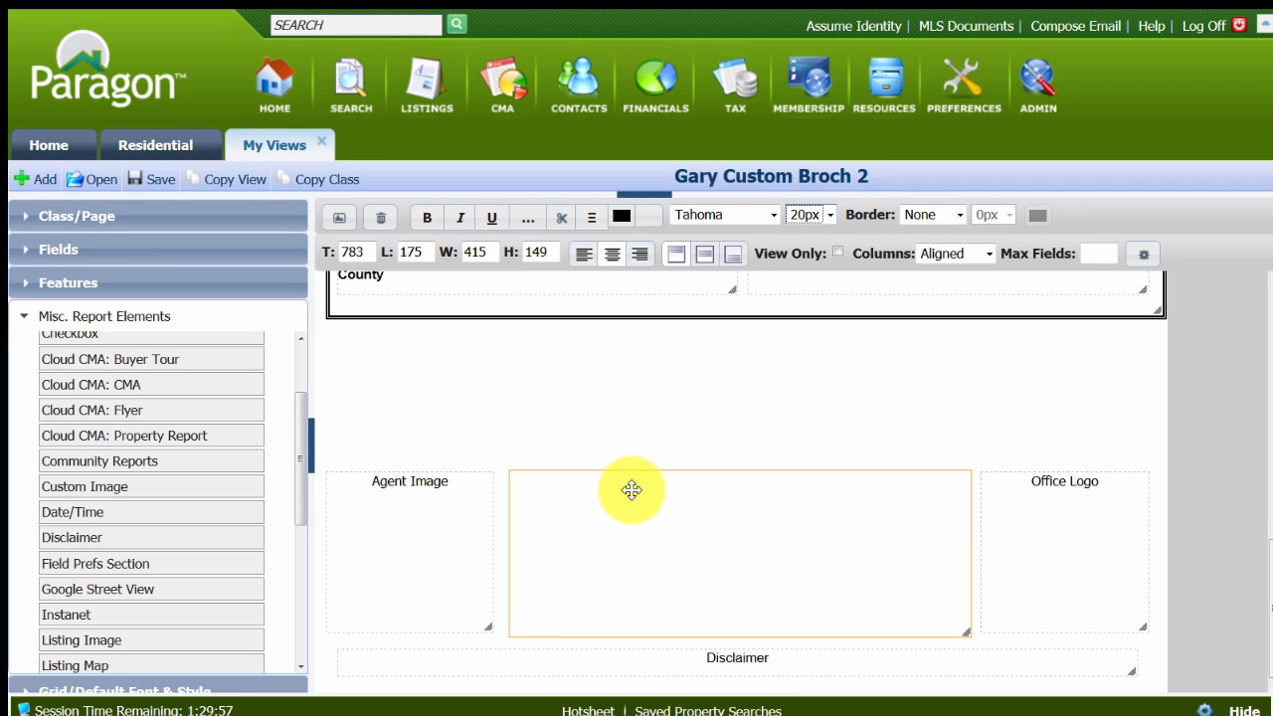
# In the new section's field preferences, filter available fields by "my" and add My Info 9 - Agent Name and Phone Number.
pyautogui.doubleClick(676, 524)
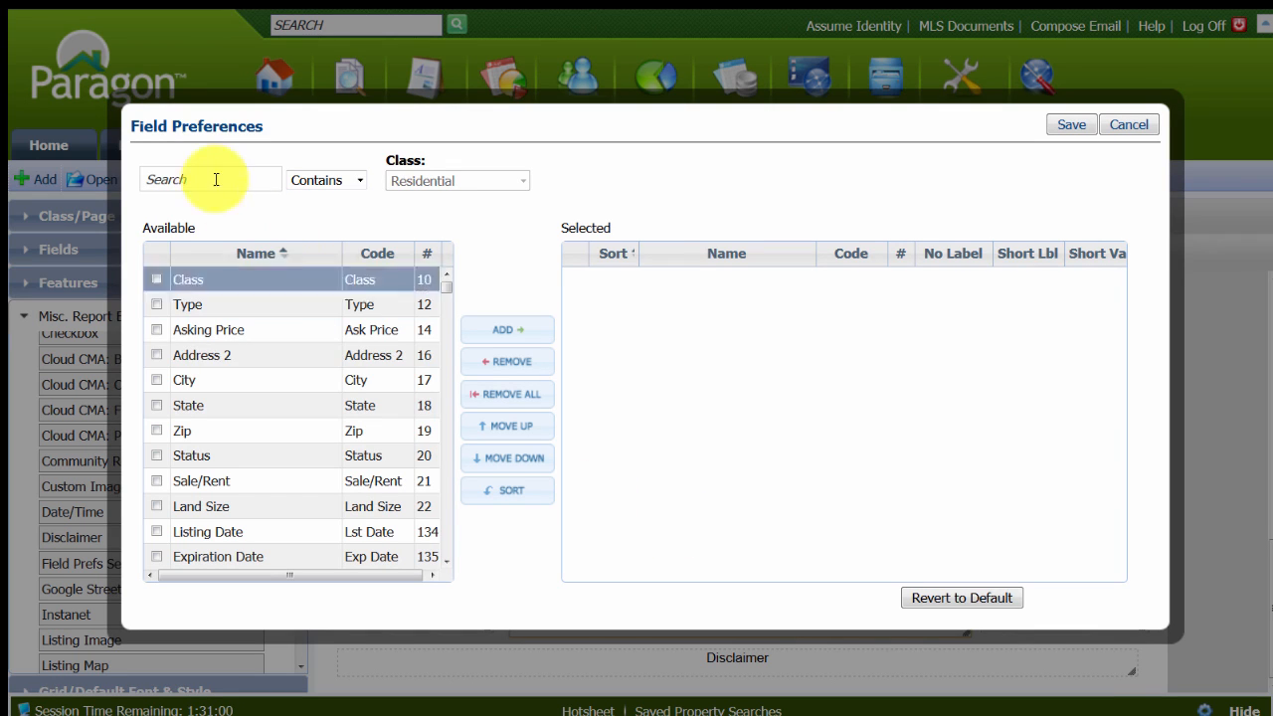
pyautogui.click(187, 179)
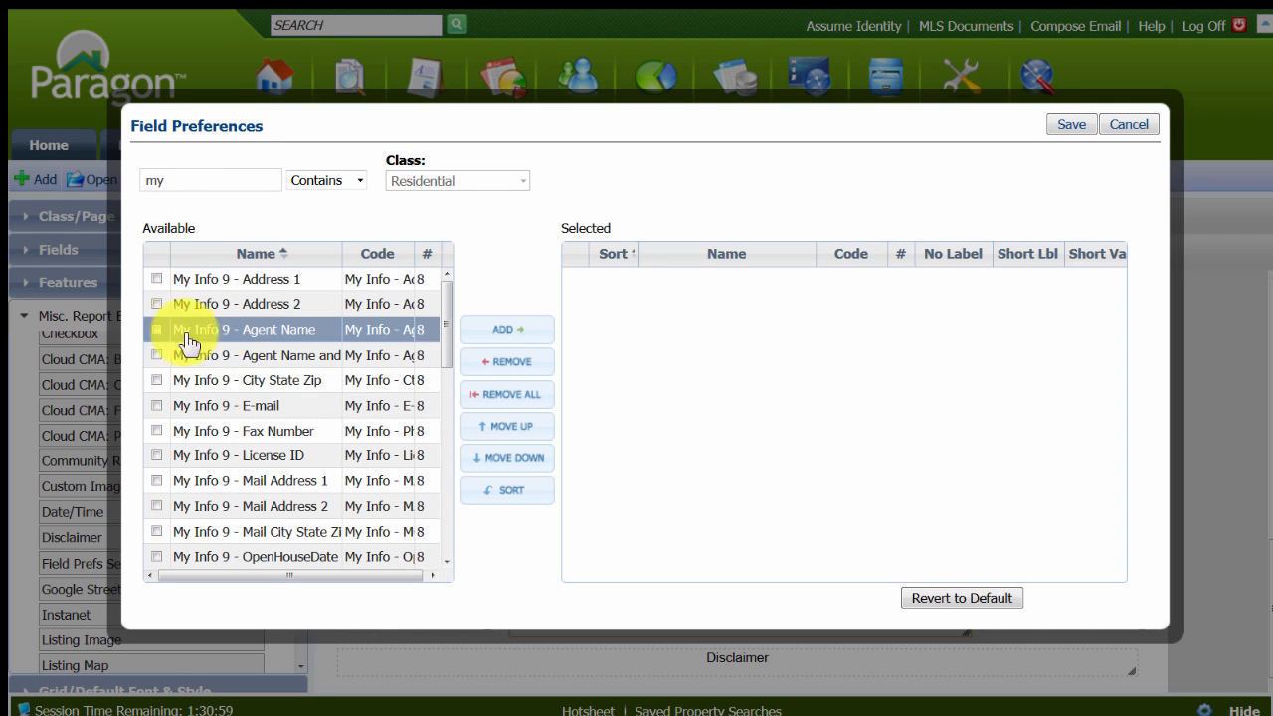
pyautogui.click(152, 330)
pyautogui.click(527, 336)
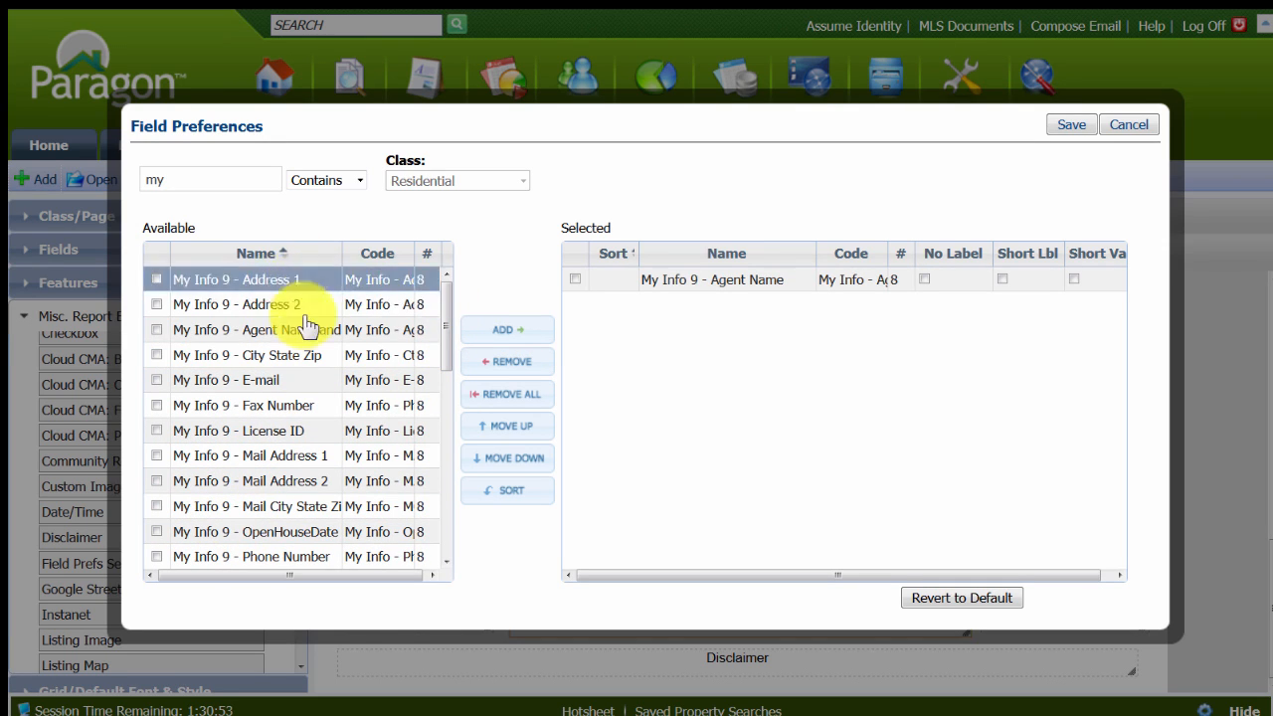
pyautogui.scroll(-1, 313, 446)
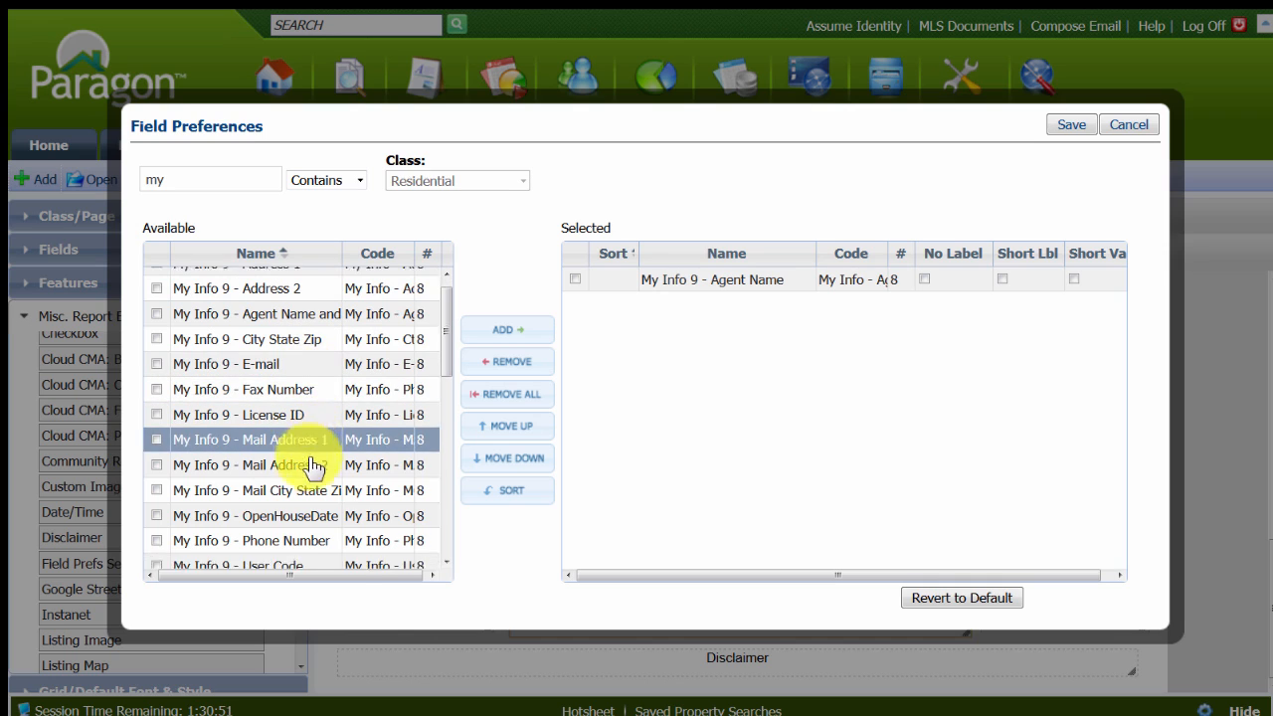
pyautogui.click(157, 523)
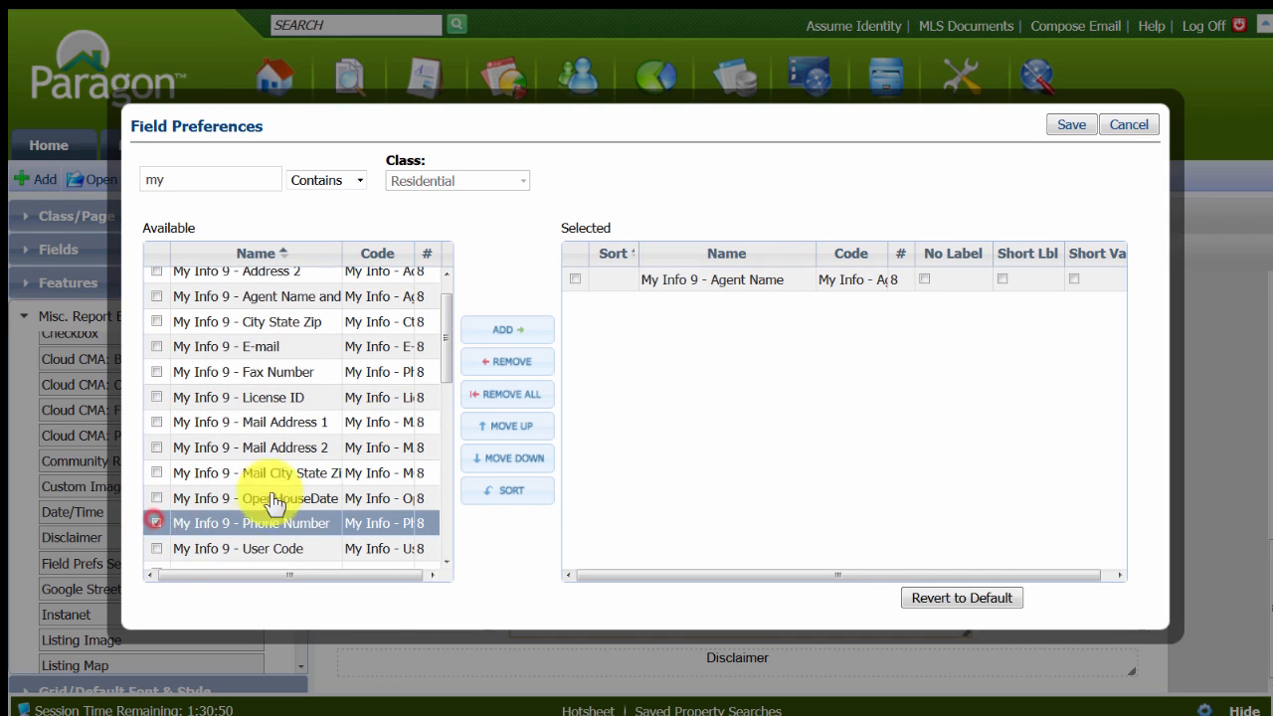
pyautogui.click(507, 328)
# Add the My Info 9 - E-mail and My Info 9 - Web Page fields to the section's selected fields.
pyautogui.scroll(1, 299, 404)
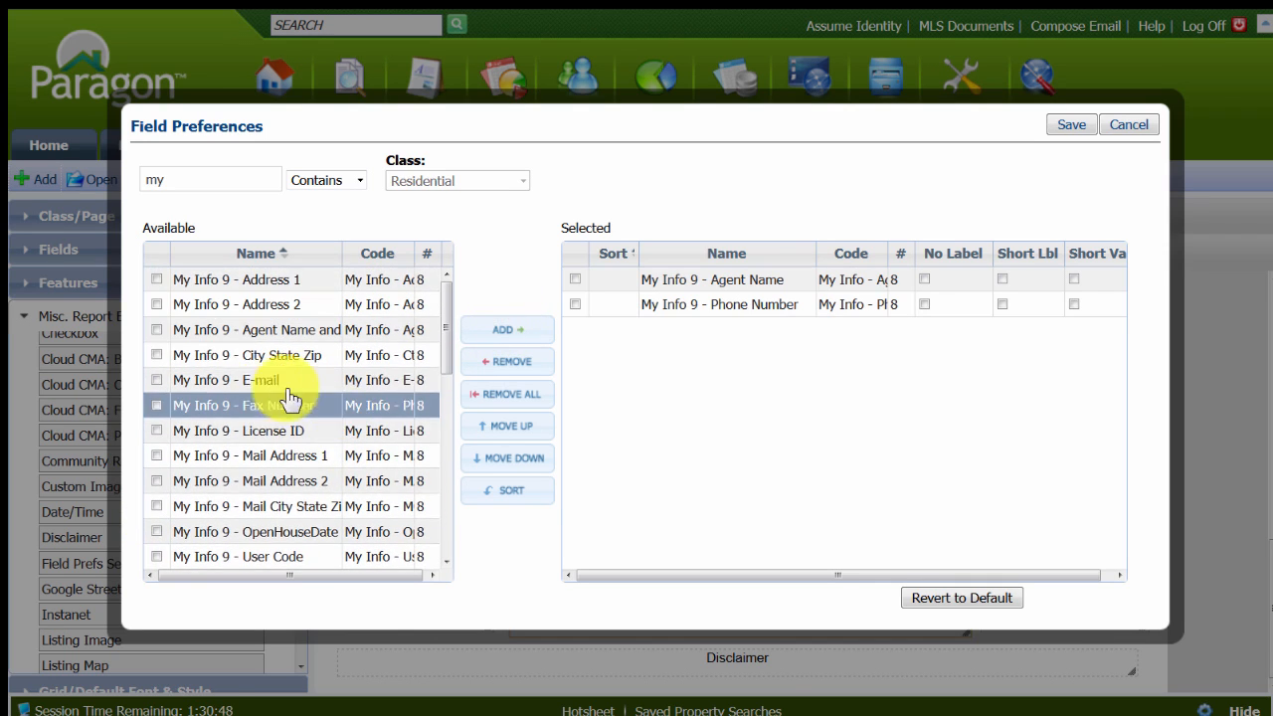
pyautogui.click(158, 380)
pyautogui.click(502, 328)
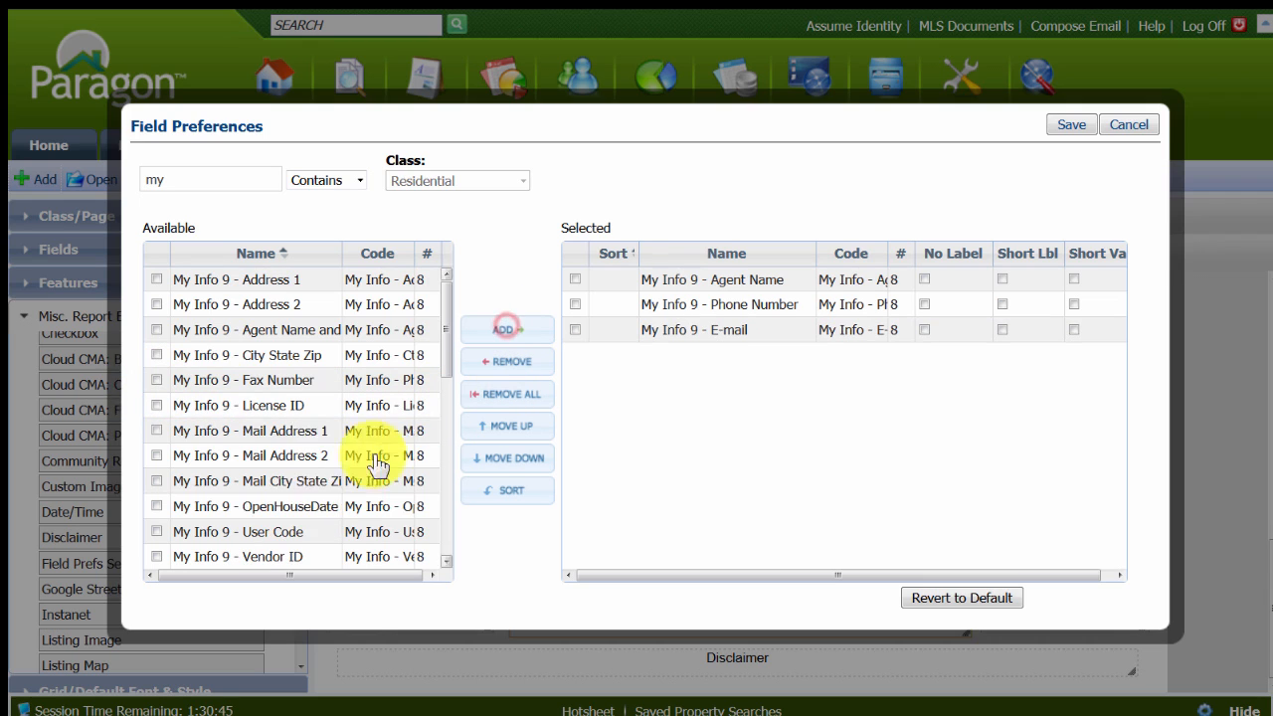
pyautogui.scroll(-4, 249, 513)
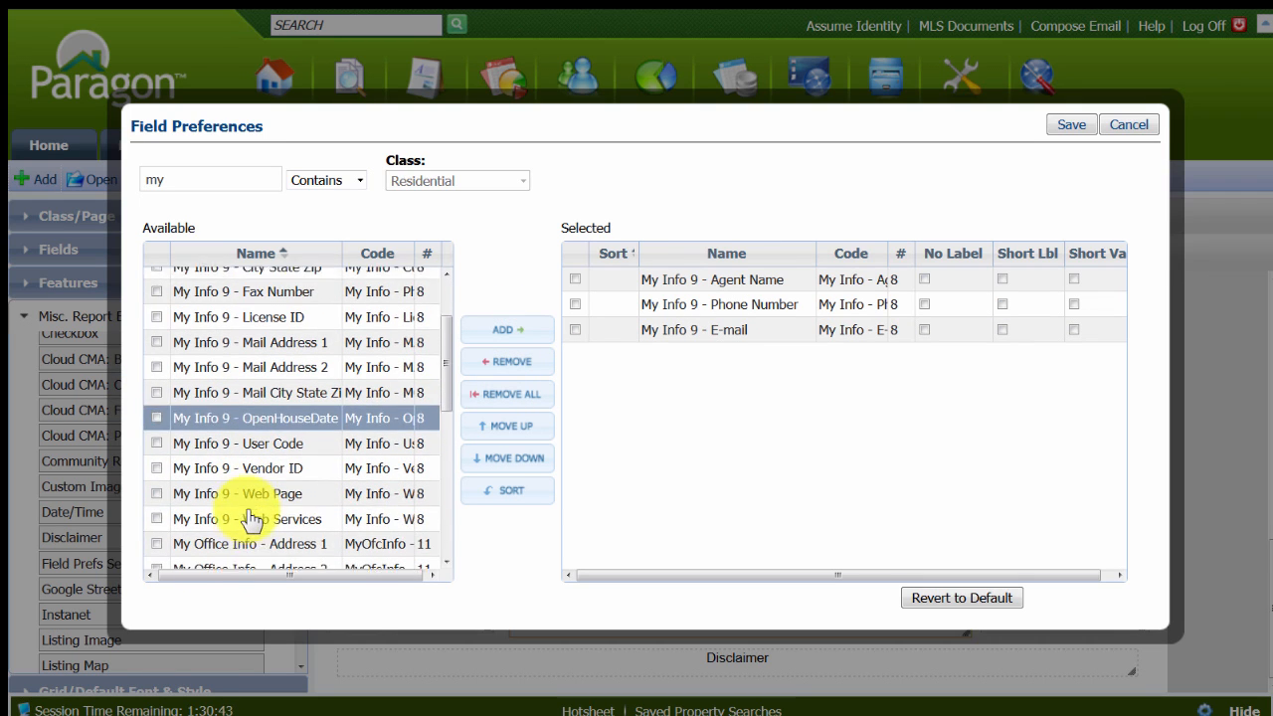
pyautogui.click(156, 482)
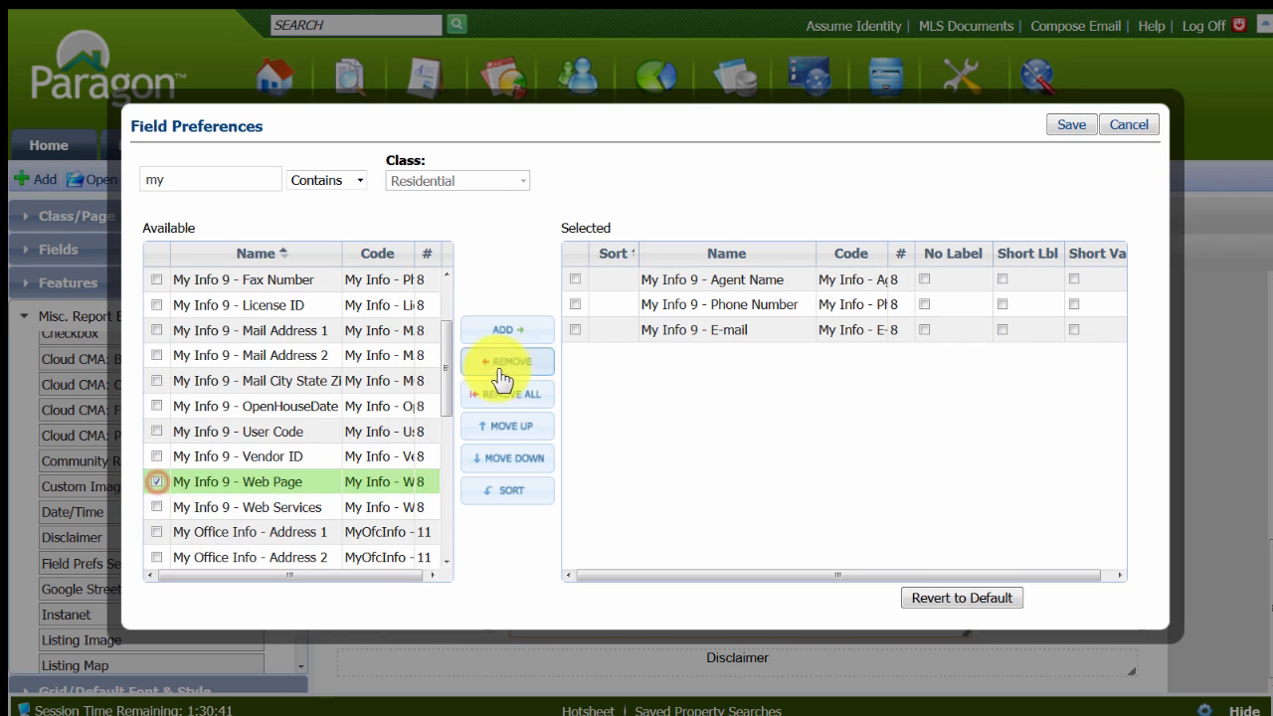
pyautogui.click(507, 331)
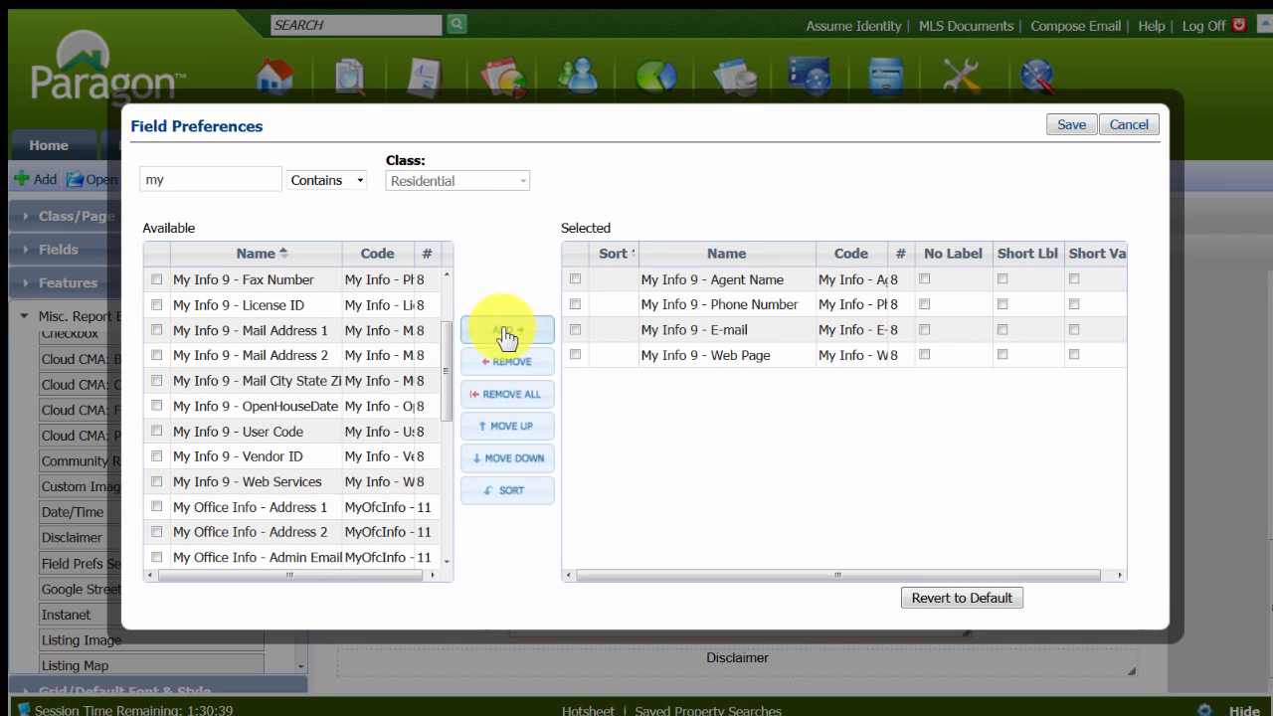
# Widen the Name column of the available fields and add My Office Info - Office Name to the selected fields.
pyautogui.scroll(-3, 279, 532)
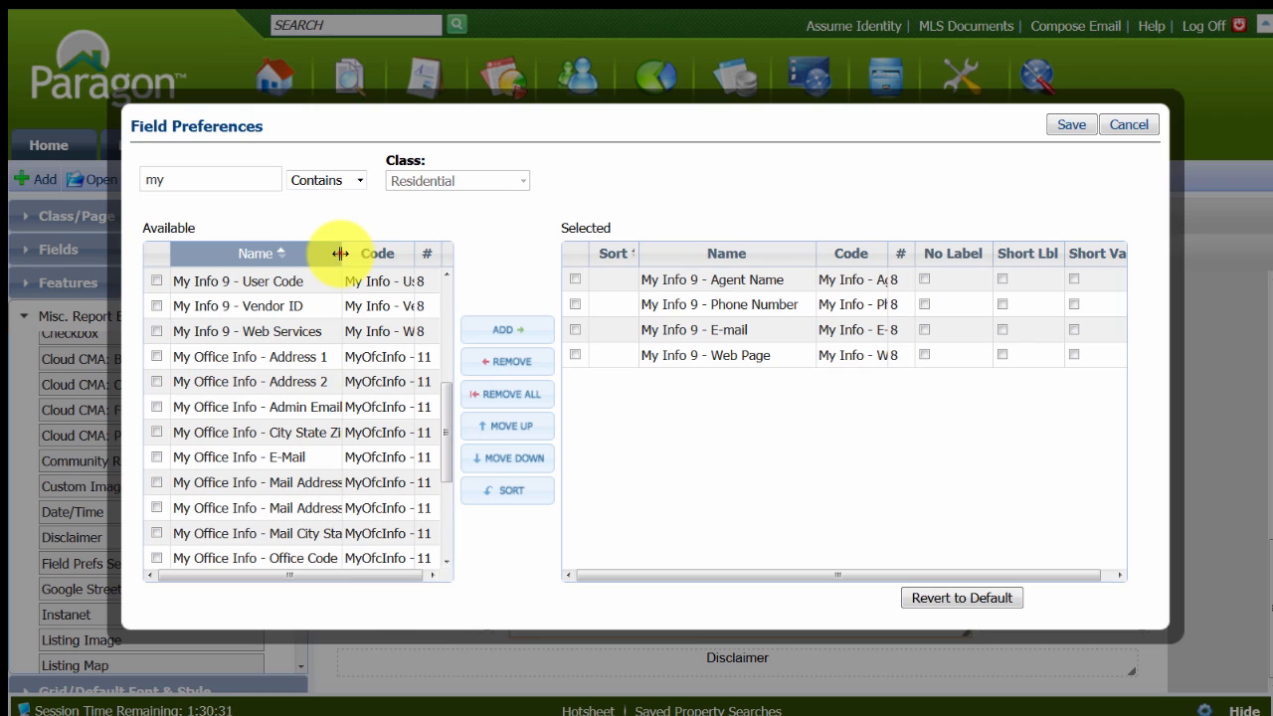
pyautogui.moveTo(340, 253); pyautogui.dragTo(392, 264)
pyautogui.click(341, 509)
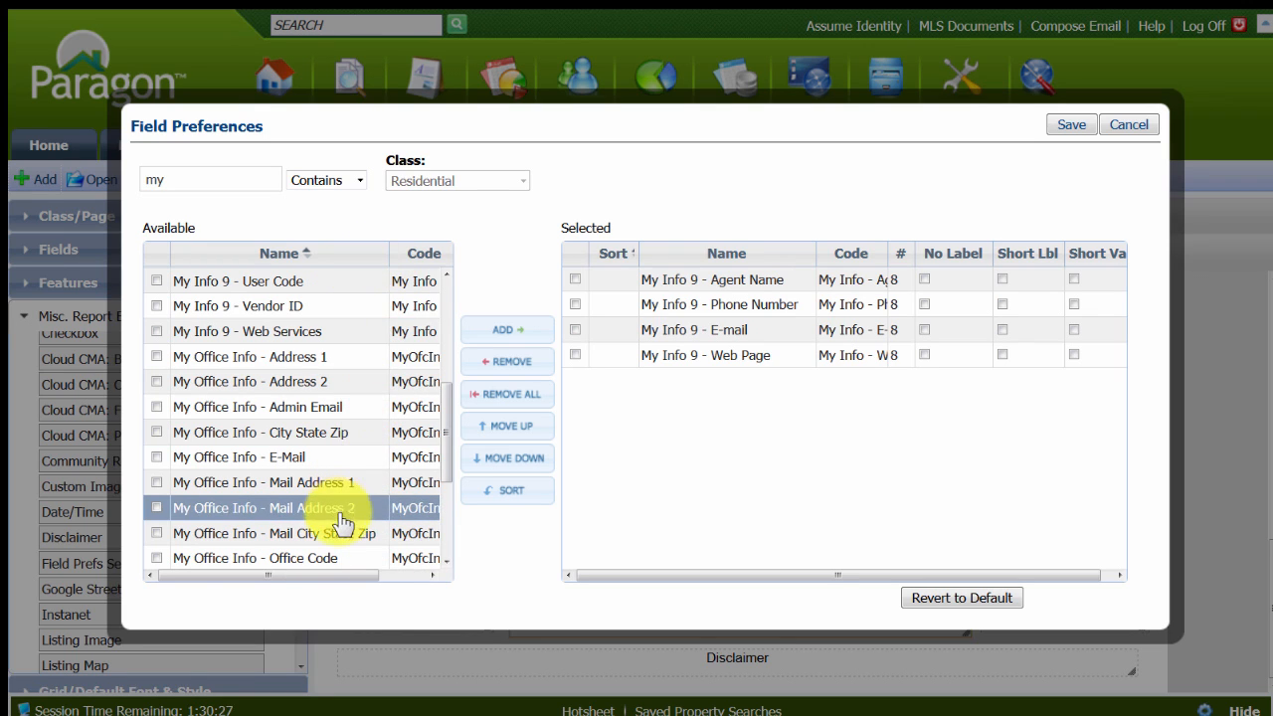
pyautogui.scroll(-1, 340, 515)
pyautogui.click(169, 502)
pyautogui.click(155, 500)
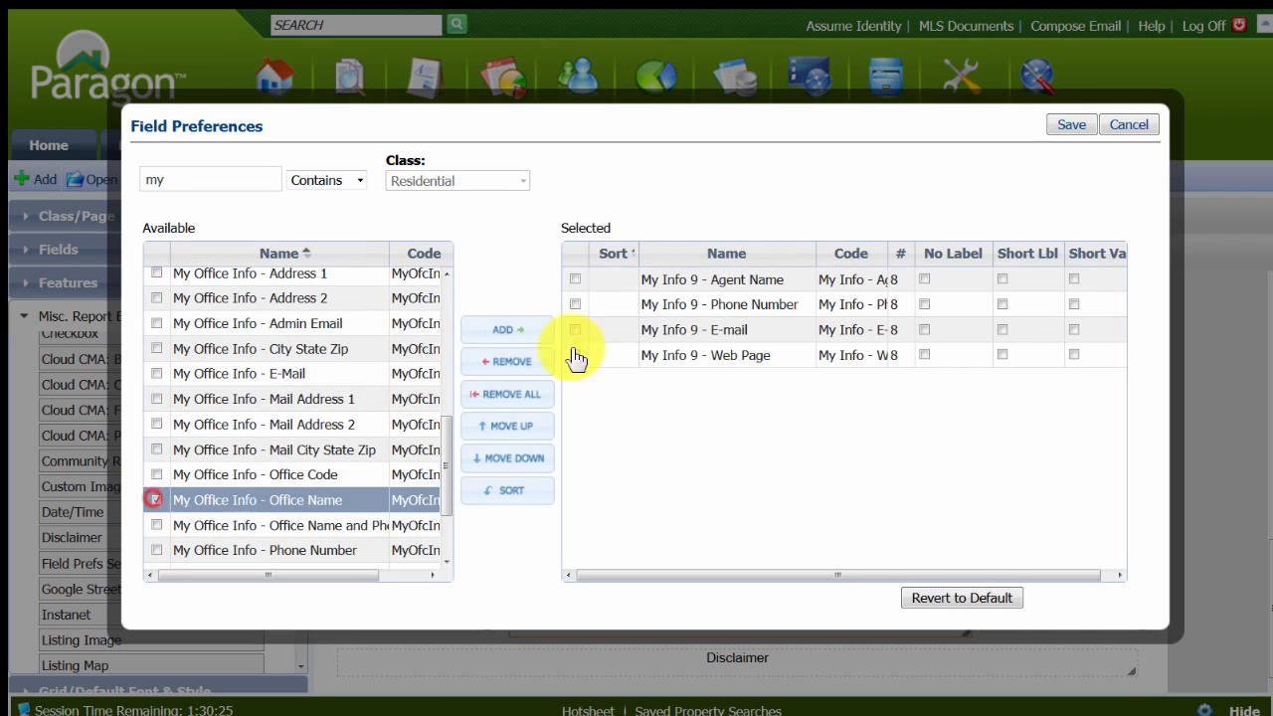
pyautogui.click(497, 330)
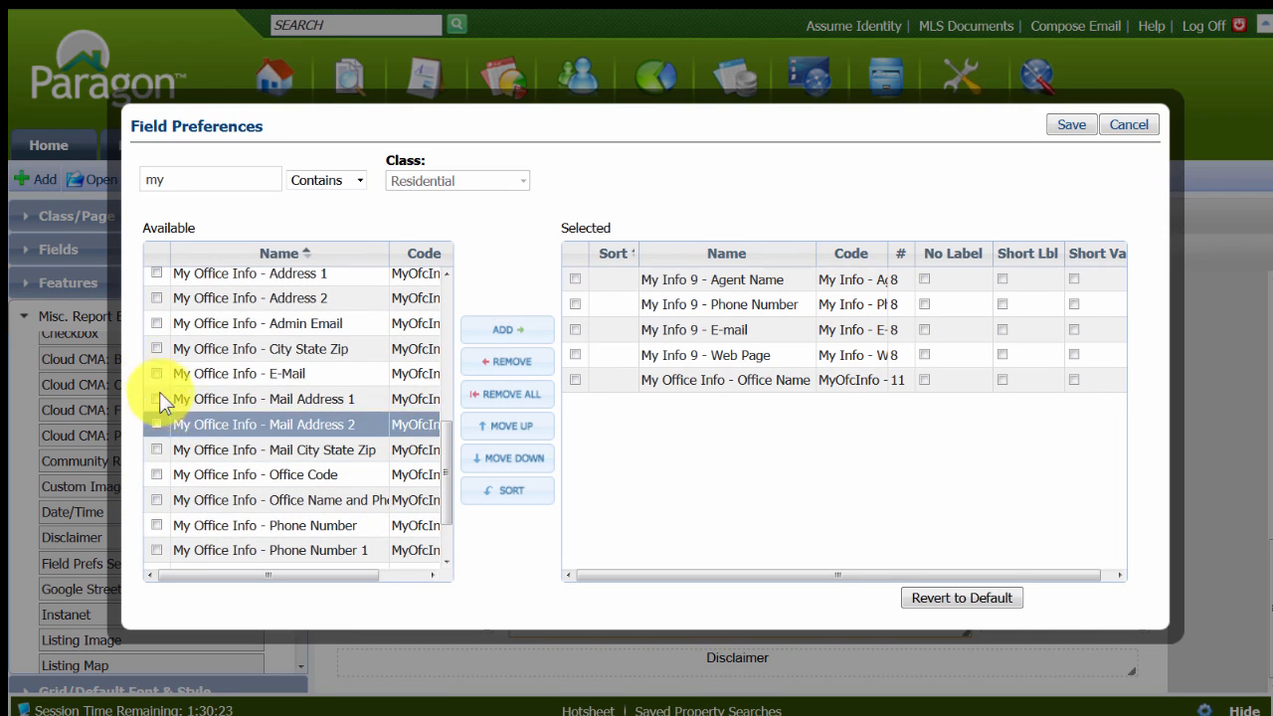
# Add My Office Info - Address 1 and My Office Info - City State Zip together to the selected fields.
pyautogui.scroll(1, 170, 374)
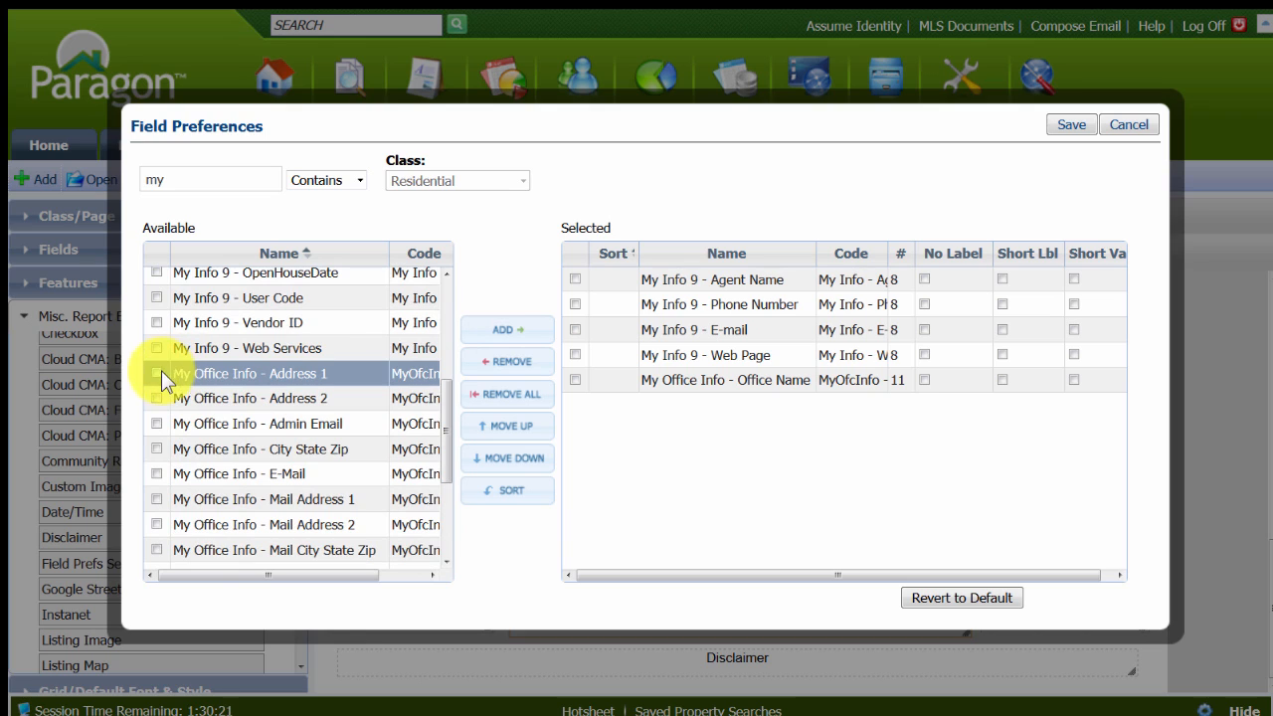
pyautogui.click(156, 373)
pyautogui.click(157, 449)
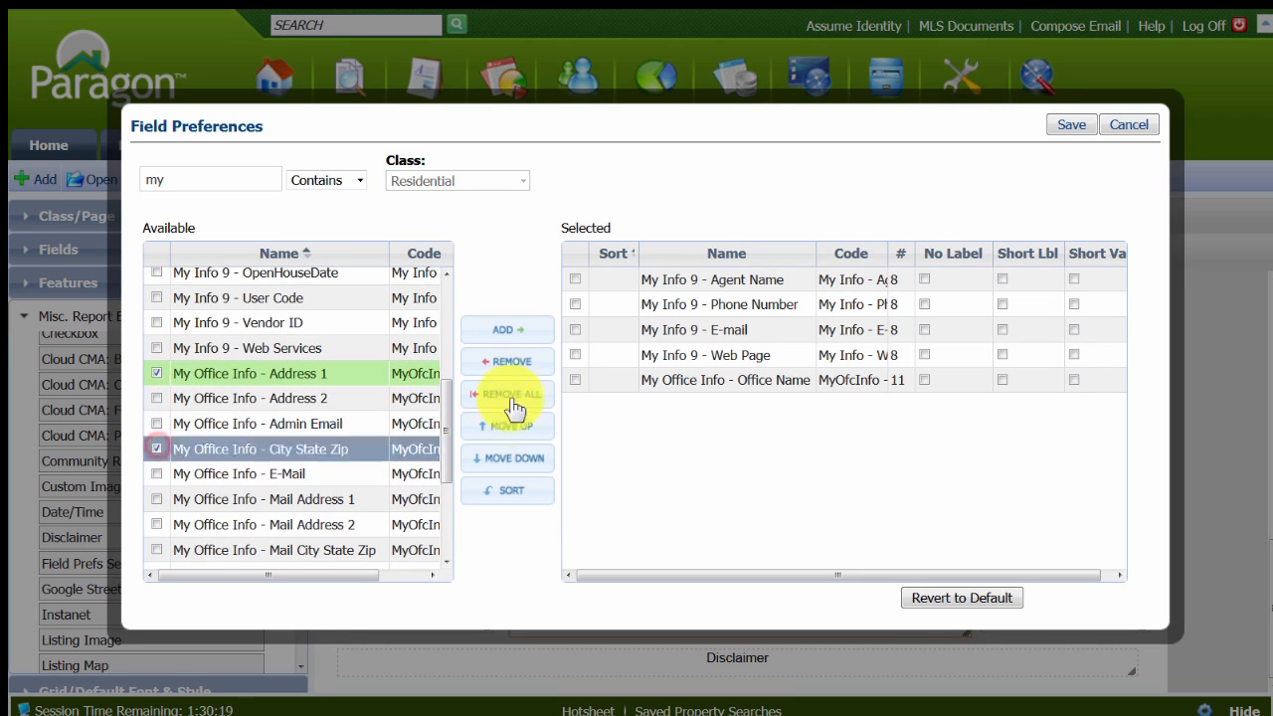
pyautogui.click(505, 333)
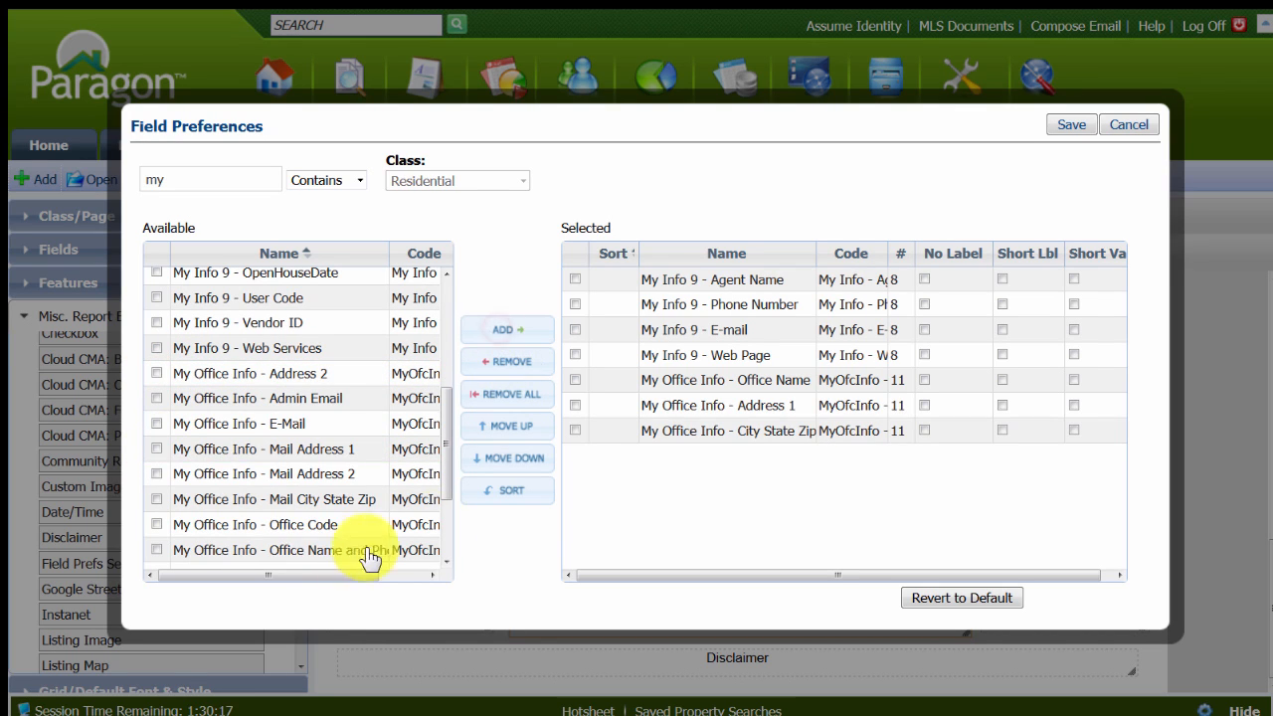
# Add My Office Info - Phone Number 1 to the end of the selected fields.
pyautogui.scroll(-1, 311, 512)
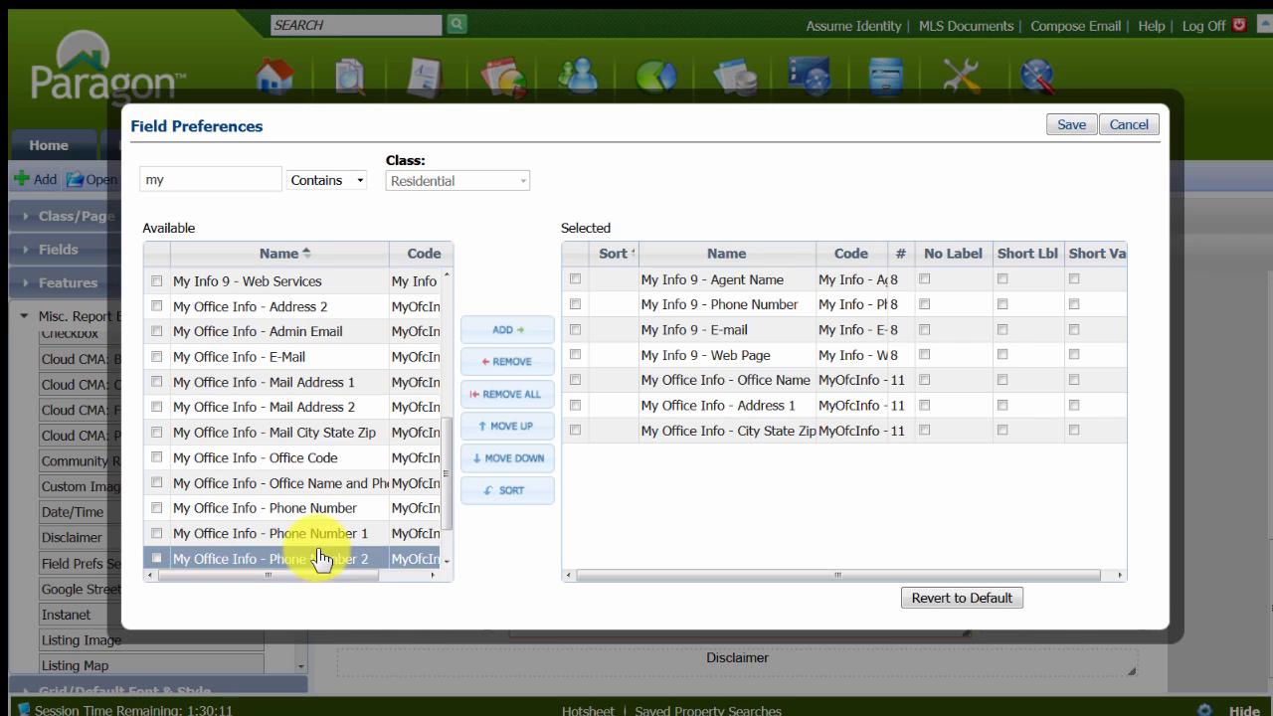
pyautogui.scroll(-1, 299, 527)
pyautogui.click(156, 458)
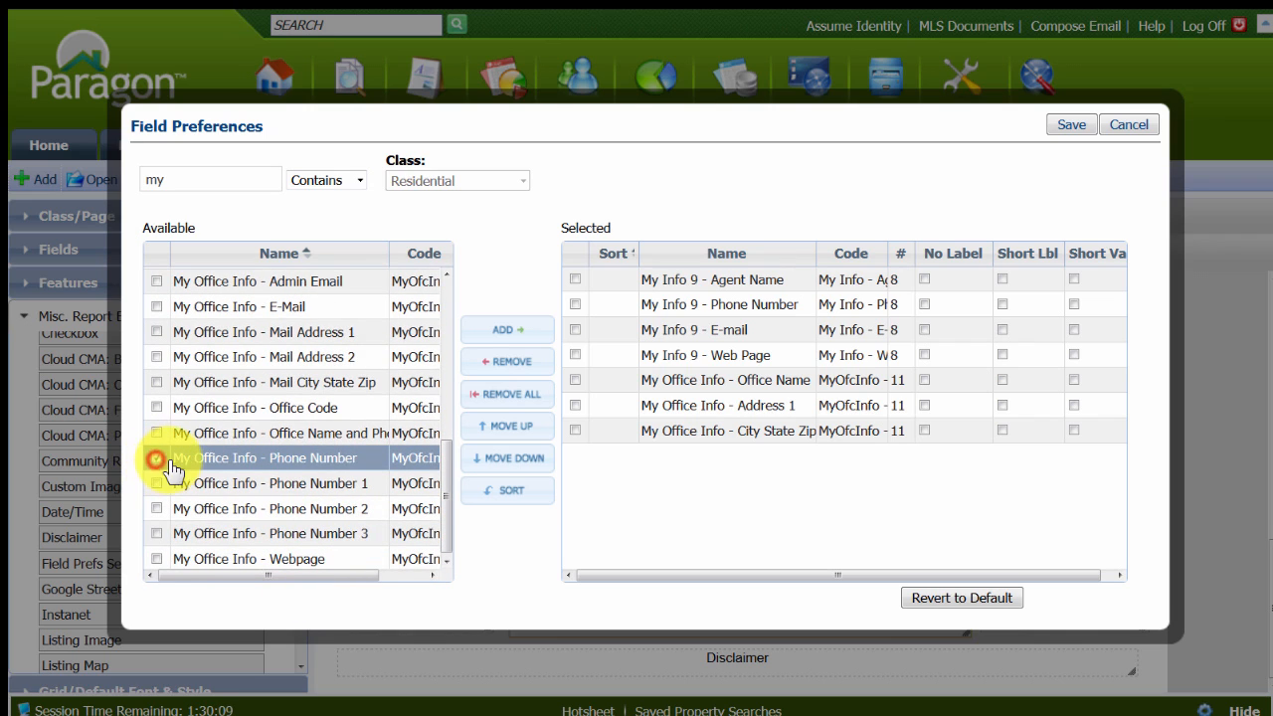
pyautogui.click(157, 457)
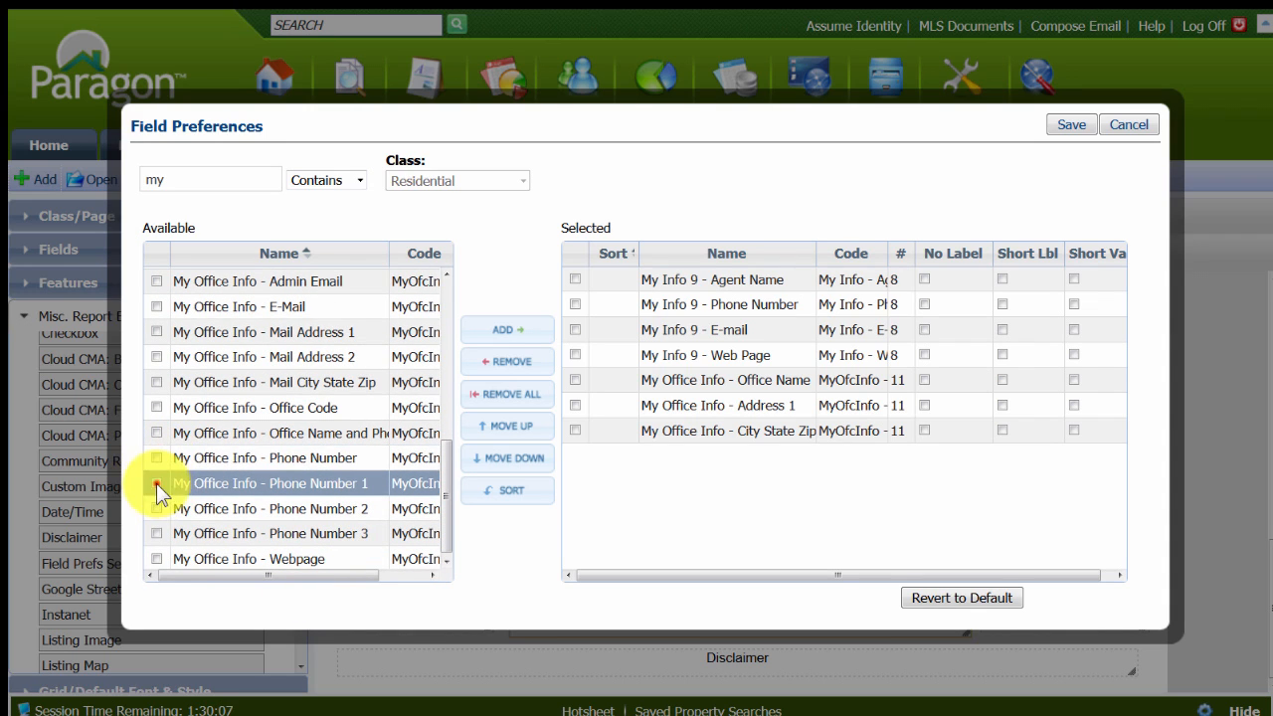
pyautogui.click(157, 483)
pyautogui.click(505, 328)
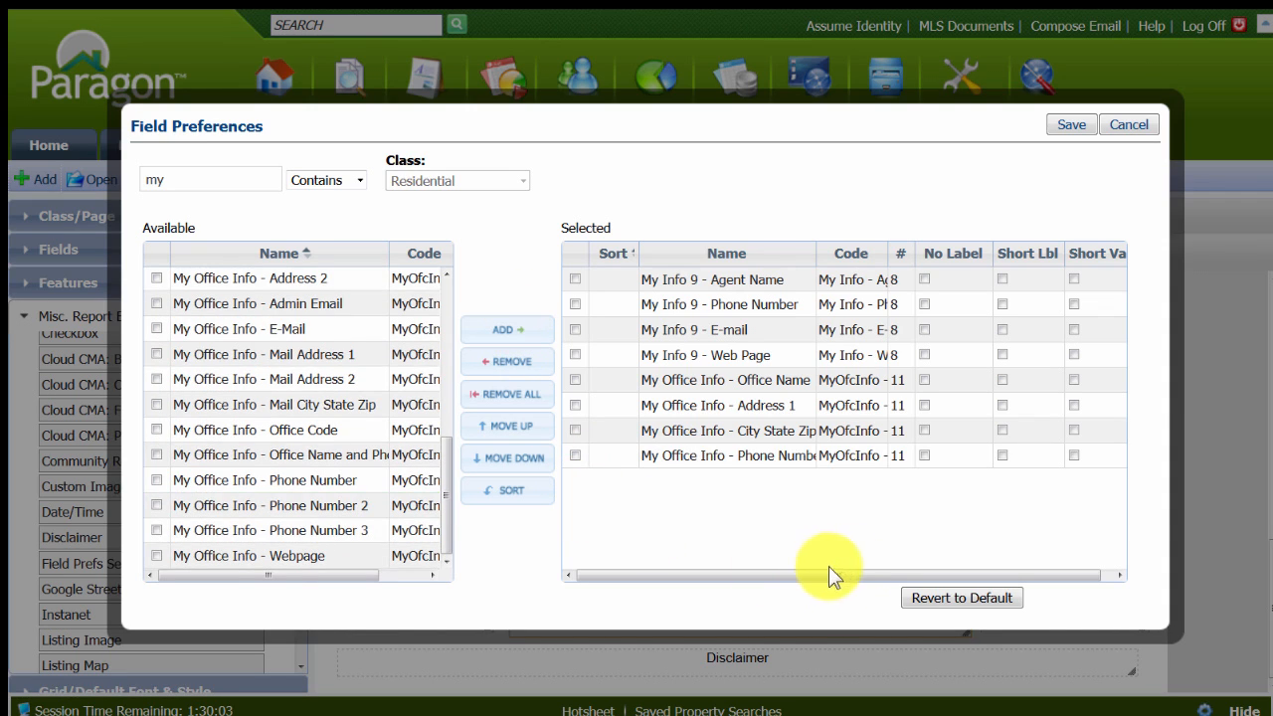
pyautogui.click(1001, 279)
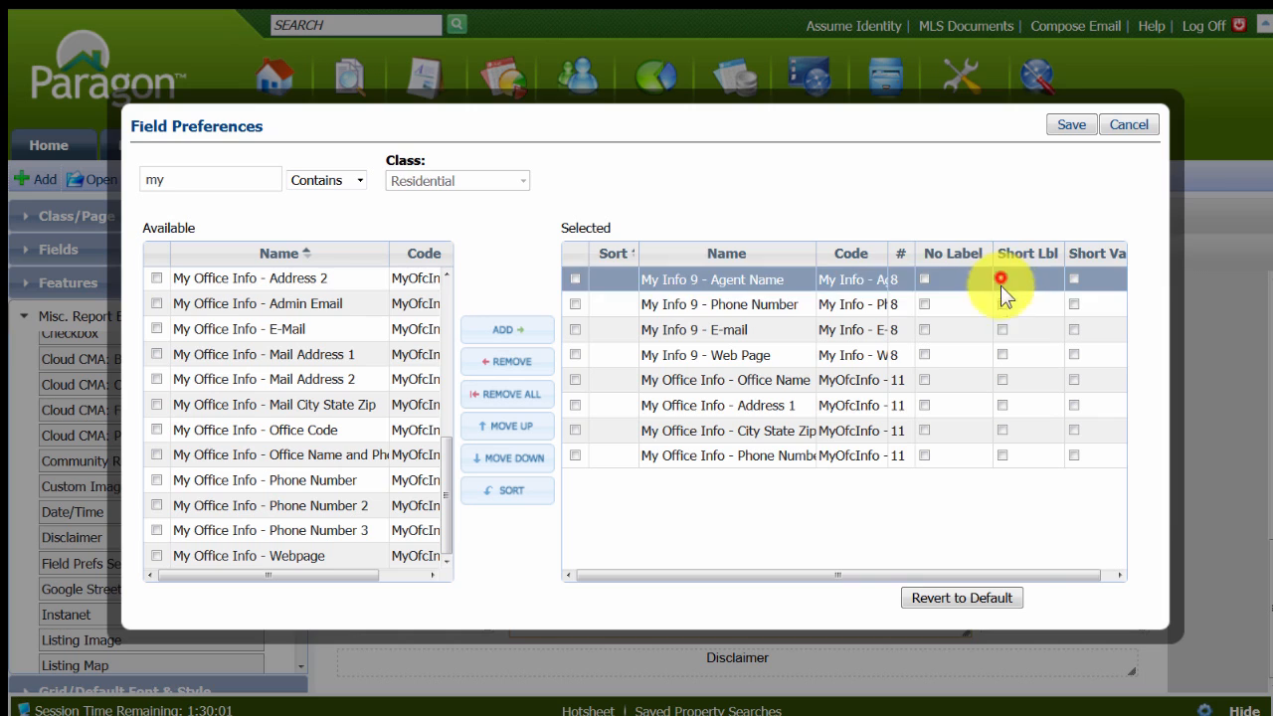
pyautogui.click(1001, 305)
pyautogui.click(1003, 329)
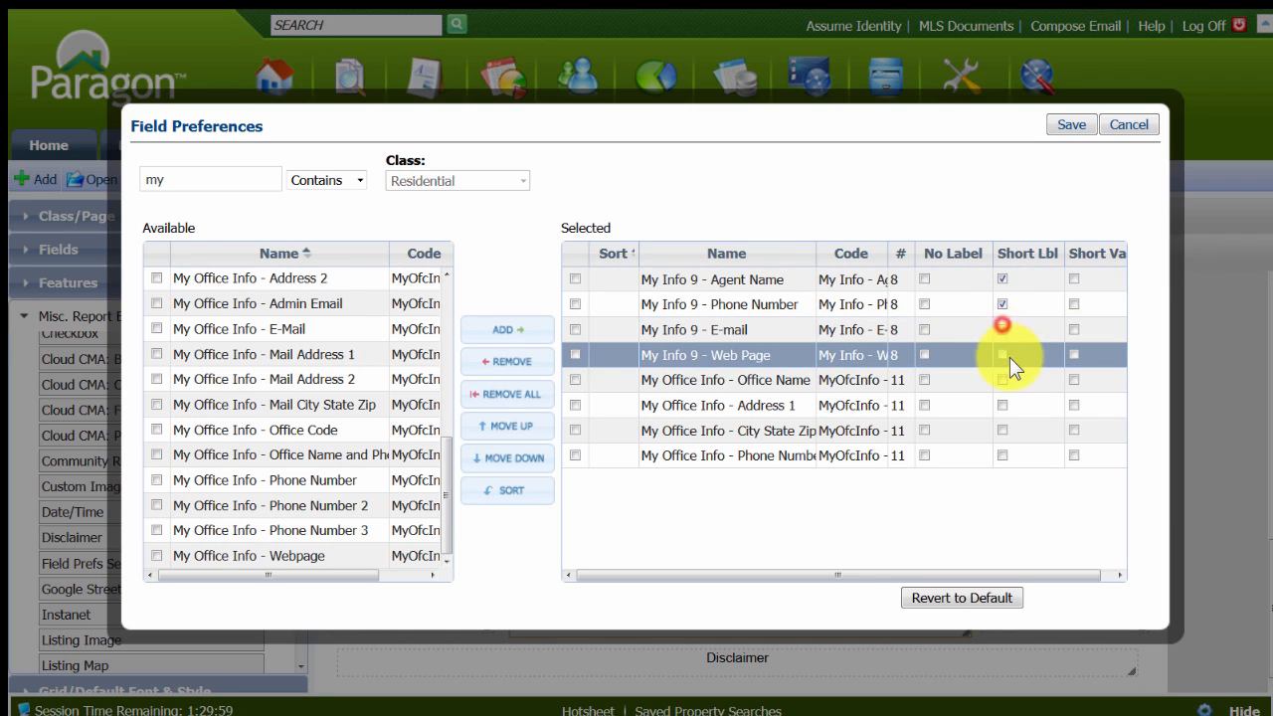
pyautogui.click(1003, 355)
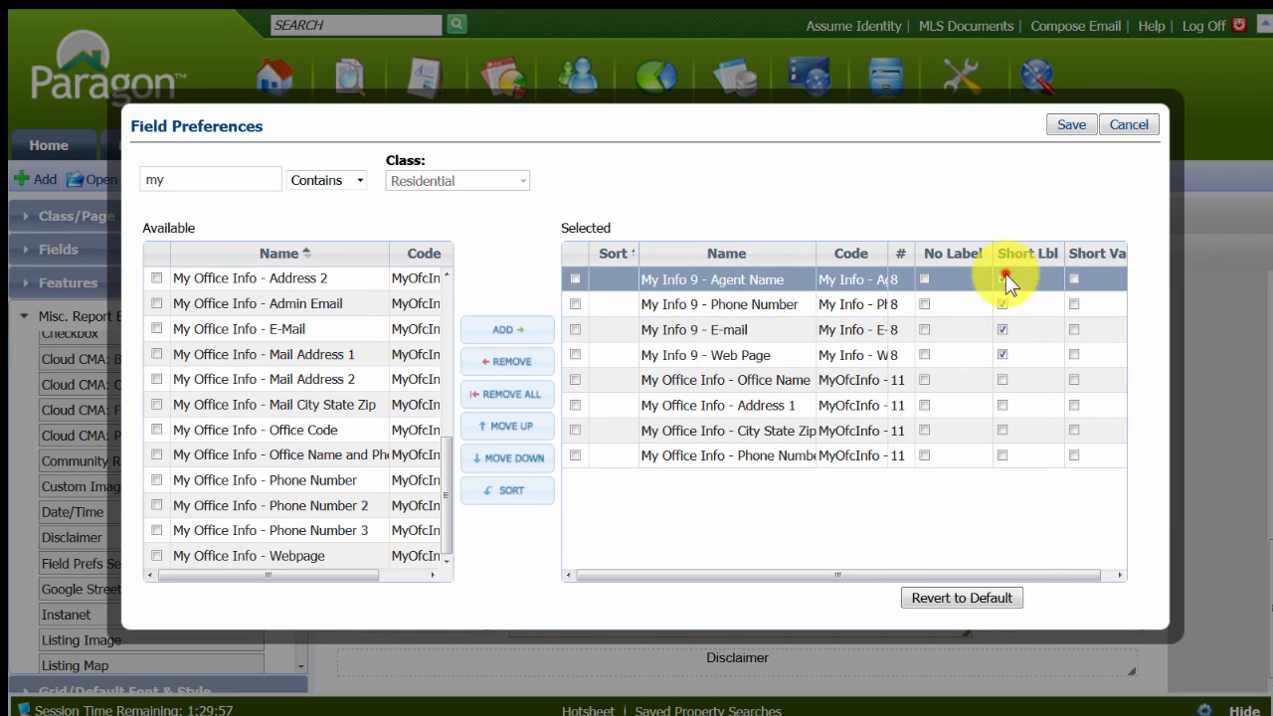
pyautogui.click(1002, 278)
pyautogui.click(1002, 304)
pyautogui.click(1002, 329)
pyautogui.click(1002, 354)
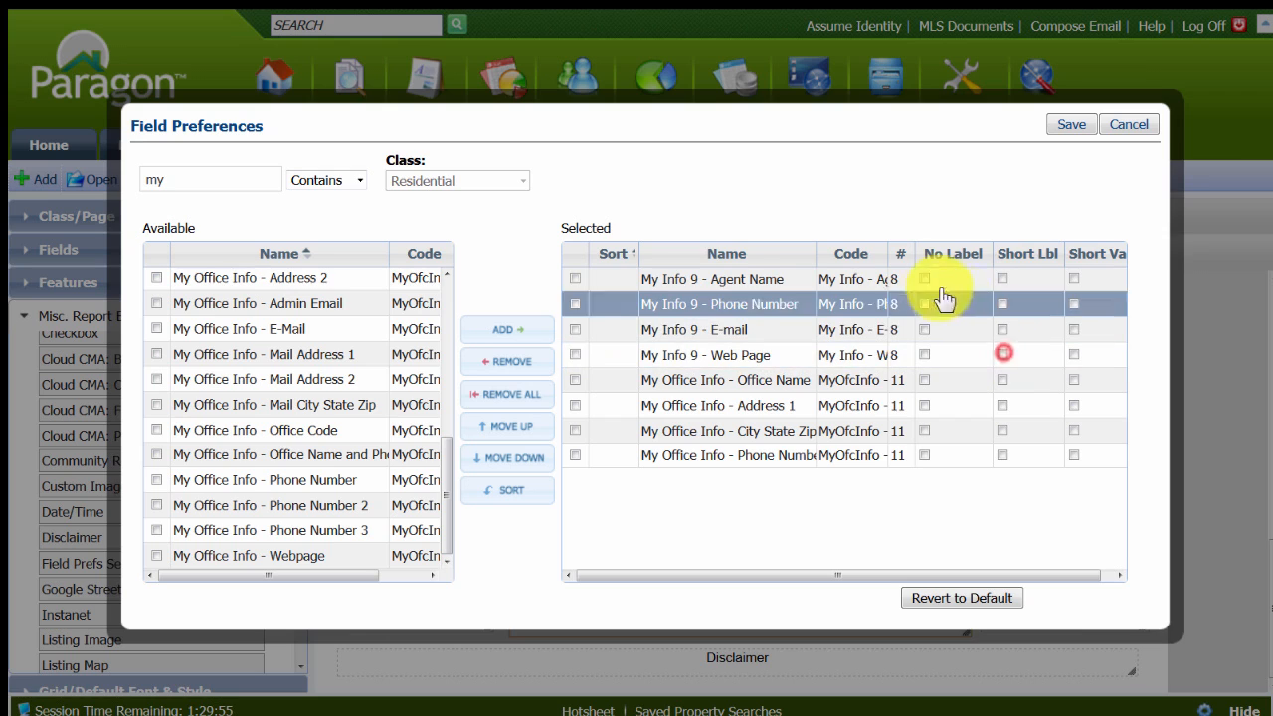
# Set No Label for every selected agent and office field and save the field preferences.
pyautogui.click(921, 281)
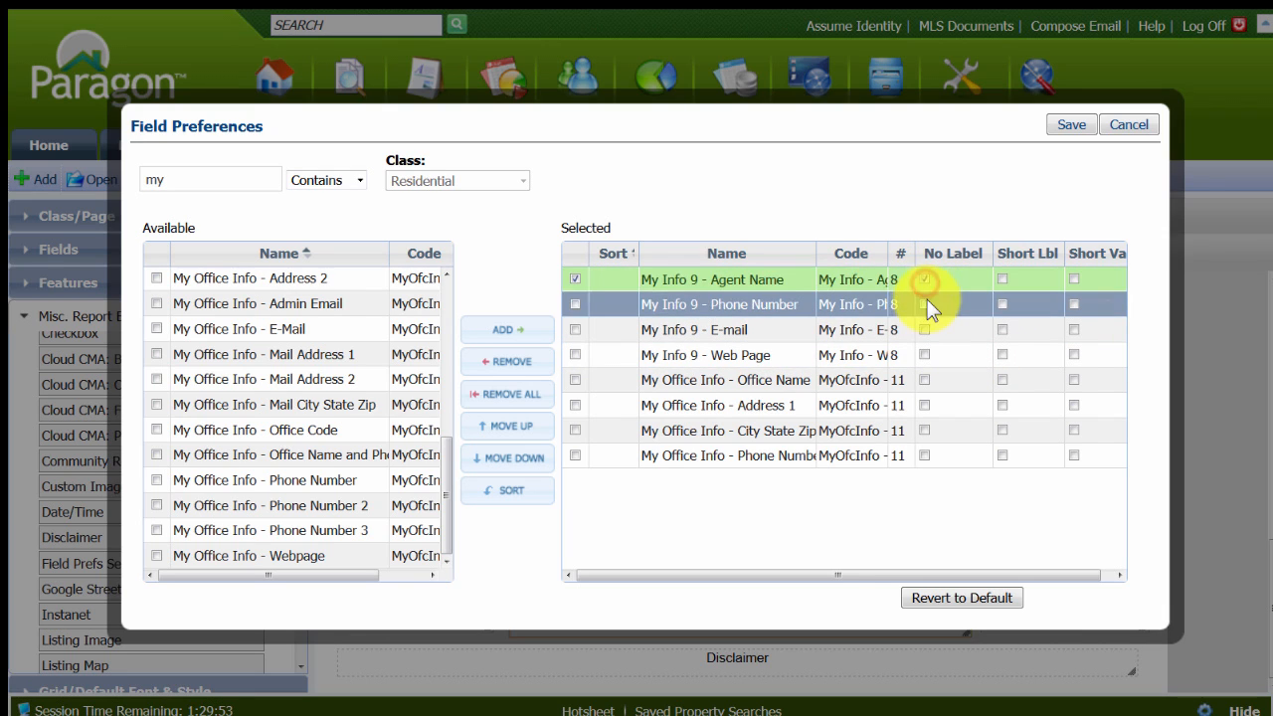
pyautogui.click(925, 329)
pyautogui.click(925, 354)
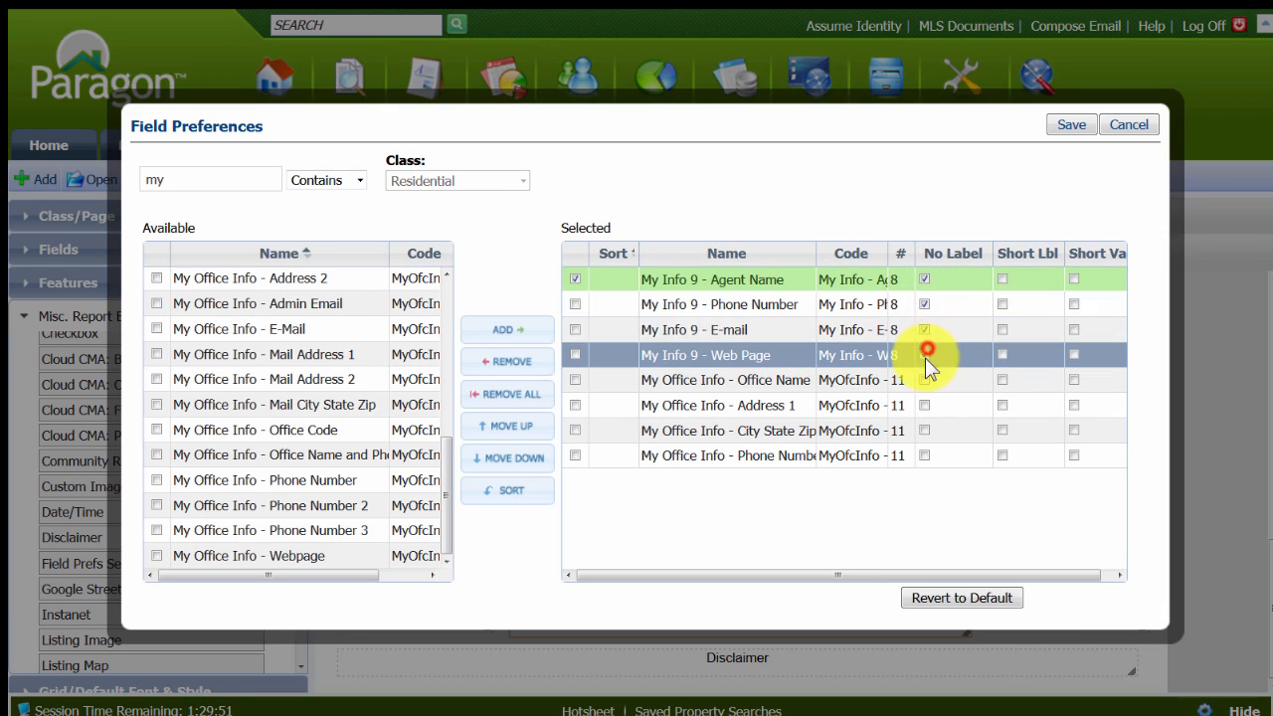
pyautogui.click(924, 380)
pyautogui.click(923, 404)
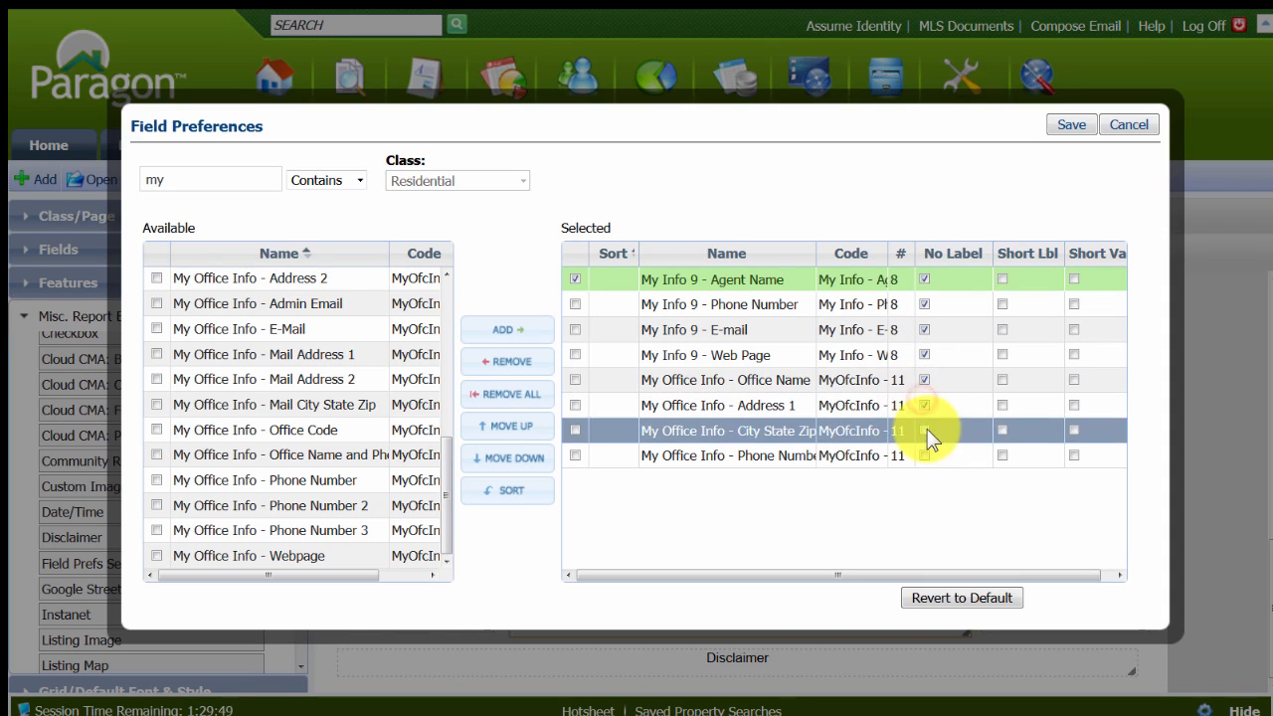
pyautogui.click(925, 430)
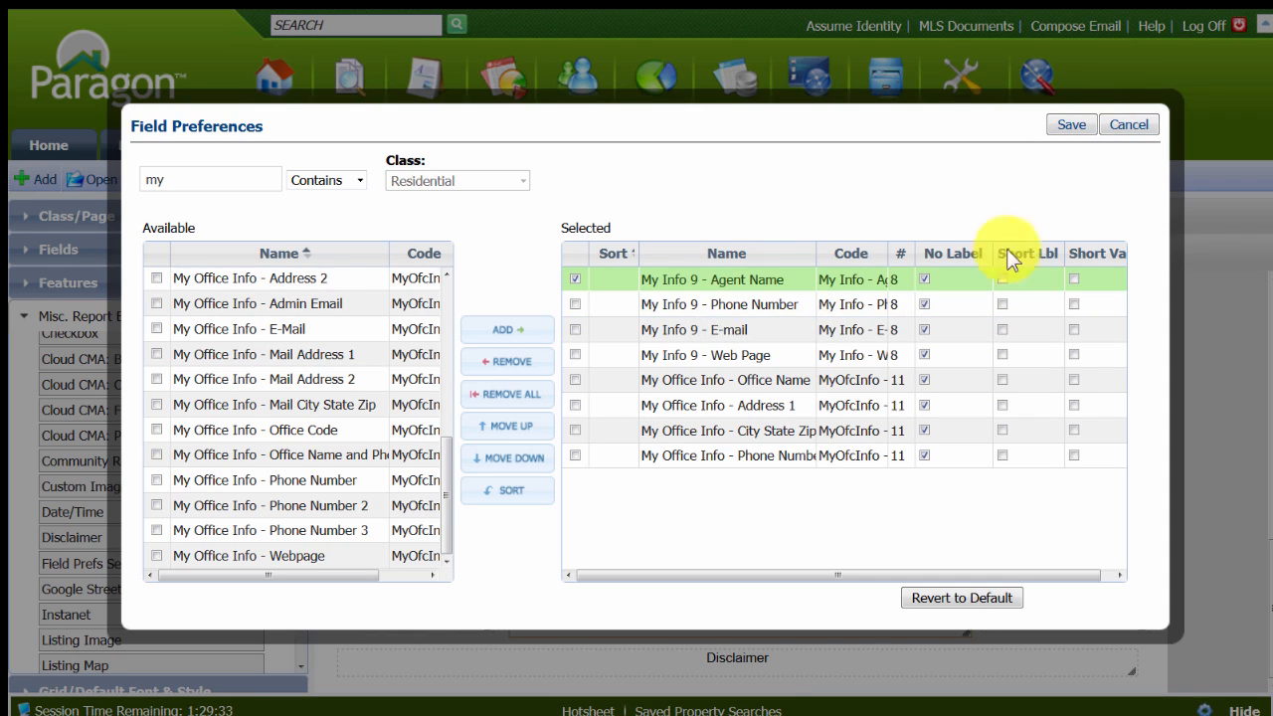
pyautogui.click(1066, 123)
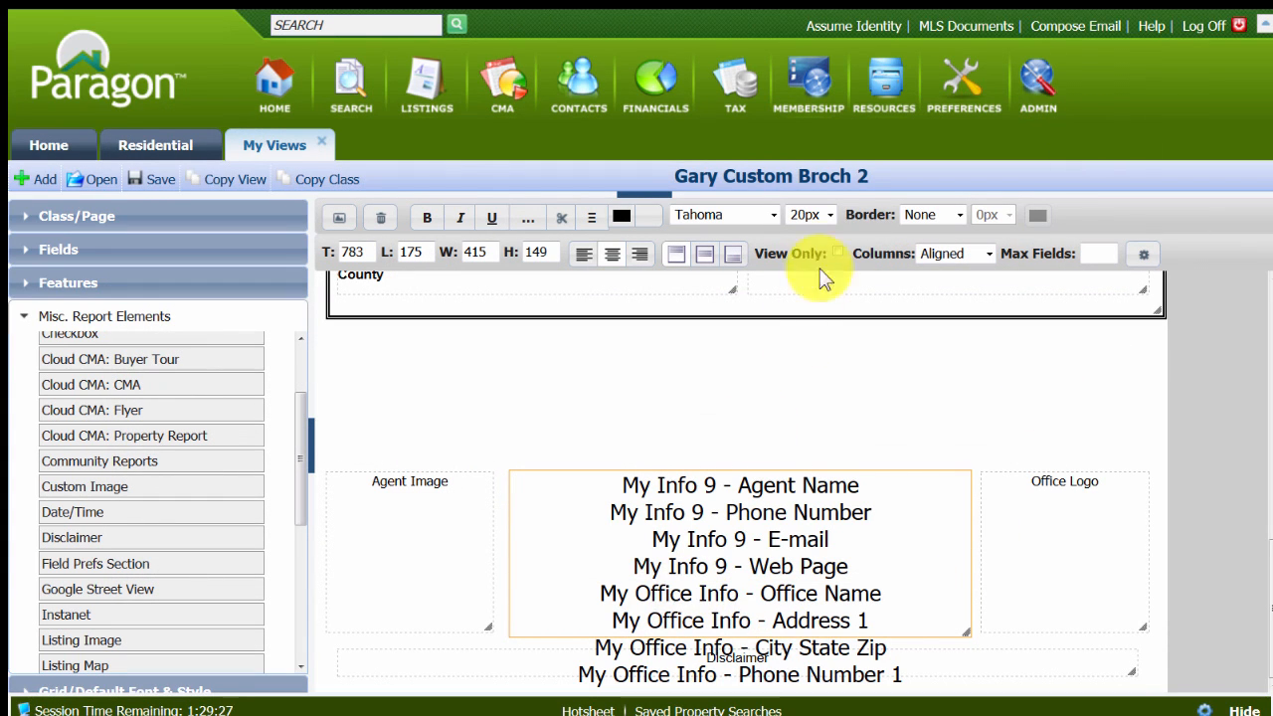
# Reduce the contact field section's font size to 14px so all its lines fit inside the box.
pyautogui.click(828, 214)
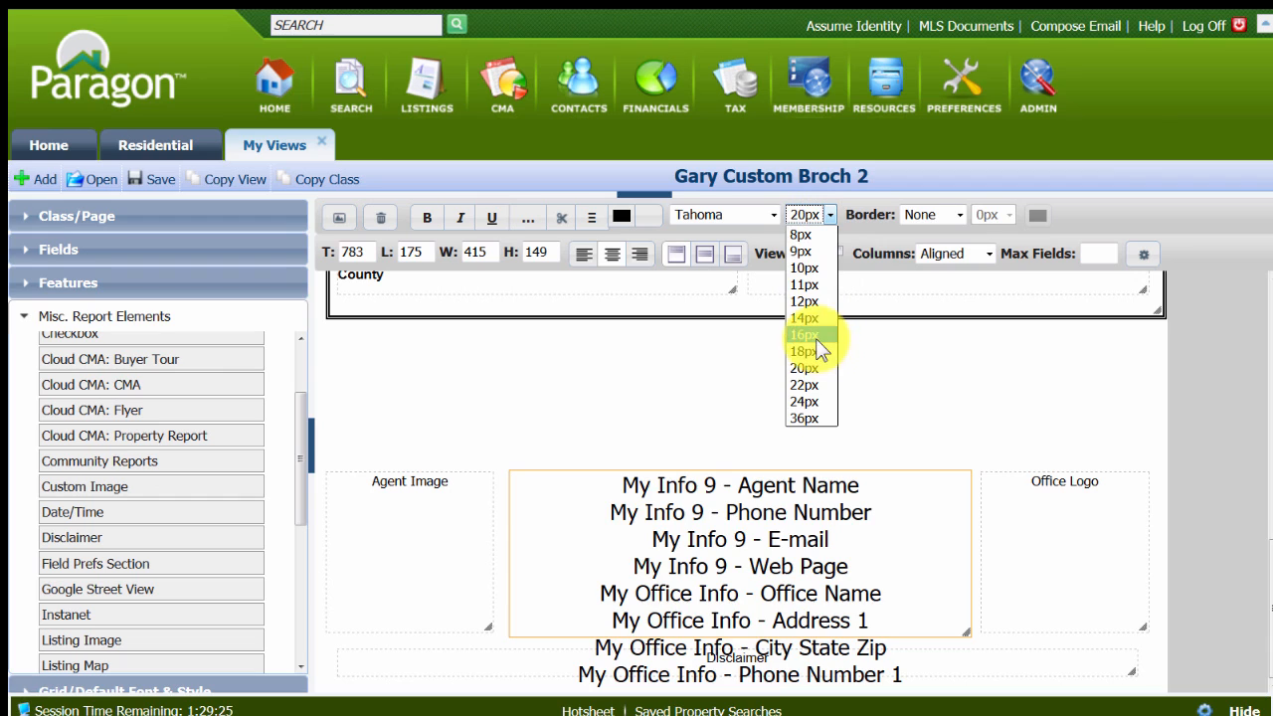
pyautogui.click(814, 335)
pyautogui.click(817, 214)
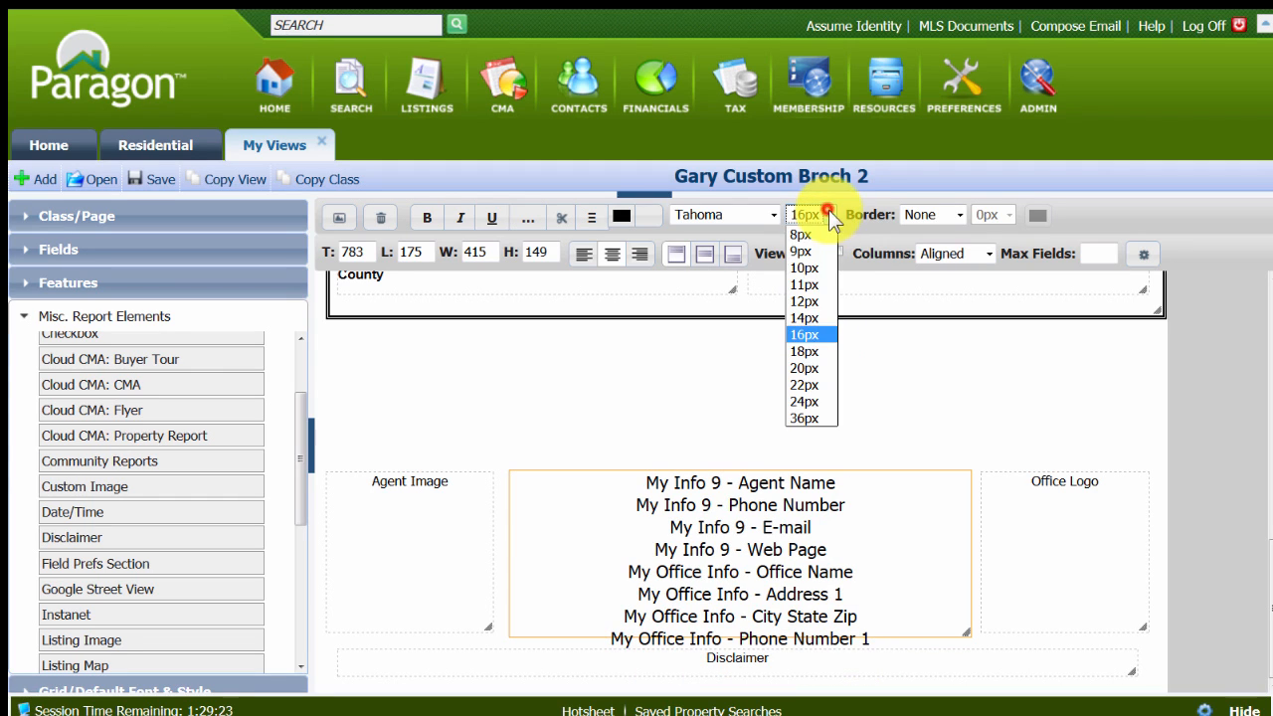
pyautogui.click(805, 319)
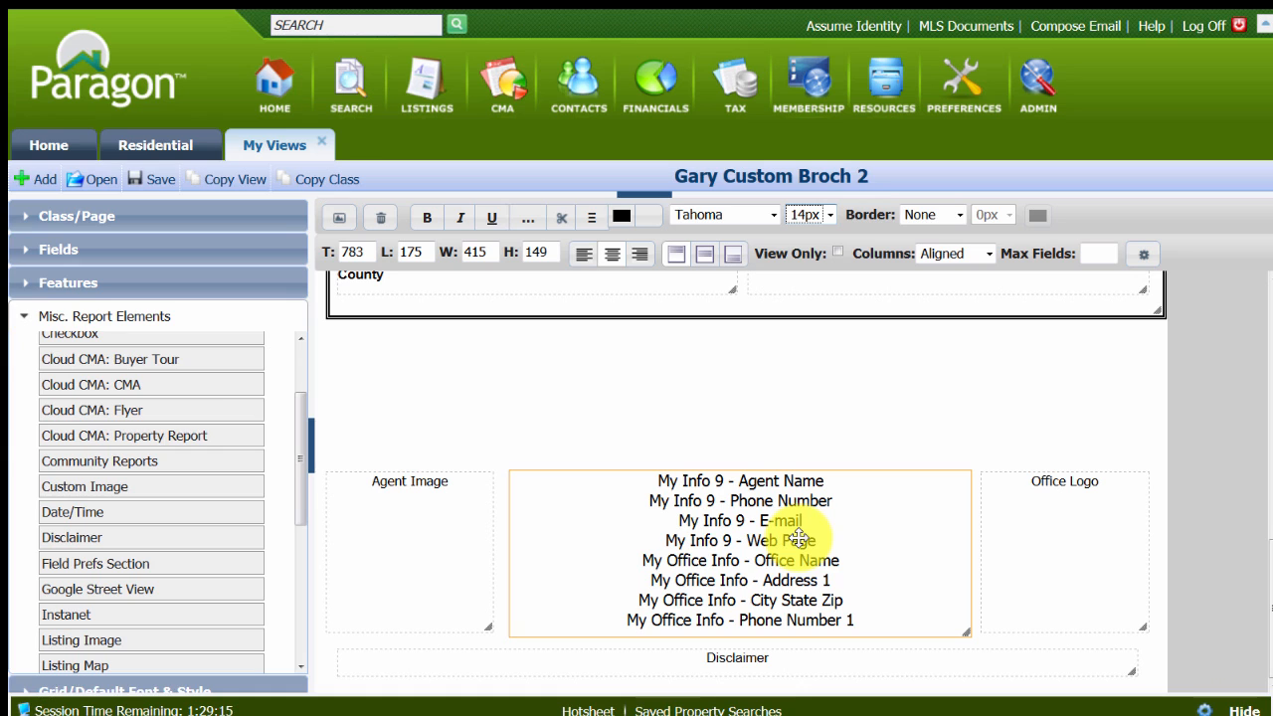
pyautogui.moveTo(299, 395); pyautogui.dragTo(303, 454)
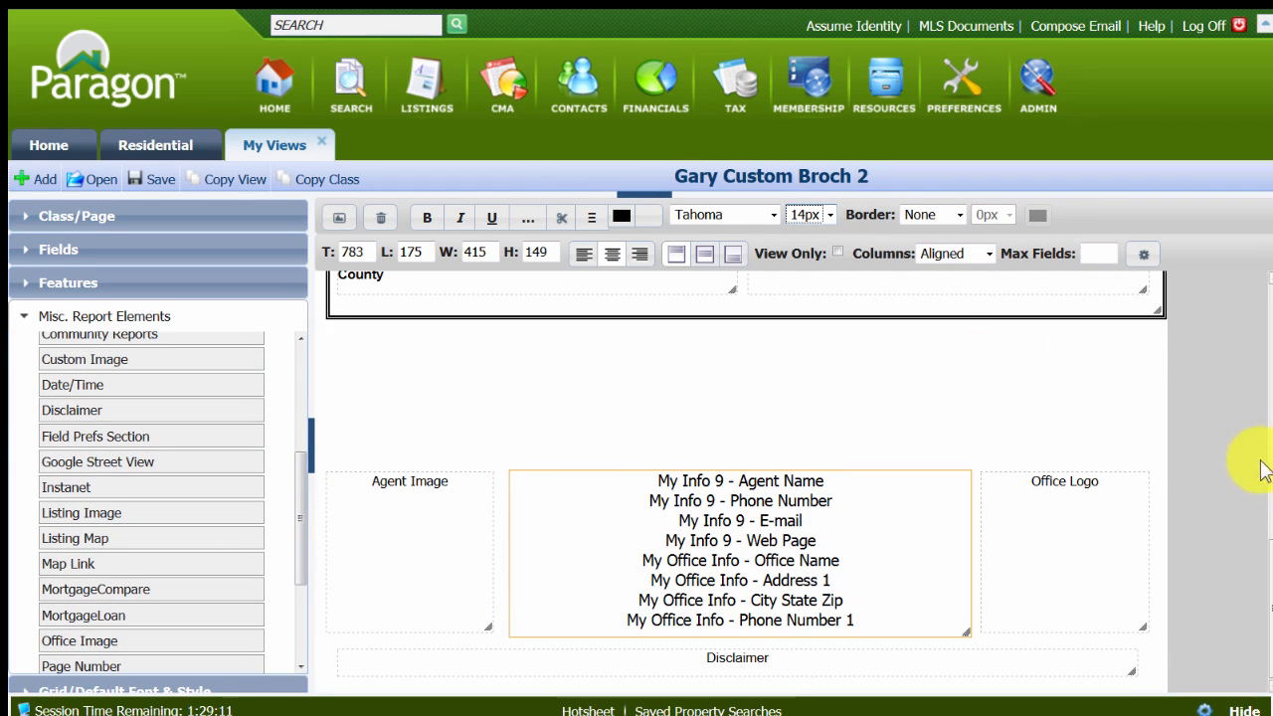
pyautogui.moveTo(1271, 595); pyautogui.dragTo(1272, 407)
pyautogui.moveTo(1268, 316); pyautogui.dragTo(1265, 605)
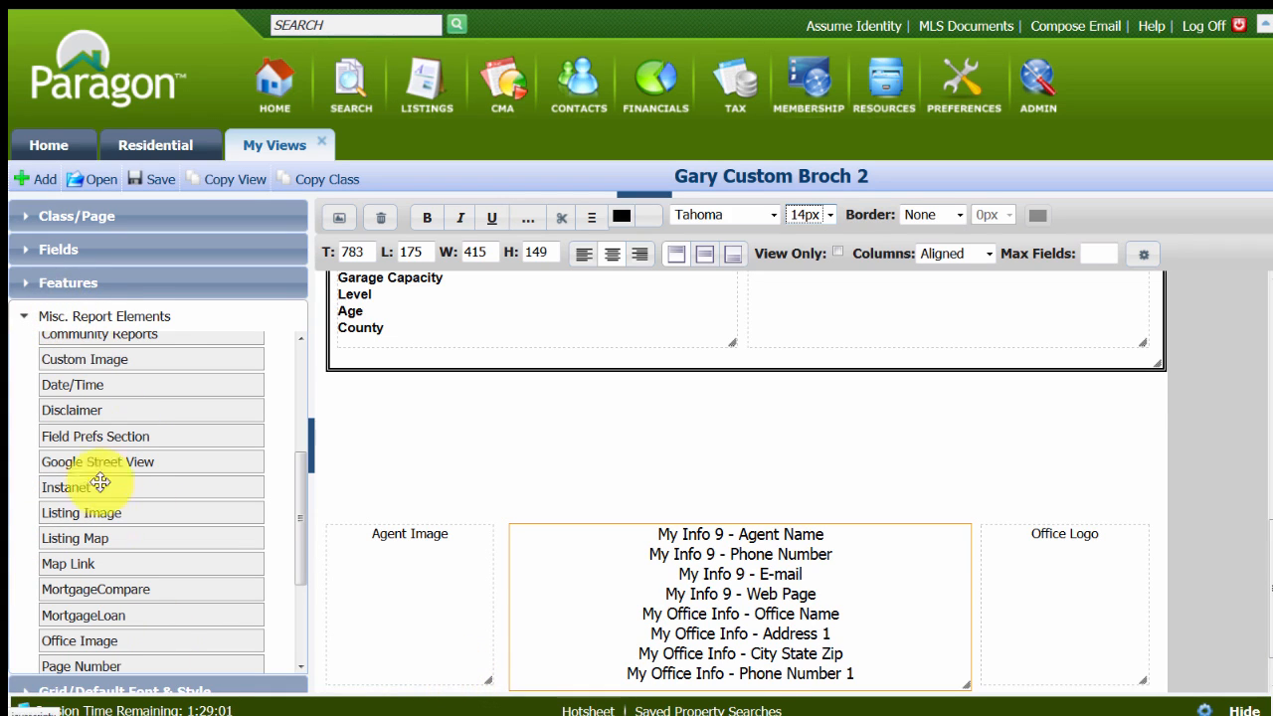
pyautogui.moveTo(74, 537); pyautogui.dragTo(371, 388)
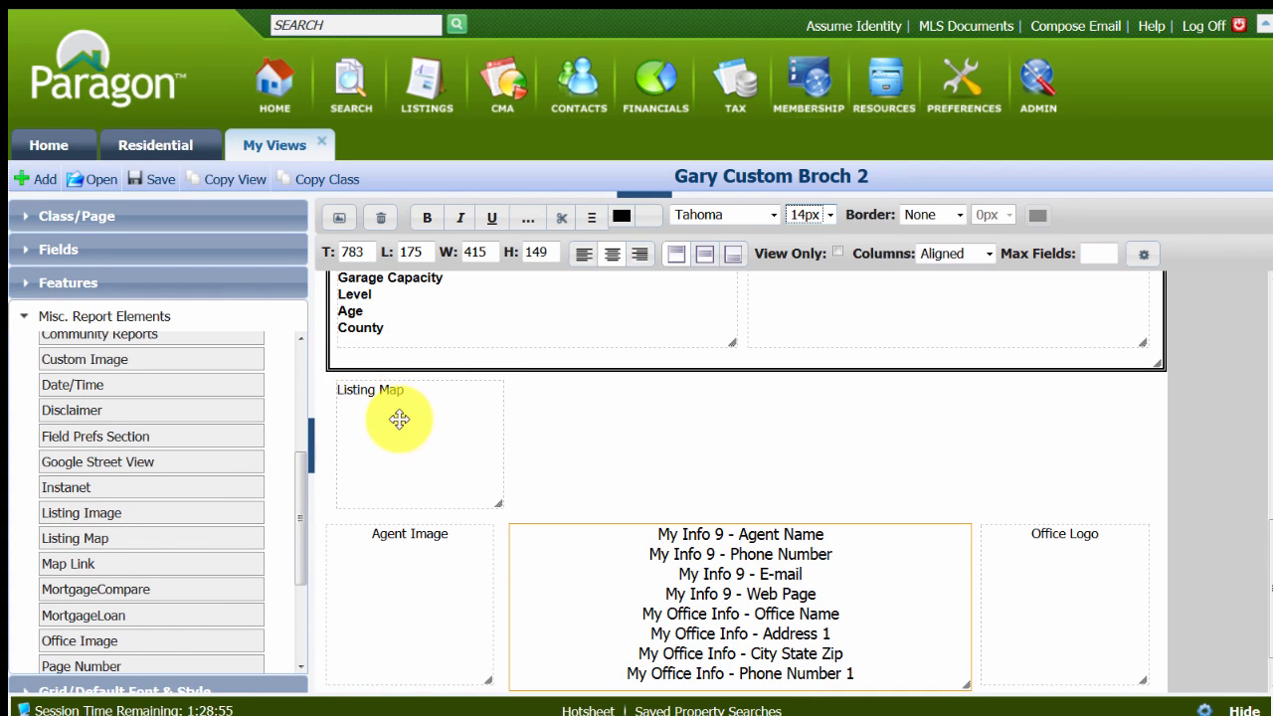
pyautogui.click(398, 420)
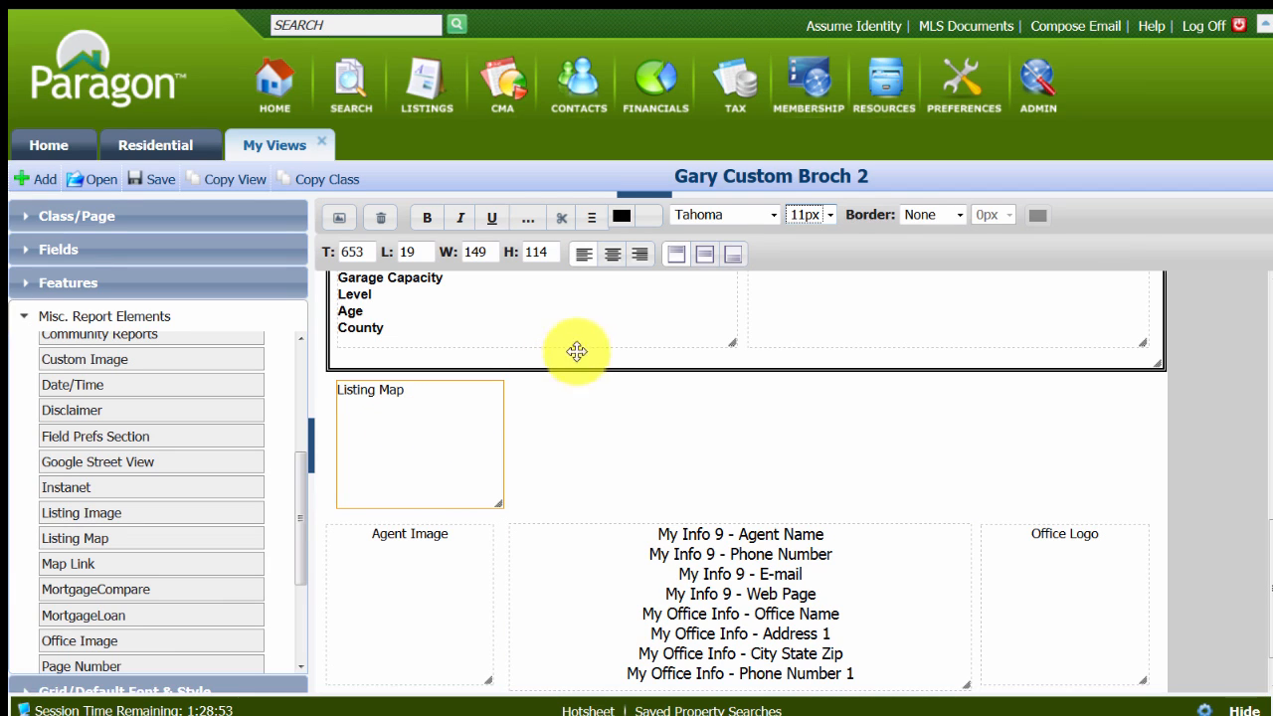
pyautogui.click(387, 446)
pyautogui.click(379, 221)
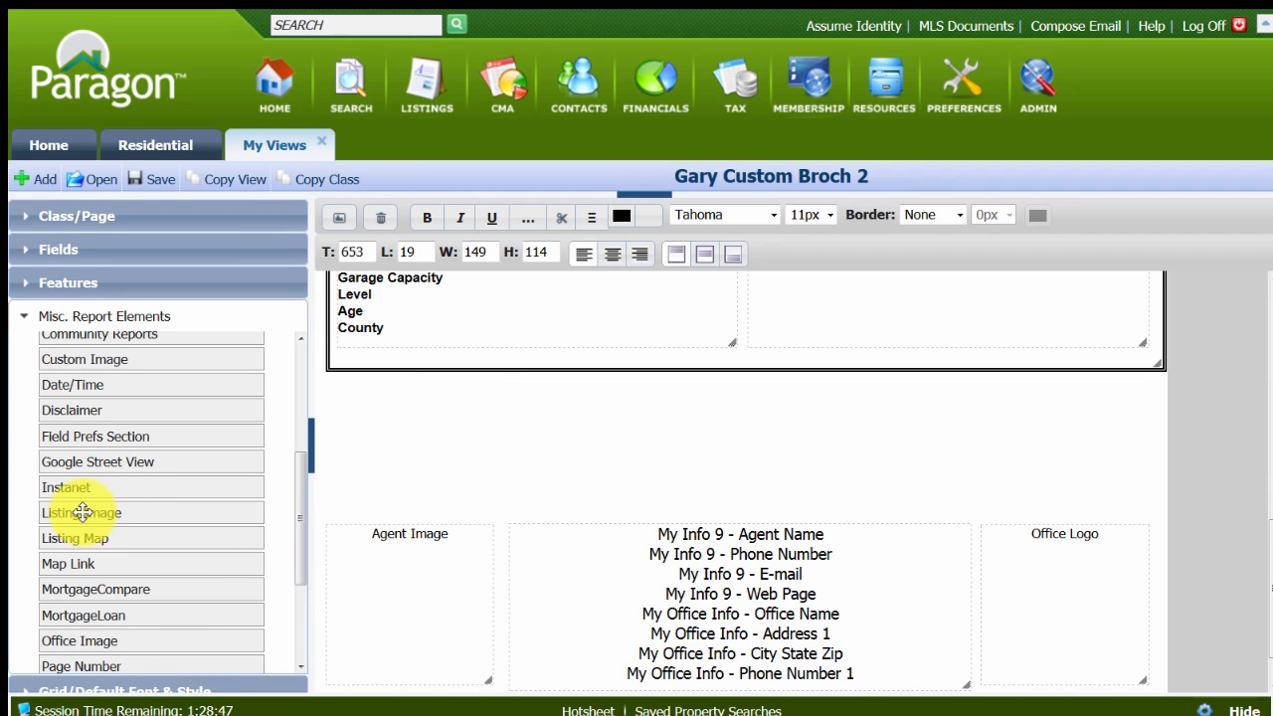
# Add a Listing Image box above Agent Image, centre it, turn on Labels and set Display to 1st Secondary.
pyautogui.moveTo(82, 512); pyautogui.dragTo(378, 389)
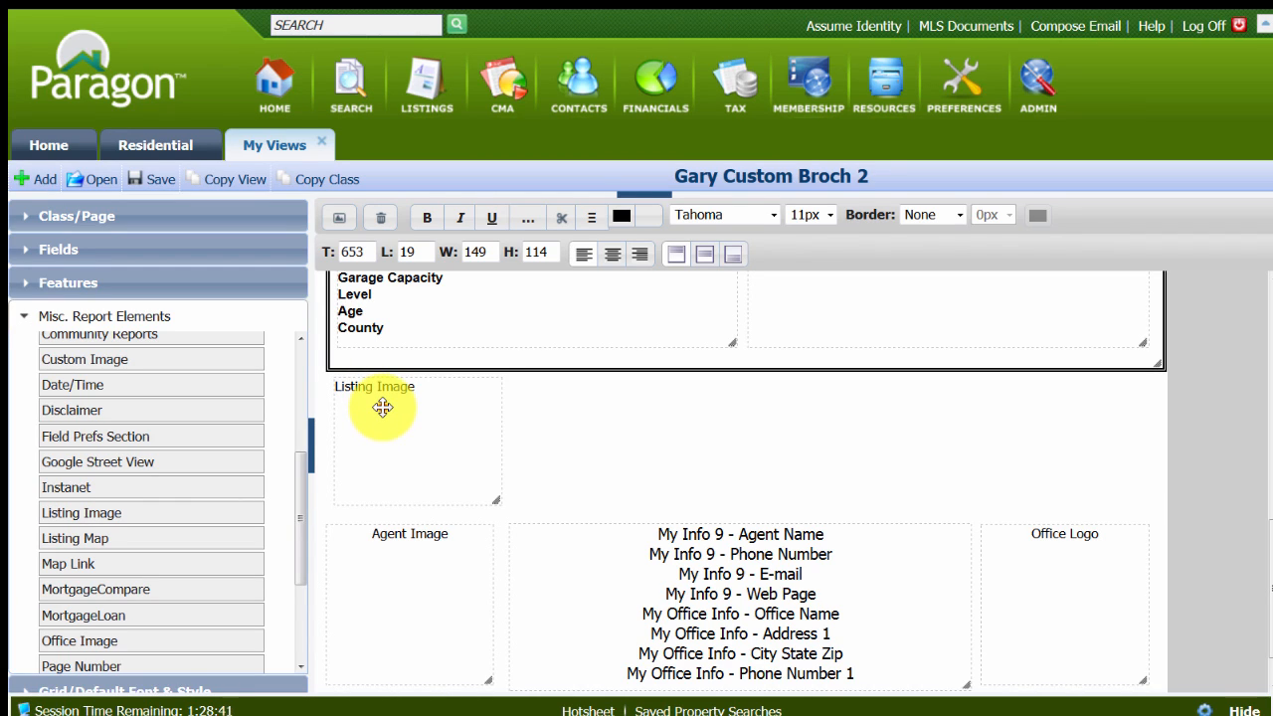
pyautogui.click(383, 407)
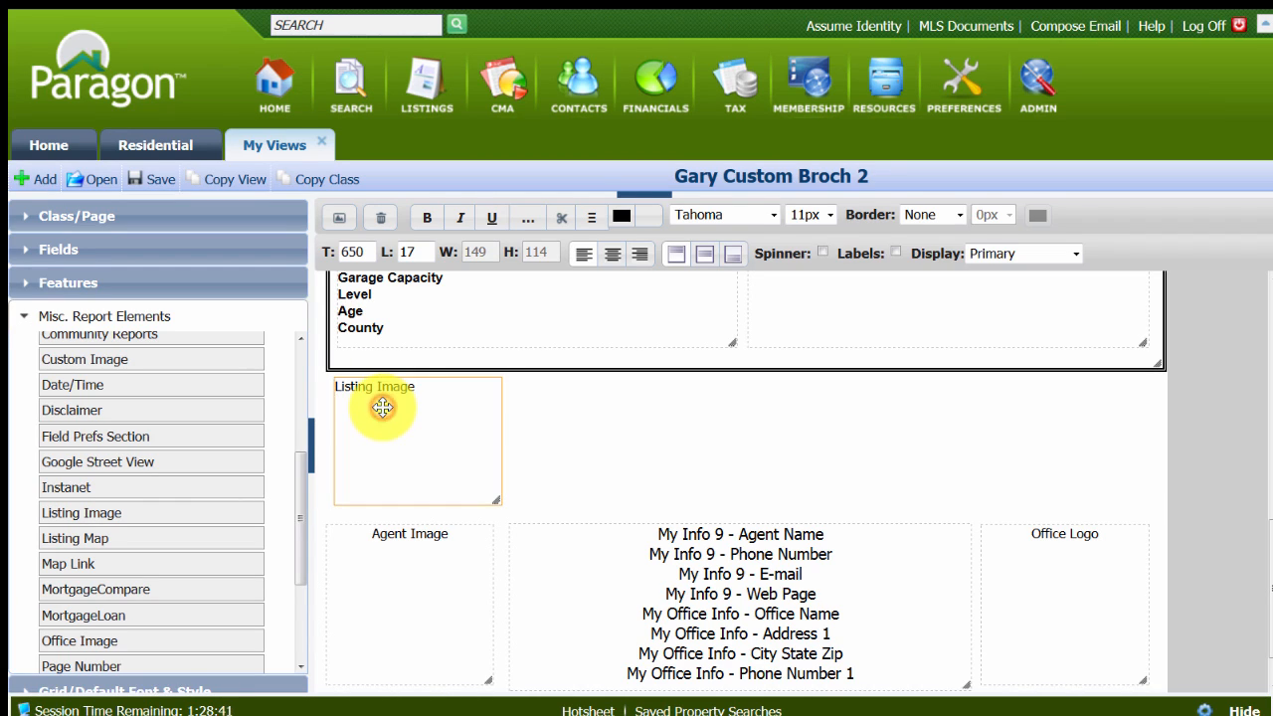
pyautogui.click(614, 255)
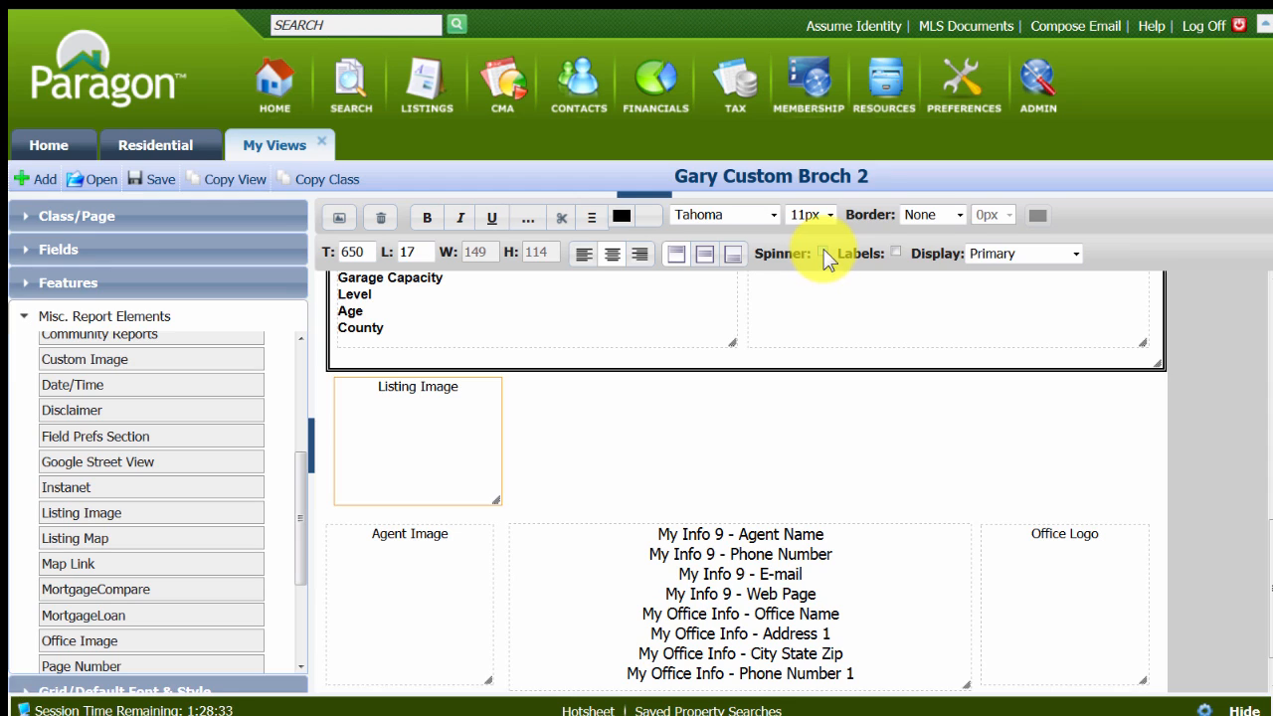
pyautogui.click(895, 252)
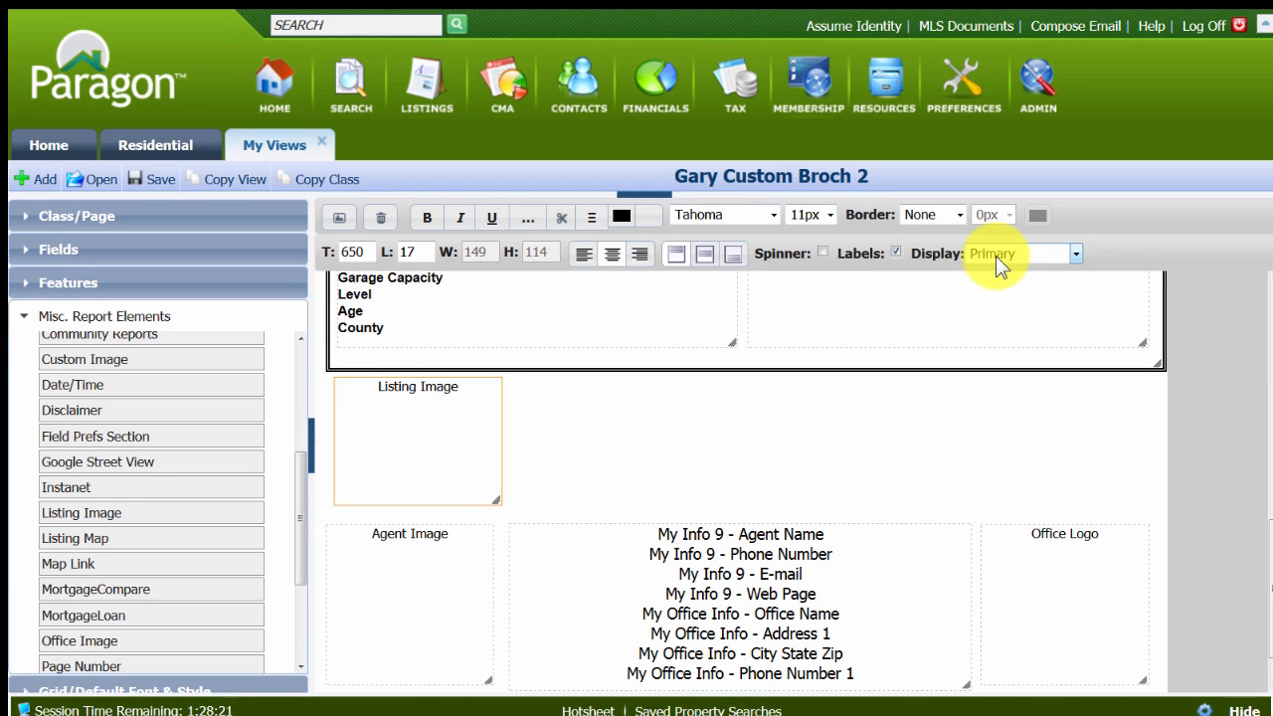
pyautogui.click(1076, 253)
pyautogui.click(1032, 291)
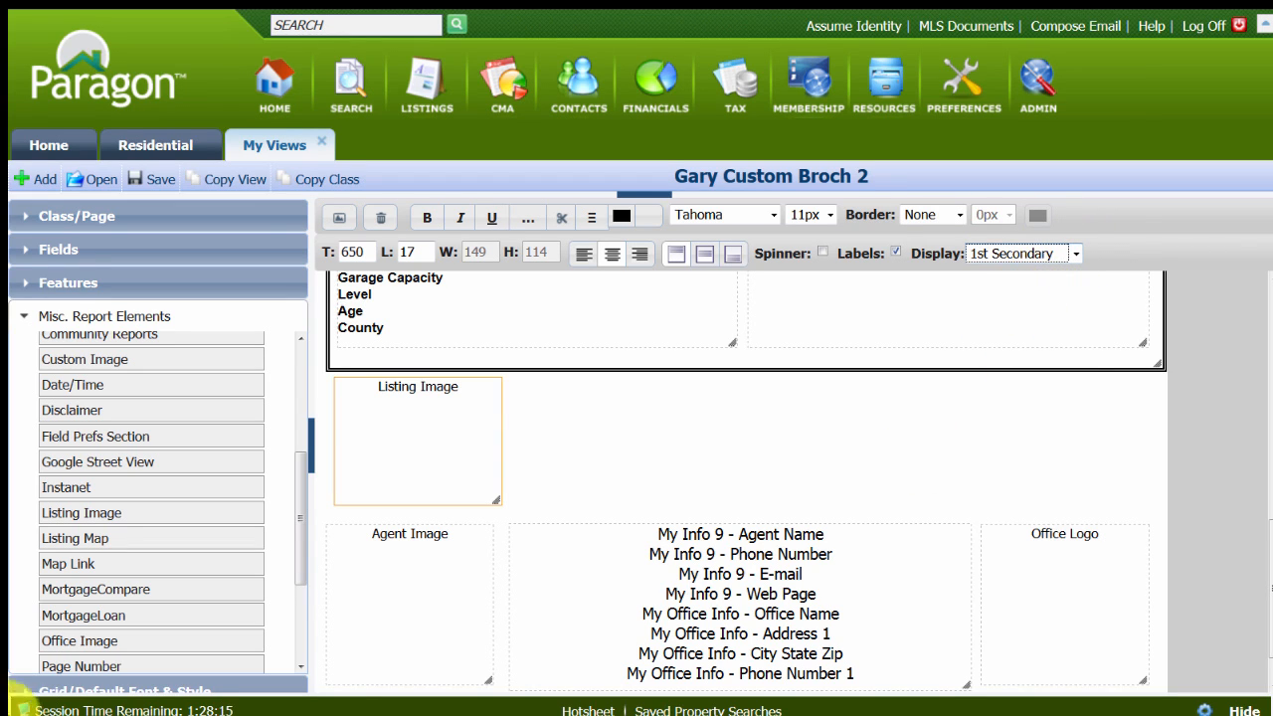
# Add a second Listing Image beside the first, centred, with Labels on and Display set to 2nd Secondary.
pyautogui.moveTo(90, 508); pyautogui.dragTo(564, 388)
pyautogui.click(568, 402)
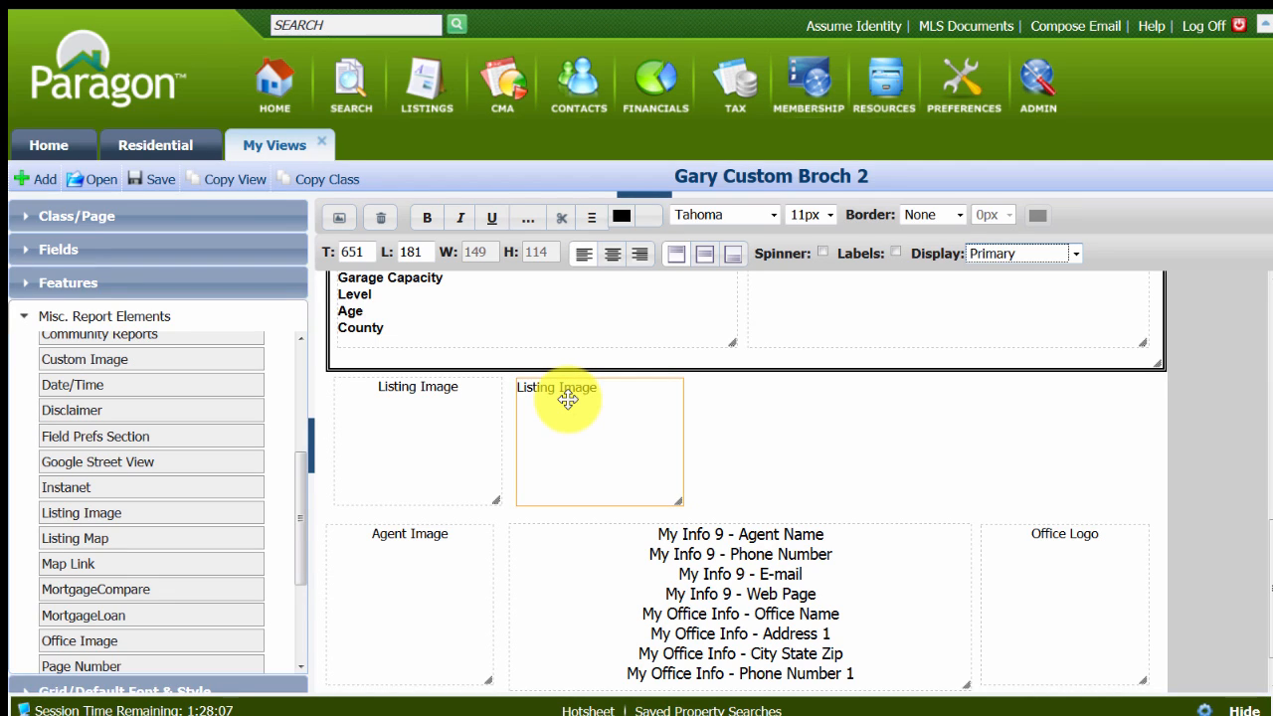
pyautogui.click(613, 252)
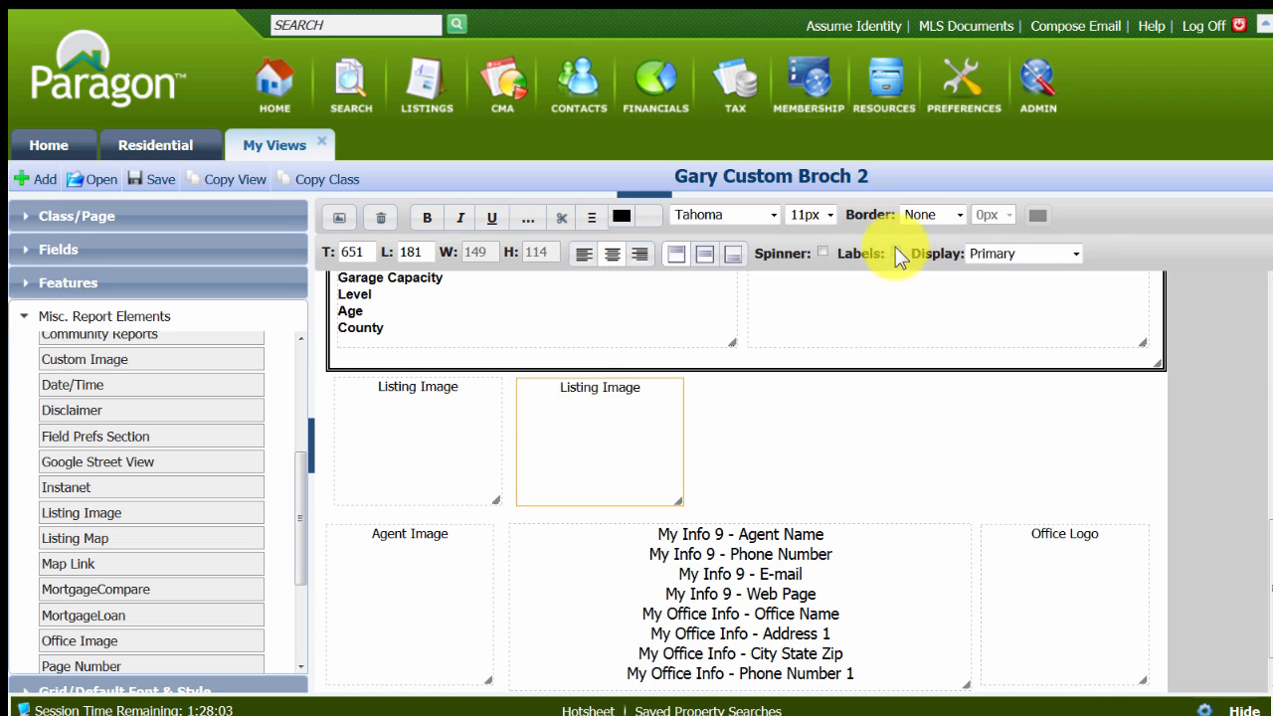
pyautogui.click(897, 254)
pyautogui.click(1074, 251)
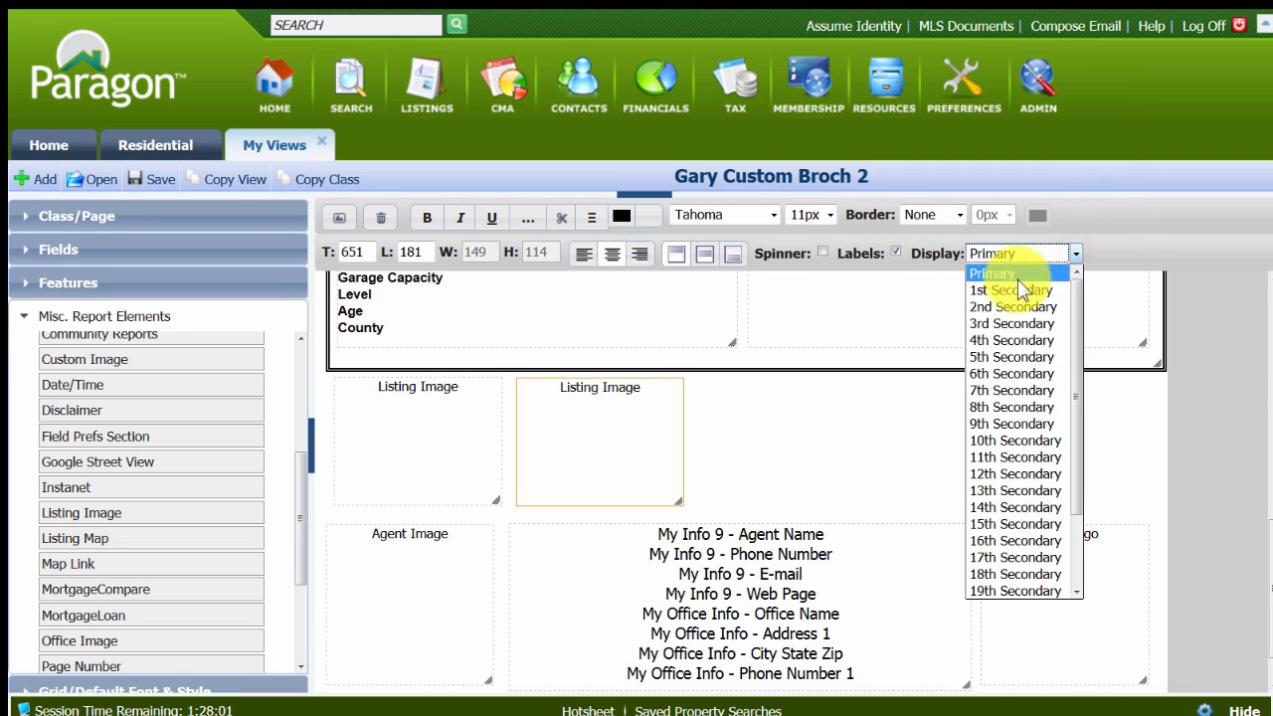
pyautogui.click(993, 305)
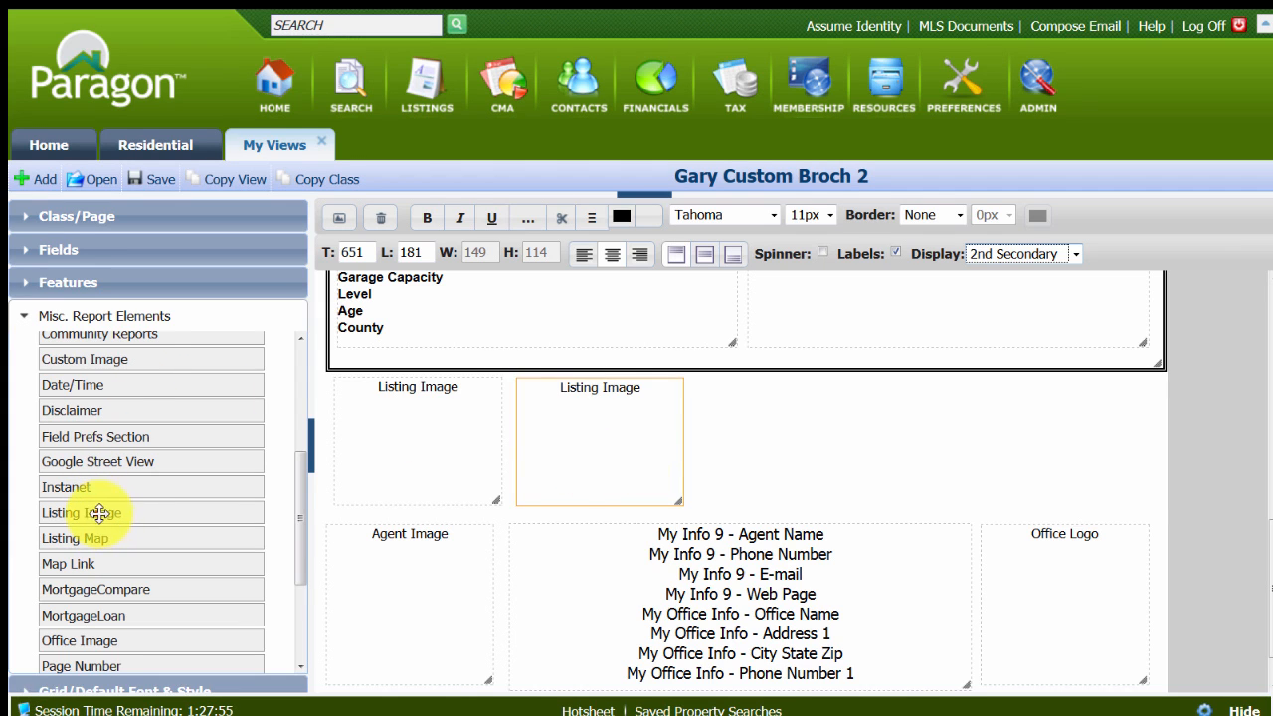
# Add a third Listing Image to the row, centred, with Labels on and Display set to 3rd Secondary.
pyautogui.moveTo(99, 514); pyautogui.dragTo(752, 391)
pyautogui.click(752, 398)
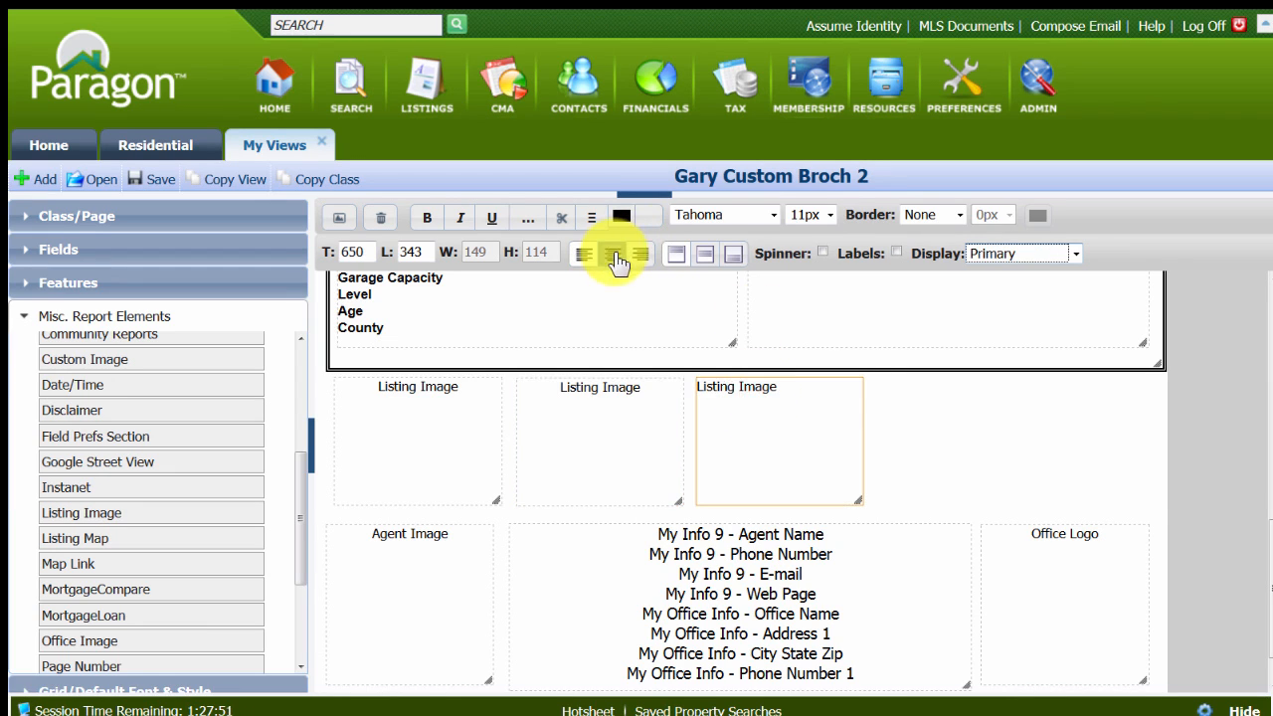
pyautogui.click(615, 255)
pyautogui.click(896, 252)
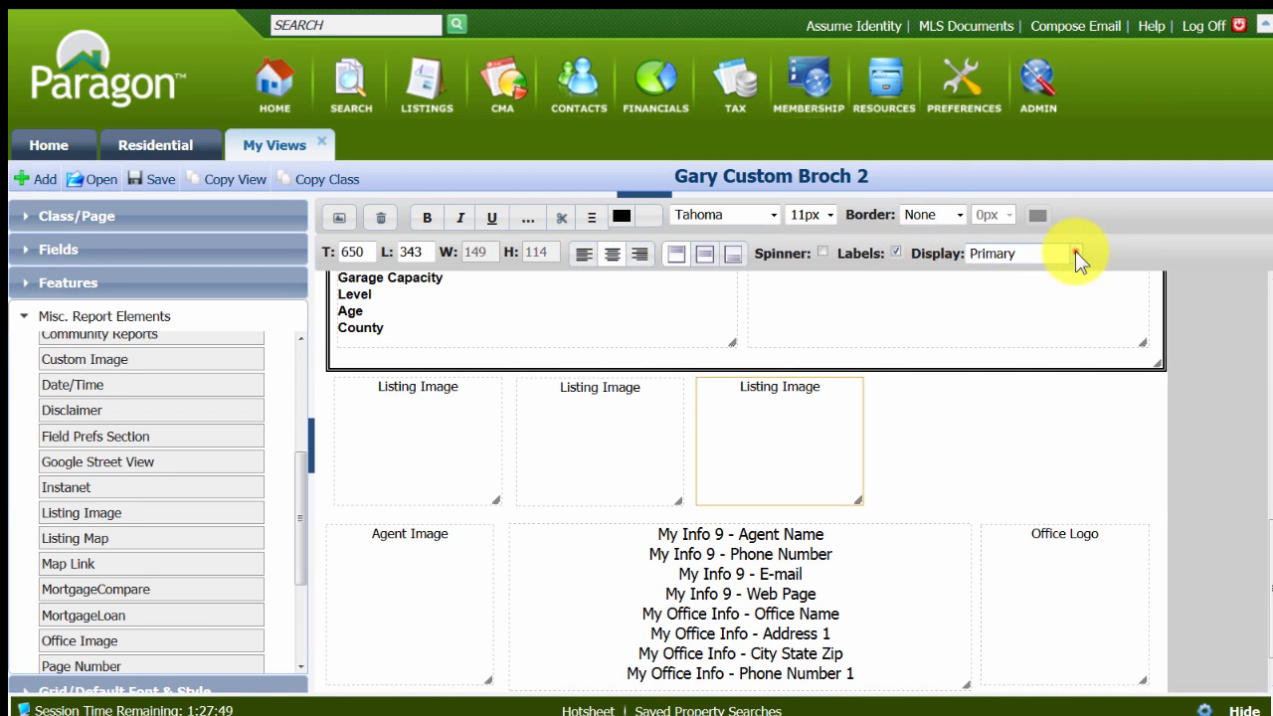
pyautogui.click(1075, 254)
pyautogui.click(1013, 322)
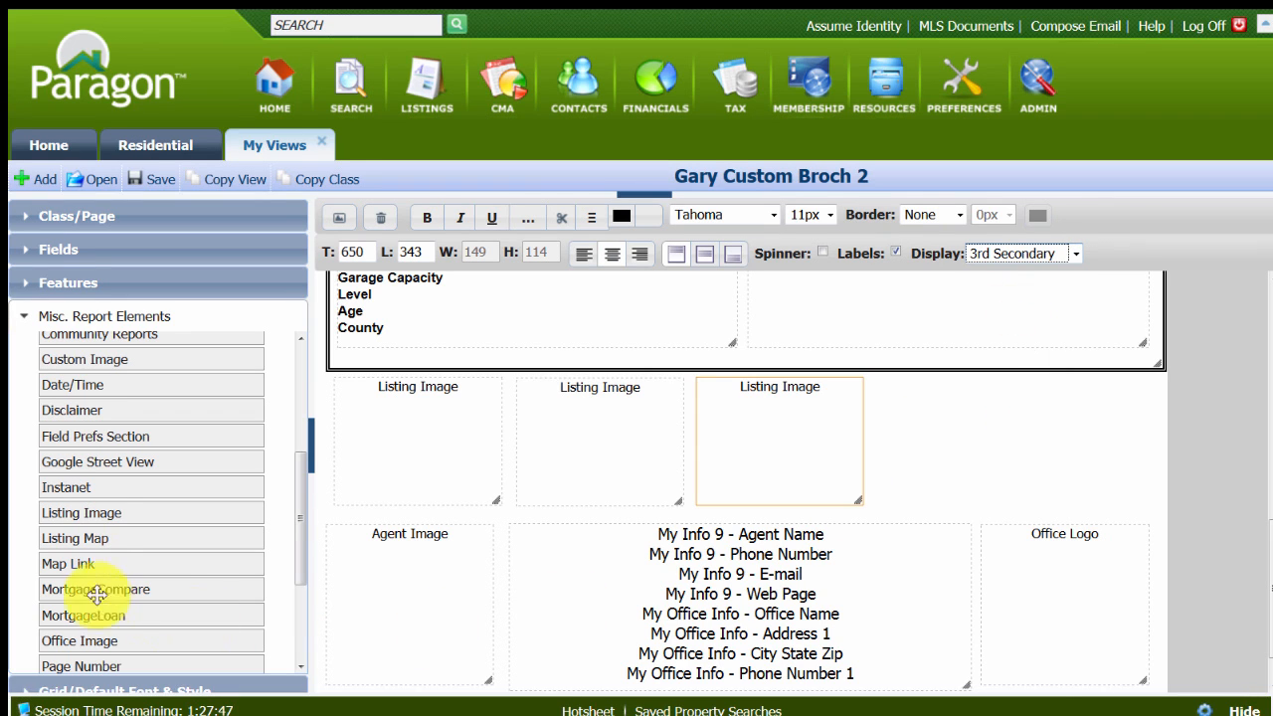
# Add a fourth Listing Image at the end of the row, centred, with Labels on and Display set to 4th Secondary.
pyautogui.moveTo(93, 514); pyautogui.dragTo(928, 392)
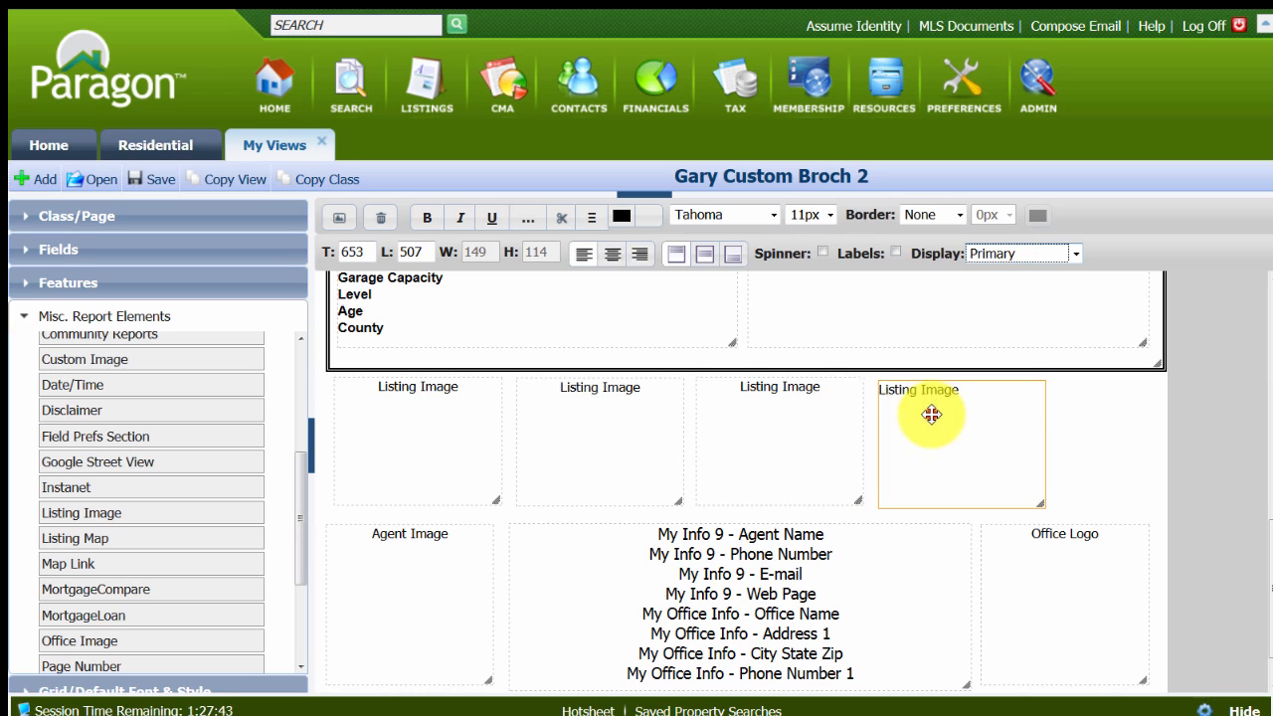
pyautogui.click(613, 255)
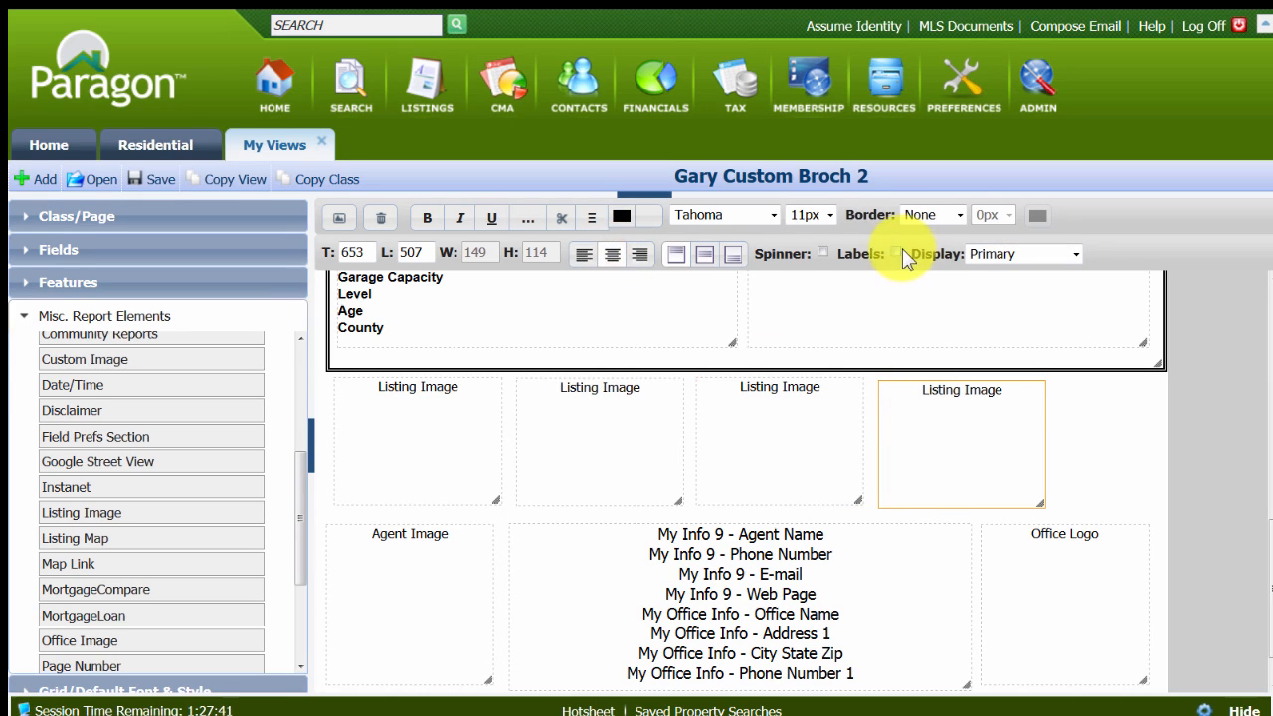
pyautogui.click(896, 252)
pyautogui.click(1076, 254)
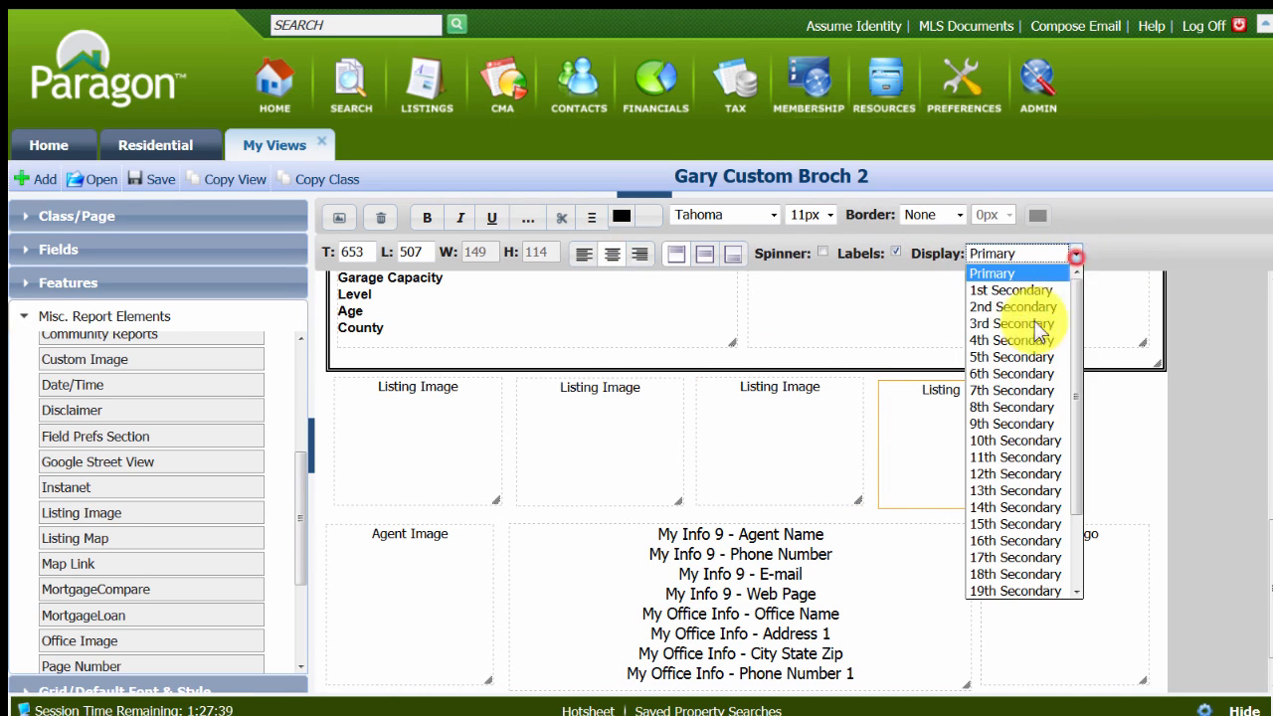
pyautogui.click(1014, 333)
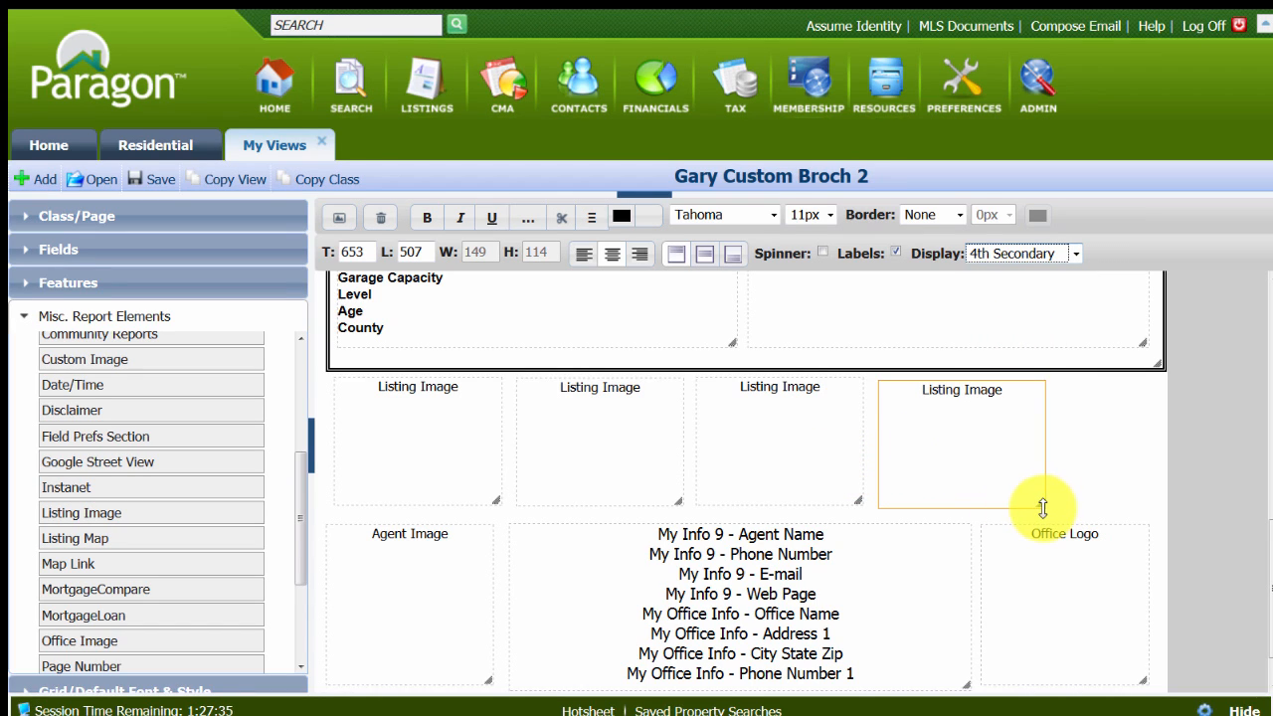
# Shrink all four Listing Image boxes to about 119 wide by 89 high.
pyautogui.moveTo(1049, 509); pyautogui.dragTo(1012, 480)
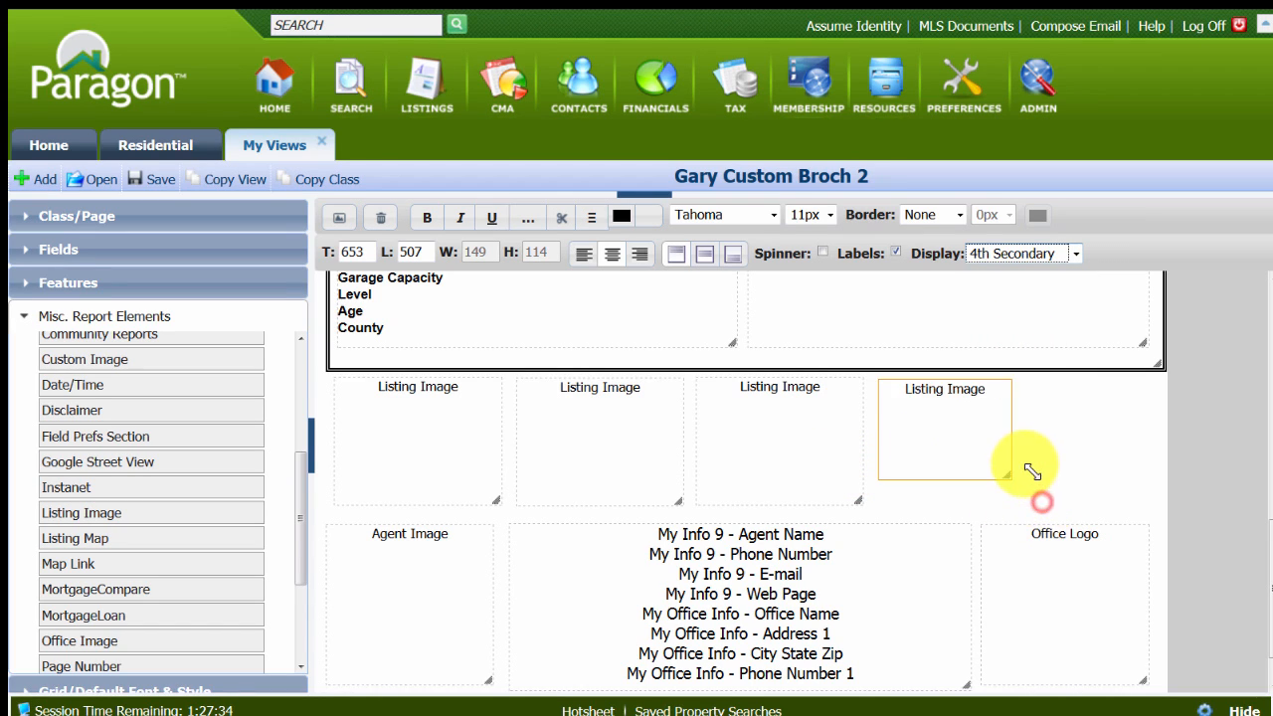
pyautogui.click(798, 475)
pyautogui.moveTo(865, 505); pyautogui.dragTo(825, 475)
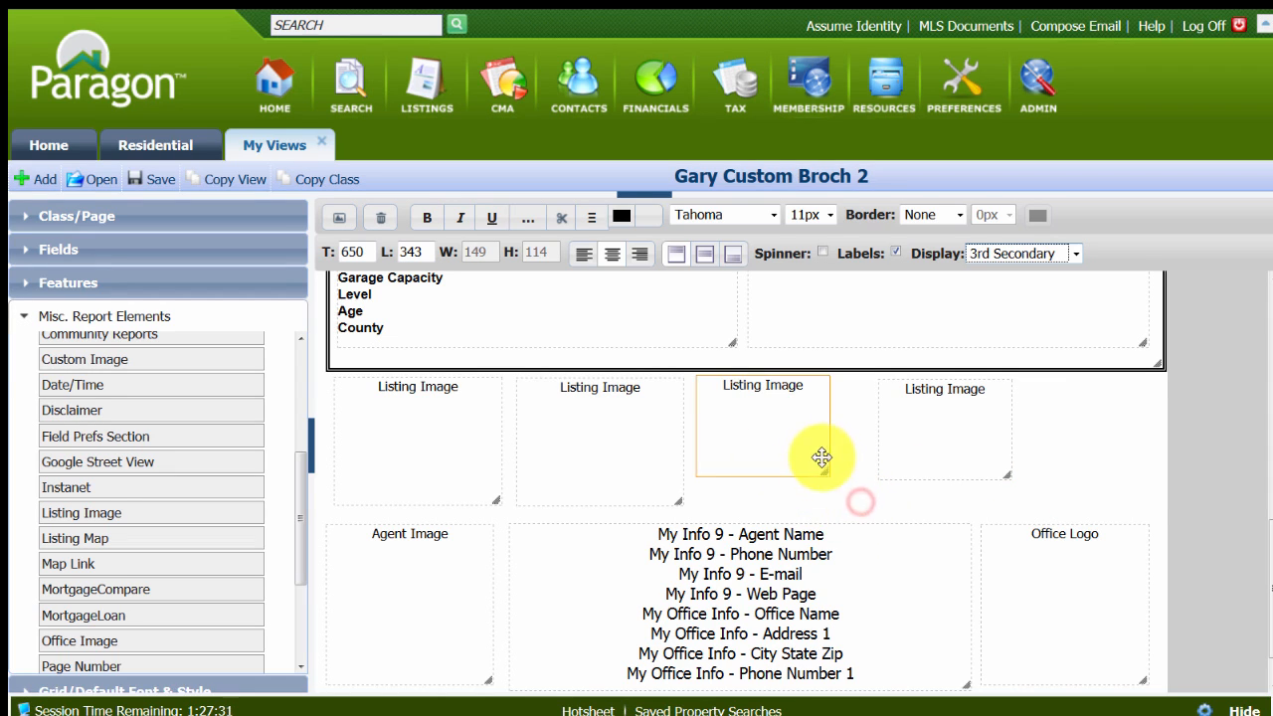
pyautogui.click(651, 448)
pyautogui.moveTo(660, 479); pyautogui.dragTo(649, 478)
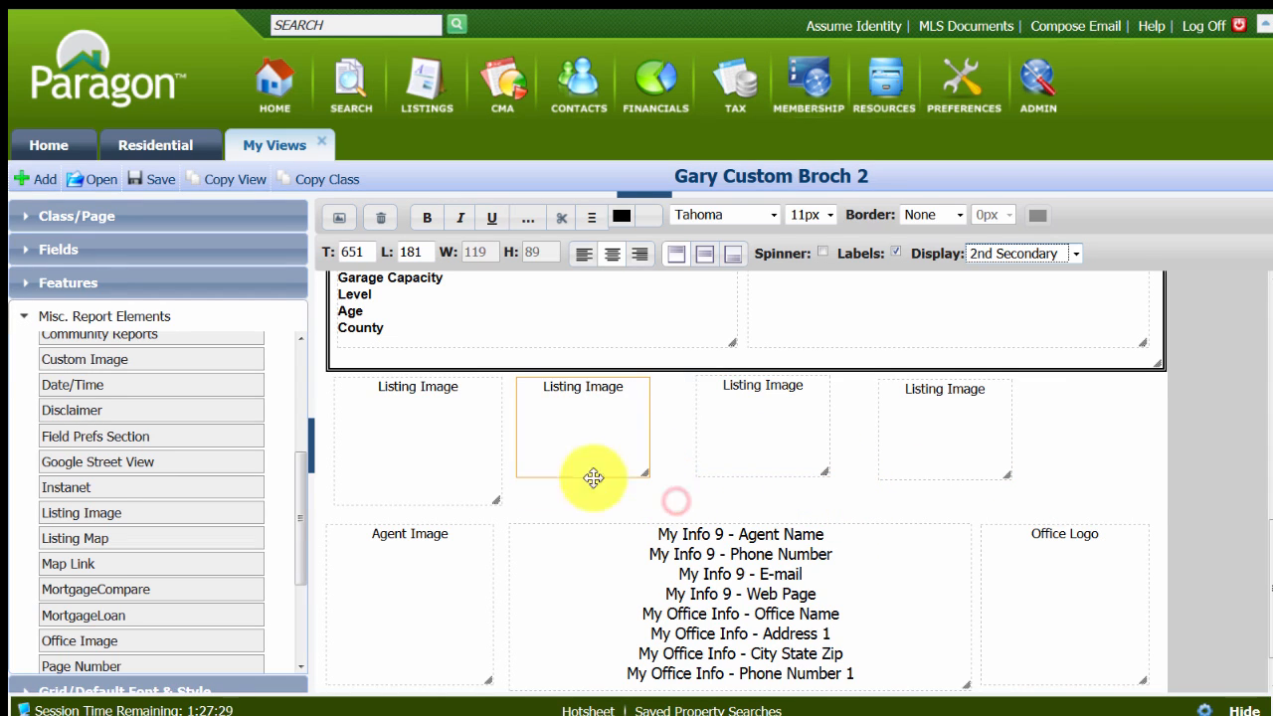
pyautogui.click(429, 464)
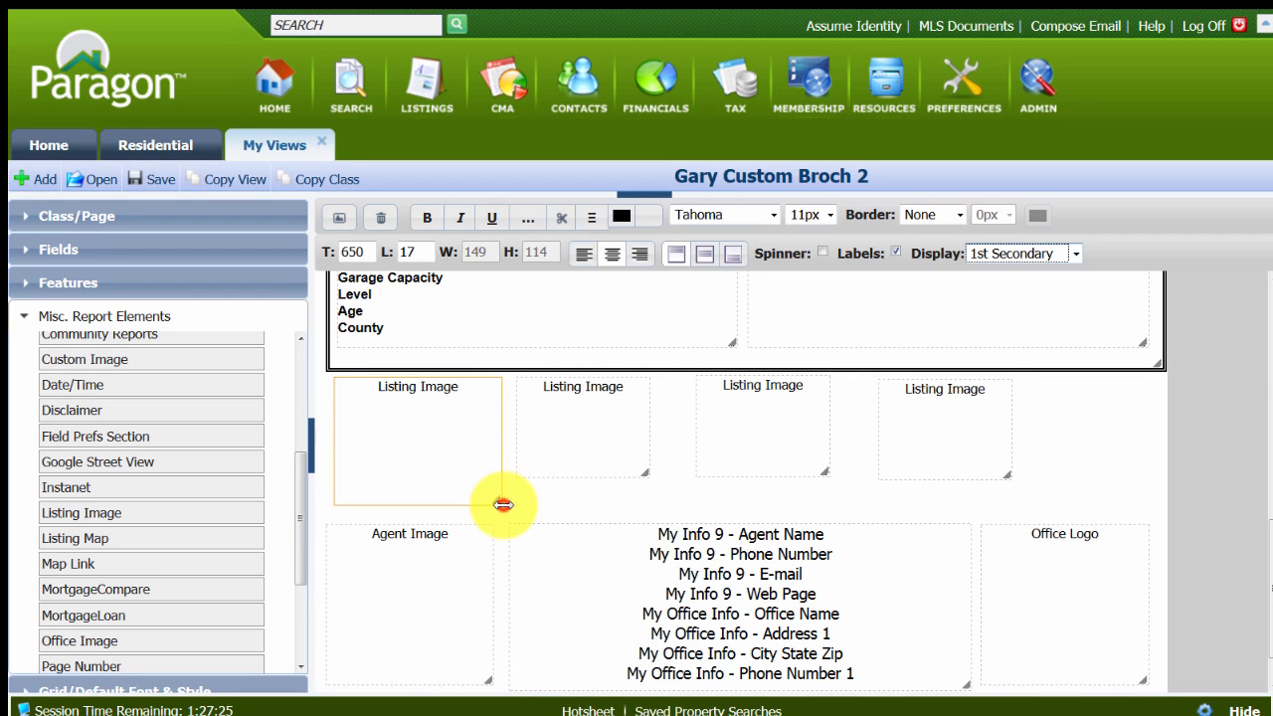
pyautogui.moveTo(503, 505); pyautogui.dragTo(464, 472)
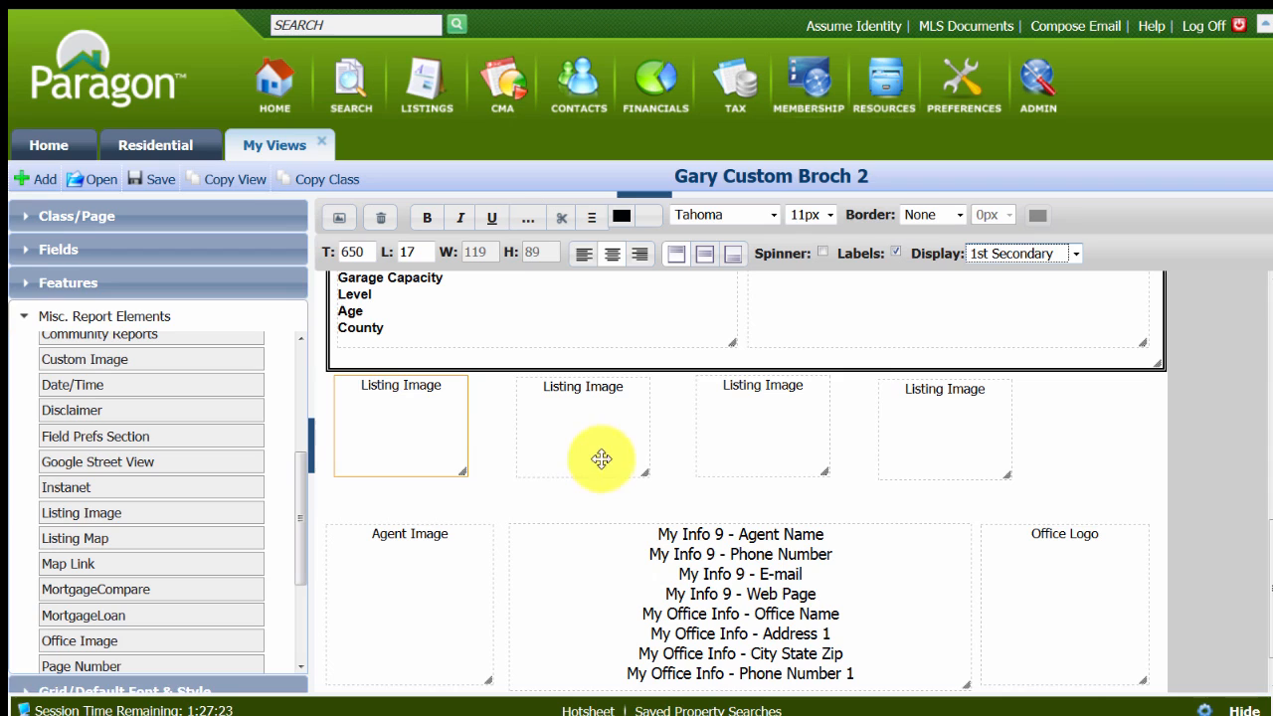
# Move the four Listing Image boxes closer together and slightly lower, leaving room for another box at the row's end.
pyautogui.moveTo(407, 440); pyautogui.dragTo(412, 451)
pyautogui.moveTo(588, 470); pyautogui.dragTo(557, 475)
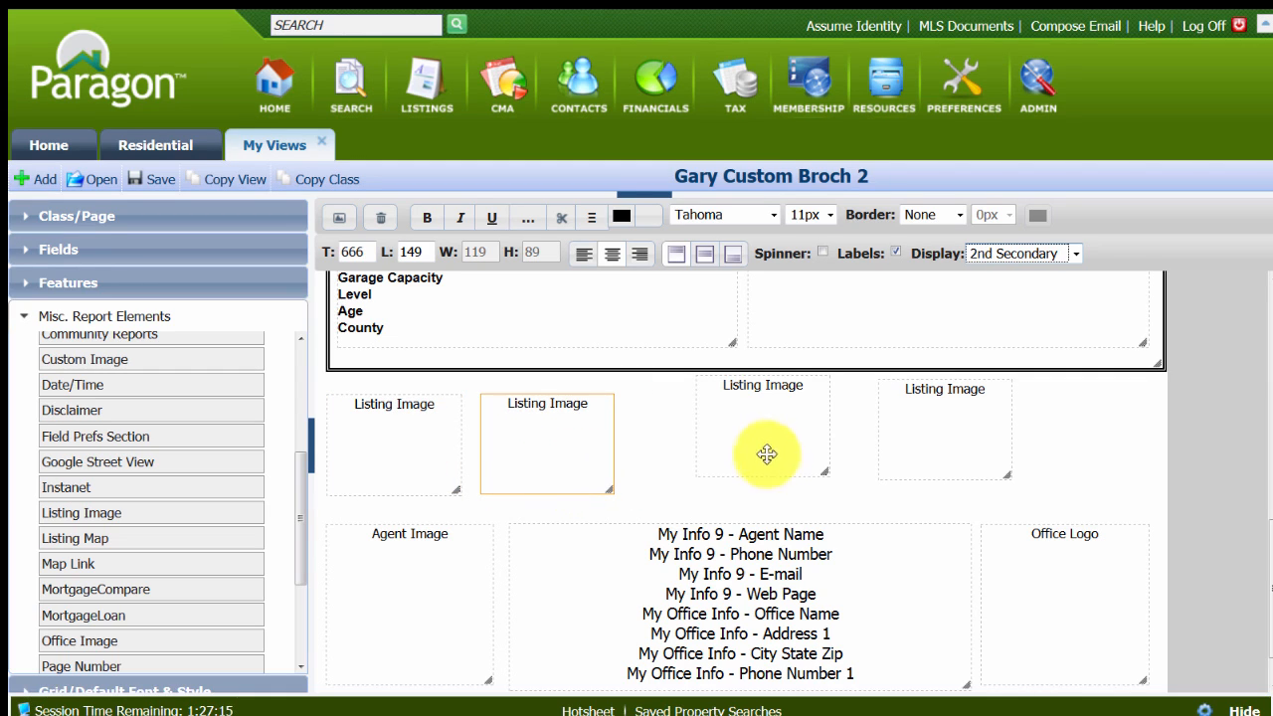
pyautogui.moveTo(737, 466); pyautogui.dragTo(676, 481)
pyautogui.moveTo(886, 457); pyautogui.dragTo(852, 457)
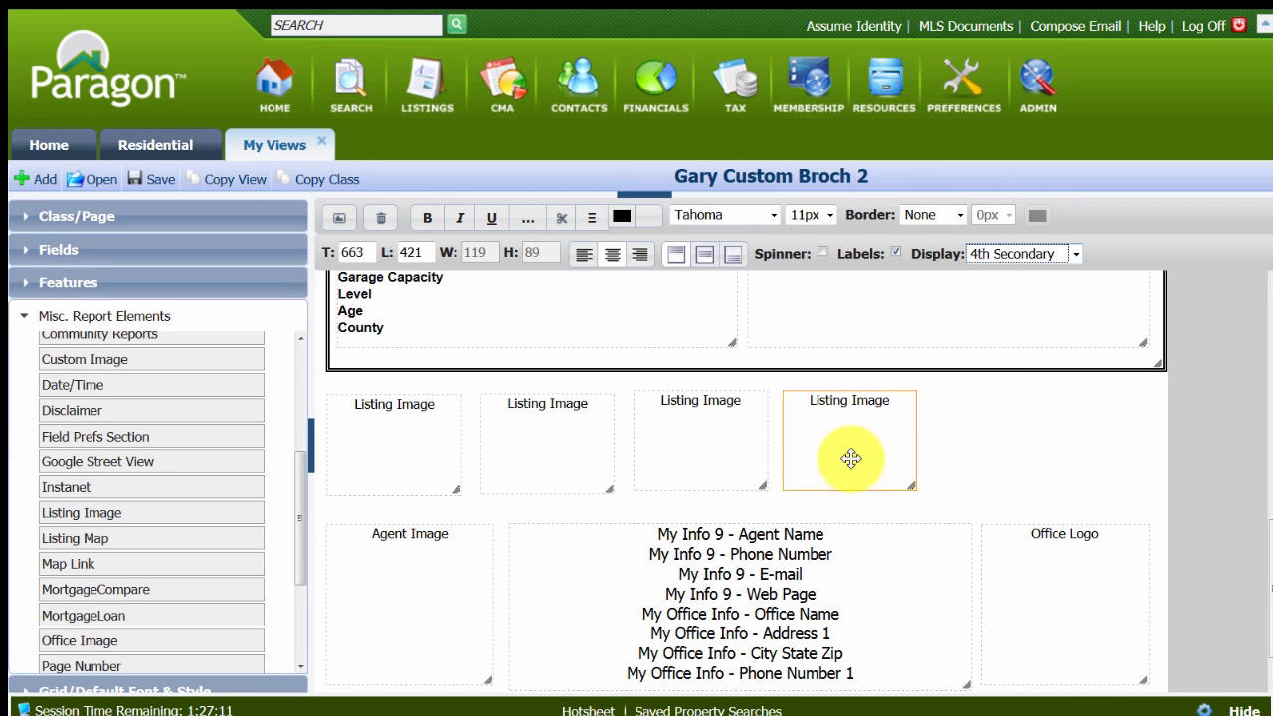
# Add a fifth Listing Image at the row's end, about 119 by 89, with Labels on and Display set to 5th Secondary.
pyautogui.moveTo(121, 513); pyautogui.dragTo(1035, 437)
pyautogui.click(1035, 437)
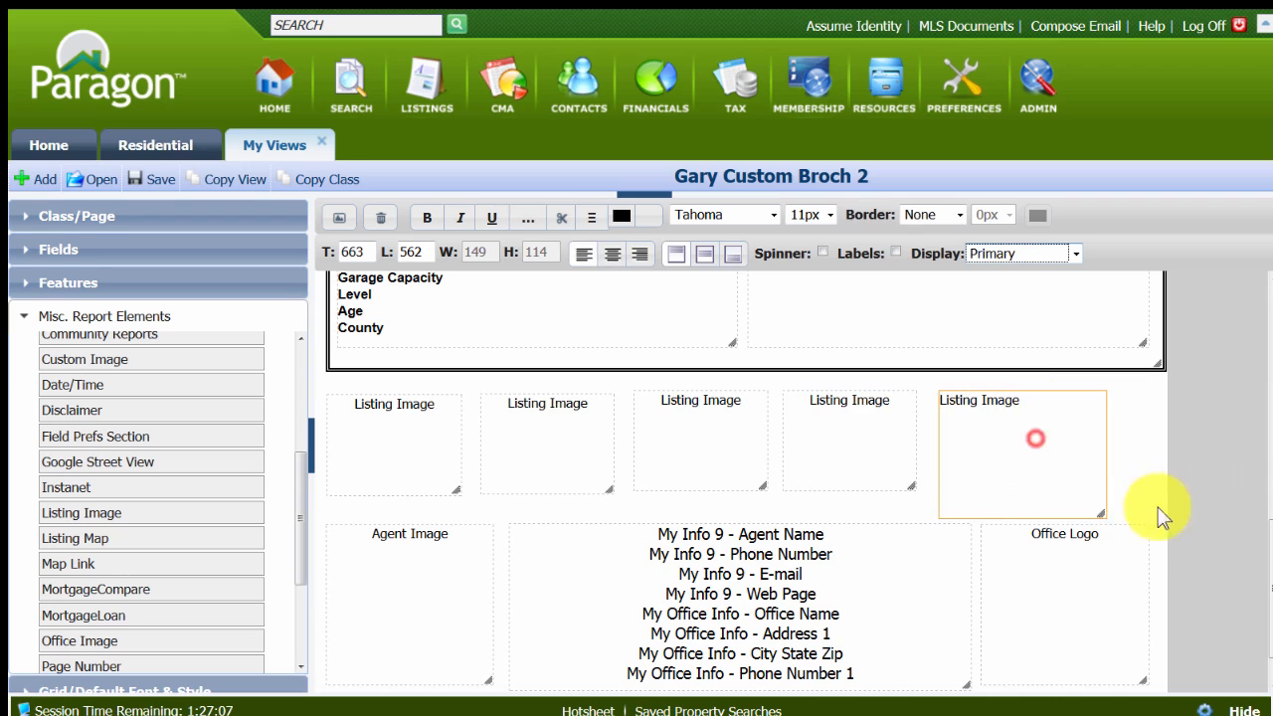
pyautogui.moveTo(1105, 513); pyautogui.dragTo(1071, 488)
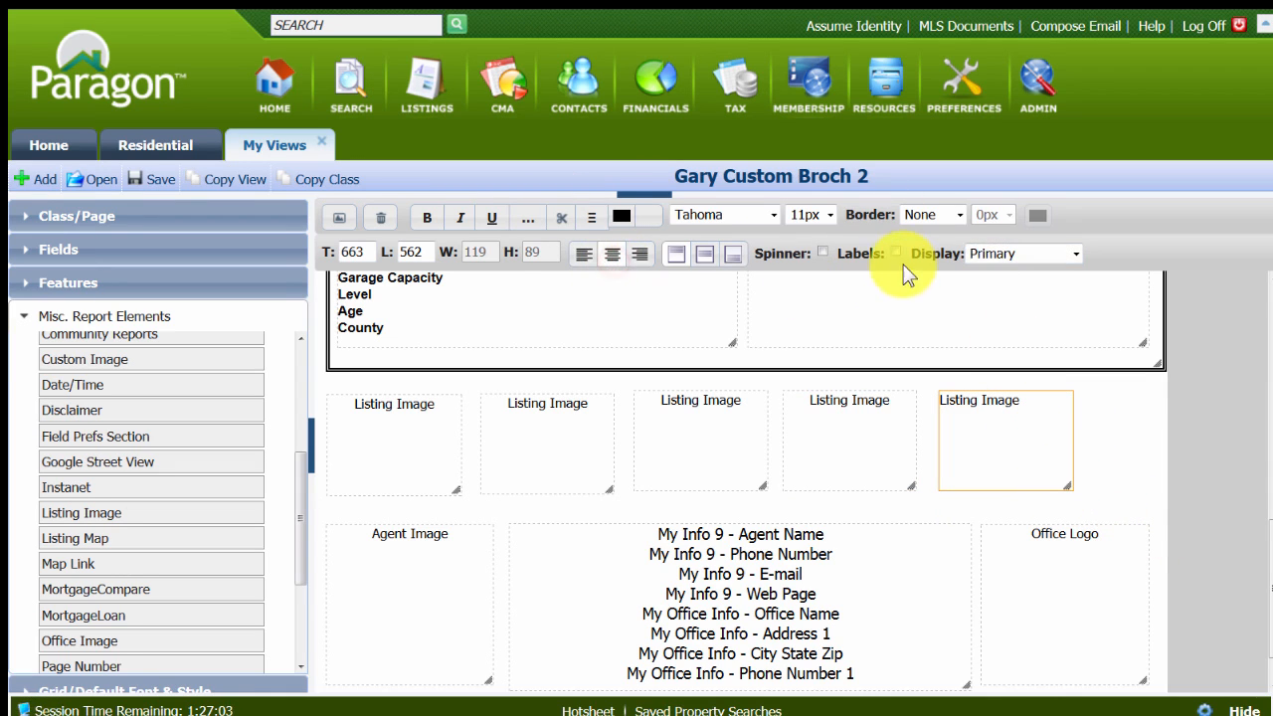
pyautogui.click(896, 252)
pyautogui.click(1075, 255)
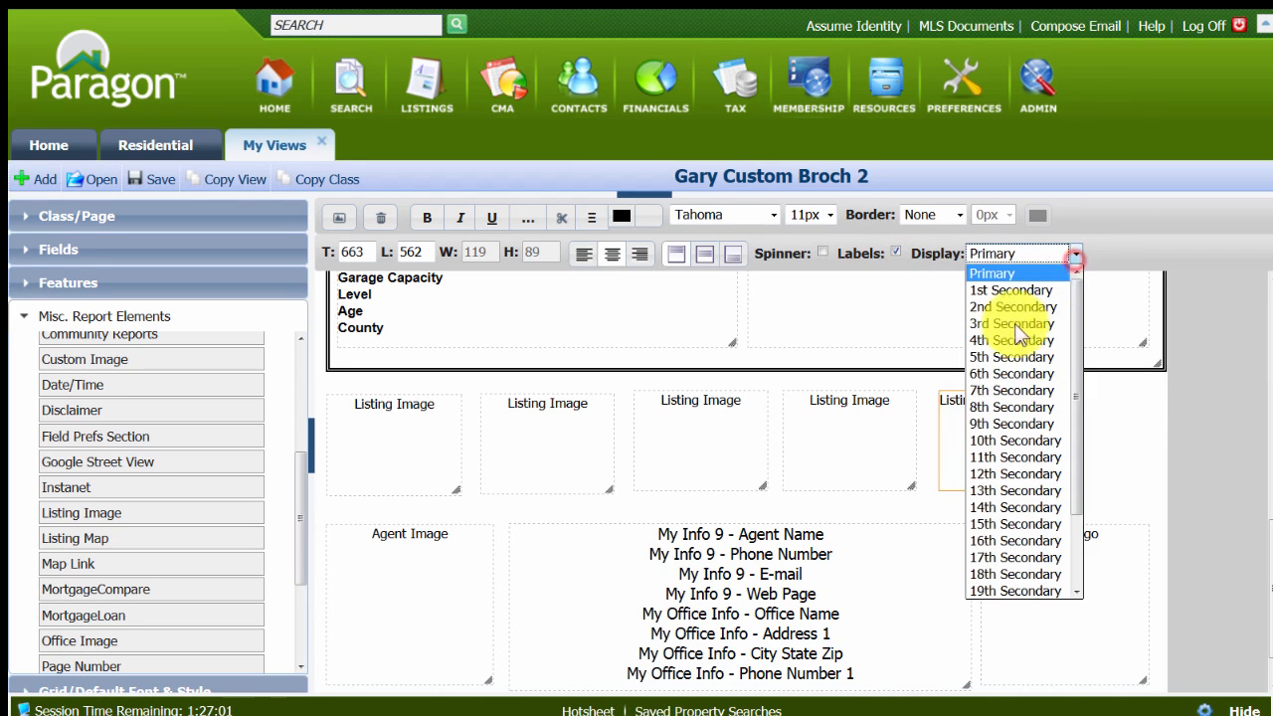
pyautogui.click(990, 358)
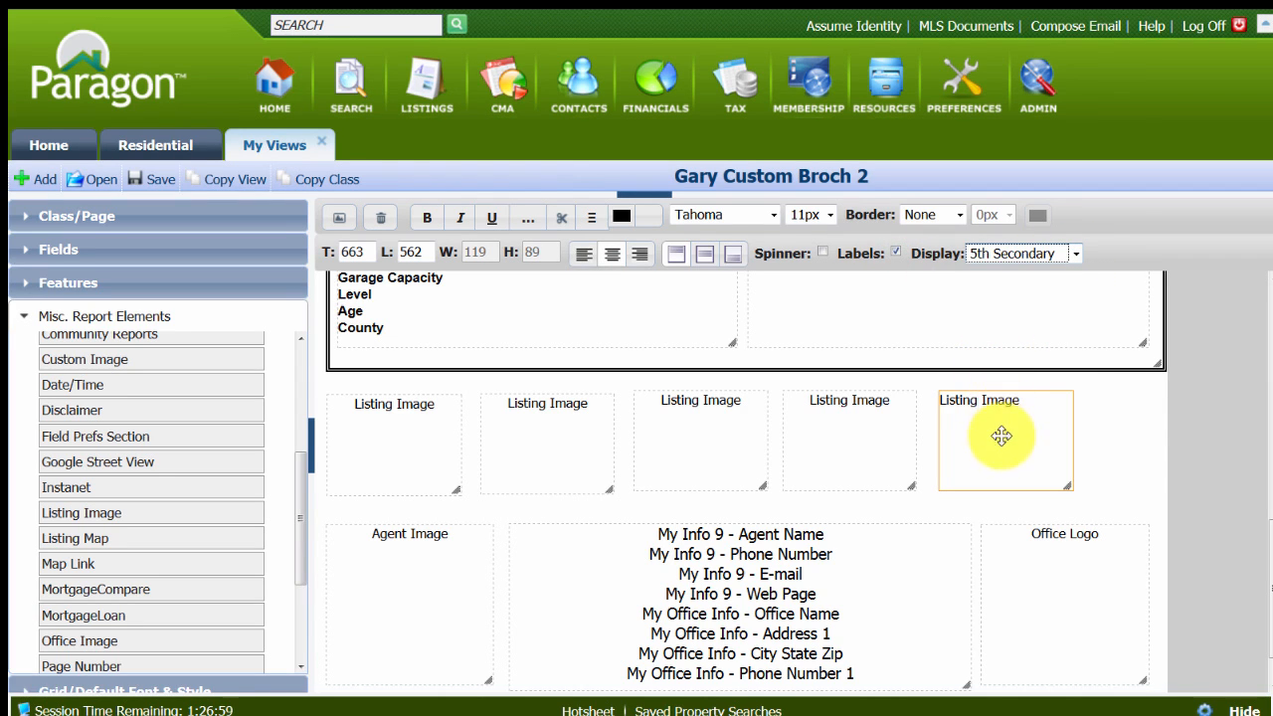
# Spread the second to fifth Listing Image boxes out across the page width with similar gaps.
pyautogui.moveTo(1001, 431); pyautogui.dragTo(1067, 435)
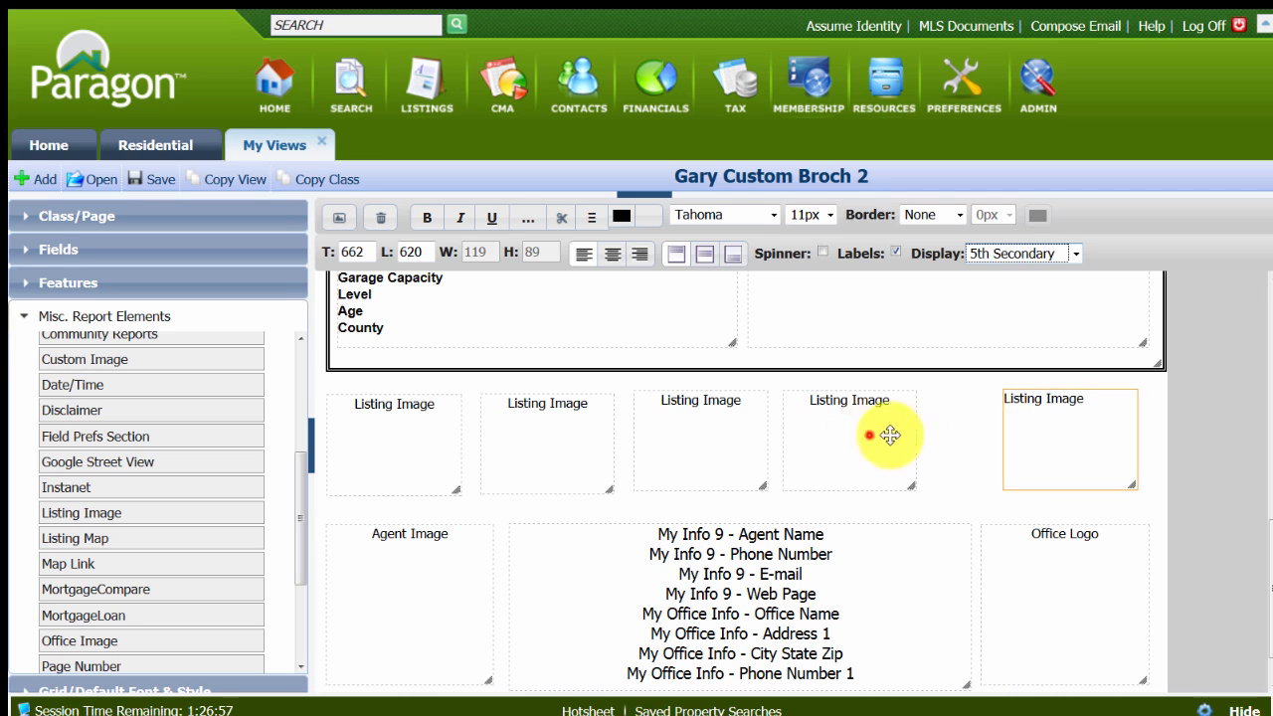
pyautogui.moveTo(886, 434); pyautogui.dragTo(915, 434)
pyautogui.moveTo(745, 426); pyautogui.dragTo(762, 427)
pyautogui.moveTo(580, 429); pyautogui.dragTo(610, 428)
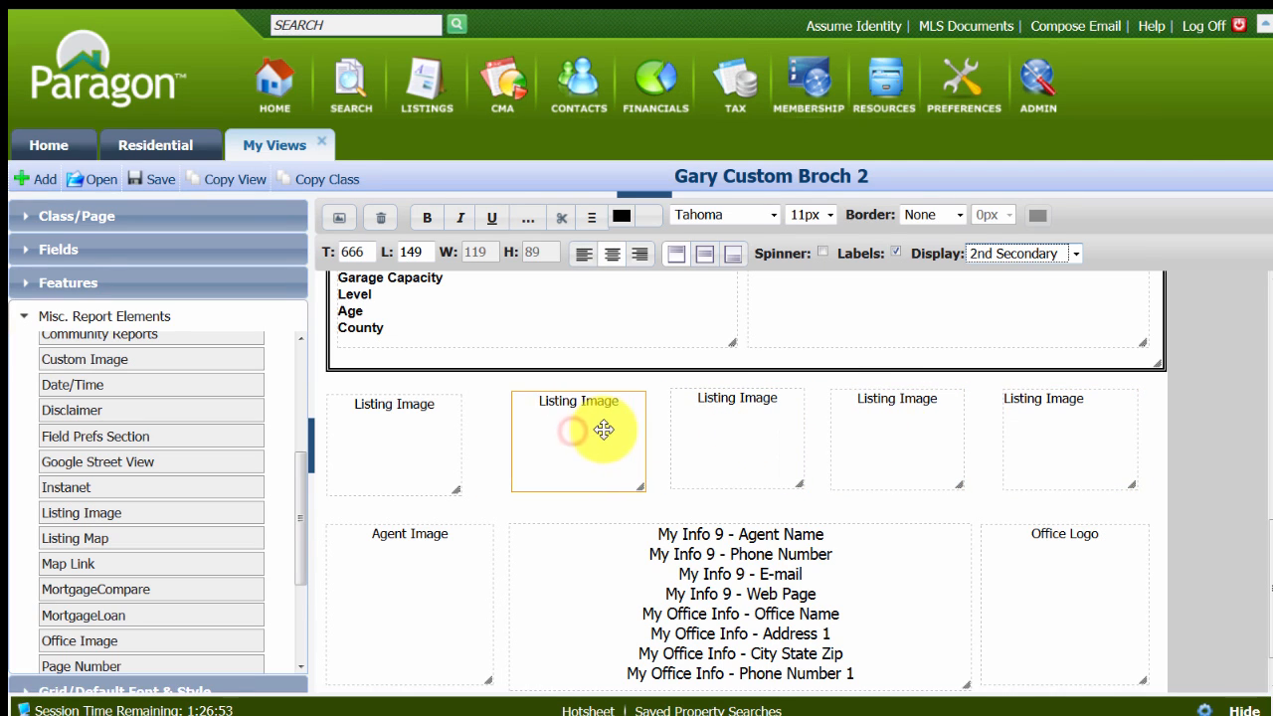
# Move all five Listing Image boxes together slightly to the right as one group.
pyautogui.click(397, 431)
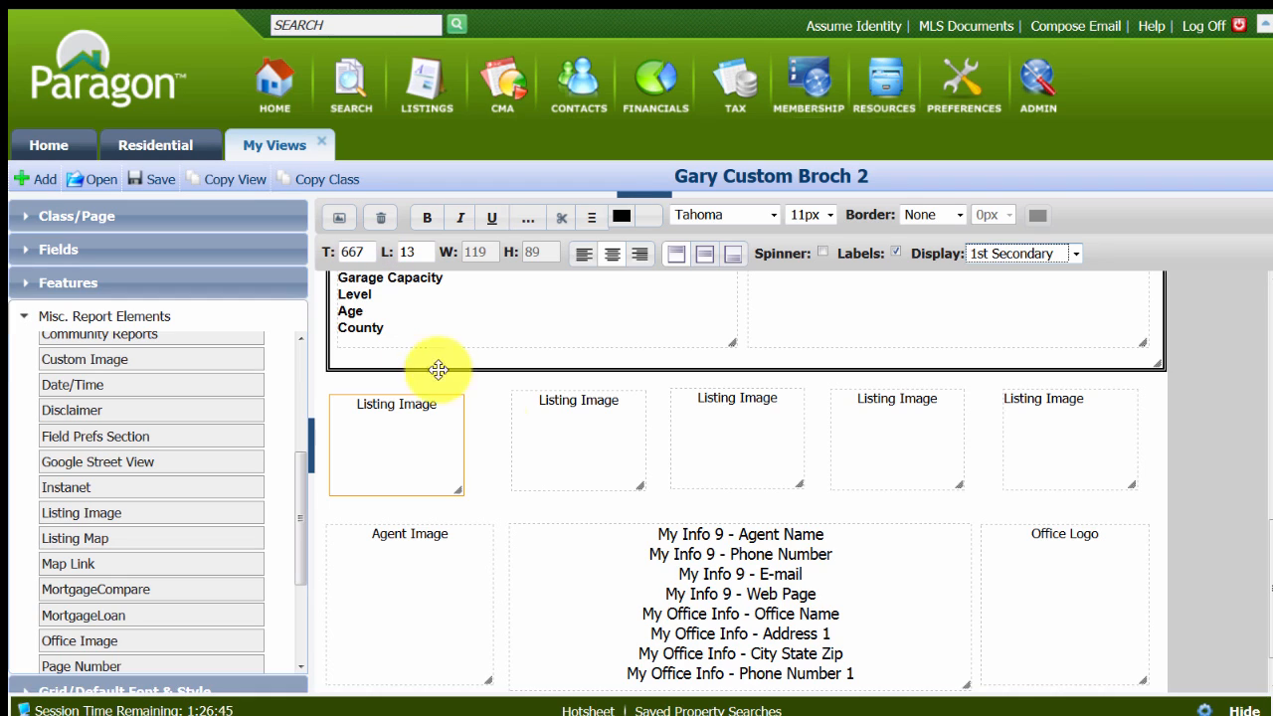
pyautogui.click(593, 448)
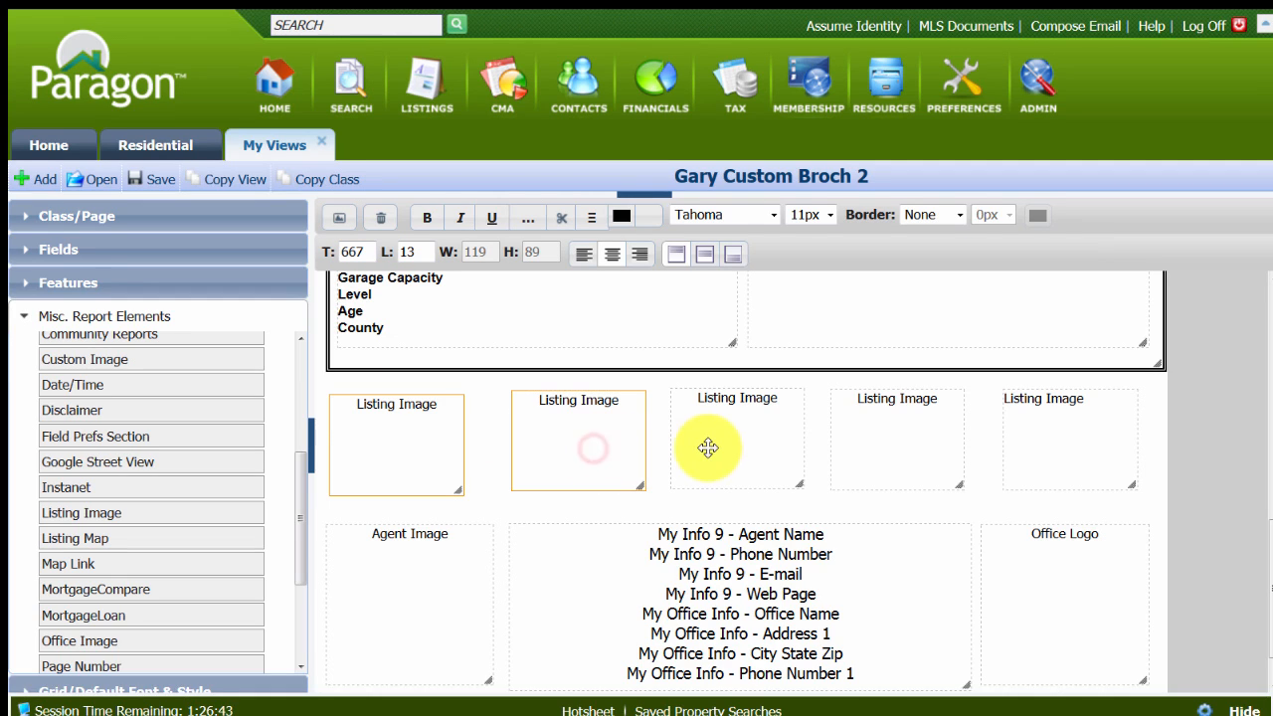
pyautogui.keyDown('ctrl'); pyautogui.click(914, 460); pyautogui.keyUp('ctrl')
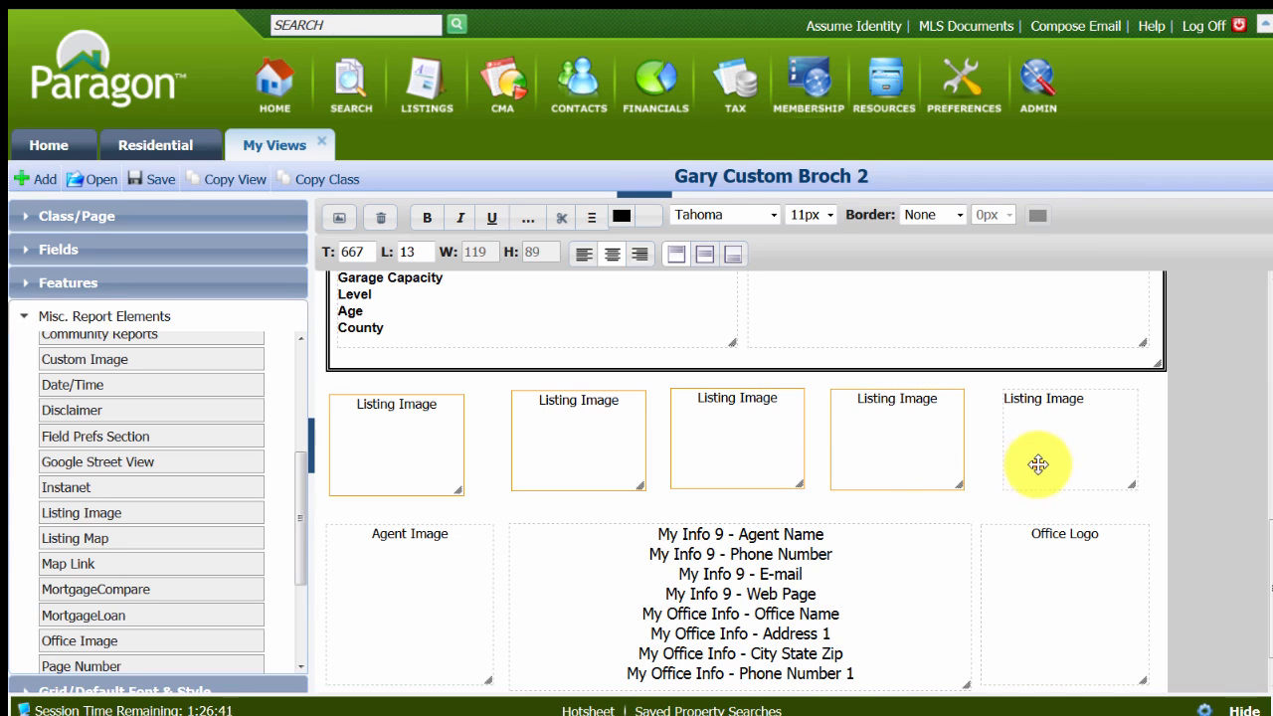
pyautogui.keyDown('ctrl'); pyautogui.click(1037, 464); pyautogui.keyUp('ctrl')
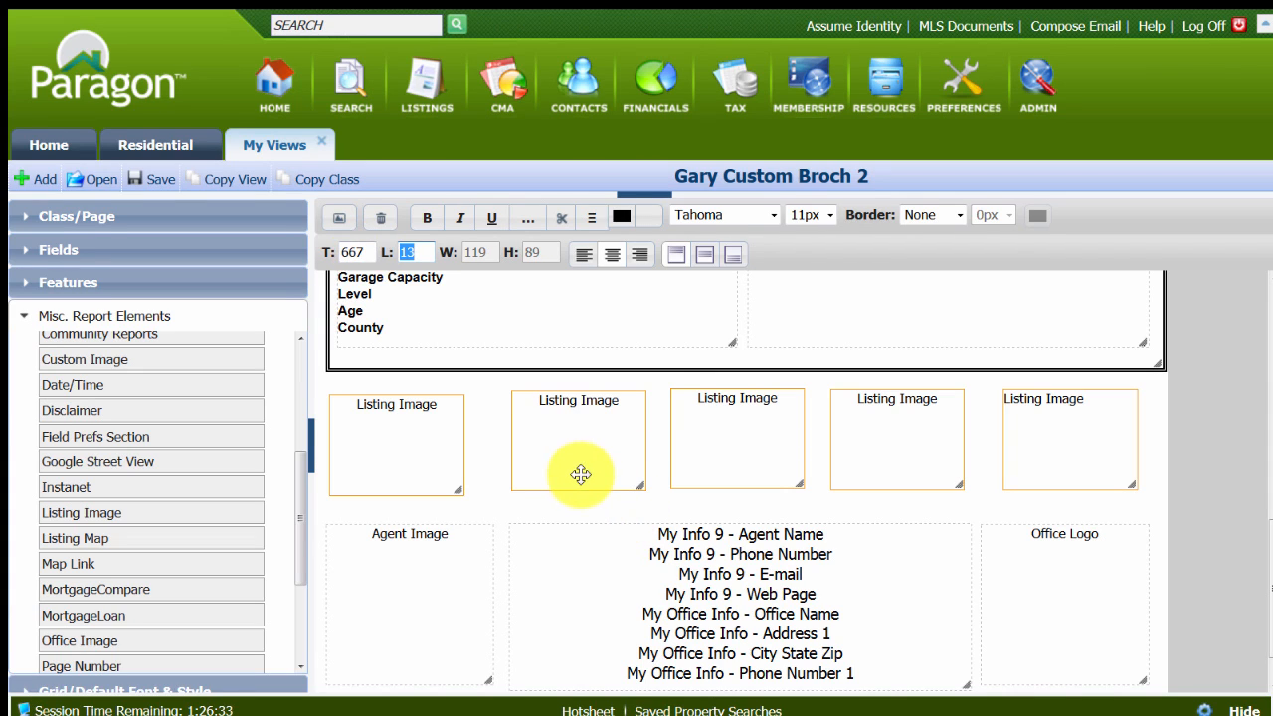
pyautogui.moveTo(582, 460); pyautogui.dragTo(590, 460)
pyautogui.click(497, 497)
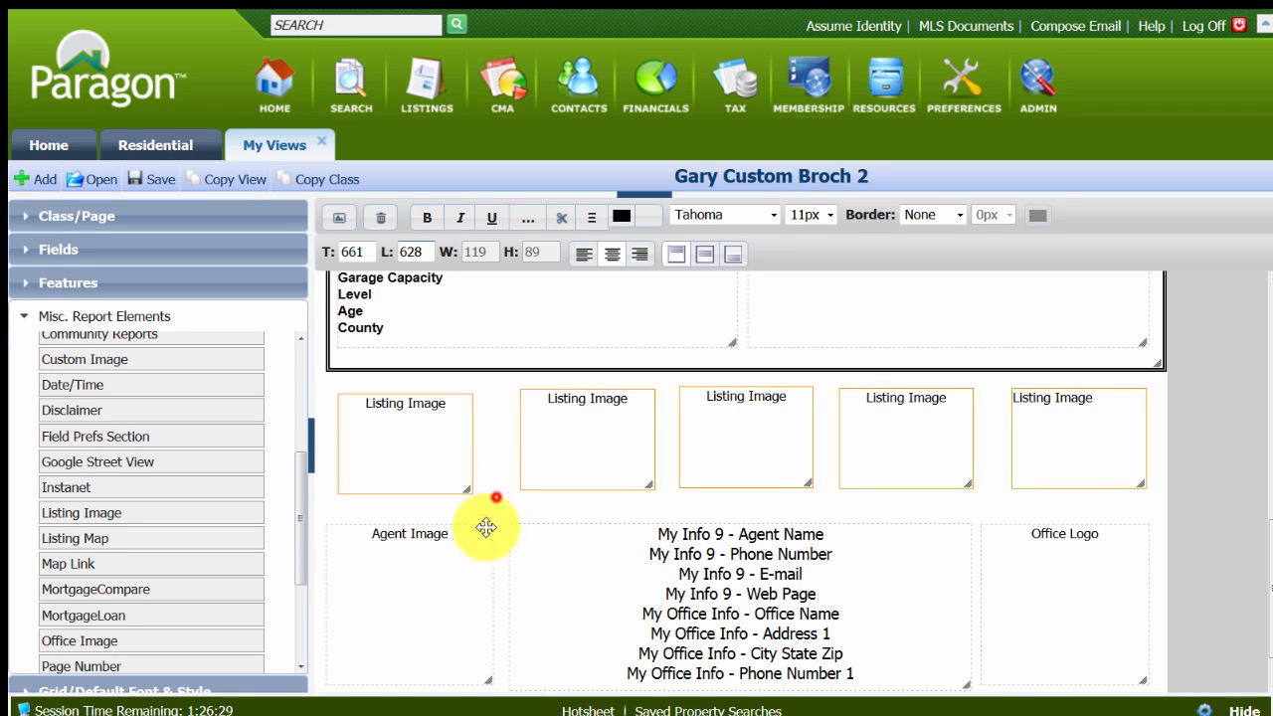
# Nudge the Agent Image box slightly right, and place the second Listing Image at left about 170 and top 667.
pyautogui.moveTo(430, 571); pyautogui.dragTo(434, 571)
pyautogui.click(577, 449)
pyautogui.moveTo(574, 448); pyautogui.dragTo(560, 446)
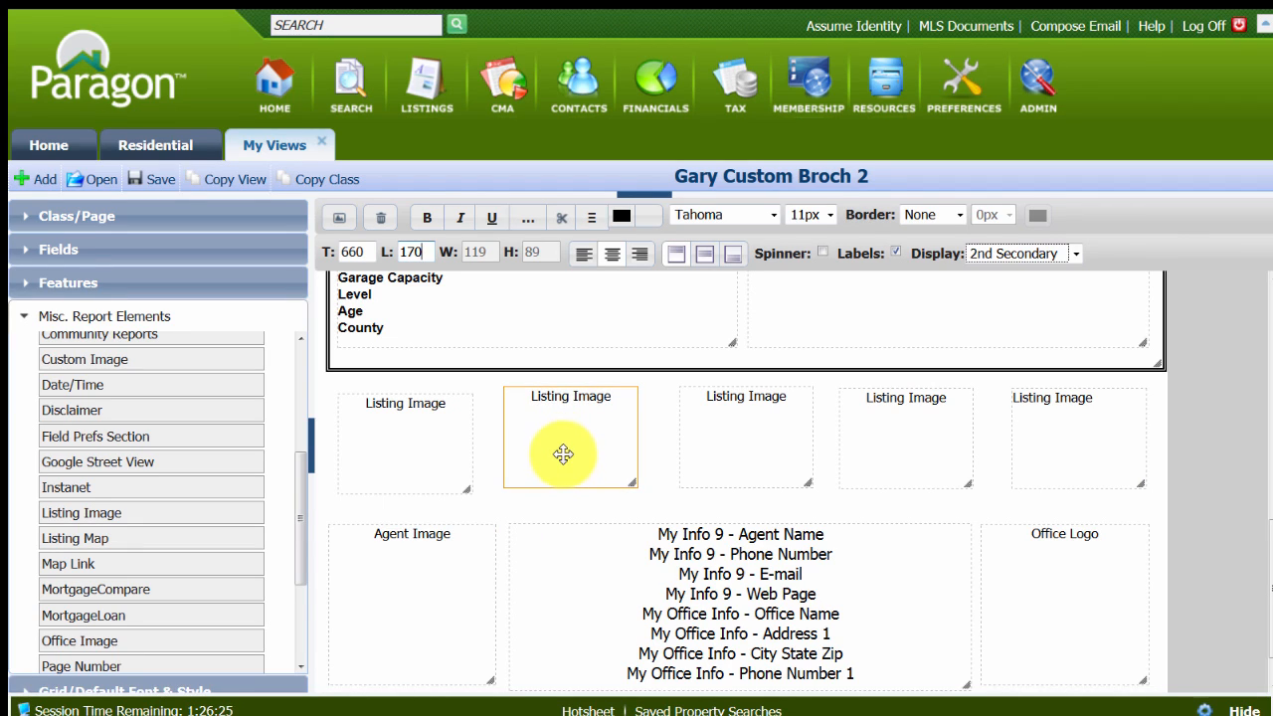
pyautogui.click(563, 454)
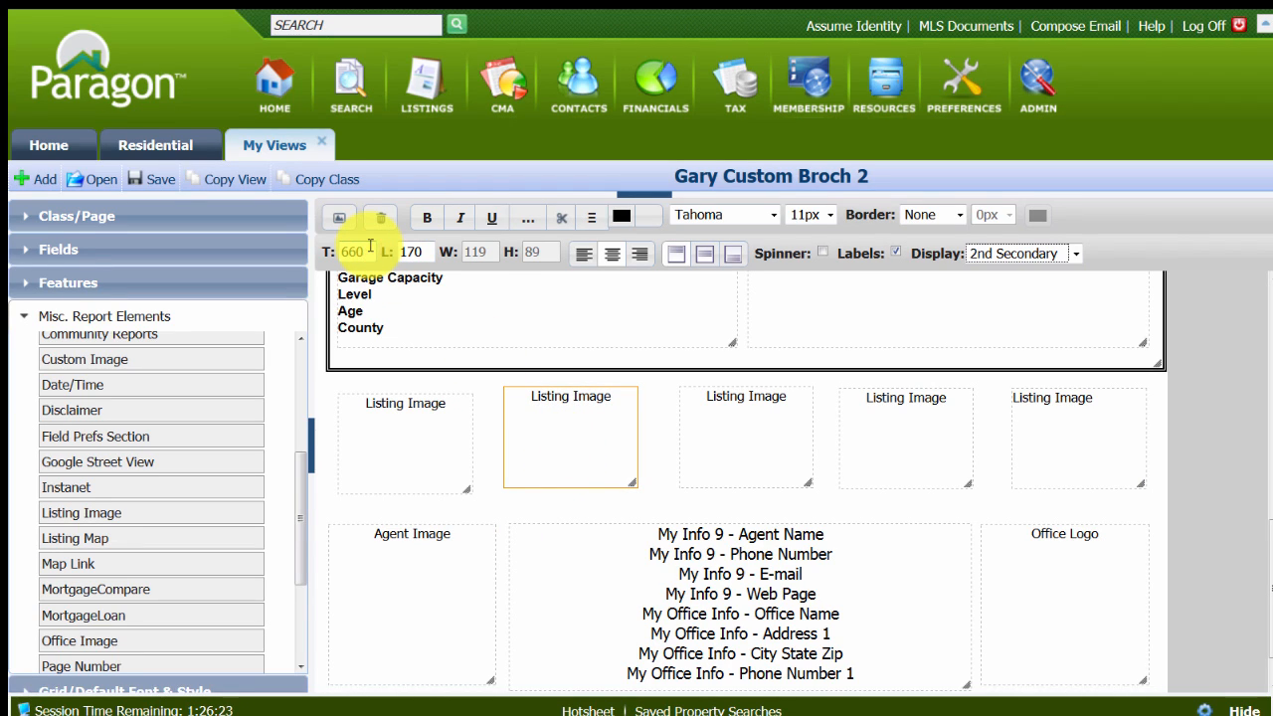
pyautogui.press('Tab')
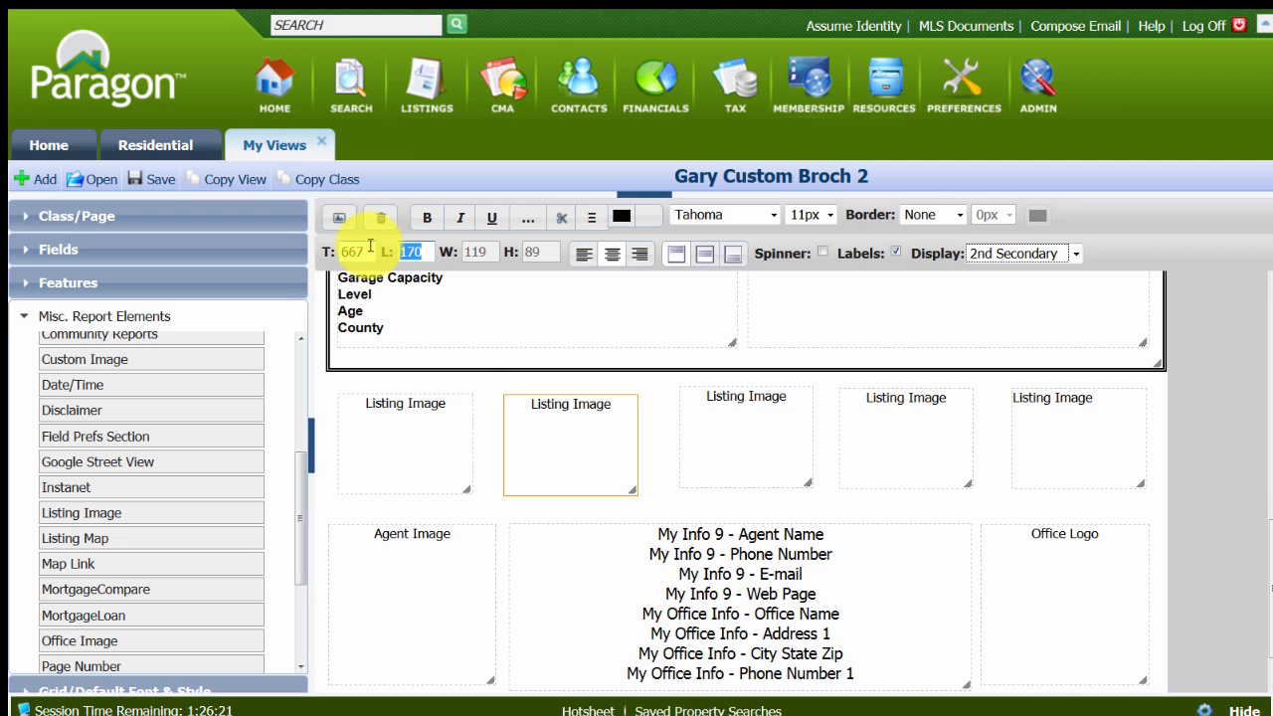
# Align the third, fourth and fifth Listing Image boxes at top position 667 and save the layout.
pyautogui.click(756, 441)
pyautogui.keyDown('ctrl'); pyautogui.click(893, 445); pyautogui.keyUp('ctrl')
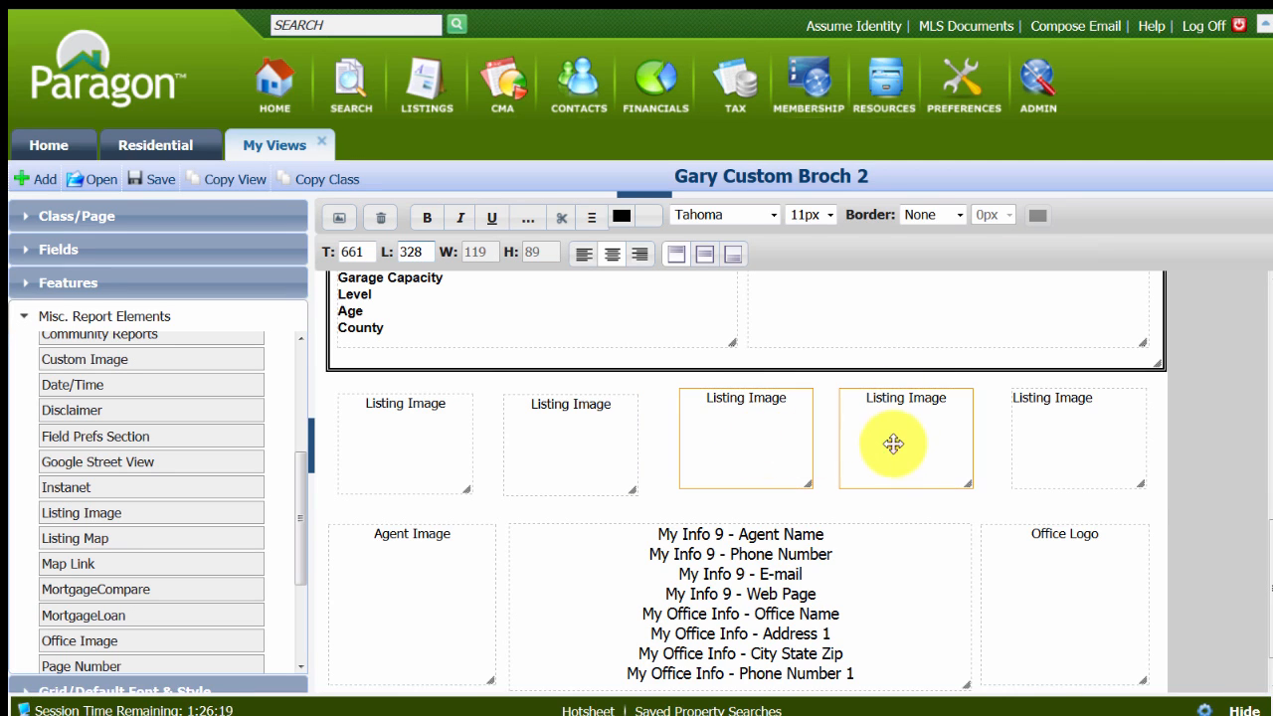
pyautogui.keyDown('ctrl'); pyautogui.click(1071, 426); pyautogui.keyUp('ctrl')
pyautogui.click(376, 254)
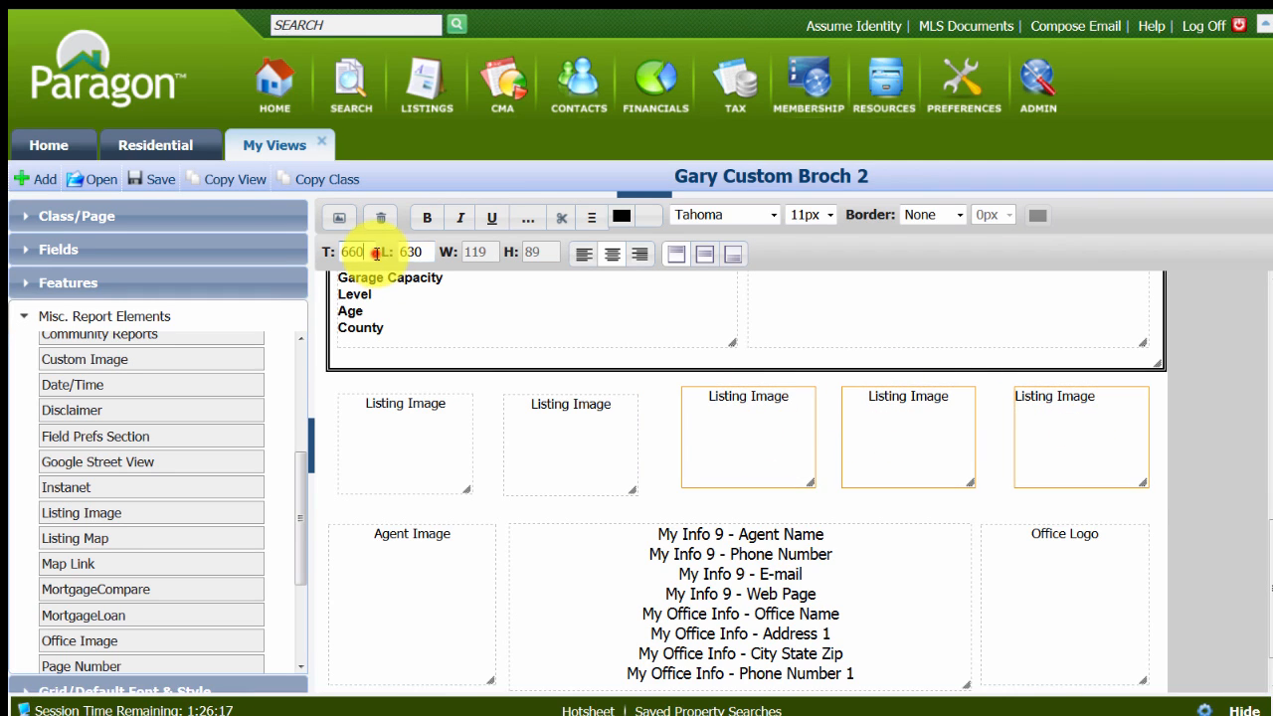
pyautogui.write('667')
pyautogui.press('Tab')
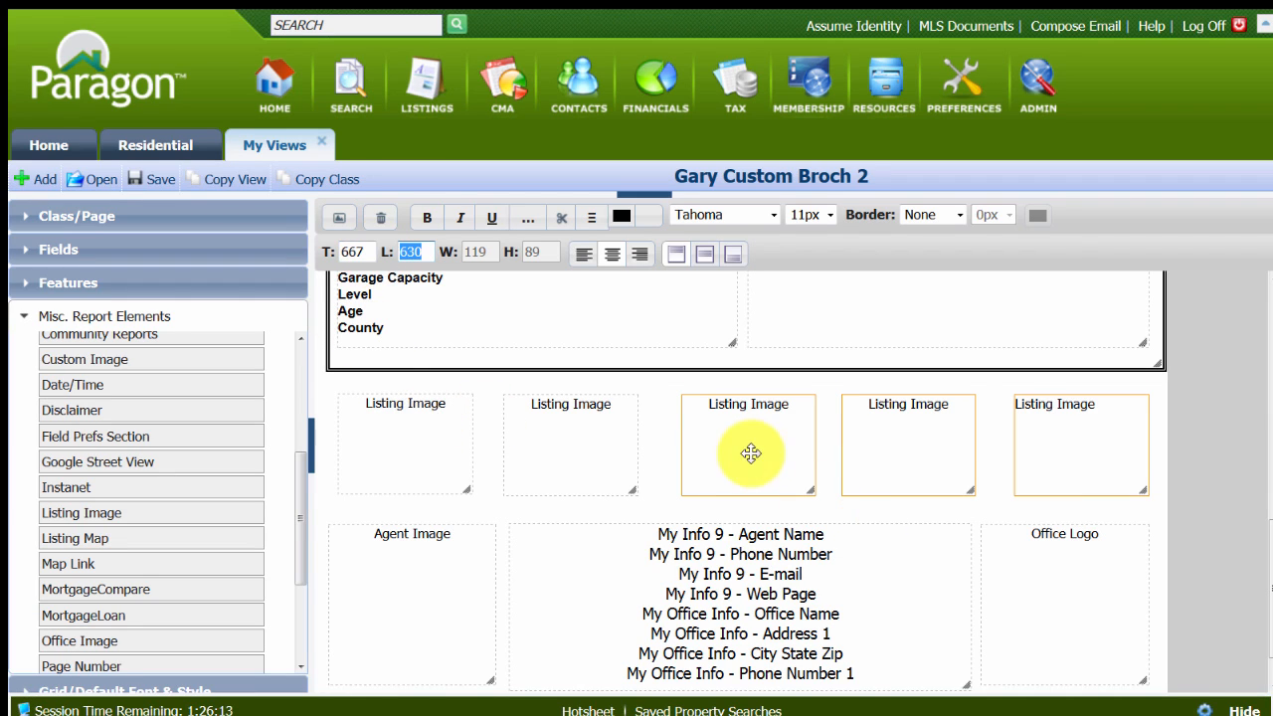
pyautogui.click(155, 177)
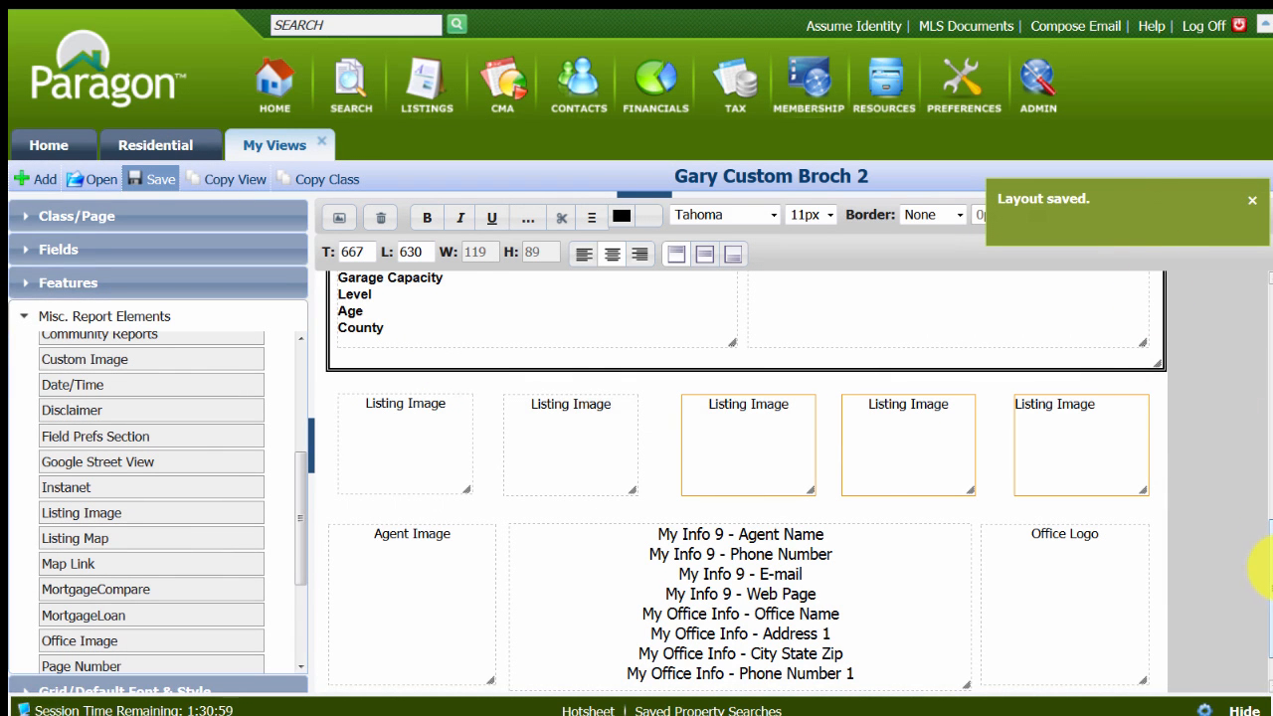
# Select the double-bordered box around the Open House heading at the start of the page.
pyautogui.moveTo(1265, 567); pyautogui.dragTo(1269, 298)
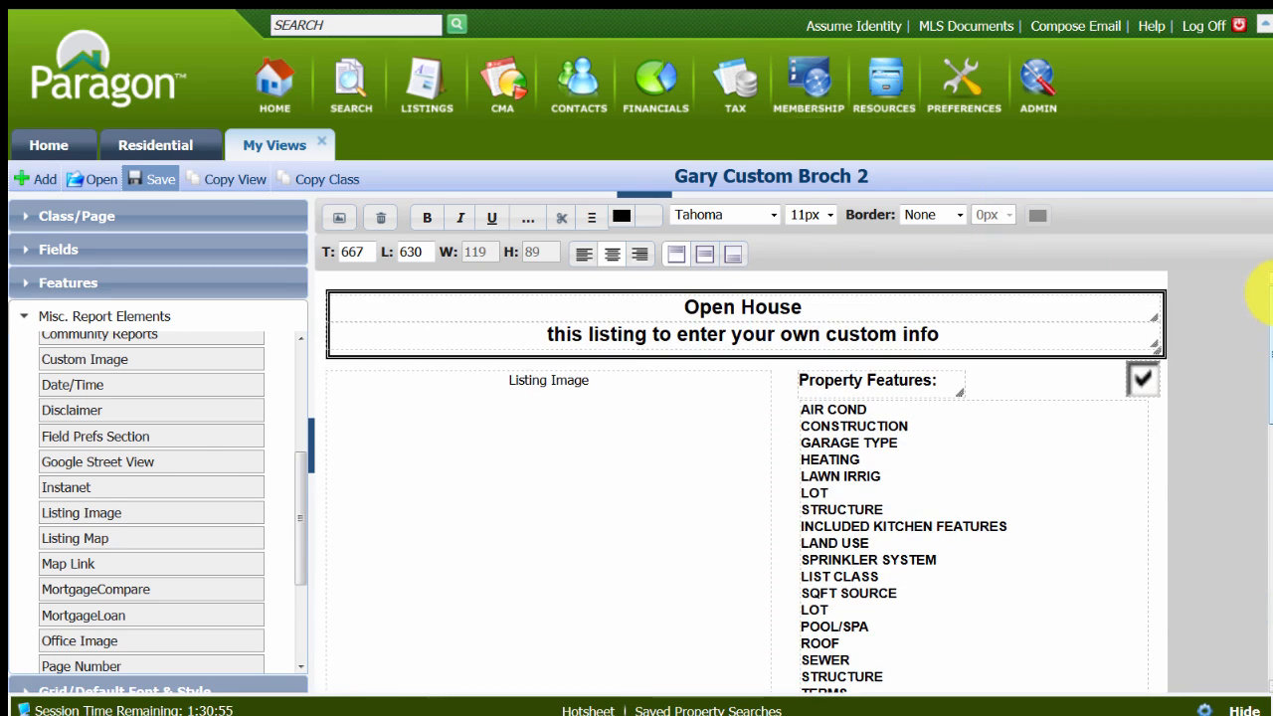
pyautogui.click(380, 355)
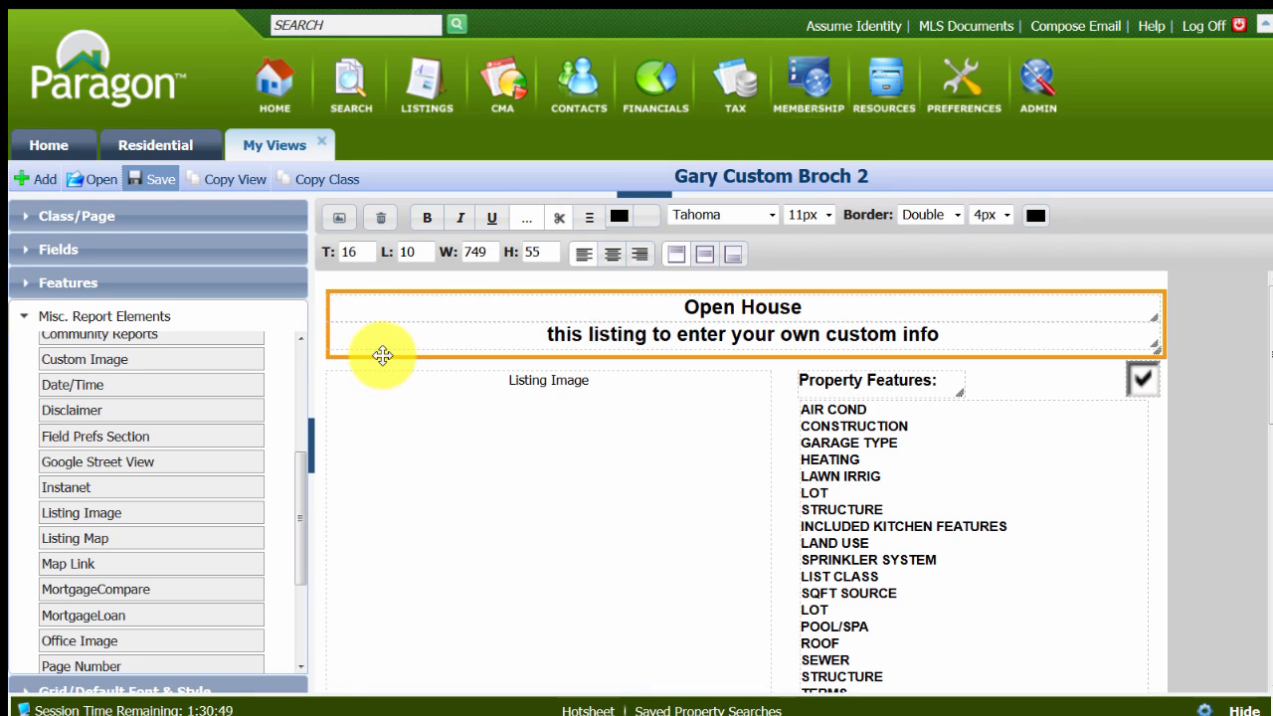
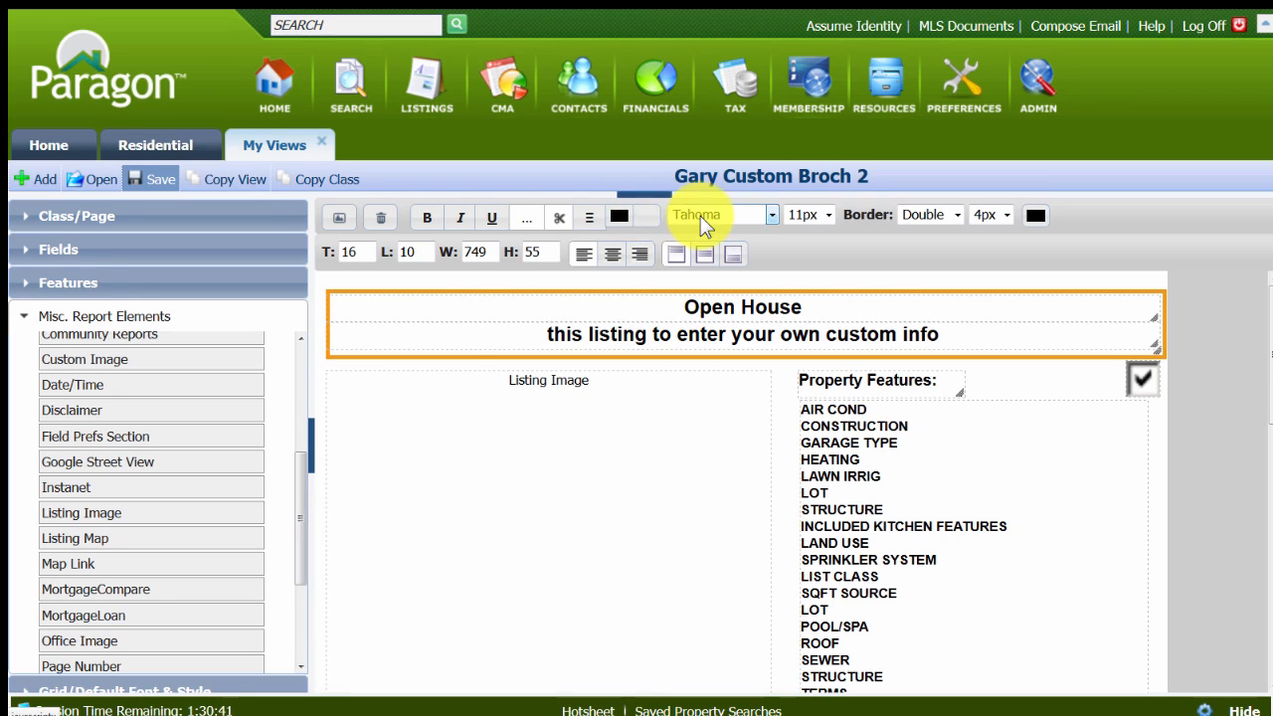
# Fill the double-bordered box around the Open House heading with a blue background, hex 0000ff.
pyautogui.click(647, 219)
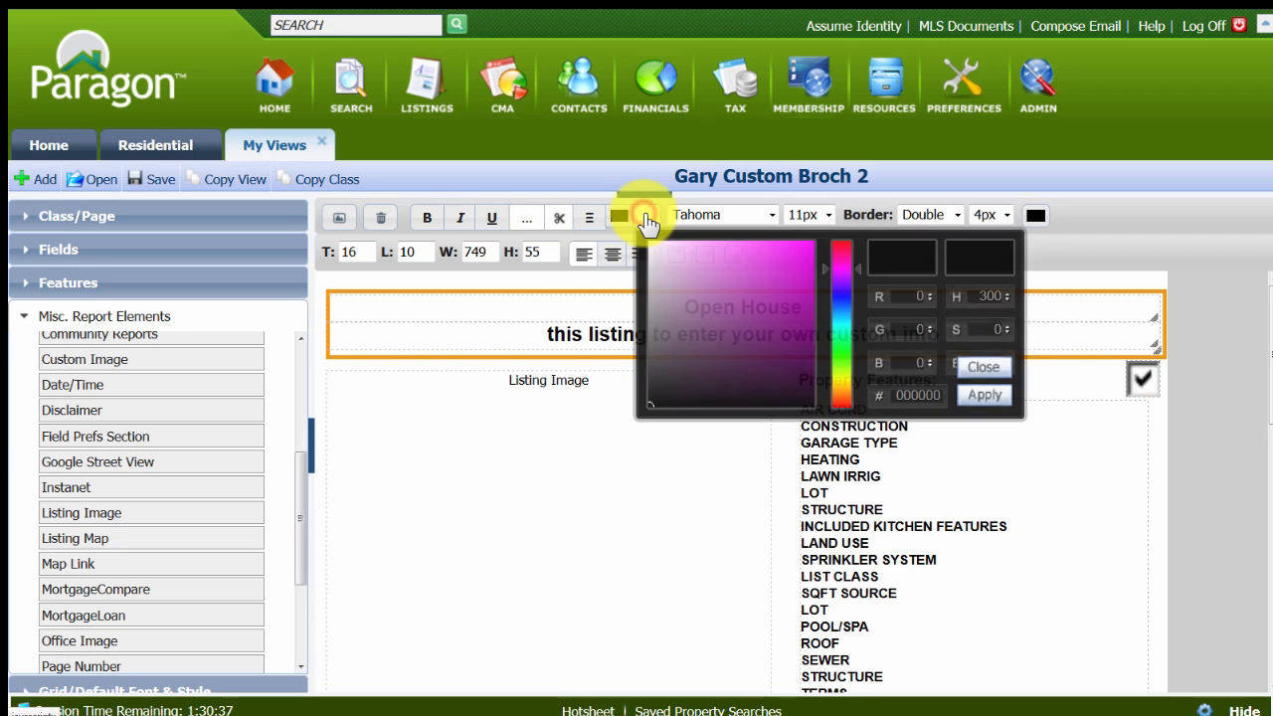
pyautogui.click(856, 271)
pyautogui.moveTo(856, 271); pyautogui.dragTo(881, 293)
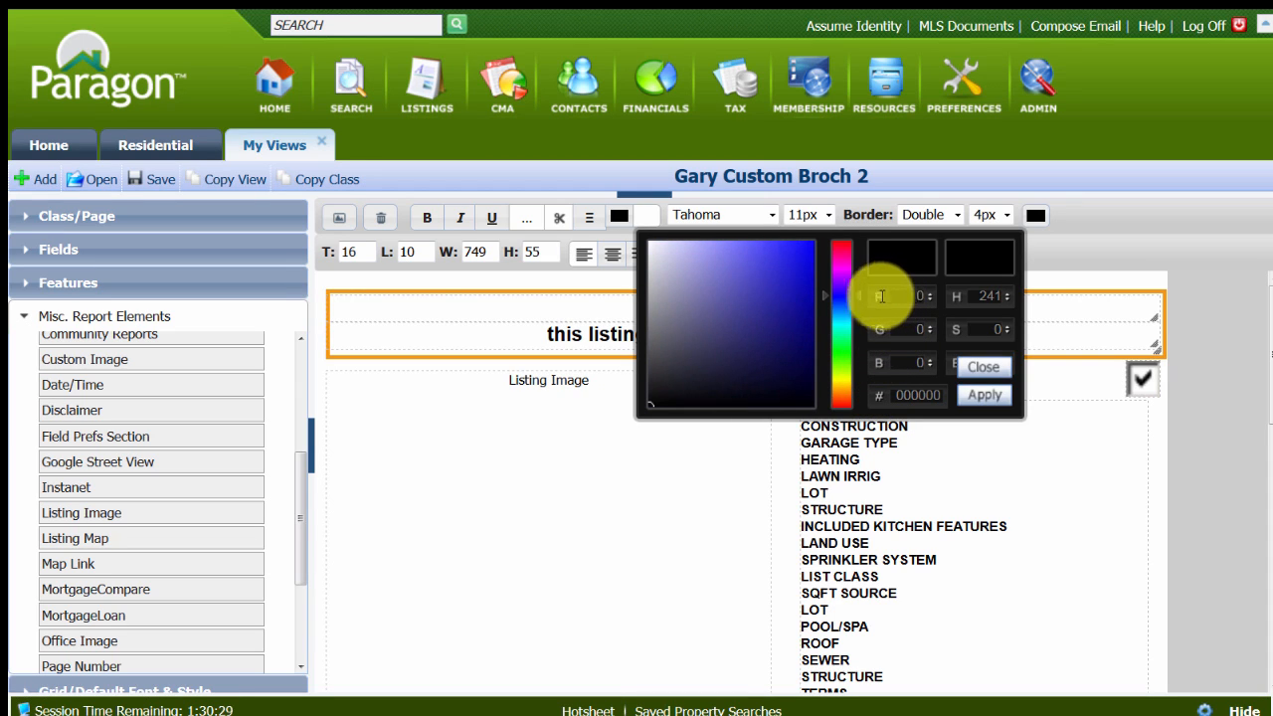
pyautogui.click(812, 243)
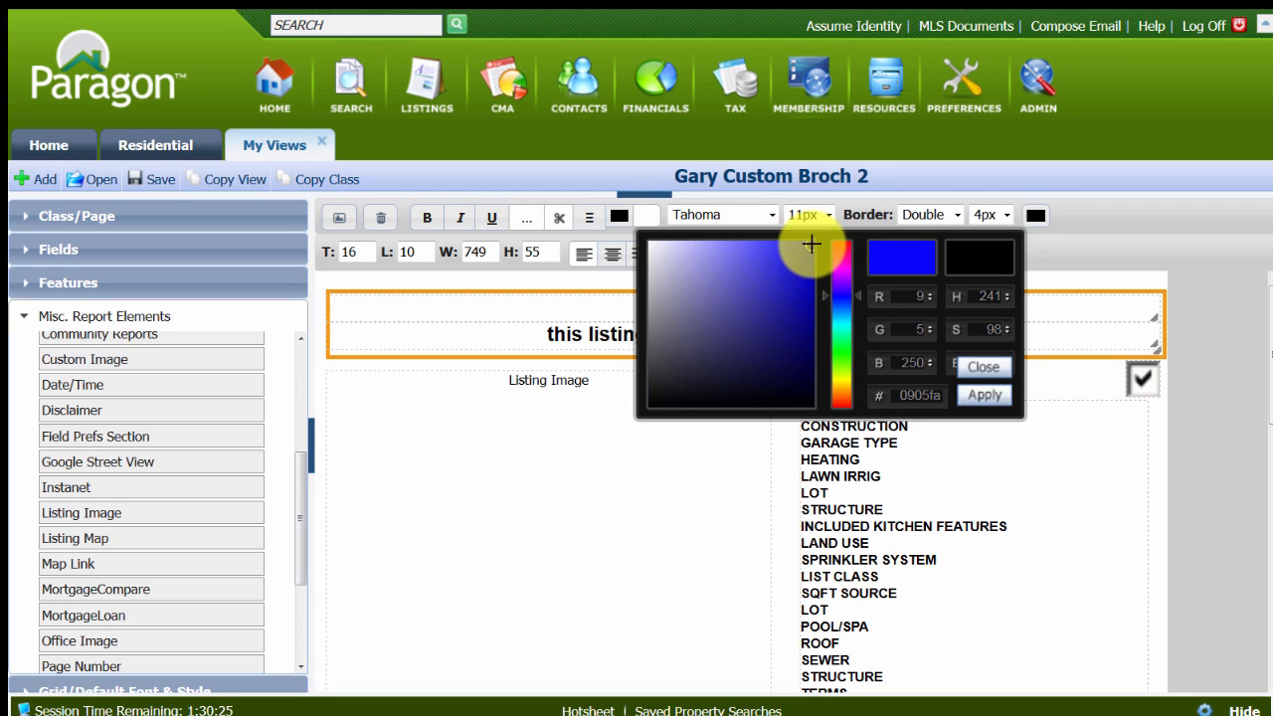
pyautogui.click(801, 272)
pyautogui.moveTo(802, 273)
pyautogui.mouseDown()
pyautogui.moveTo(758, 328)
pyautogui.moveTo(680, 274)
pyautogui.moveTo(759, 310)
pyautogui.moveTo(766, 273)
pyautogui.moveTo(814, 243)
pyautogui.mouseUp()
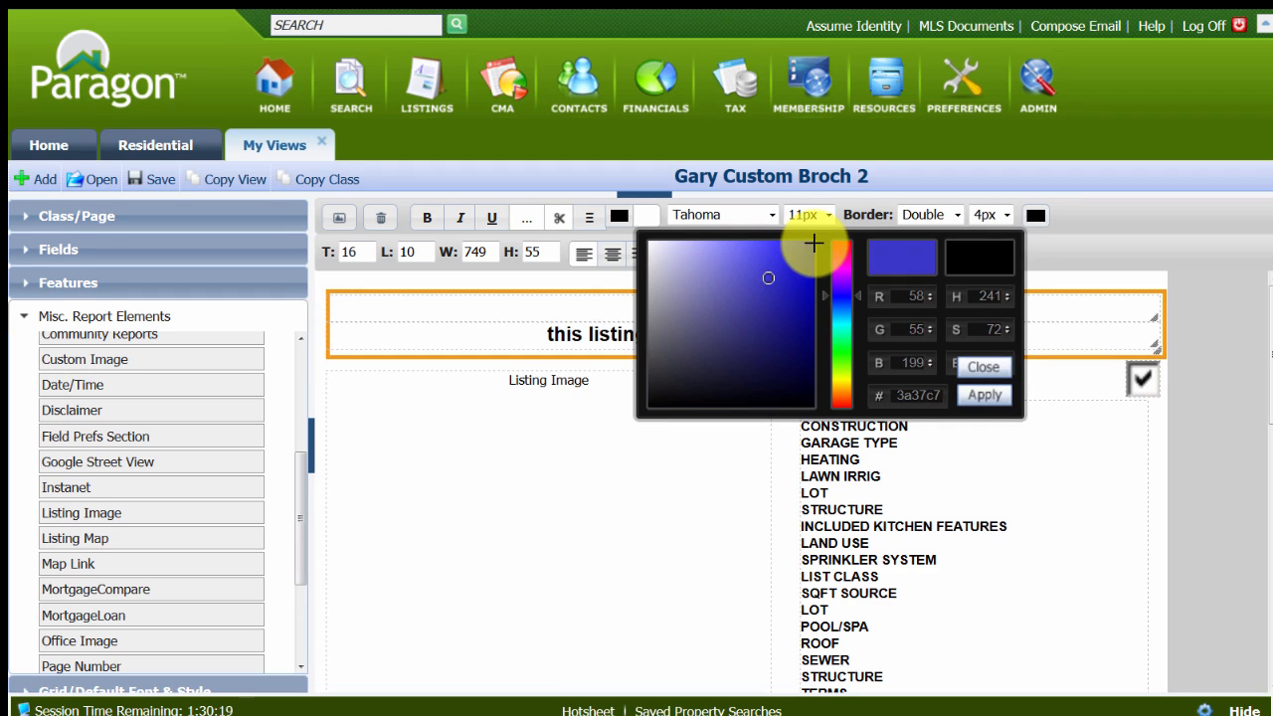
pyautogui.click(813, 243)
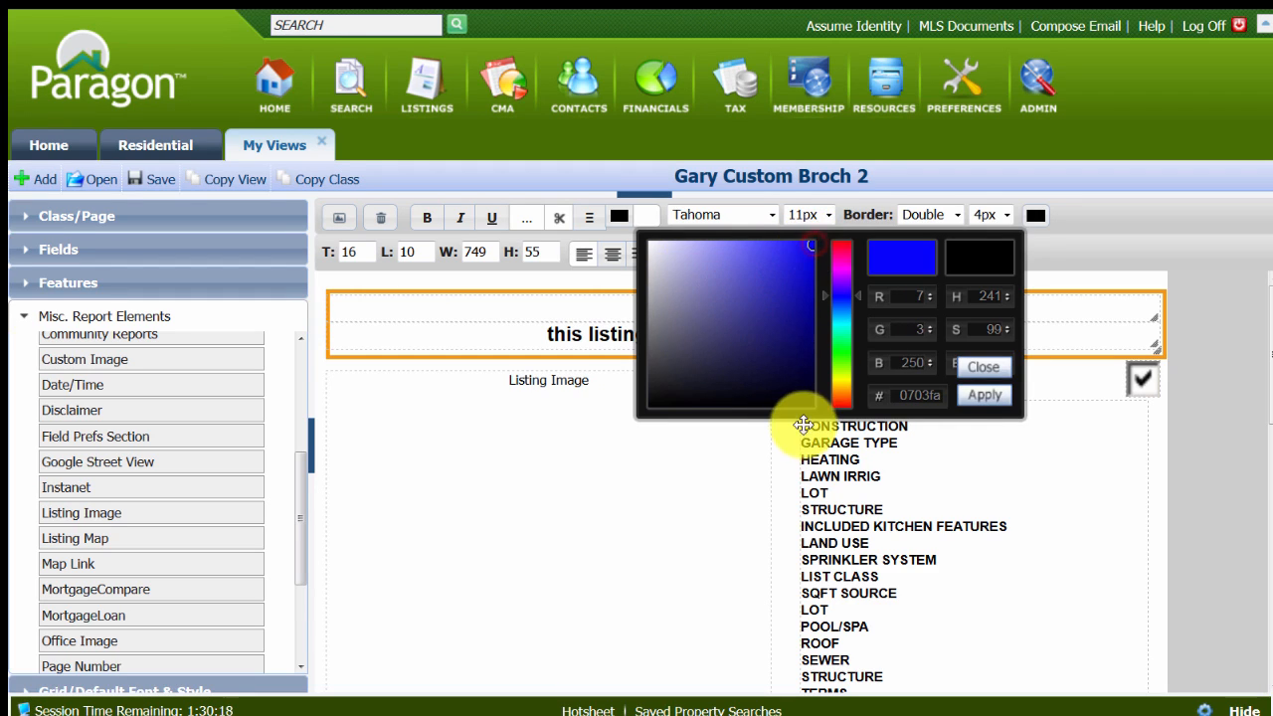
pyautogui.click(937, 397)
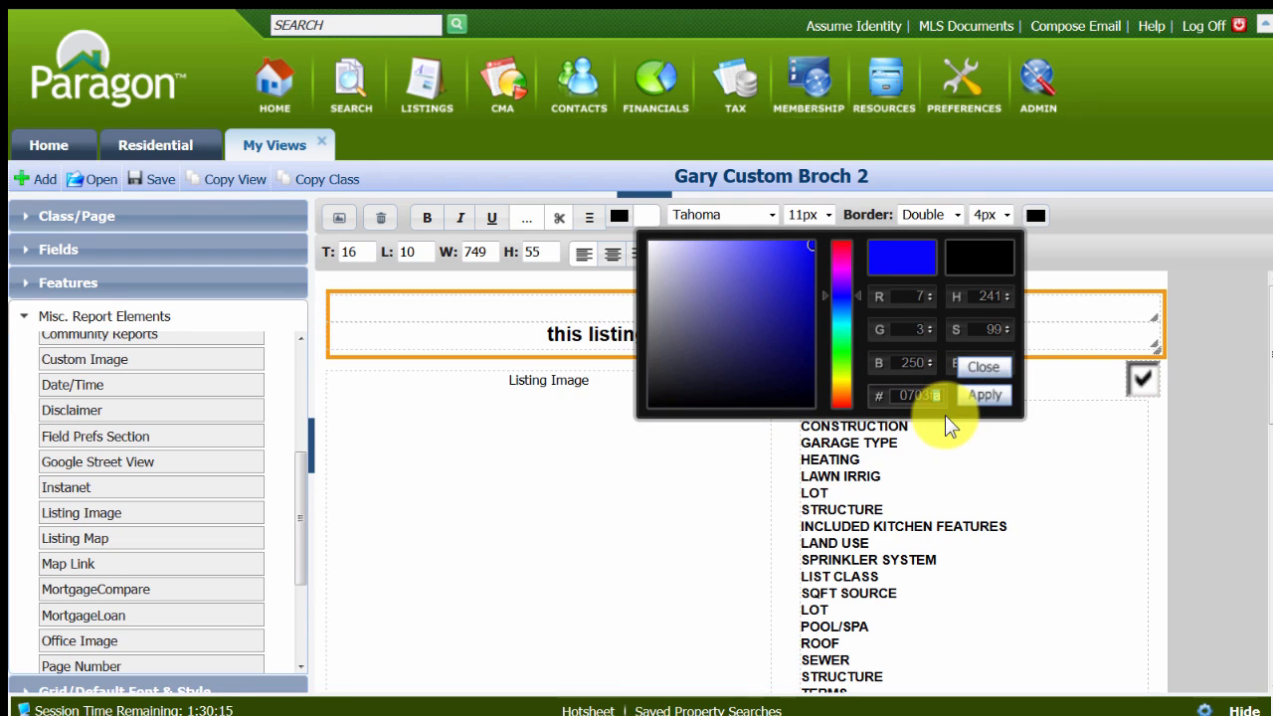
pyautogui.press('BackSpace')
pyautogui.press('BackSpace')
pyautogui.press('BackSpace')
pyautogui.press('BackSpace')
pyautogui.press('BackSpace')
pyautogui.press('BackSpace')
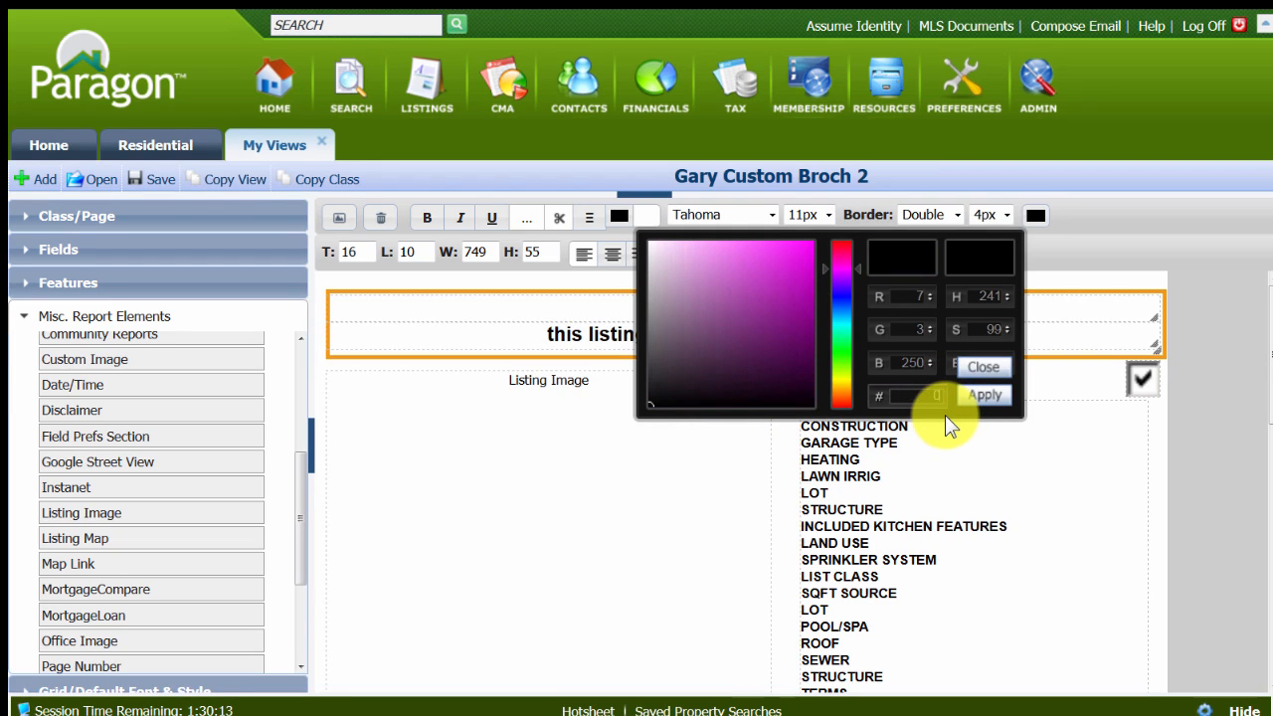
pyautogui.write('0000ff')
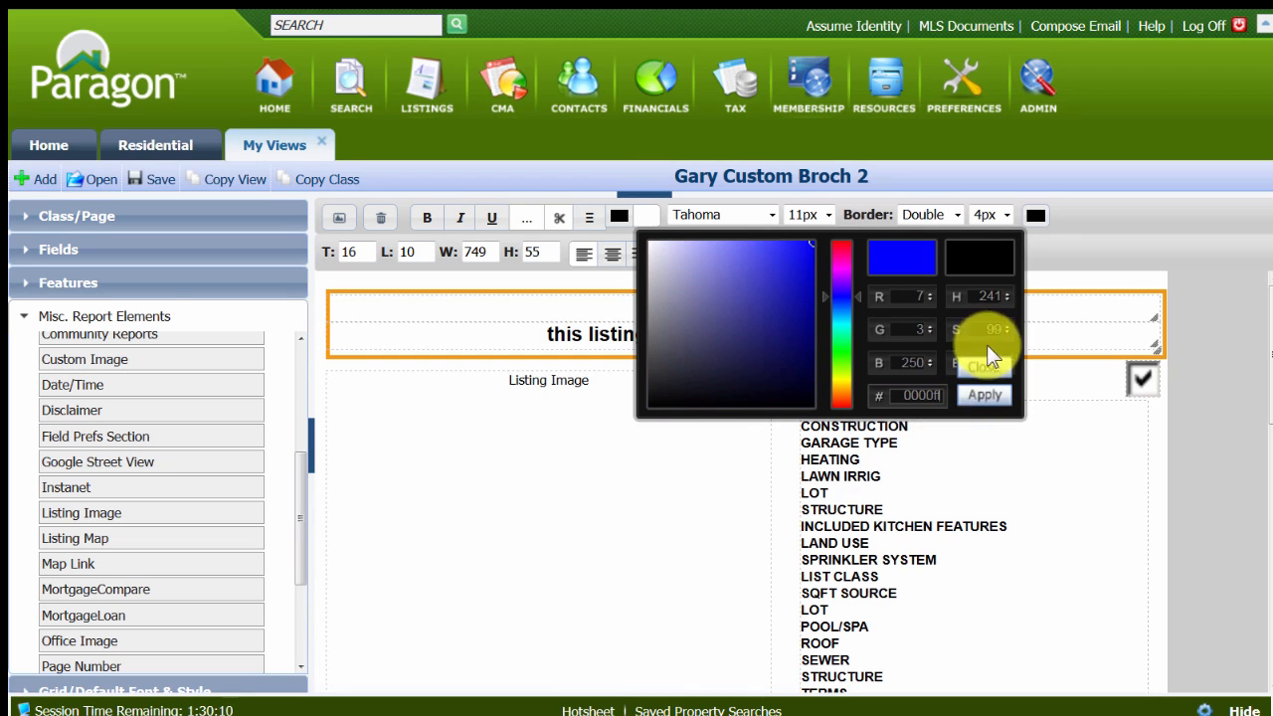
pyautogui.click(982, 398)
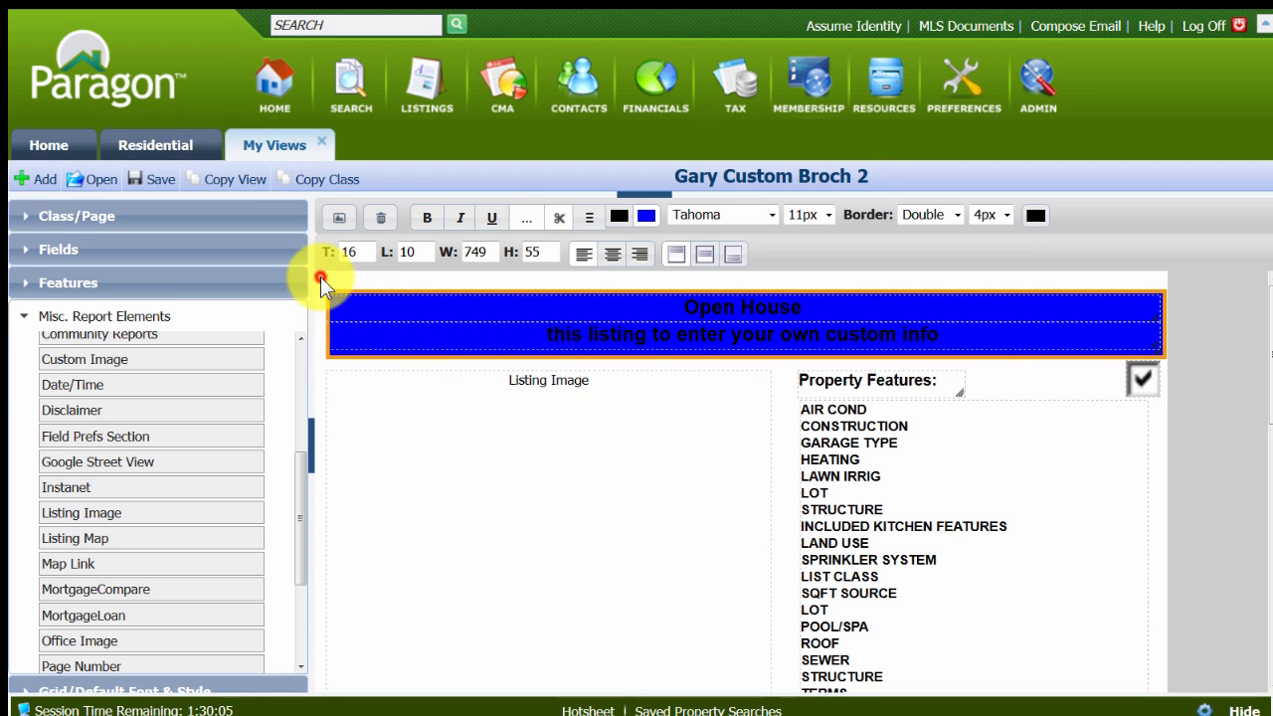
# Set the text color of the Open House heading line to white, hex ffffff.
pyautogui.click(718, 316)
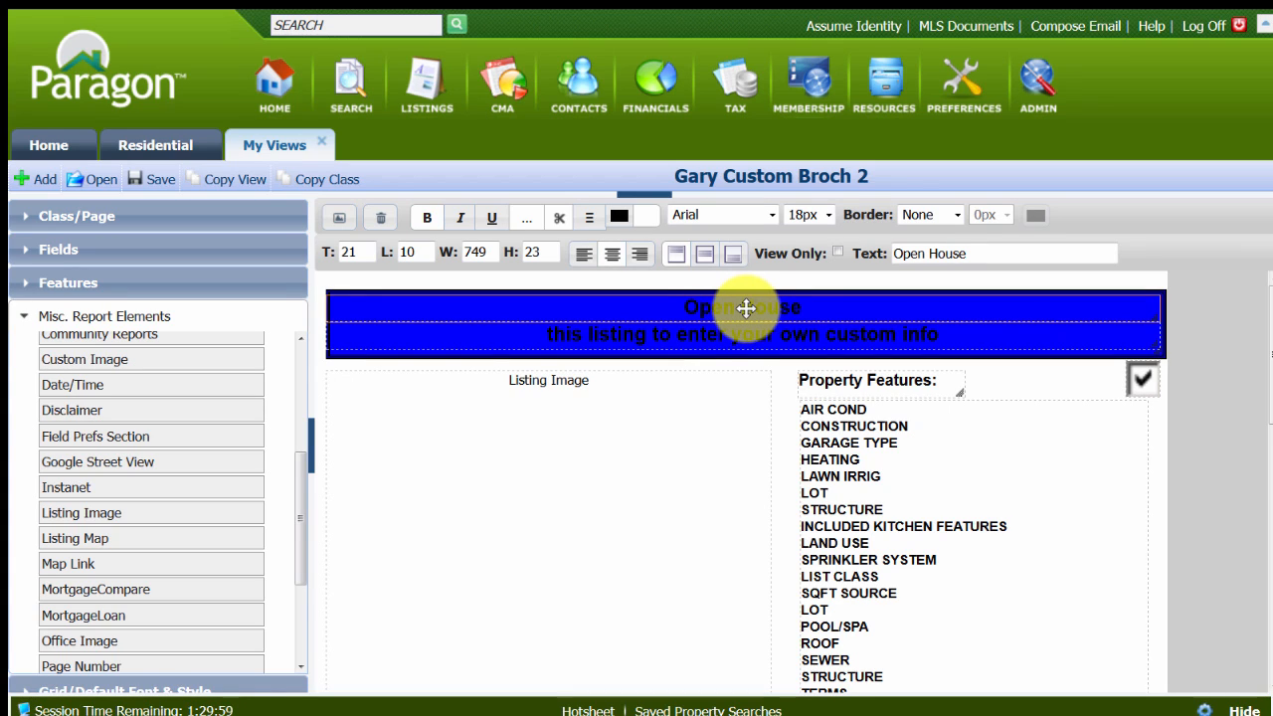
pyautogui.click(620, 218)
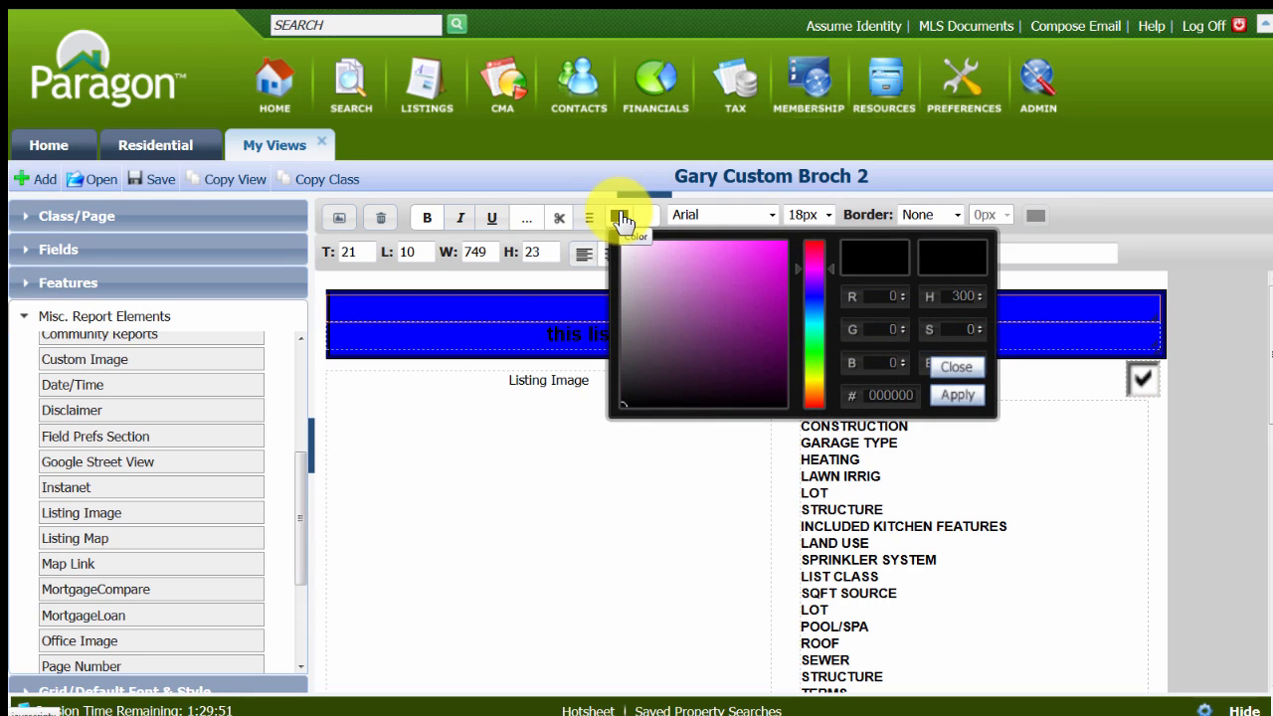
pyautogui.click(915, 396)
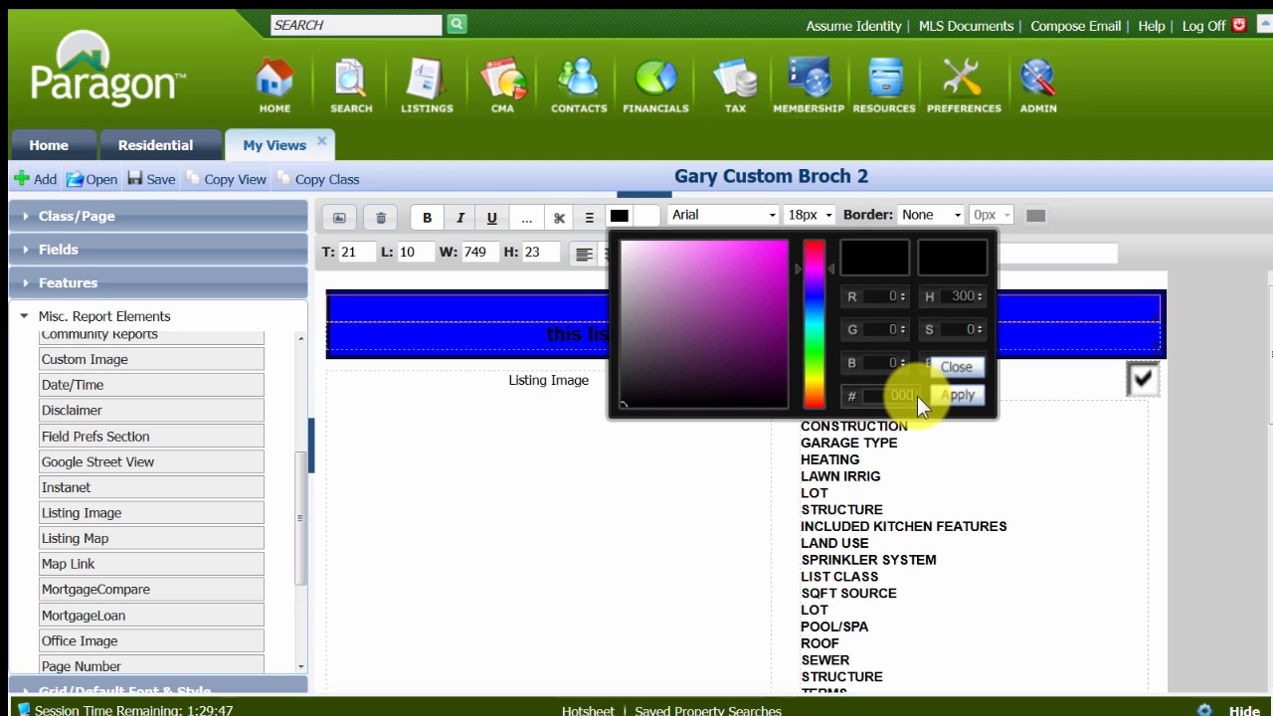
pyautogui.write('fffff')
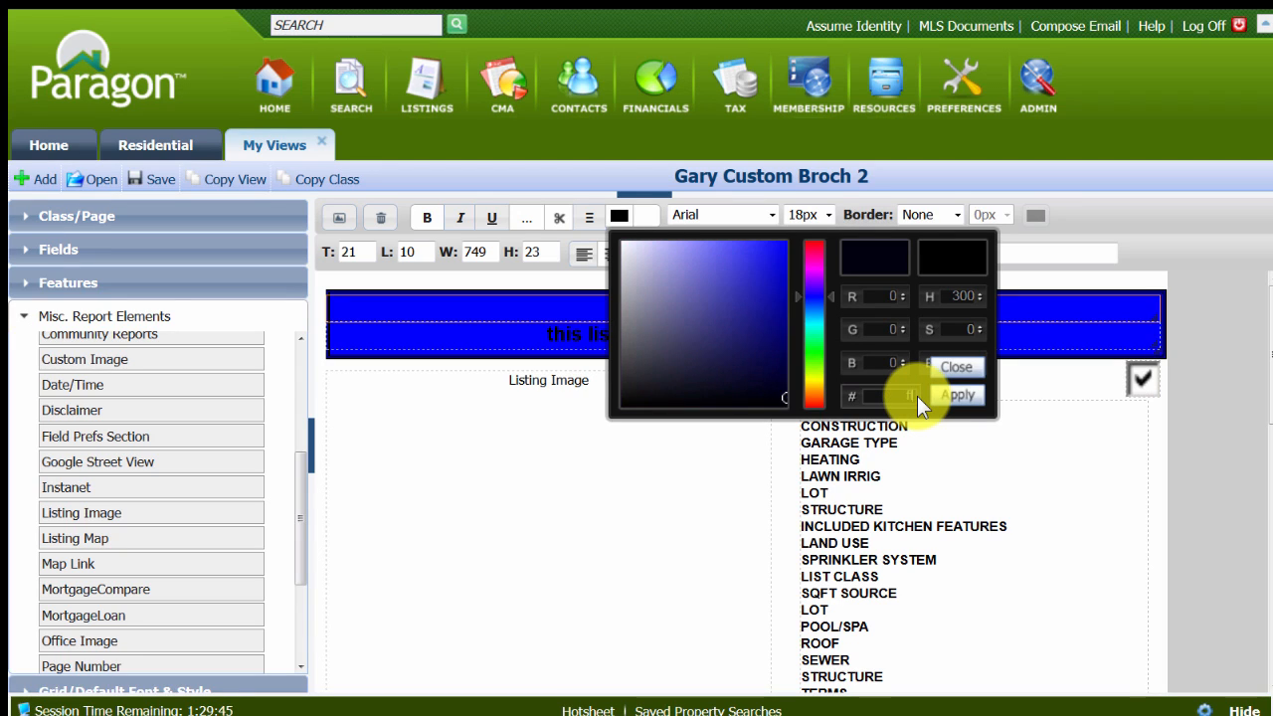
pyautogui.write('f')
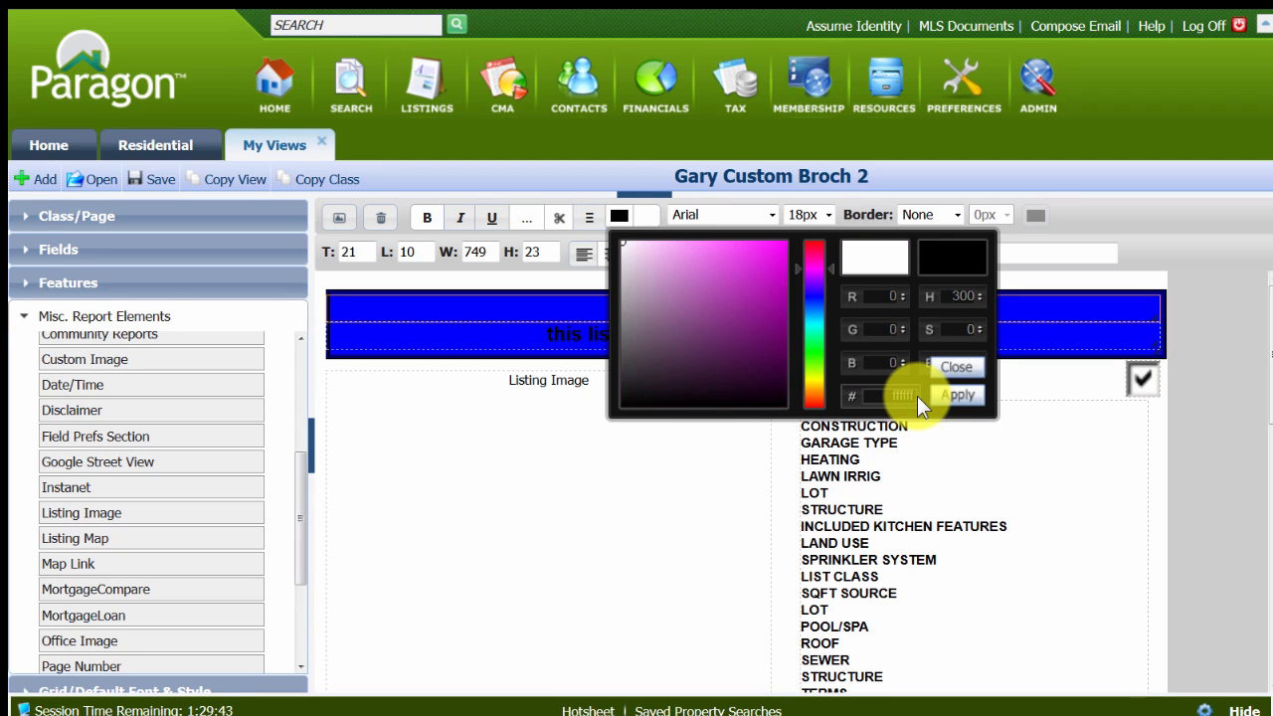
pyautogui.click(950, 397)
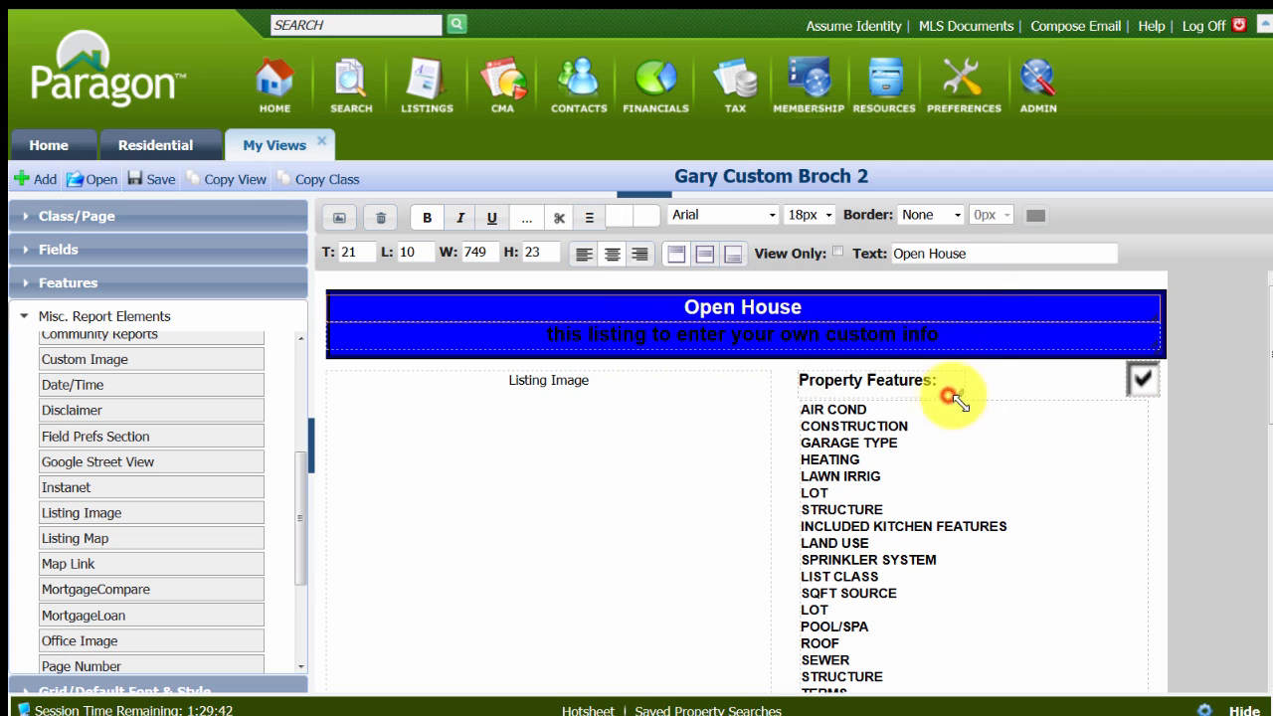
# Set the heading's second line, "this listing to enter your own custom info", to white text, hex ffffff, and save the layout.
pyautogui.click(802, 336)
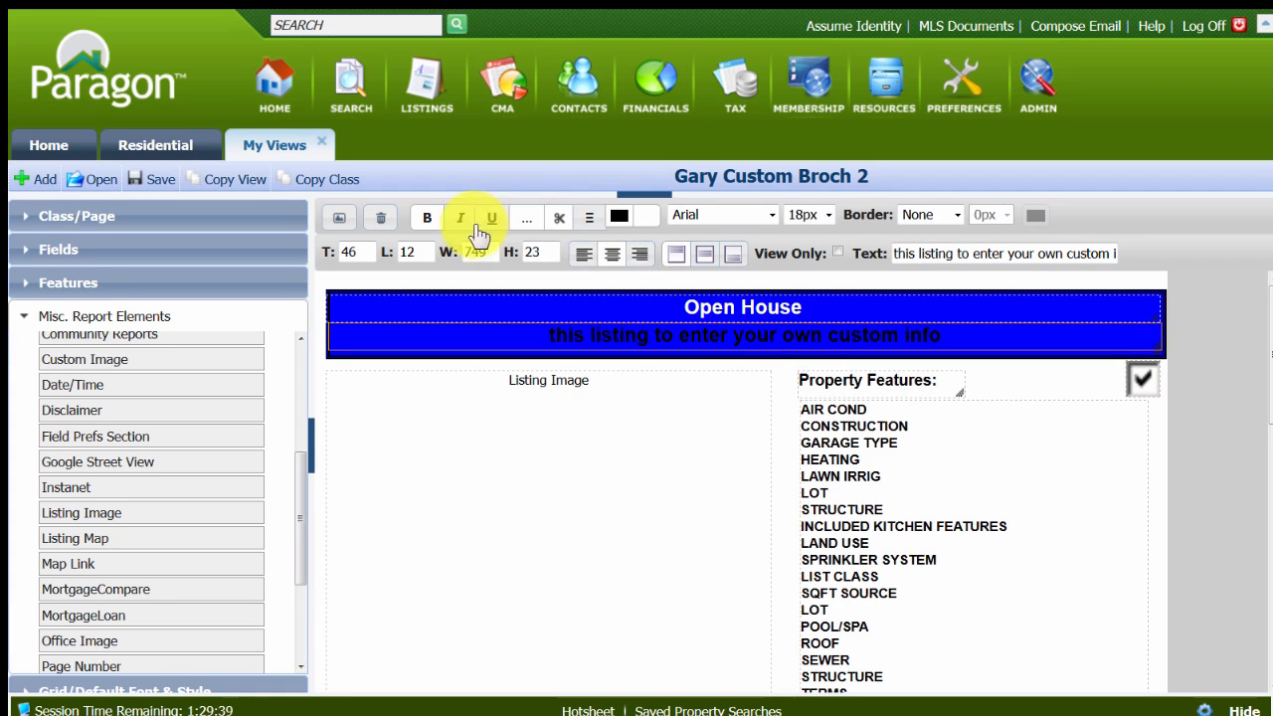
pyautogui.click(621, 219)
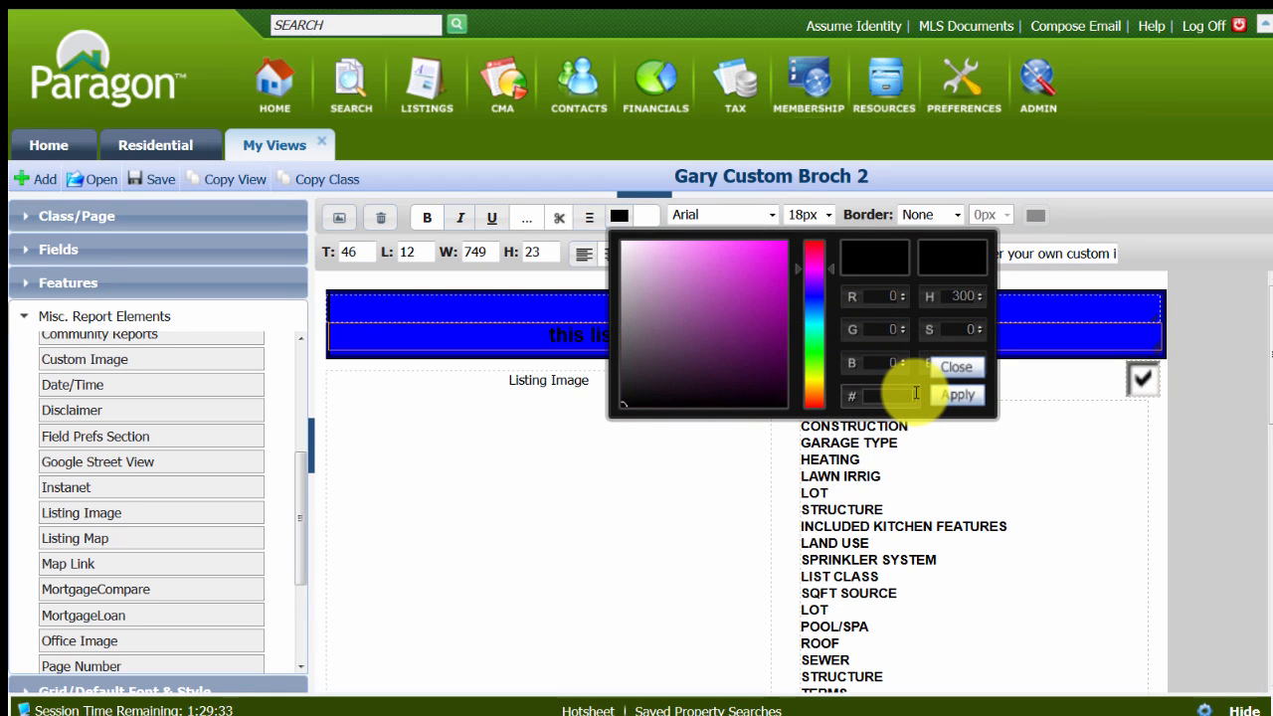
pyautogui.write('00ffff')
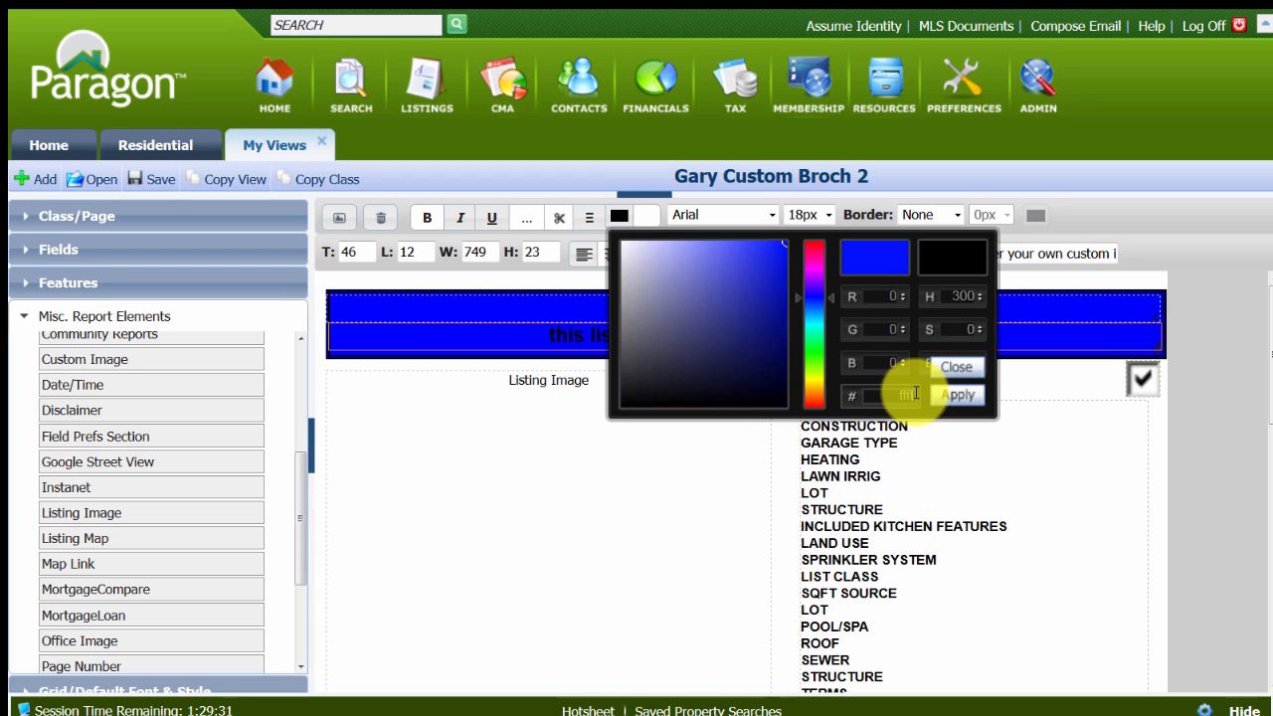
pyautogui.write('f')
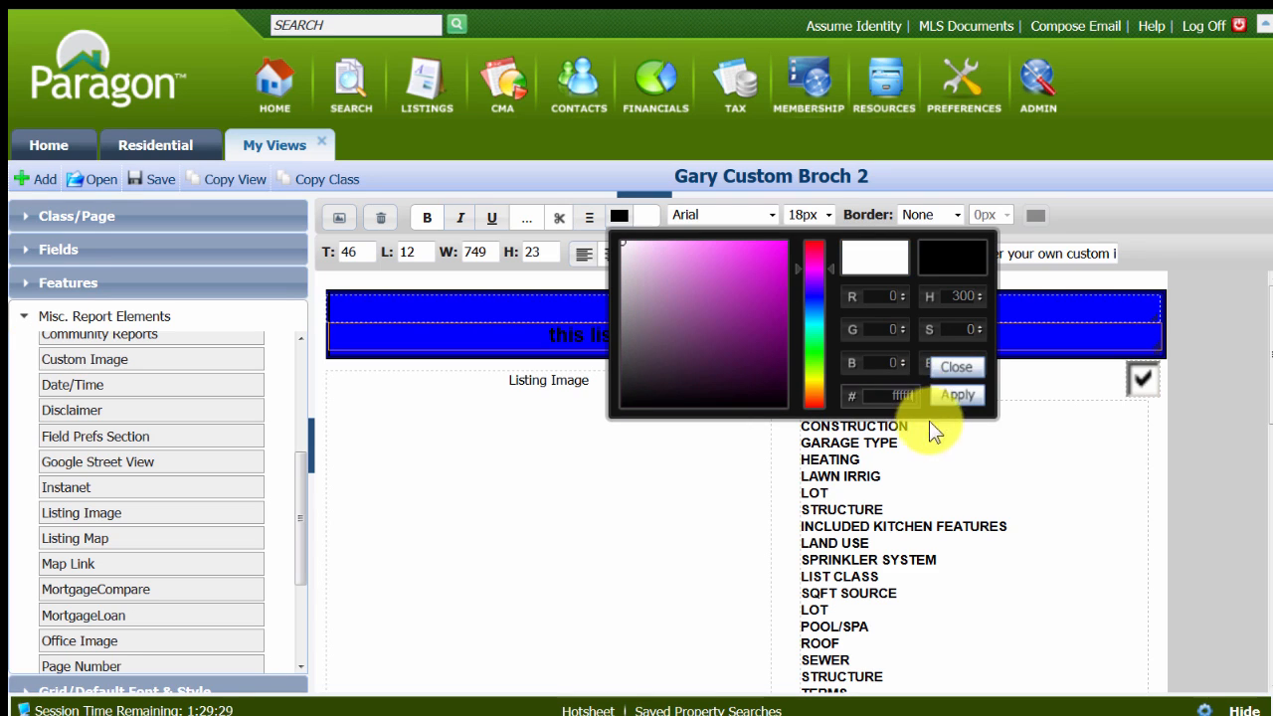
pyautogui.click(950, 398)
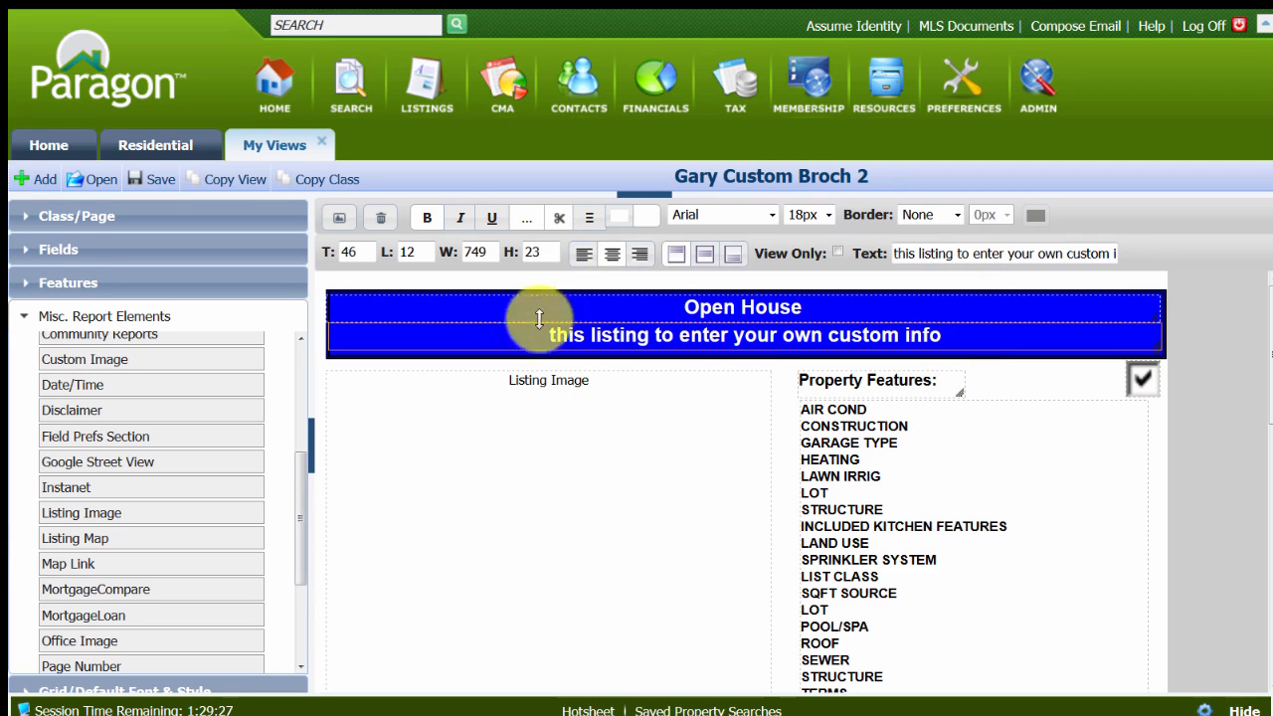
pyautogui.click(619, 215)
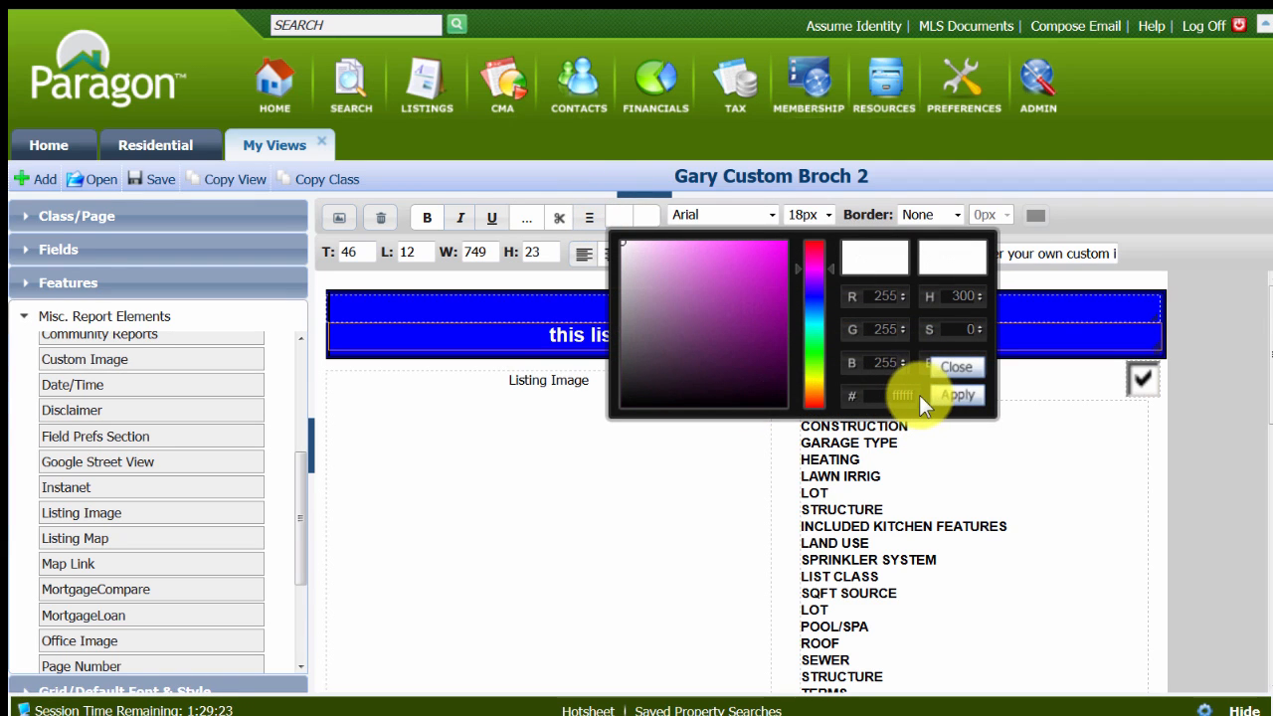
pyautogui.click(966, 395)
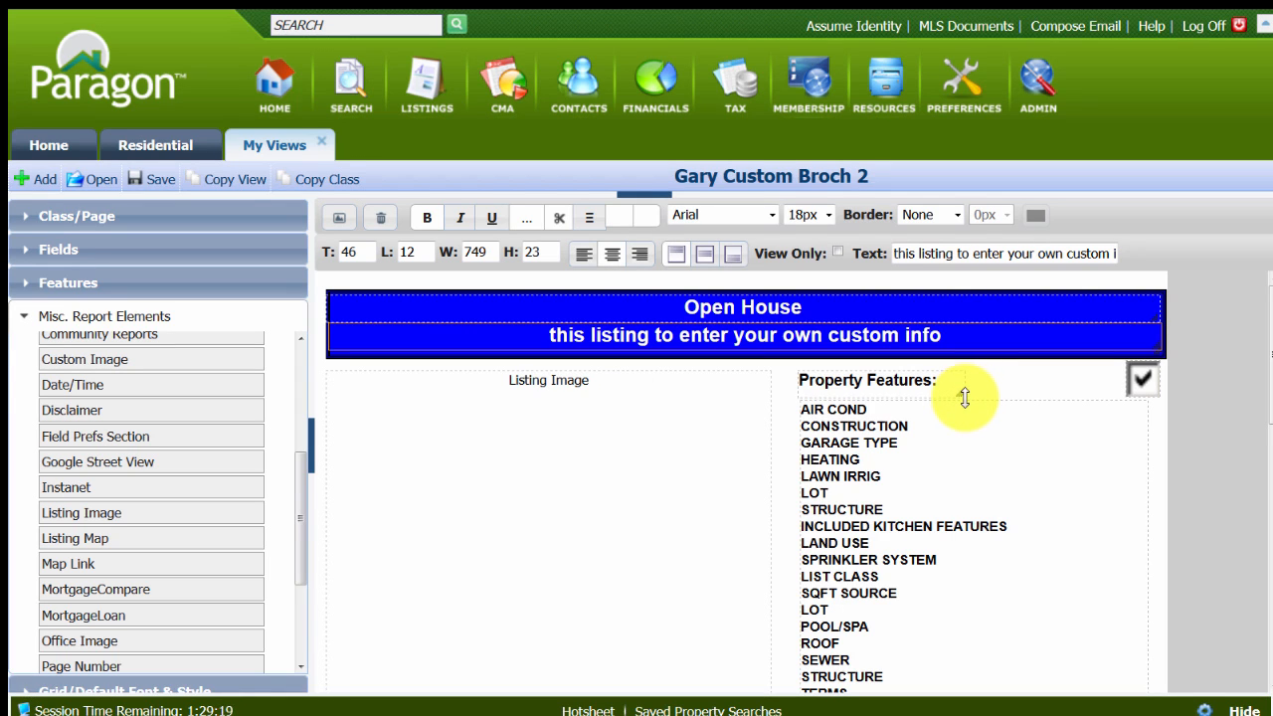
pyautogui.scroll(-1, 901, 516)
pyautogui.scroll(1, 901, 516)
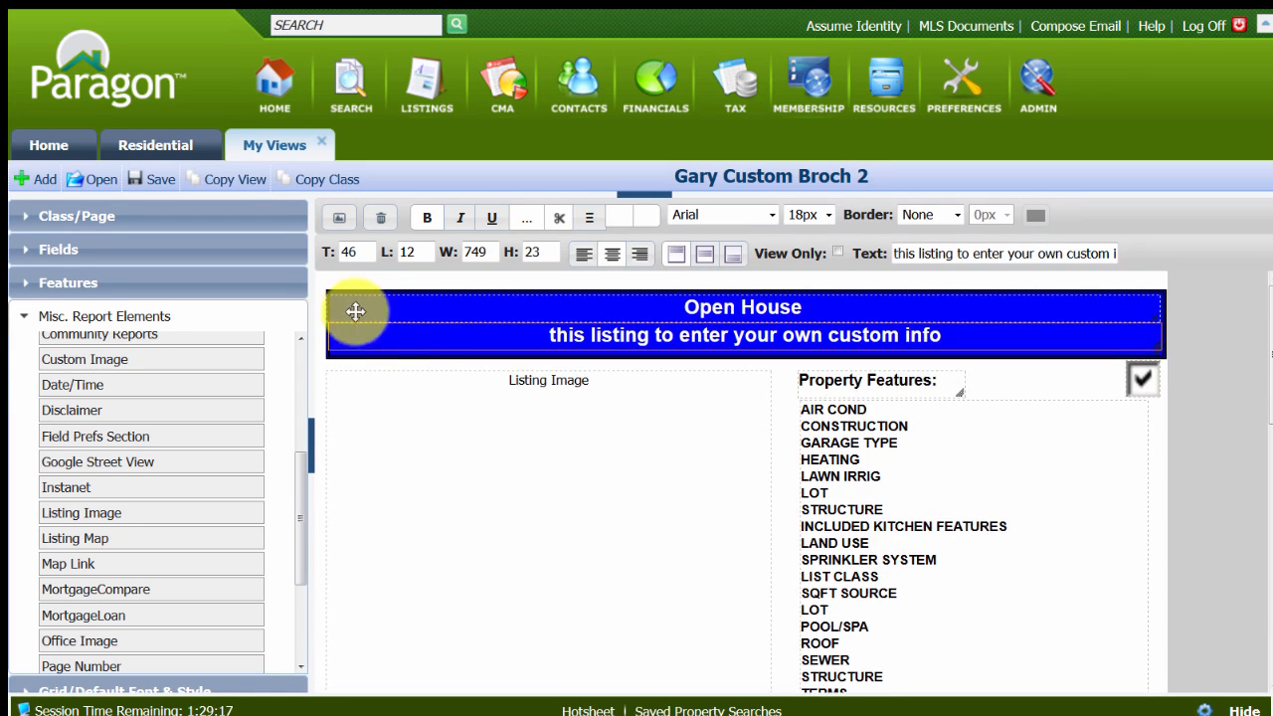
pyautogui.click(156, 187)
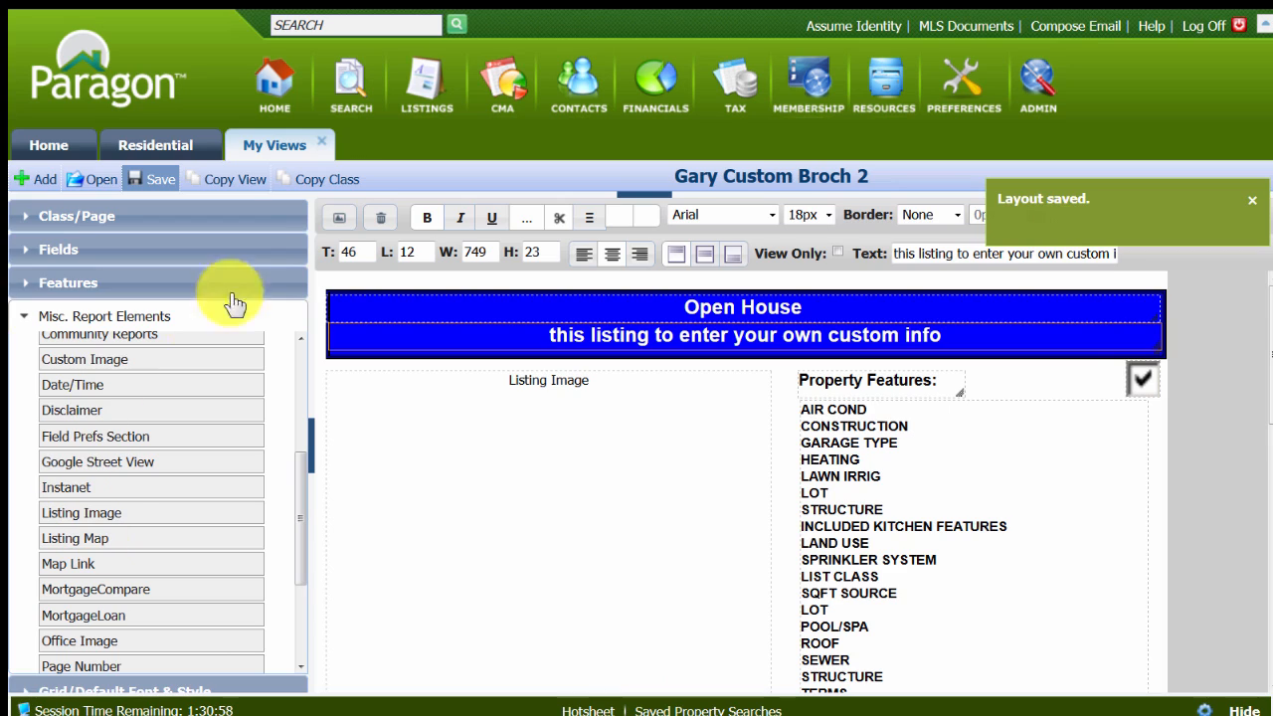
# Preview the flyer with listing data and check the heading, details box and row of listing images.
pyautogui.click(338, 225)
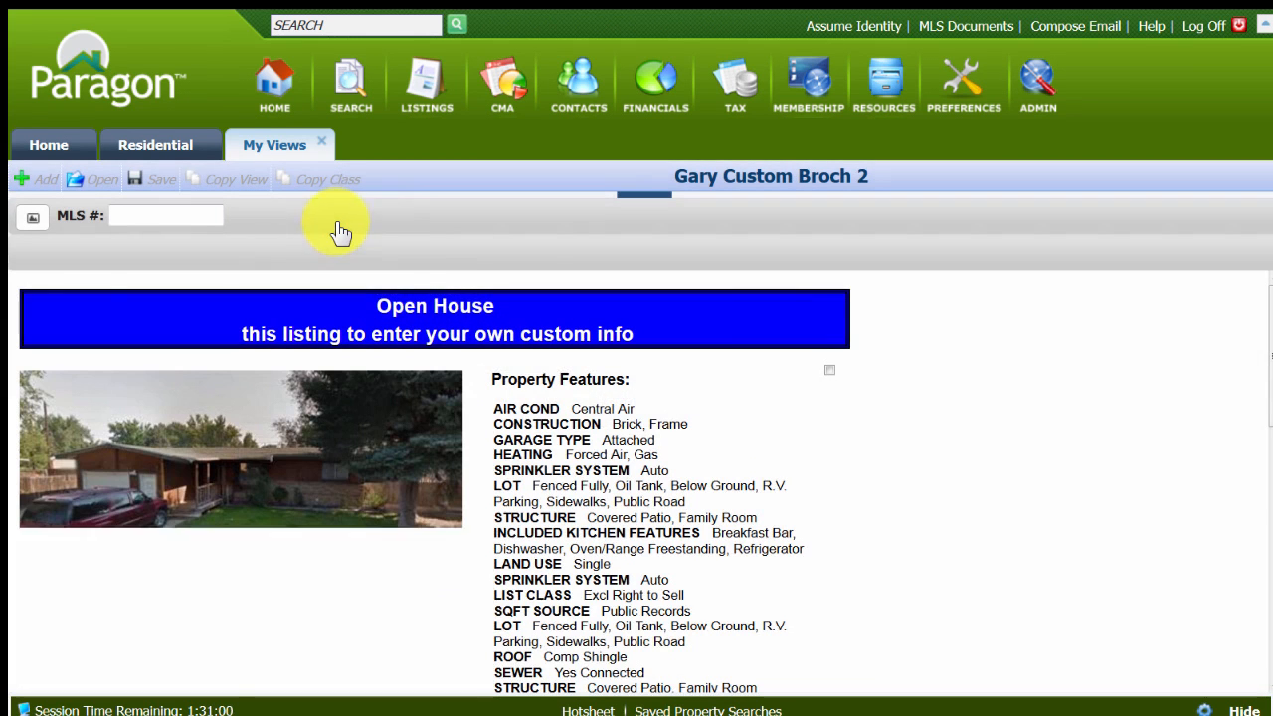
pyautogui.scroll(-3, 1166, 570)
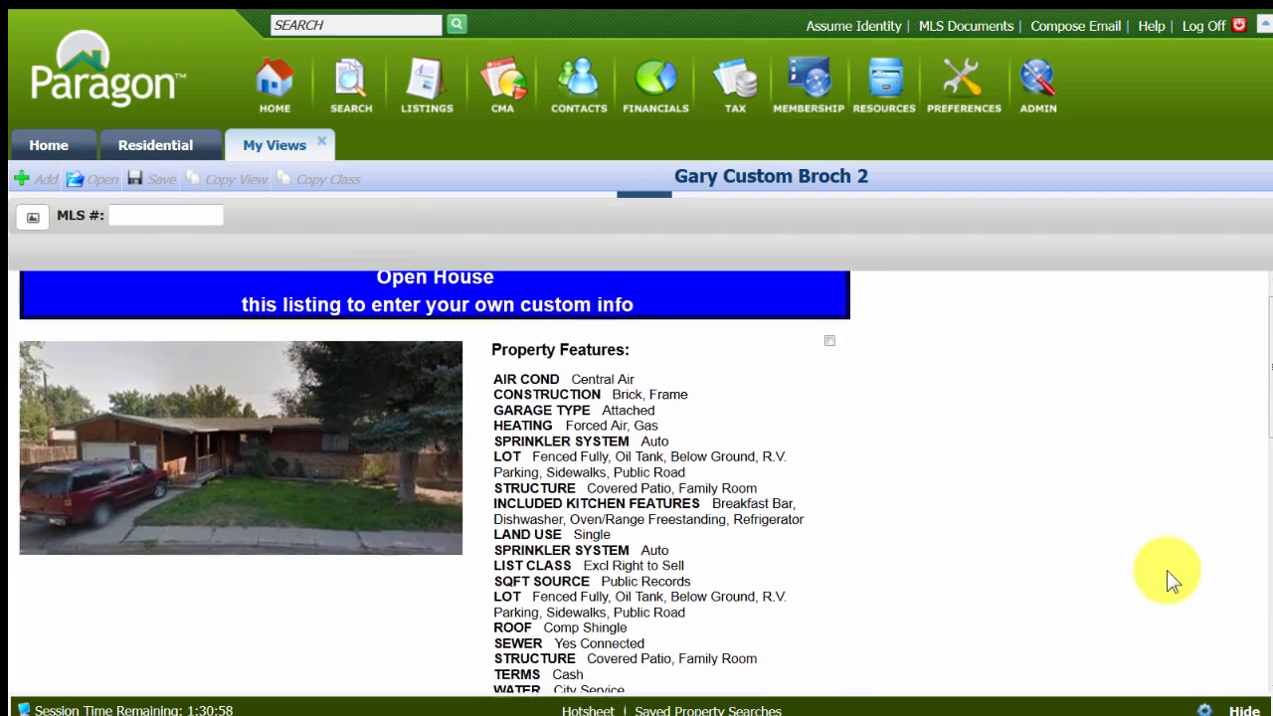
pyautogui.scroll(-9, 1169, 584)
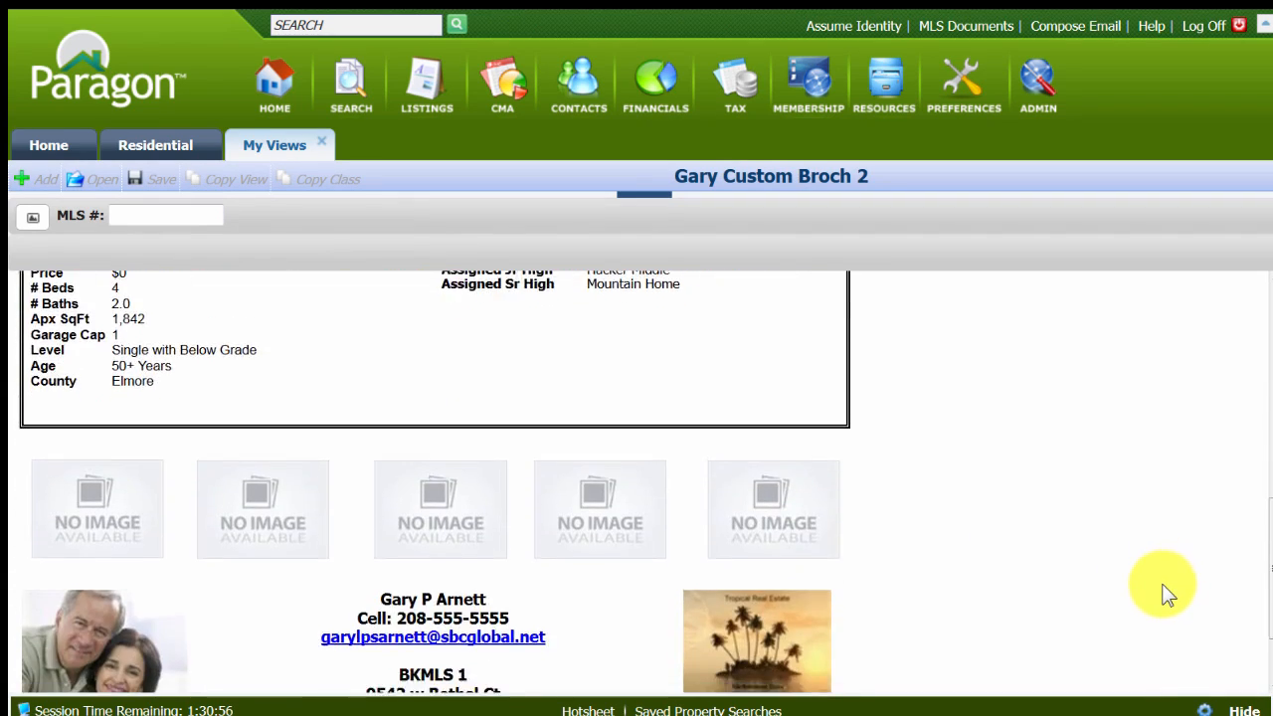
pyautogui.scroll(7, 1162, 590)
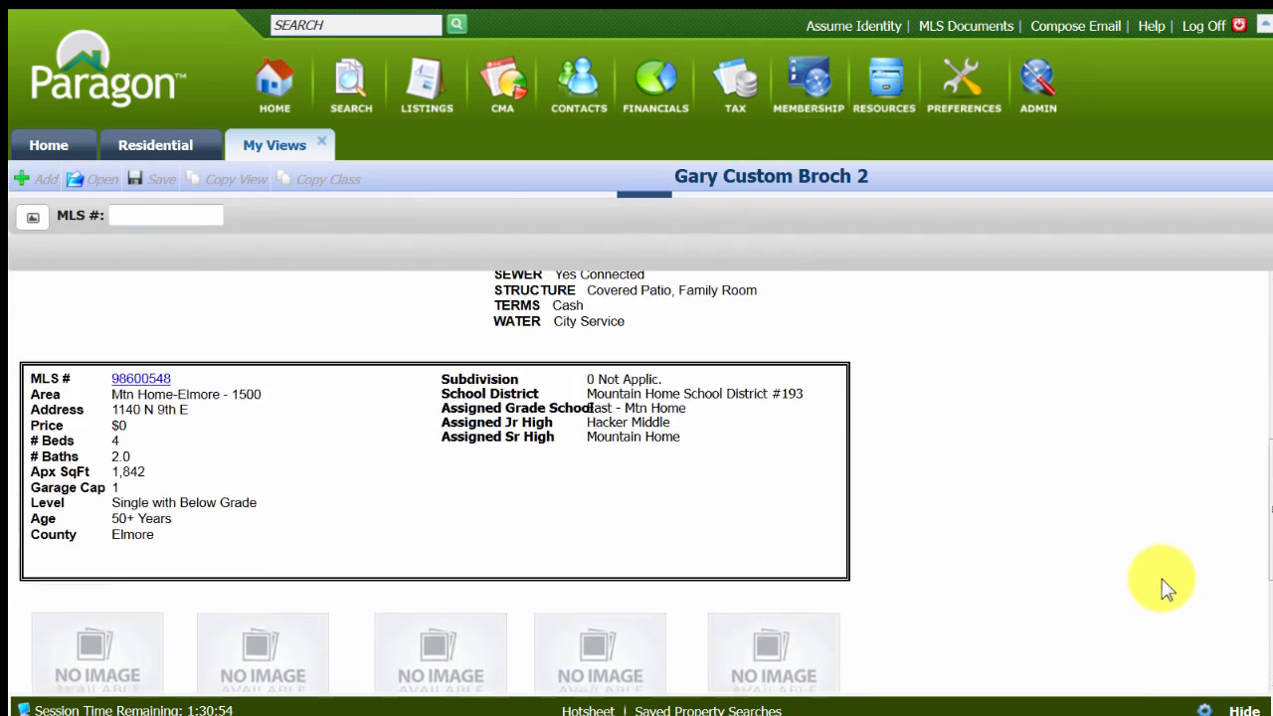
# Preview the flyer with the listing MLS # 98595026, check it from the heading, and return to the layout editor.
pyautogui.click(117, 215)
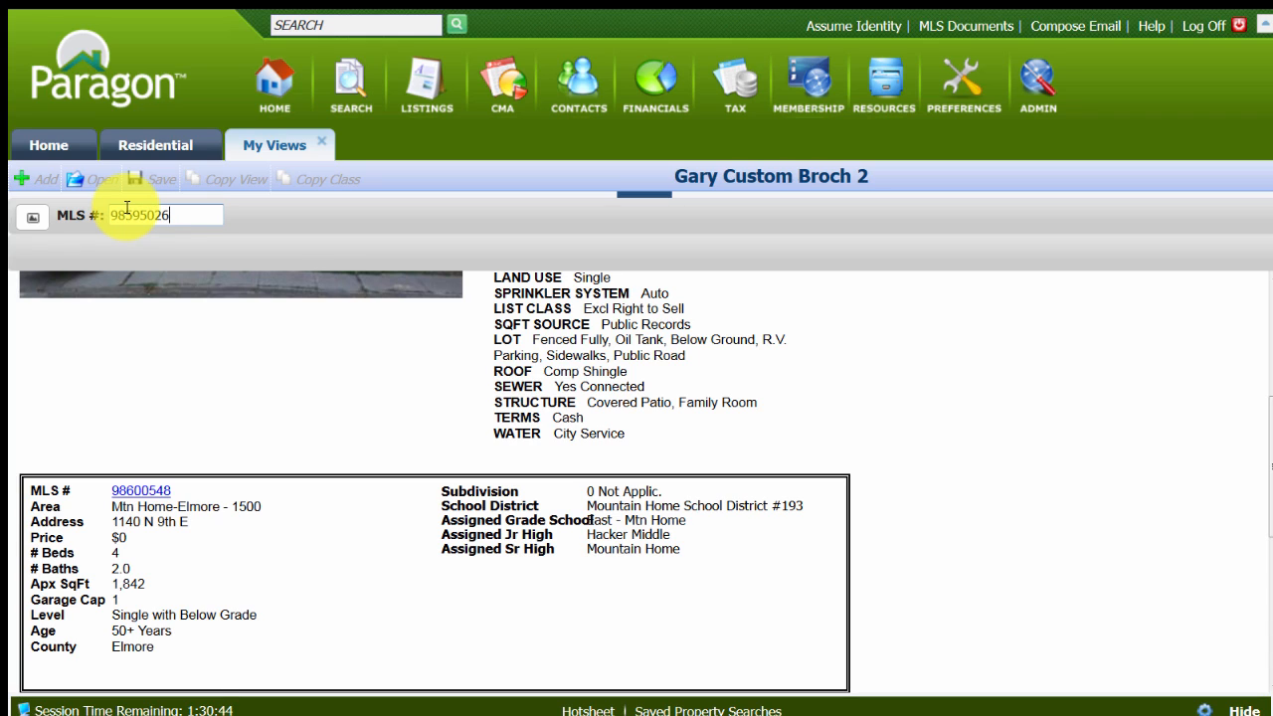
pyautogui.press('Return')
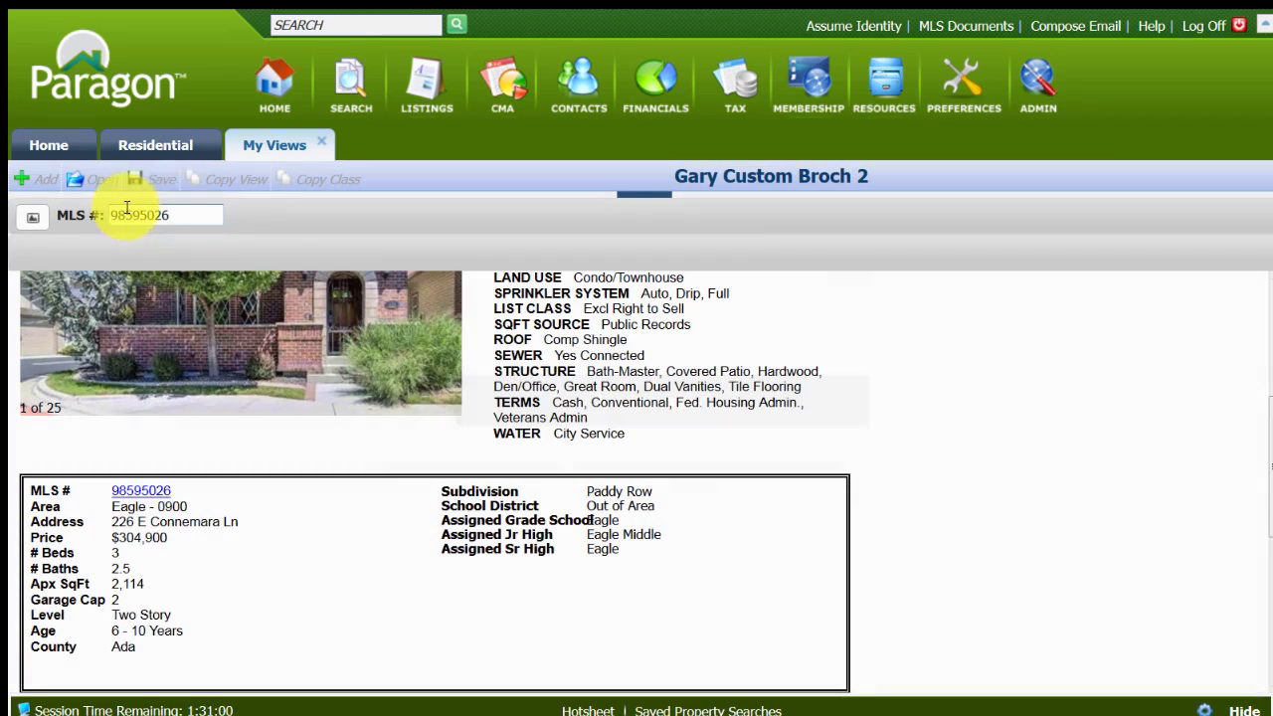
pyautogui.moveTo(1266, 464); pyautogui.dragTo(1257, 318)
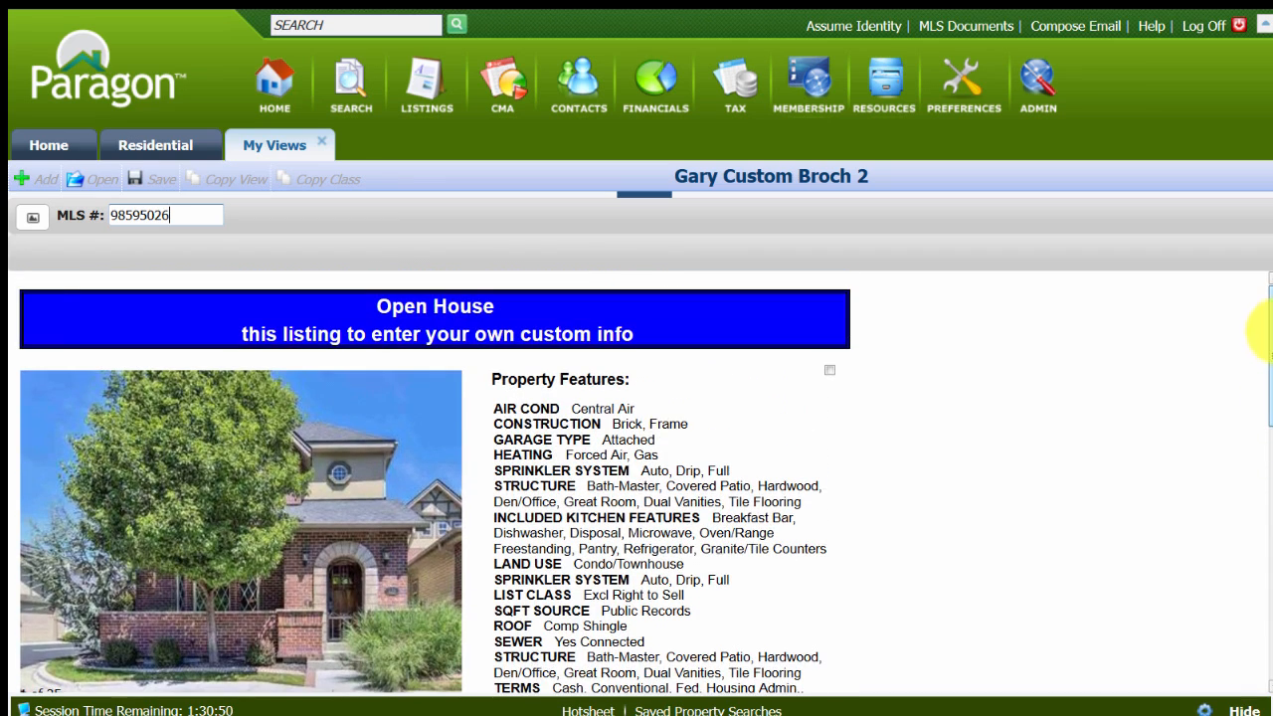
pyautogui.click(31, 220)
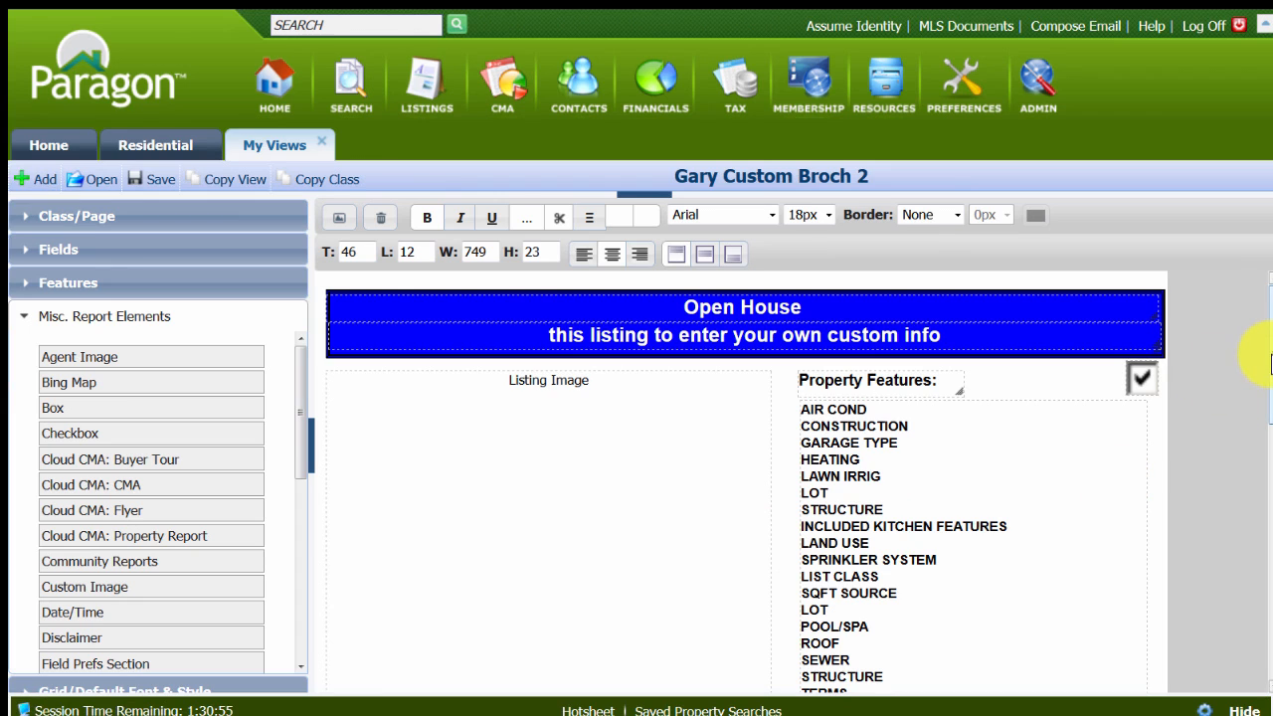
pyautogui.scroll(-3, 1243, 373)
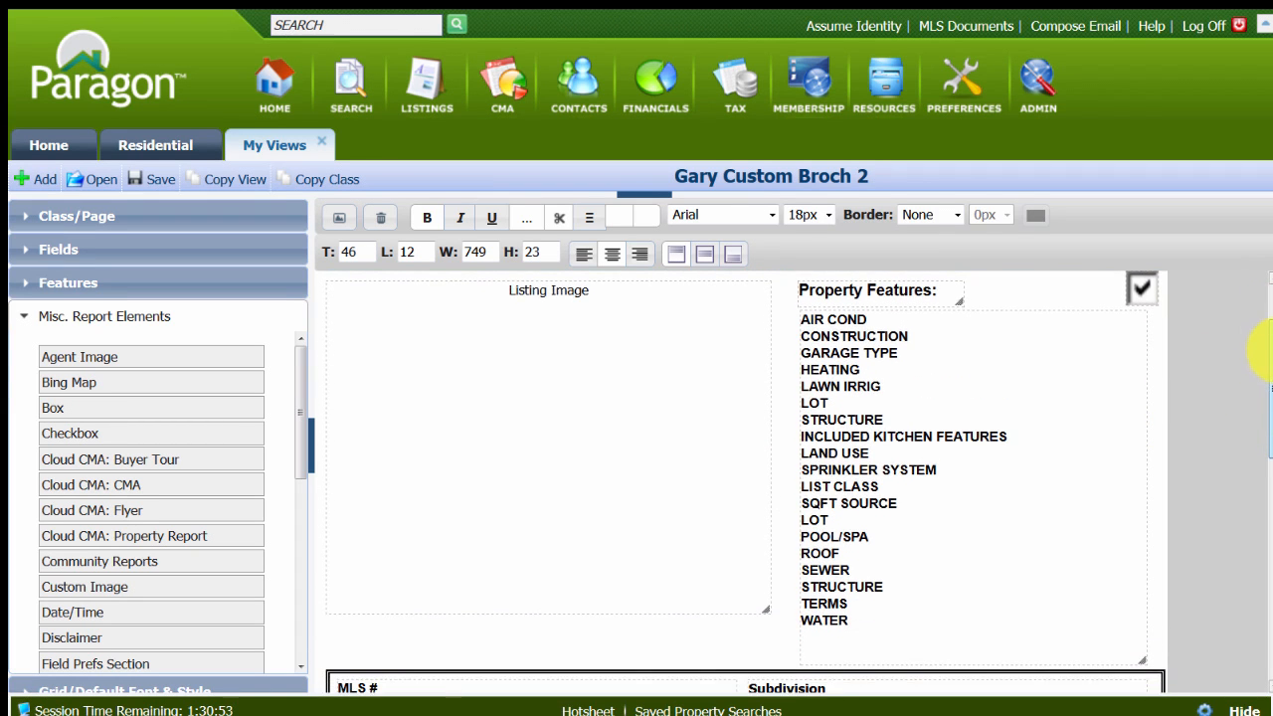
pyautogui.scroll(3, 1236, 375)
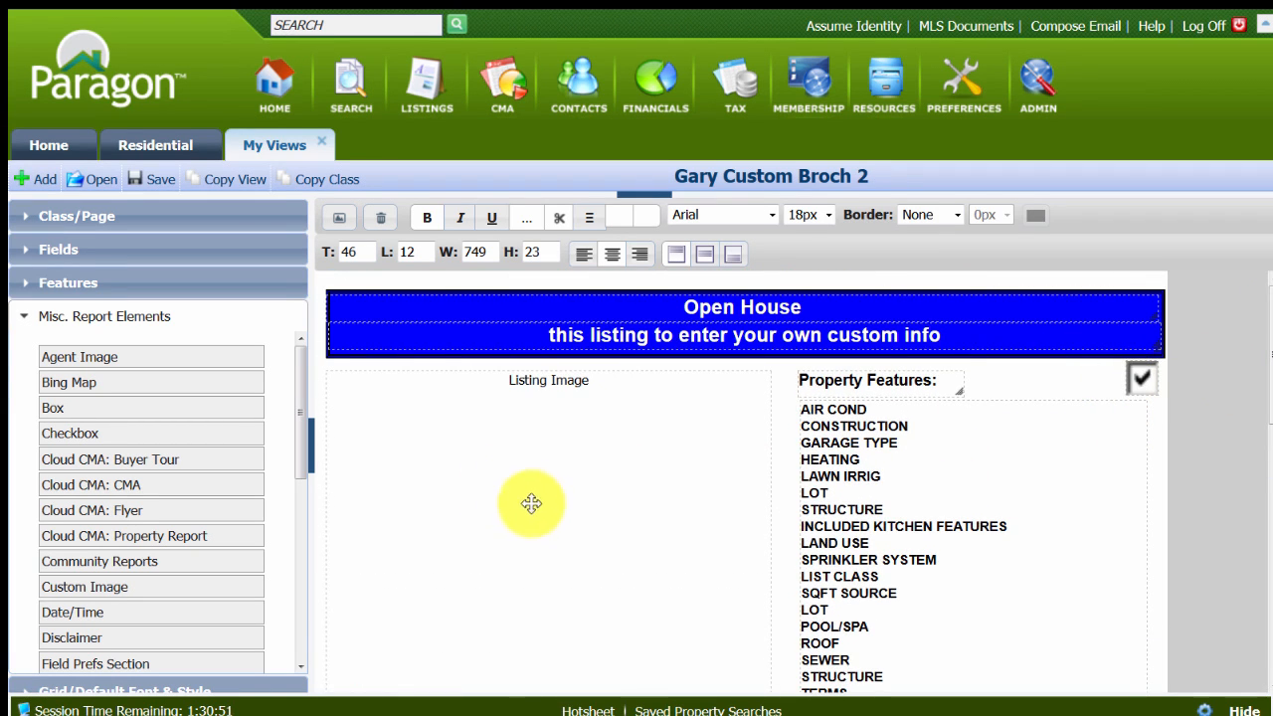
pyautogui.scroll(-4, 532, 511)
pyautogui.scroll(-8, 532, 510)
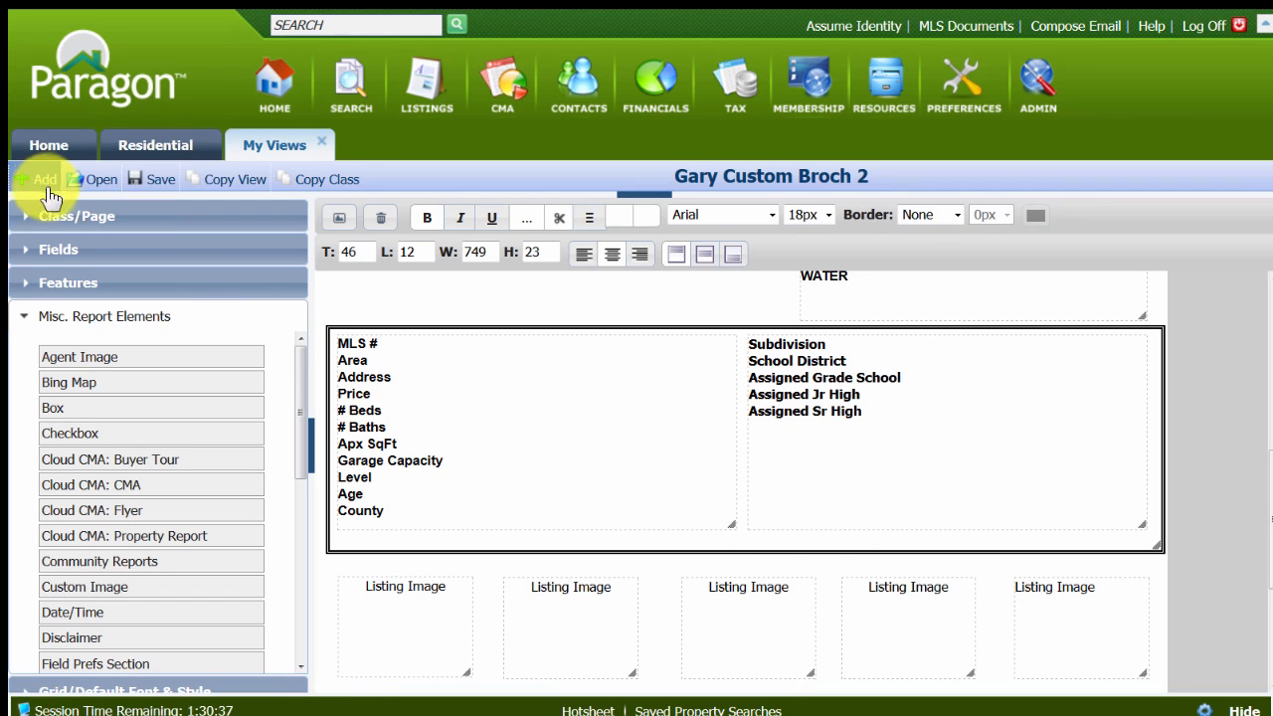
# Start a new custom view, activate it, allow it to be emailed, and make it available for default.
pyautogui.click(44, 181)
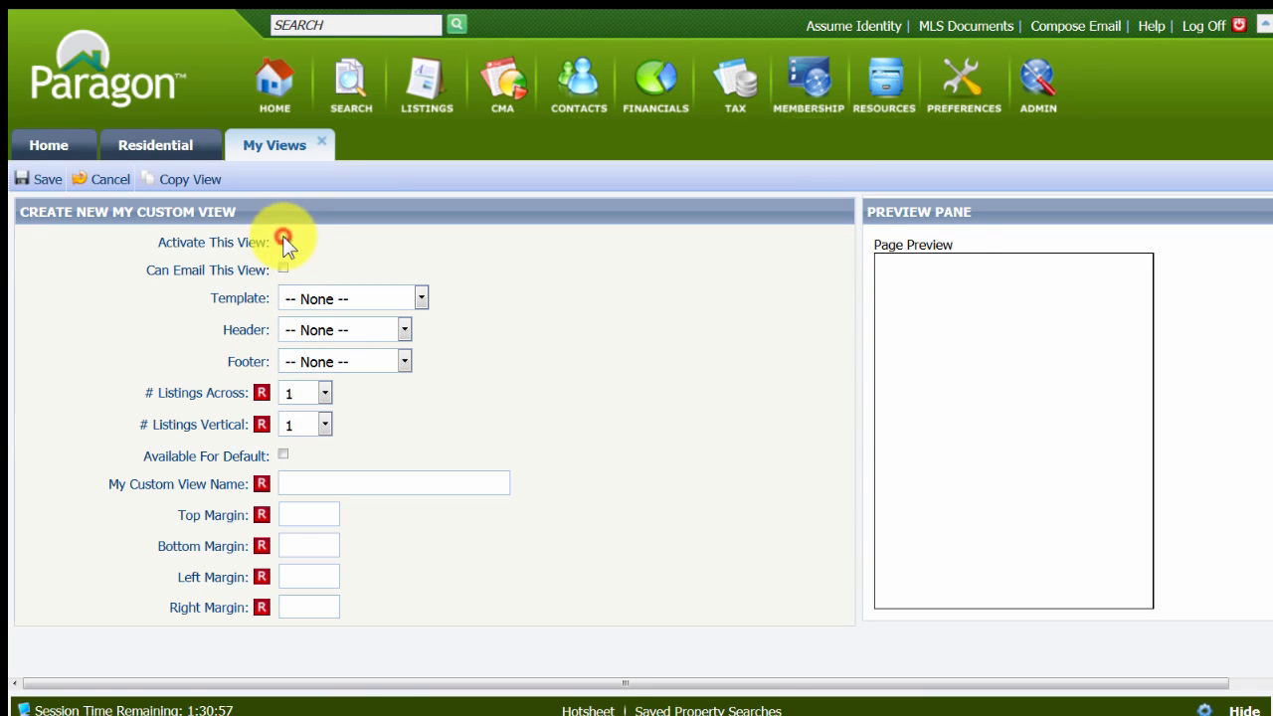
pyautogui.click(283, 270)
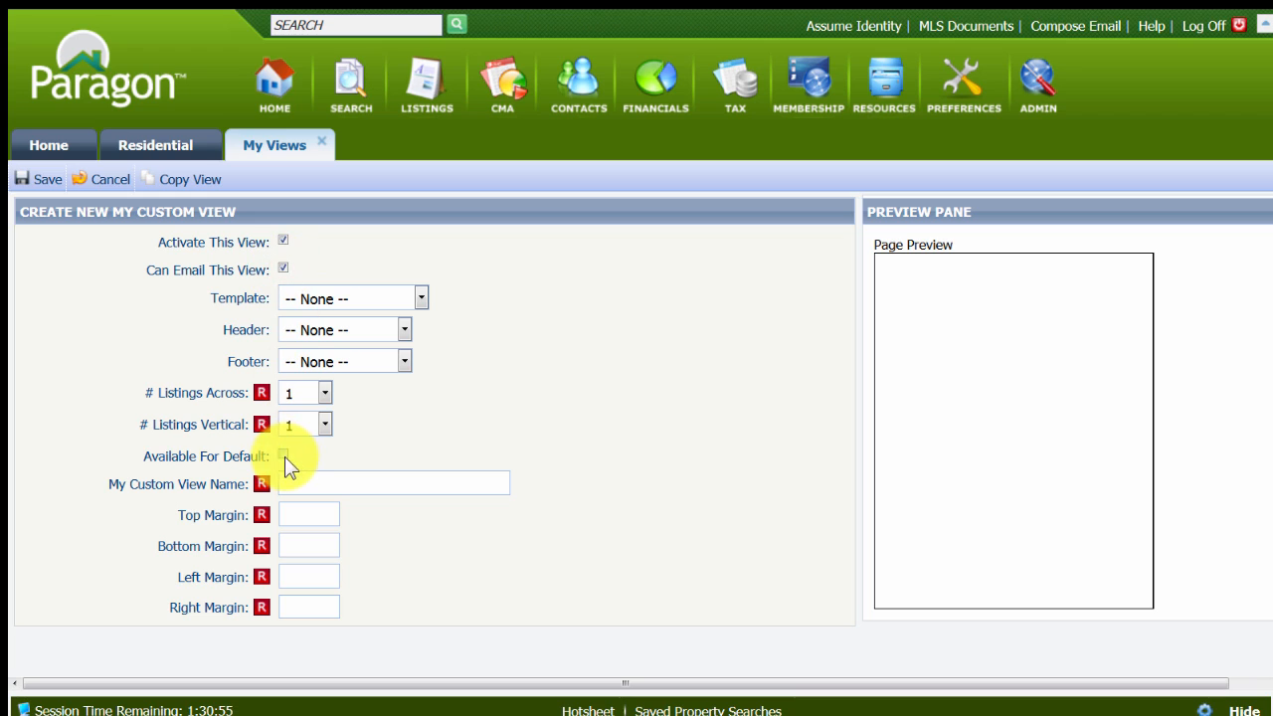
# Load the Book Report template for the new view and examine its layout in the preview.
pyautogui.click(421, 295)
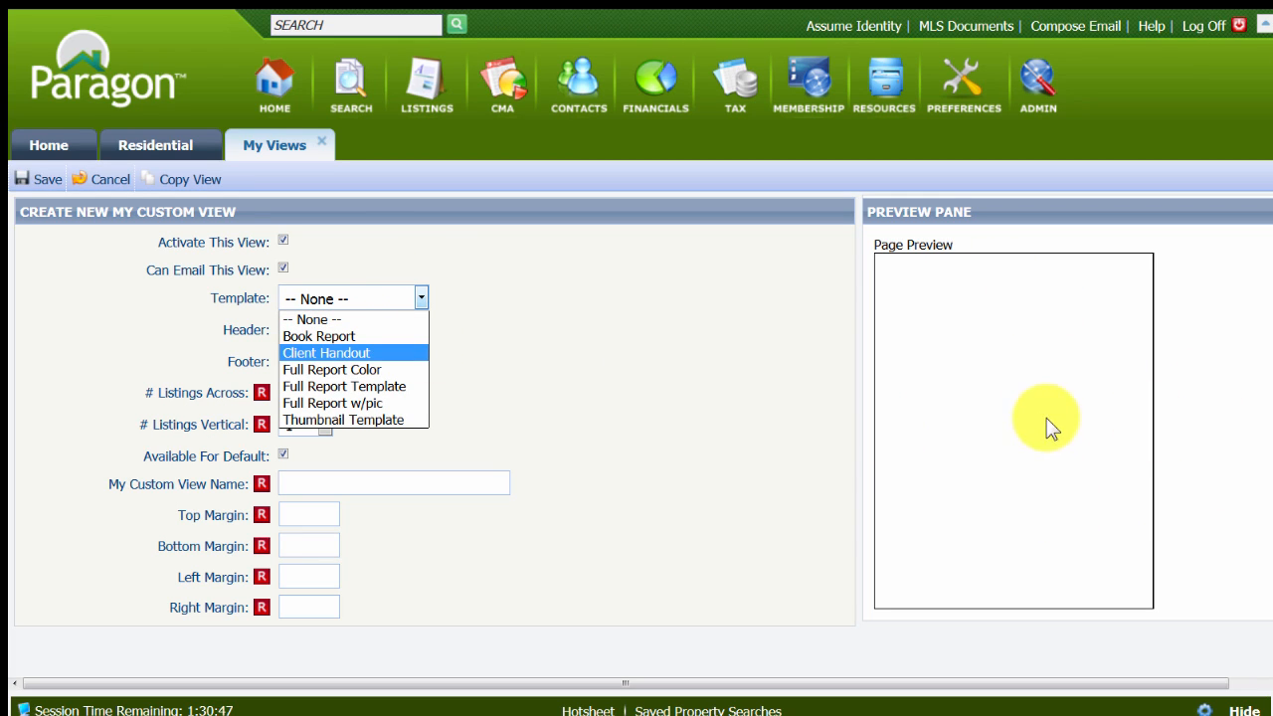
pyautogui.click(329, 337)
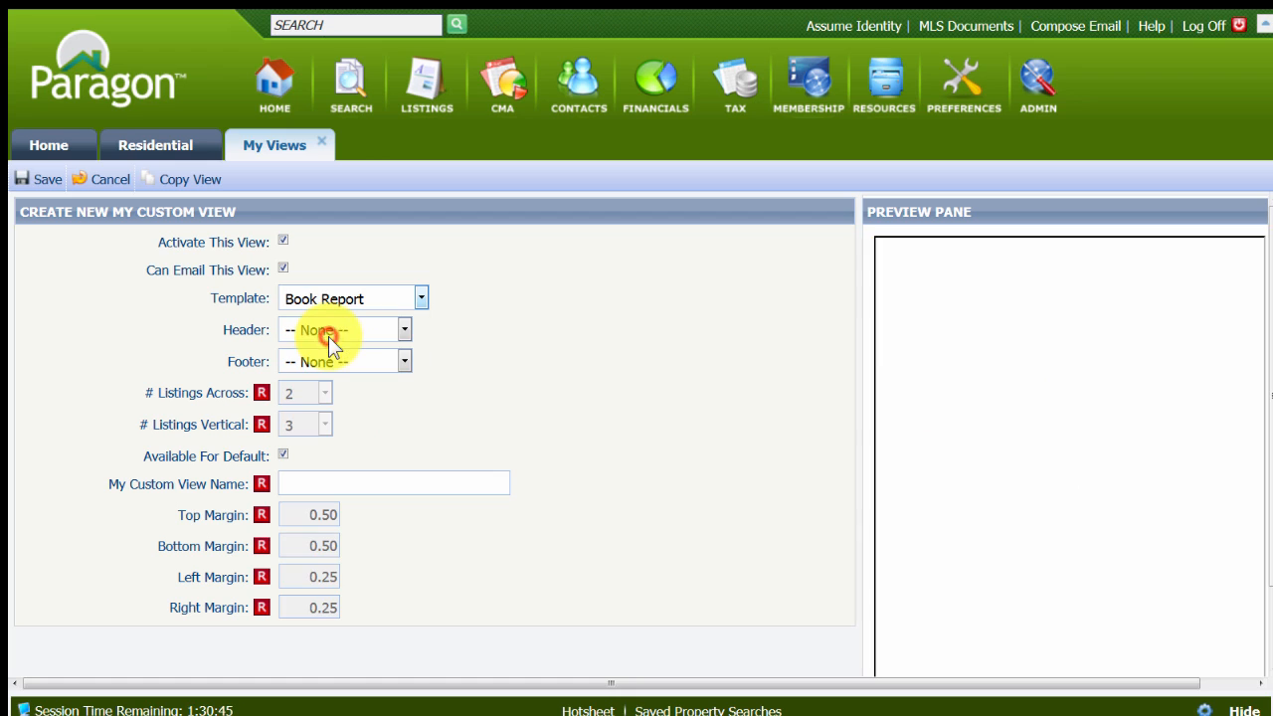
pyautogui.moveTo(972, 686); pyautogui.dragTo(1193, 686)
pyautogui.moveTo(1212, 378); pyautogui.dragTo(1231, 315)
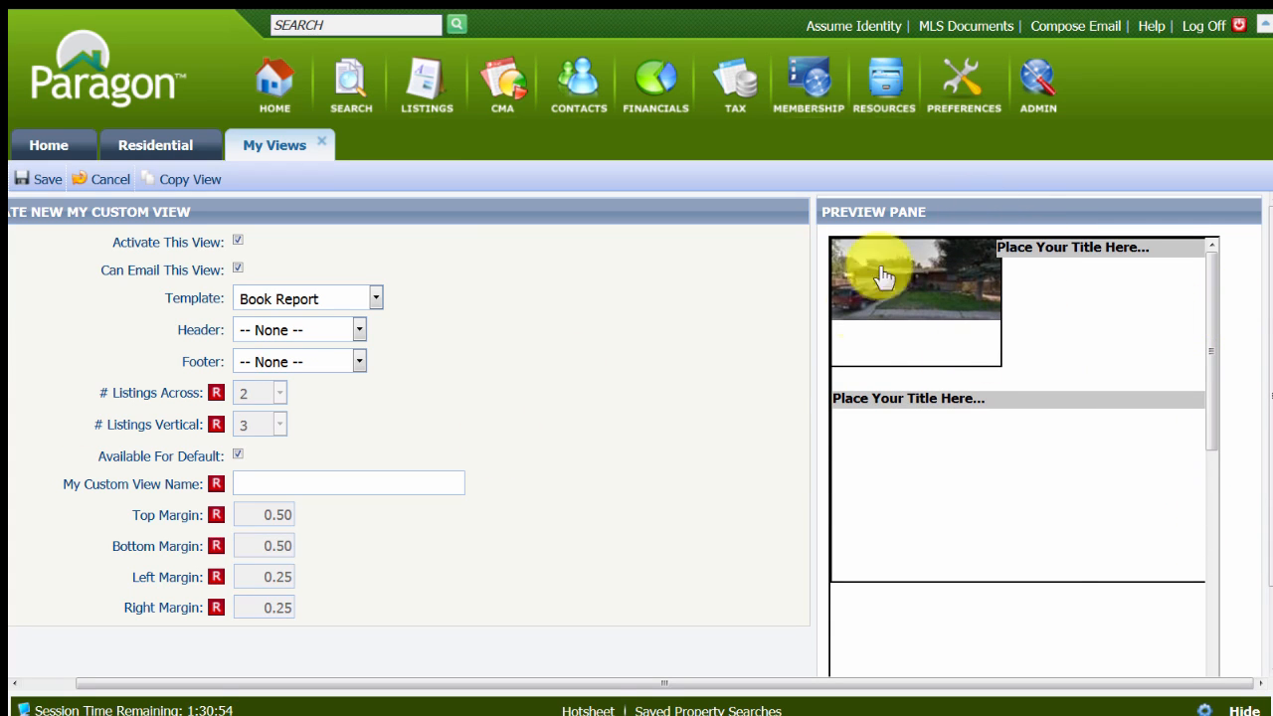
# Switch the view's template to Client Handout and examine its heading, image and title areas in the preview.
pyautogui.click(376, 299)
pyautogui.click(316, 351)
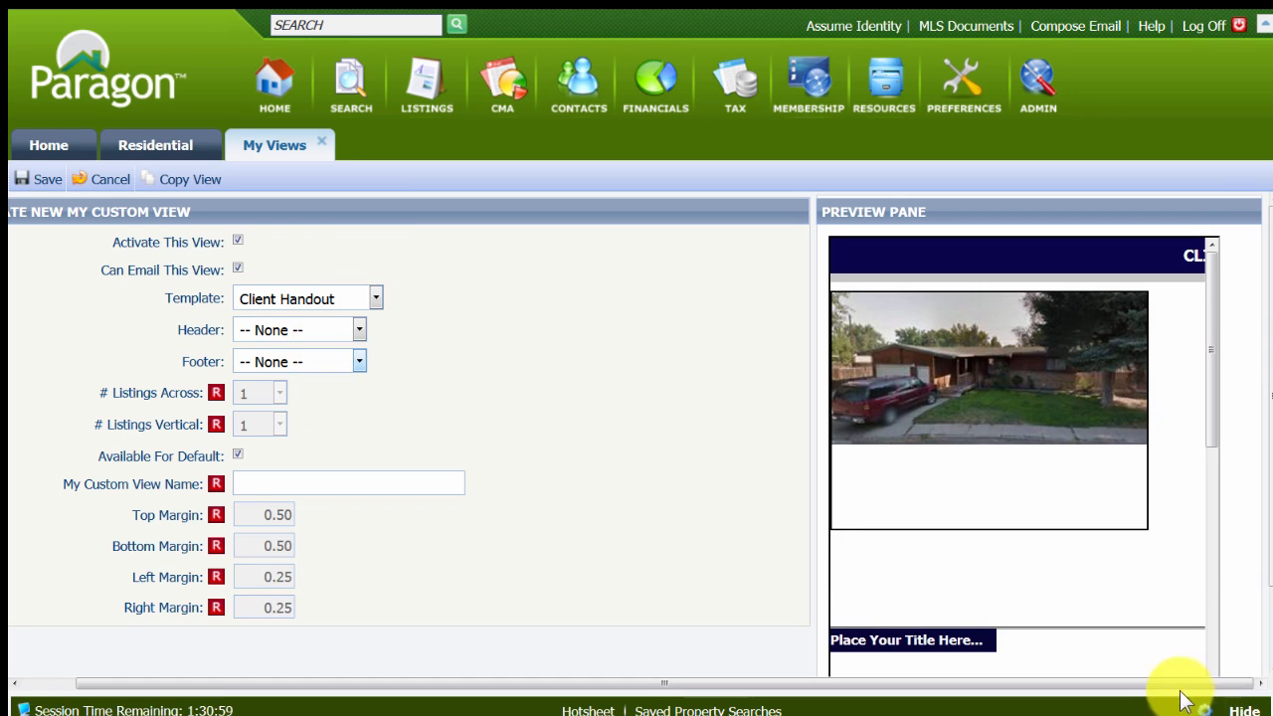
pyautogui.moveTo(1210, 375)
pyautogui.mouseDown()
pyautogui.moveTo(1218, 677)
pyautogui.moveTo(1241, 421)
pyautogui.moveTo(1219, 360)
pyautogui.mouseUp()
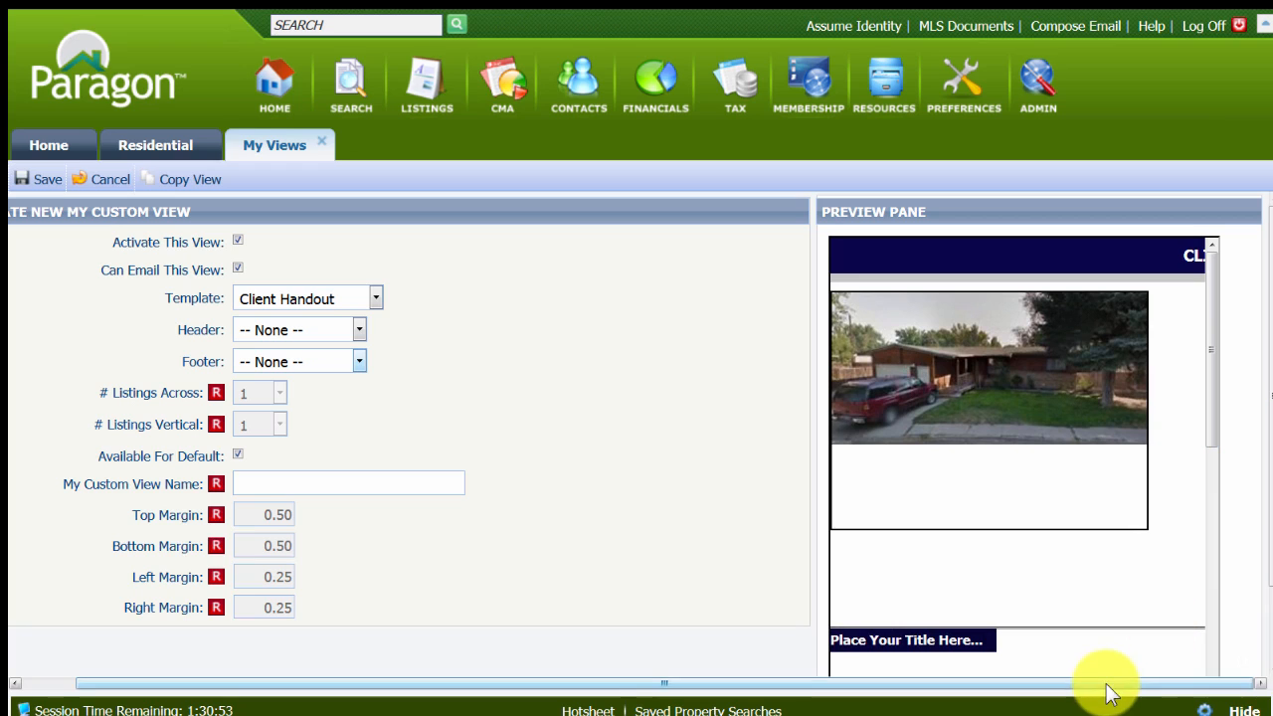
pyautogui.moveTo(1108, 683); pyautogui.dragTo(1239, 688)
pyautogui.moveTo(1271, 550); pyautogui.dragTo(1255, 642)
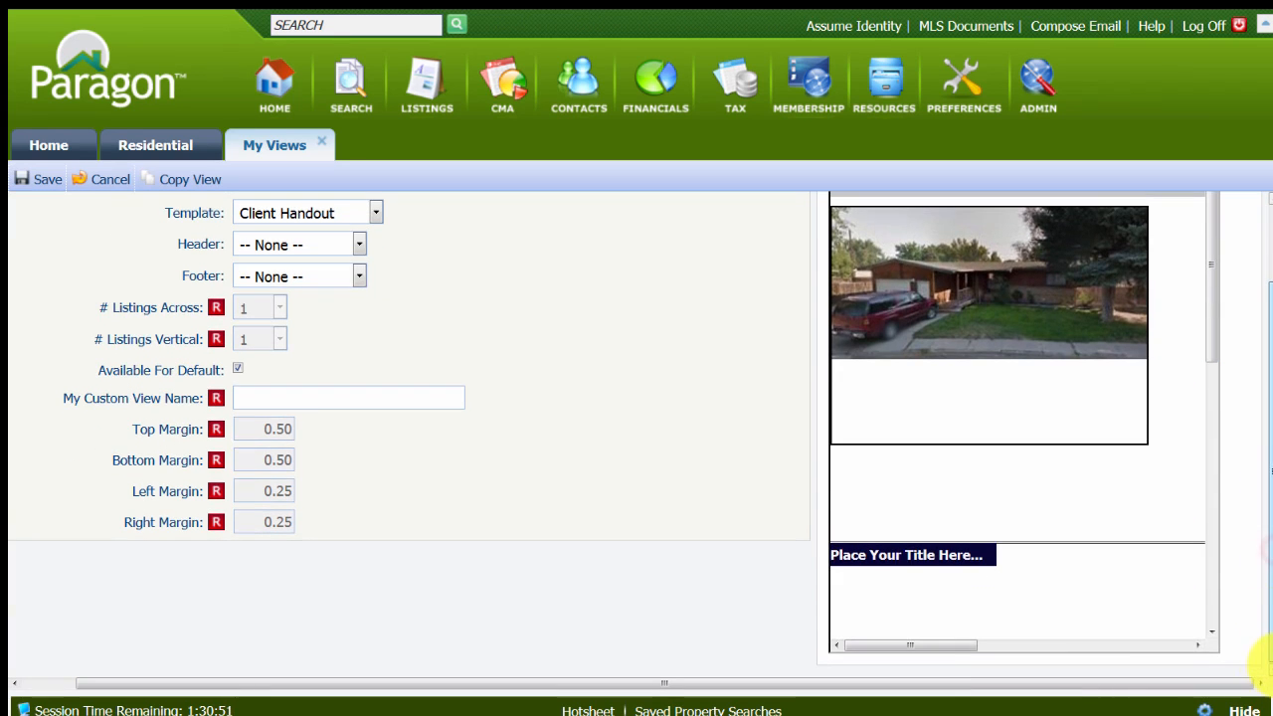
pyautogui.moveTo(937, 643); pyautogui.dragTo(865, 641)
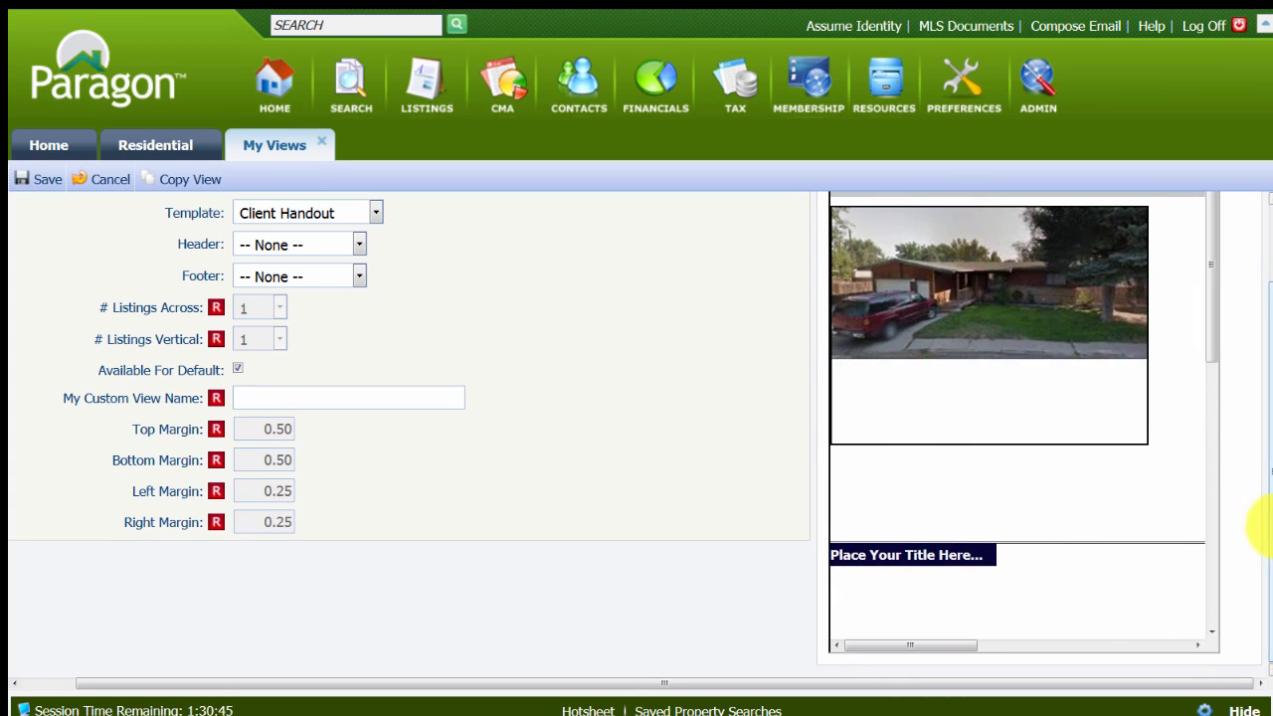
# Switch the template to Full Report Color and examine the whole page in the preview.
pyautogui.click(375, 211)
pyautogui.click(305, 283)
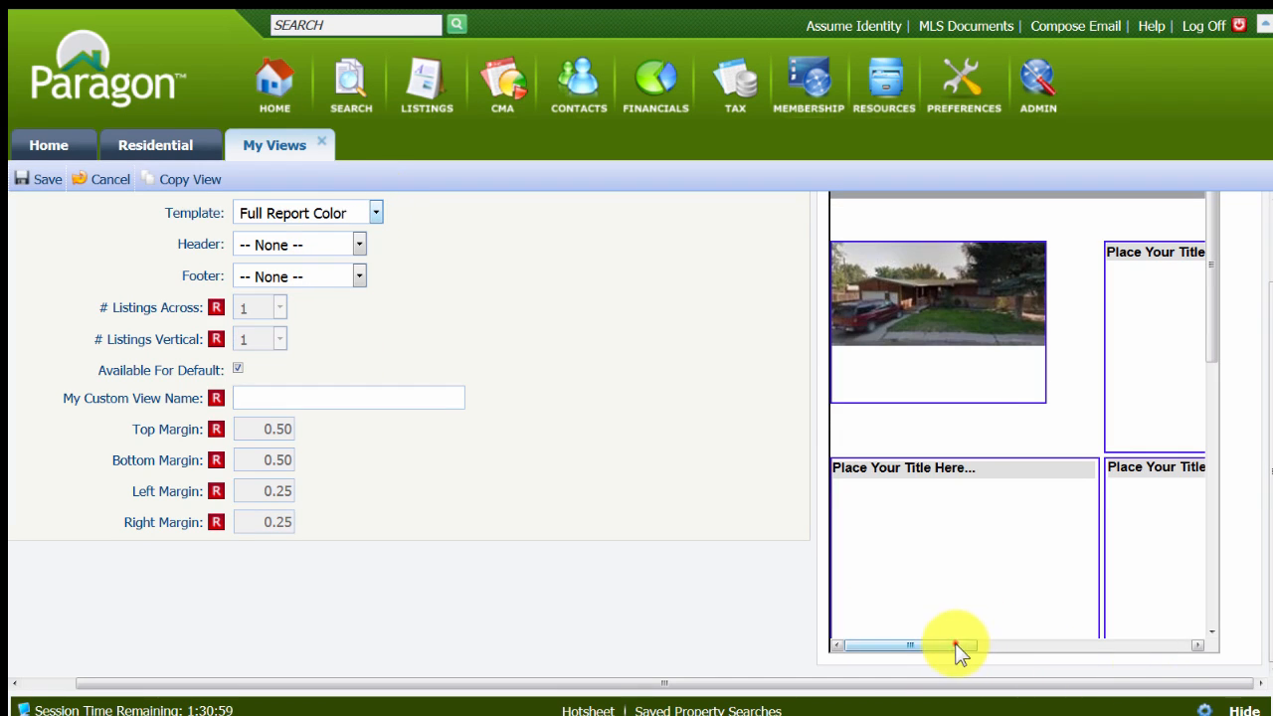
pyautogui.moveTo(958, 646); pyautogui.dragTo(1168, 645)
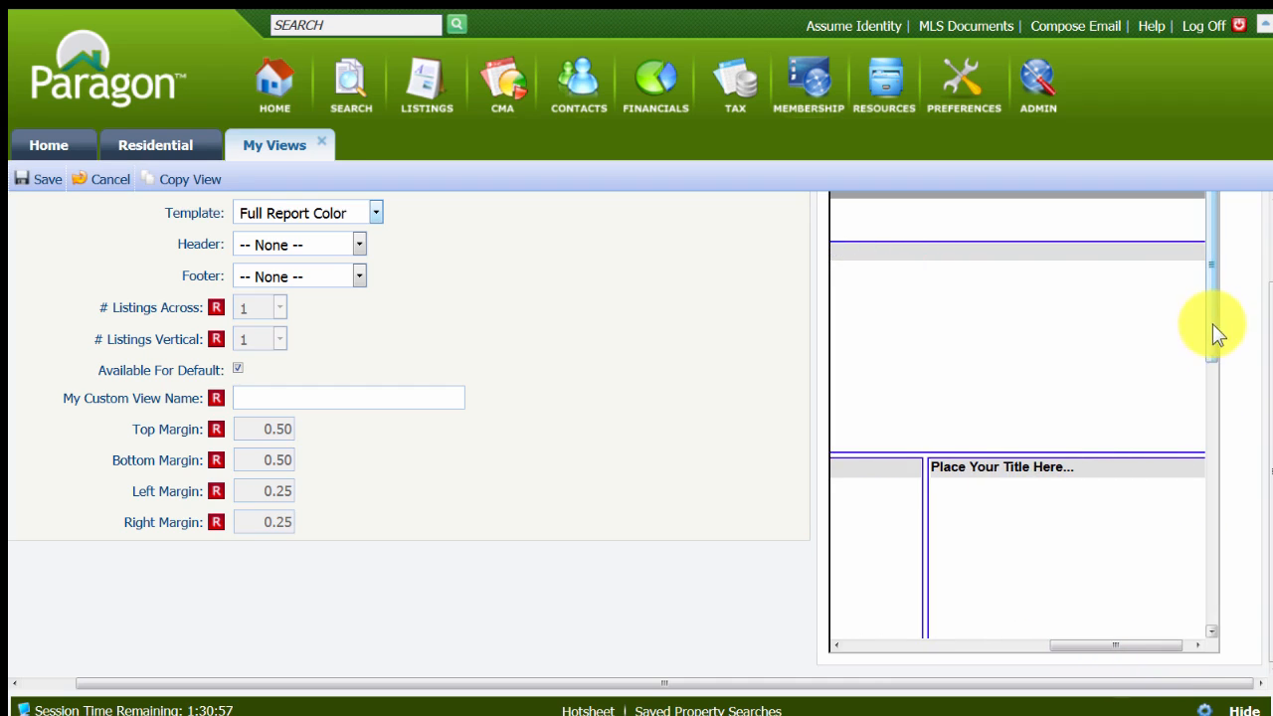
pyautogui.moveTo(1213, 325); pyautogui.dragTo(1227, 626)
pyautogui.moveTo(1124, 646); pyautogui.dragTo(909, 645)
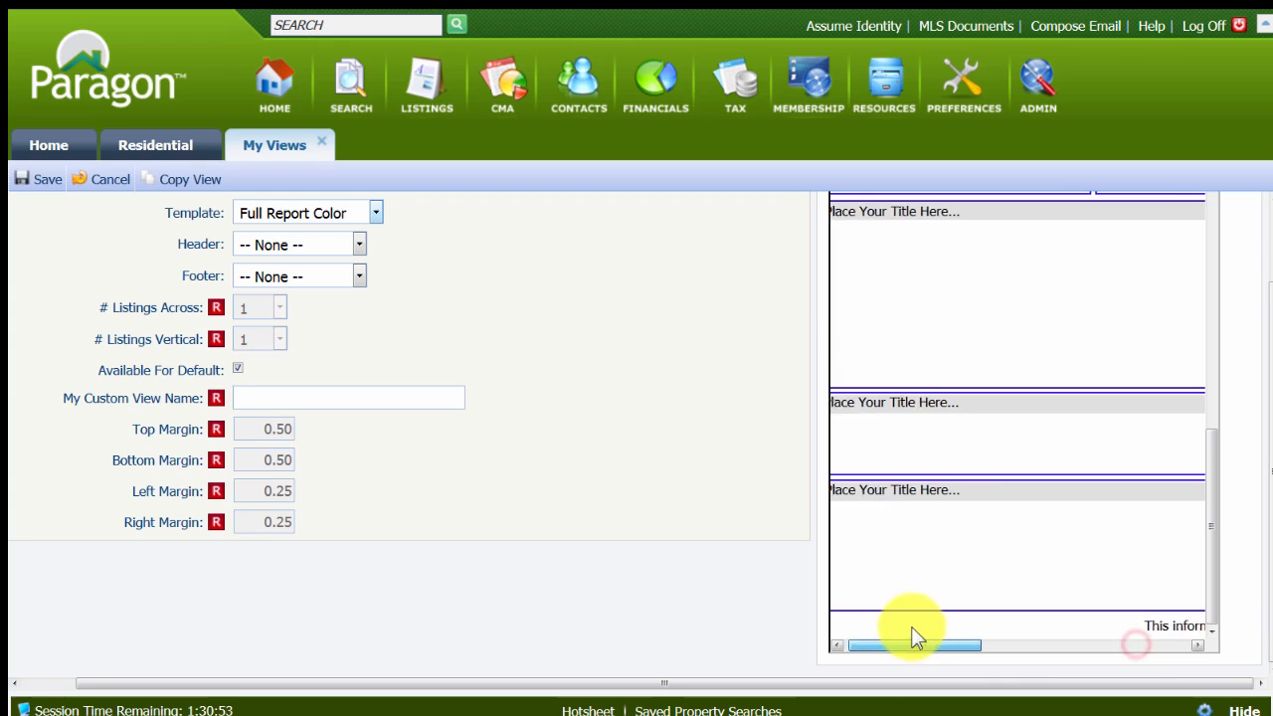
pyautogui.moveTo(1214, 600); pyautogui.dragTo(1233, 353)
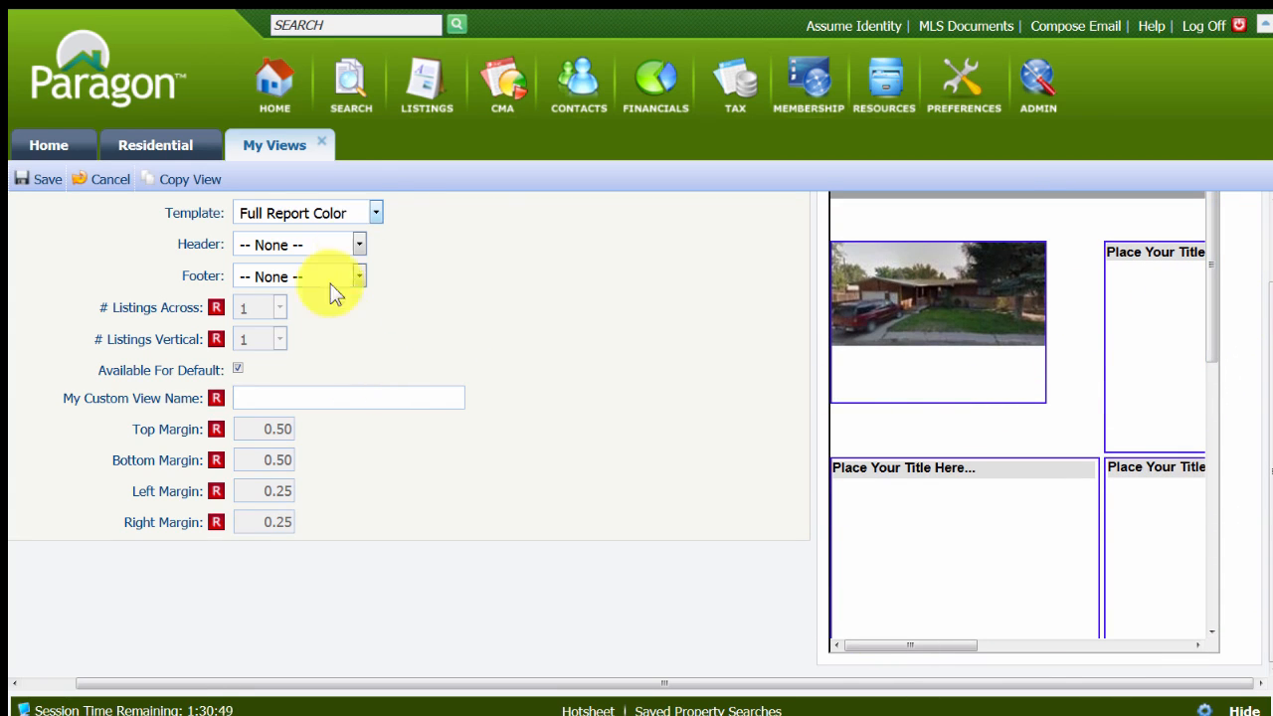
# Switch the template to Full Report Template and examine its sections in the preview.
pyautogui.click(368, 203)
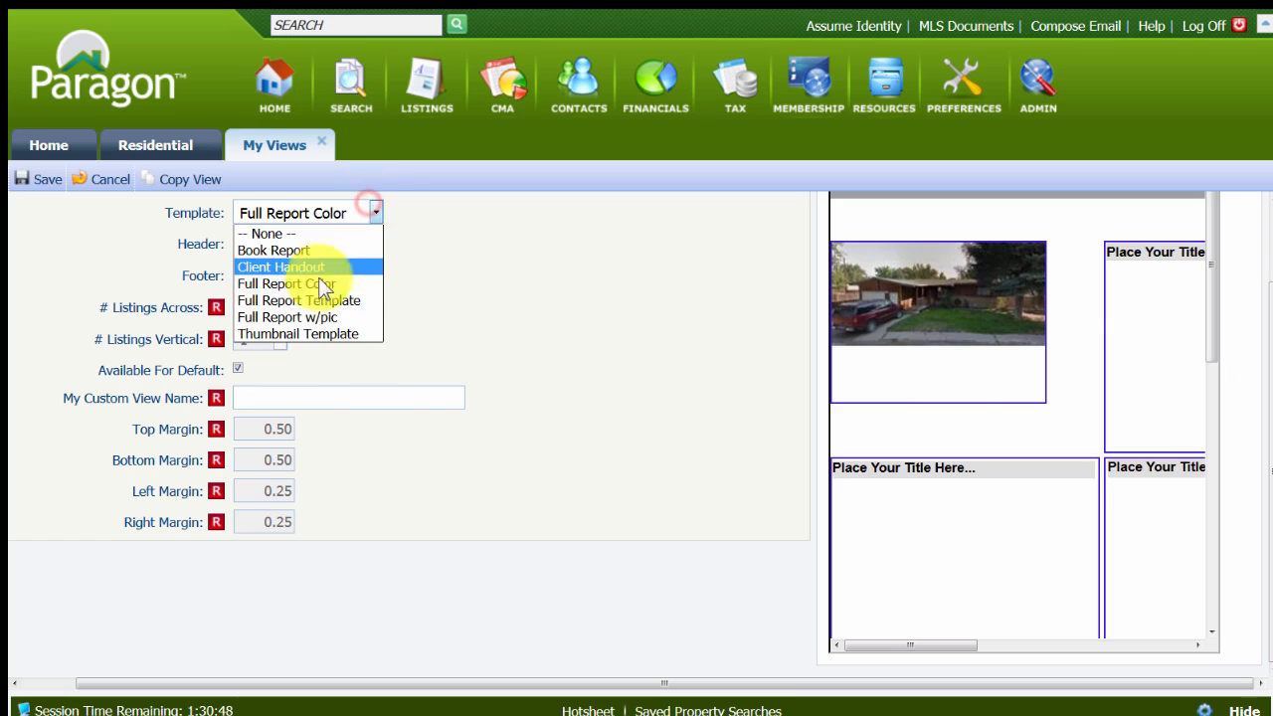
pyautogui.click(314, 299)
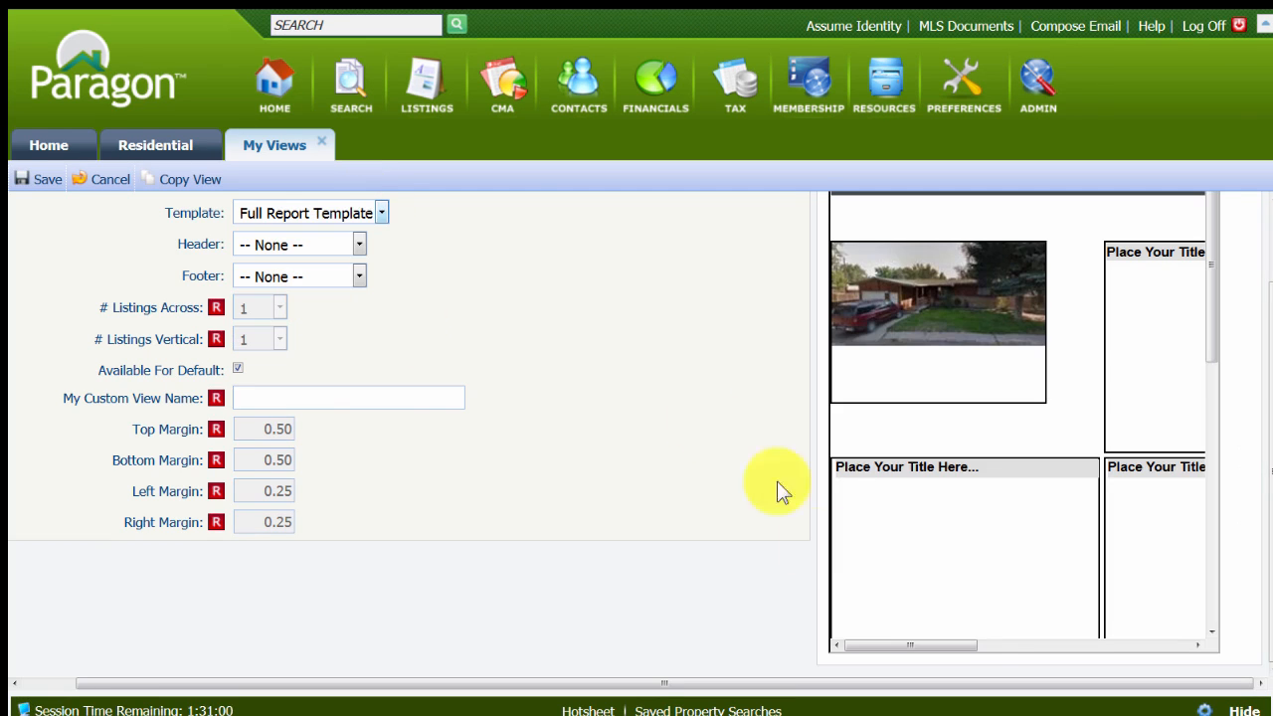
pyautogui.moveTo(939, 645); pyautogui.dragTo(1167, 674)
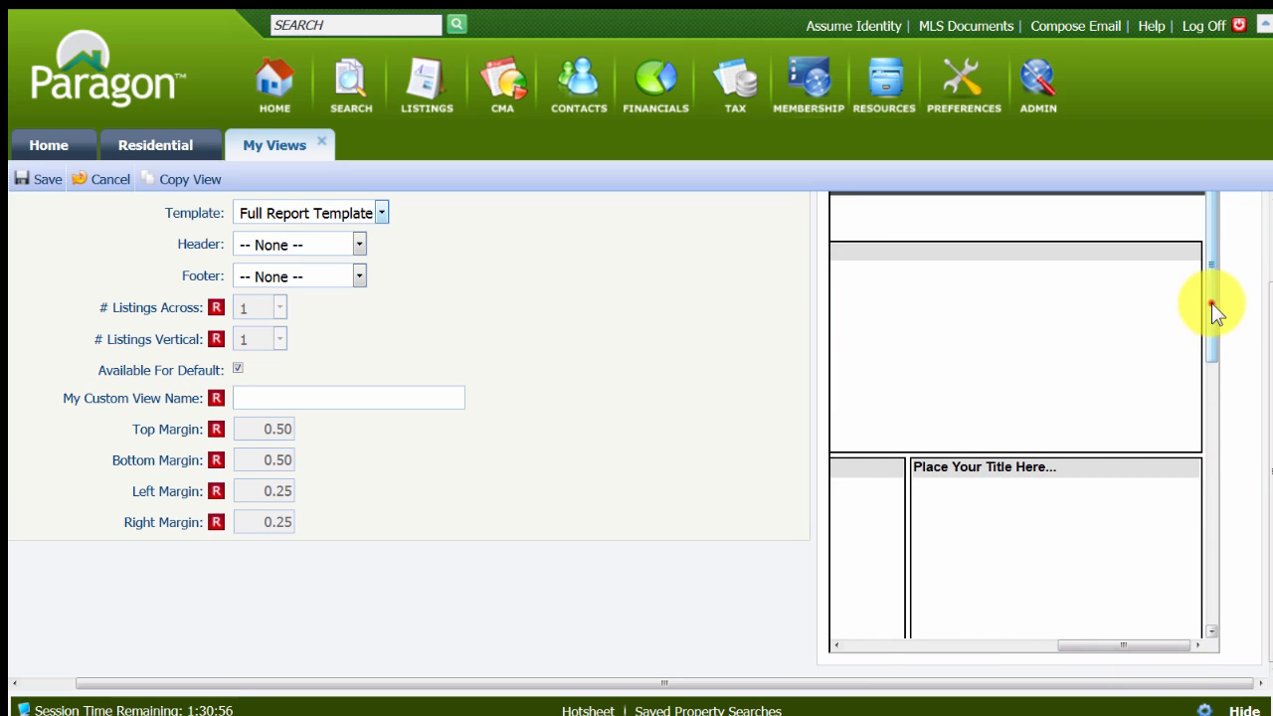
pyautogui.moveTo(1211, 302)
pyautogui.mouseDown()
pyautogui.moveTo(1222, 597)
pyautogui.moveTo(1225, 318)
pyautogui.mouseUp()
pyautogui.moveTo(1151, 651); pyautogui.dragTo(936, 652)
# Switch the template to Full Report w/pic and examine the preview down to its image placeholders.
pyautogui.click(381, 214)
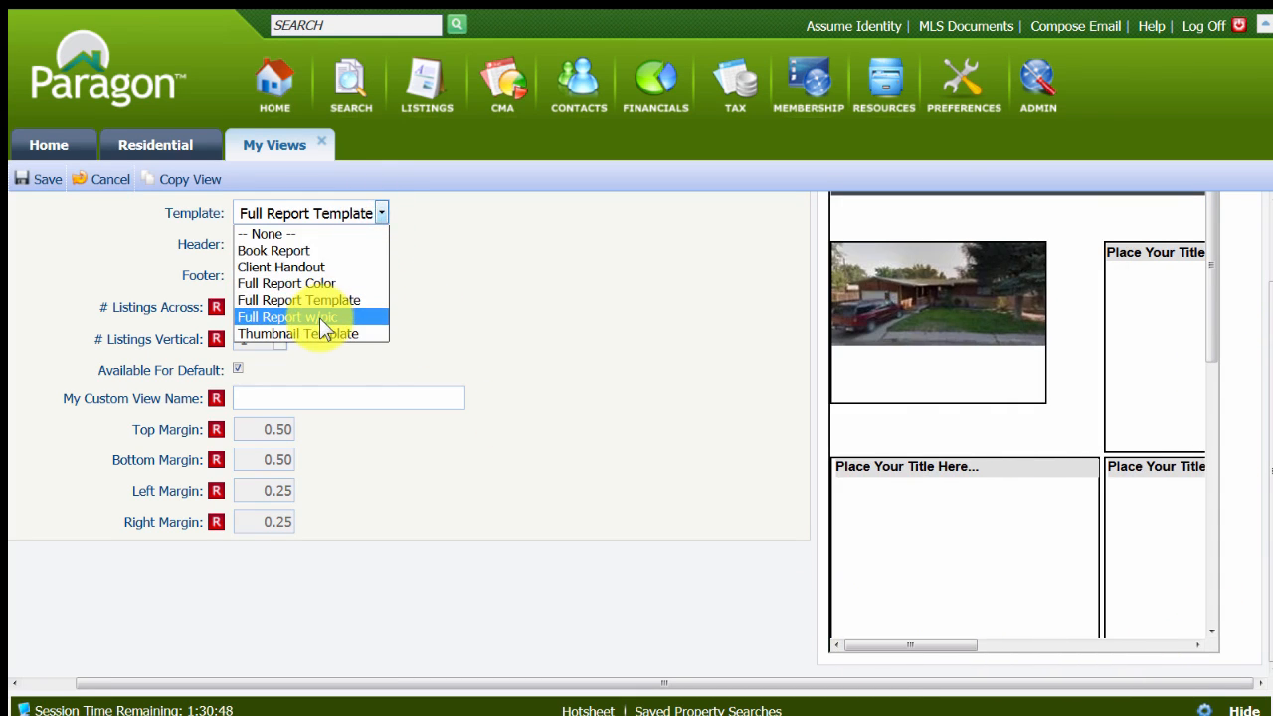
pyautogui.click(319, 315)
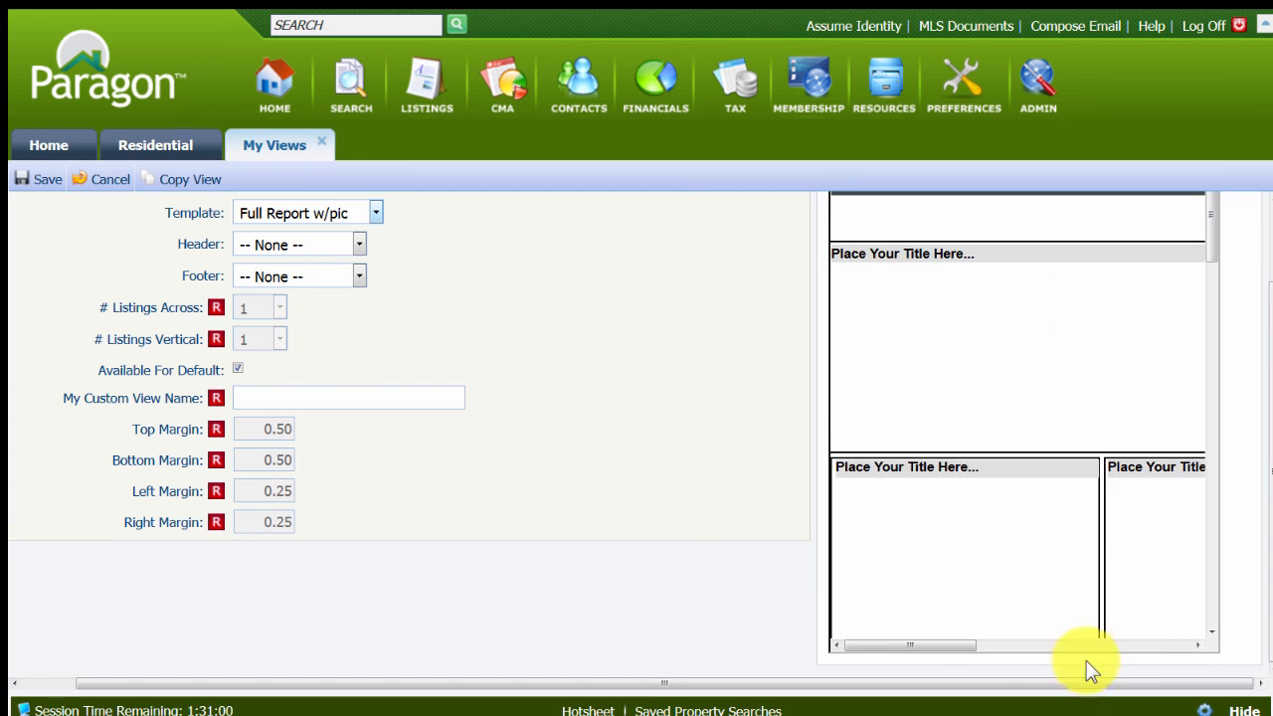
pyautogui.moveTo(949, 642); pyautogui.dragTo(1172, 658)
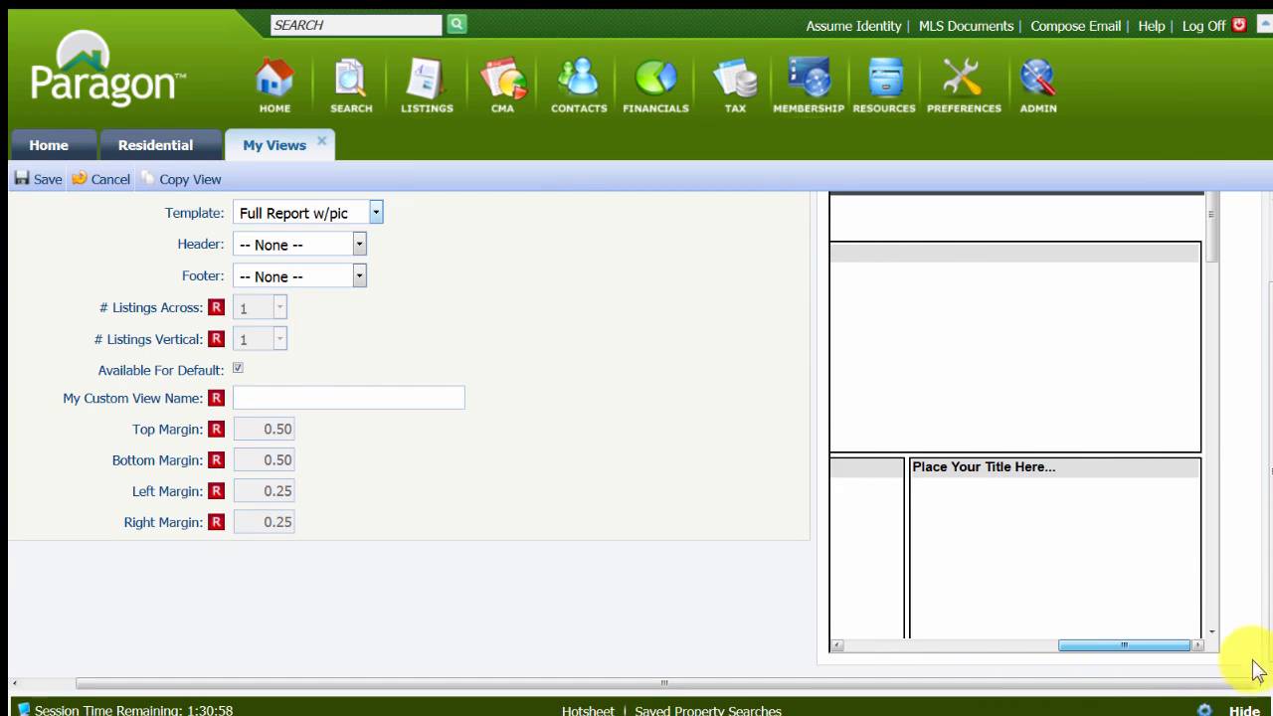
pyautogui.moveTo(1214, 228); pyautogui.dragTo(860, 657)
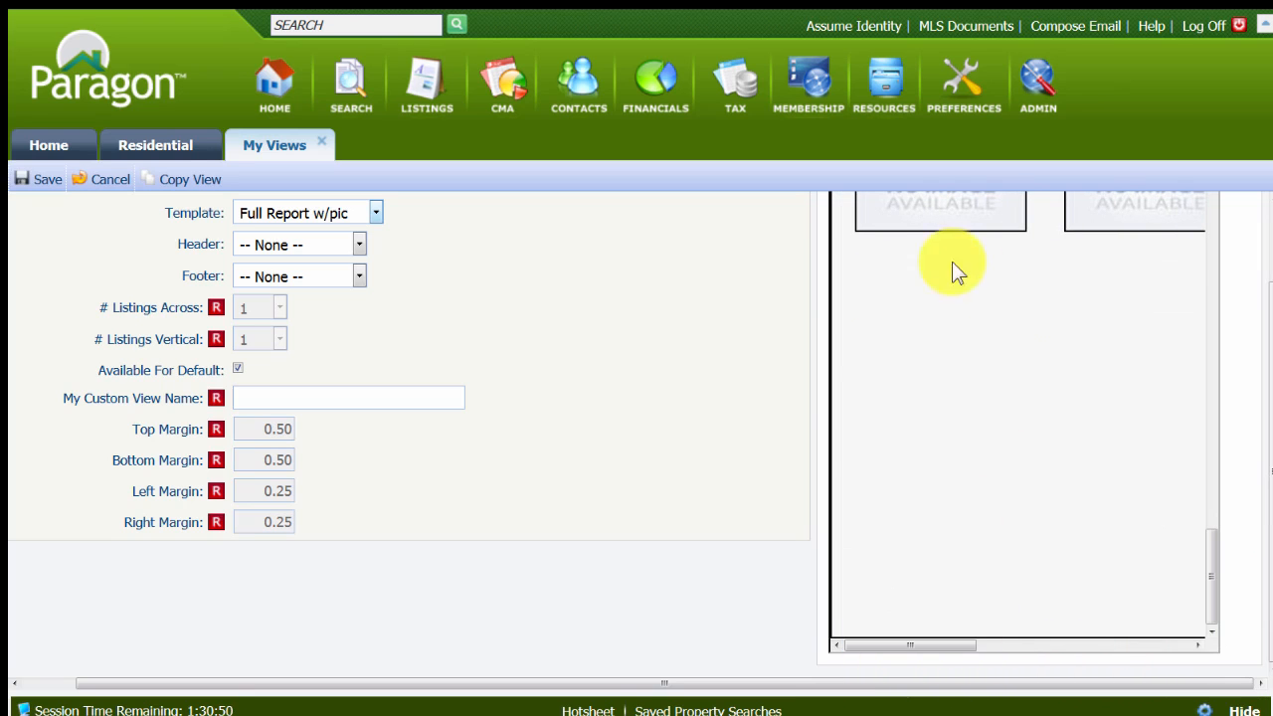
pyautogui.moveTo(1211, 625); pyautogui.dragTo(1126, 197)
# Base the new view on the Thumbnail Template and check its full layout in the preview.
pyautogui.click(377, 213)
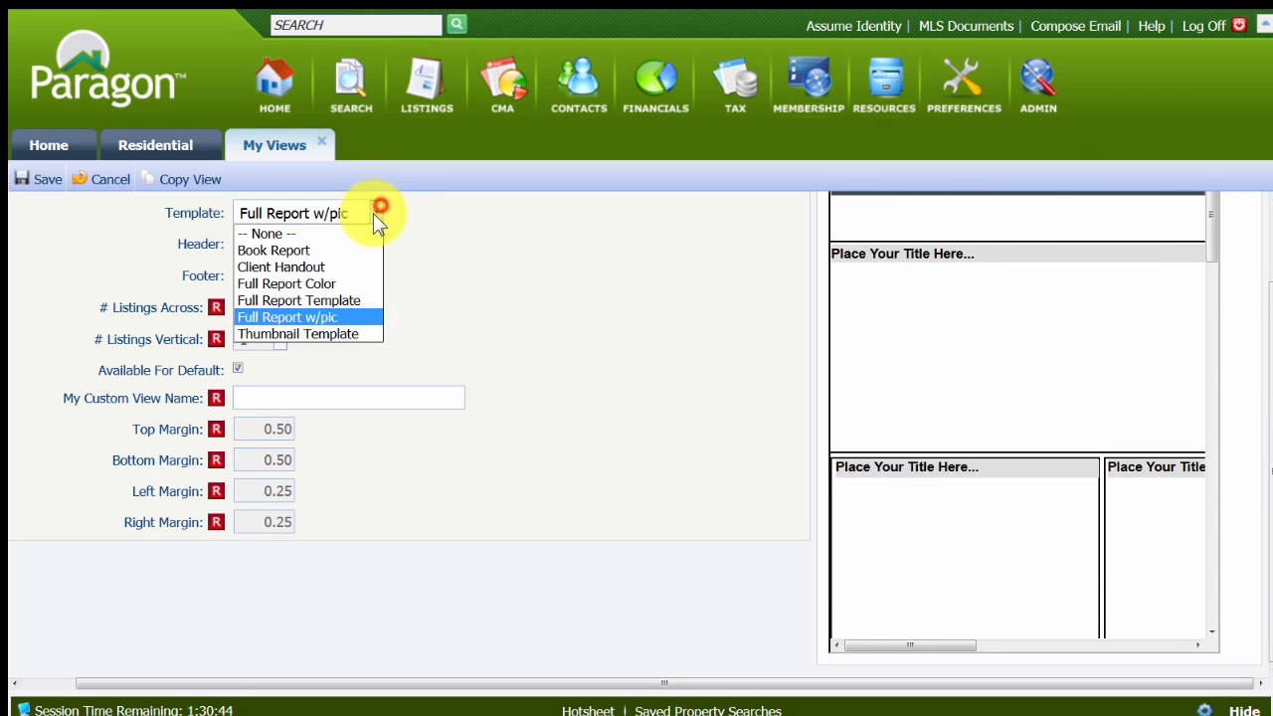
pyautogui.click(316, 333)
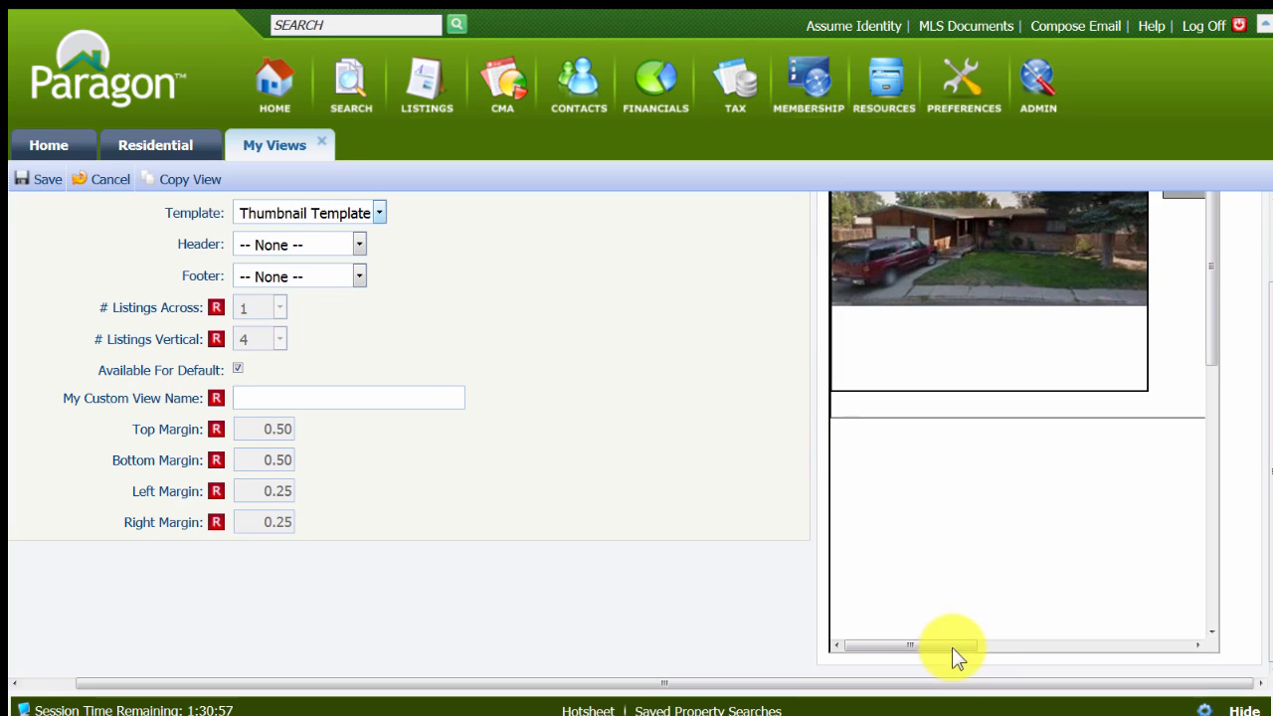
pyautogui.moveTo(952, 647); pyautogui.dragTo(1185, 643)
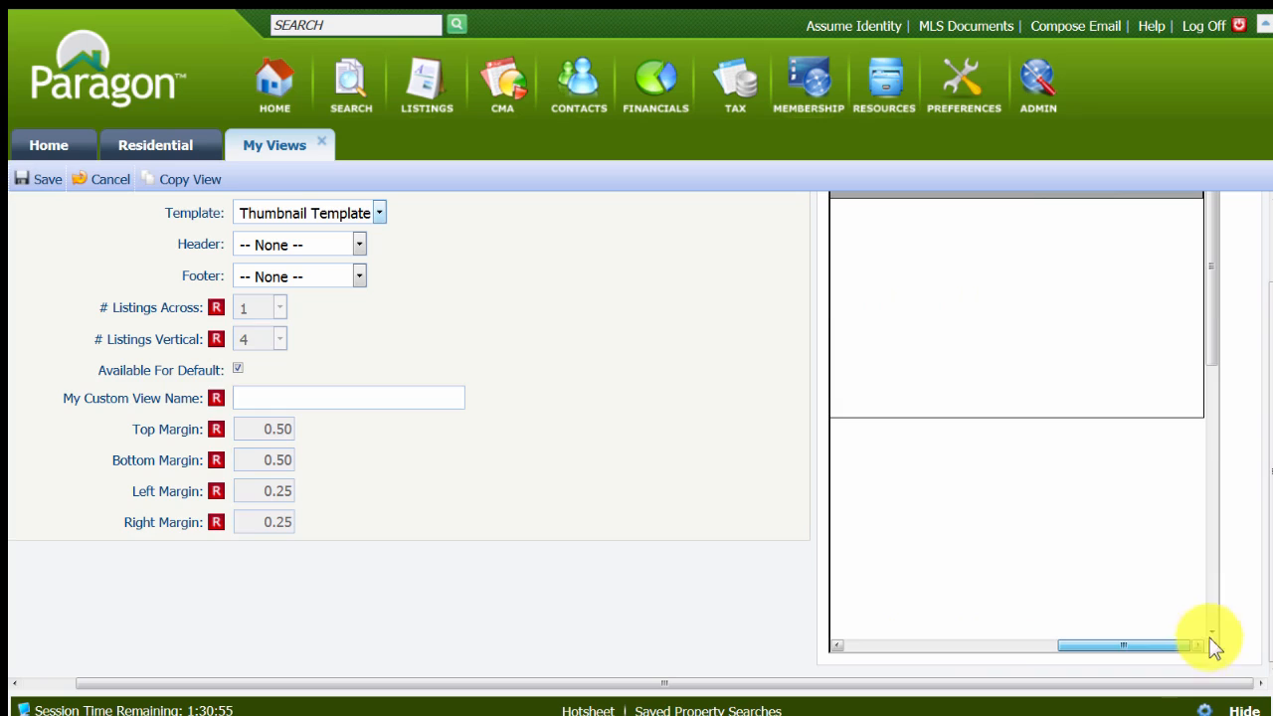
pyautogui.moveTo(1212, 270); pyautogui.dragTo(1244, 566)
pyautogui.moveTo(1181, 645); pyautogui.dragTo(886, 646)
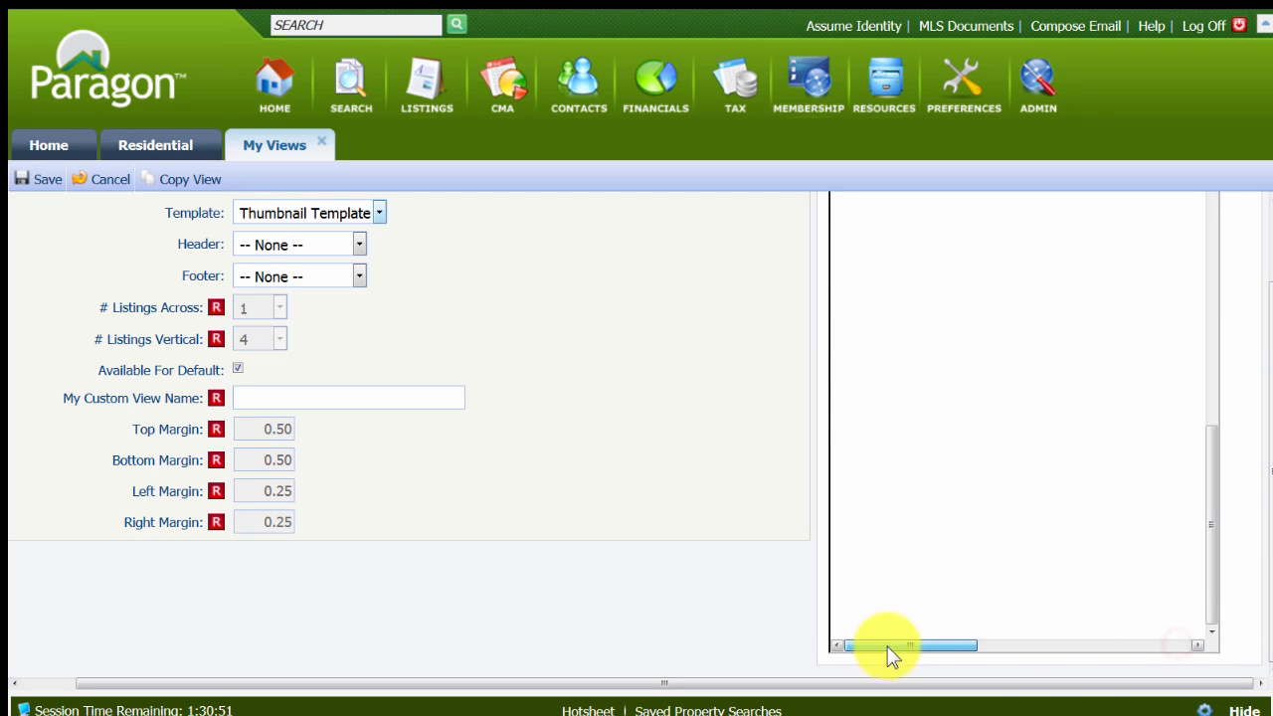
pyautogui.moveTo(1215, 549); pyautogui.dragTo(1256, 249)
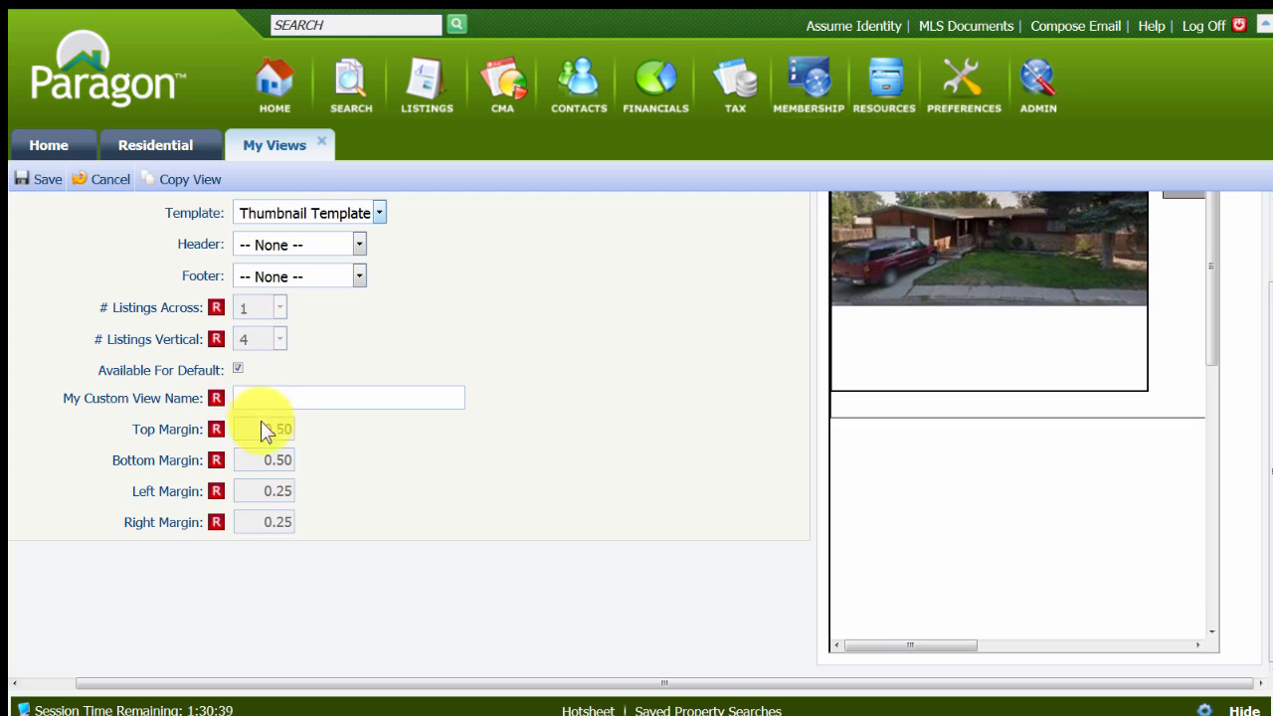
# Name the custom view with the owner's first name followed by "Thumbnail" and save it.
pyautogui.click(244, 395)
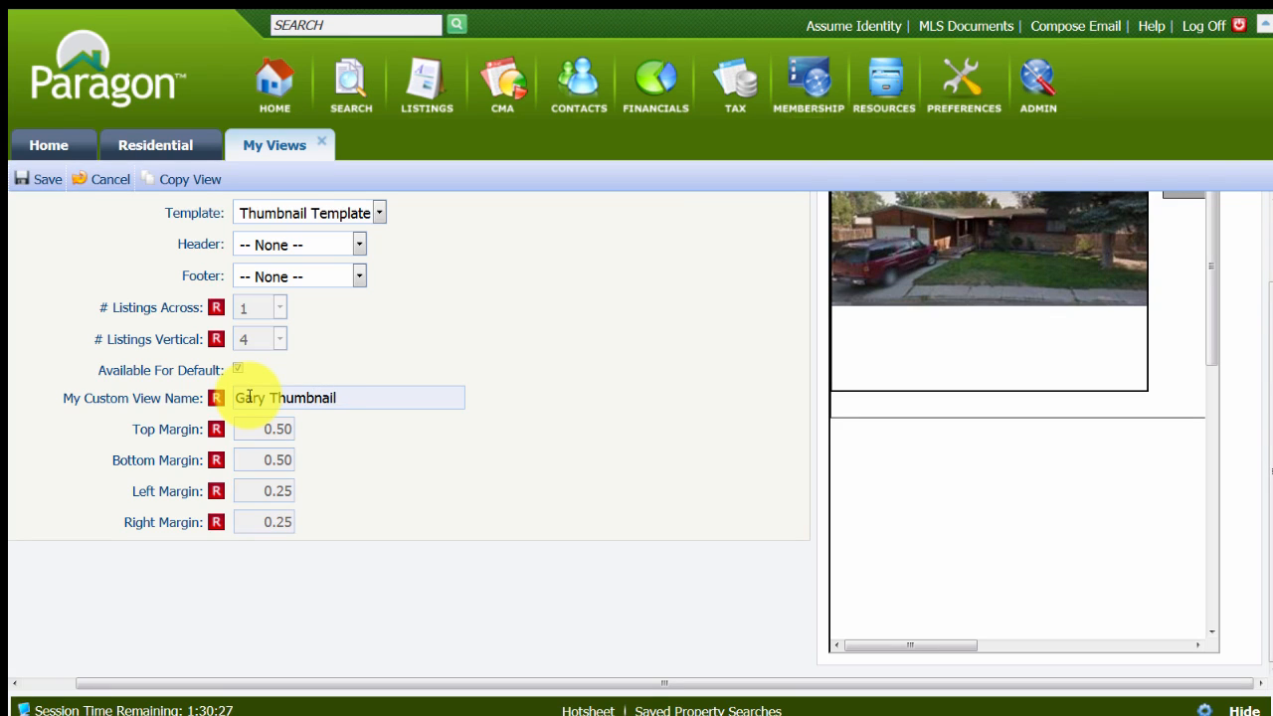
pyautogui.click(33, 181)
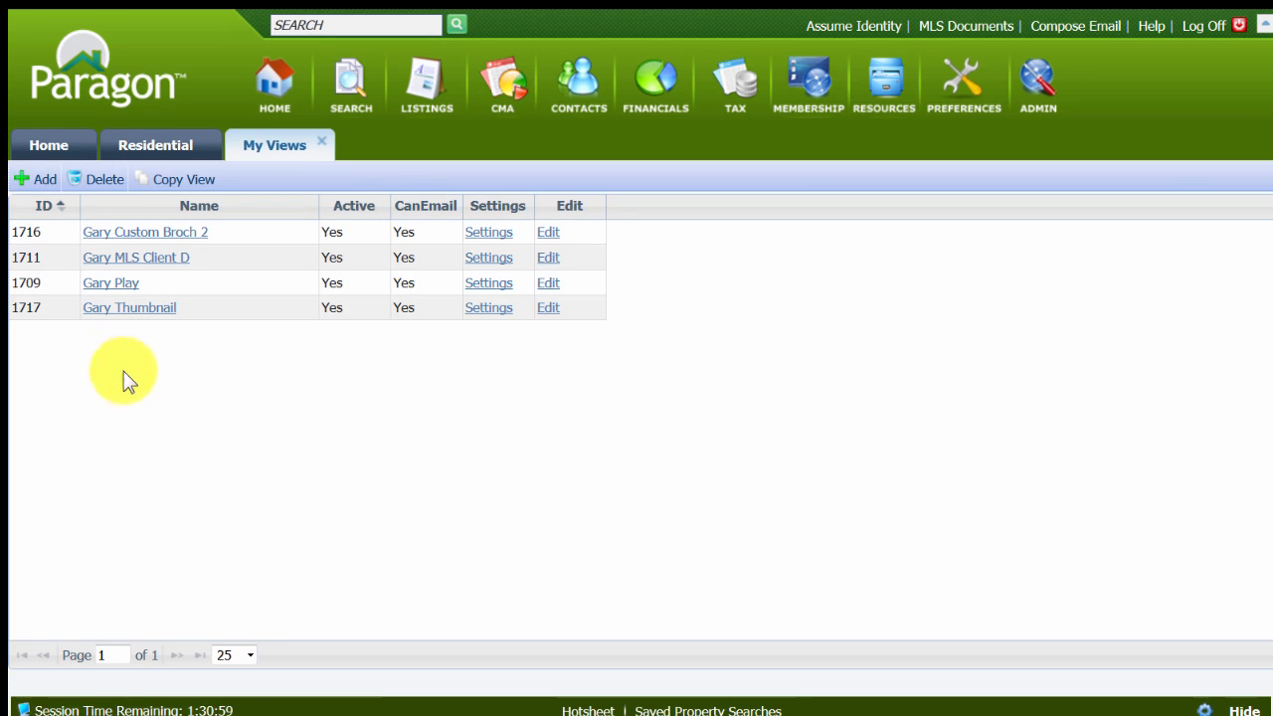
# Open the new thumbnail view's layout for editing and show the miscellaneous report elements.
pyautogui.click(131, 320)
pyautogui.click(135, 322)
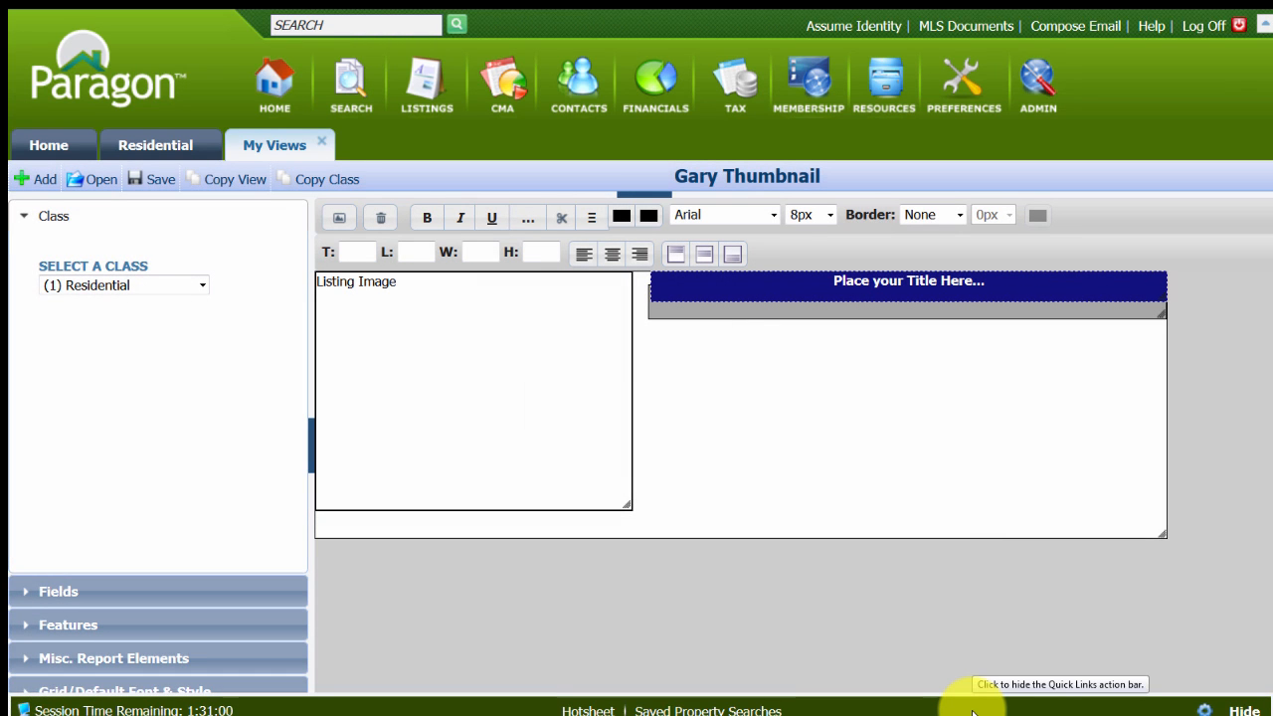
pyautogui.click(88, 689)
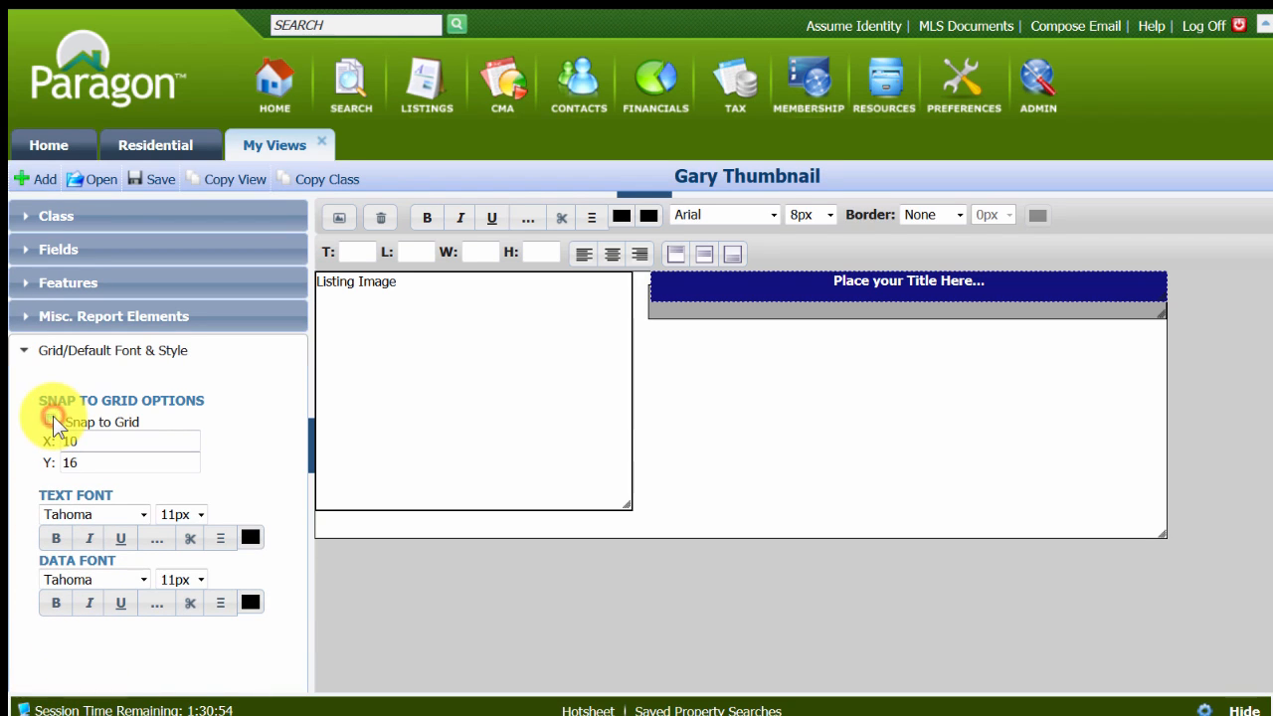
pyautogui.click(24, 319)
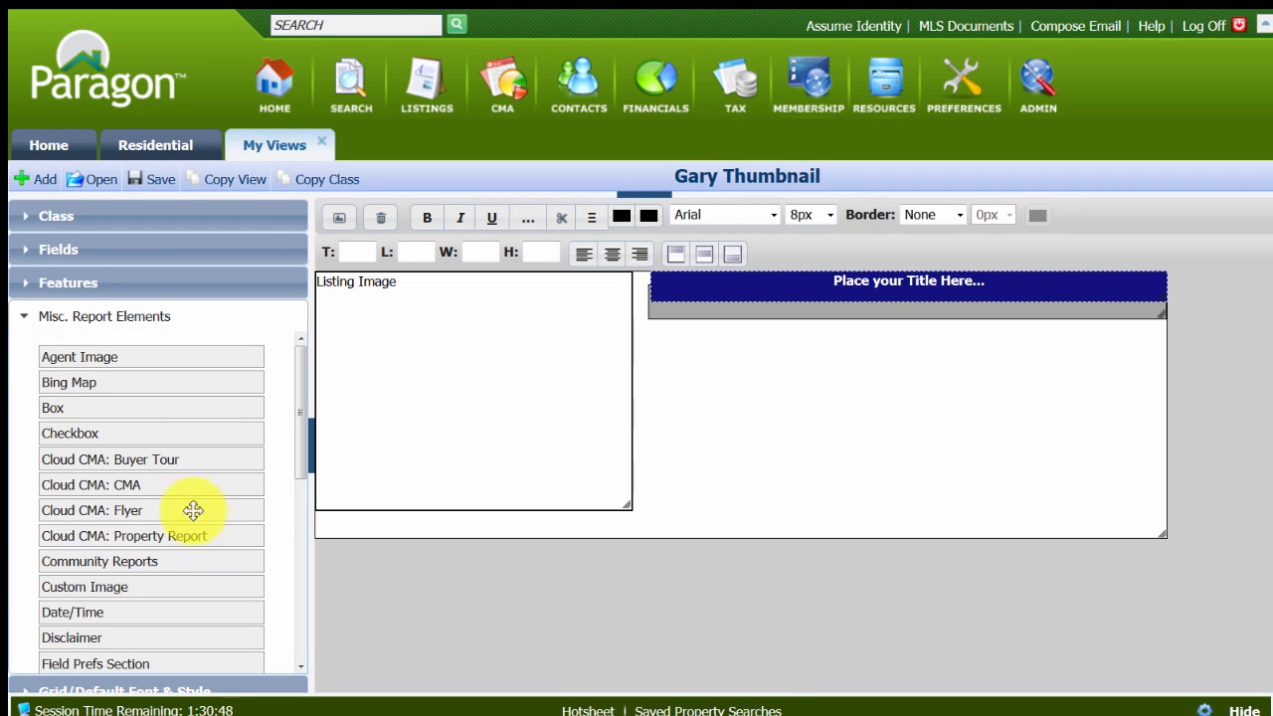
# Offset the listing image placeholder to 3 from the top and 3 from the left of the layout.
pyautogui.click(436, 397)
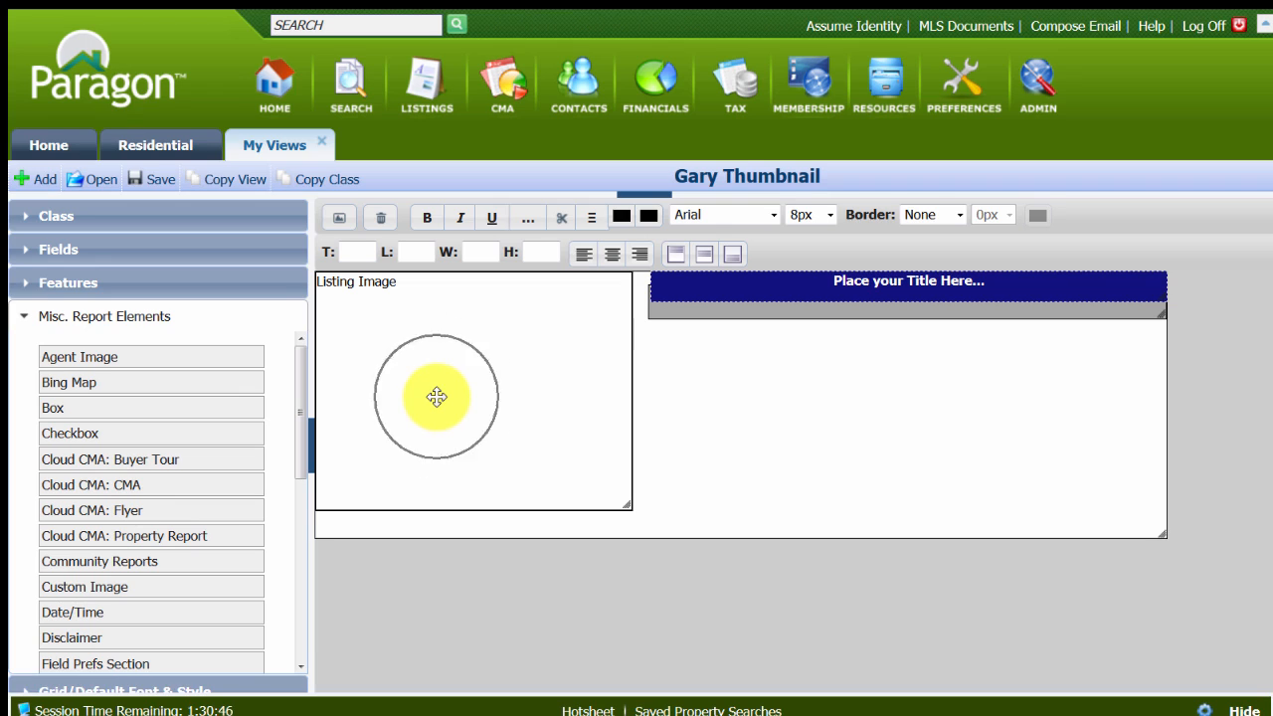
pyautogui.click(436, 396)
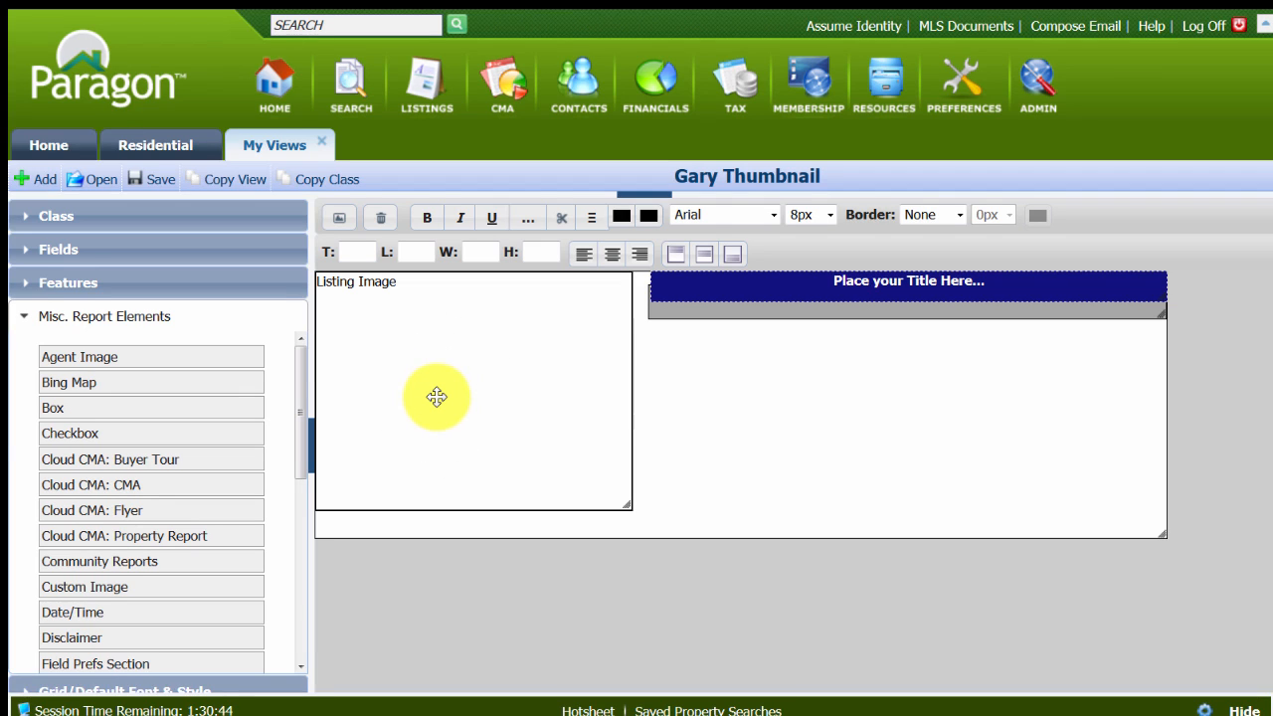
pyautogui.click(432, 372)
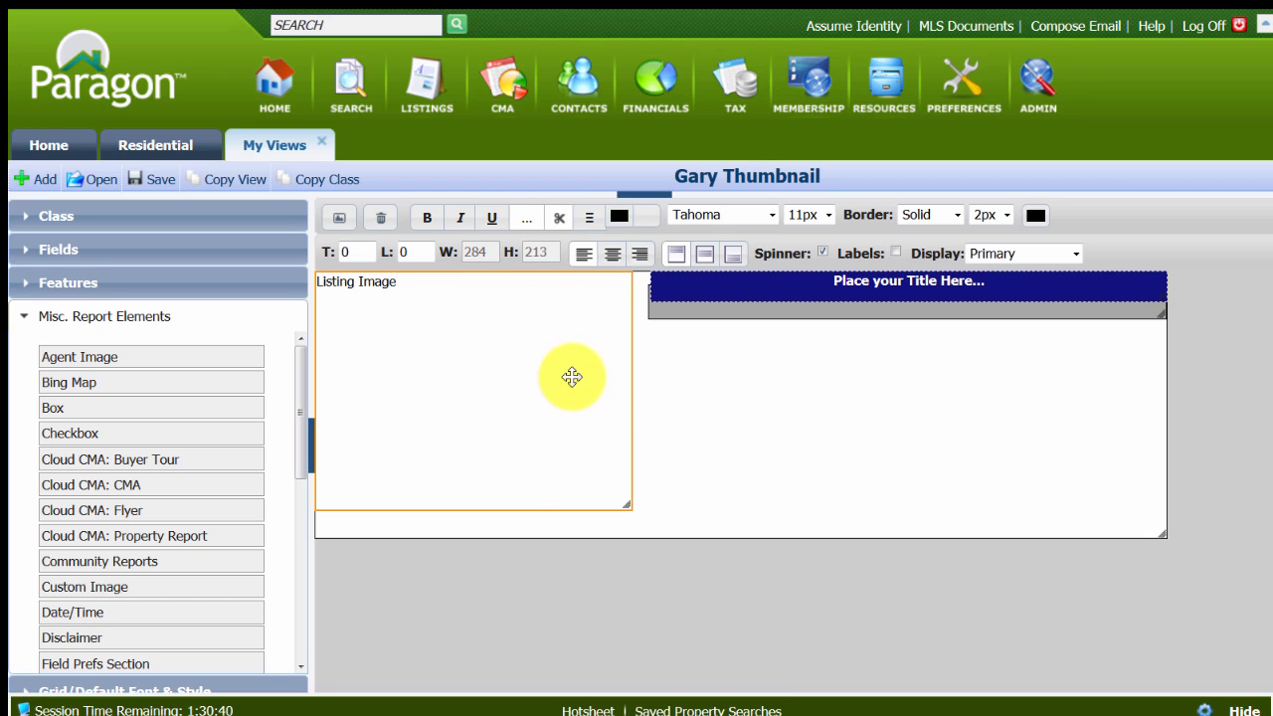
pyautogui.click(362, 252)
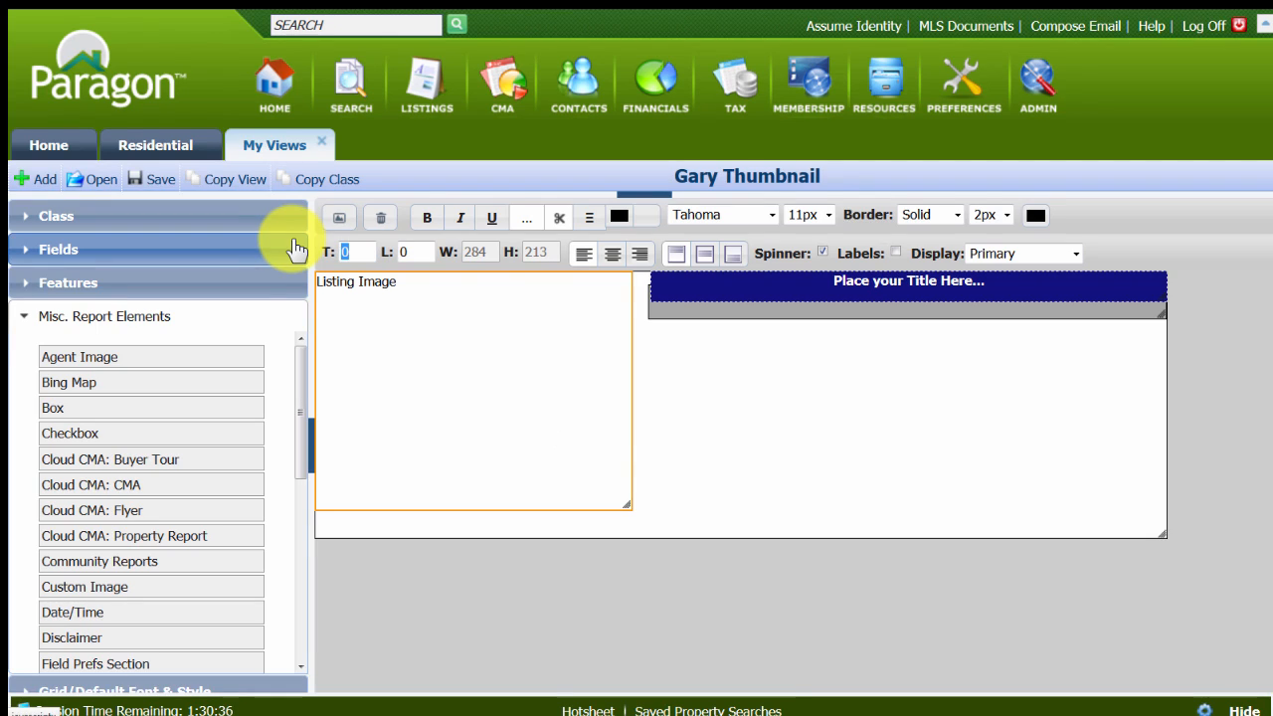
pyautogui.write('3')
pyautogui.press('Tab')
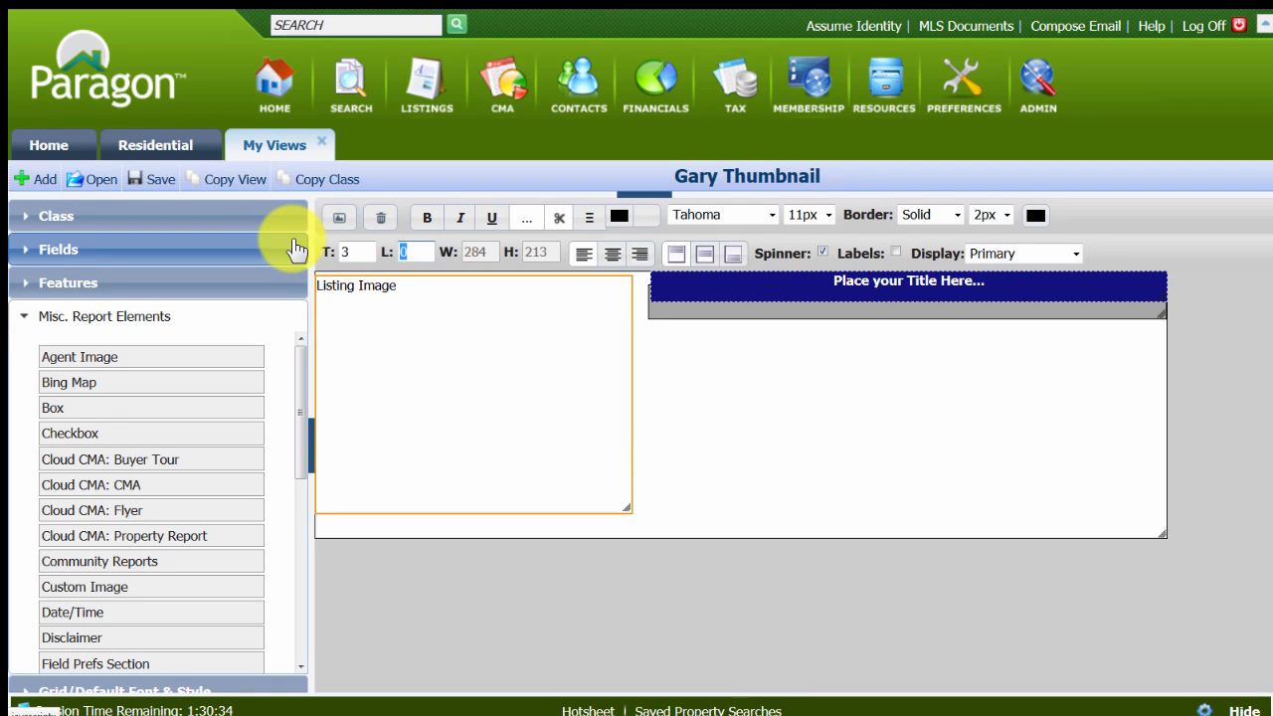
pyautogui.write('3')
pyautogui.press('Tab')
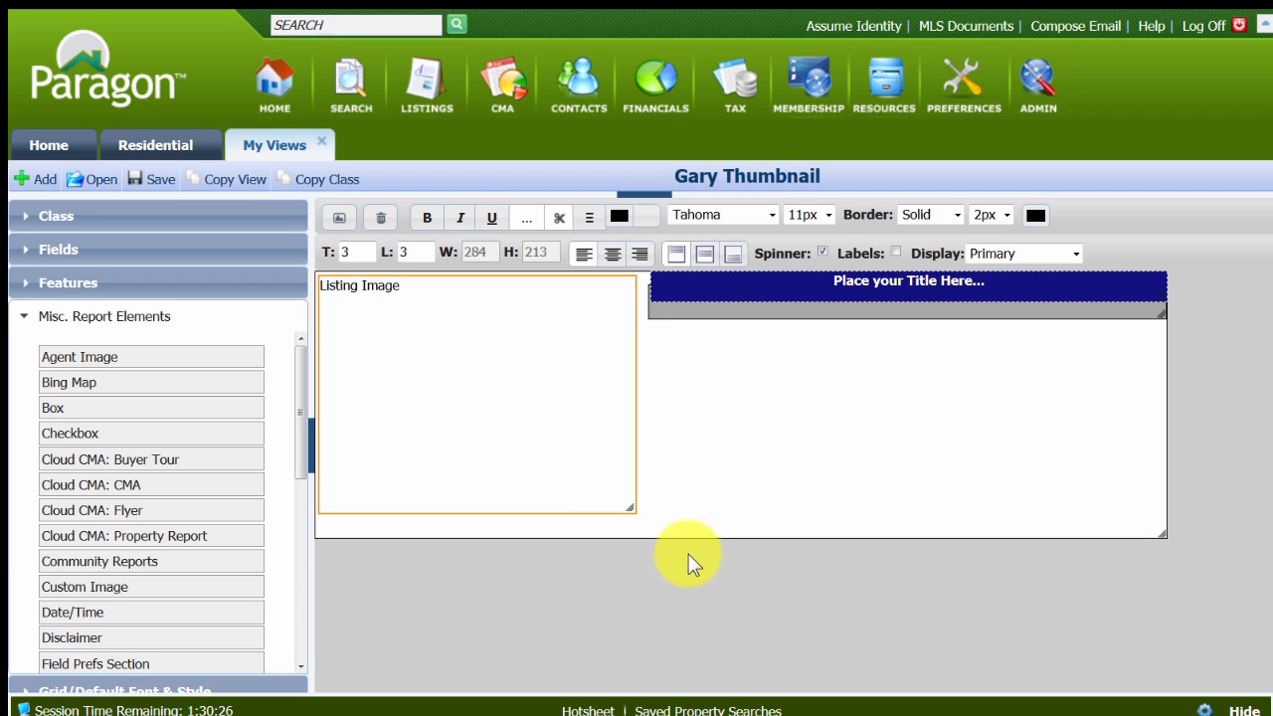
# Enable labels for the listing image, centre its text horizontally and save the layout.
pyautogui.click(896, 252)
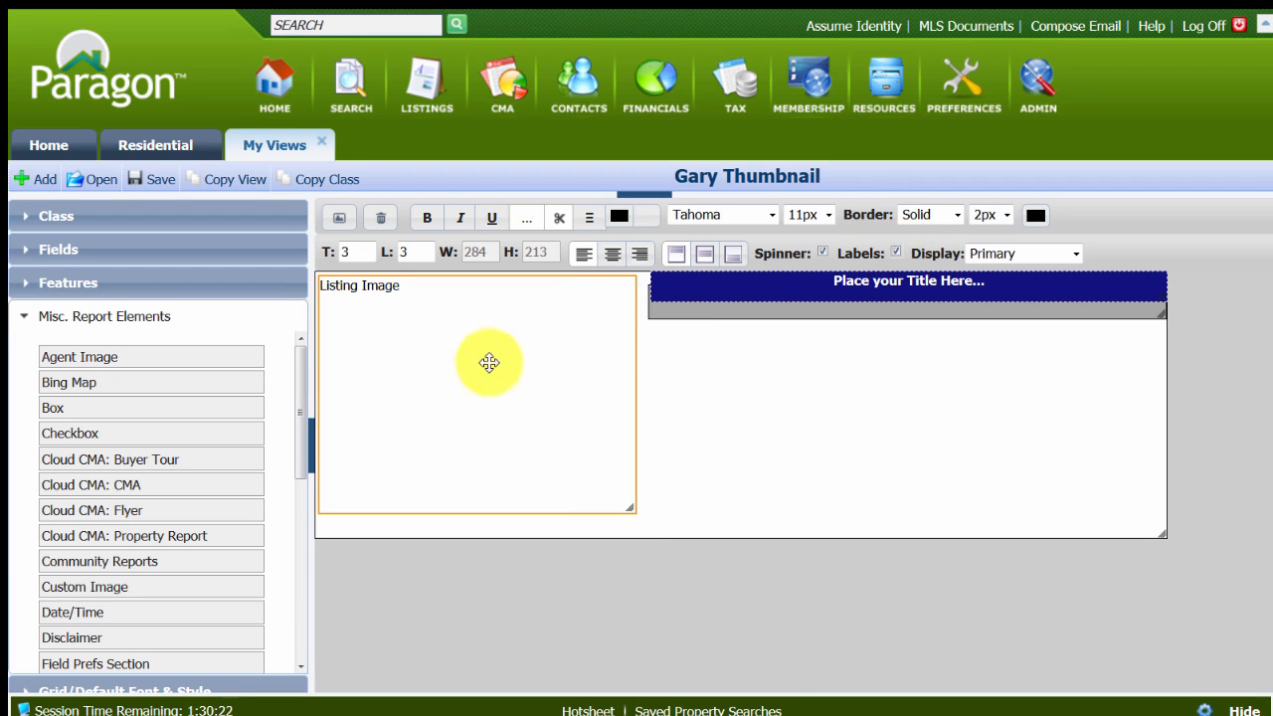
pyautogui.click(612, 257)
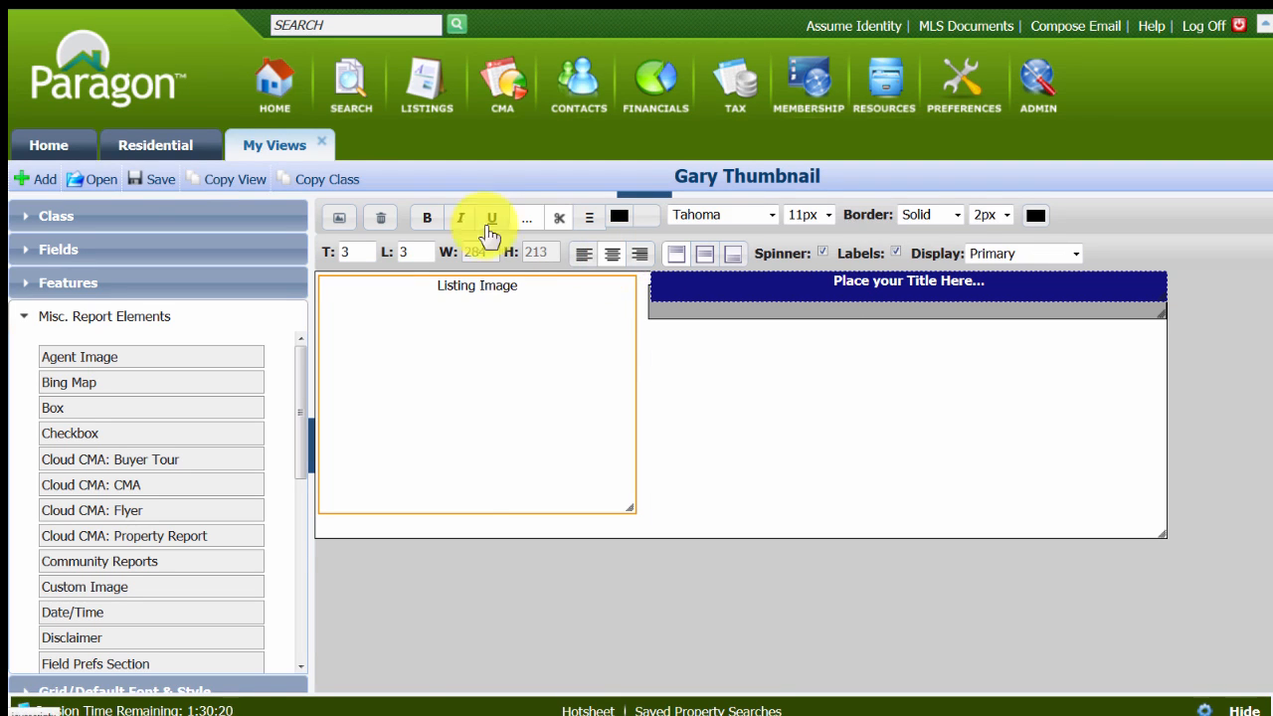
pyautogui.click(145, 184)
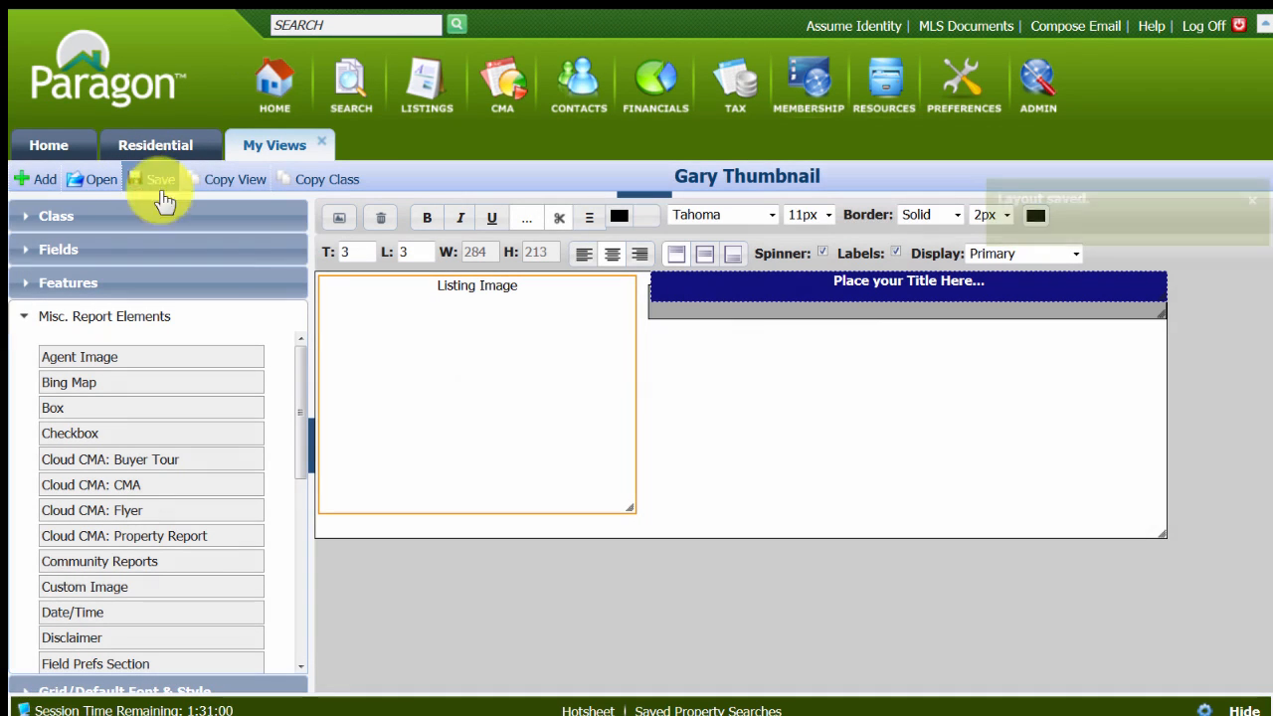
# Change the title text to "Your New Home!" and move the title bar to top 13, left 303 over the grey box.
pyautogui.click(898, 282)
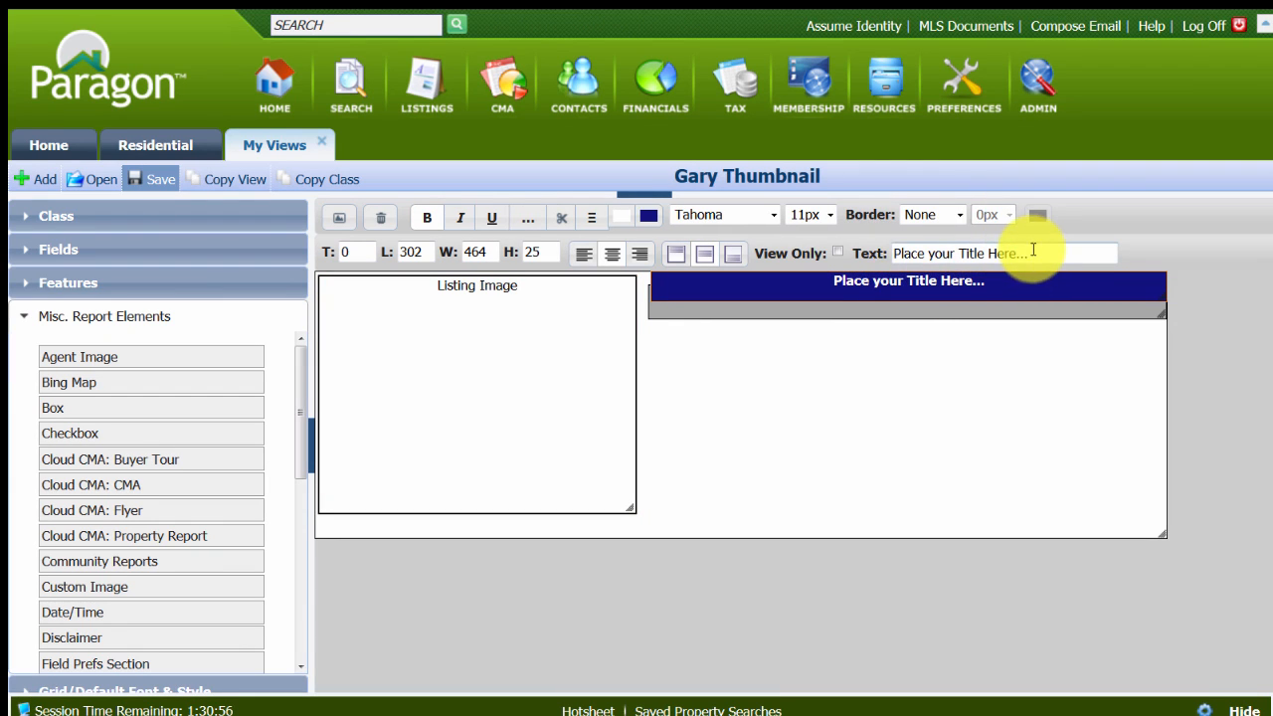
pyautogui.moveTo(1028, 251); pyautogui.dragTo(852, 250)
pyautogui.write('Your New Home!')
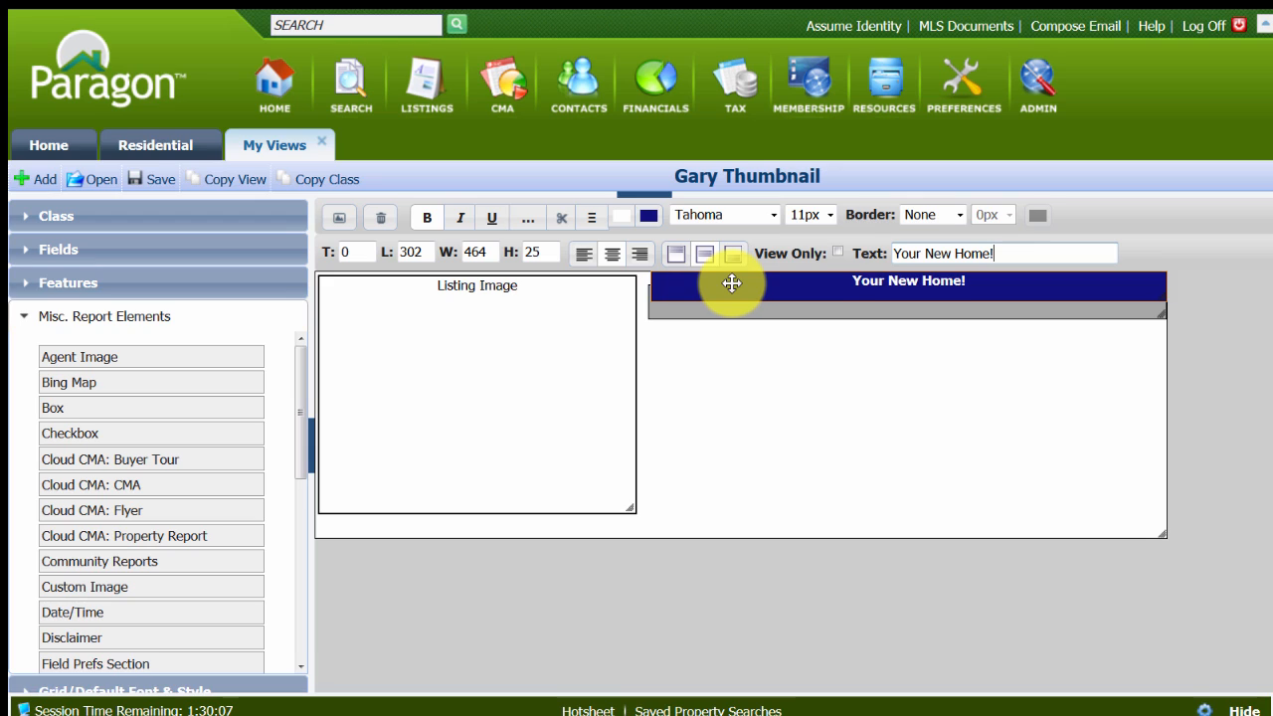
pyautogui.moveTo(731, 283); pyautogui.dragTo(731, 296)
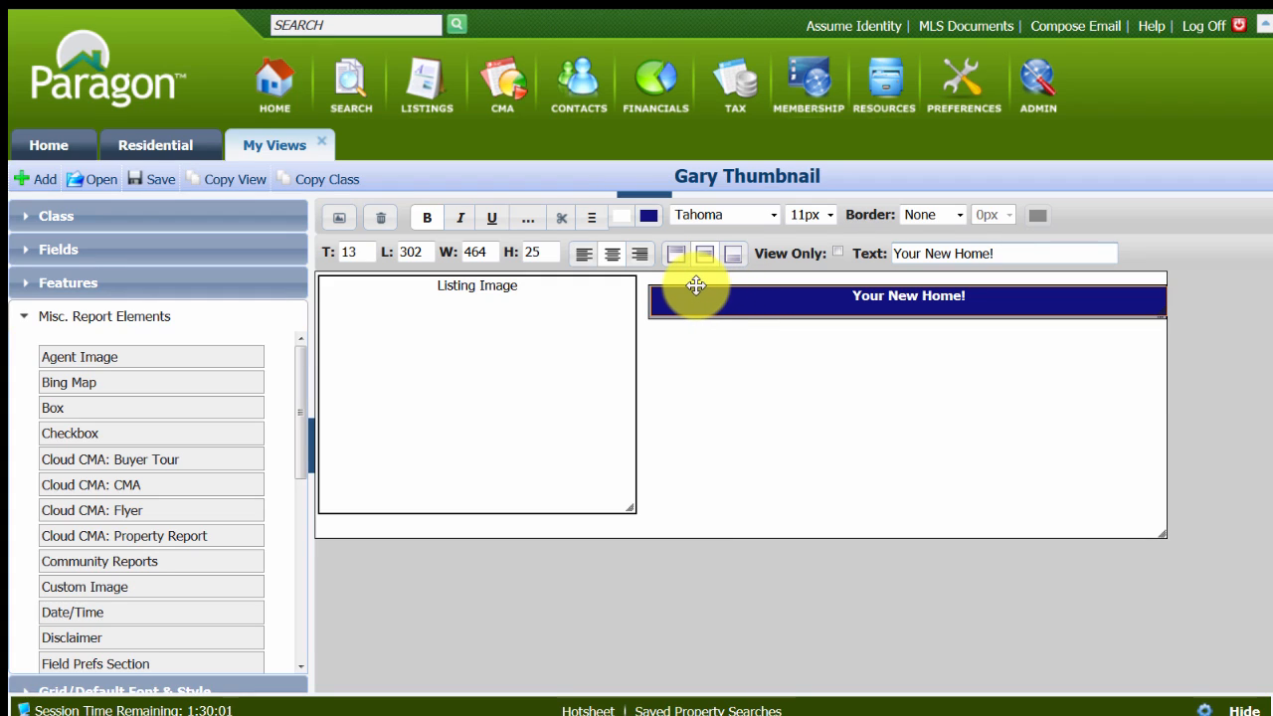
pyautogui.moveTo(695, 295); pyautogui.dragTo(697, 296)
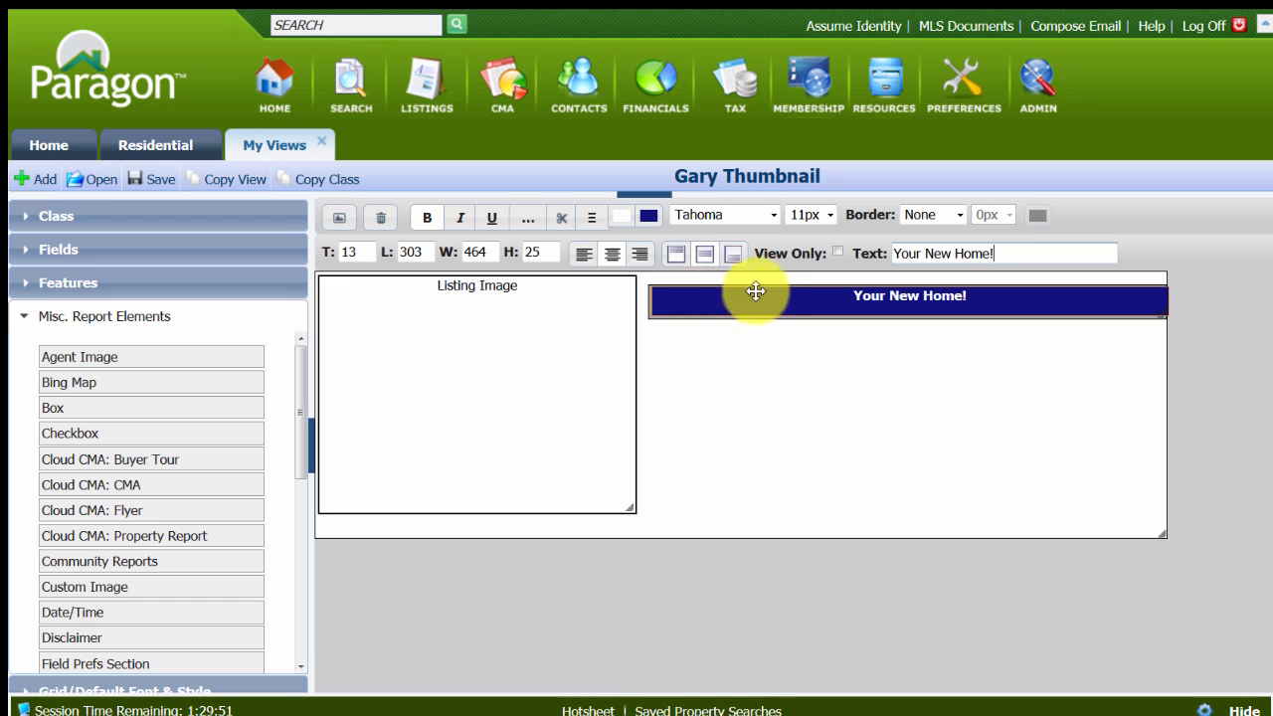
# Set the title bar's background colour to hex 0000ff.
pyautogui.click(652, 217)
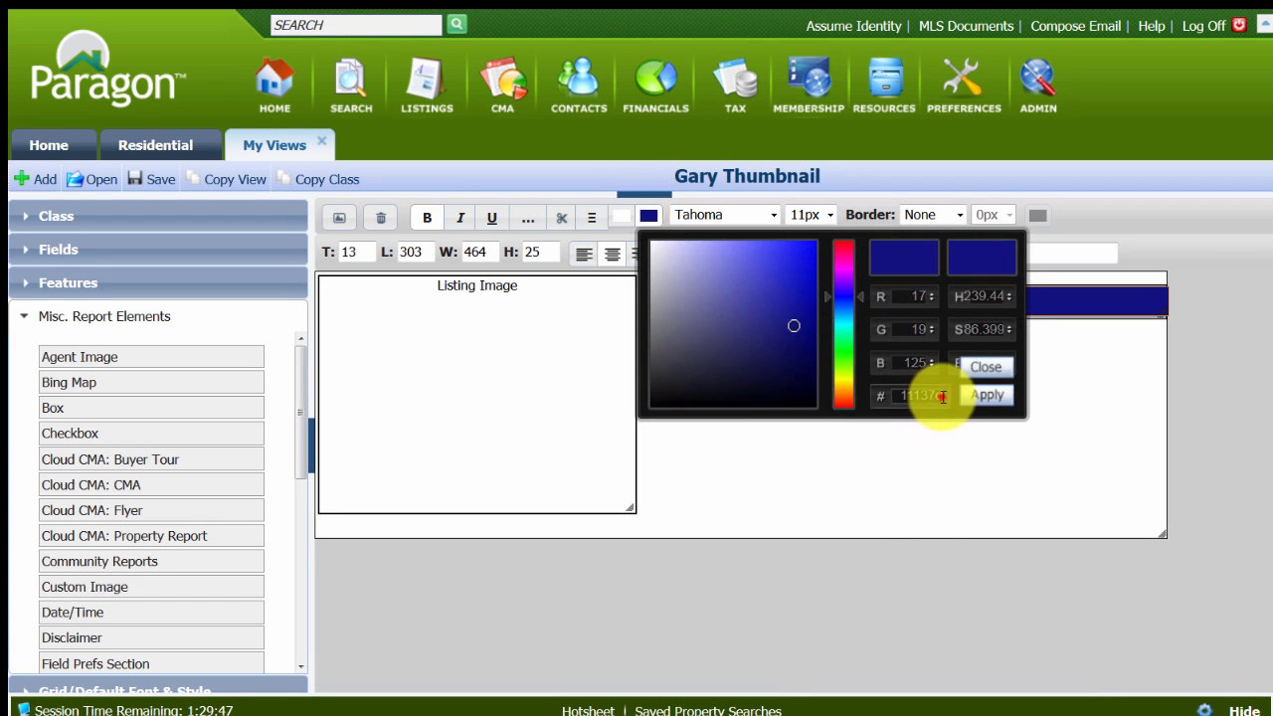
pyautogui.moveTo(940, 395); pyautogui.dragTo(819, 381)
pyautogui.write('00')
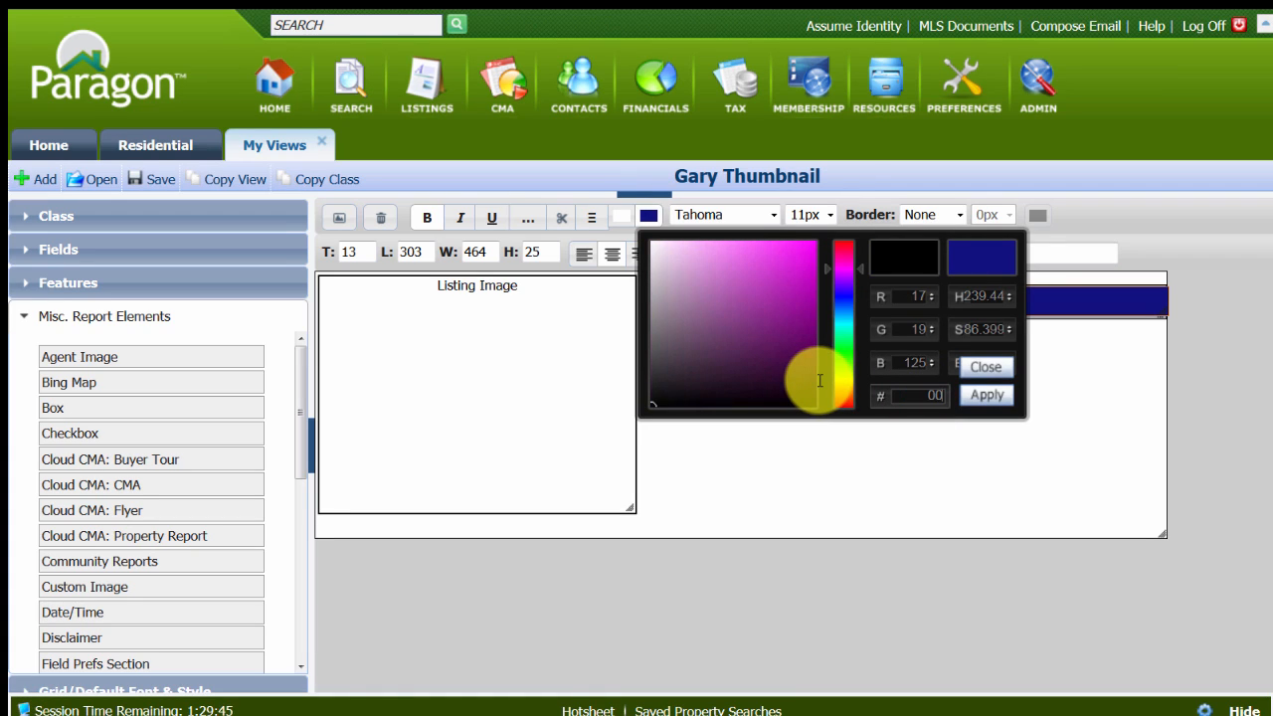
pyautogui.write('00ff')
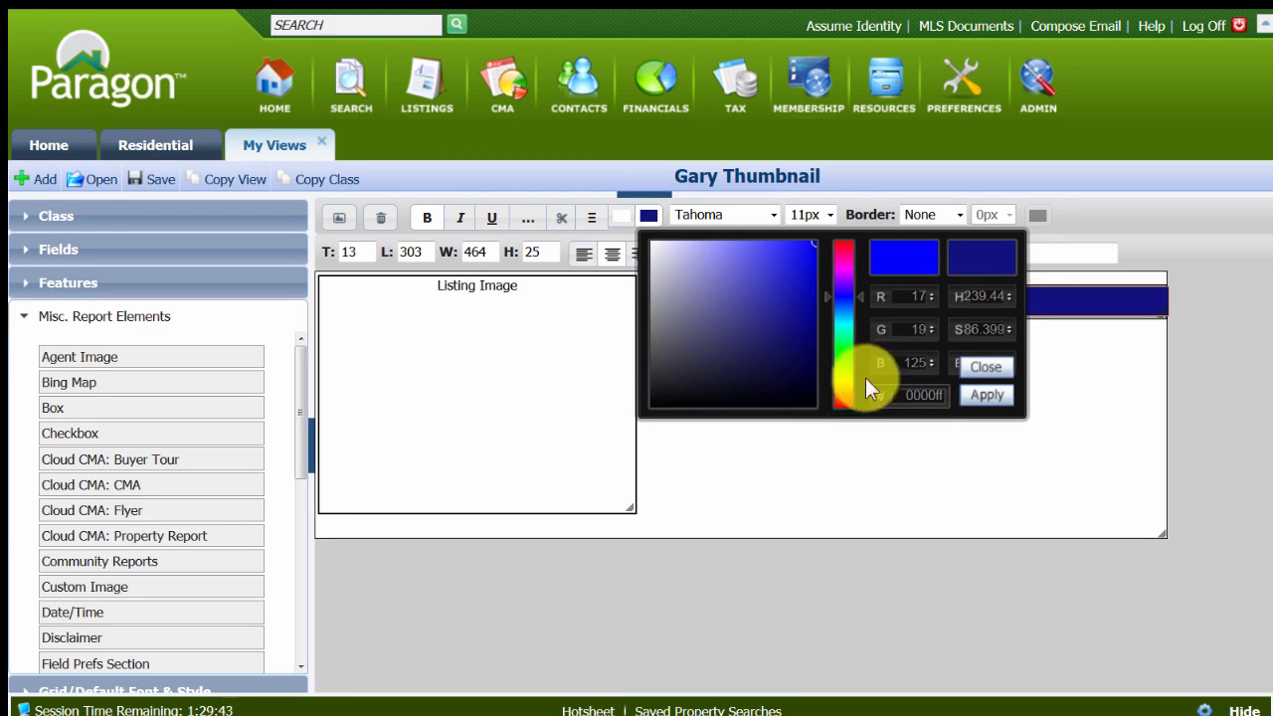
pyautogui.click(986, 396)
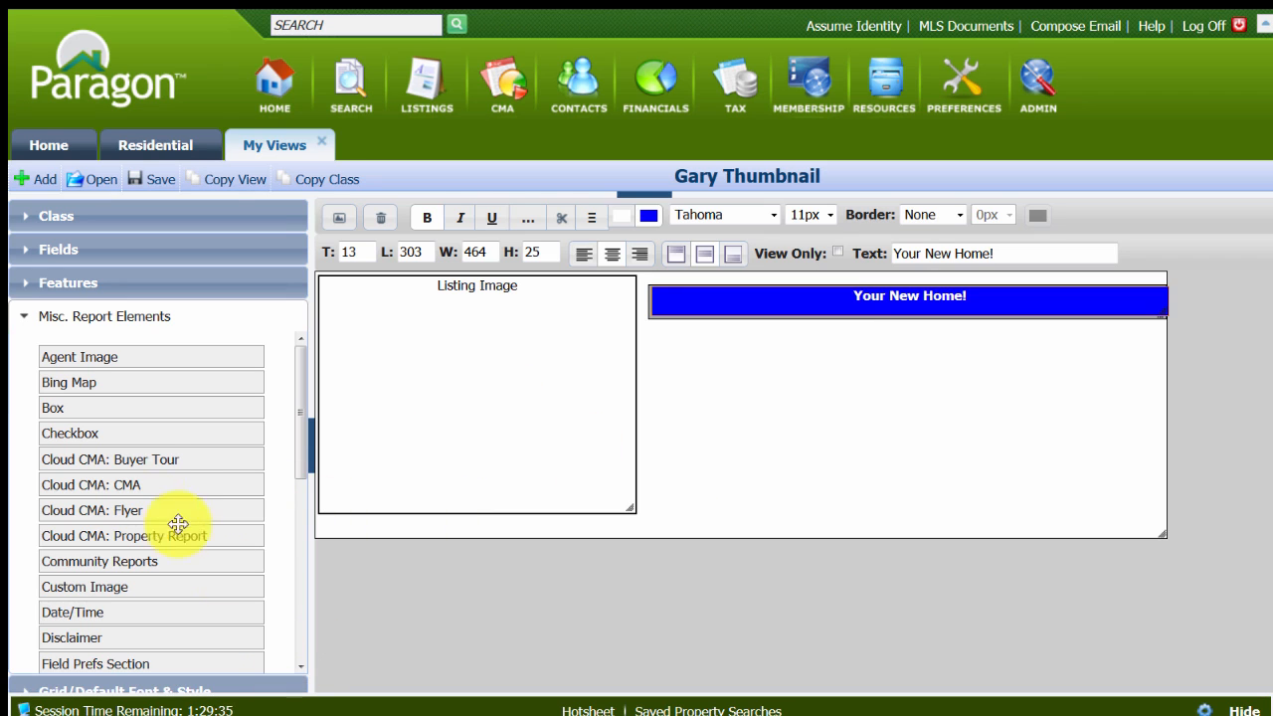
# Place a Field Prefs Section directly under the title beside the listing image, sized about 214 wide by 187 high.
pyautogui.scroll(-4, 145, 483)
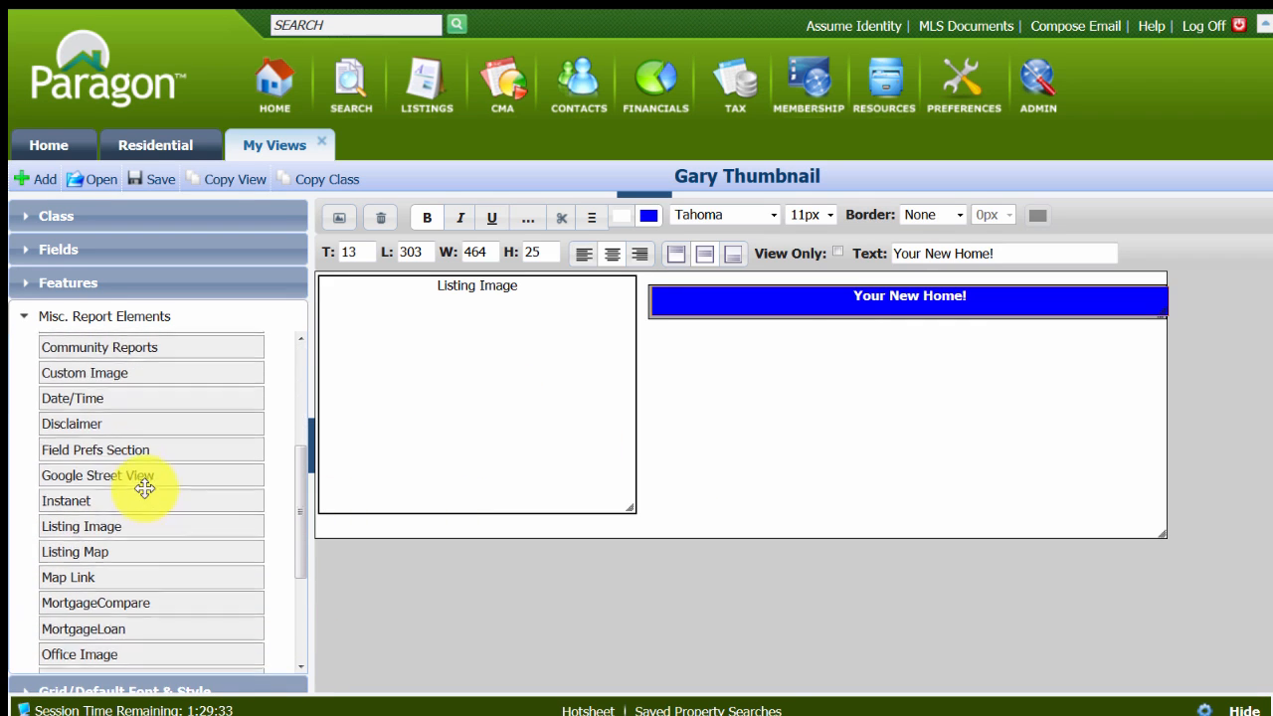
pyautogui.moveTo(128, 447); pyautogui.dragTo(722, 329)
pyautogui.click(732, 362)
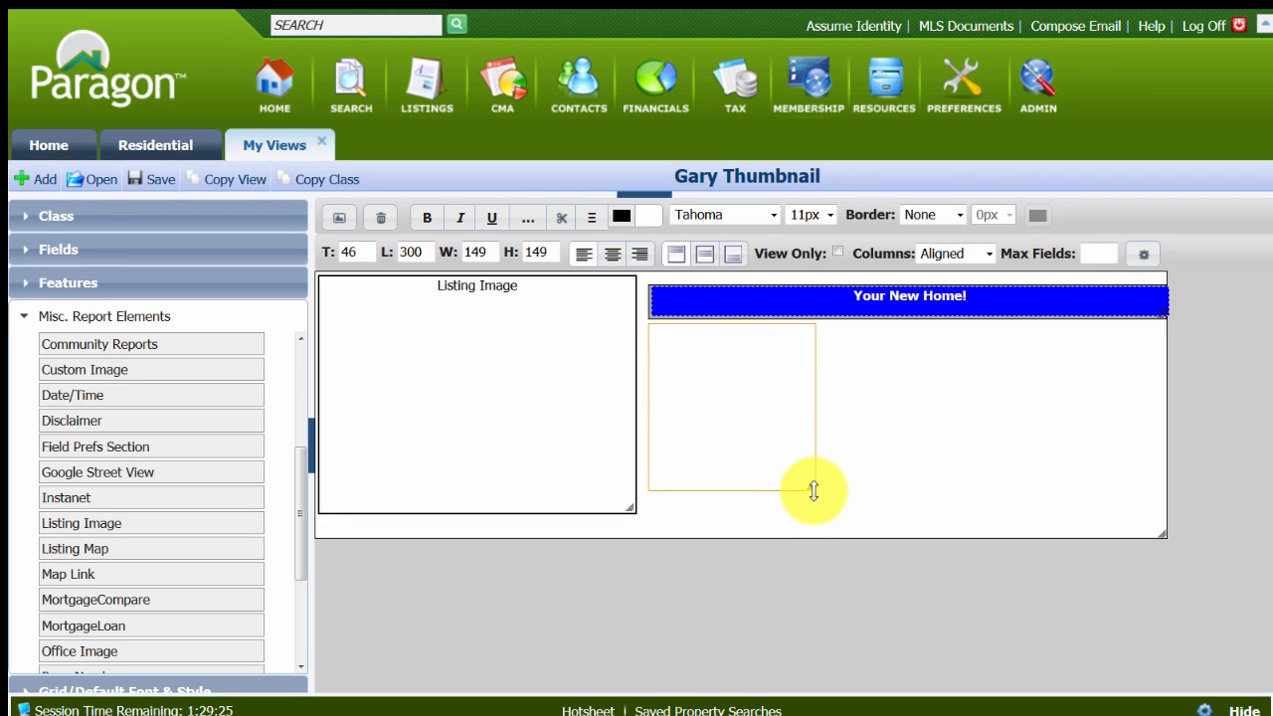
pyautogui.moveTo(819, 491); pyautogui.dragTo(852, 525)
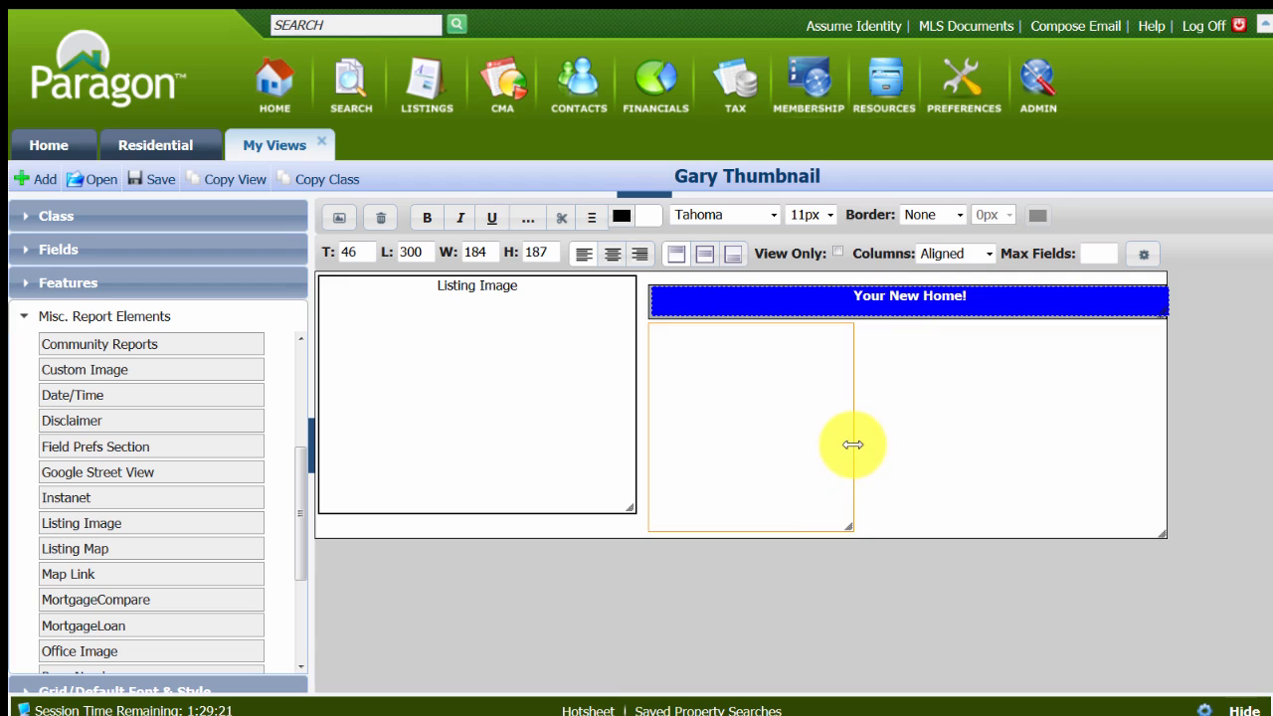
pyautogui.moveTo(852, 444); pyautogui.dragTo(886, 452)
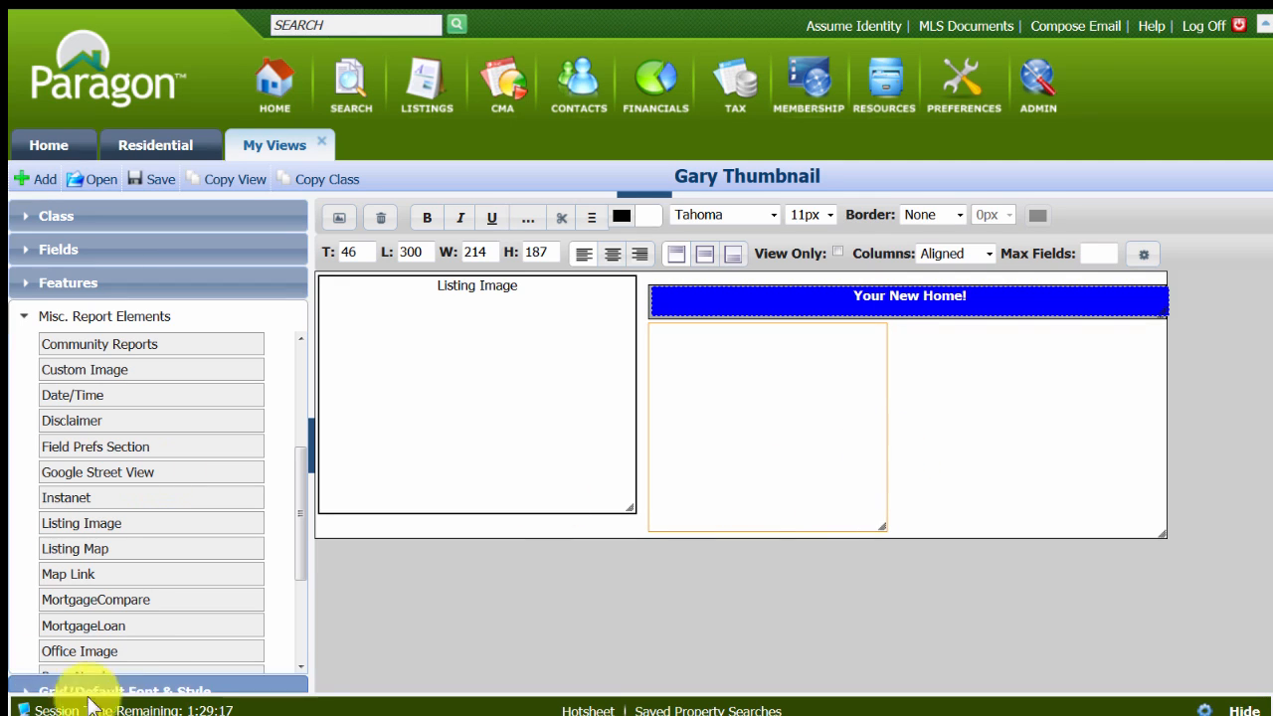
# Place a second Field Prefs Section beside the first, about 234 wide by 187 high, and save the layout.
pyautogui.moveTo(83, 444); pyautogui.dragTo(941, 335)
pyautogui.click(948, 349)
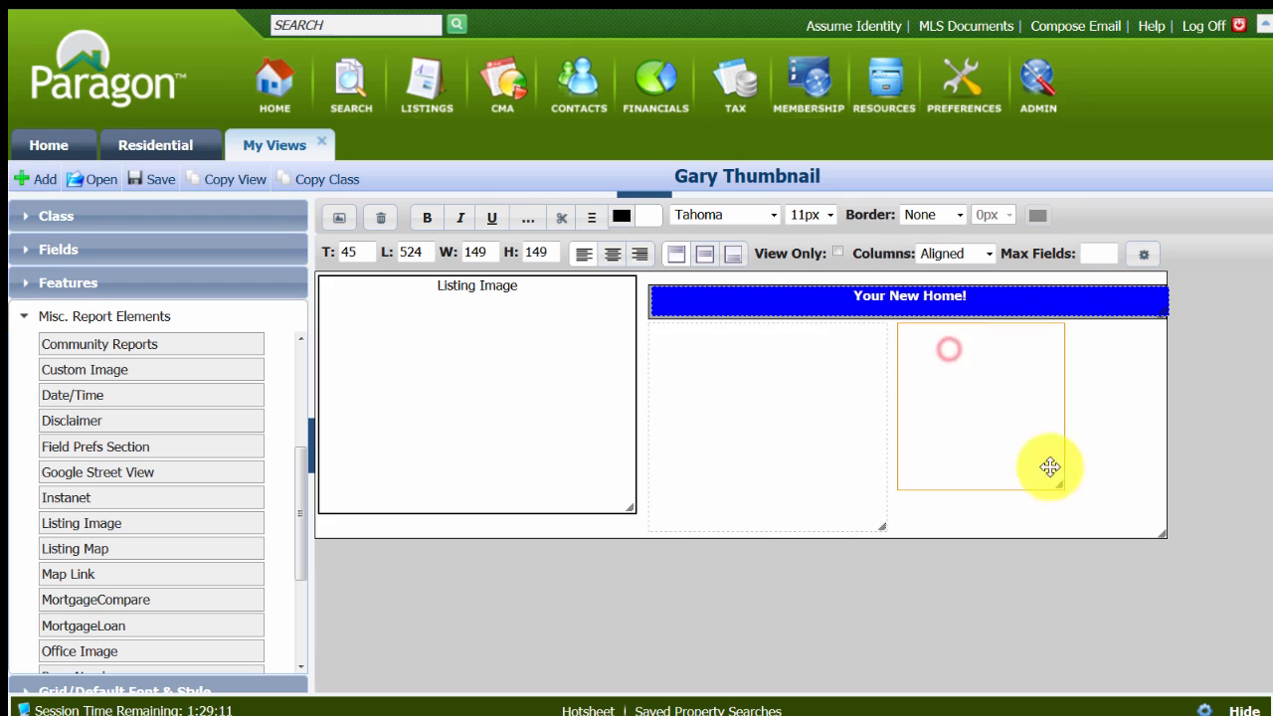
pyautogui.moveTo(1062, 492); pyautogui.dragTo(1071, 531)
pyautogui.moveTo(1065, 484); pyautogui.dragTo(1164, 486)
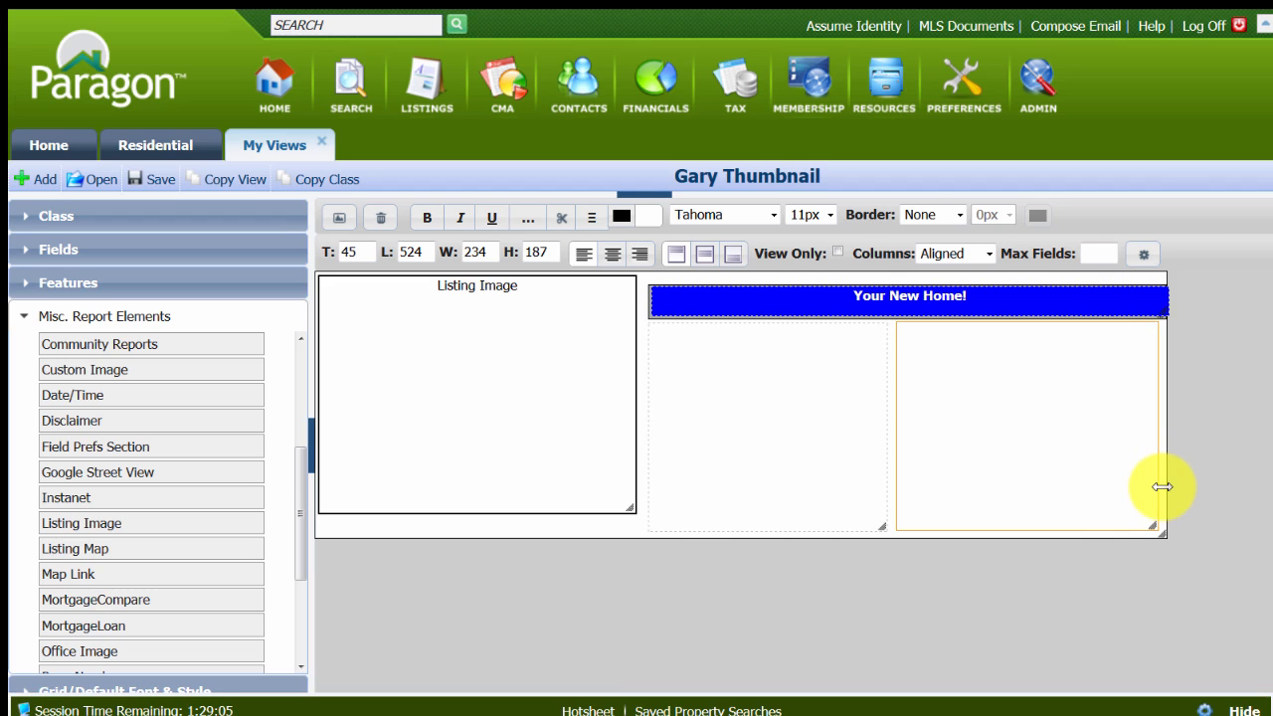
pyautogui.click(149, 178)
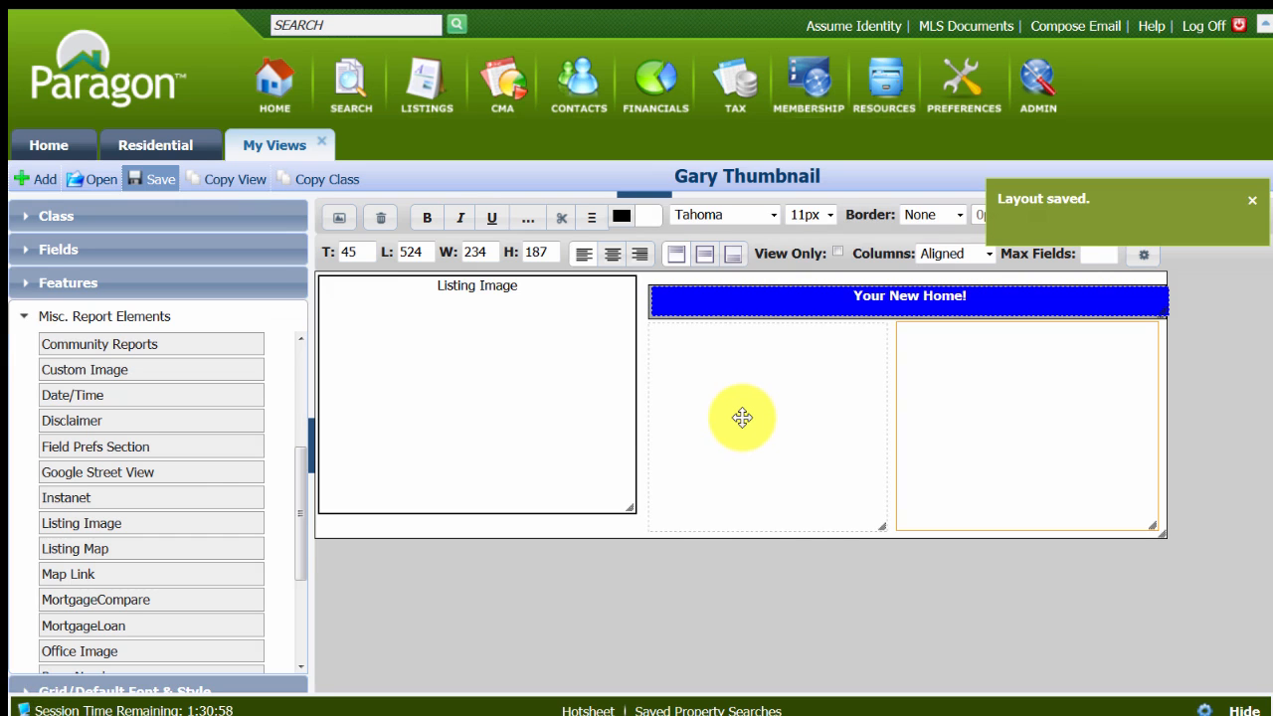
# Add MLS #, Class, Type, Asking Price, Address, City, Zip and Status to the first Field Prefs Section's selected fields.
pyautogui.doubleClick(742, 417)
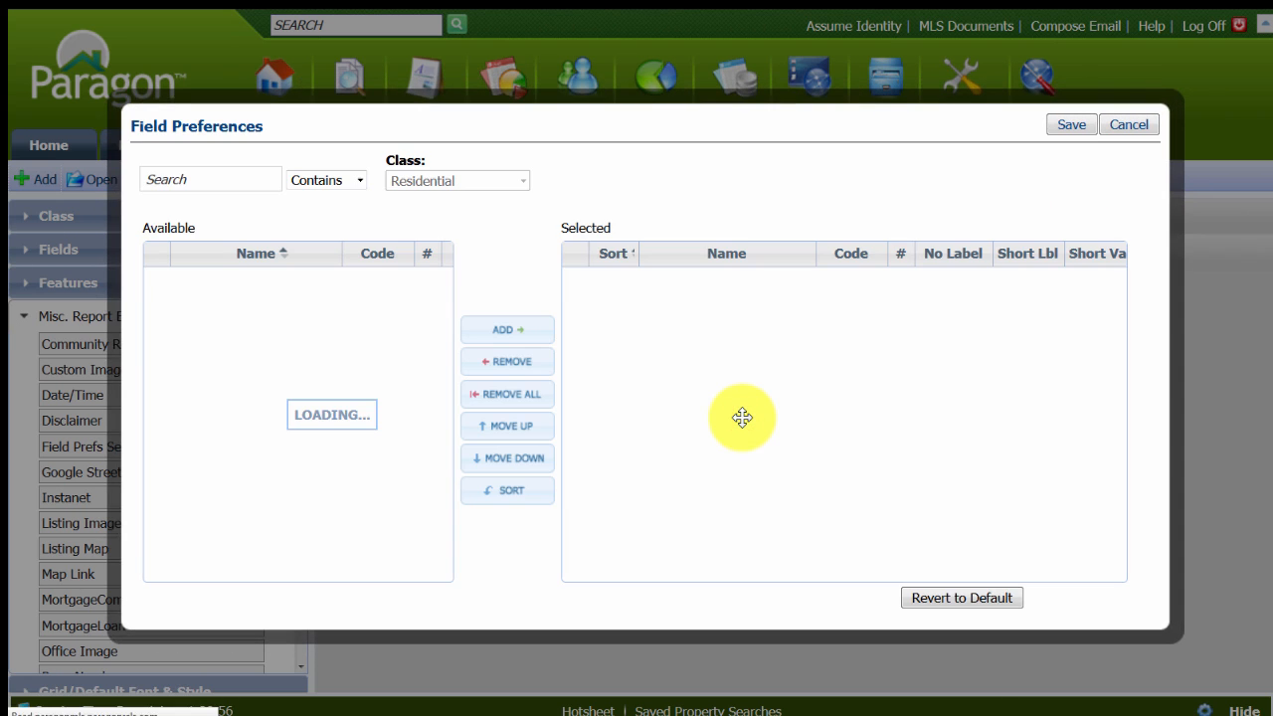
pyautogui.click(190, 175)
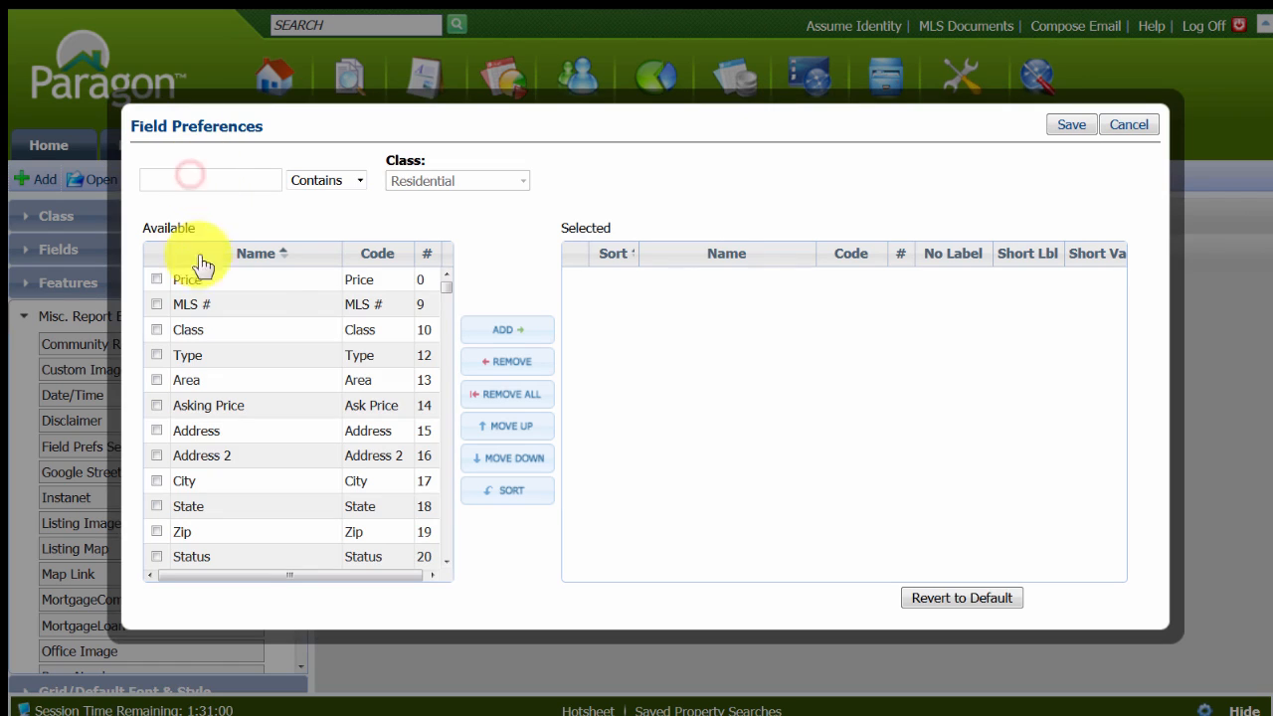
pyautogui.click(154, 304)
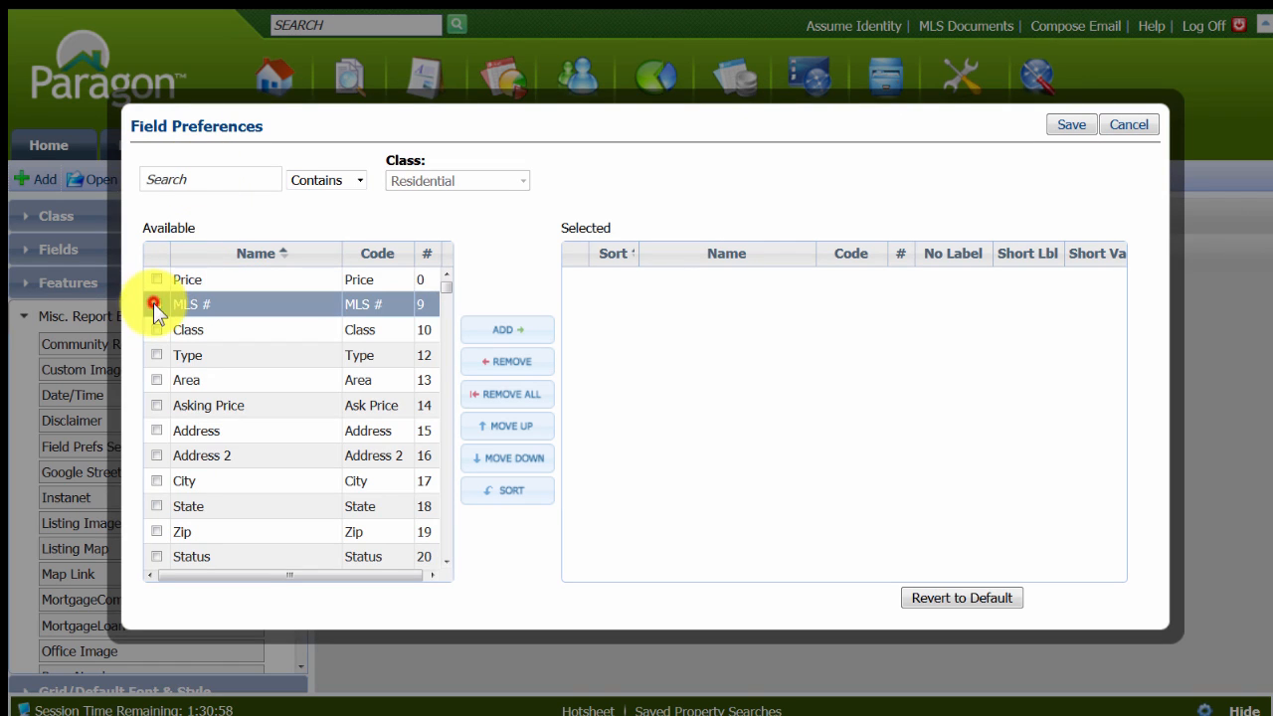
pyautogui.click(159, 331)
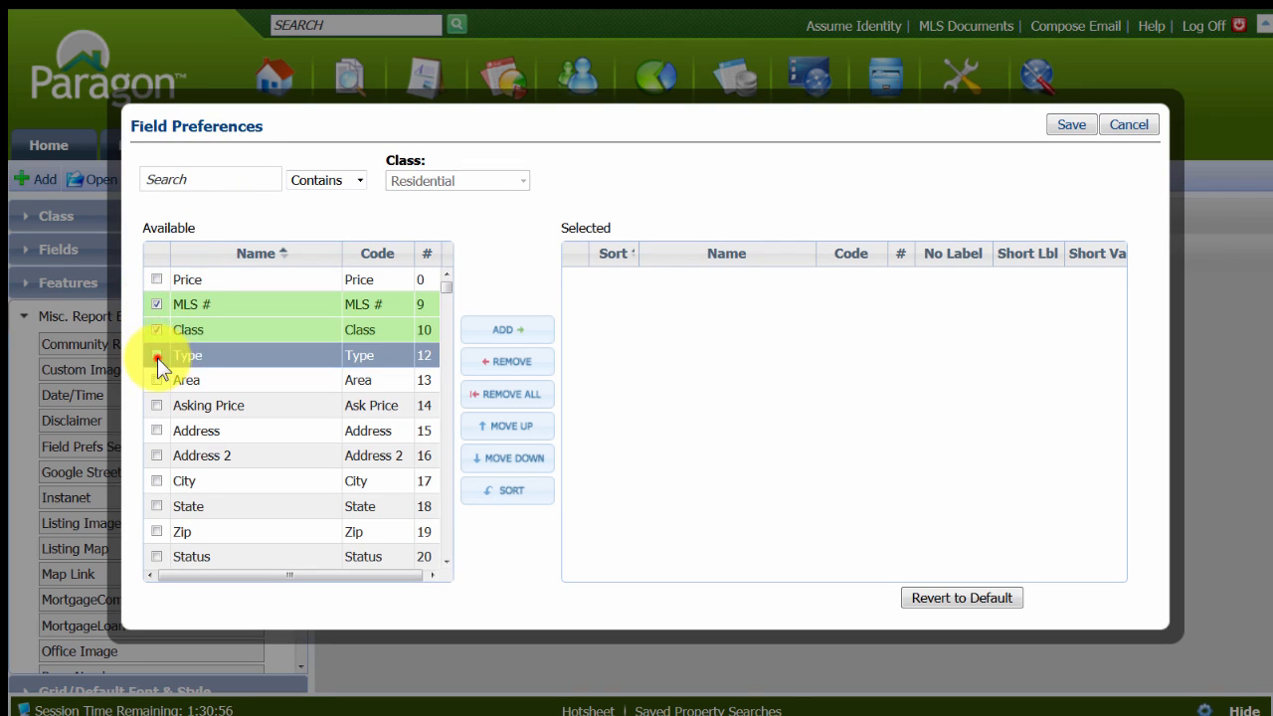
pyautogui.click(157, 356)
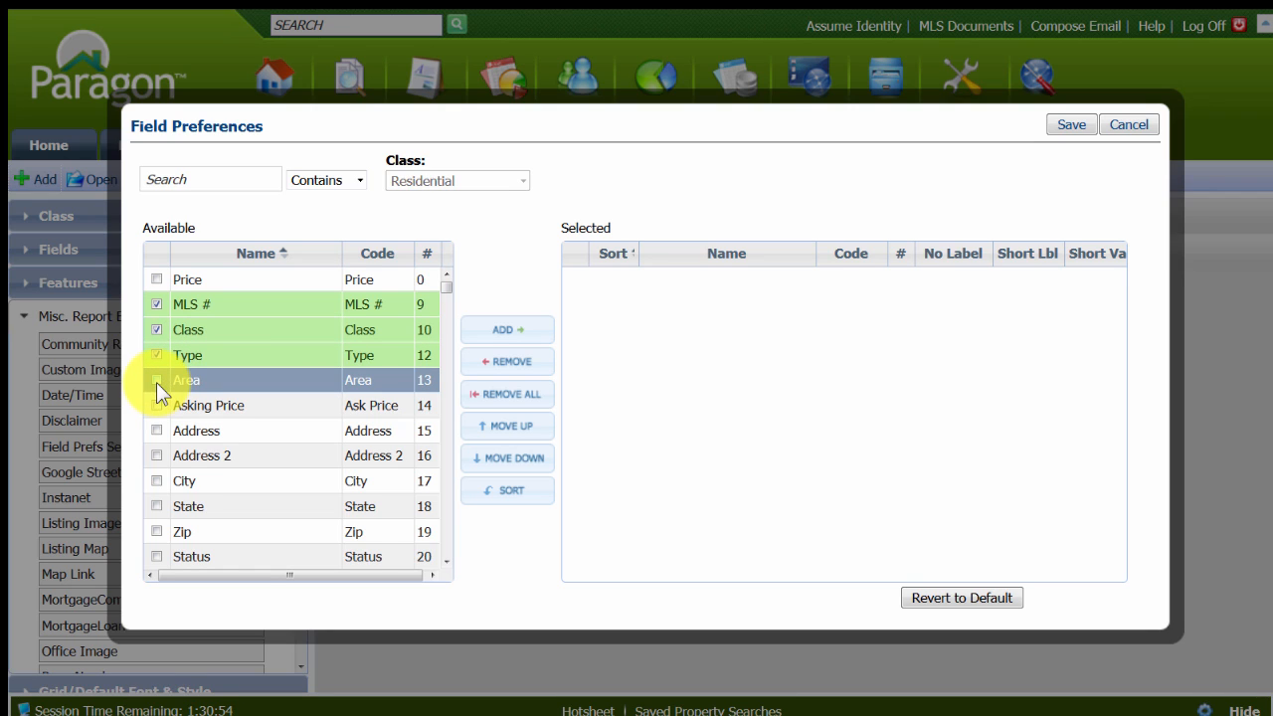
pyautogui.click(151, 413)
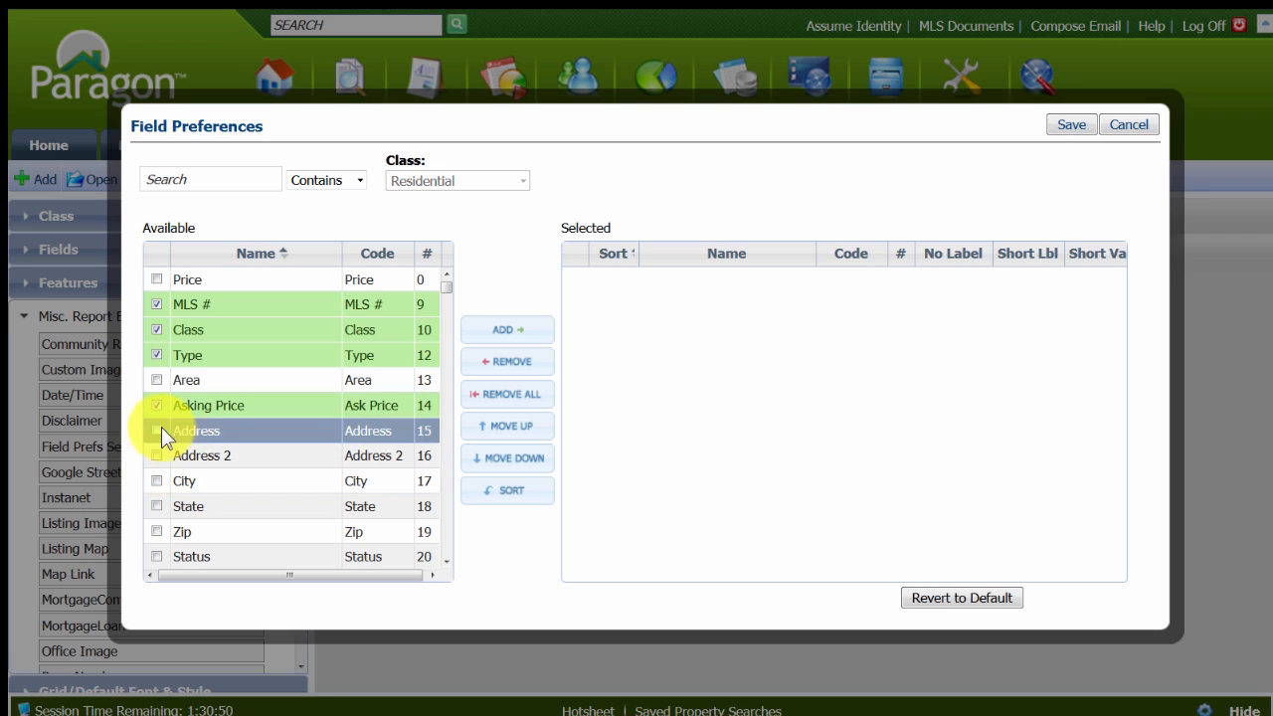
pyautogui.click(157, 429)
pyautogui.click(157, 480)
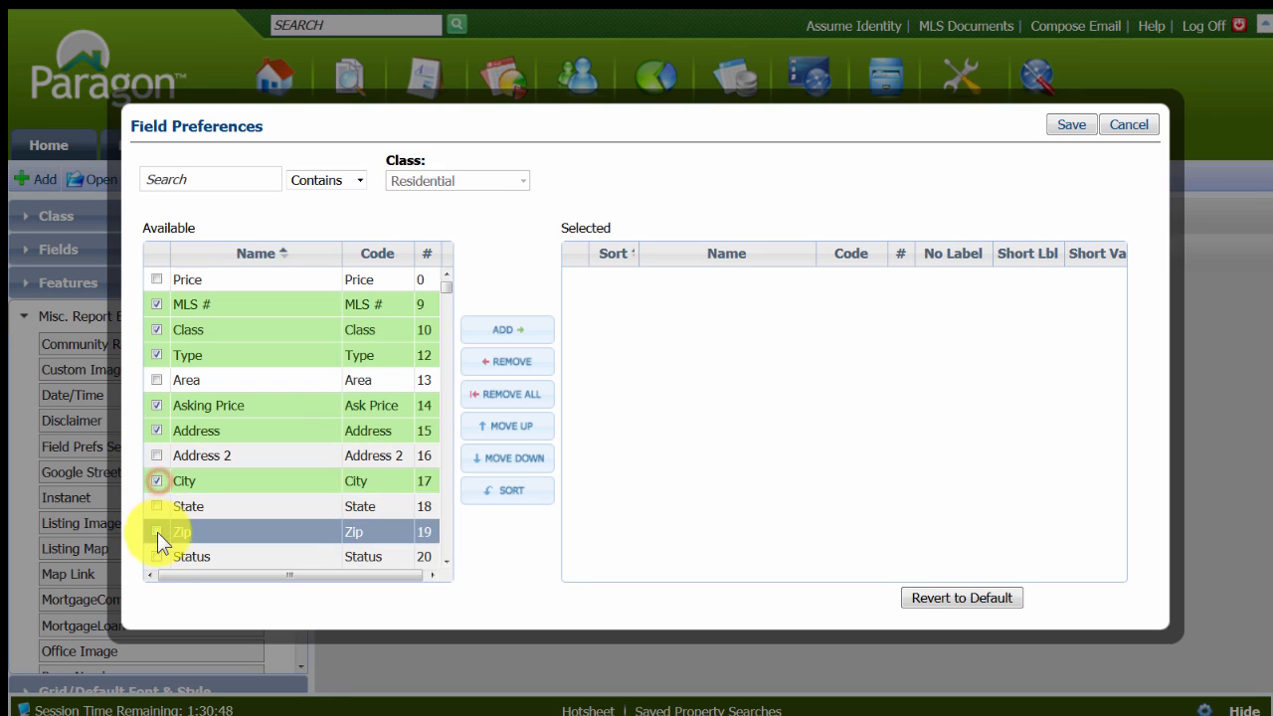
pyautogui.click(157, 532)
pyautogui.click(157, 557)
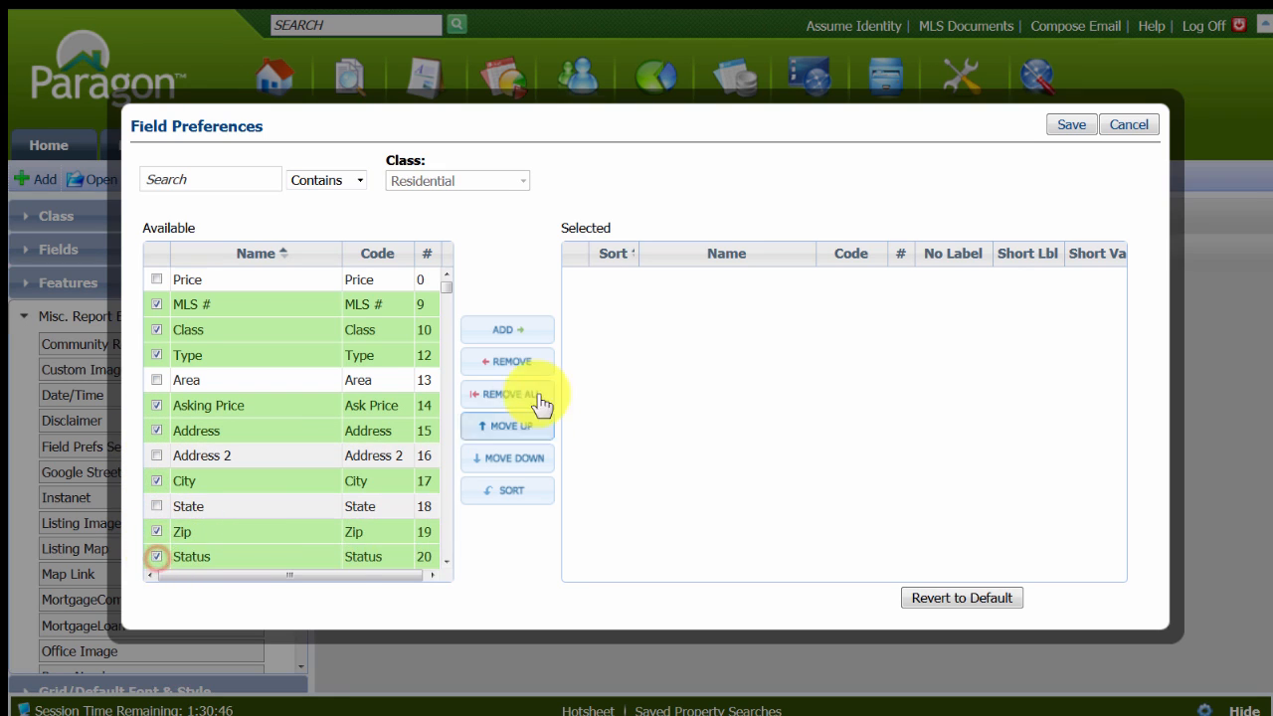
pyautogui.click(504, 329)
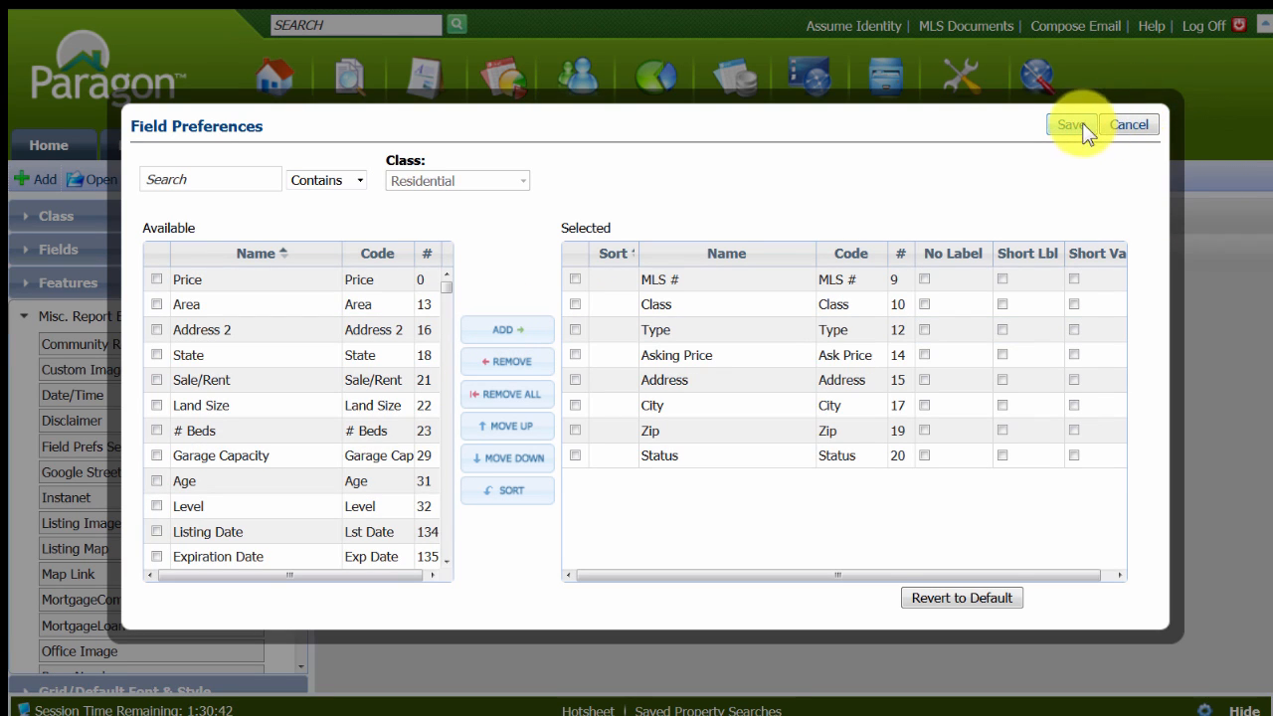
# Enable short labels for MLS #, Type, Asking Price, Address, City and Status, save the preferences, and make the section's text bold.
pyautogui.click(844, 364)
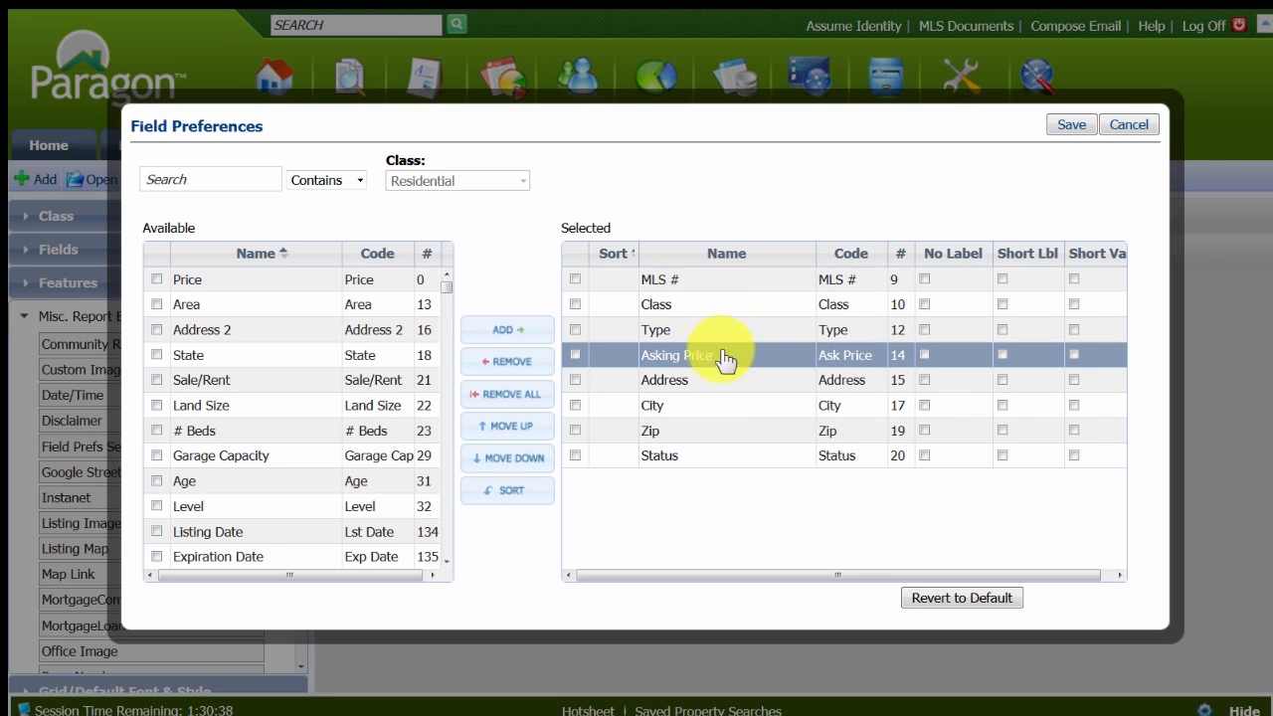
pyautogui.click(1001, 279)
pyautogui.click(1002, 329)
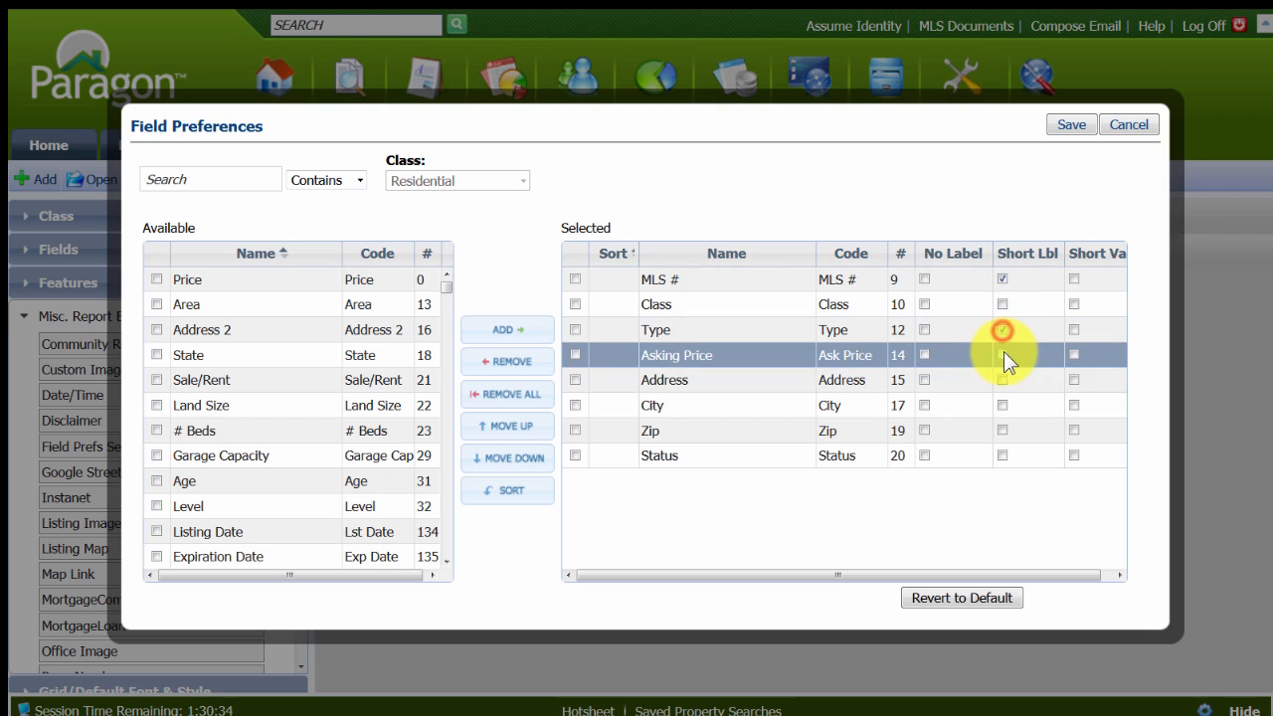
pyautogui.click(1002, 354)
pyautogui.click(1000, 381)
pyautogui.click(1001, 405)
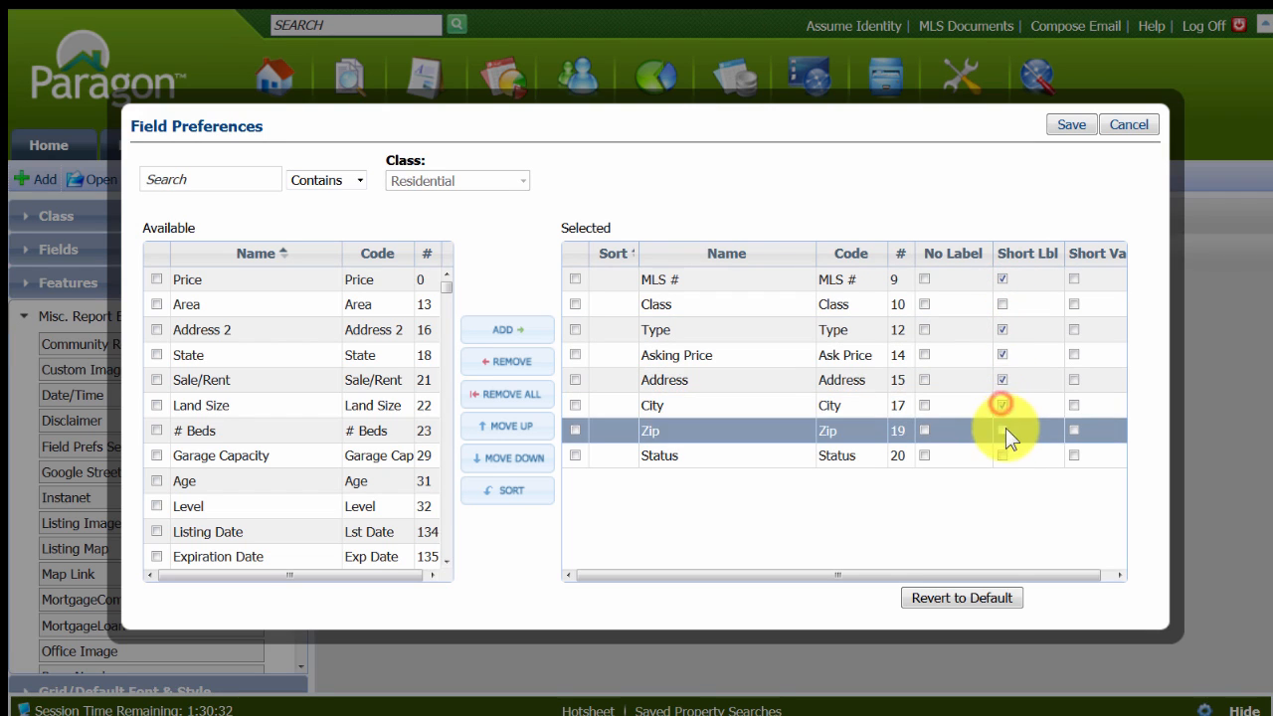
pyautogui.click(1003, 456)
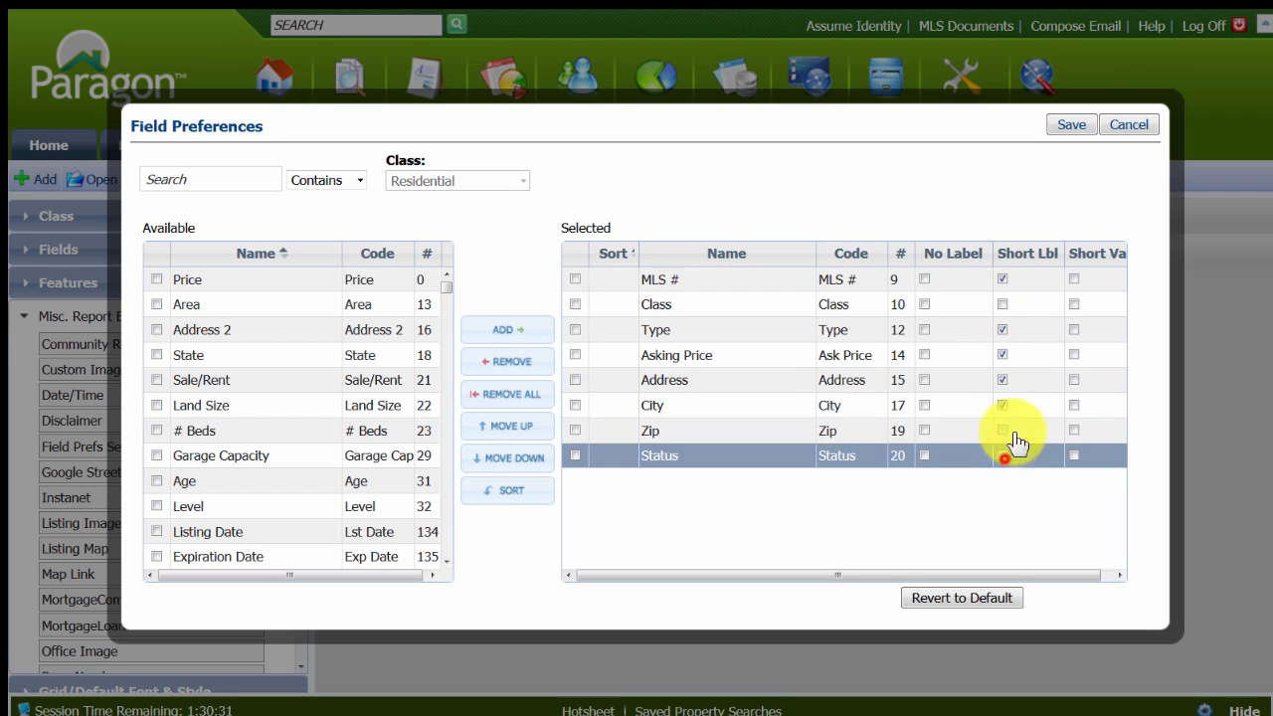
pyautogui.click(1074, 125)
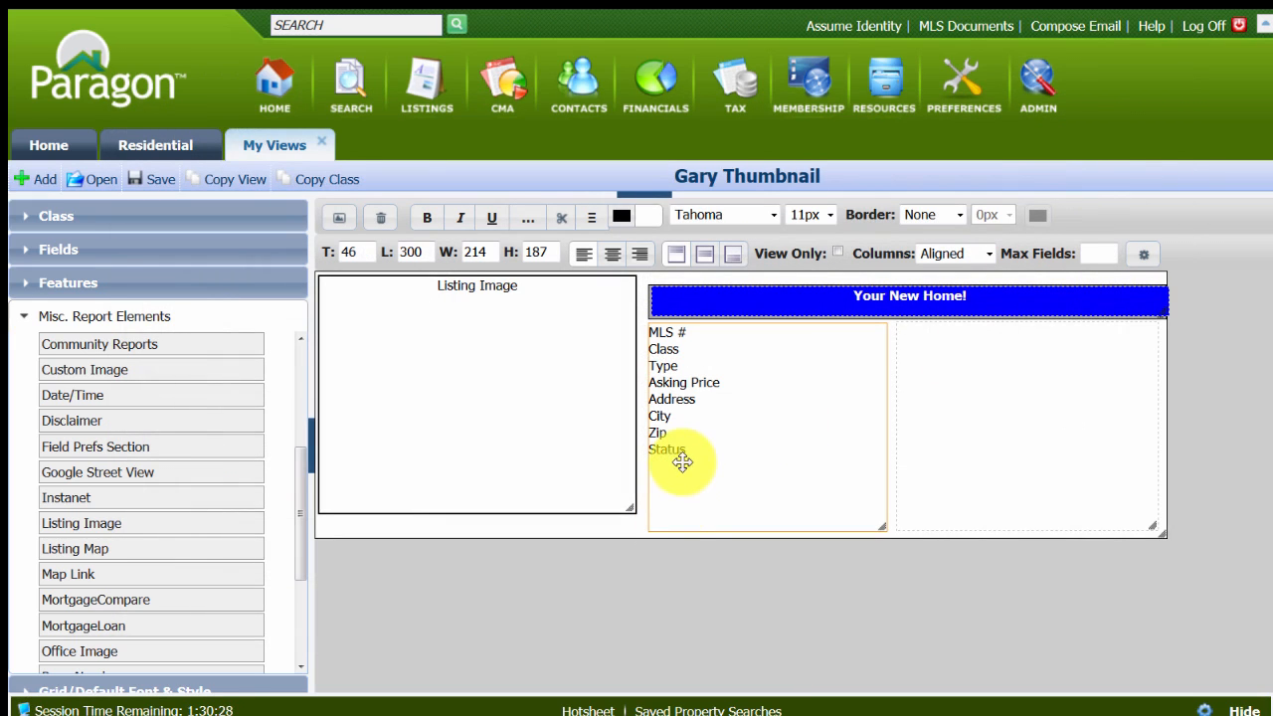
pyautogui.click(427, 218)
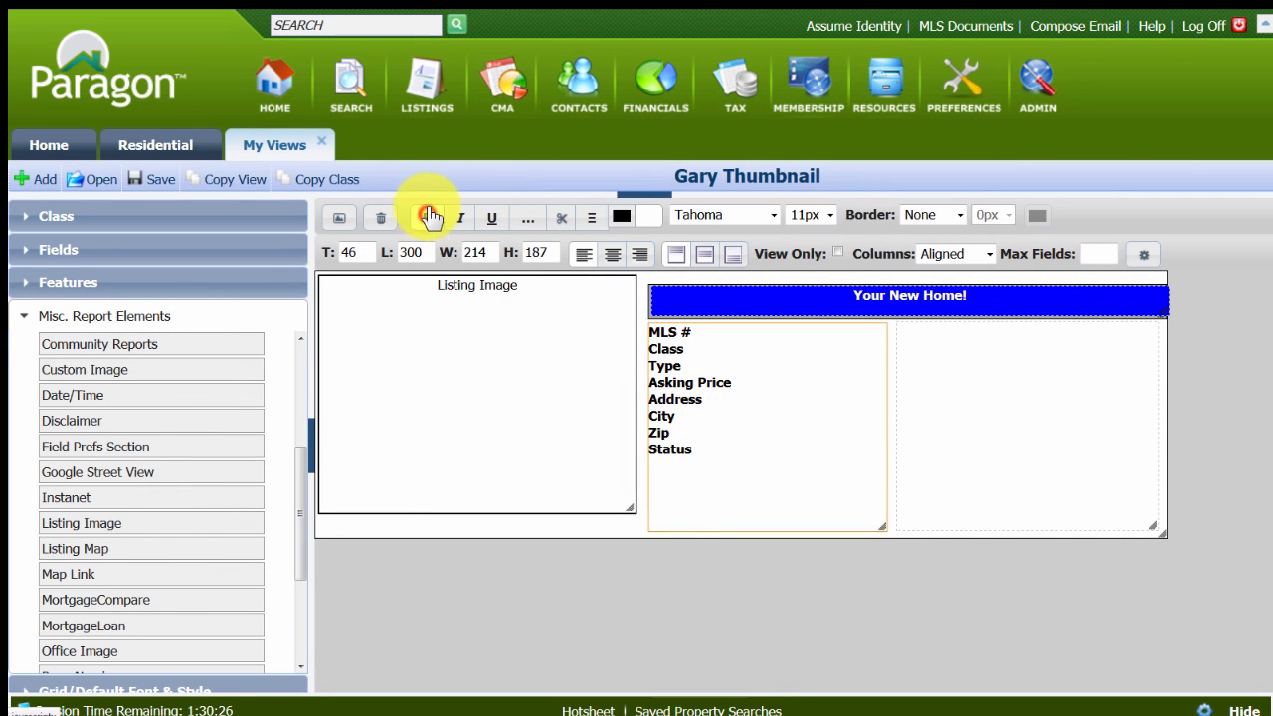
# Add # Beds, # Baths and Apx SqFt to the first Field Prefs Section's selected fields.
pyautogui.doubleClick(741, 453)
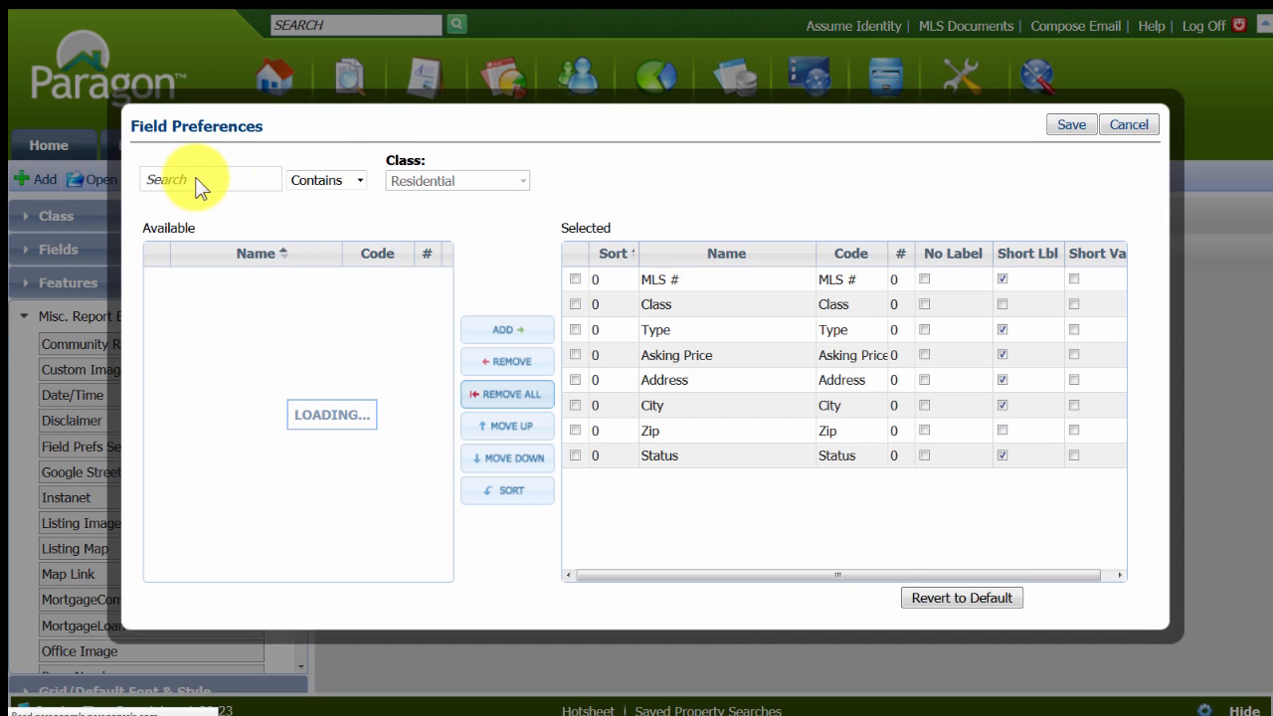
pyautogui.click(192, 176)
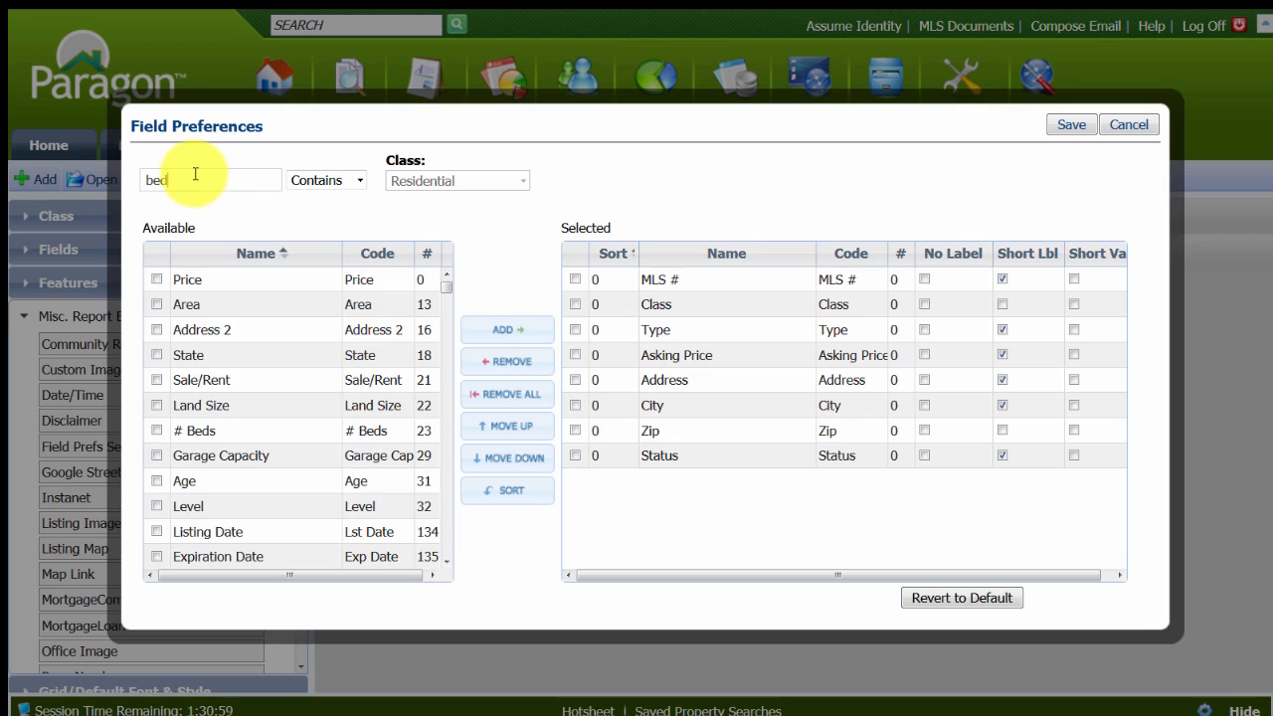
pyautogui.write('bed')
pyautogui.doubleClick(207, 280)
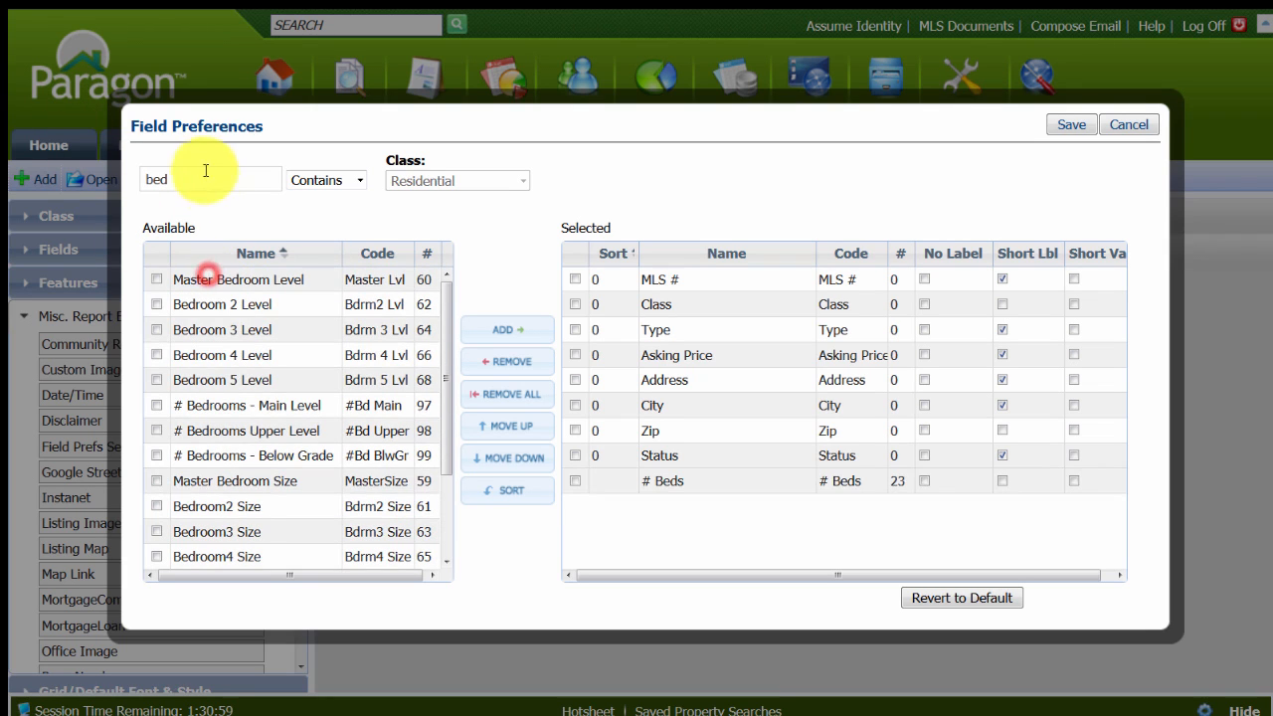
pyautogui.doubleClick(157, 180)
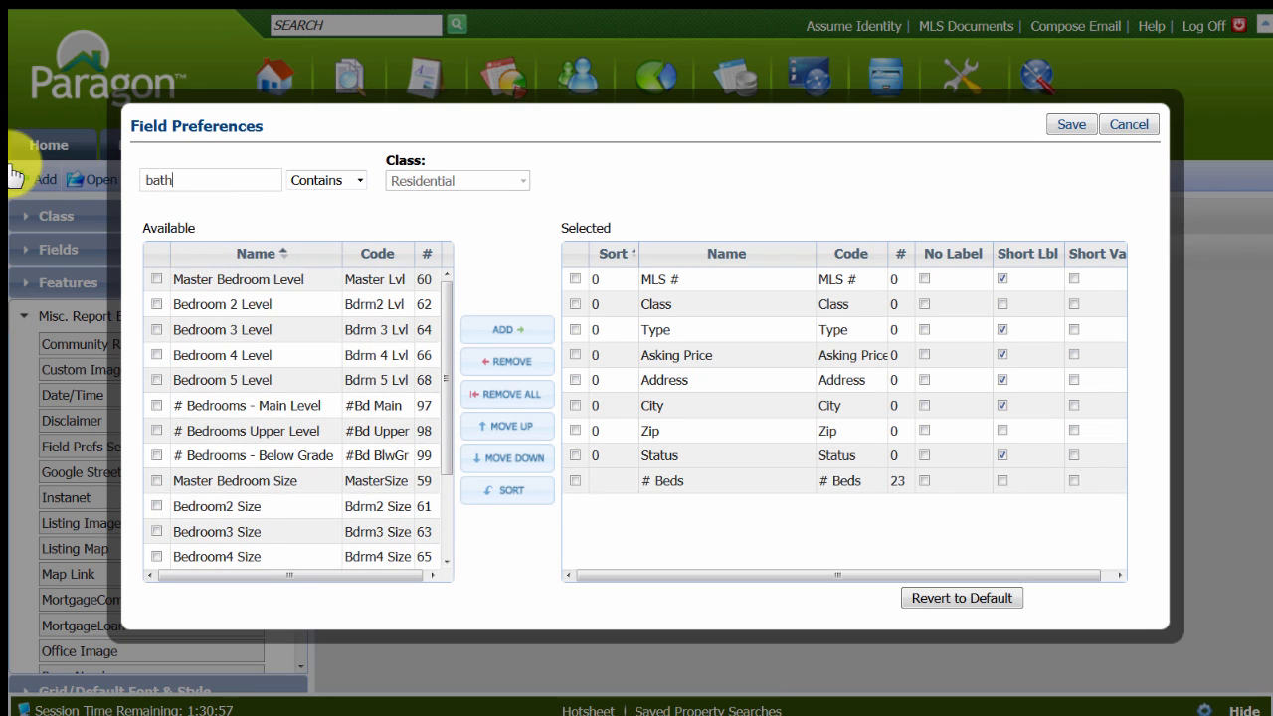
pyautogui.write('bath')
pyautogui.click(209, 281)
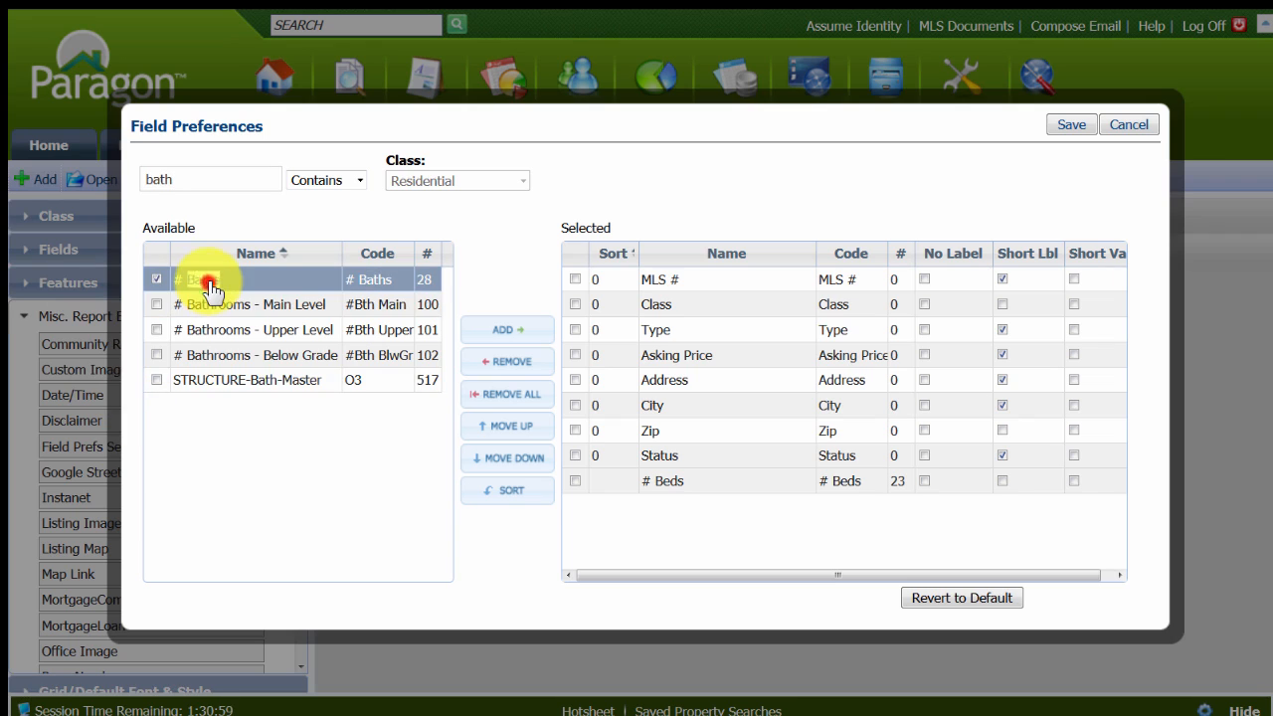
pyautogui.doubleClick(211, 287)
pyautogui.moveTo(176, 188); pyautogui.dragTo(34, 184)
pyautogui.write('sq')
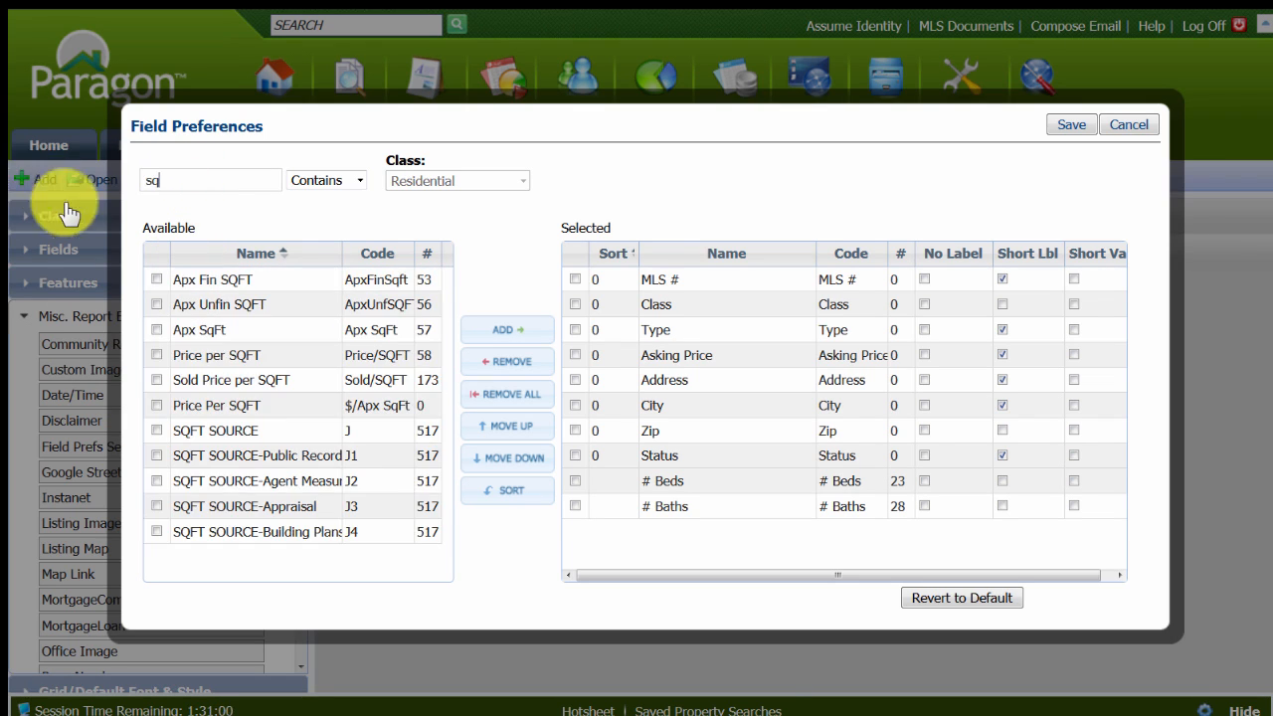
pyautogui.click(156, 329)
pyautogui.click(499, 329)
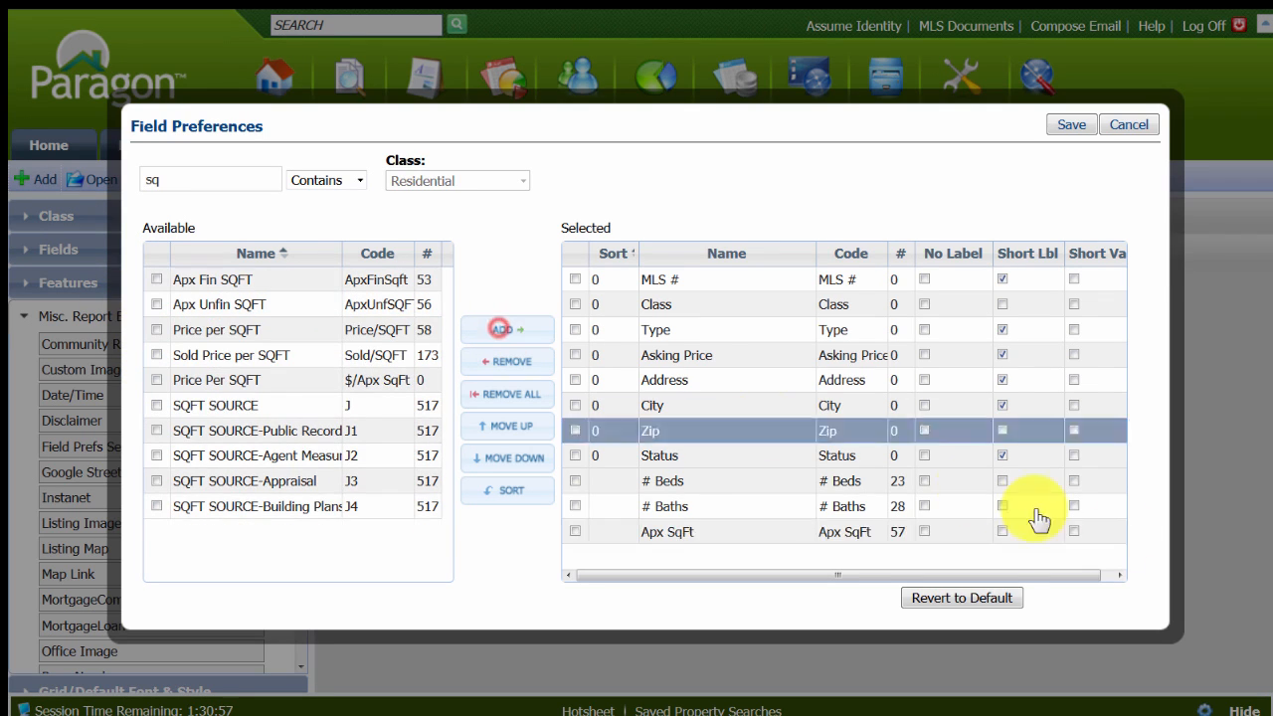
# Enable short labels for # Beds, # Baths and Apx SqFt and save the field preferences.
pyautogui.click(1004, 535)
pyautogui.click(1002, 531)
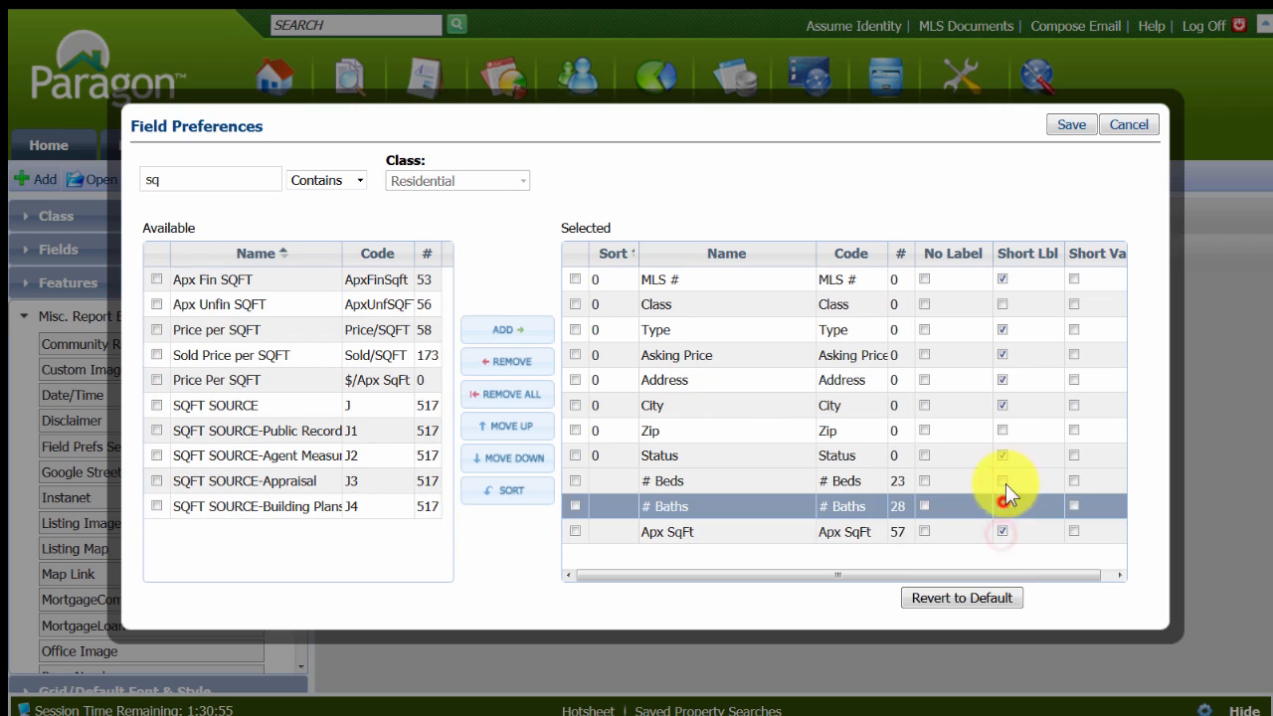
pyautogui.click(1004, 481)
pyautogui.click(1073, 125)
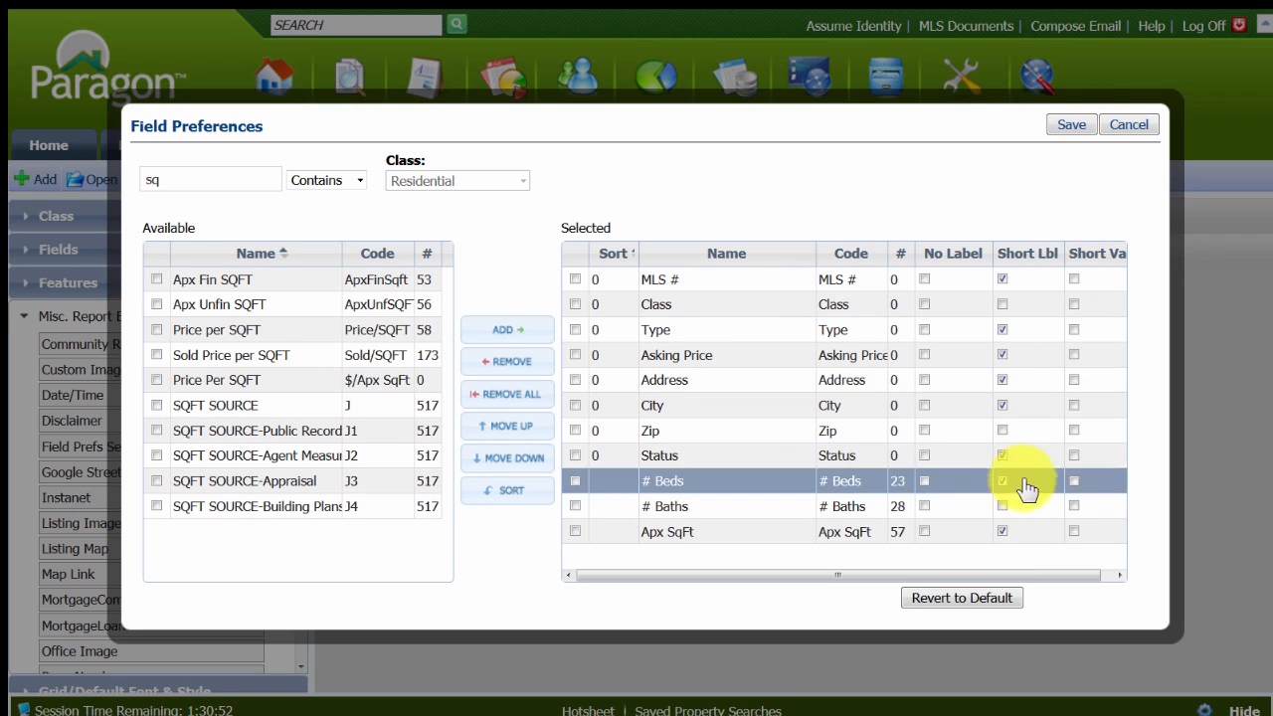
pyautogui.click(1000, 503)
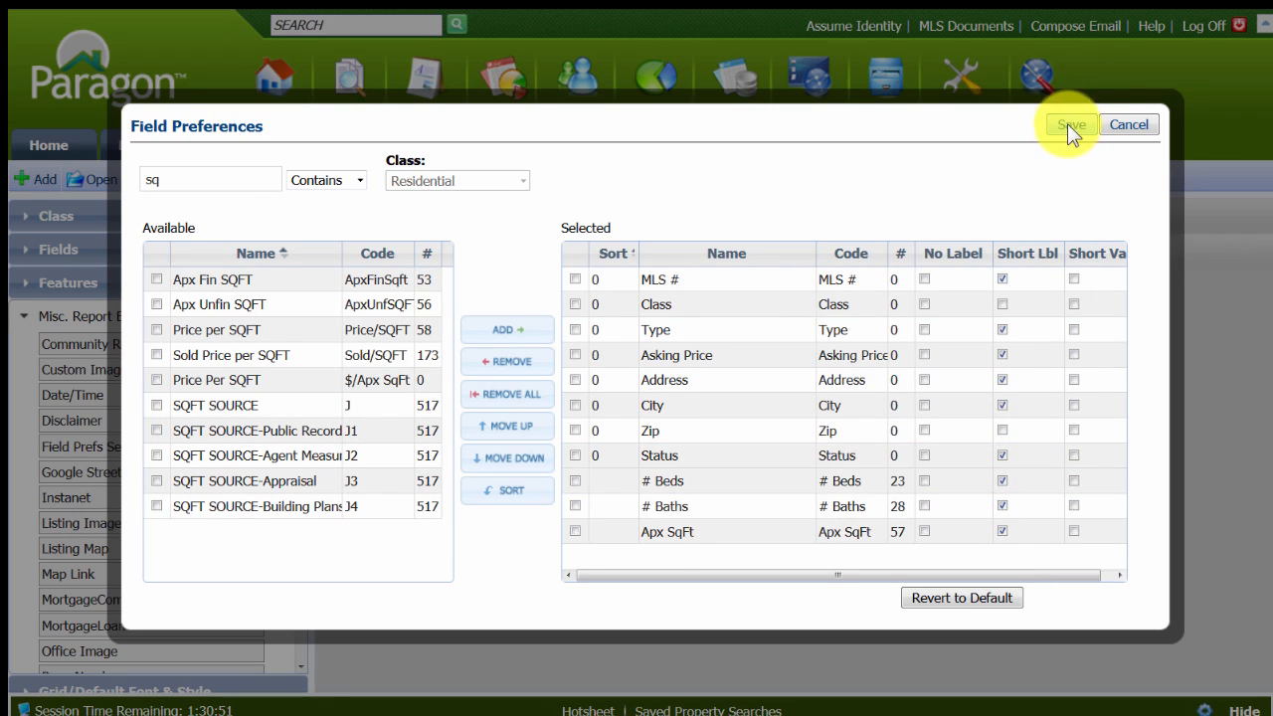
pyautogui.click(1068, 125)
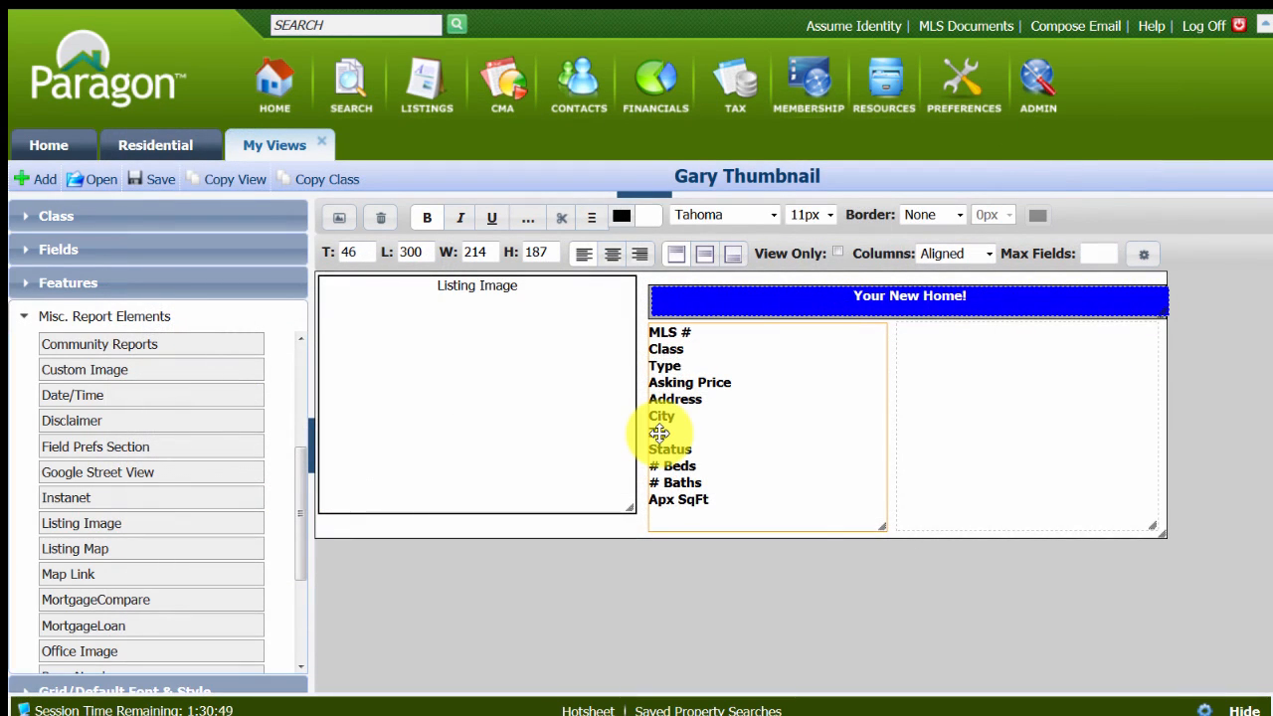
# Add the Remarks field with No Label to the empty second Field Prefs Section and save its preferences.
pyautogui.doubleClick(982, 438)
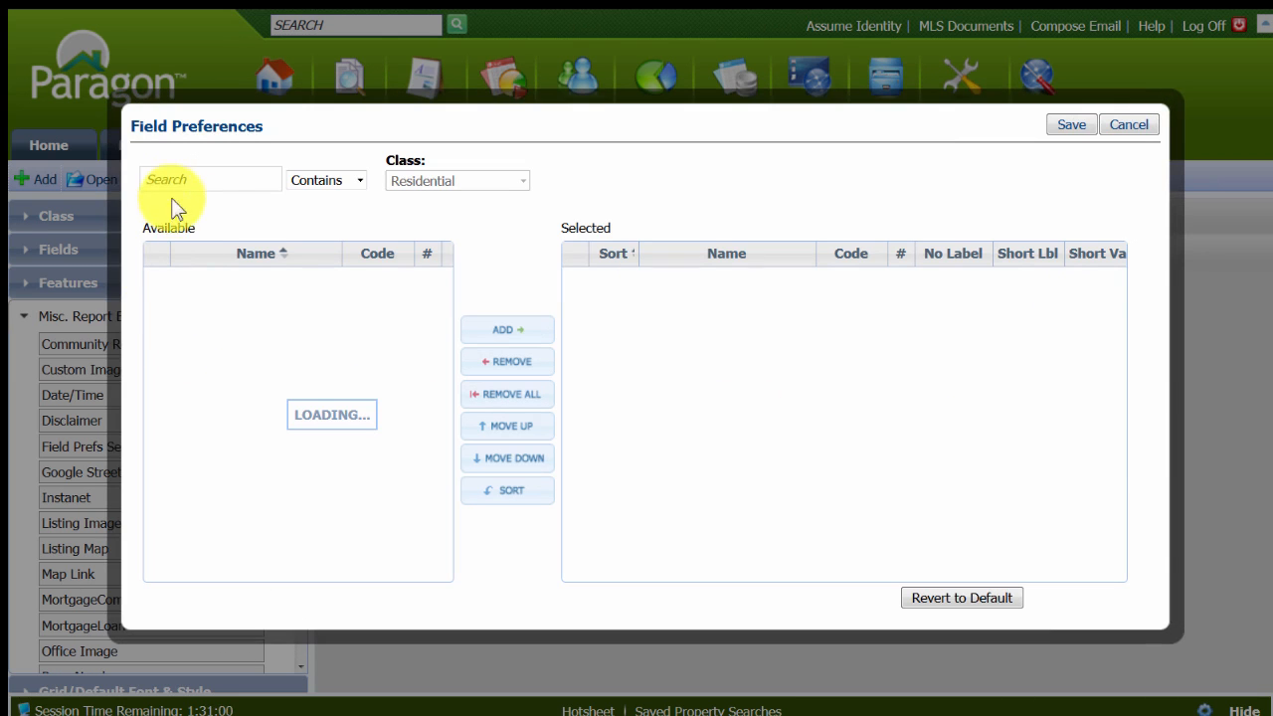
pyautogui.click(190, 177)
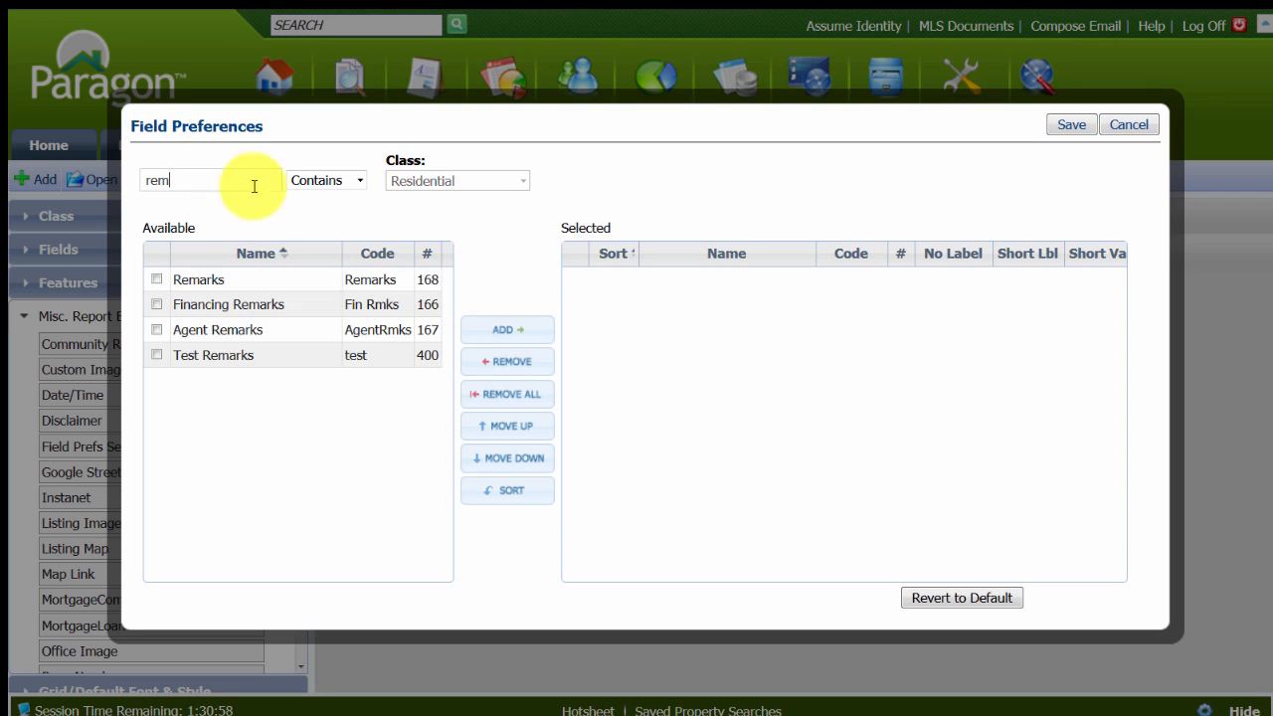
pyautogui.click(231, 282)
pyautogui.click(497, 332)
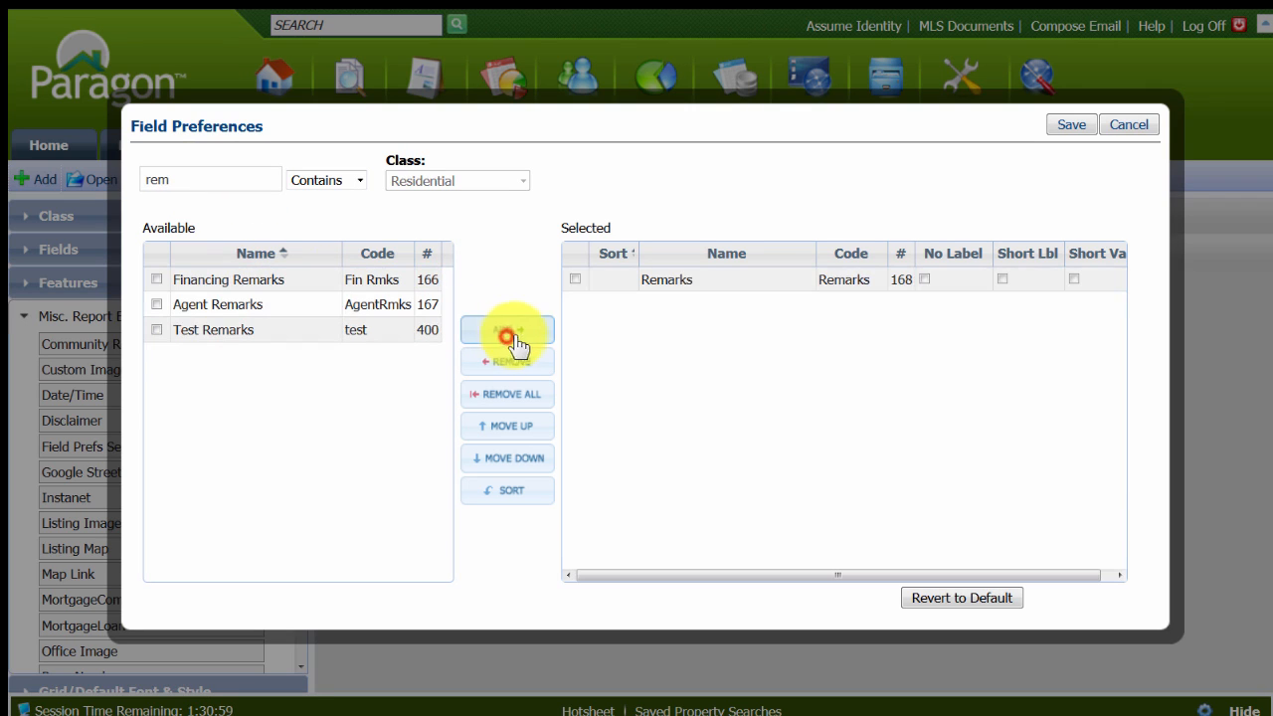
pyautogui.click(924, 279)
pyautogui.click(1071, 124)
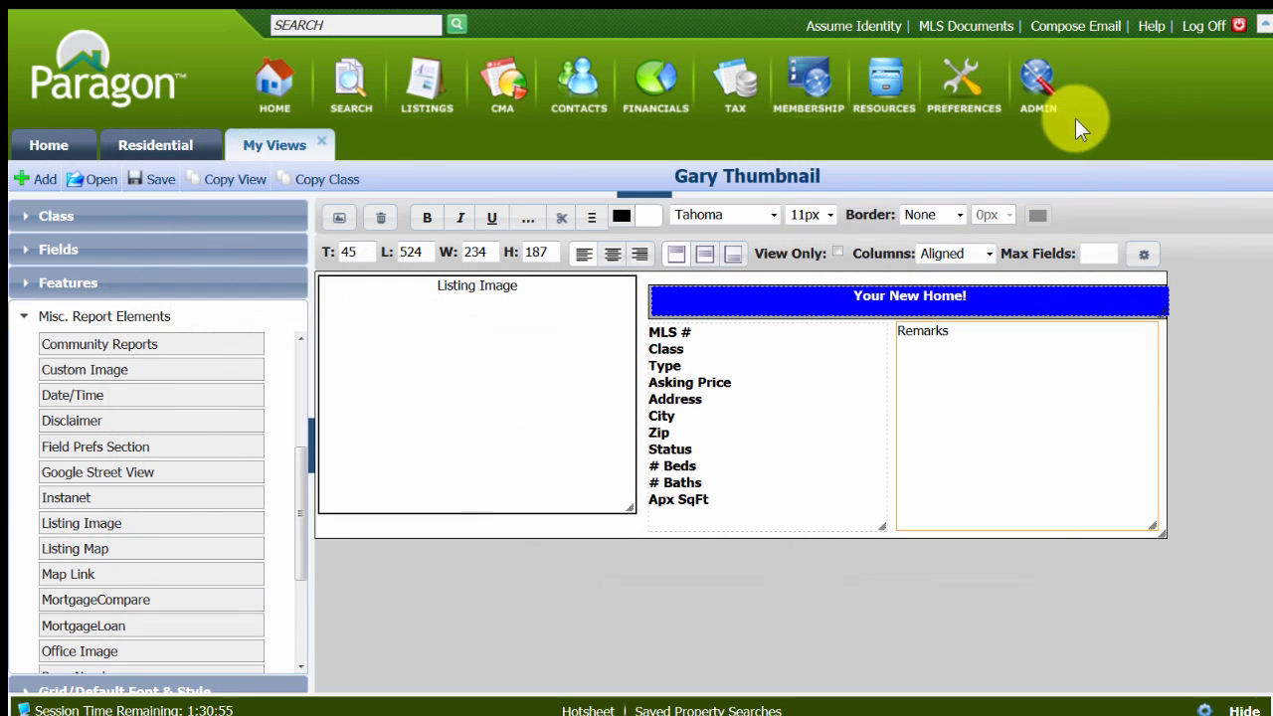
# Make the Remarks section bold with a 10px font size and save the layout.
pyautogui.click(420, 219)
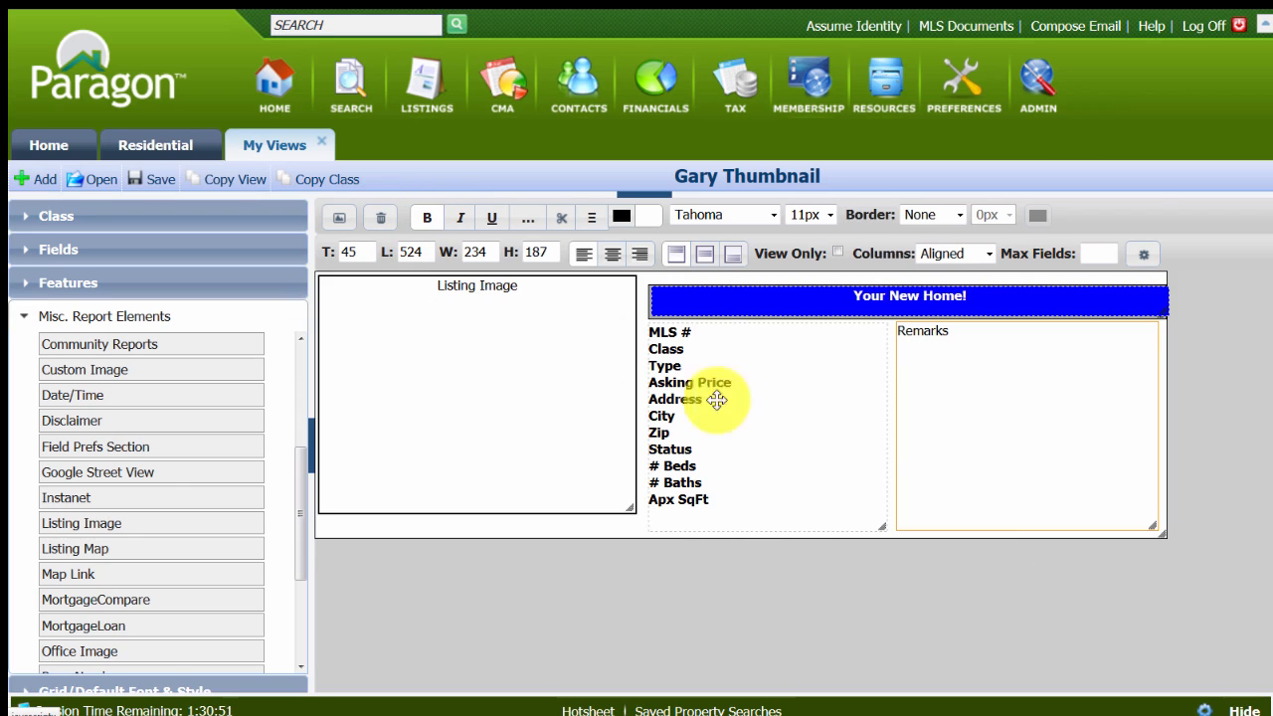
pyautogui.click(986, 385)
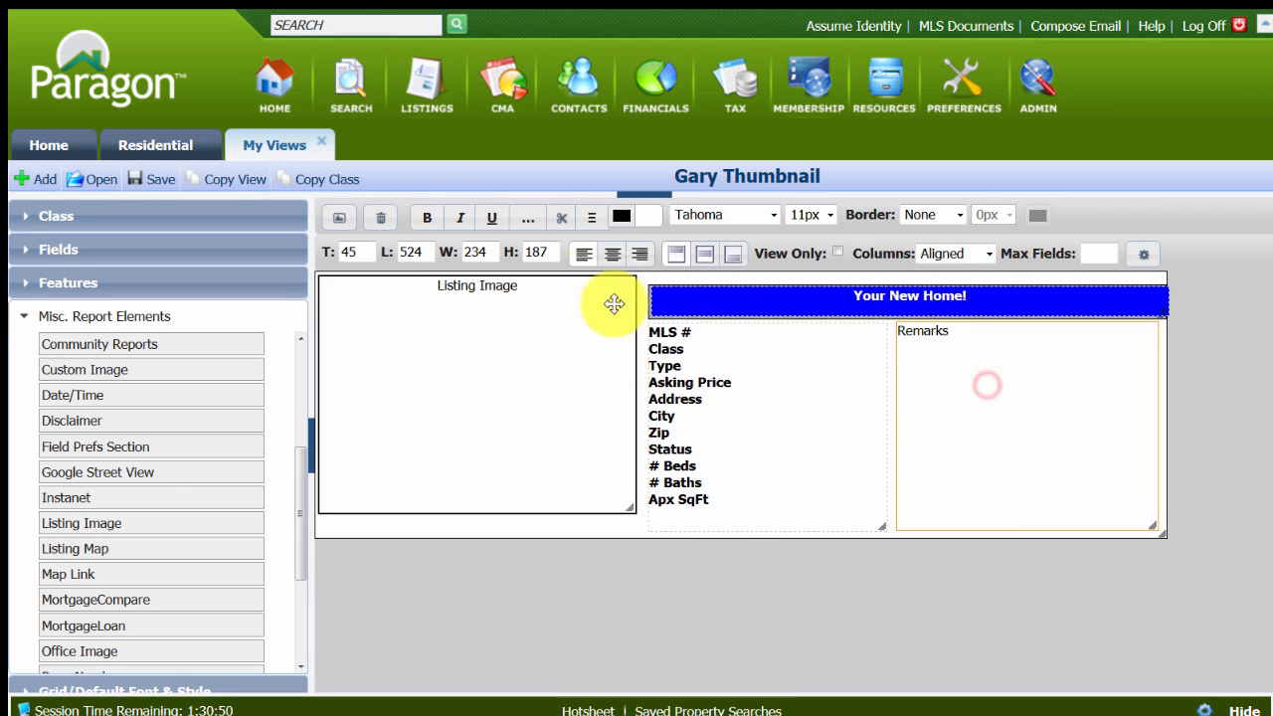
pyautogui.click(425, 226)
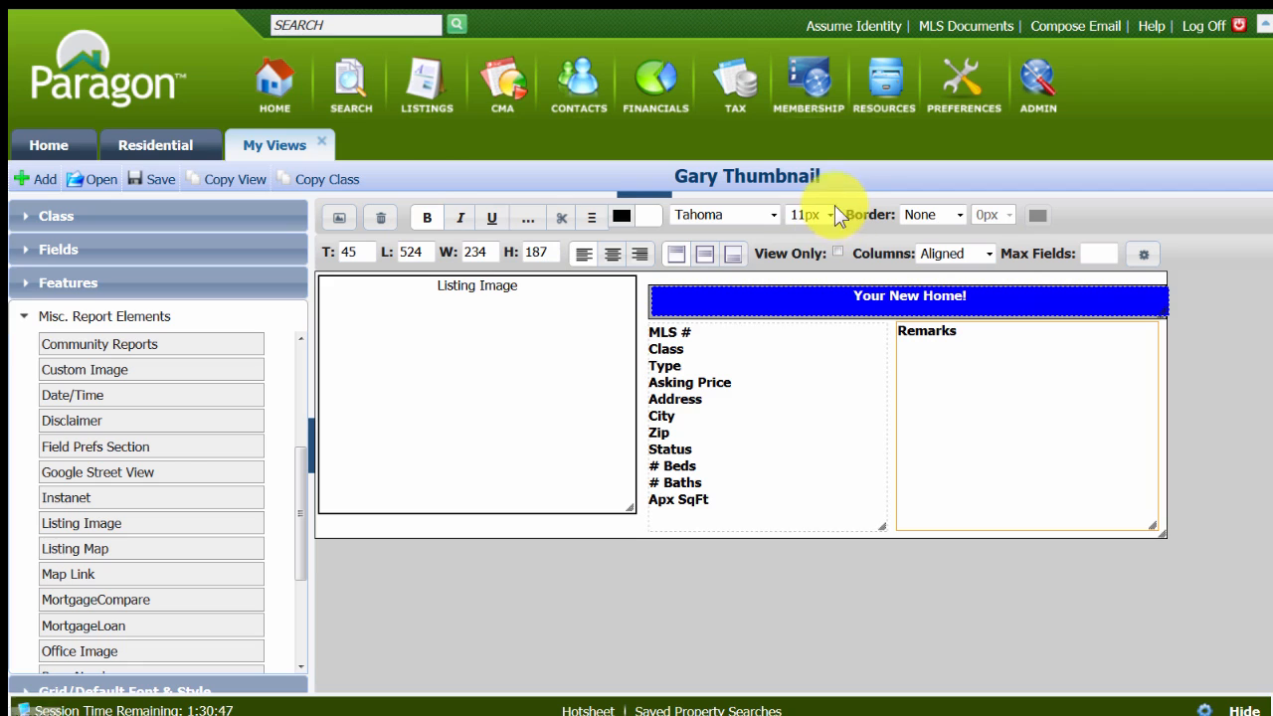
pyautogui.click(829, 214)
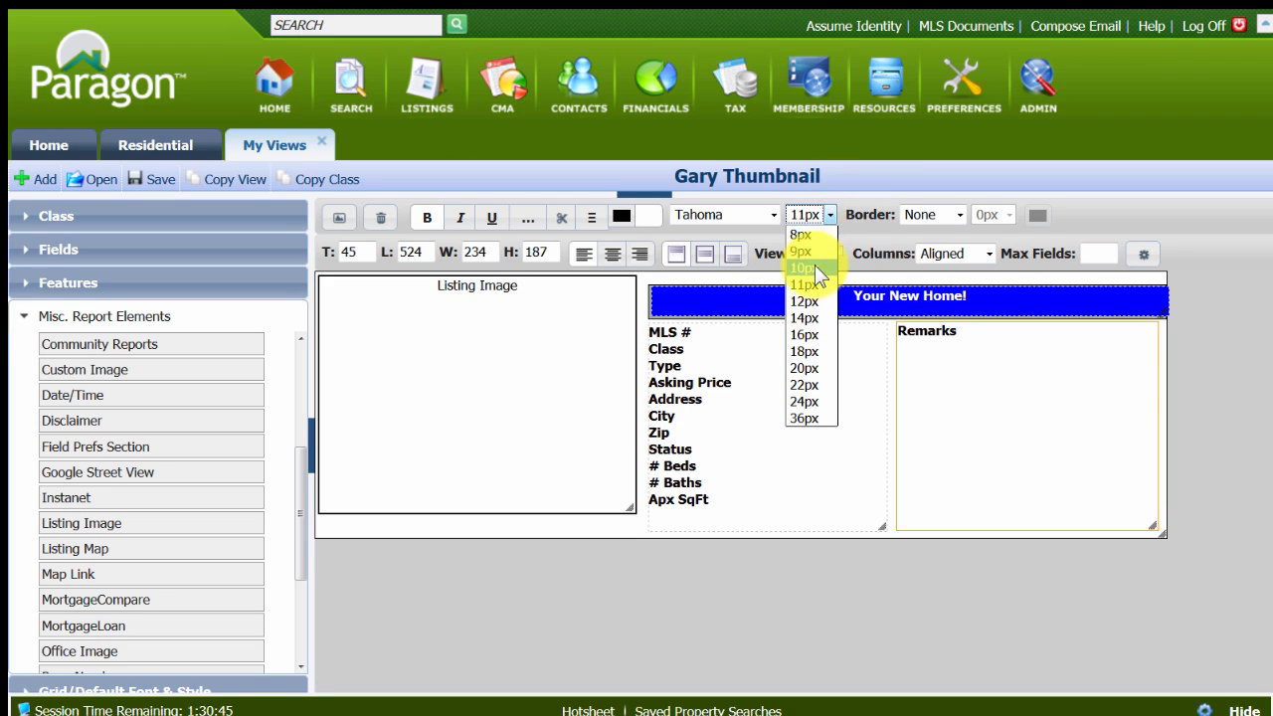
pyautogui.click(813, 268)
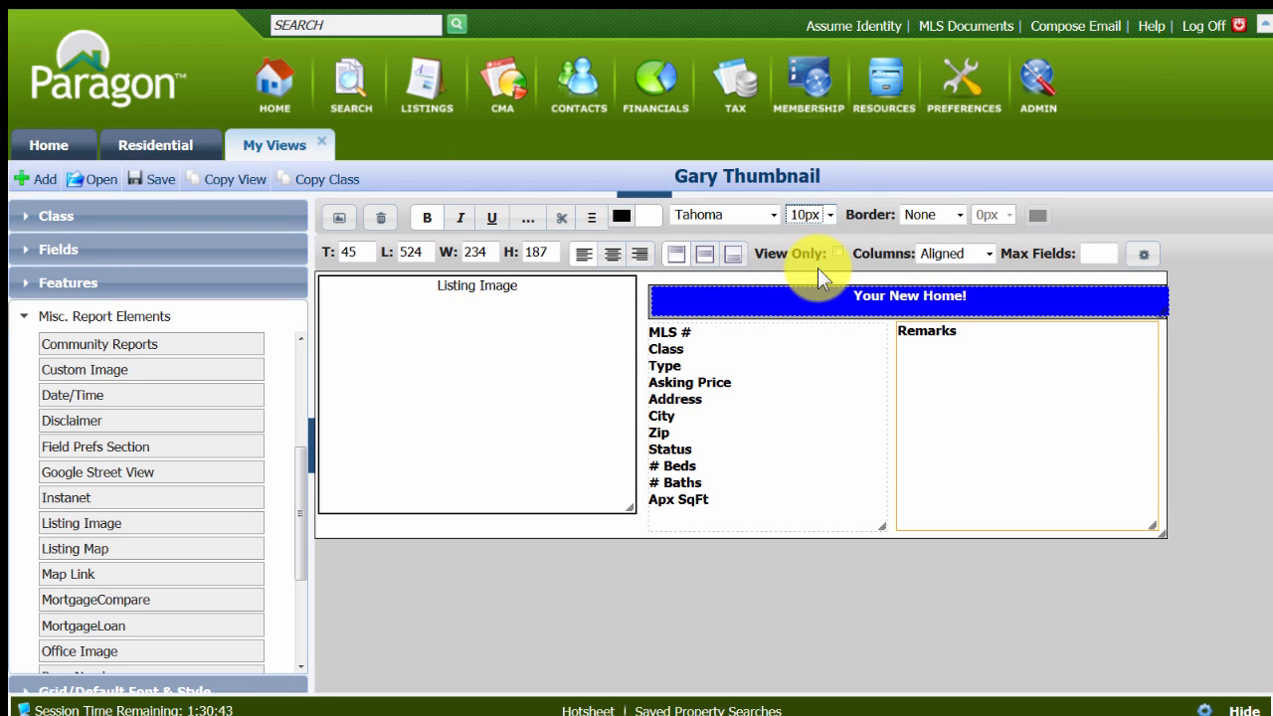
pyautogui.click(141, 179)
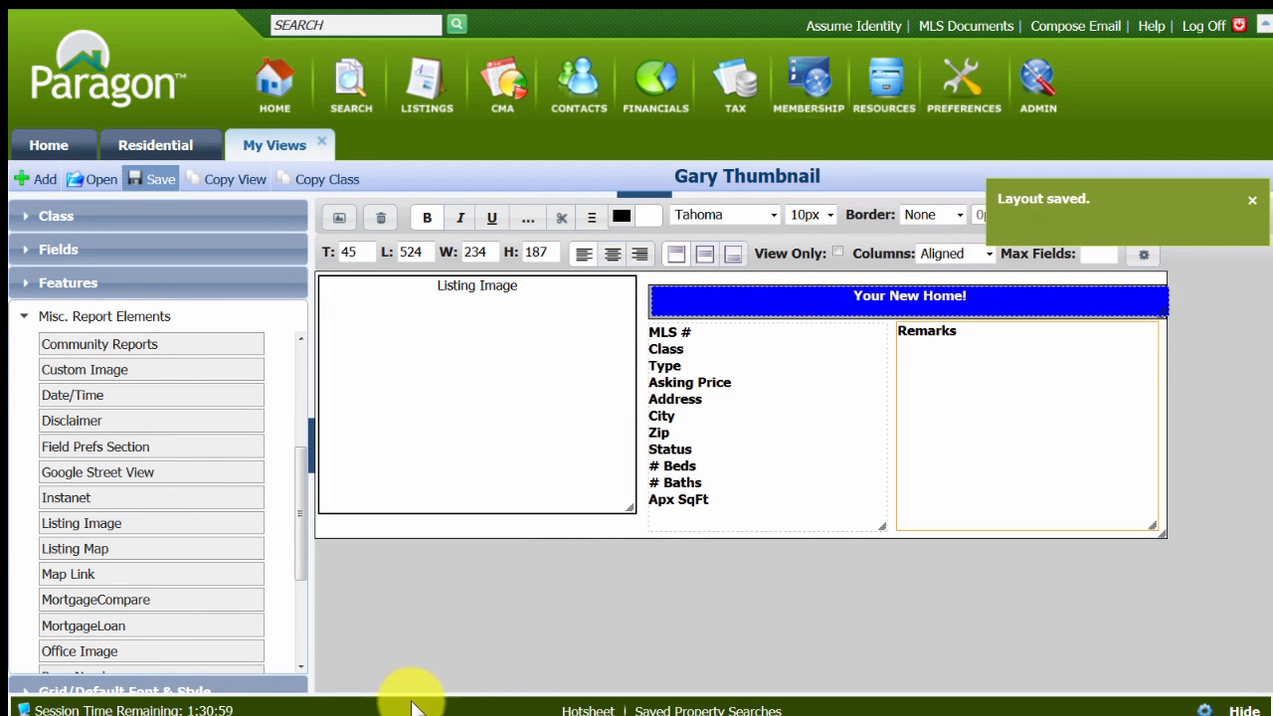
# Find the "virt" fields as Text and Data and place Unbranded Virtual Tour (140) directly beneath the listing image.
pyautogui.click(25, 249)
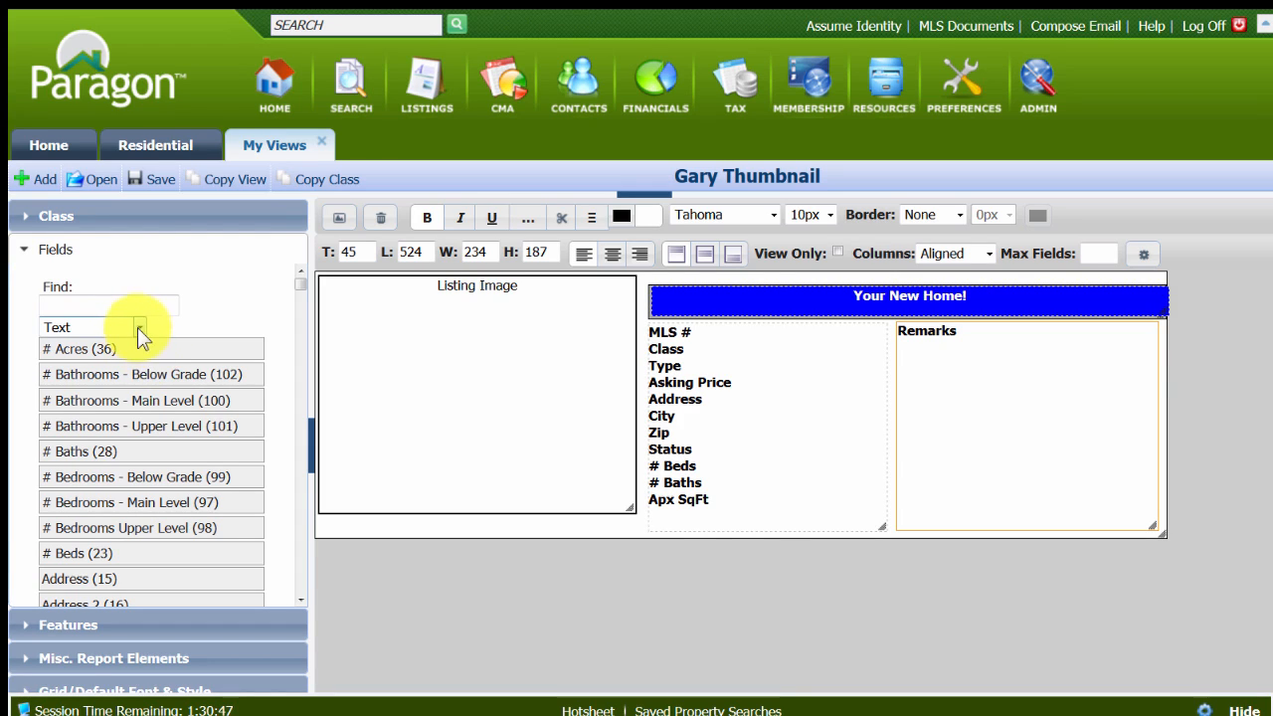
pyautogui.click(141, 326)
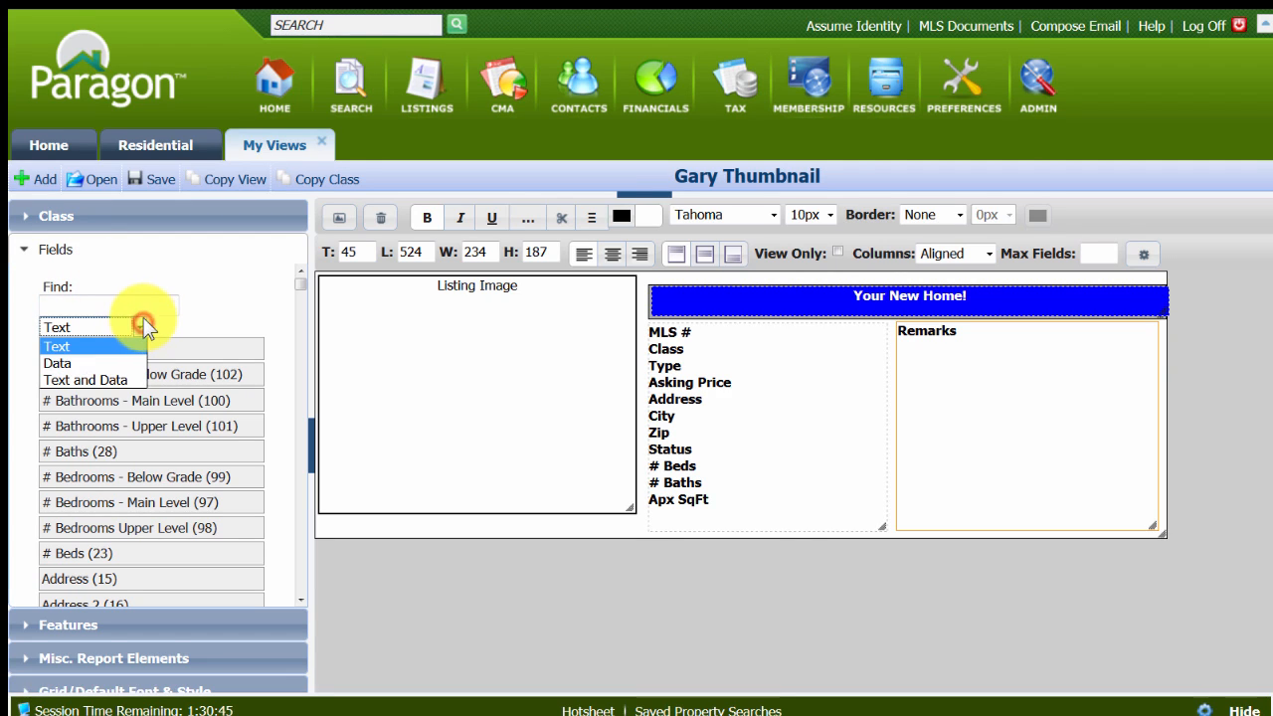
pyautogui.click(84, 388)
pyautogui.click(94, 300)
pyautogui.write('v')
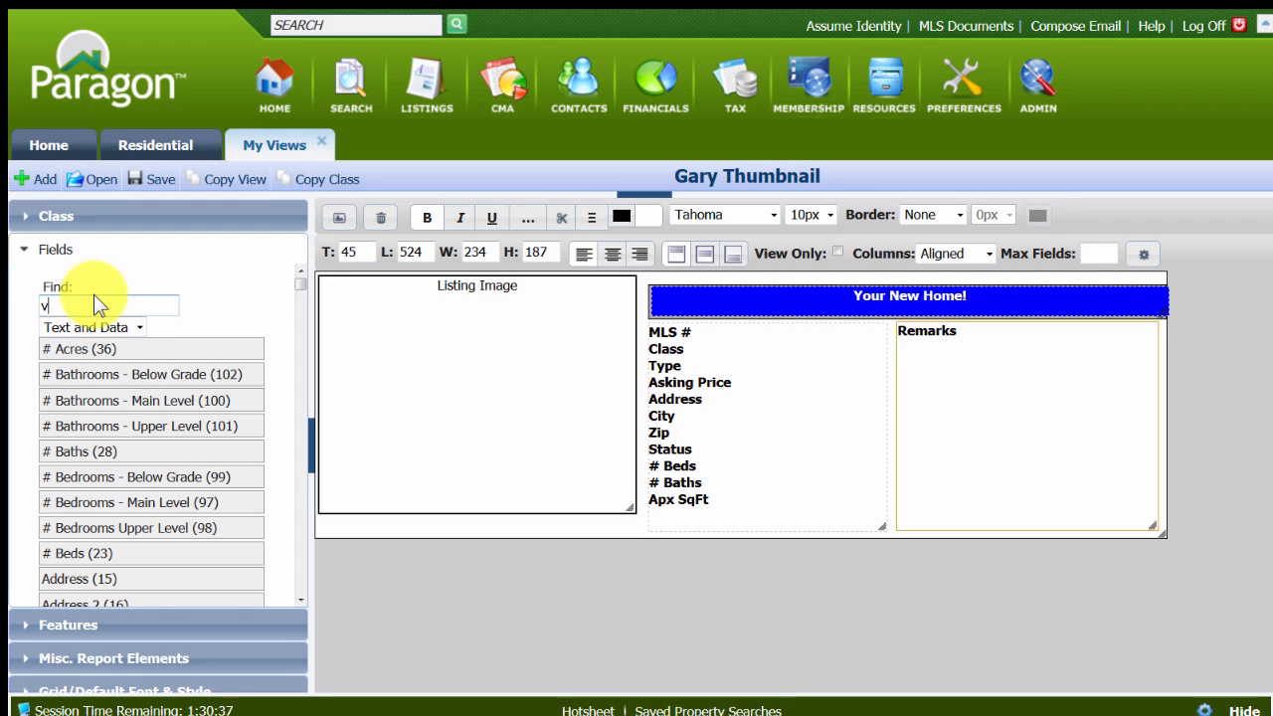
pyautogui.write('irt')
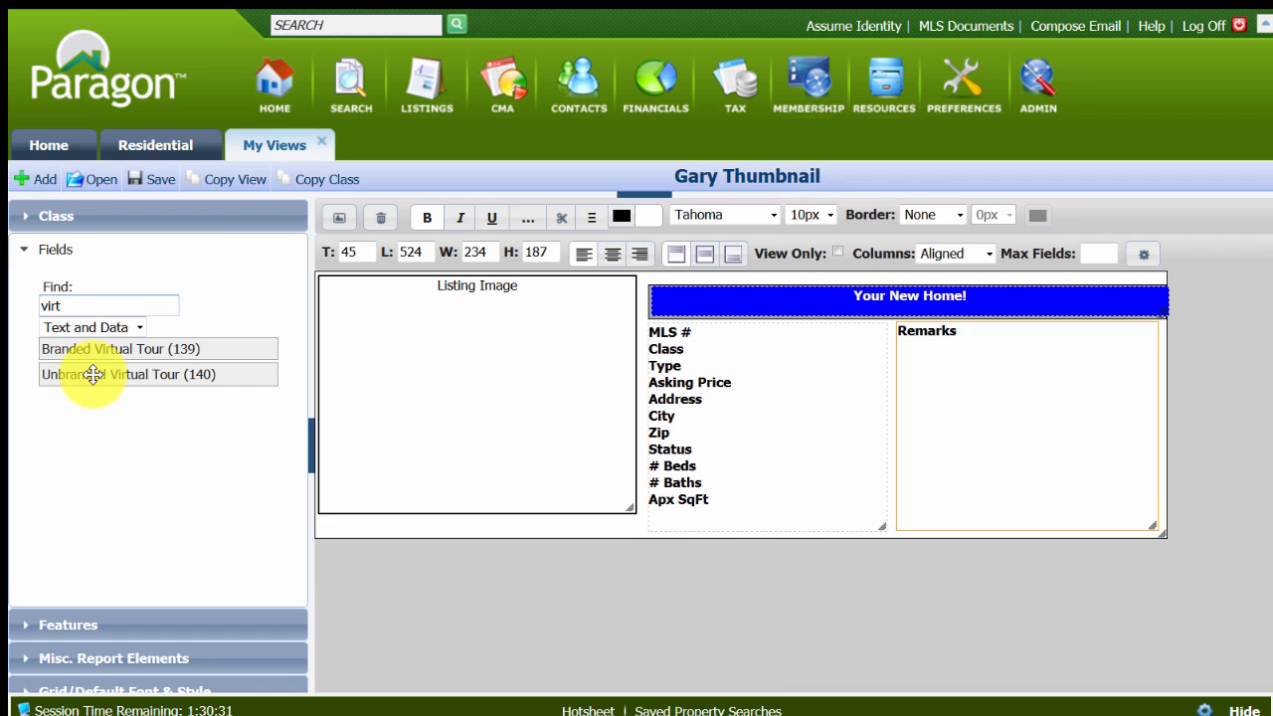
pyautogui.moveTo(93, 374); pyautogui.dragTo(372, 528)
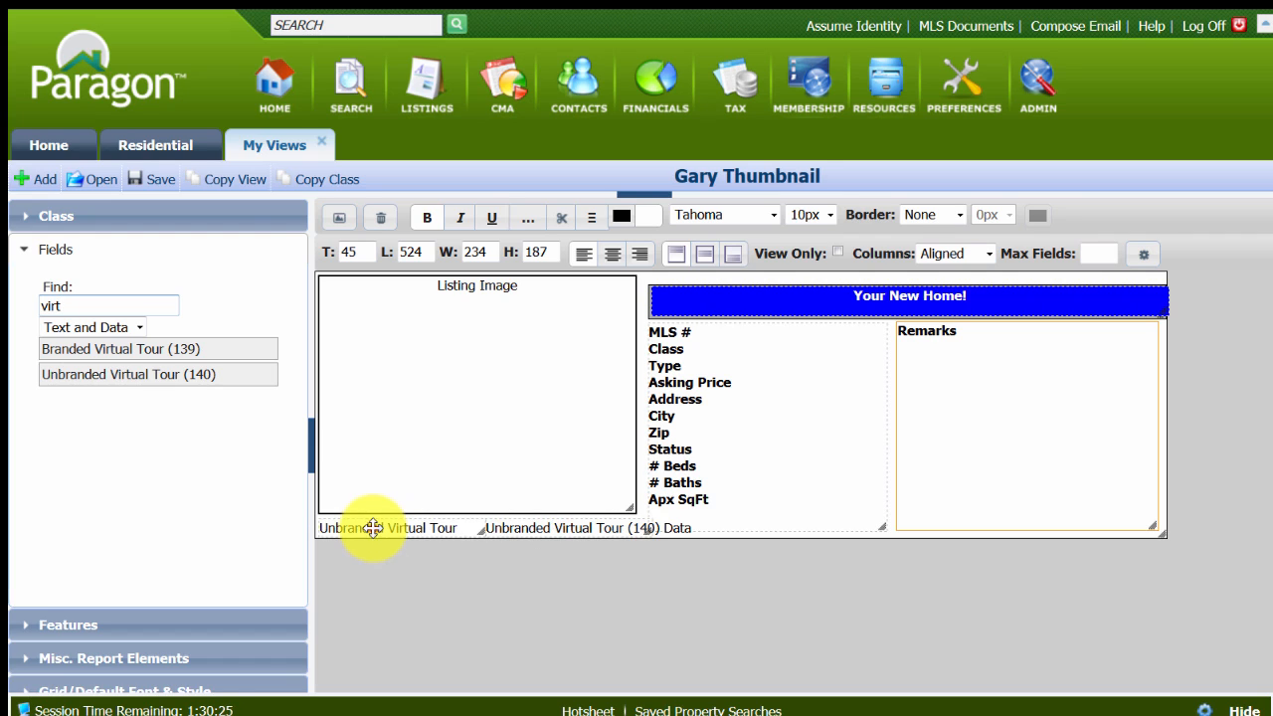
# Make the Unbranded Virtual Tour label beneath the listing image bold and shorten its text to "Virtual Tour".
pyautogui.click(373, 528)
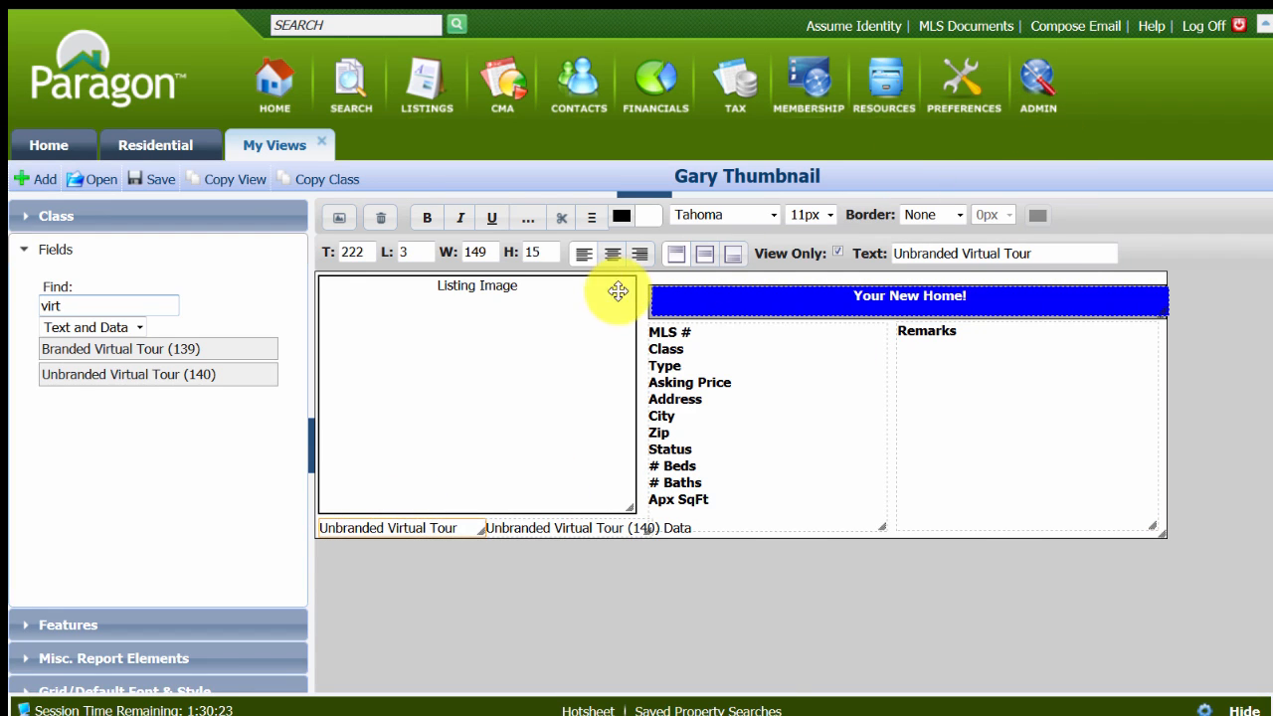
pyautogui.click(427, 217)
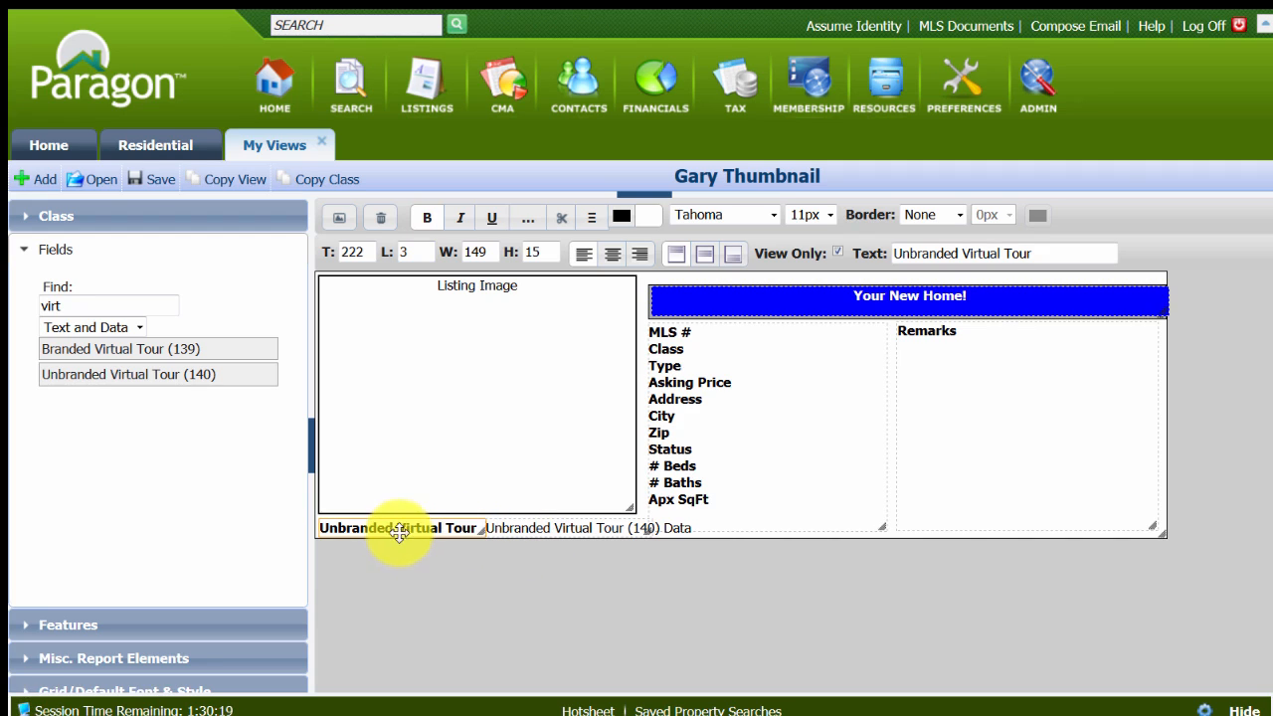
pyautogui.click(964, 254)
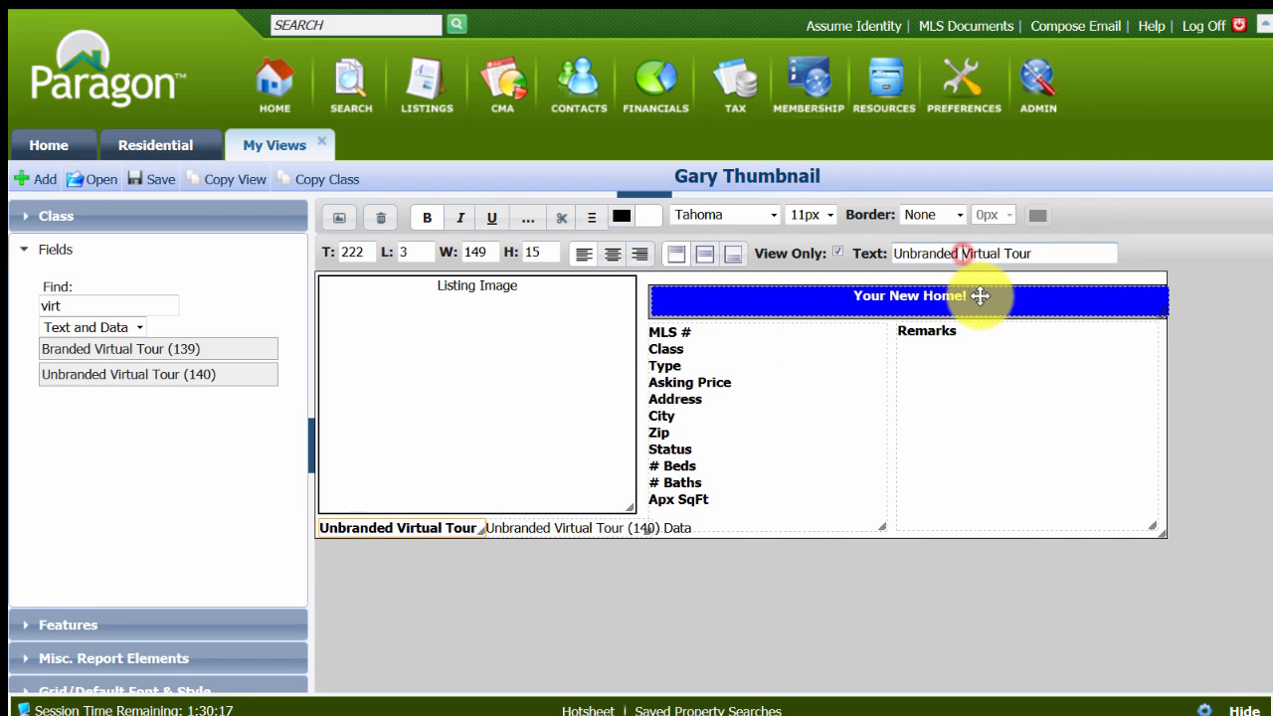
pyautogui.press('BackSpace')
pyautogui.press('BackSpace')
pyautogui.press('BackSpace')
pyautogui.press('BackSpace')
pyautogui.press('BackSpace')
pyautogui.press('BackSpace')
pyautogui.press('BackSpace')
pyautogui.press('BackSpace')
pyautogui.press('BackSpace')
pyautogui.press('BackSpace')
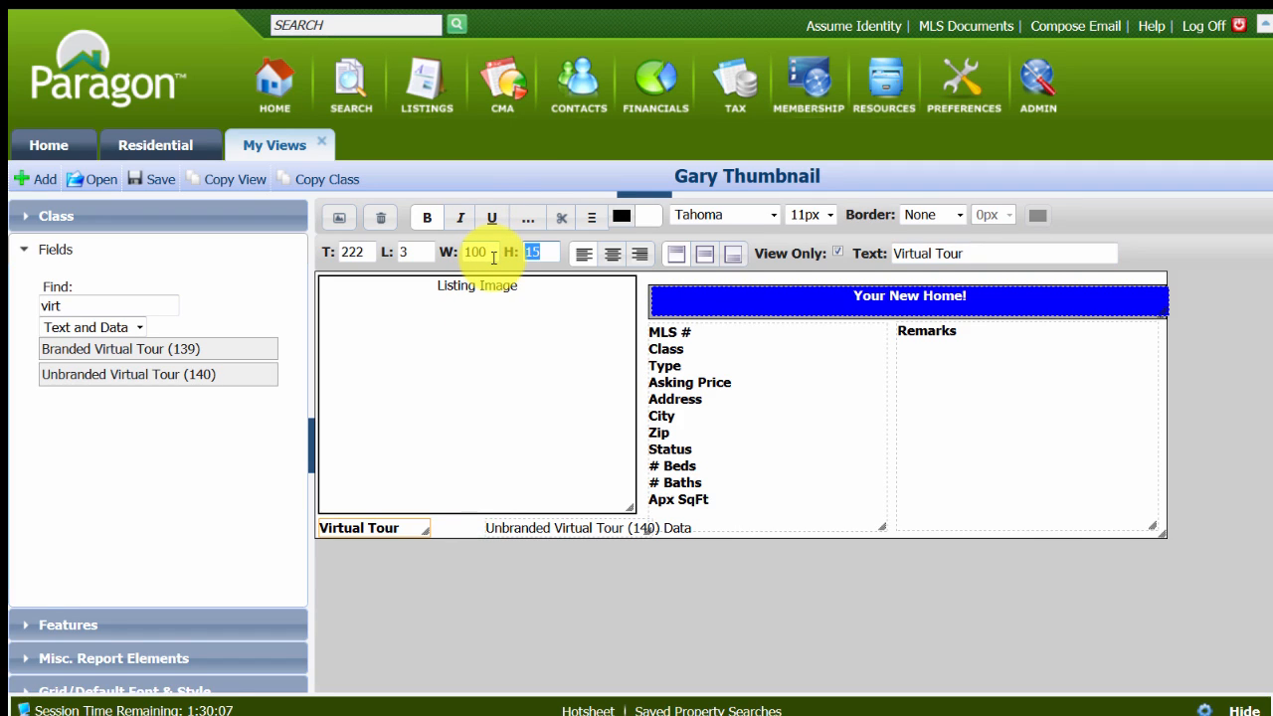
# Narrow the Virtual Tour label to a width of 80 and move the Unbranded Virtual Tour (140) Data field directly beside it.
pyautogui.click(487, 252)
pyautogui.click(551, 530)
pyautogui.moveTo(551, 530); pyautogui.dragTo(481, 538)
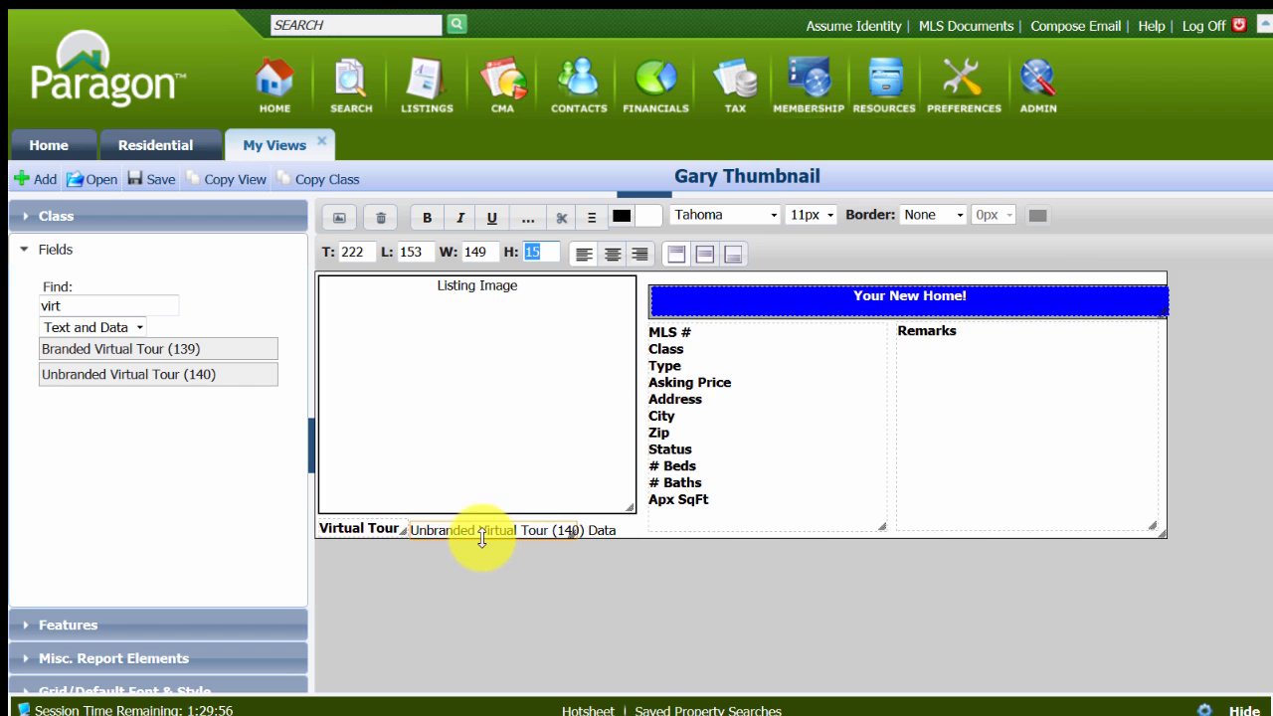
# Set the top position of both the Virtual Tour label and its data field to 220 and save the layout.
pyautogui.click(358, 527)
pyautogui.press('ctrl')
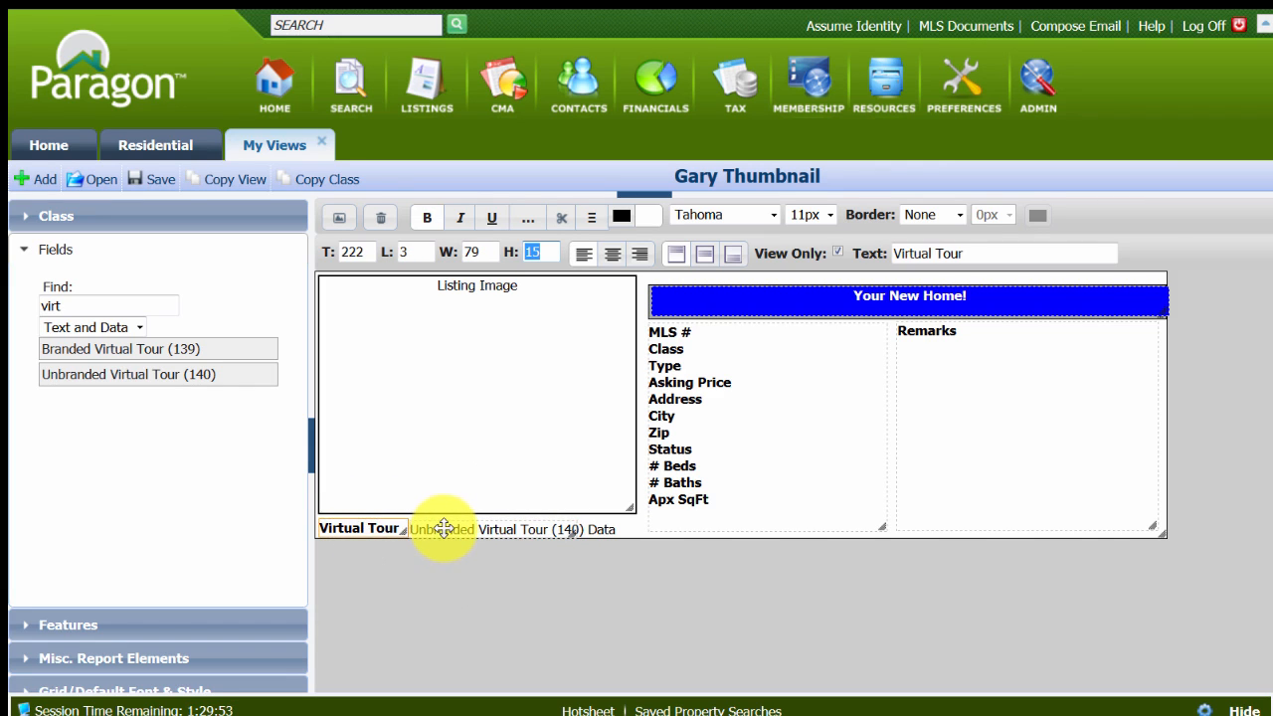
pyautogui.click(444, 529)
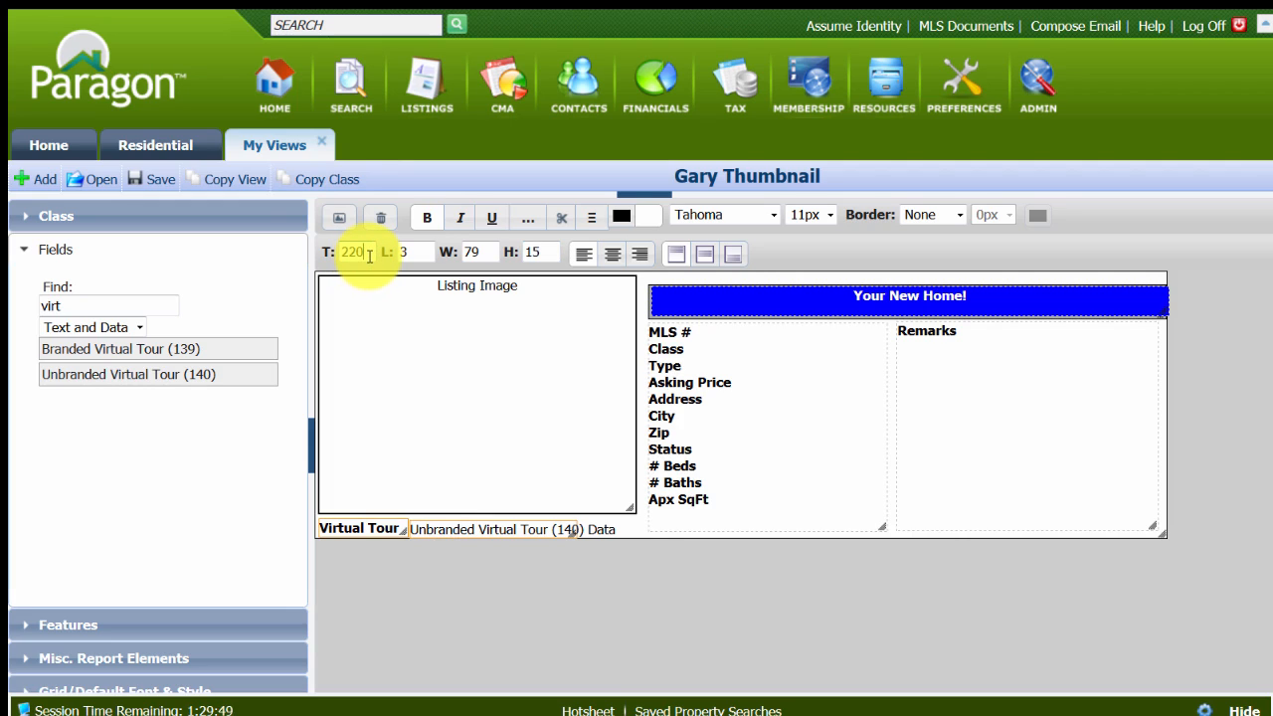
pyautogui.press('Tab')
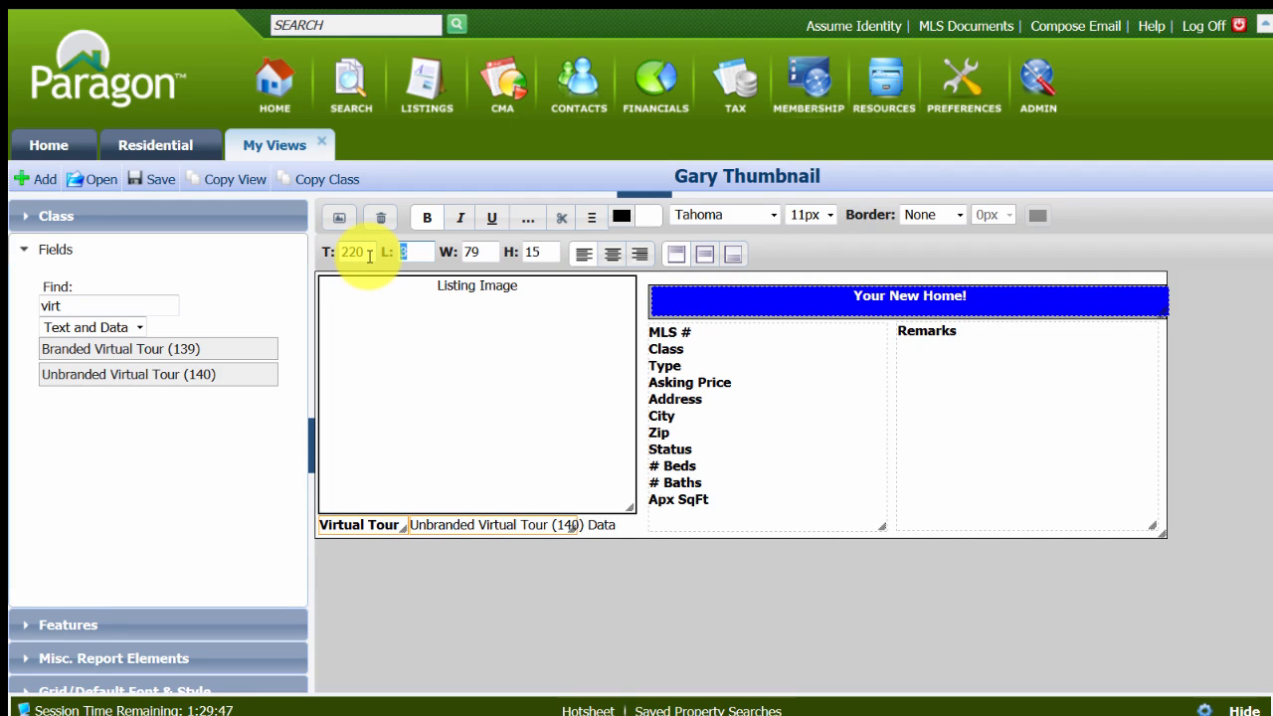
pyautogui.click(140, 179)
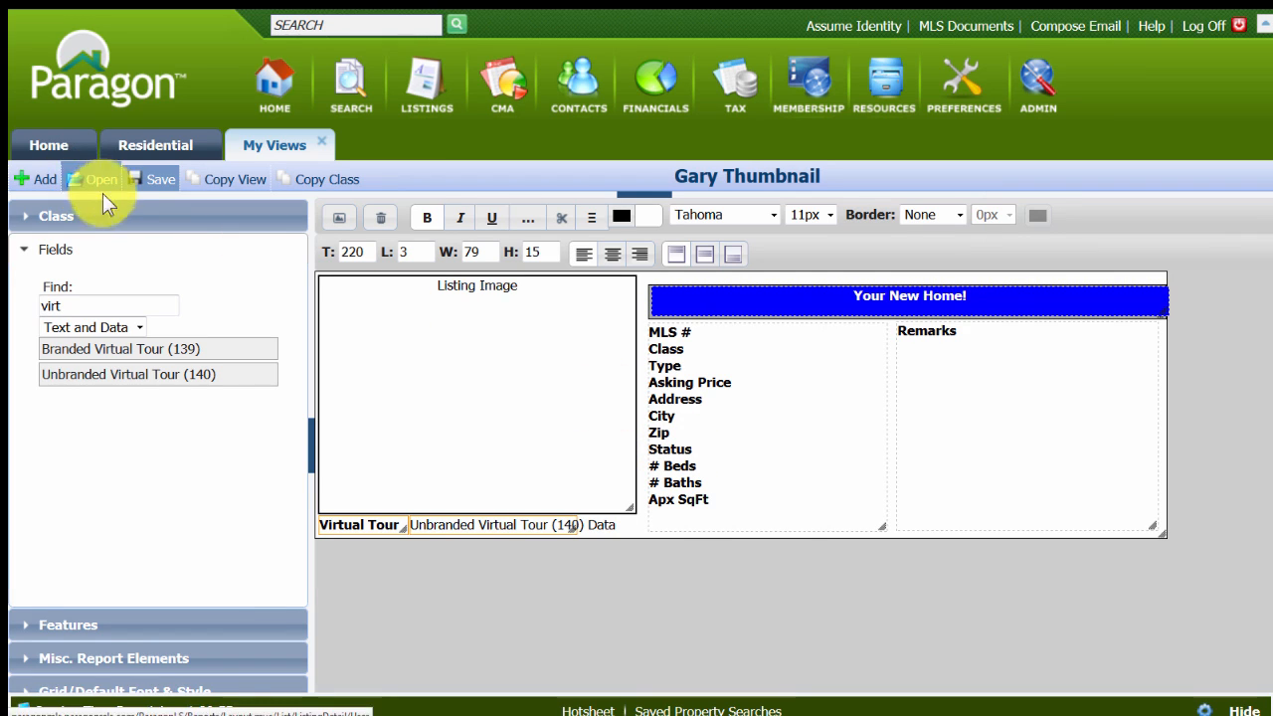
pyautogui.click(144, 180)
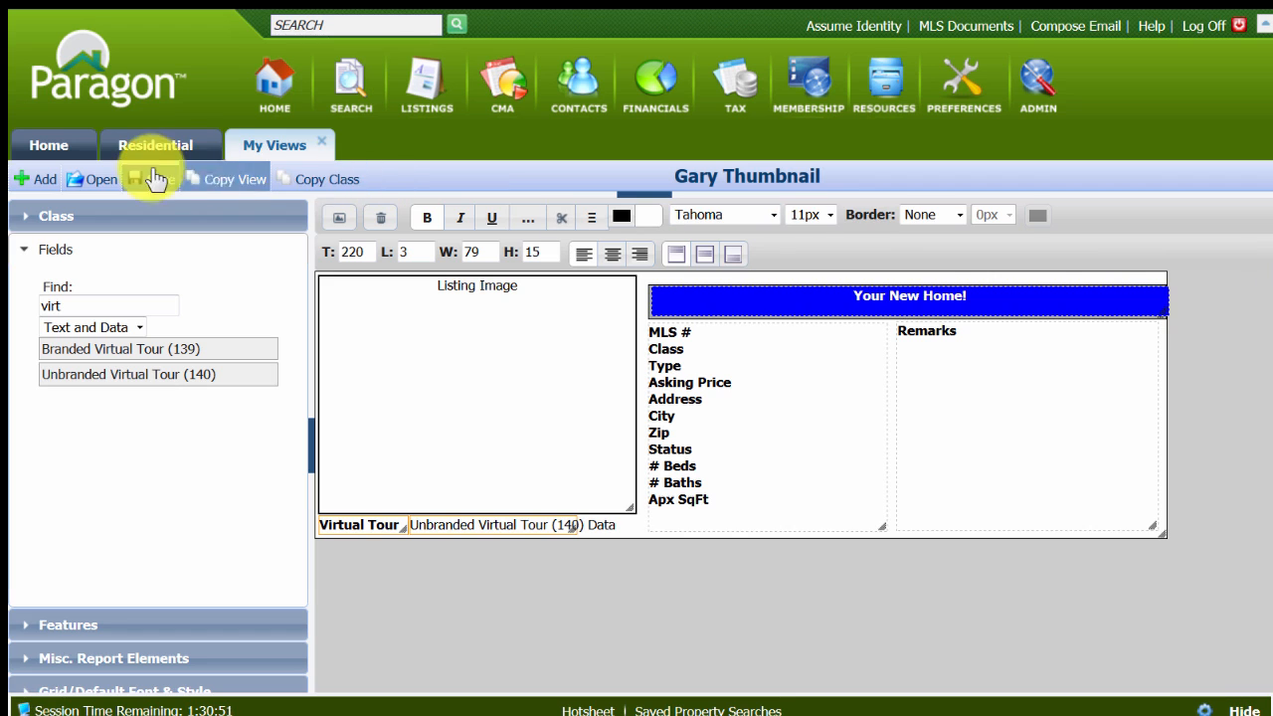
pyautogui.click(154, 184)
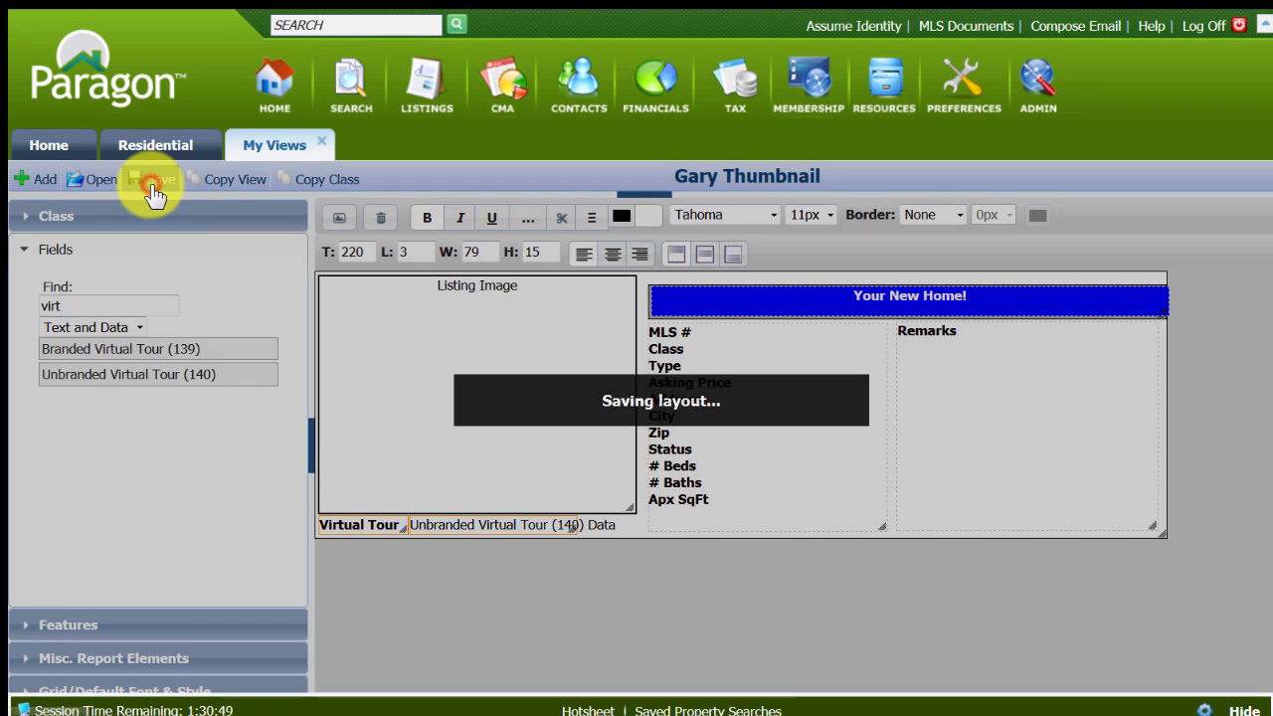
pyautogui.click(1120, 221)
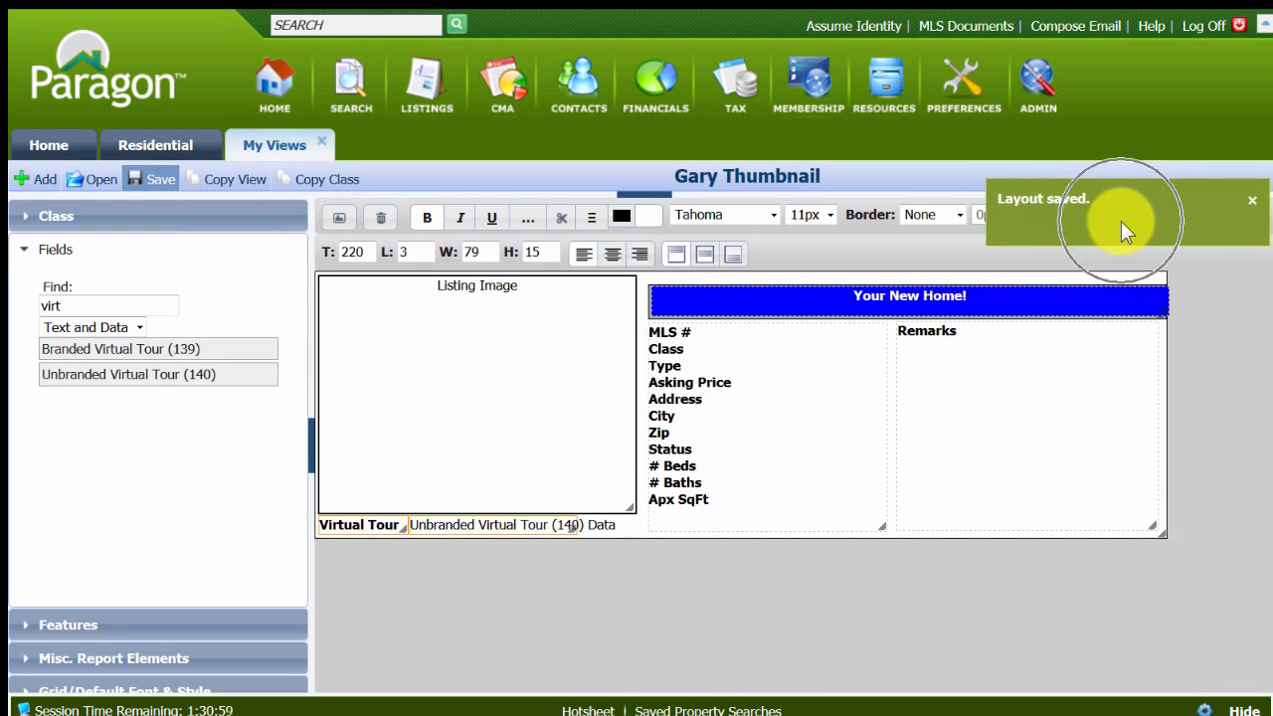
# Preview the view with listing MLS # 98595026 to check the virtual tour link, and return to the layout editor.
pyautogui.click(344, 219)
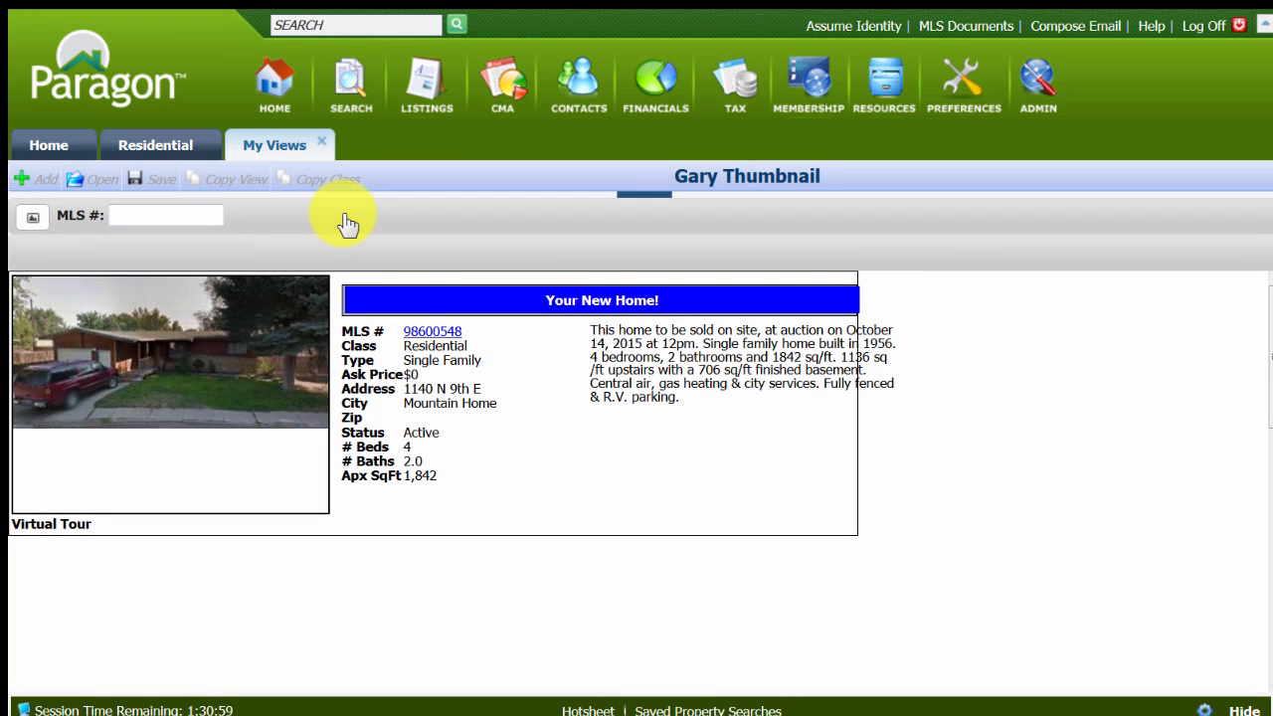
pyautogui.click(139, 217)
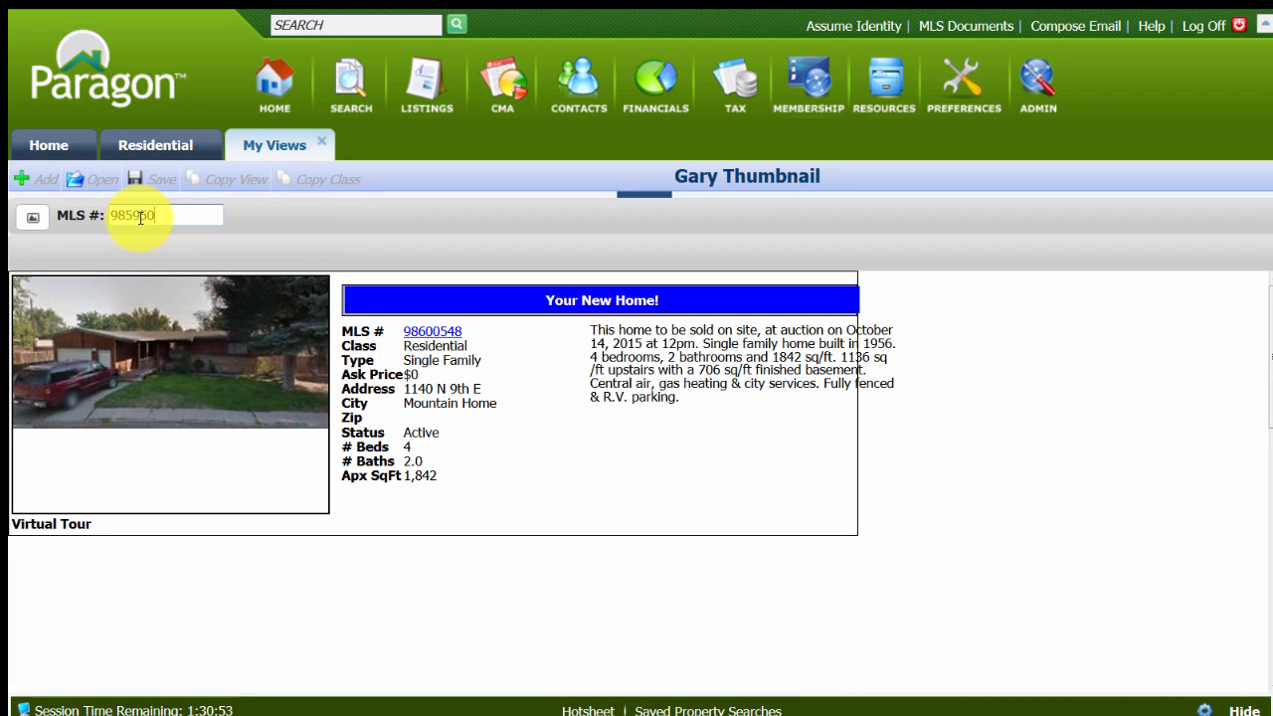
pyautogui.press('Return')
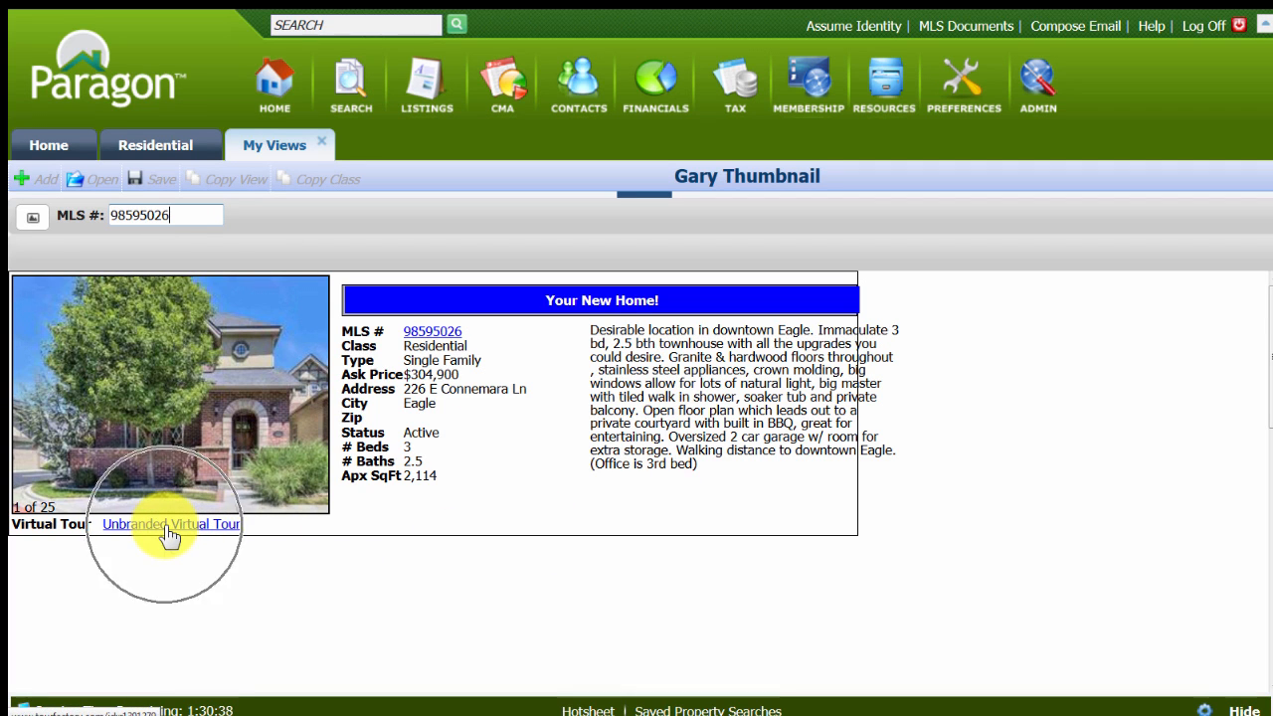
pyautogui.click(32, 218)
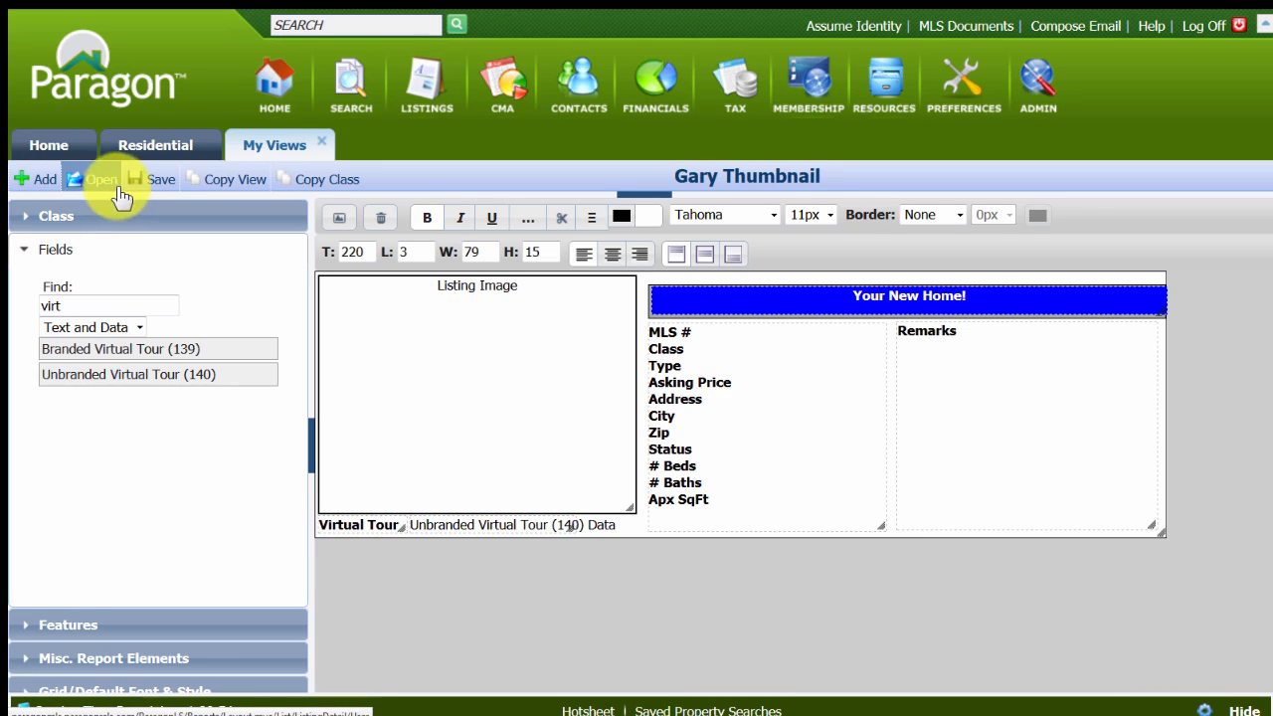
# Start a new custom view that is activated, can be emailed and is available for default, with 3 listings across and 3 vertical.
pyautogui.click(40, 179)
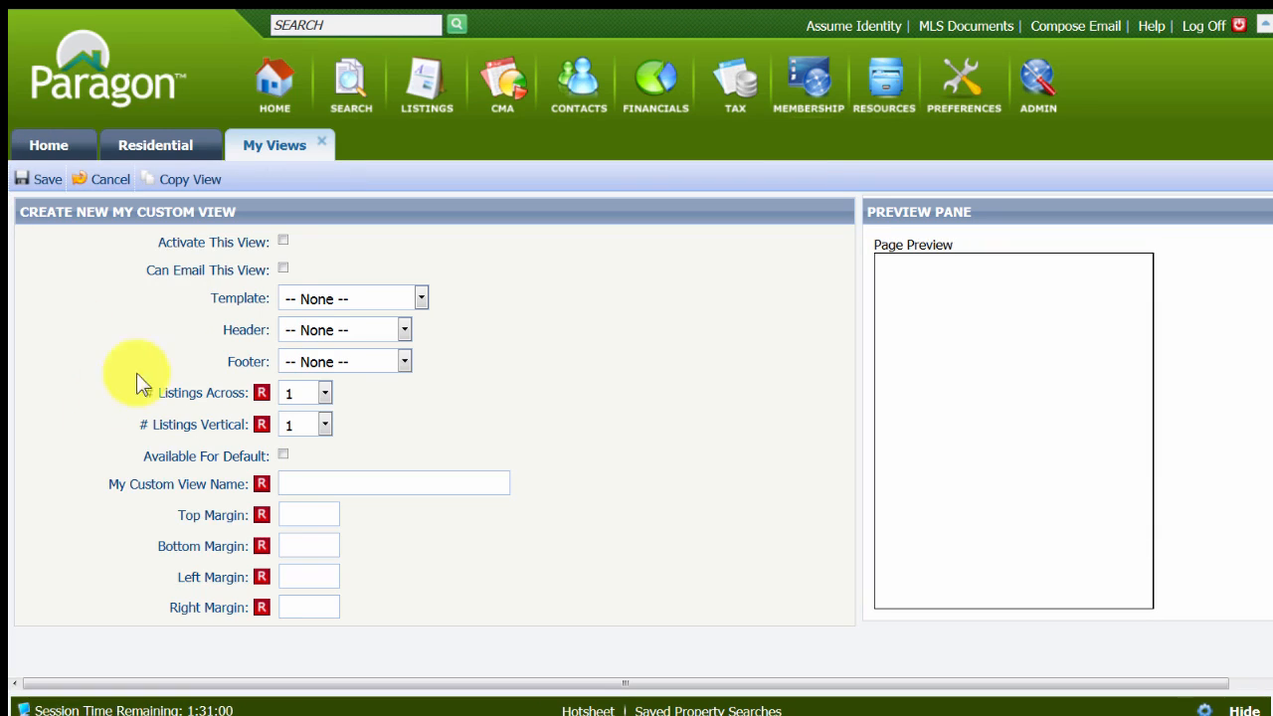
pyautogui.click(283, 242)
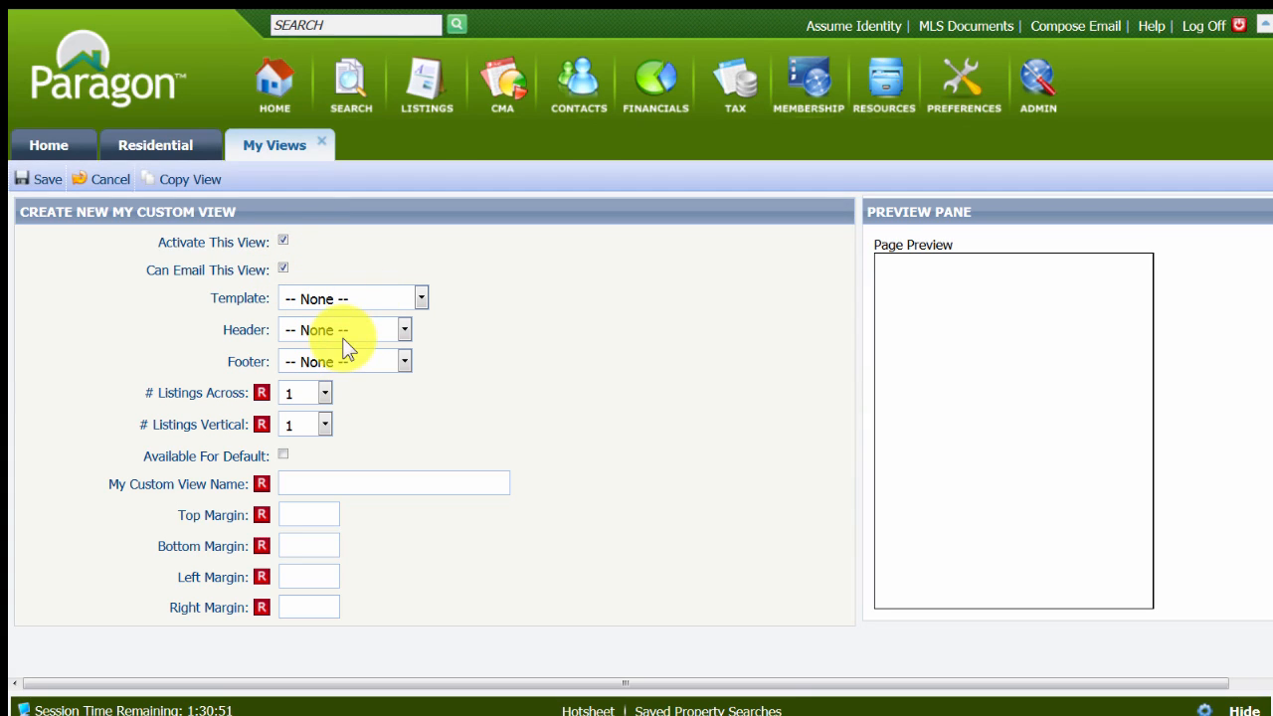
pyautogui.click(324, 394)
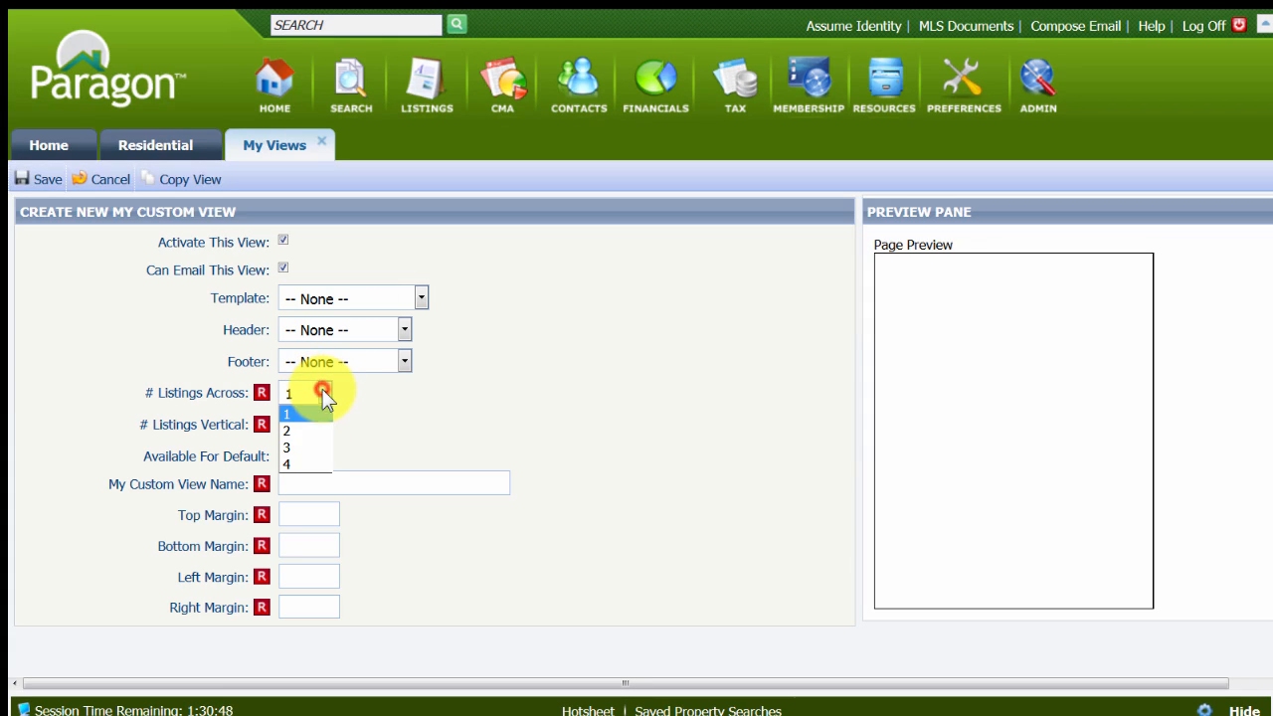
pyautogui.click(310, 450)
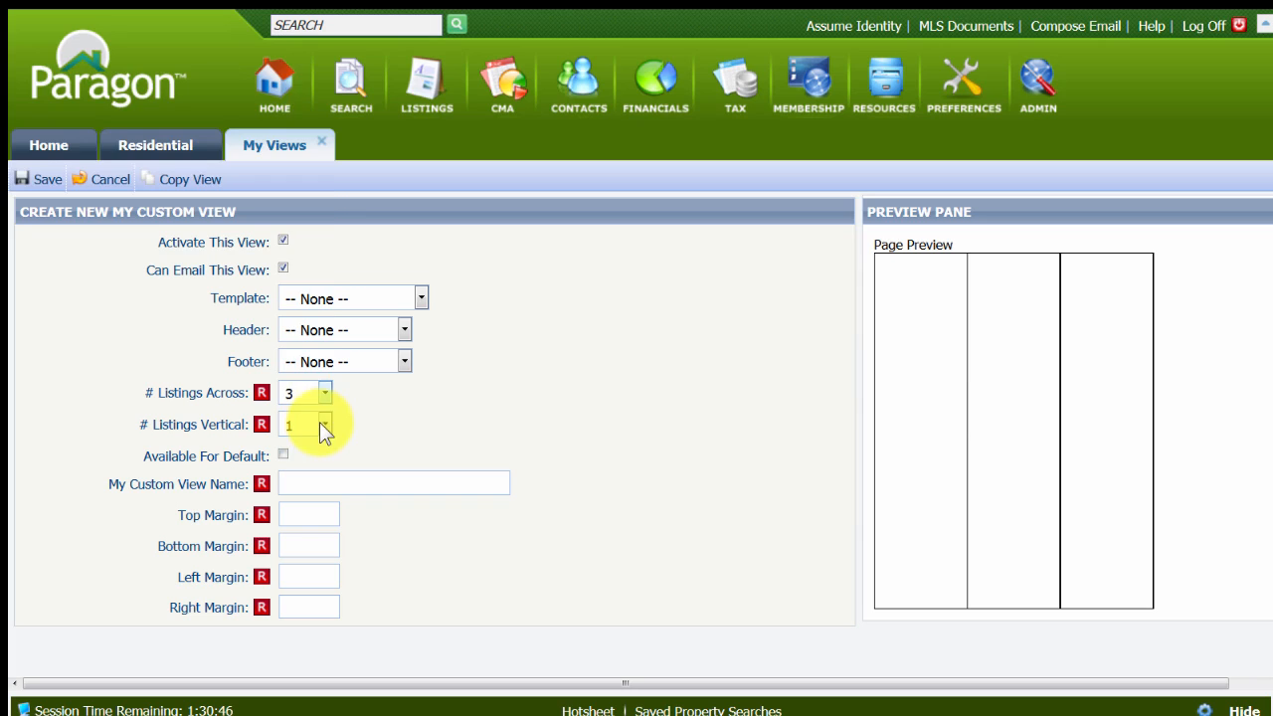
pyautogui.click(319, 423)
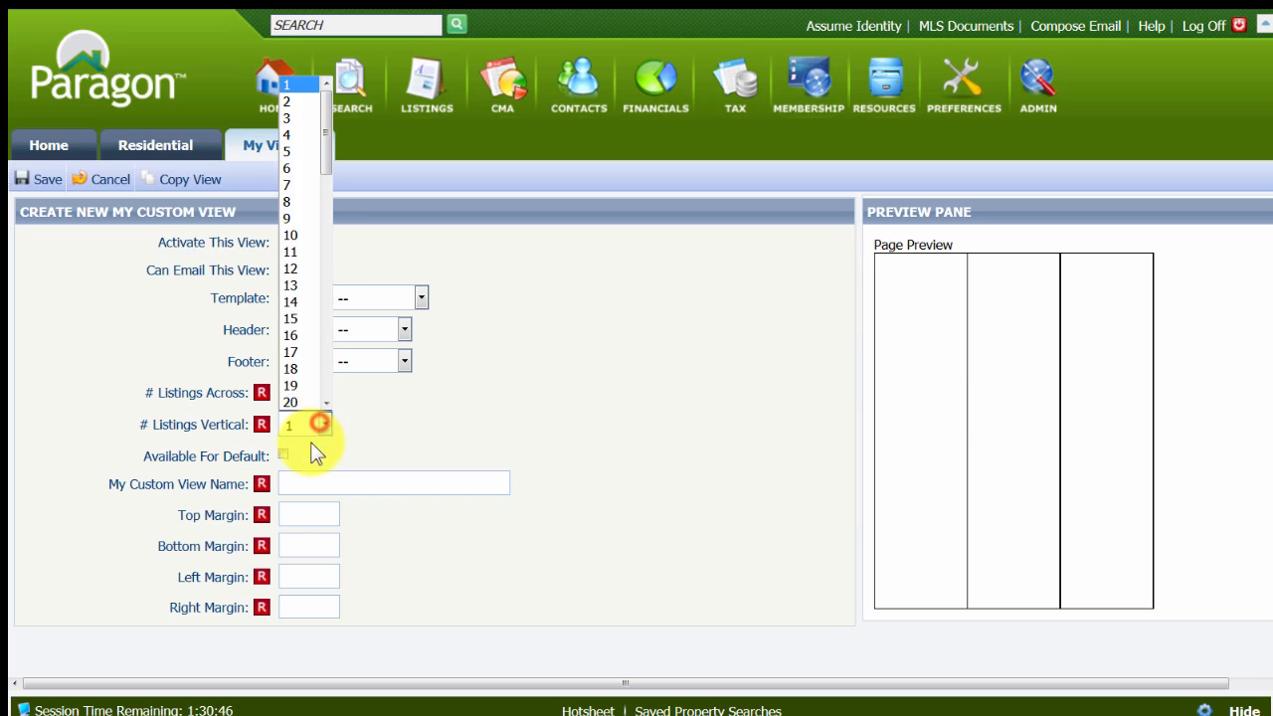
pyautogui.click(294, 119)
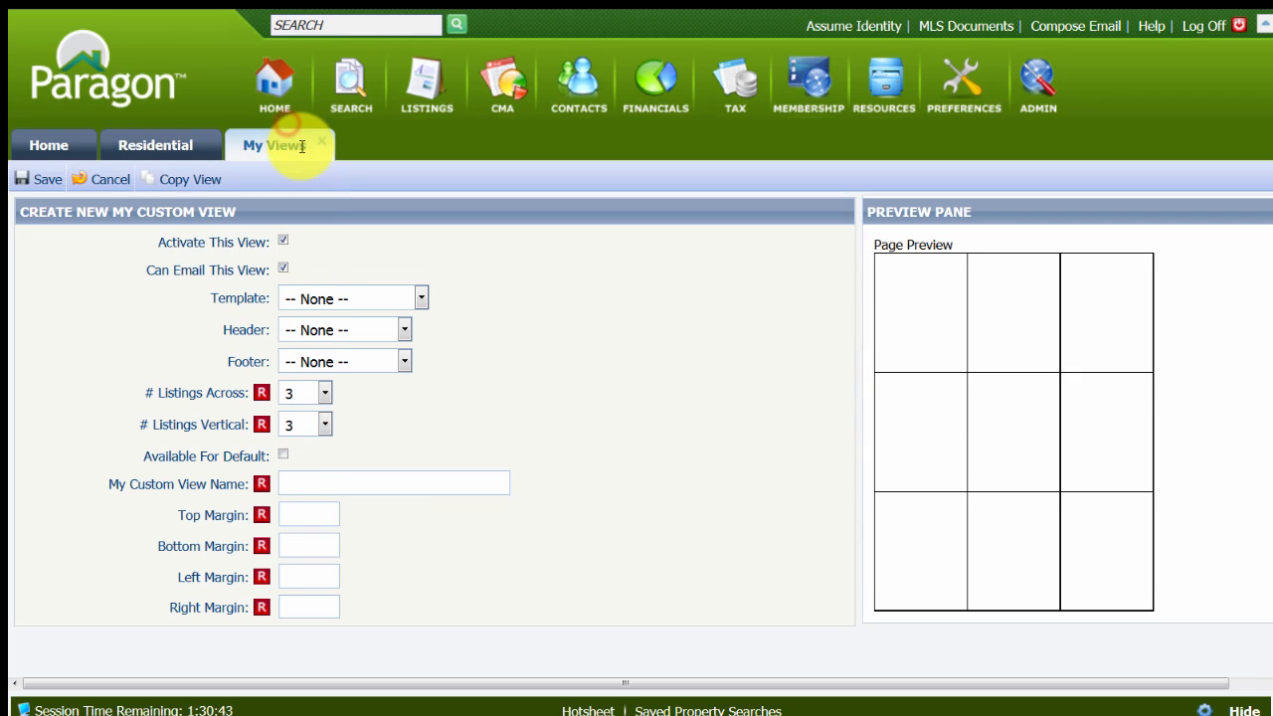
pyautogui.click(284, 456)
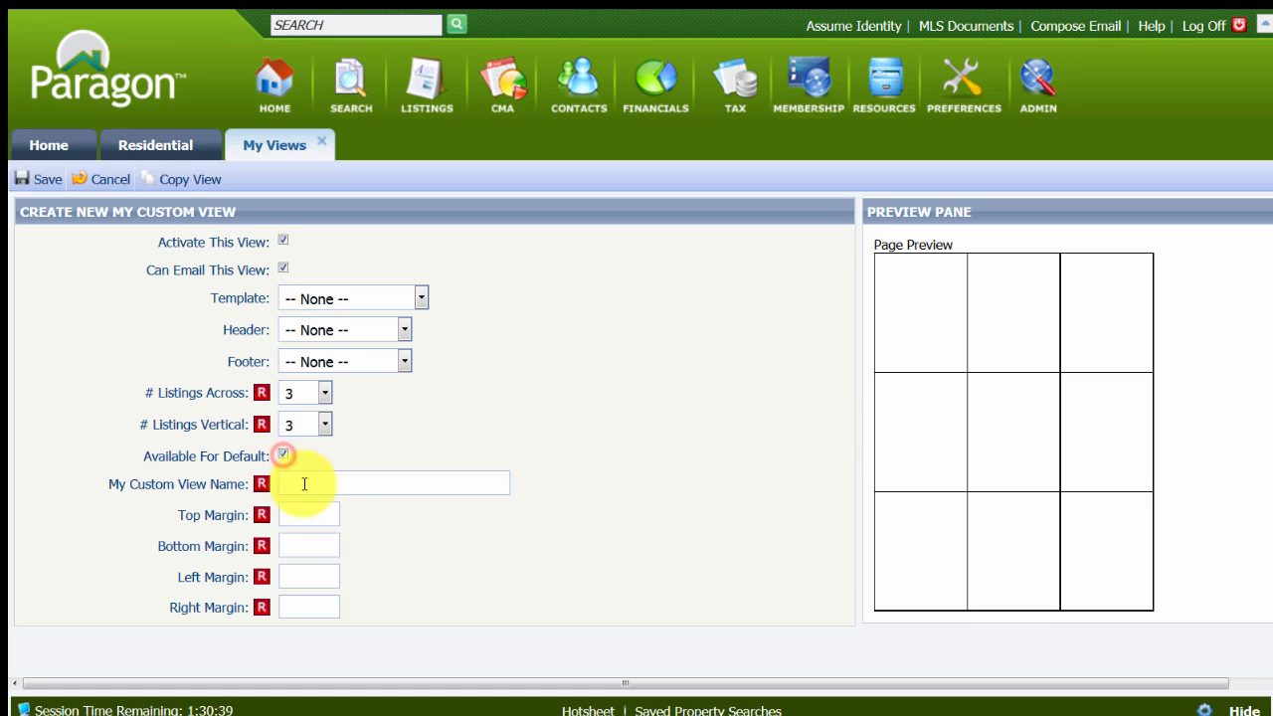
# Name the view with the owner's first name plus "9 per Page", set top, left and right margins to .25 and bottom to .5, and save it.
pyautogui.click(304, 483)
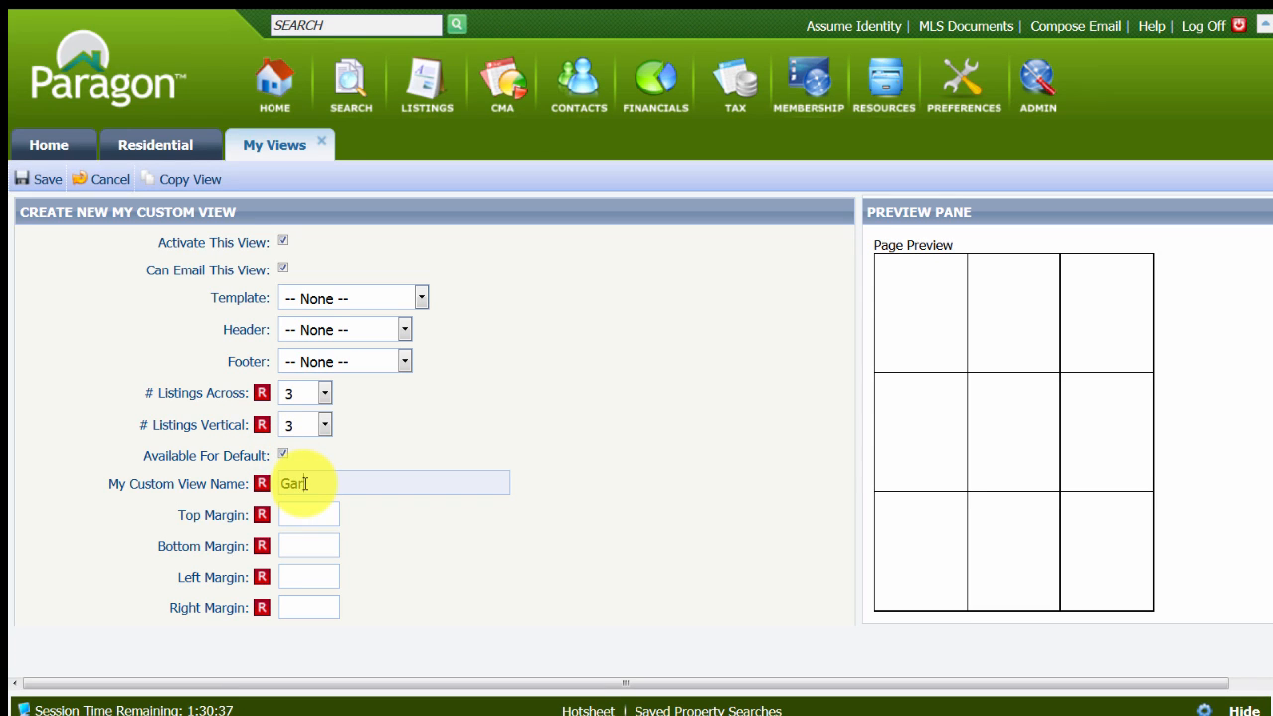
pyautogui.write('Gary 9 er(Res. to la')
pyautogui.click(286, 516)
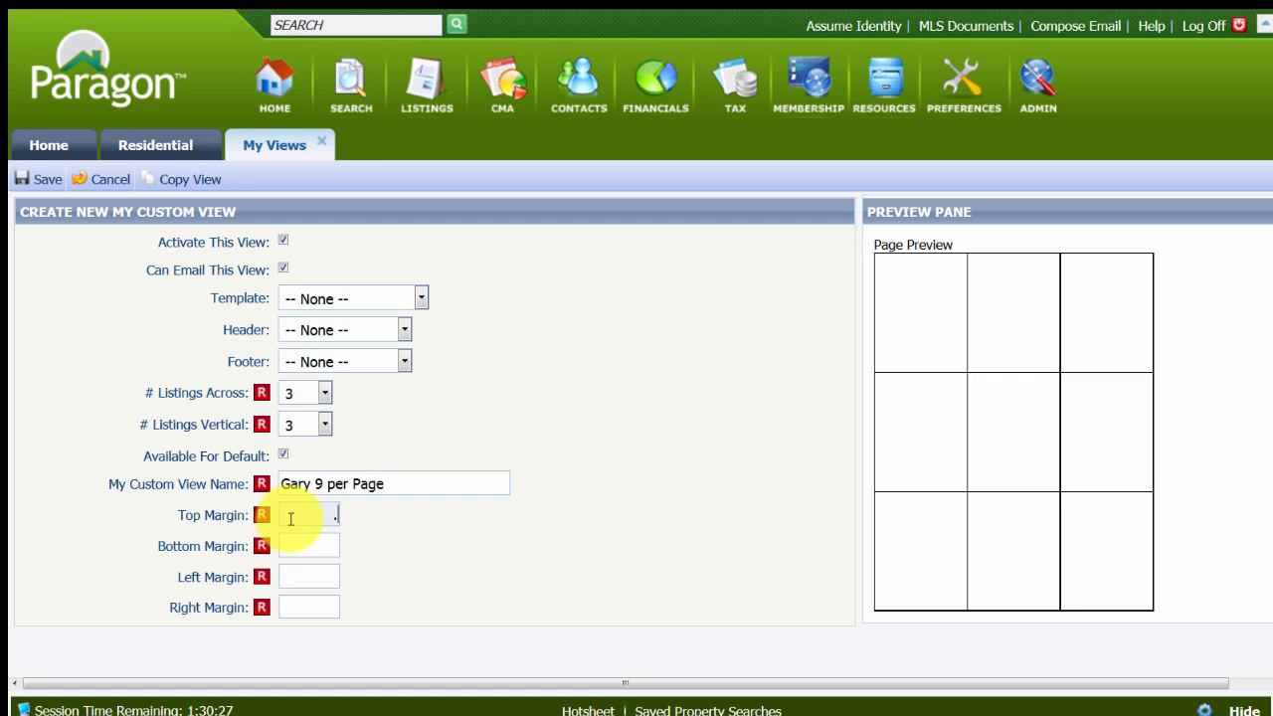
pyautogui.press('Tab')
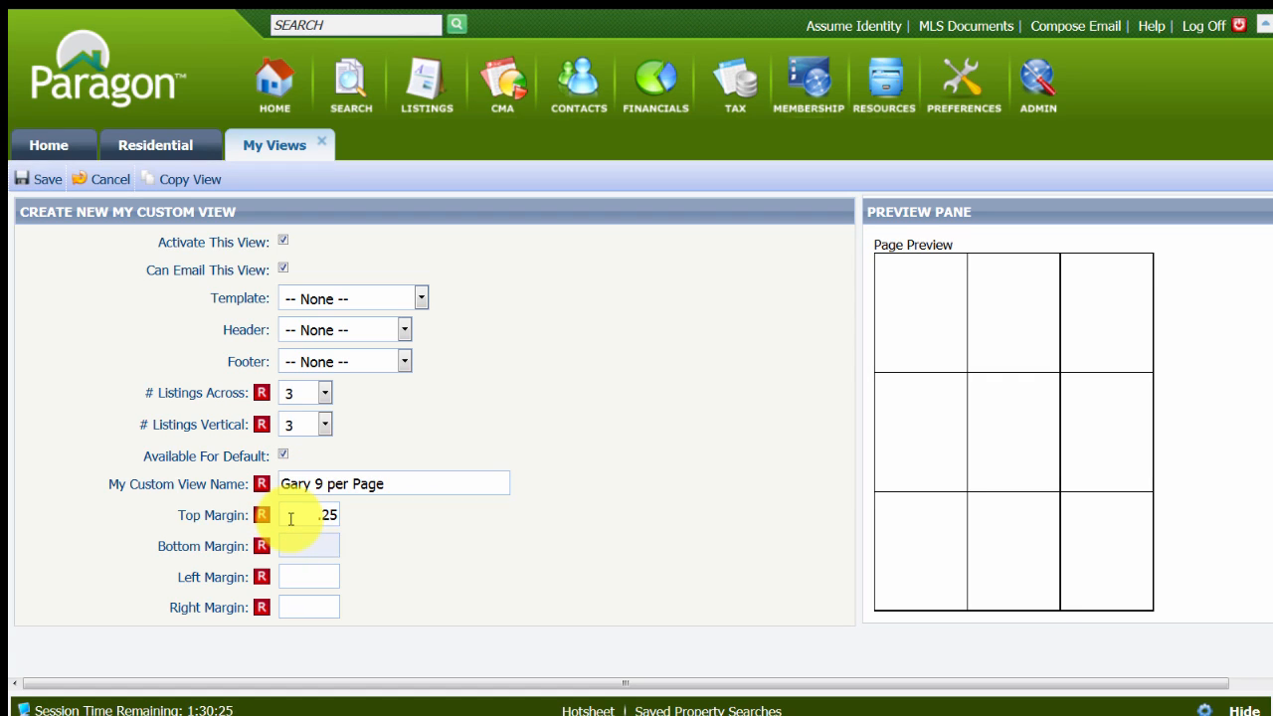
pyautogui.press('Tab')
pyautogui.write('.25')
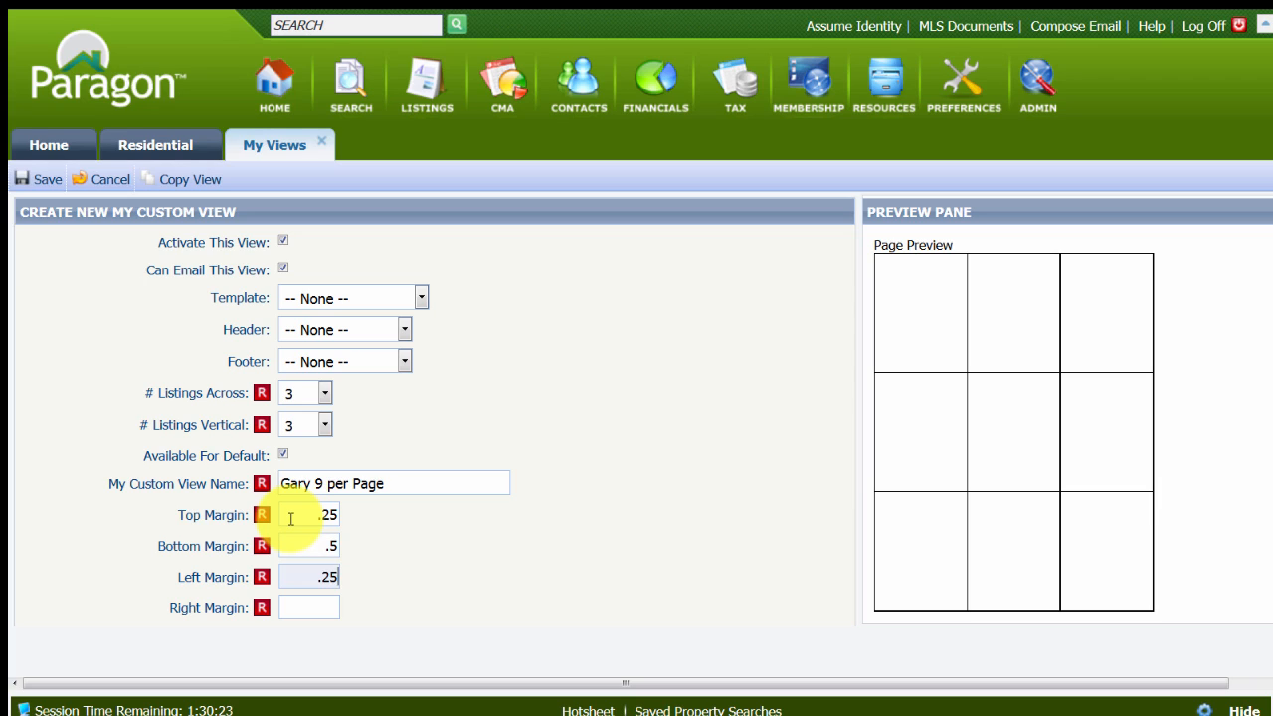
pyautogui.press('Tab')
pyautogui.write('.')
pyautogui.press('Tab')
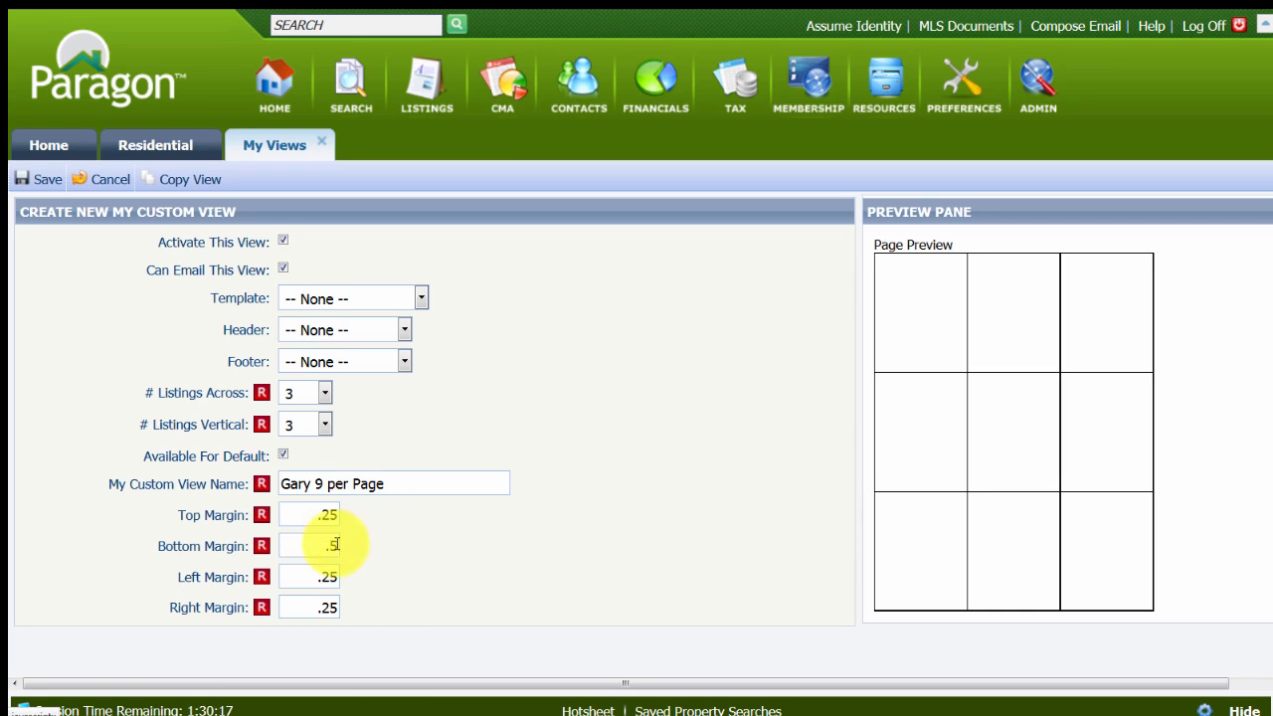
pyautogui.click(41, 181)
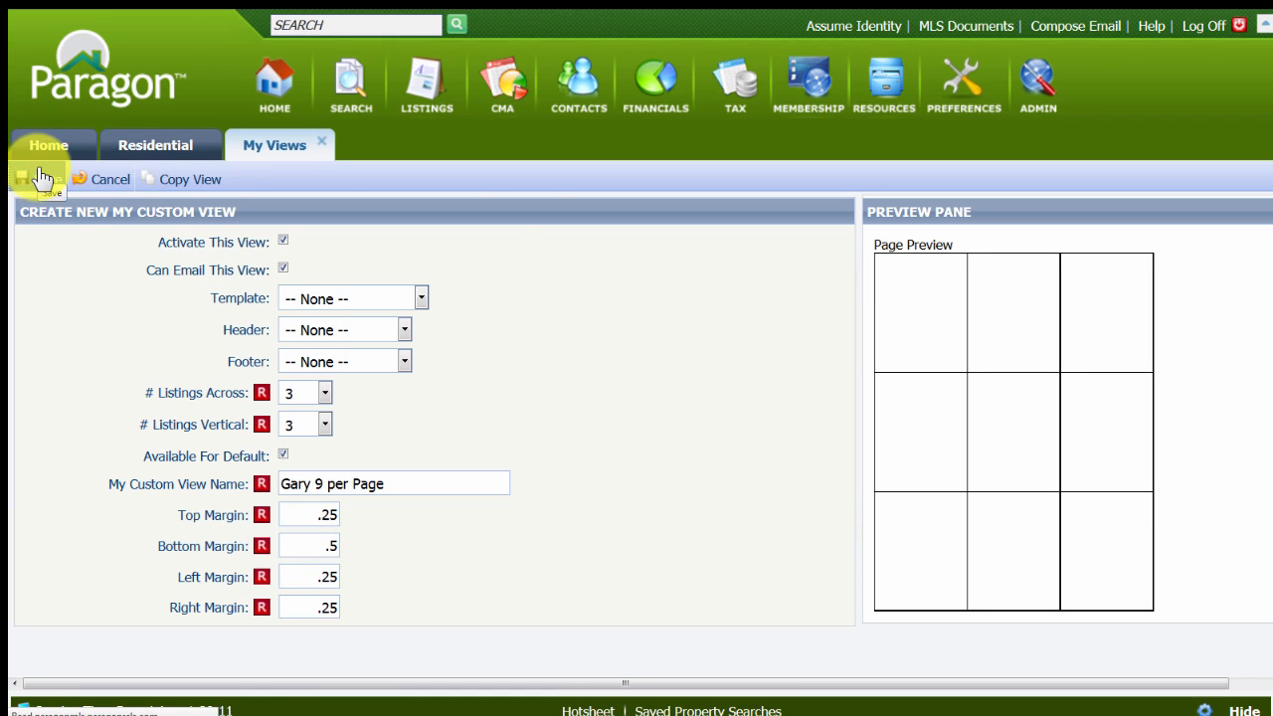
pyautogui.click(116, 235)
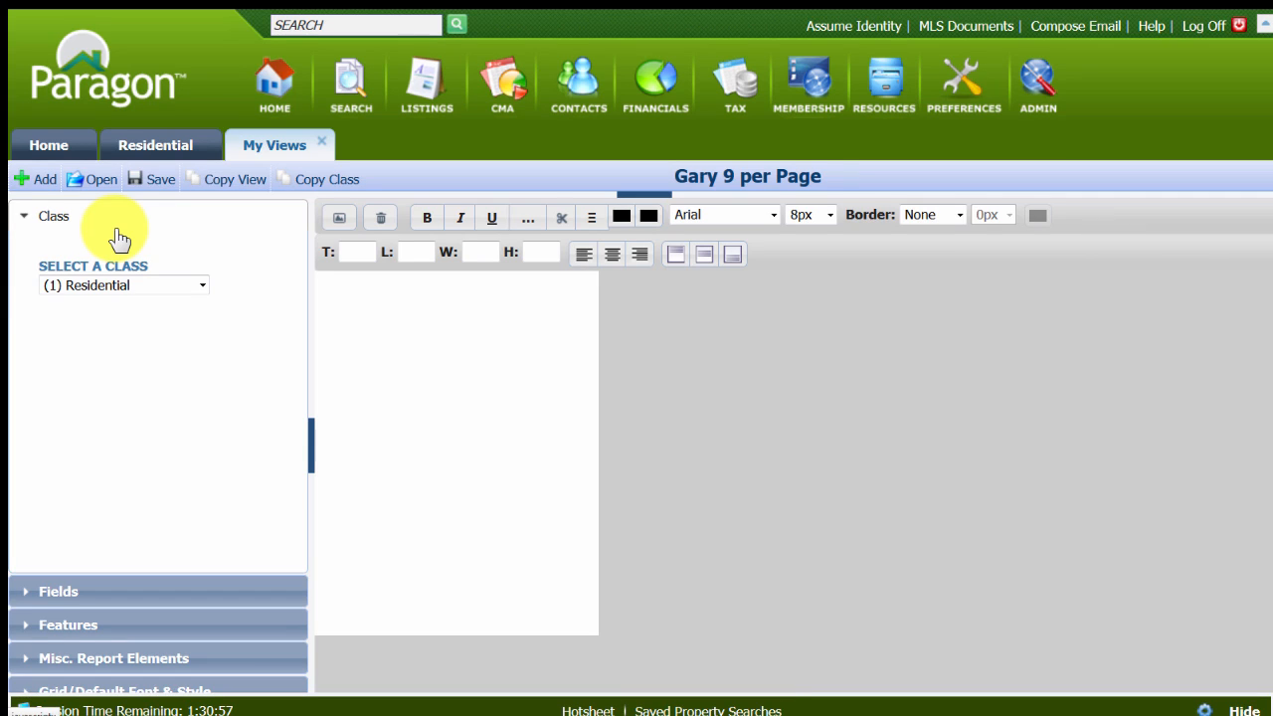
# Place a Listing Image element in the upper-left corner of the blank layout, at about top 5 and left 4, and centre its text.
pyautogui.click(80, 689)
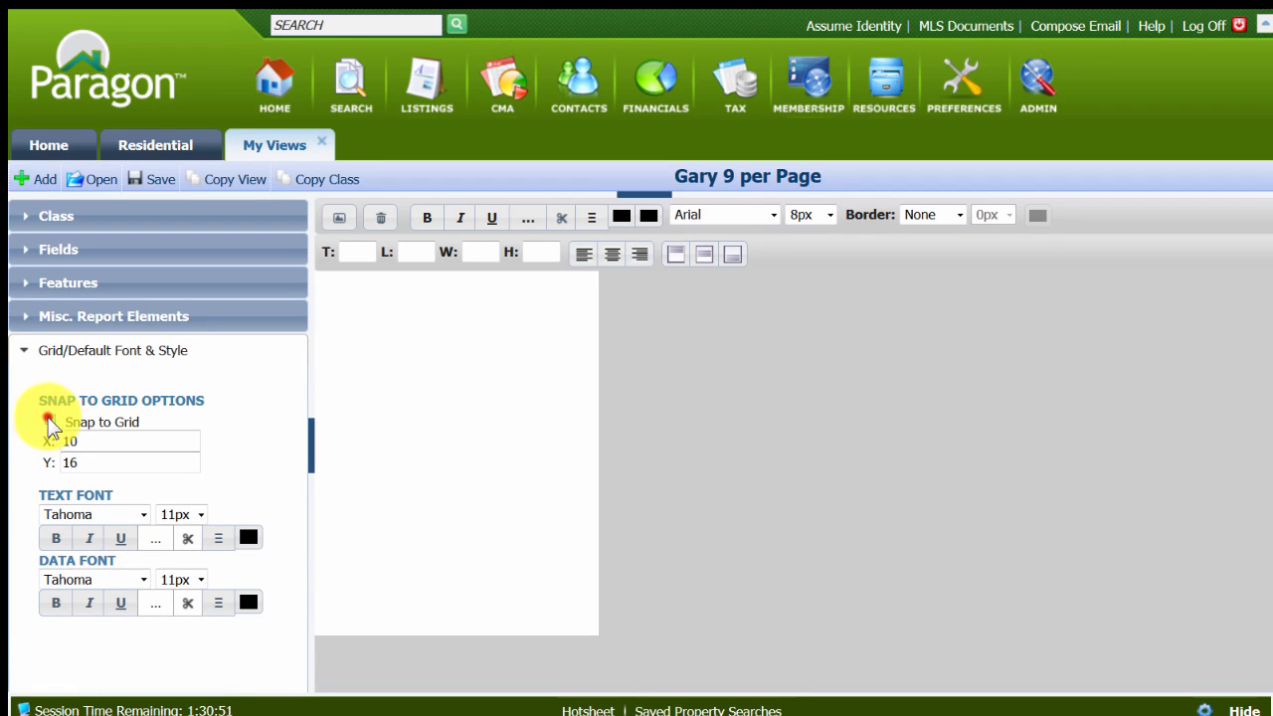
pyautogui.click(28, 316)
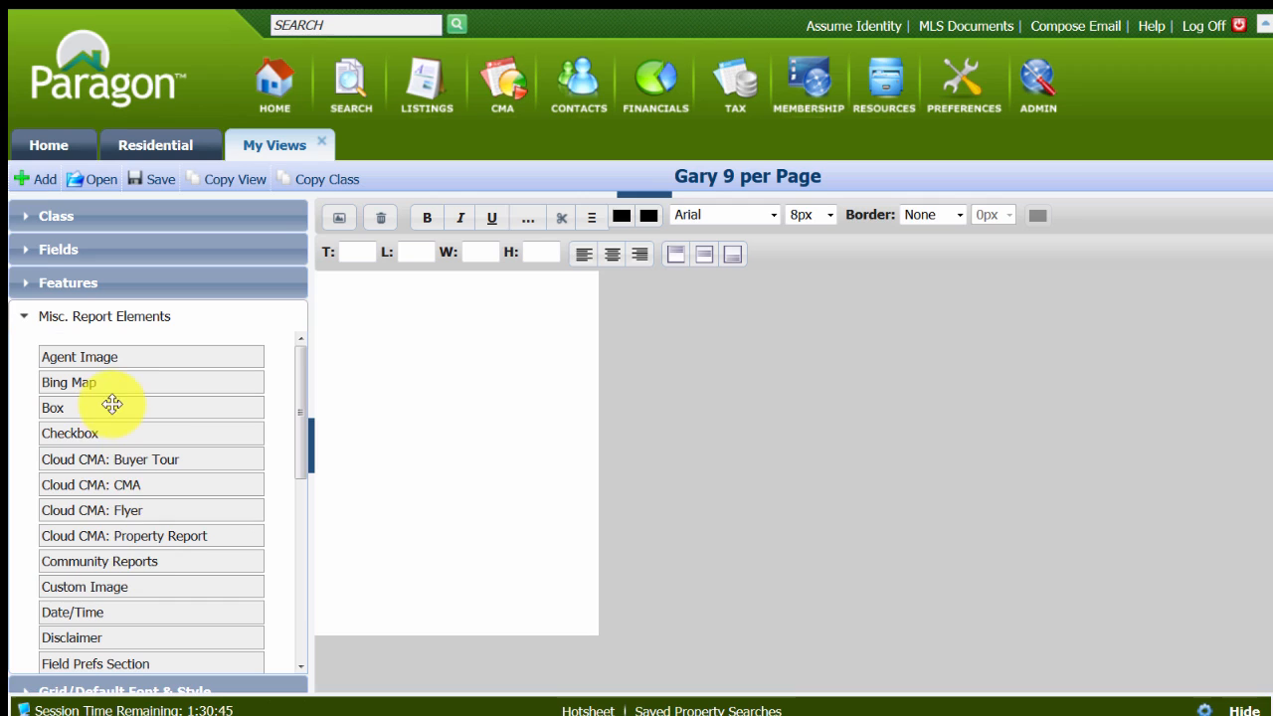
pyautogui.scroll(-3, 166, 651)
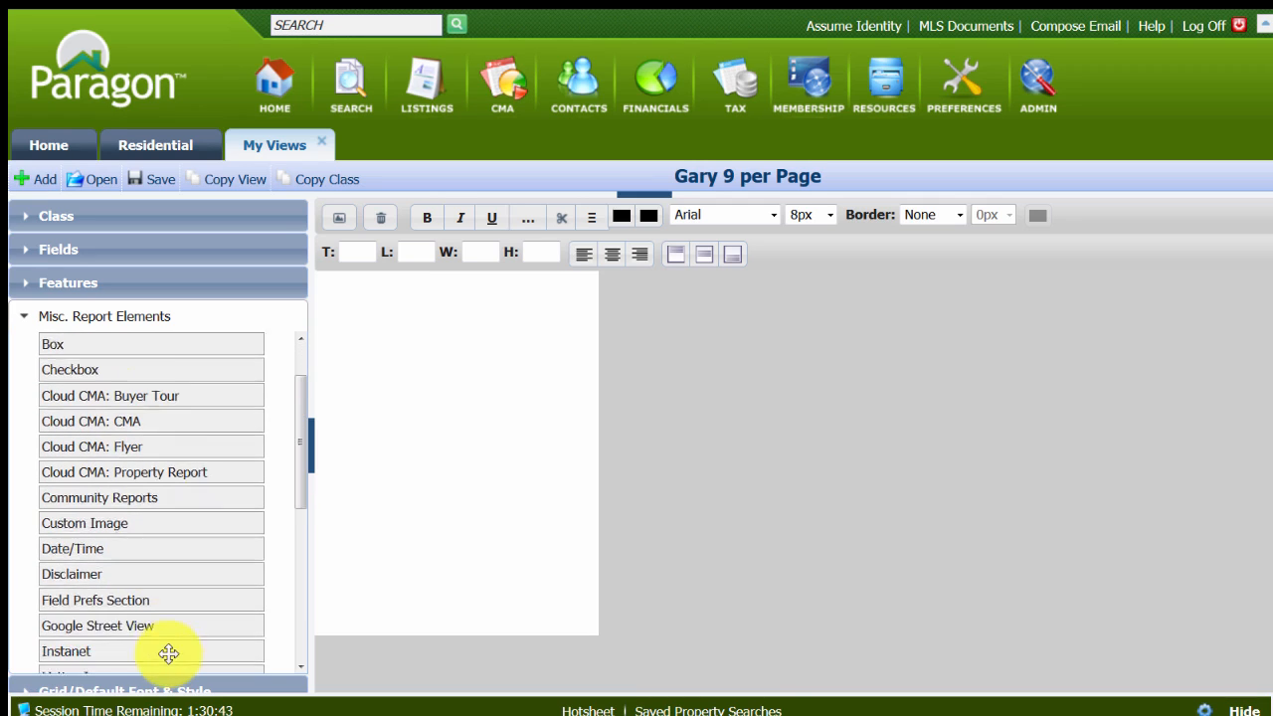
pyautogui.moveTo(128, 657); pyautogui.dragTo(401, 286)
pyautogui.click(407, 315)
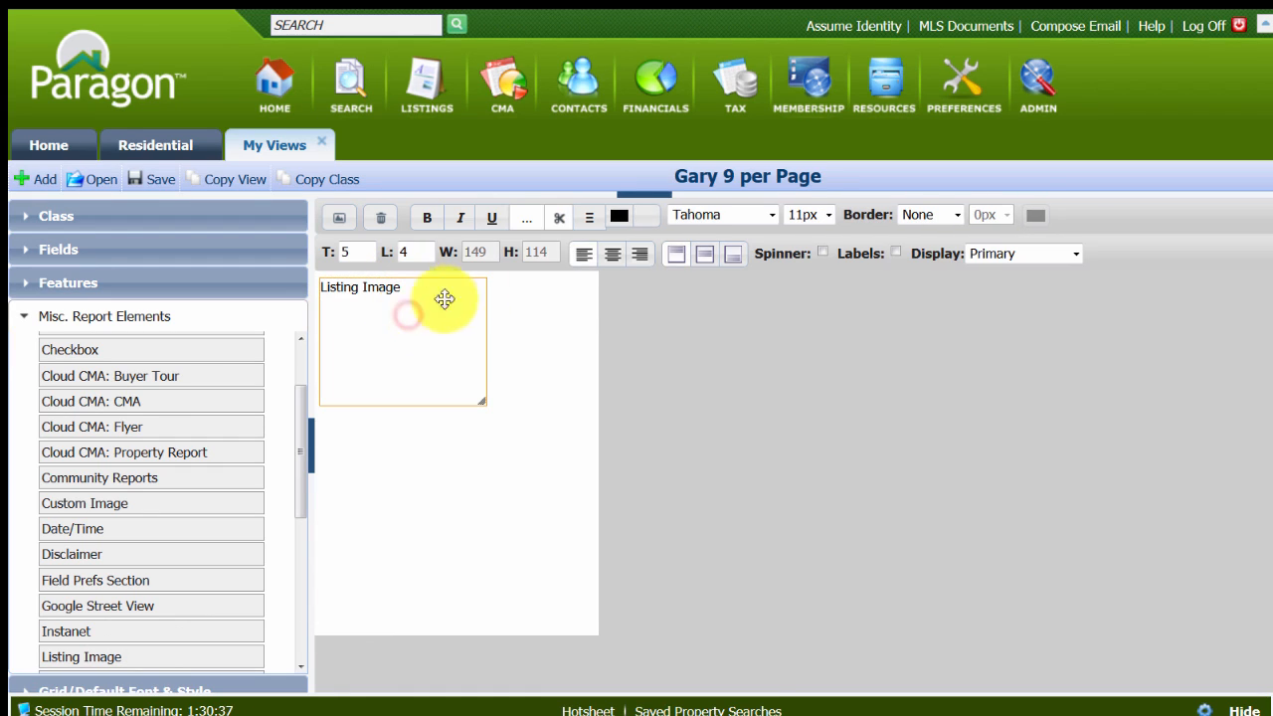
pyautogui.click(611, 253)
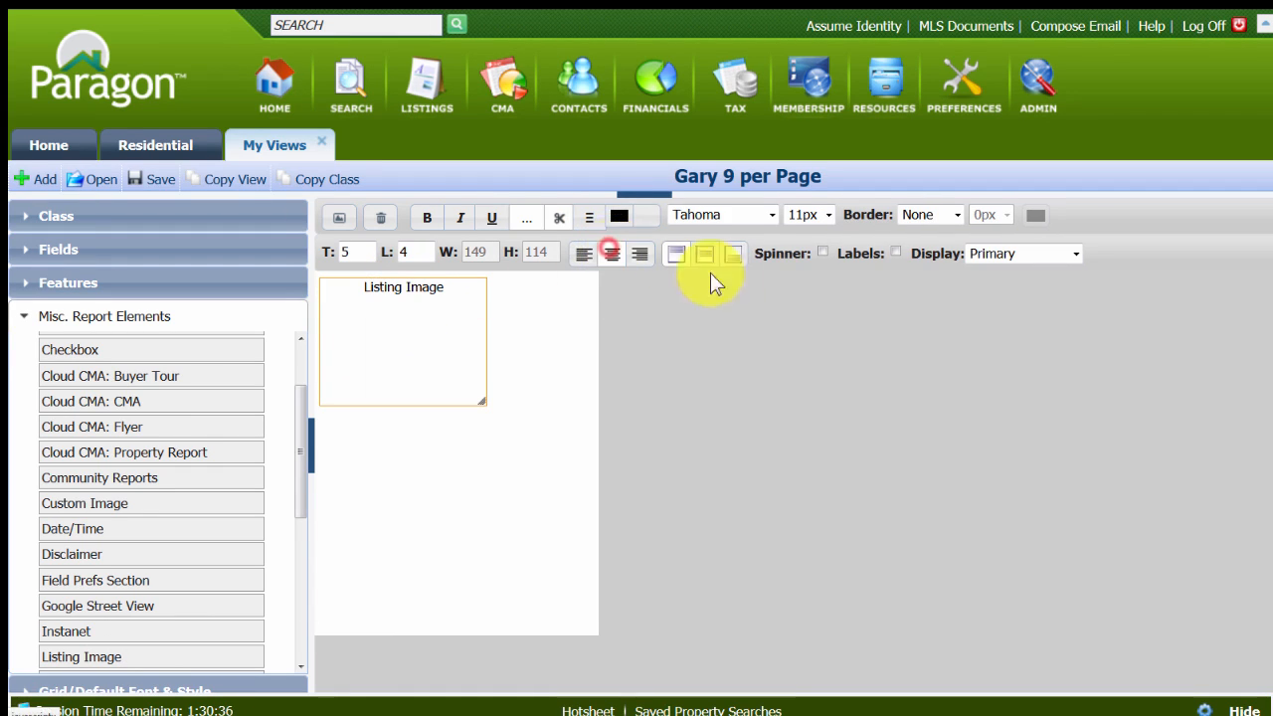
# Turn on the listing image's spinner and labels, enlarge it to about 191 by 143, and shift it to about left 32.
pyautogui.click(820, 251)
pyautogui.click(894, 253)
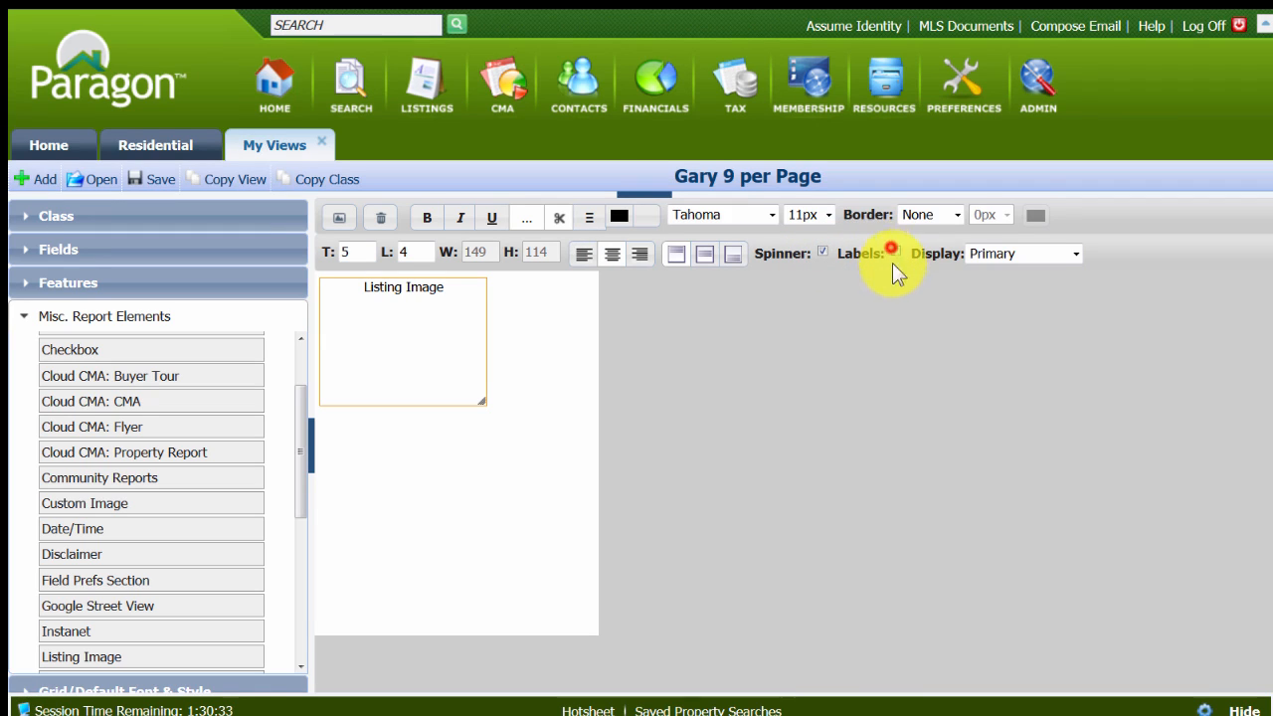
pyautogui.moveTo(488, 404); pyautogui.dragTo(532, 436)
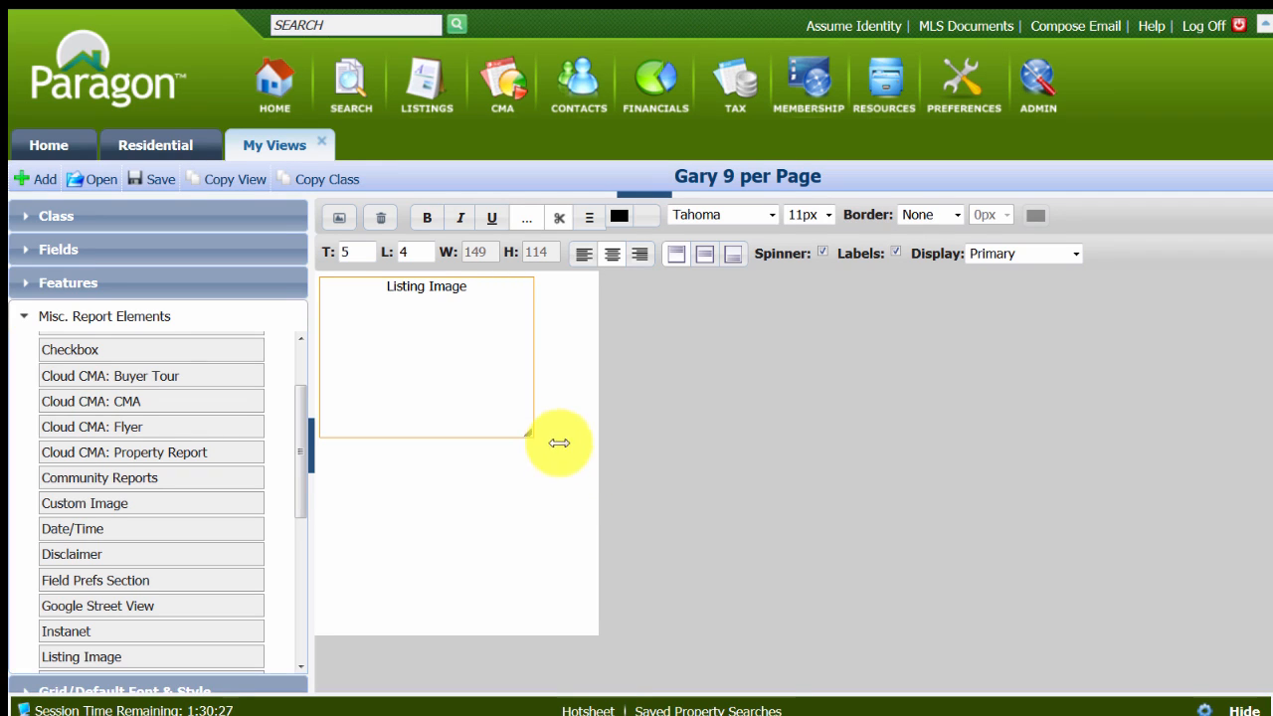
pyautogui.moveTo(415, 335); pyautogui.dragTo(446, 335)
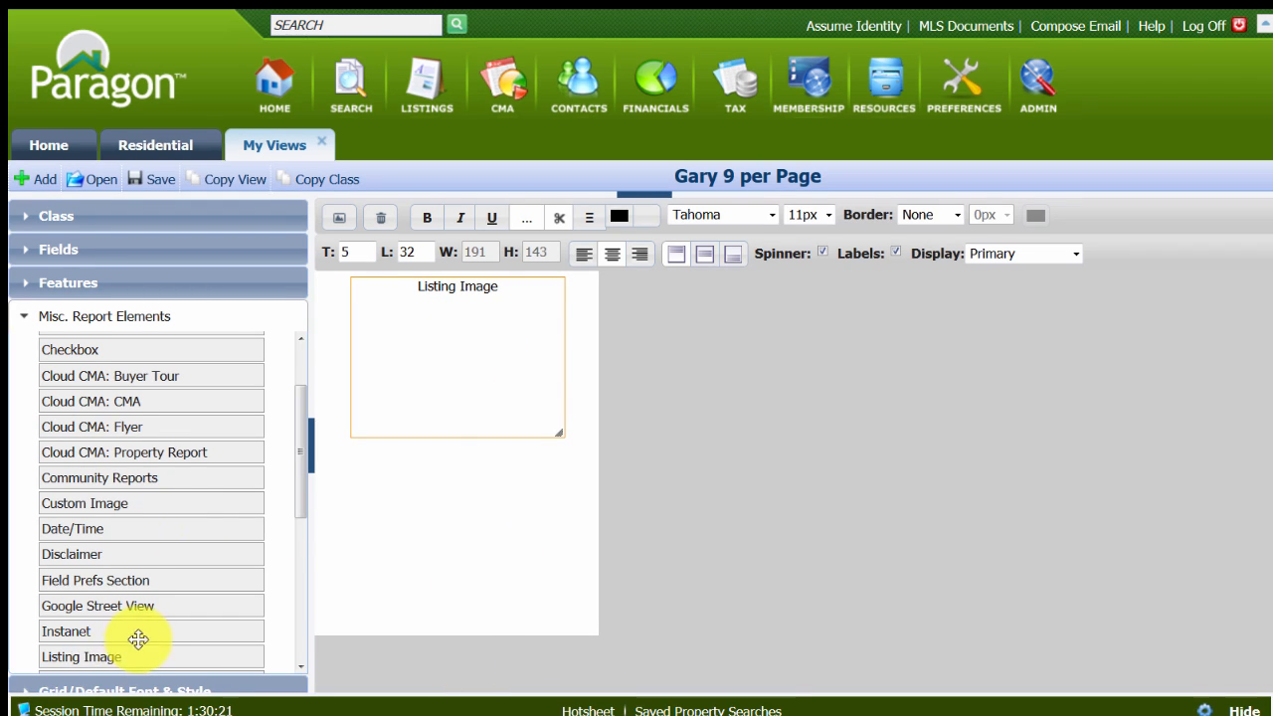
# Place a Field Prefs Section below the listing image, at about top 156 and left 7, and widen it to about 234.
pyautogui.scroll(-2, 157, 609)
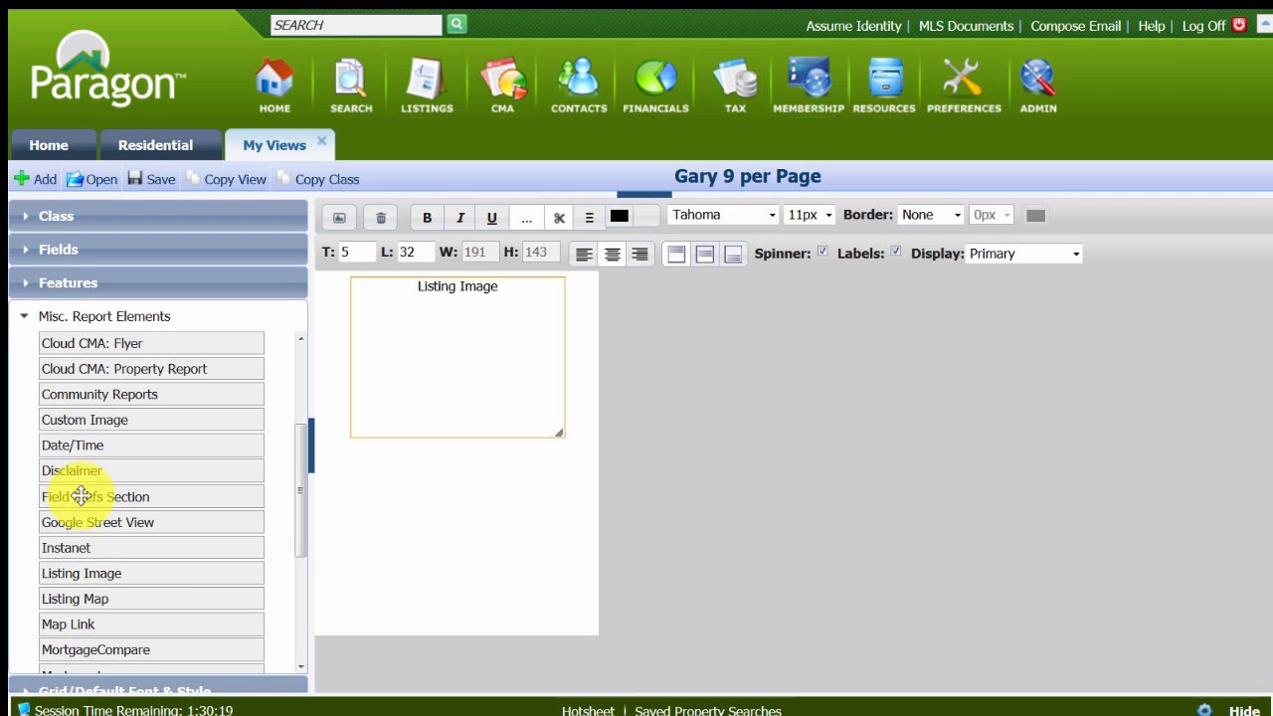
pyautogui.moveTo(82, 496); pyautogui.dragTo(365, 457)
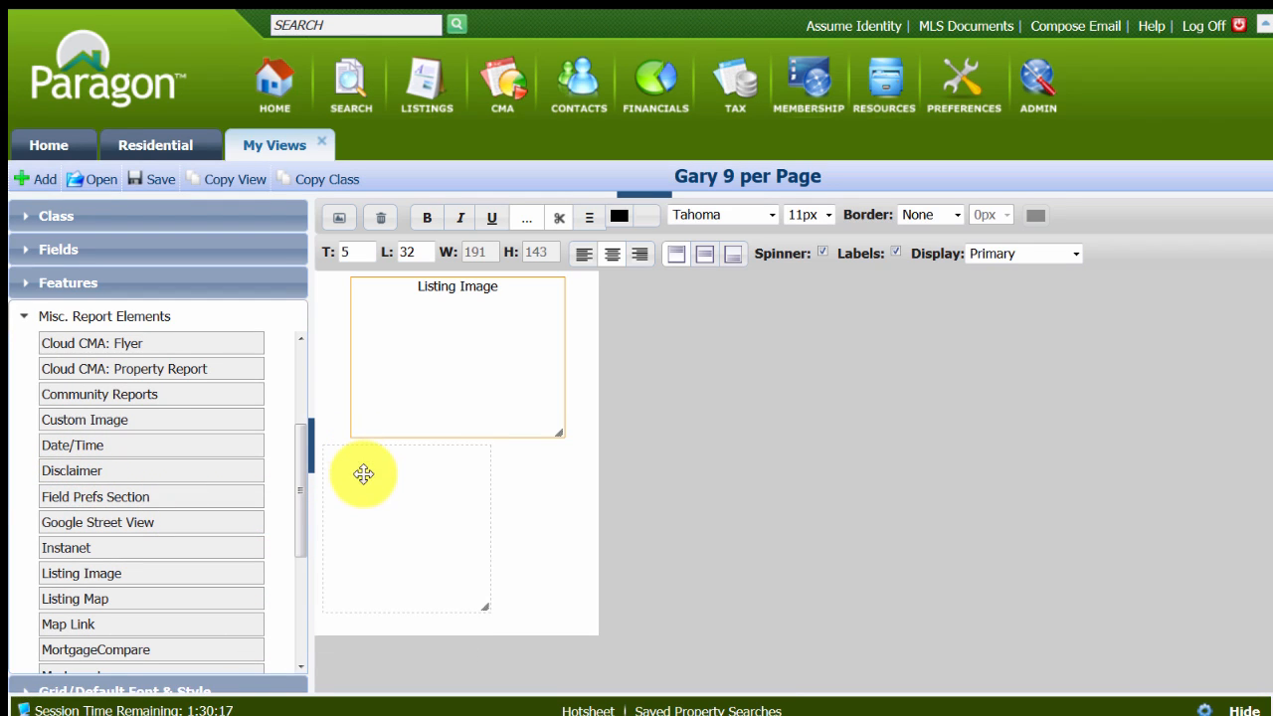
pyautogui.click(490, 520)
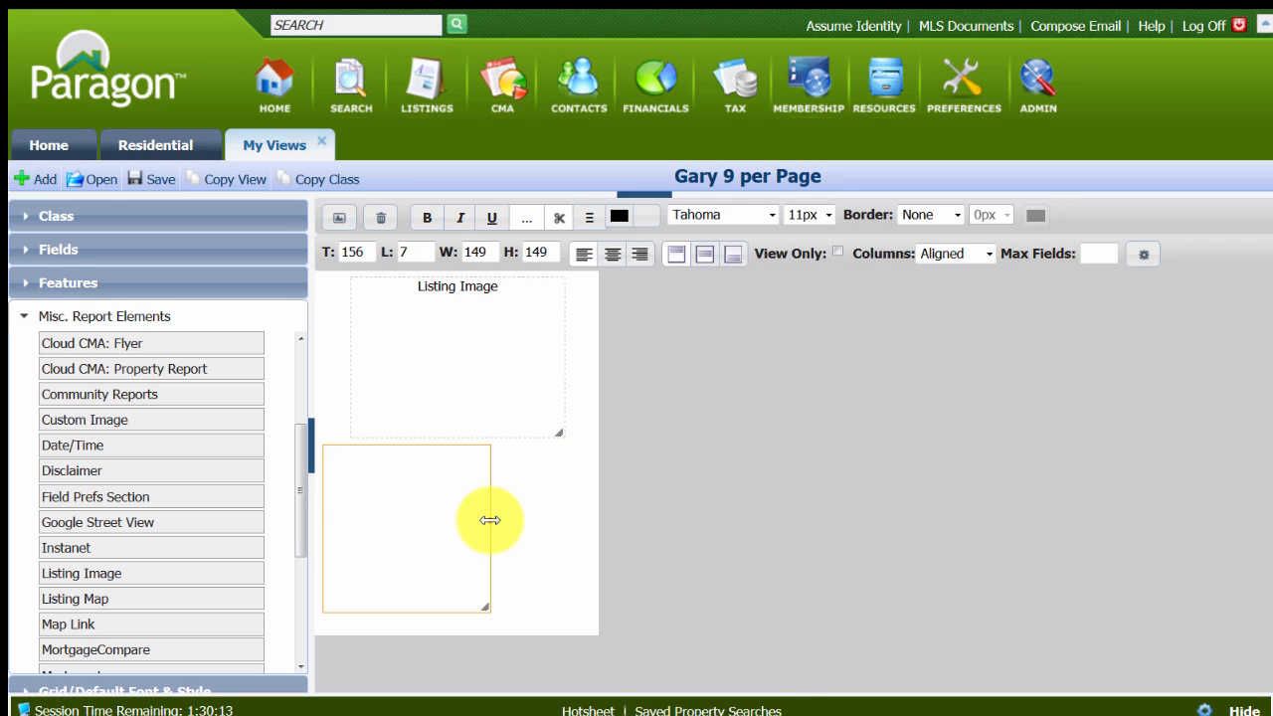
pyautogui.moveTo(491, 520); pyautogui.dragTo(585, 533)
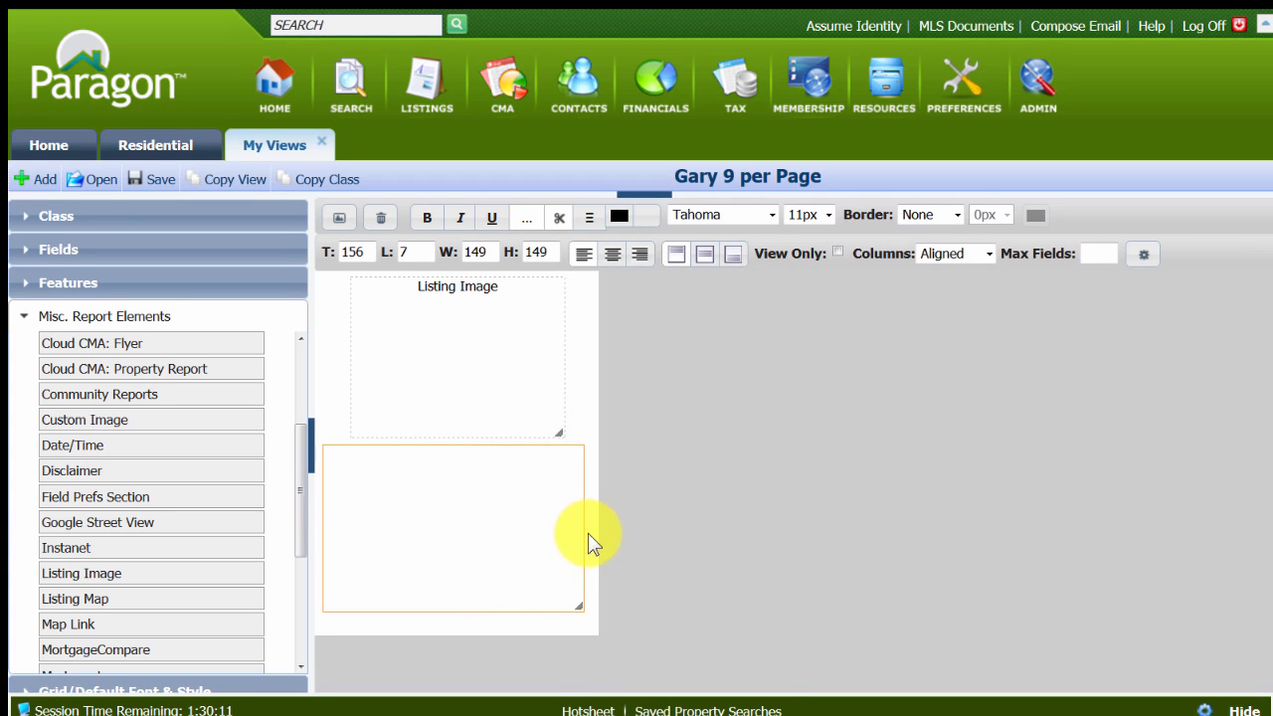
# Open the section's field preferences and add MLS #, Asking Price, Address and Status to the selected fields.
pyautogui.doubleClick(435, 534)
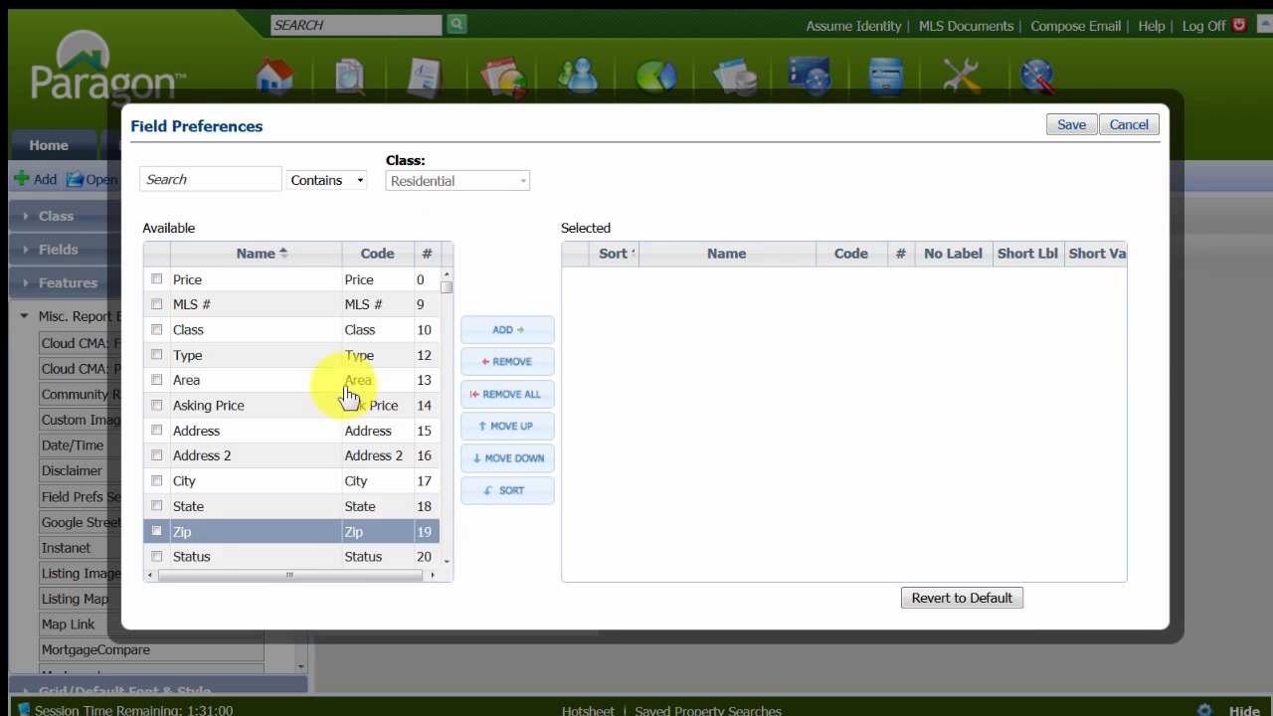
pyautogui.click(156, 305)
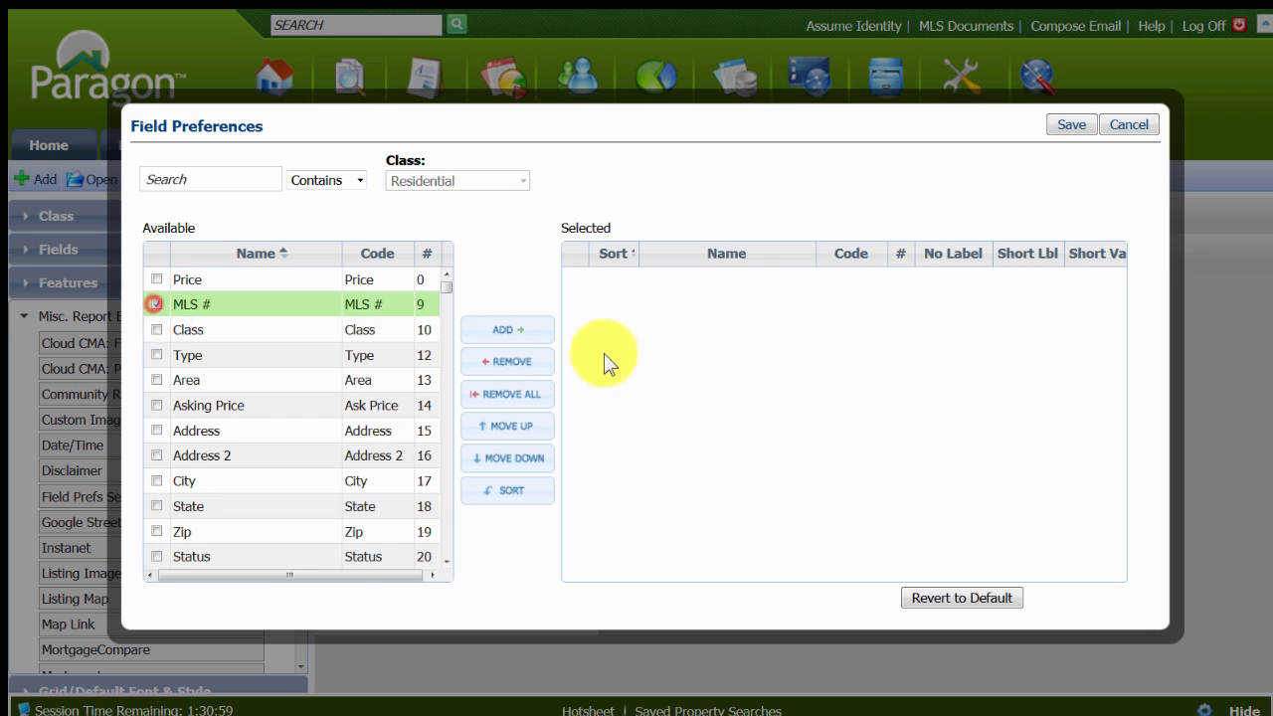
pyautogui.click(507, 330)
pyautogui.click(156, 380)
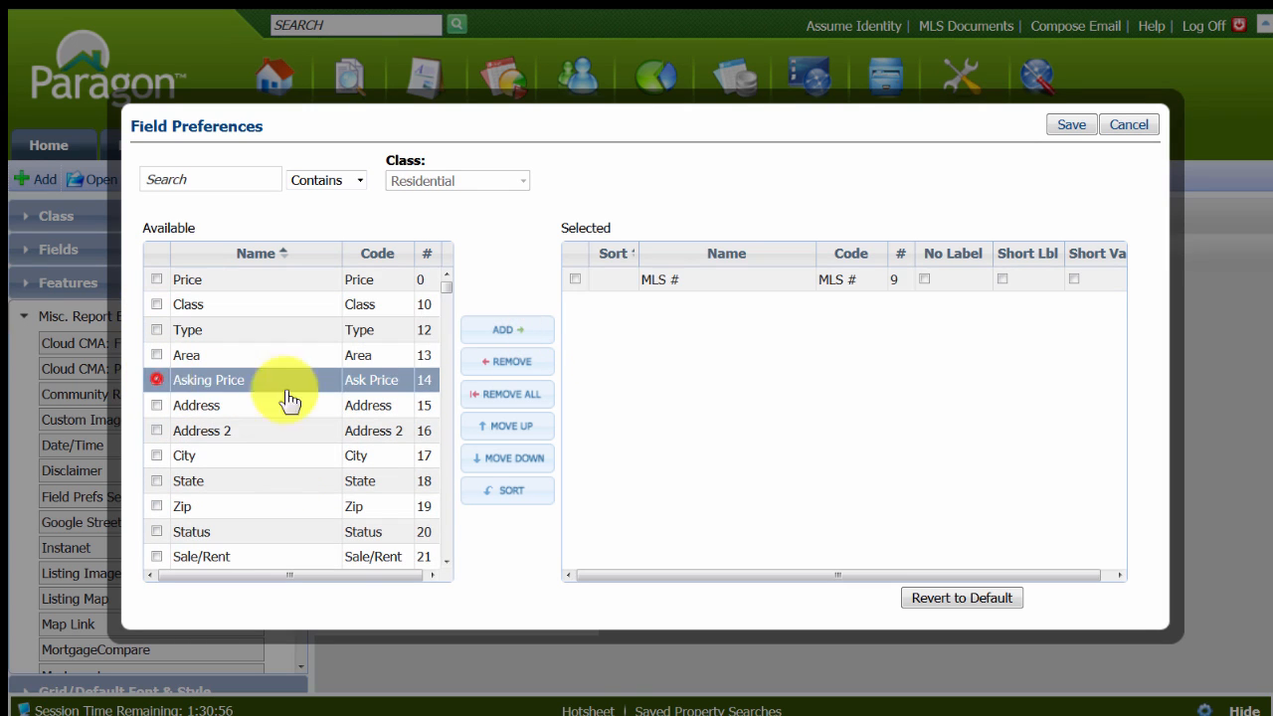
pyautogui.click(523, 331)
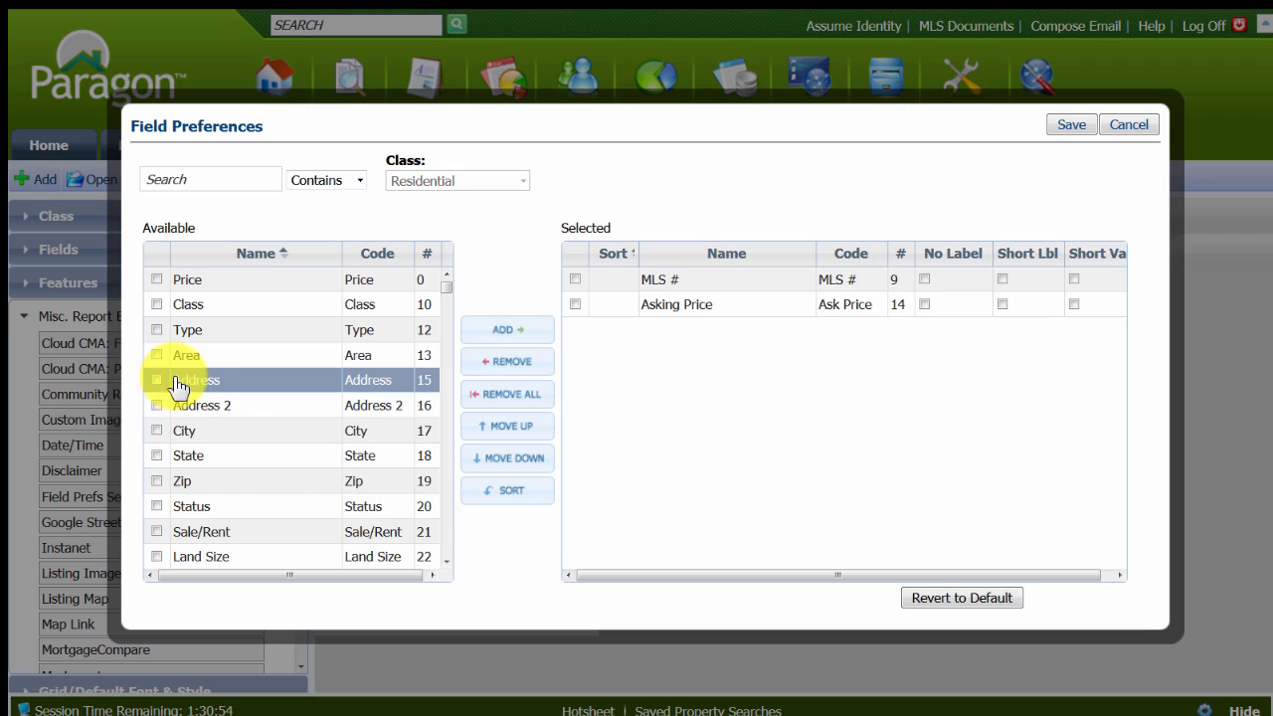
pyautogui.click(155, 380)
pyautogui.click(508, 332)
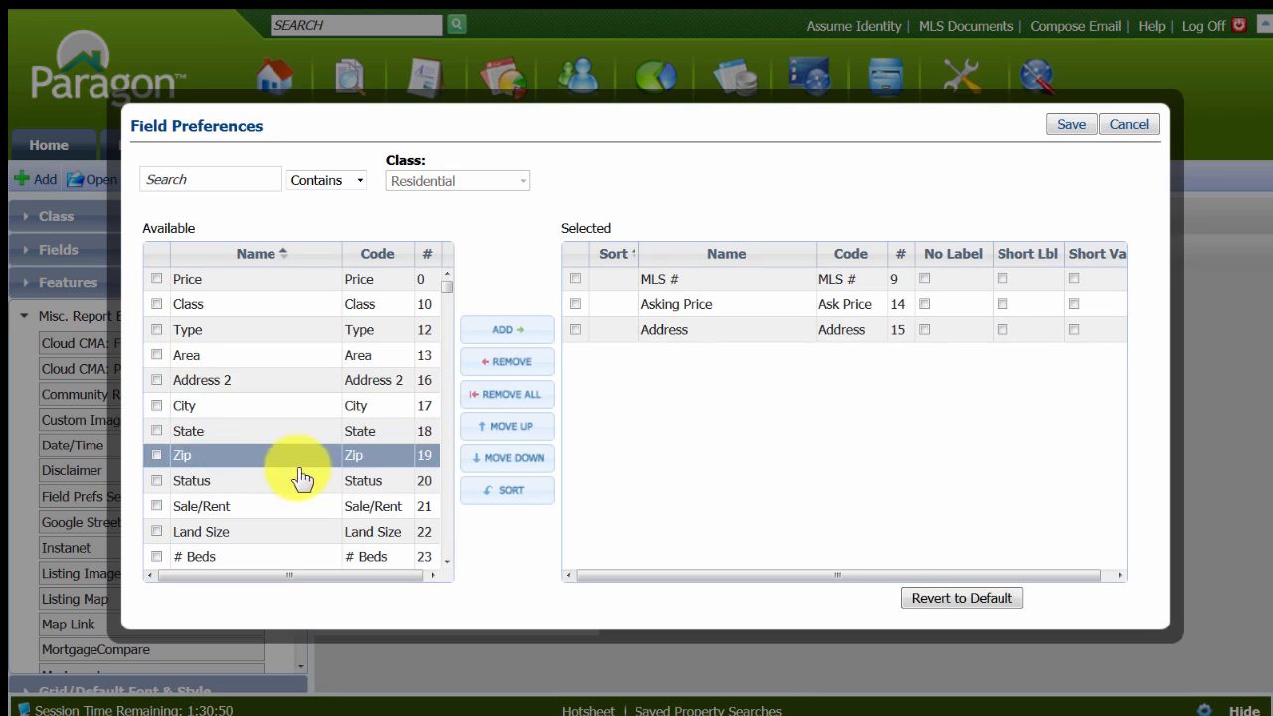
pyautogui.click(157, 481)
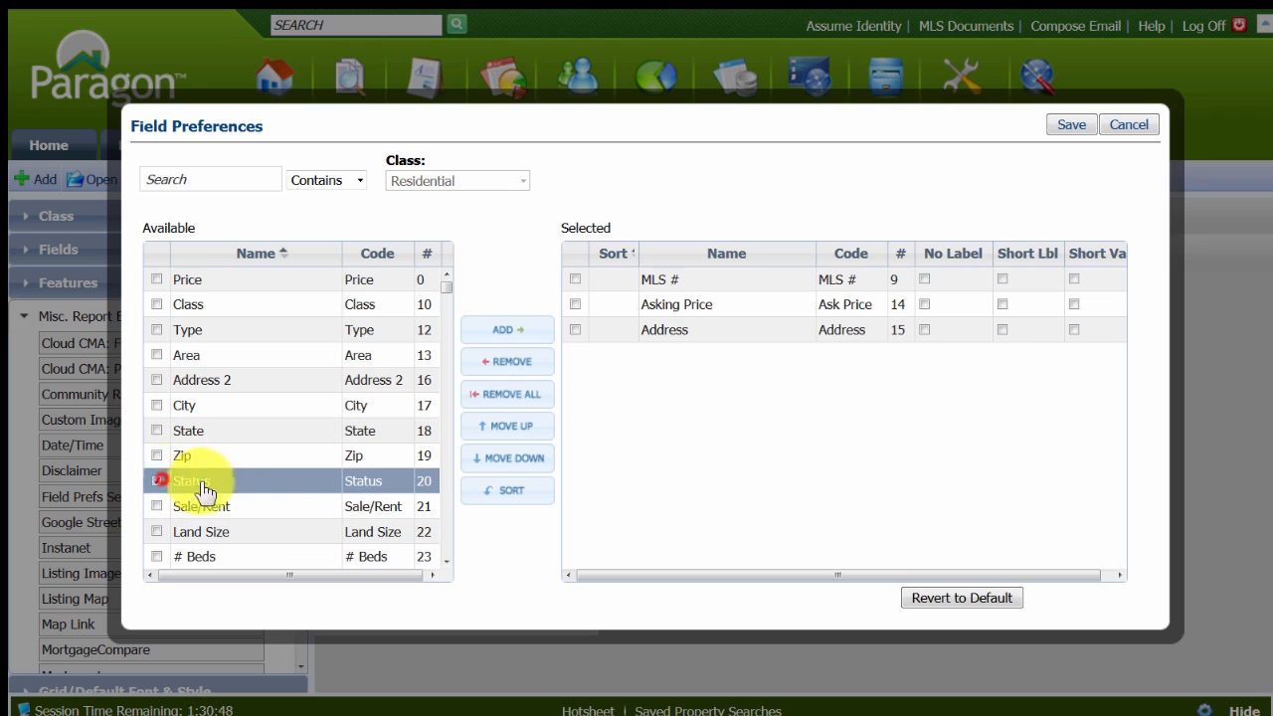
pyautogui.click(502, 330)
# Search the available fields for "bed" and "bath", adding # Beds and # Baths to the selected fields.
pyautogui.click(199, 180)
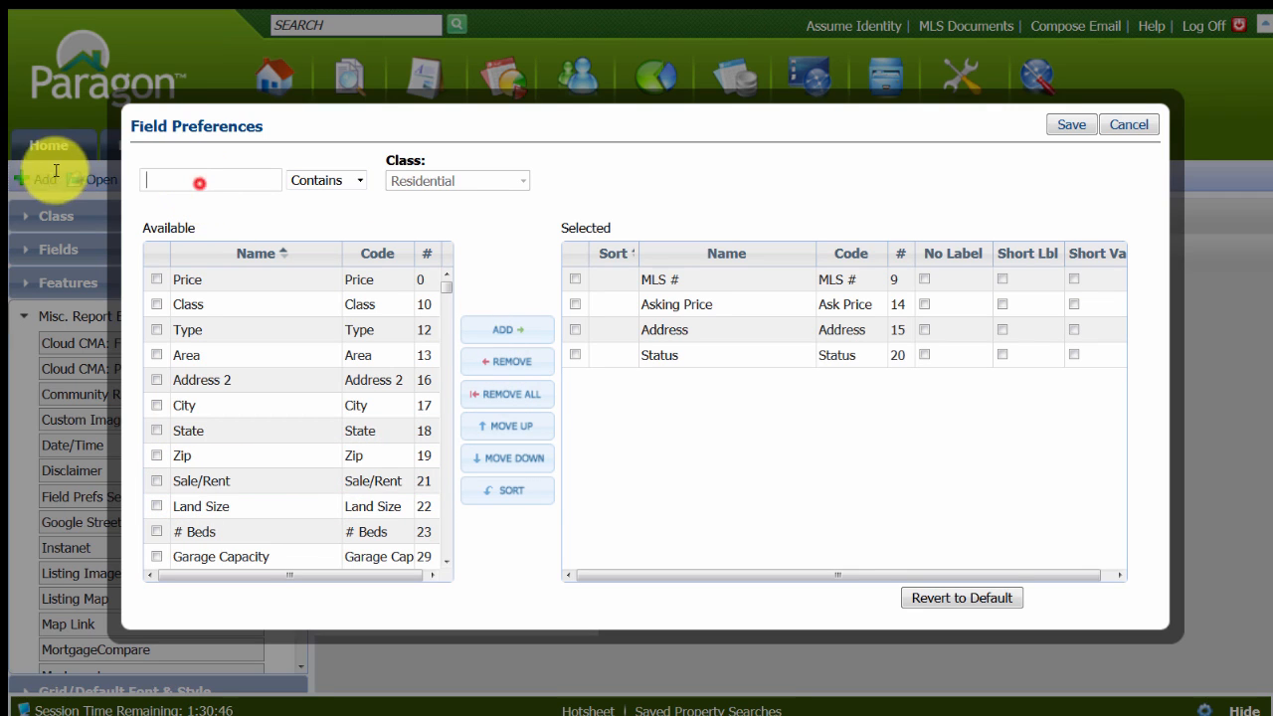
pyautogui.write('bed')
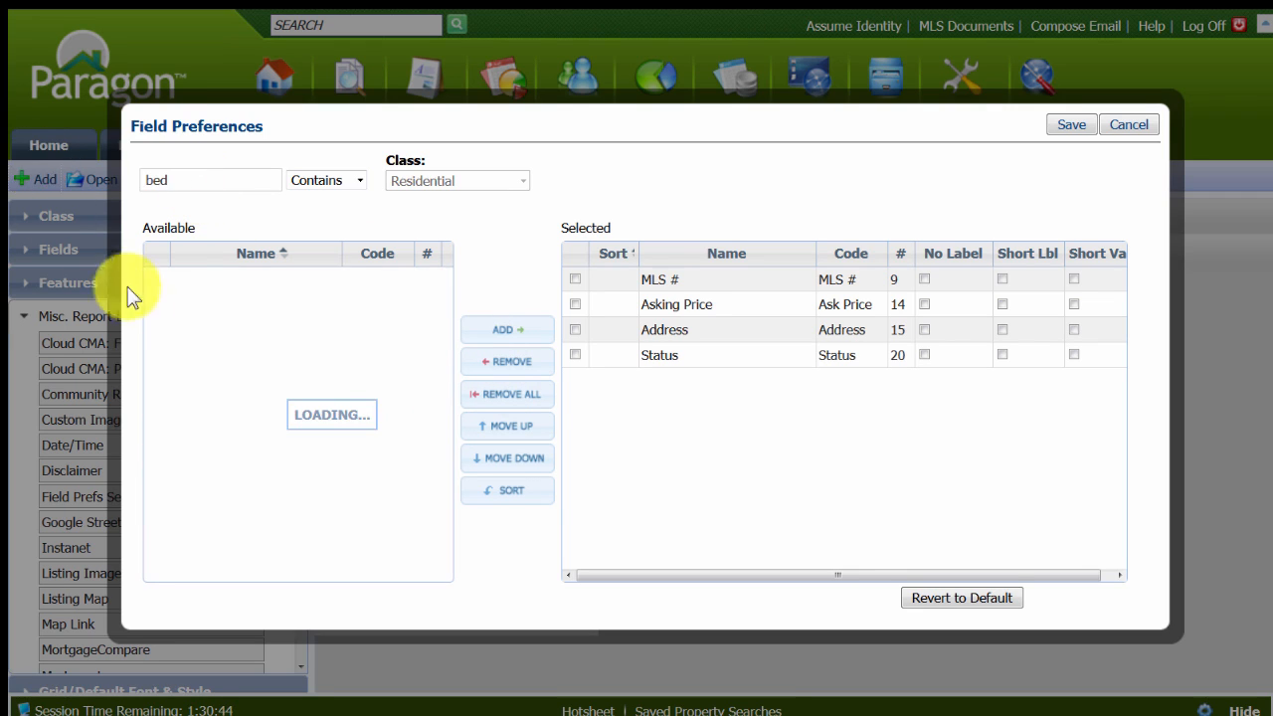
pyautogui.doubleClick(256, 283)
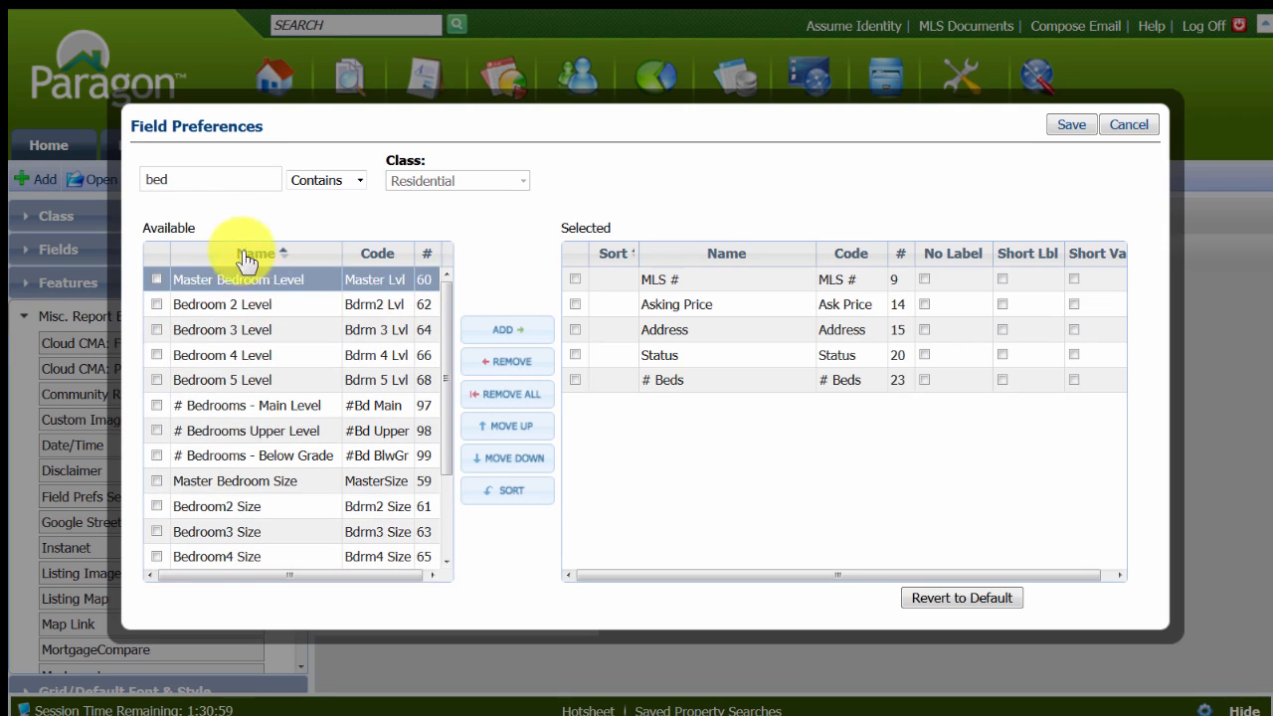
pyautogui.click(159, 179)
pyautogui.press('BackSpace')
pyautogui.press('BackSpace')
pyautogui.write('at')
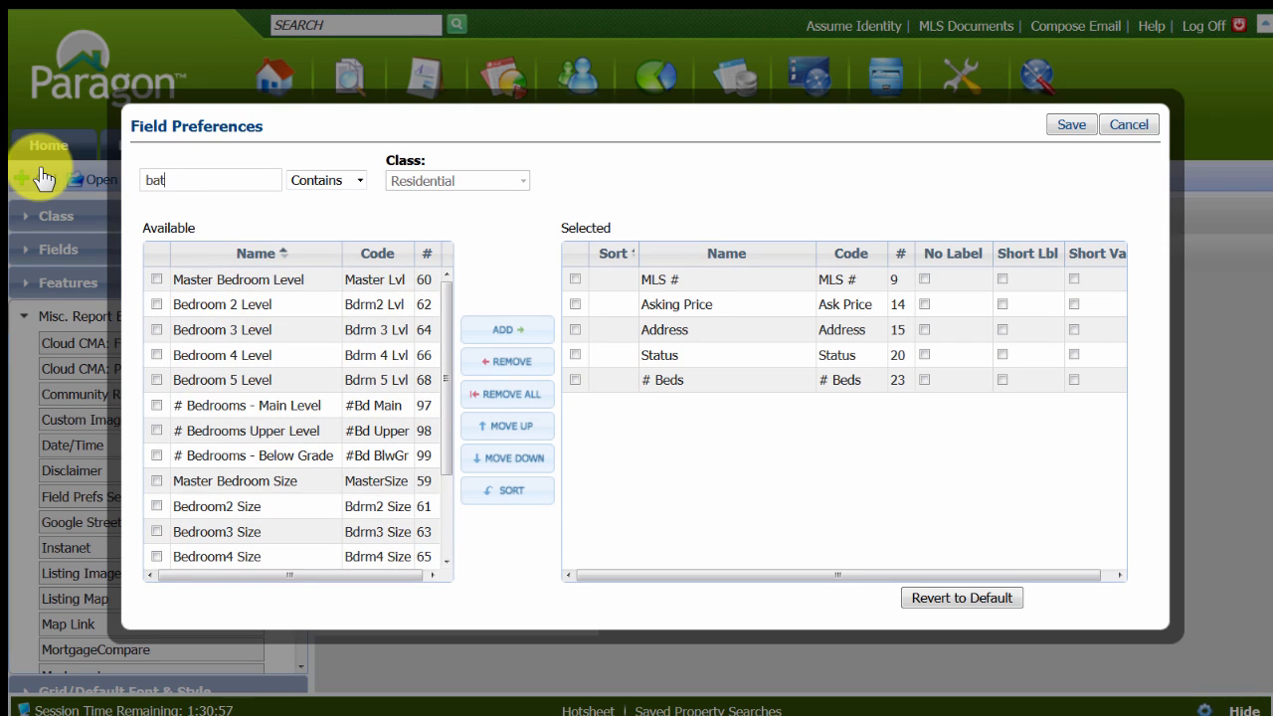
pyautogui.write('h')
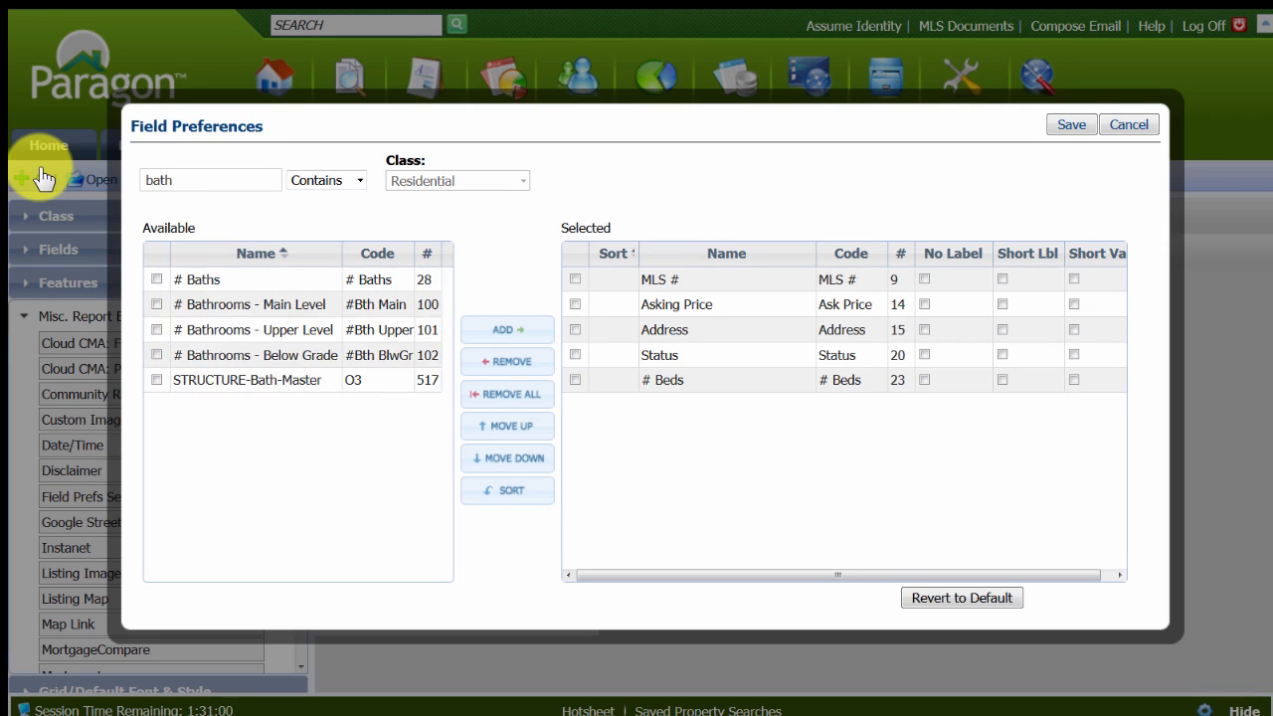
pyautogui.click(229, 280)
pyautogui.doubleClick(229, 280)
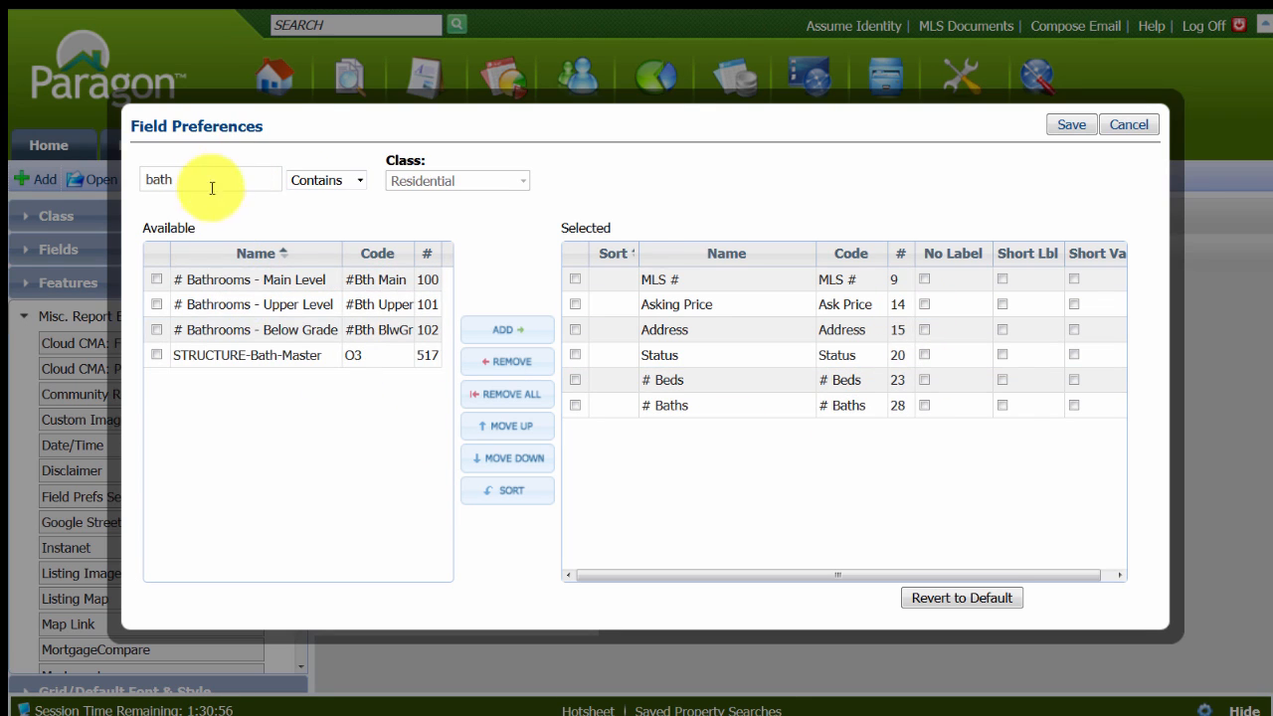
# Search the available fields for "sq" and "sub", adding Apx SqFt and Subdivision to the selected fields.
pyautogui.doubleClick(175, 181)
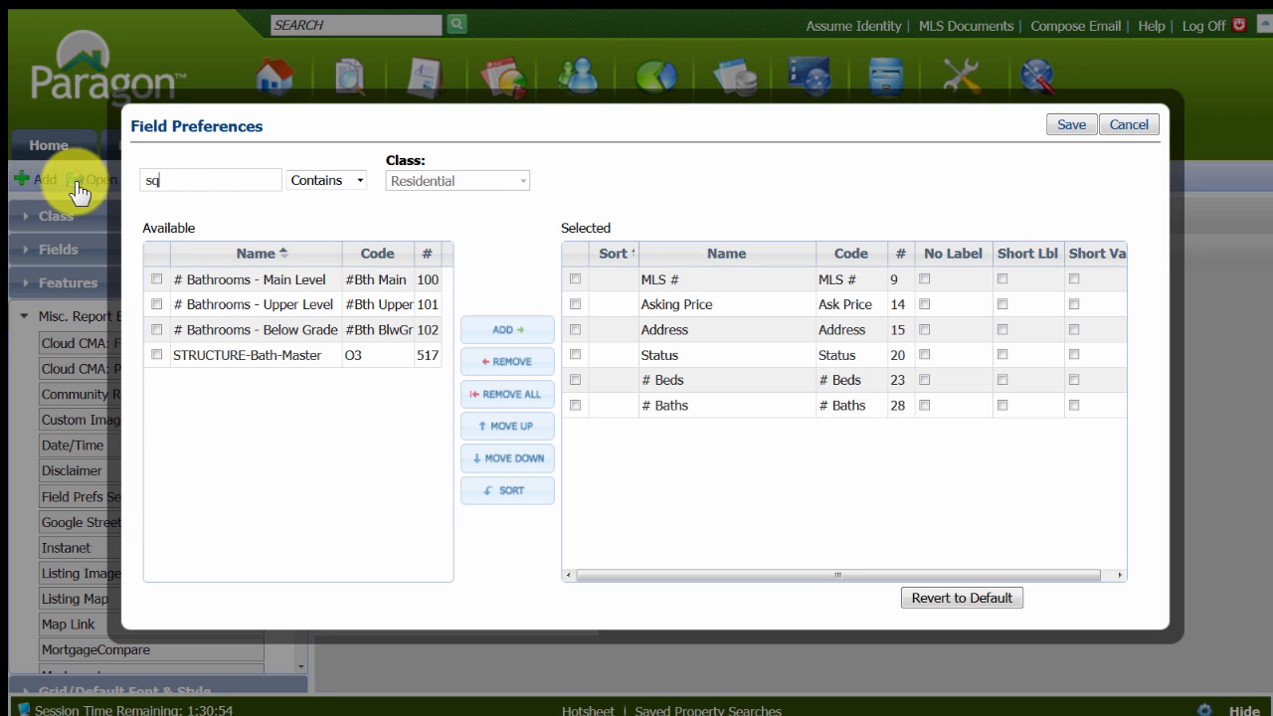
pyautogui.write('sq')
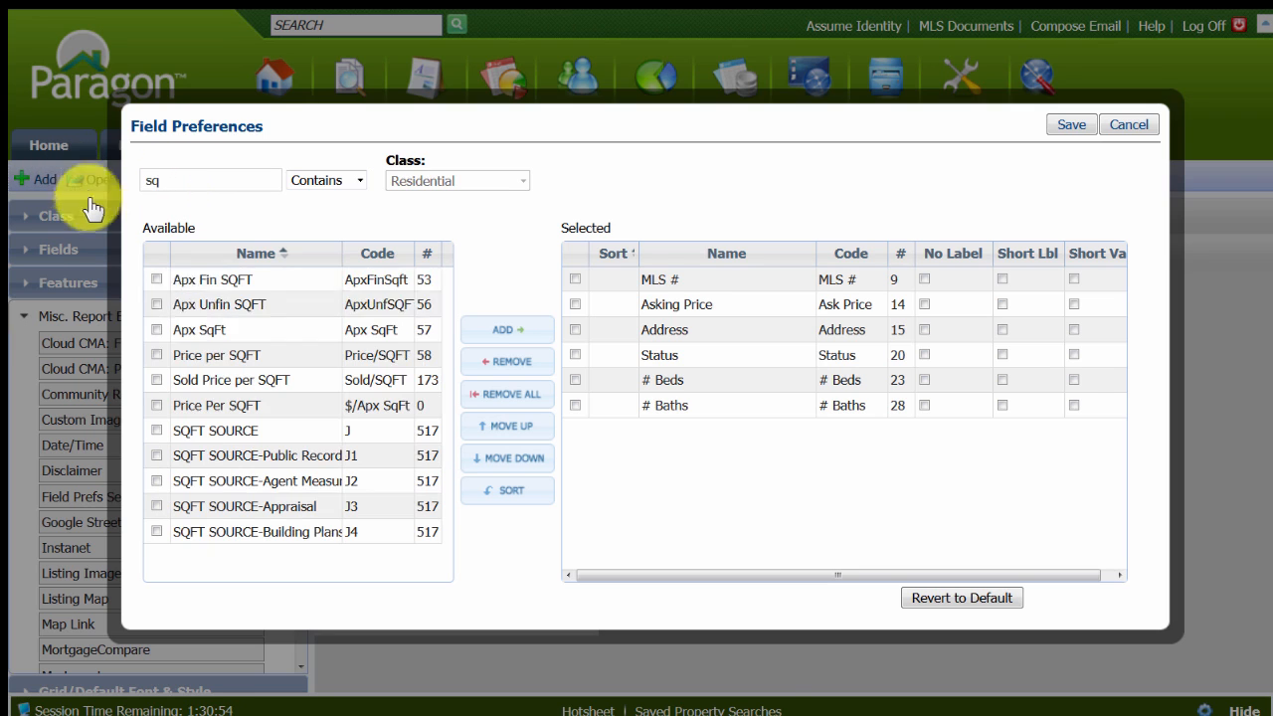
pyautogui.doubleClick(243, 334)
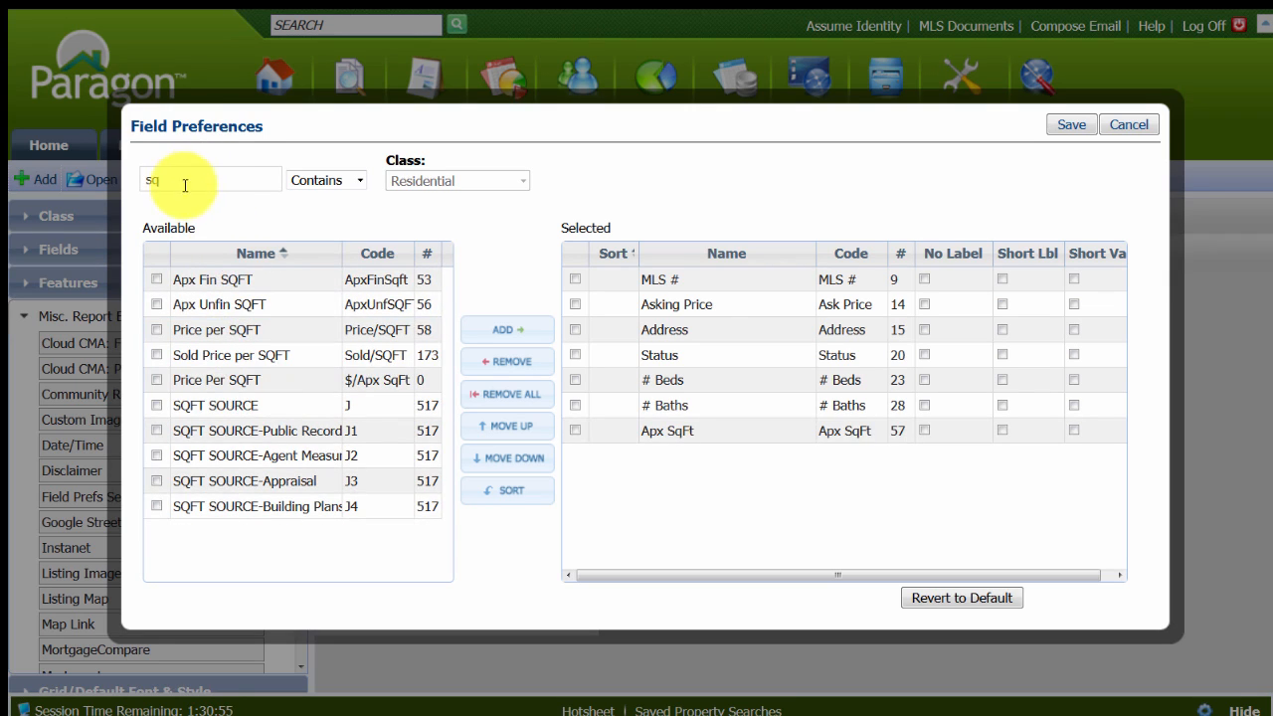
pyautogui.moveTo(185, 185); pyautogui.dragTo(14, 189)
pyautogui.write('s')
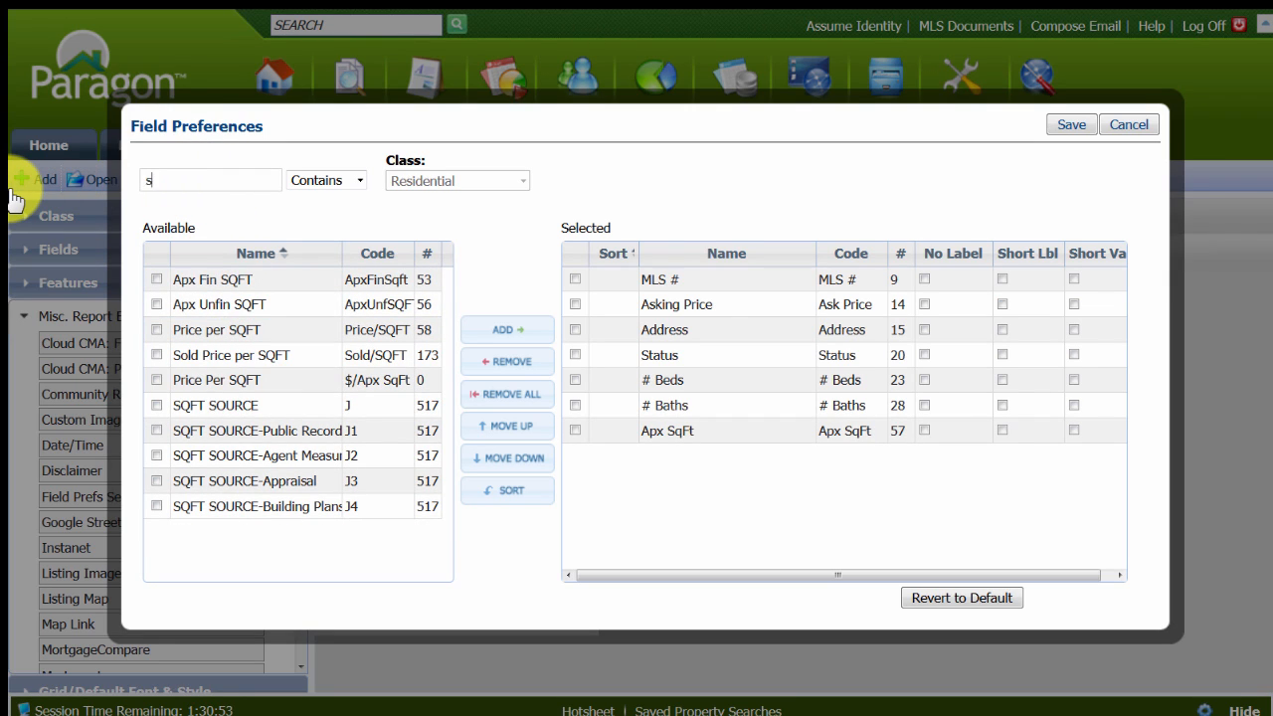
pyautogui.write('ub')
pyautogui.click(248, 290)
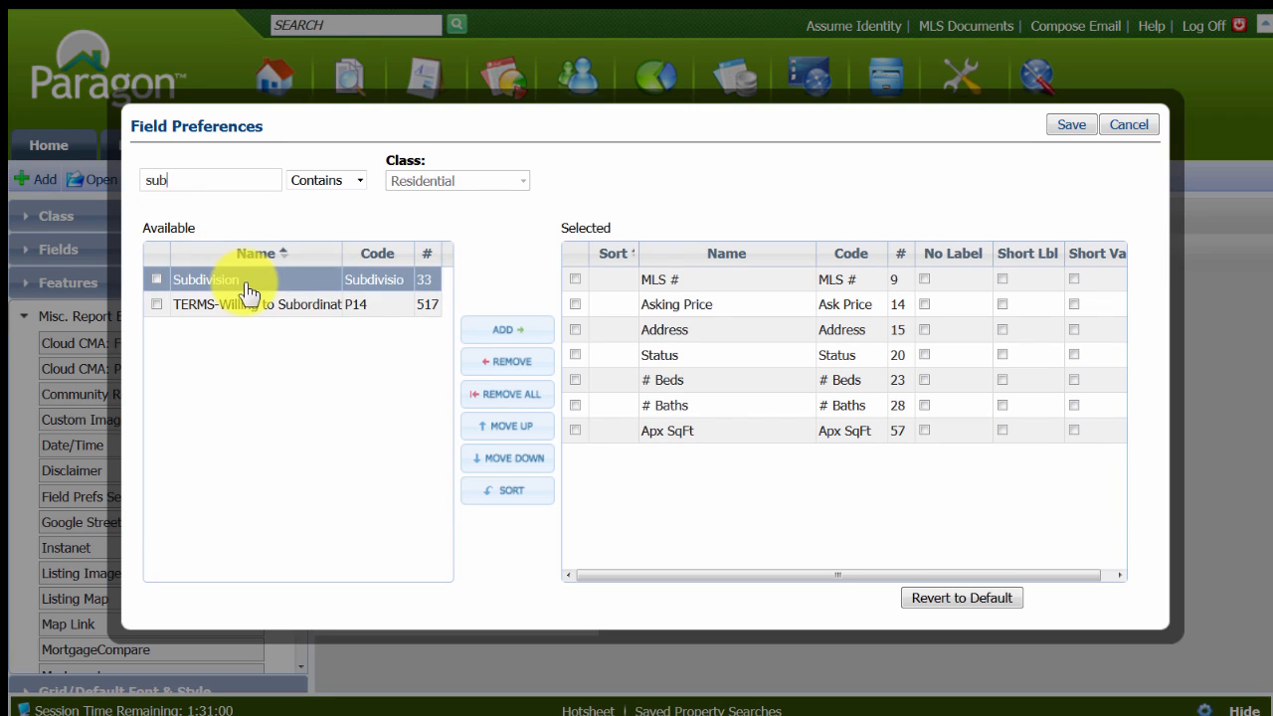
pyautogui.doubleClick(248, 287)
# Enable short labels for all selected fields from MLS # to Subdivision, save the field preferences, and make the section's text bold.
pyautogui.click(1002, 456)
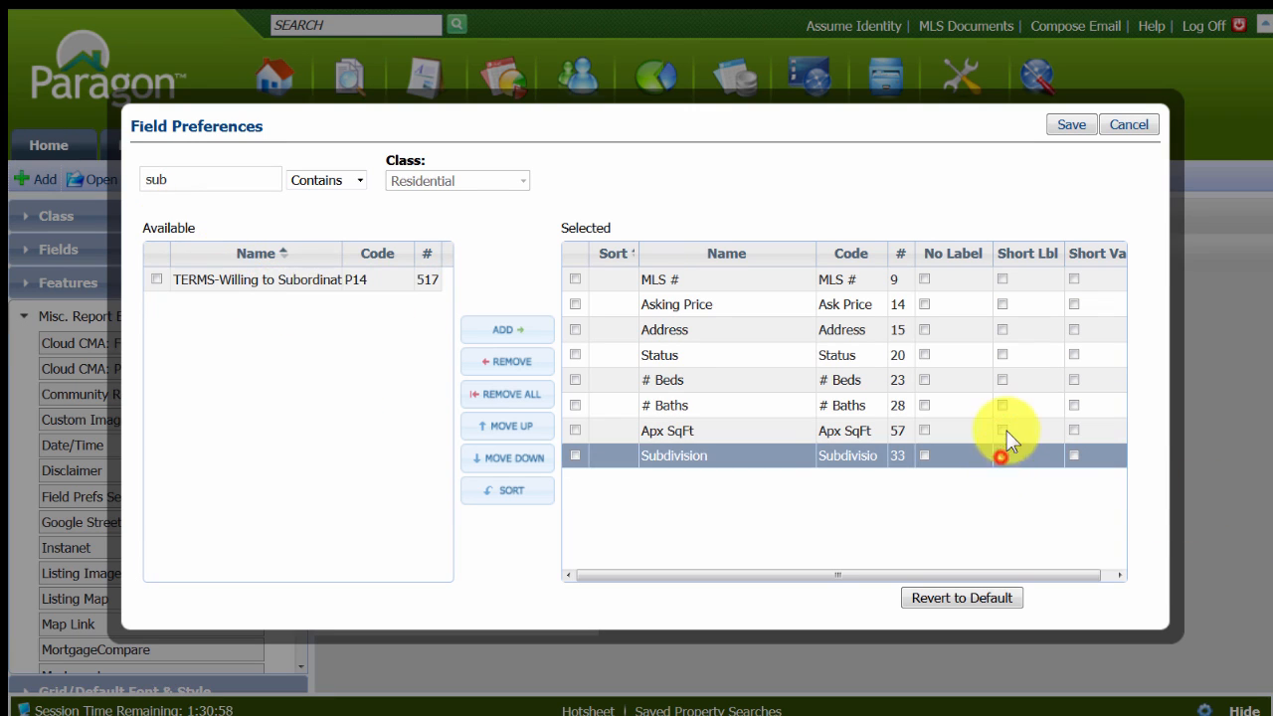
pyautogui.click(1002, 429)
pyautogui.click(1002, 404)
pyautogui.click(1002, 379)
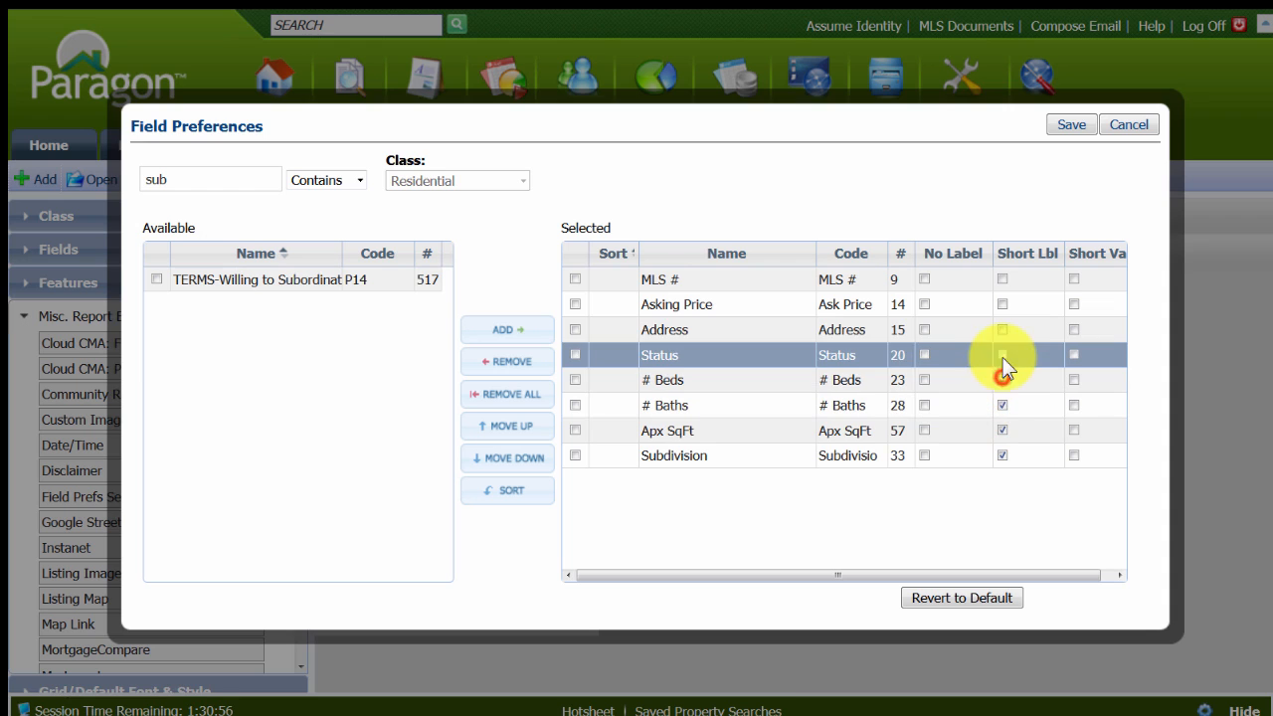
pyautogui.click(1003, 355)
pyautogui.click(1003, 329)
pyautogui.click(1002, 304)
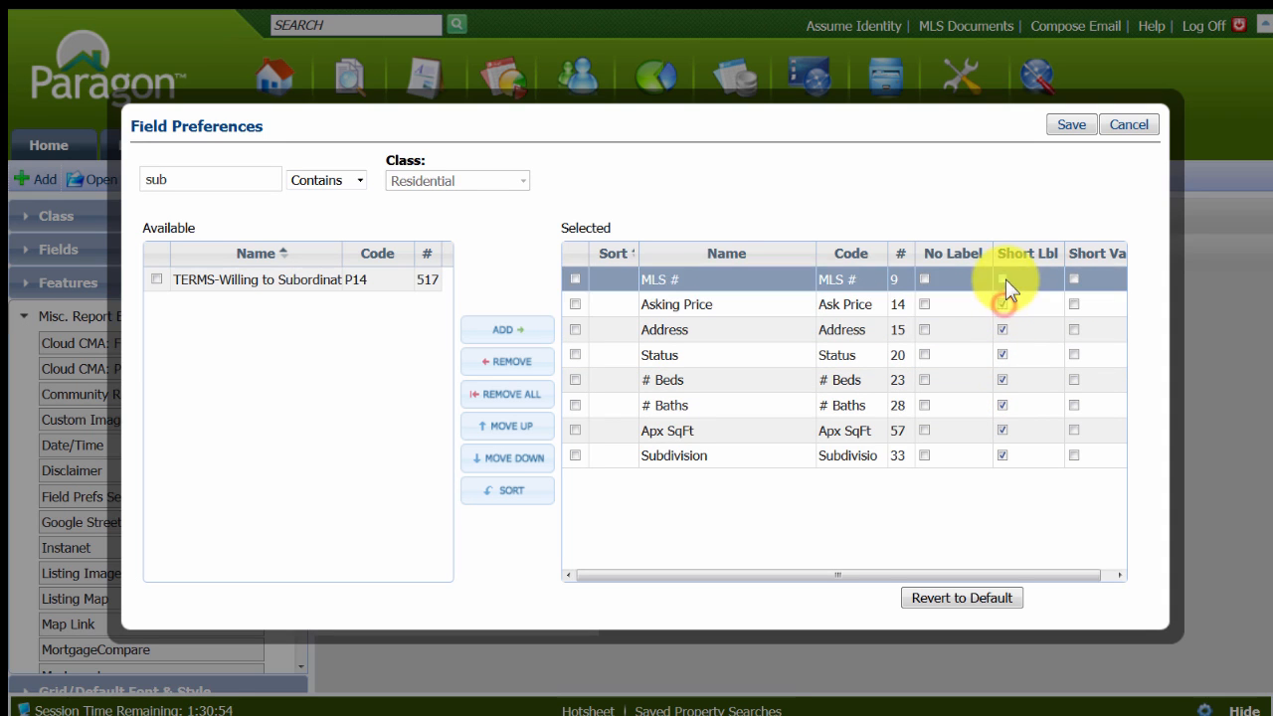
pyautogui.click(1002, 280)
pyautogui.click(1070, 125)
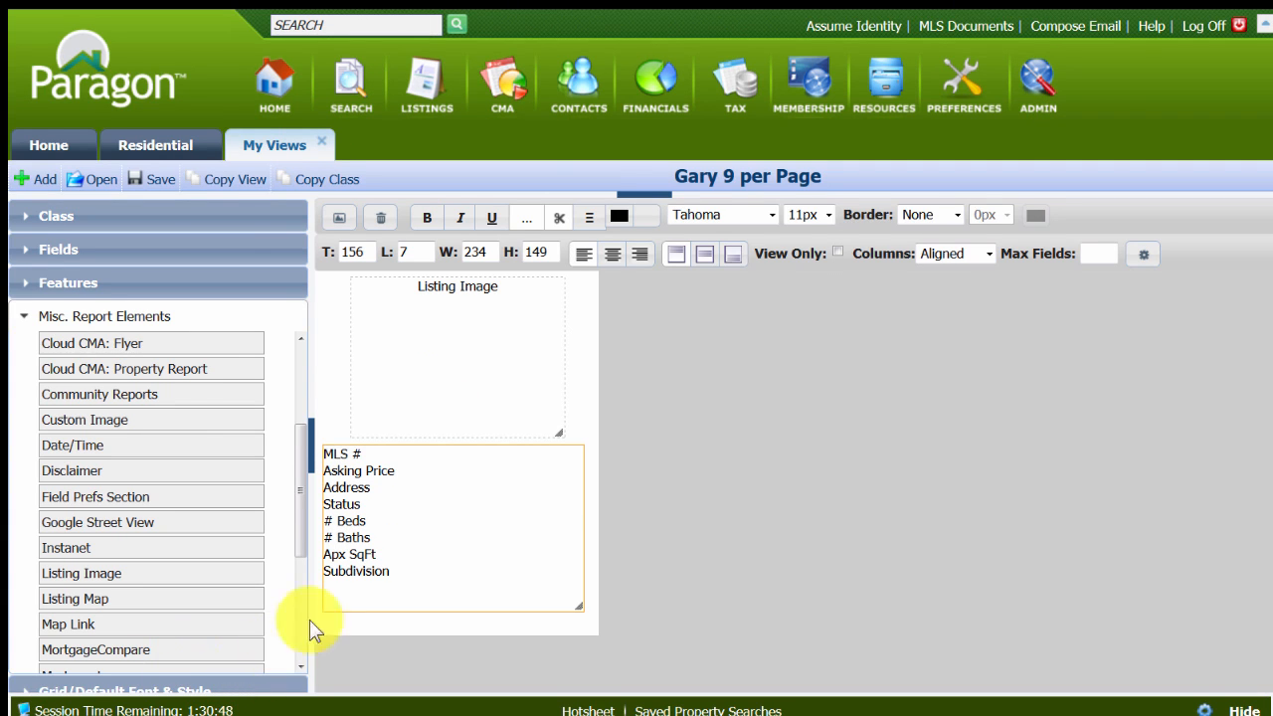
pyautogui.click(425, 220)
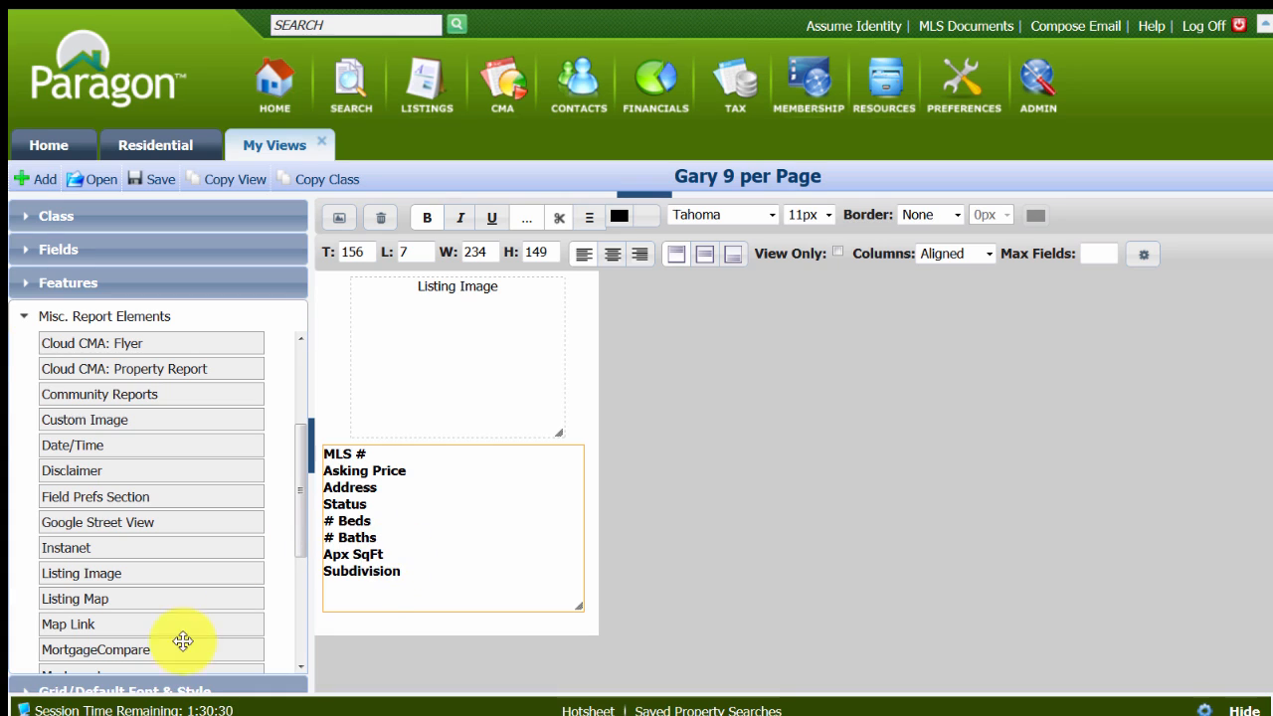
# Place a Map Link to the right of the listing image and a Checkbox just above the link.
pyautogui.scroll(-2, 188, 529)
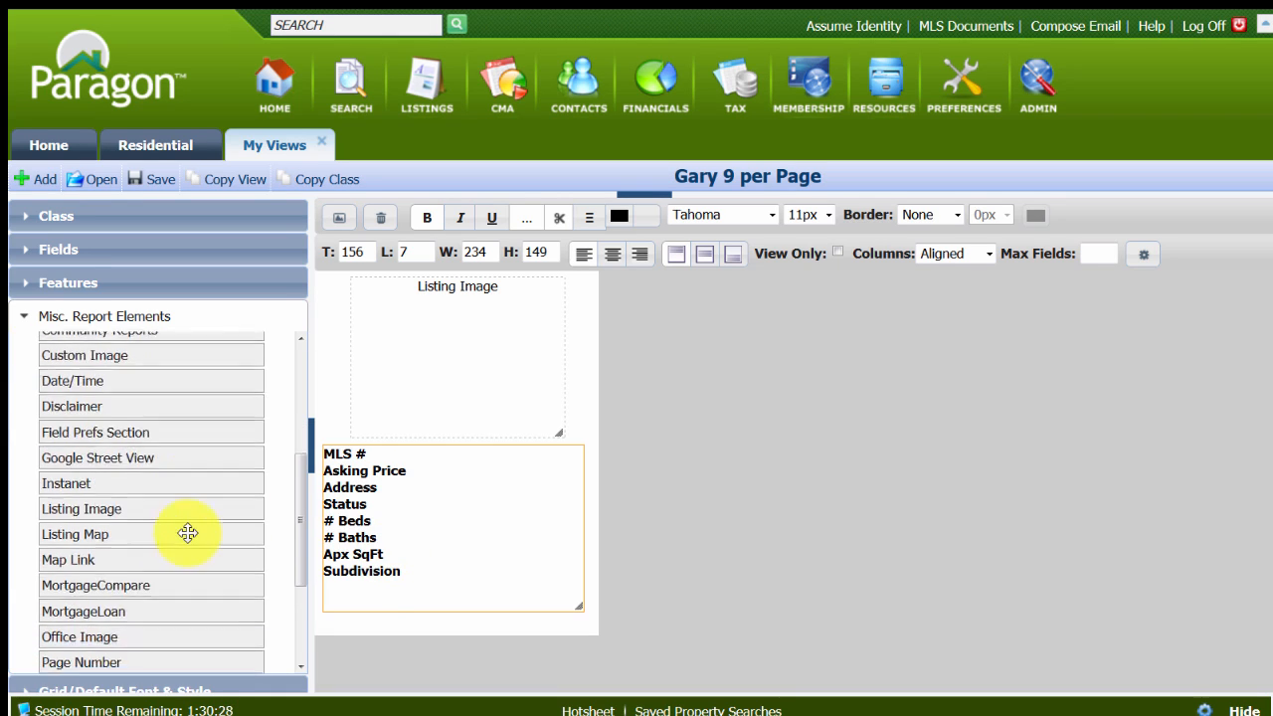
pyautogui.scroll(1, 187, 531)
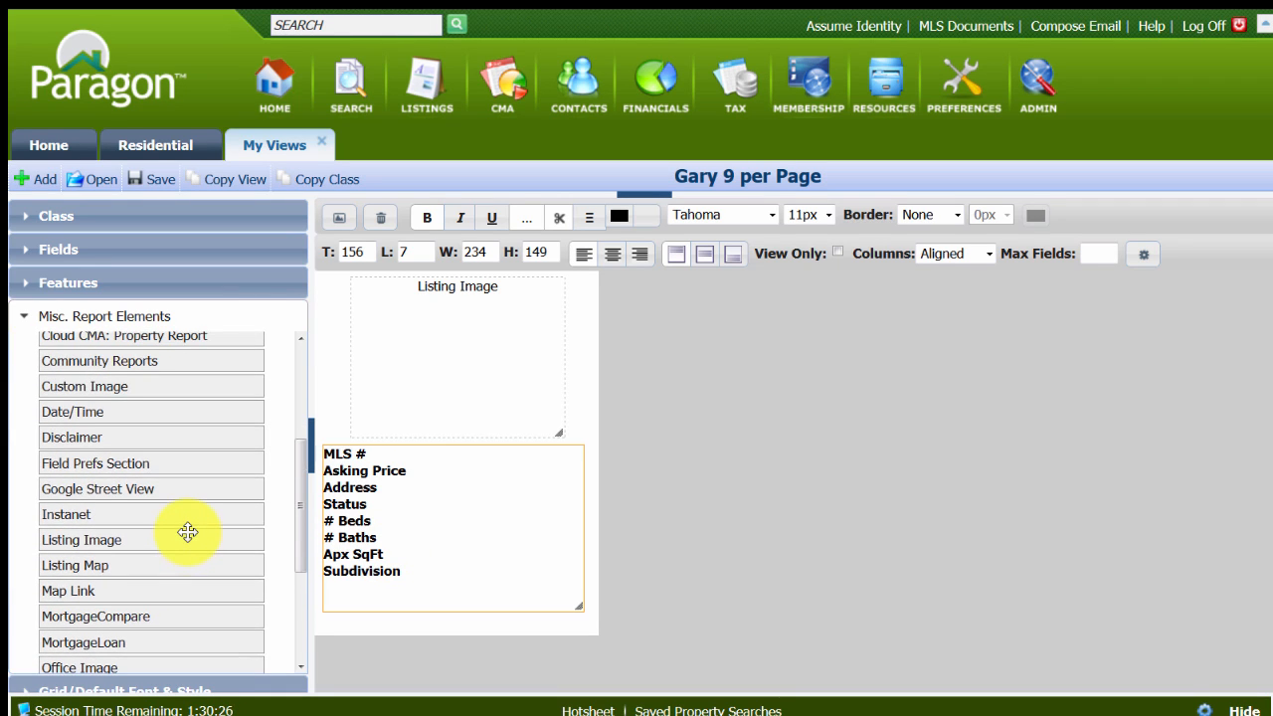
pyautogui.scroll(-2, 188, 533)
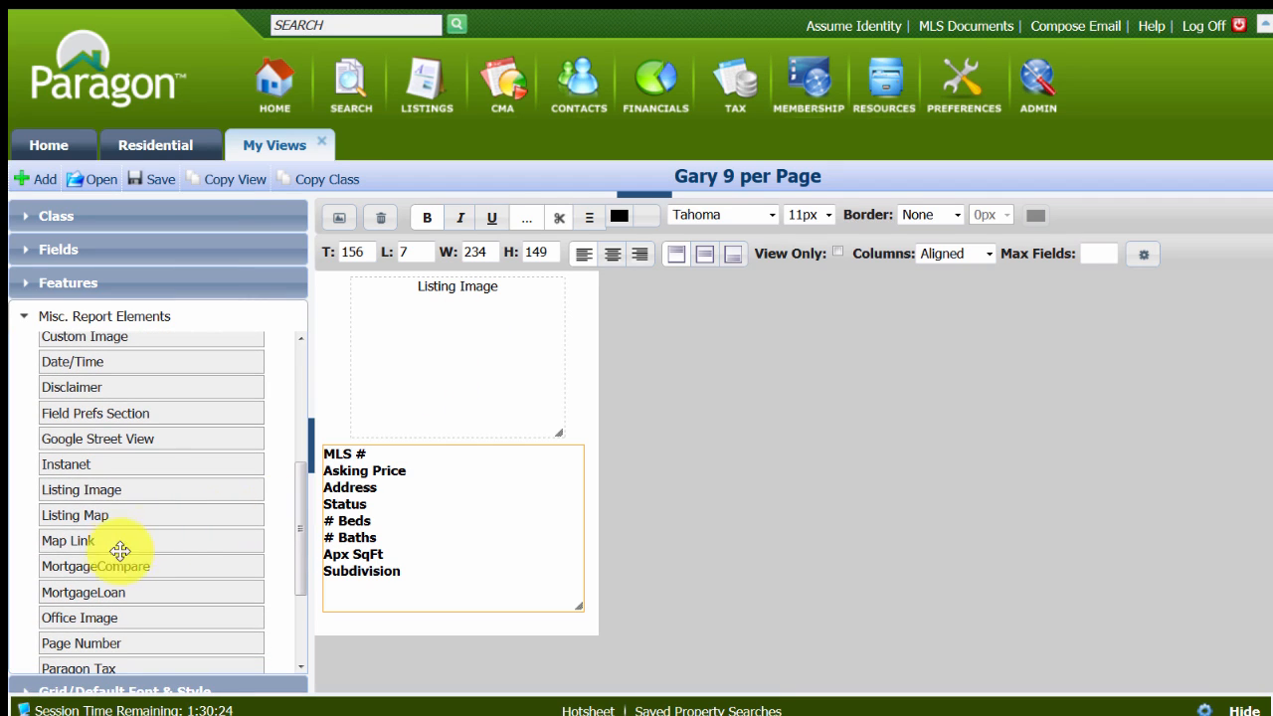
pyautogui.moveTo(84, 540); pyautogui.dragTo(617, 321)
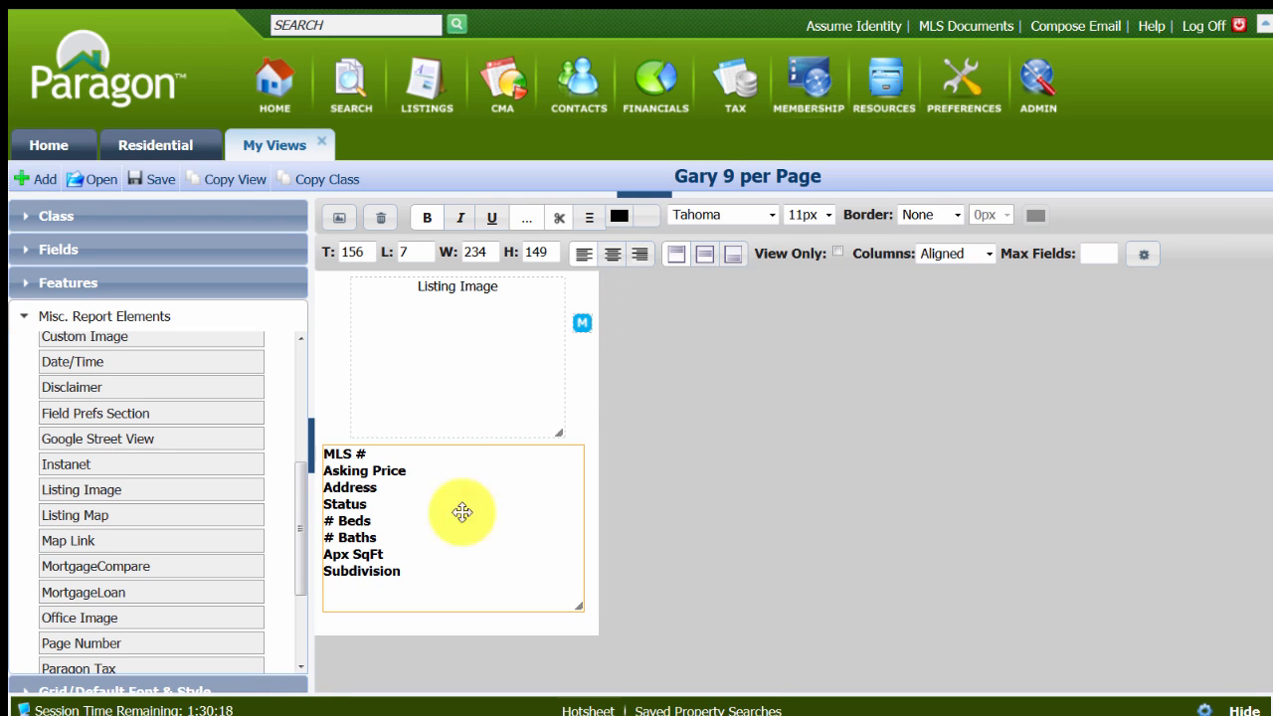
pyautogui.scroll(2, 80, 547)
pyautogui.scroll(3, 79, 542)
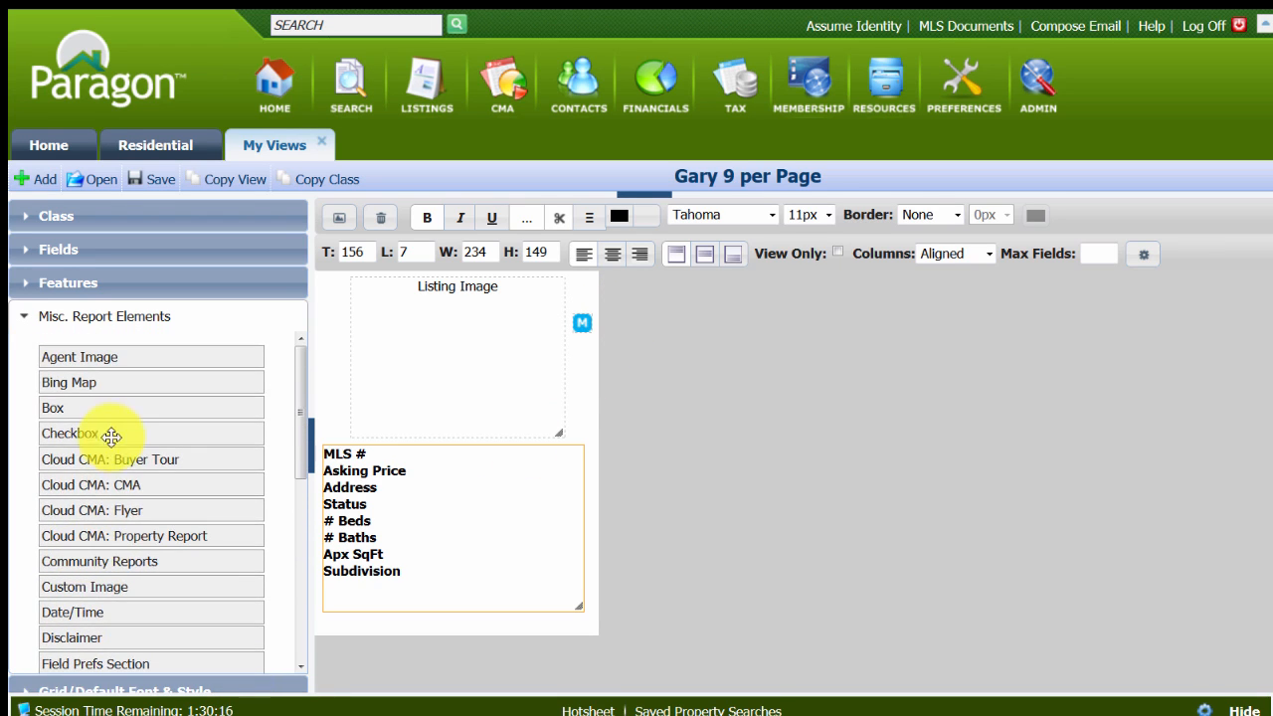
pyautogui.moveTo(78, 433); pyautogui.dragTo(612, 288)
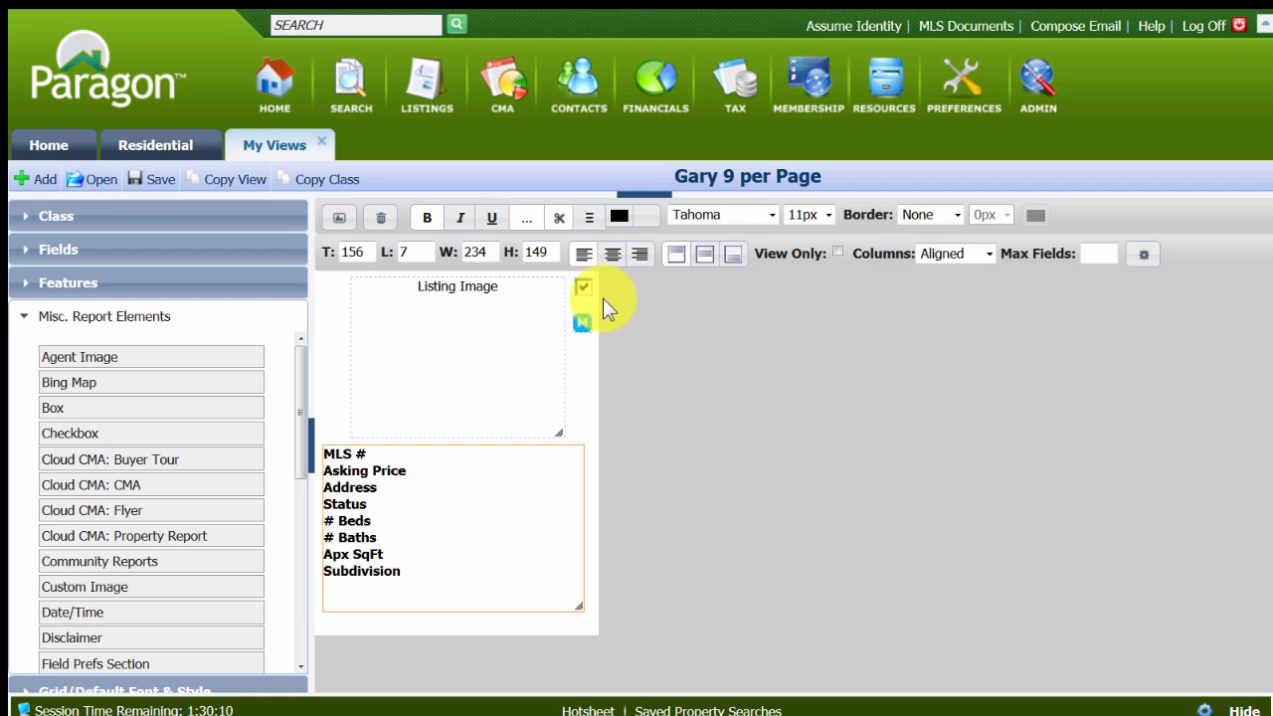
# Move the map link close under the checkbox and add Cloud CMA: CMA and Community Reports icons beneath it.
pyautogui.click(586, 320)
pyautogui.moveTo(586, 320); pyautogui.dragTo(583, 312)
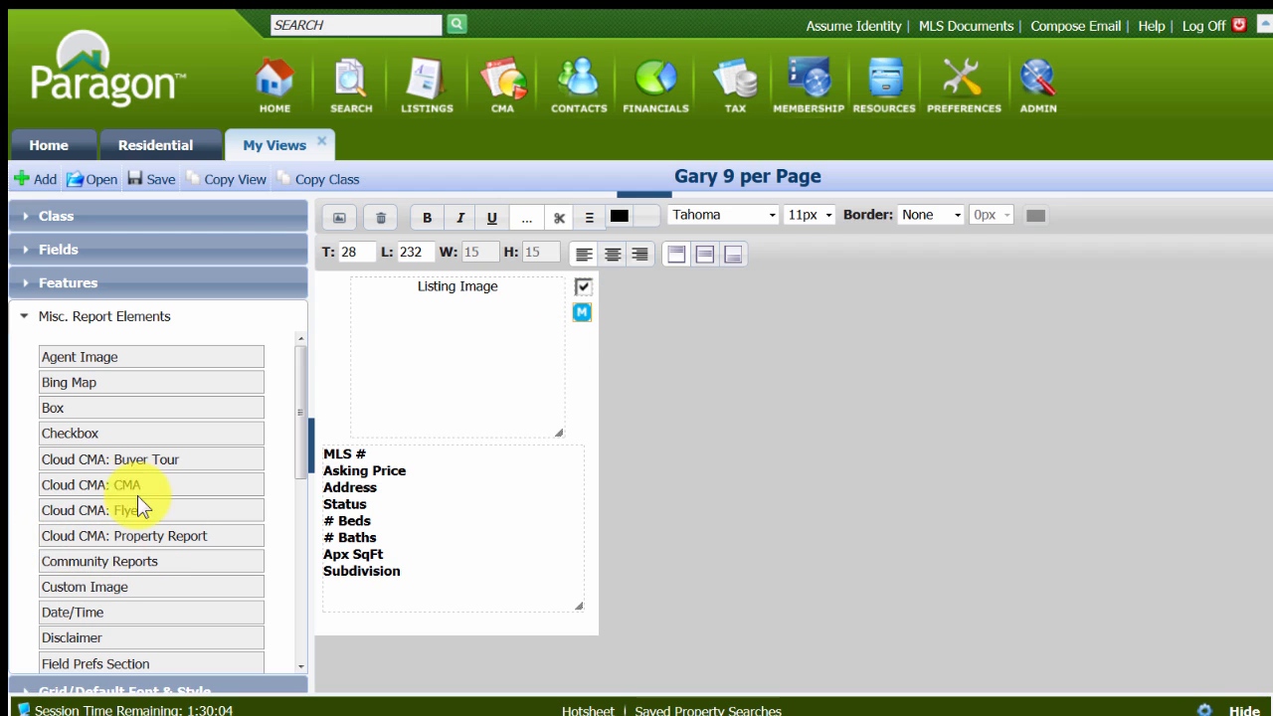
pyautogui.moveTo(102, 488); pyautogui.dragTo(576, 334)
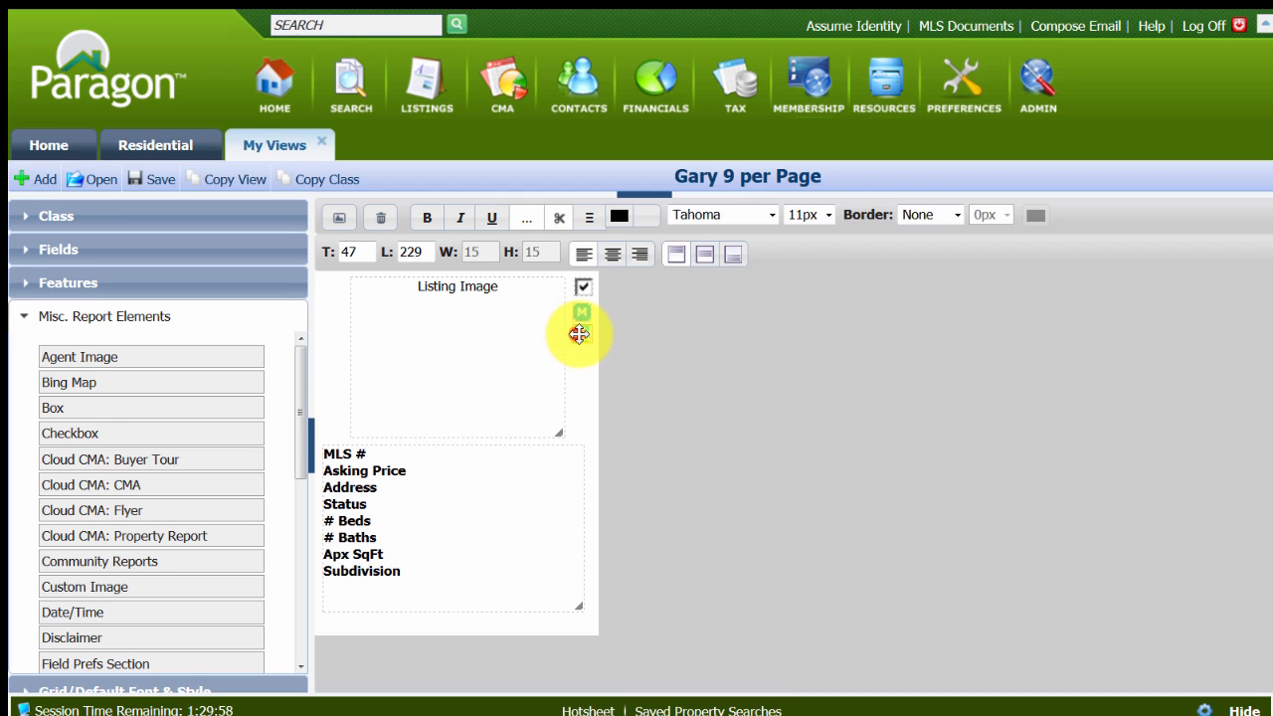
pyautogui.scroll(-3, 113, 647)
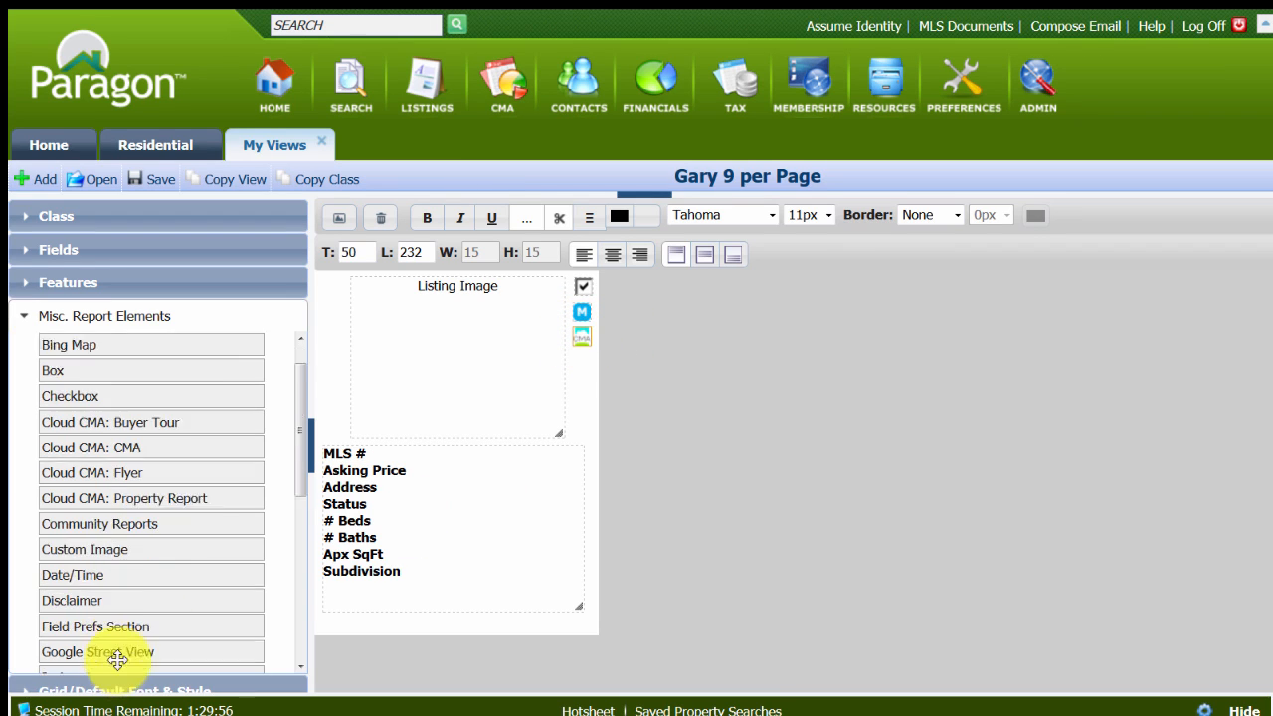
pyautogui.moveTo(100, 471); pyautogui.dragTo(637, 365)
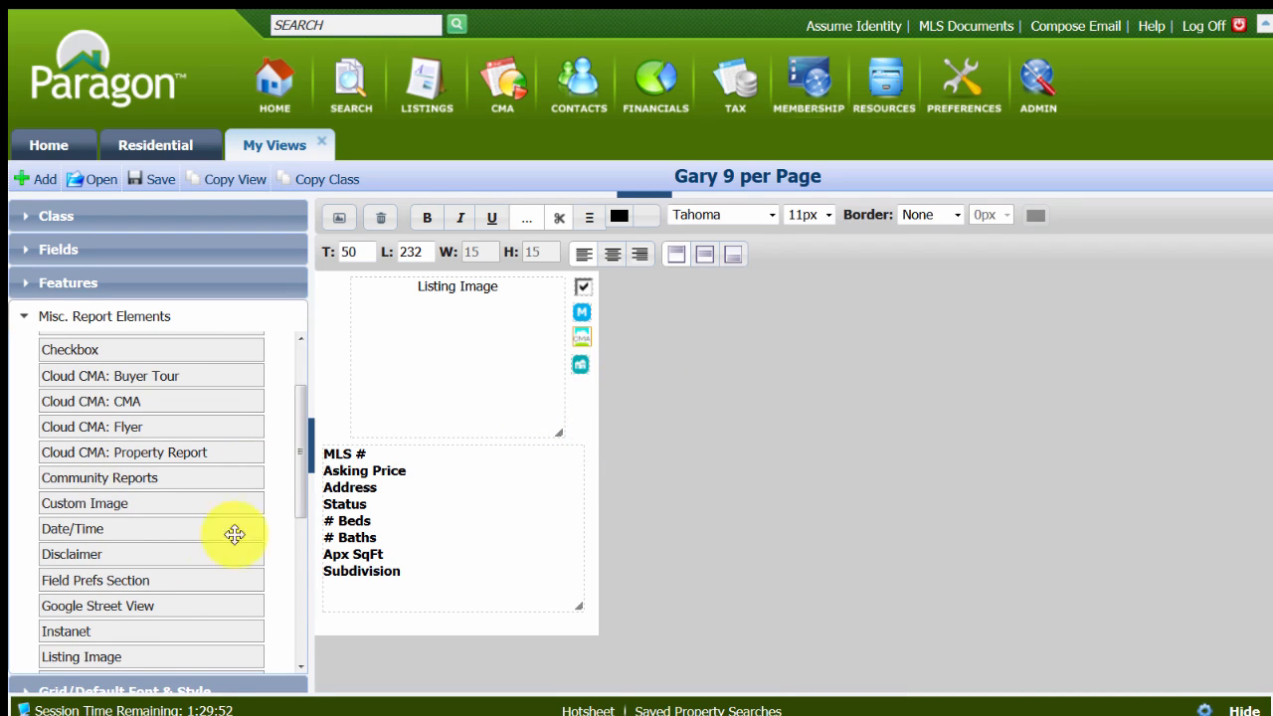
pyautogui.scroll(-5, 175, 600)
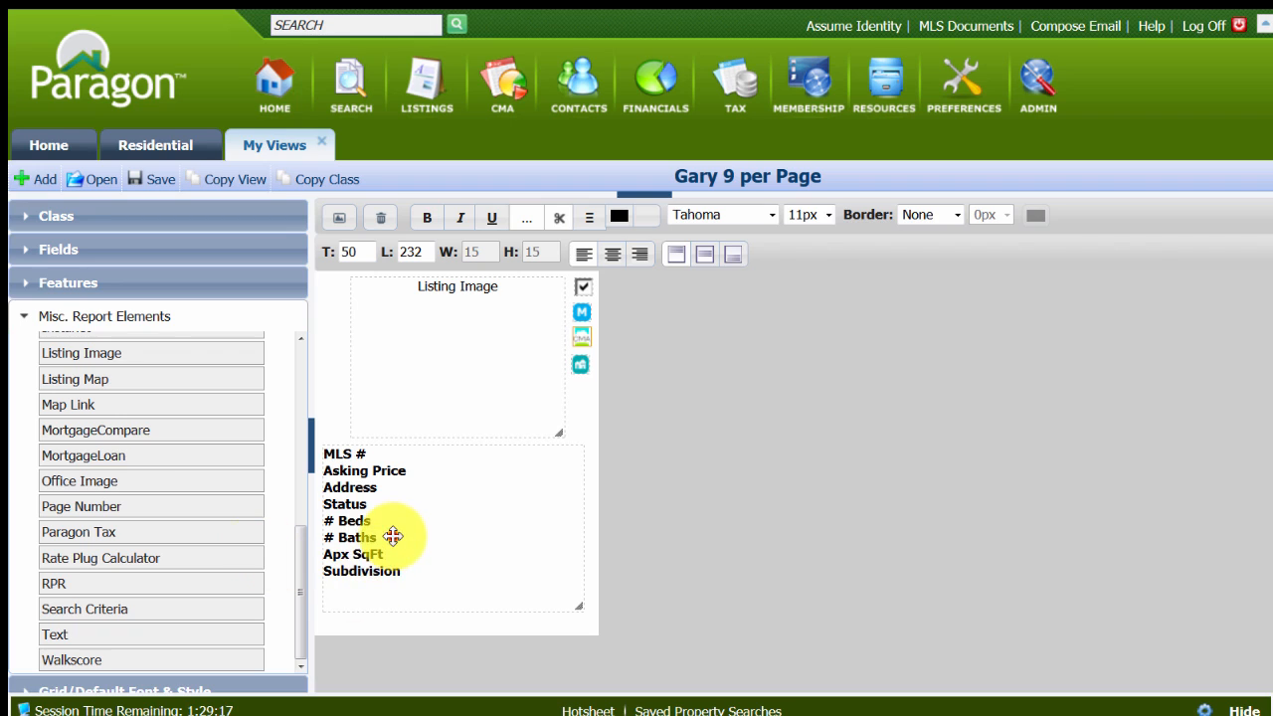
# Shift the field section down and place the Unbranded Virtual Tour data field, found with "virt", directly below the listing image.
pyautogui.moveTo(397, 534); pyautogui.dragTo(398, 548)
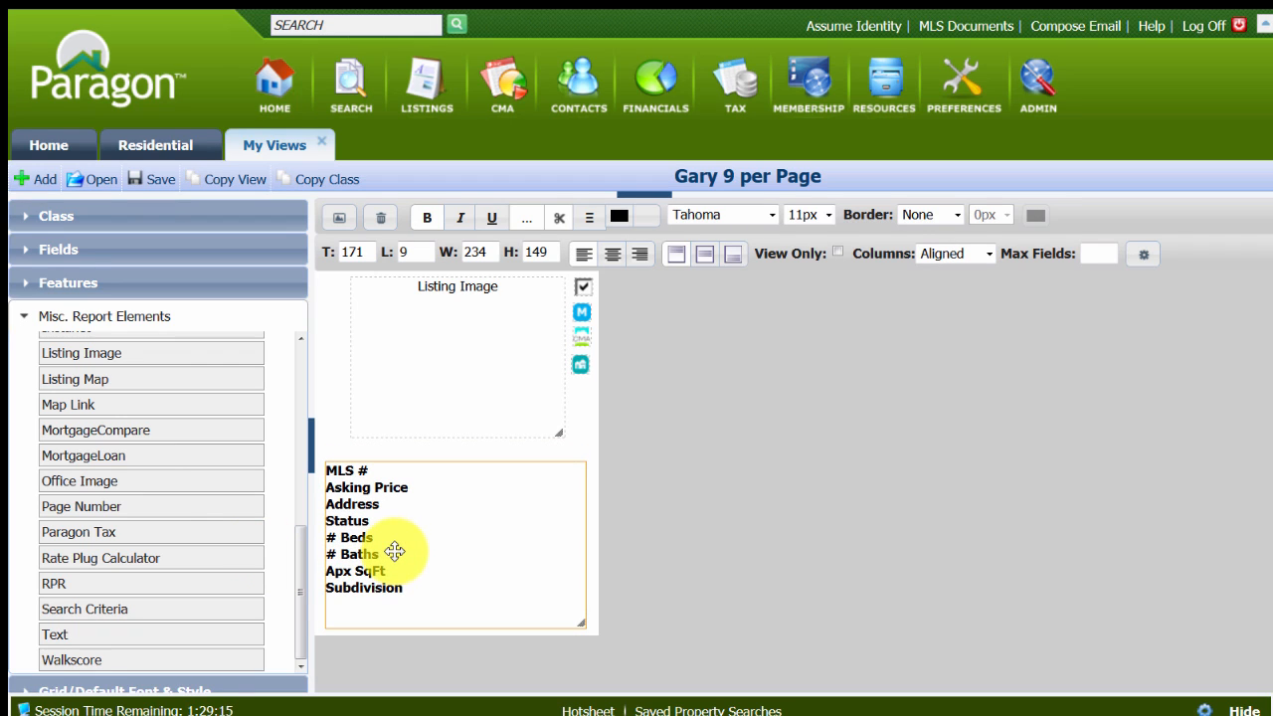
pyautogui.click(28, 254)
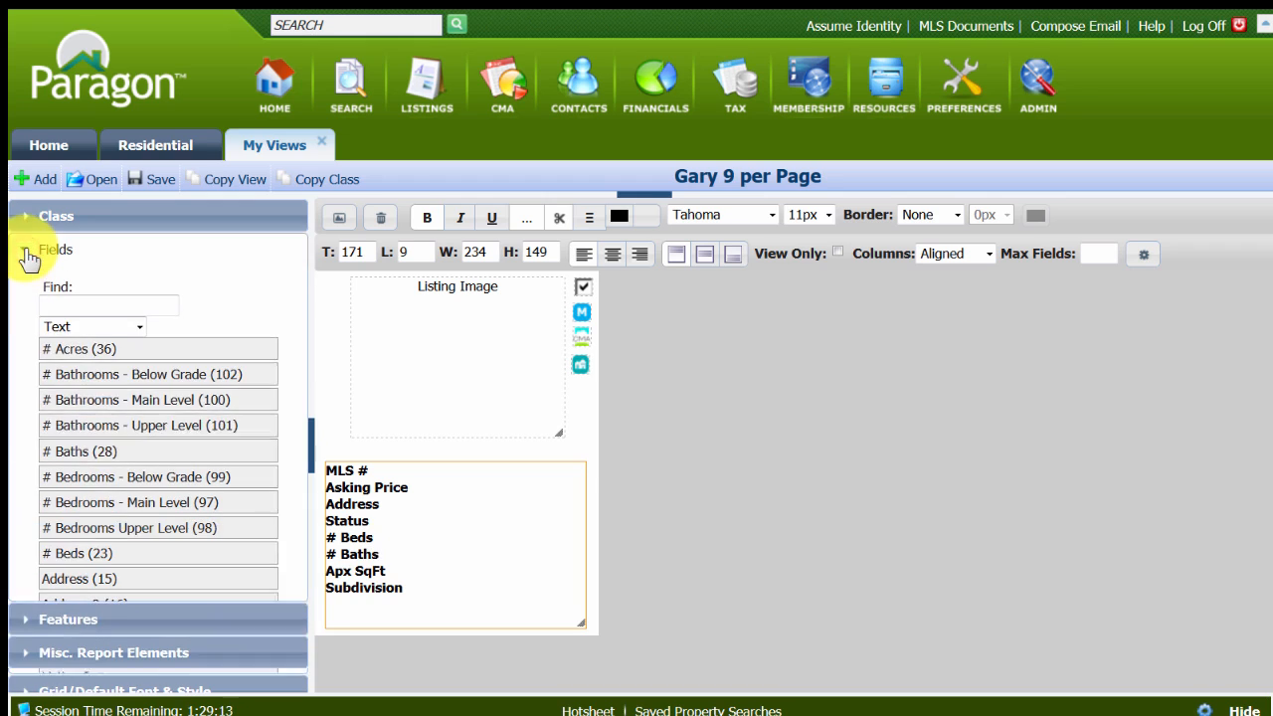
pyautogui.click(140, 327)
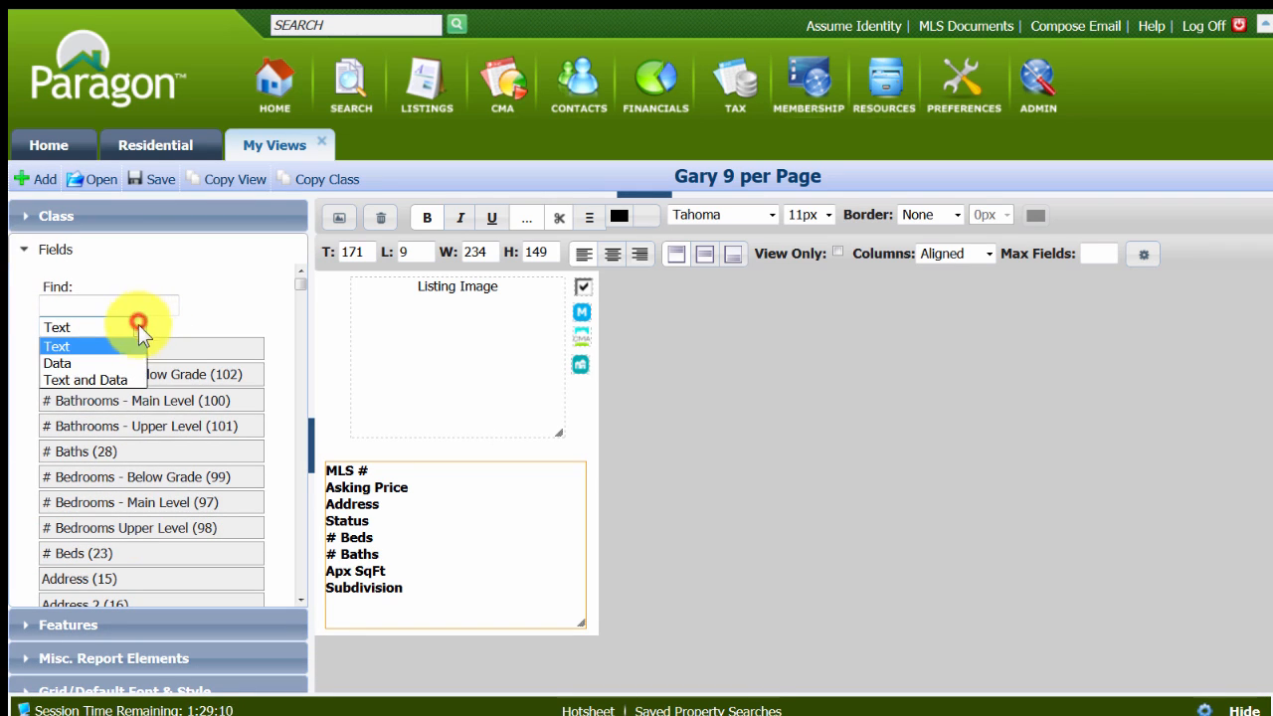
pyautogui.click(70, 365)
pyautogui.click(66, 308)
pyautogui.write('virt')
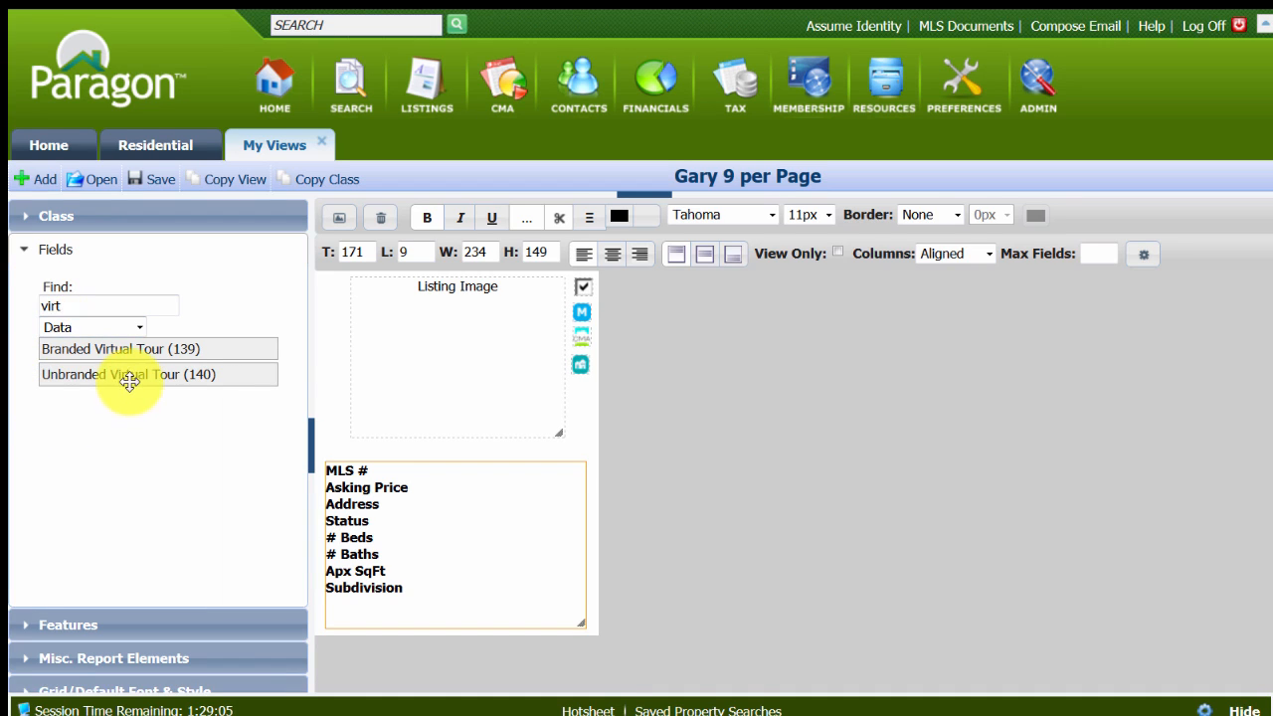
pyautogui.moveTo(126, 378); pyautogui.dragTo(442, 452)
pyautogui.click(455, 447)
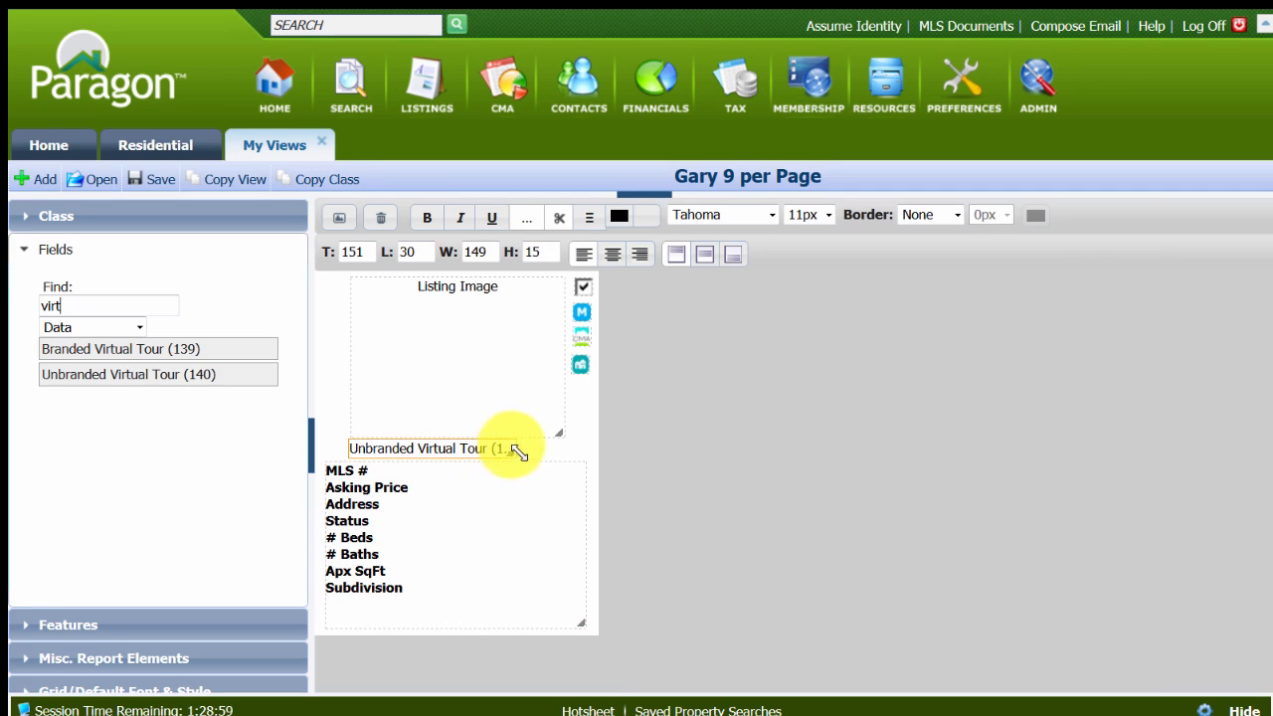
# Widen the virtual tour field to about 193 with its text centred, and save the layout.
pyautogui.moveTo(517, 453); pyautogui.dragTo(567, 453)
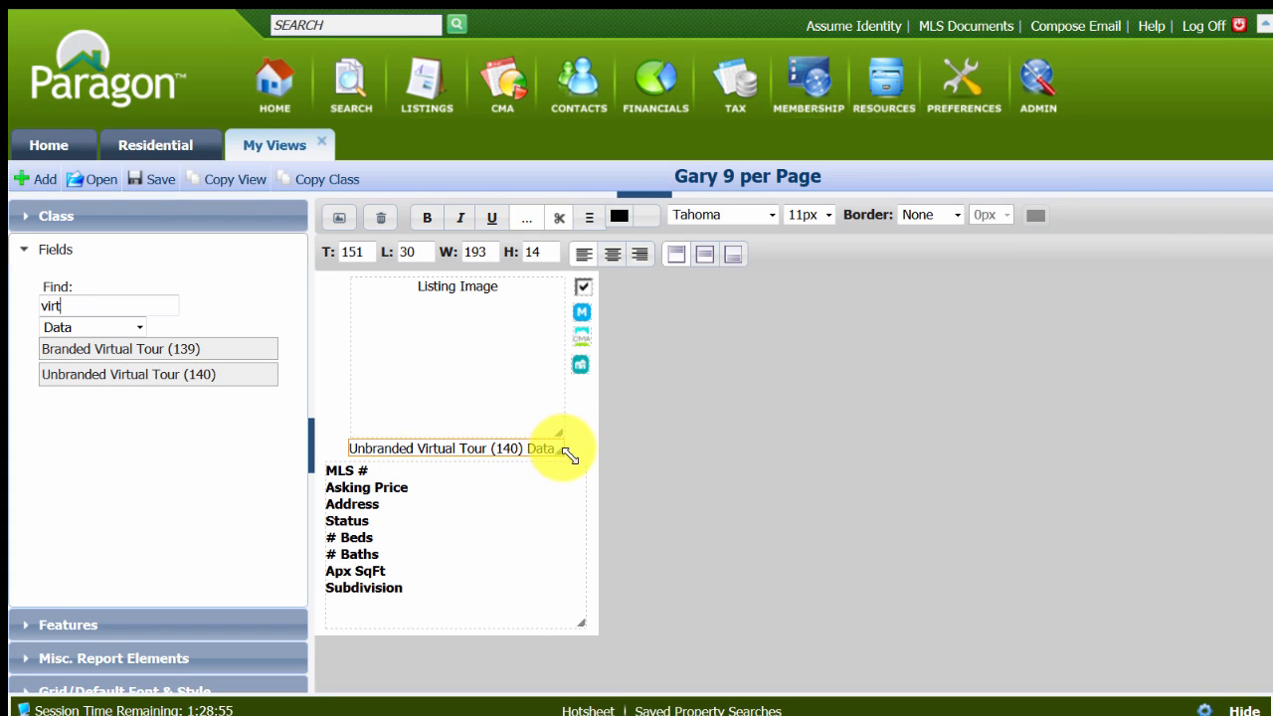
pyautogui.click(612, 254)
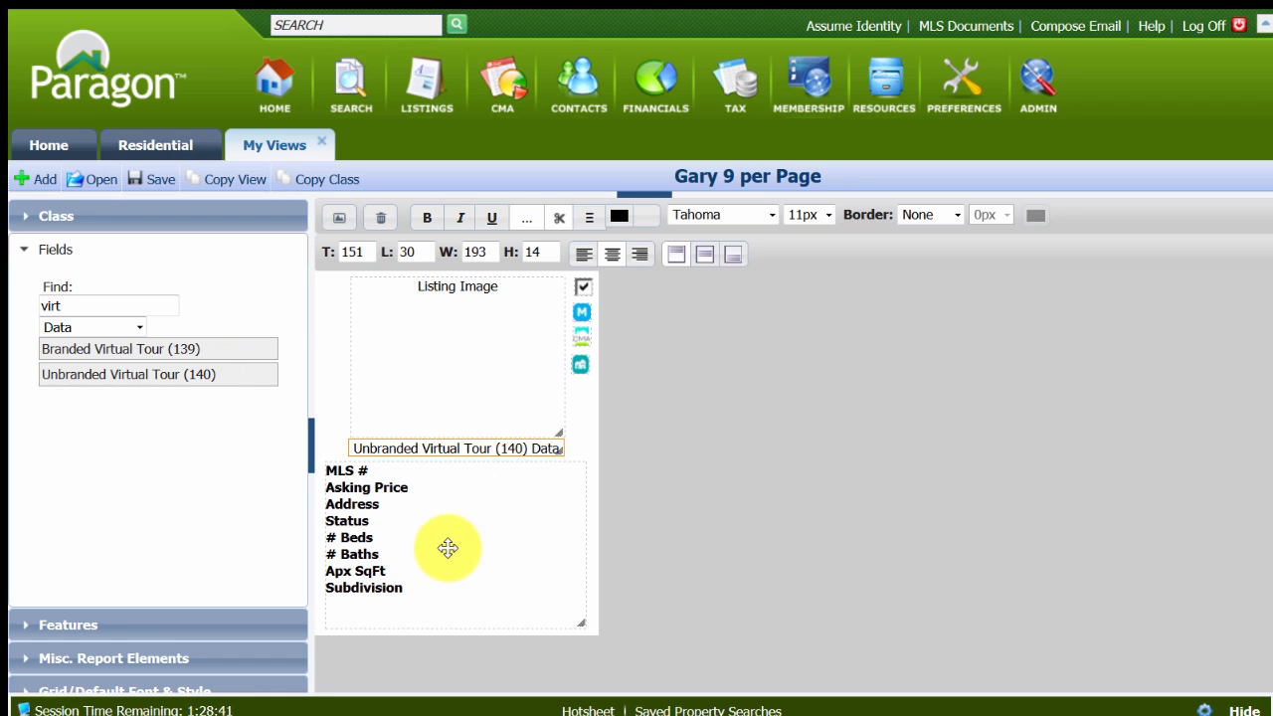
pyautogui.click(152, 181)
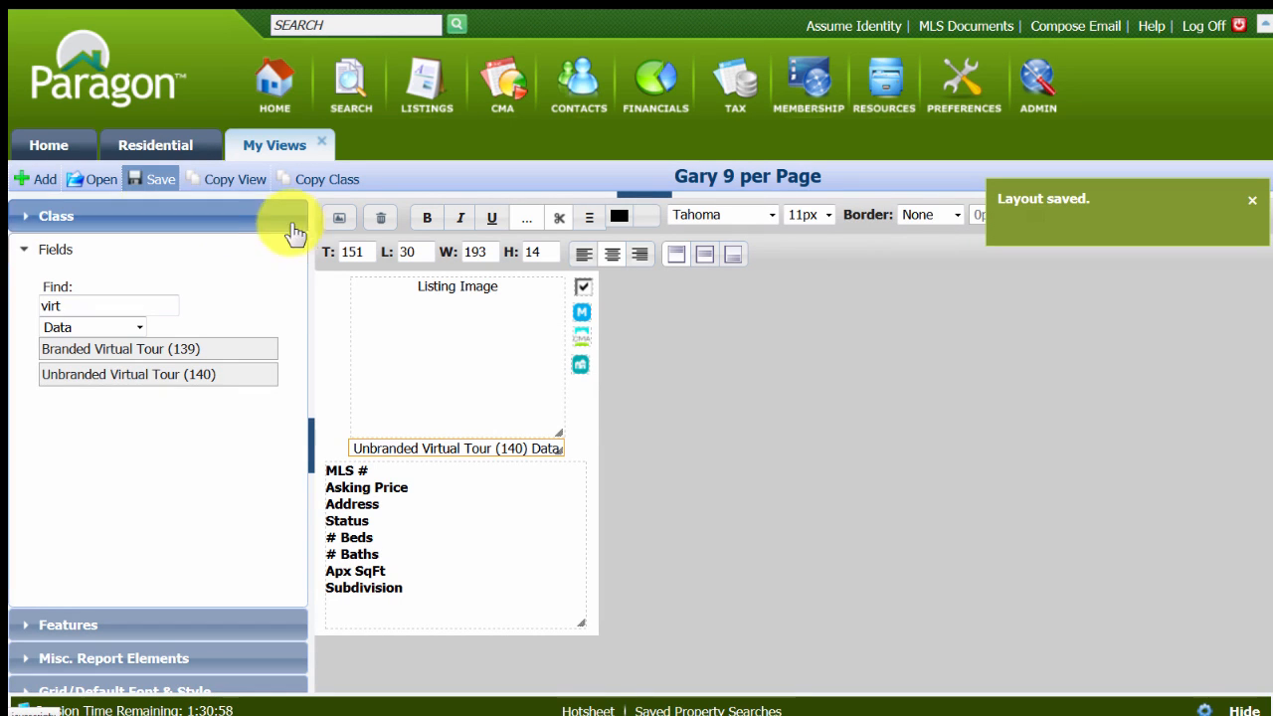
# Preview the layout with listing MLS # 98595026, then return to the layout editor.
pyautogui.click(339, 217)
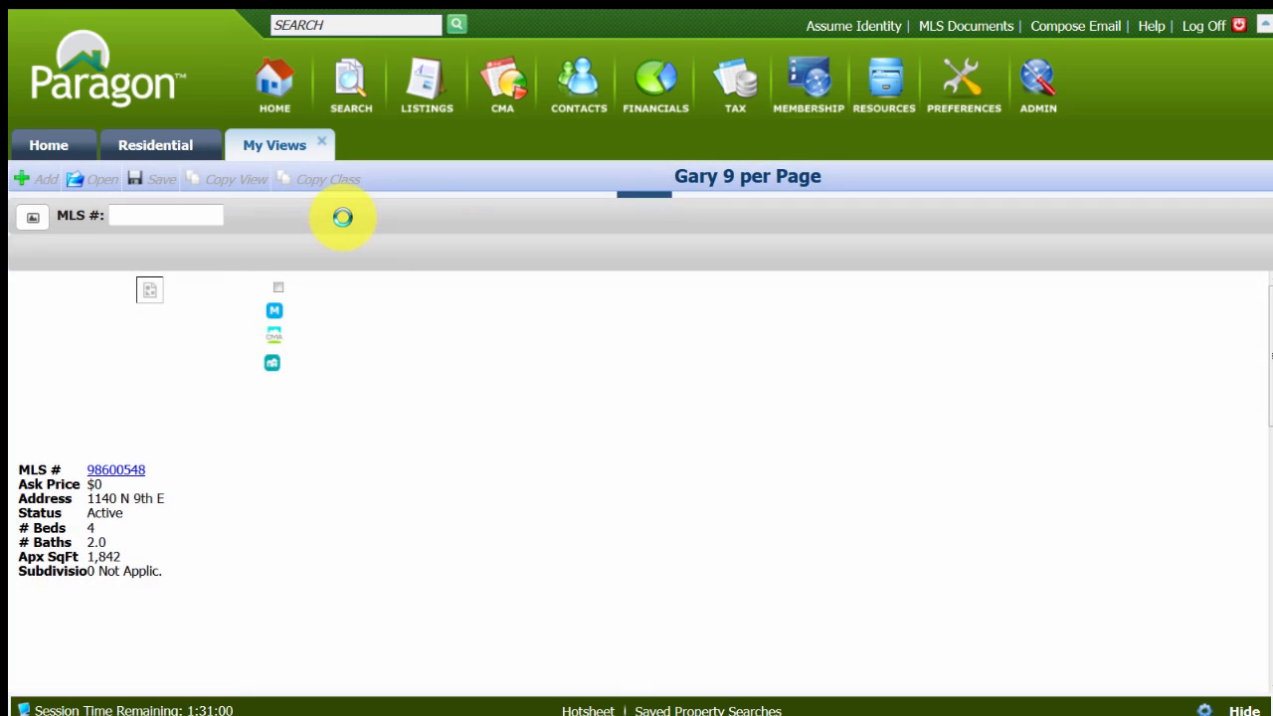
pyautogui.click(157, 214)
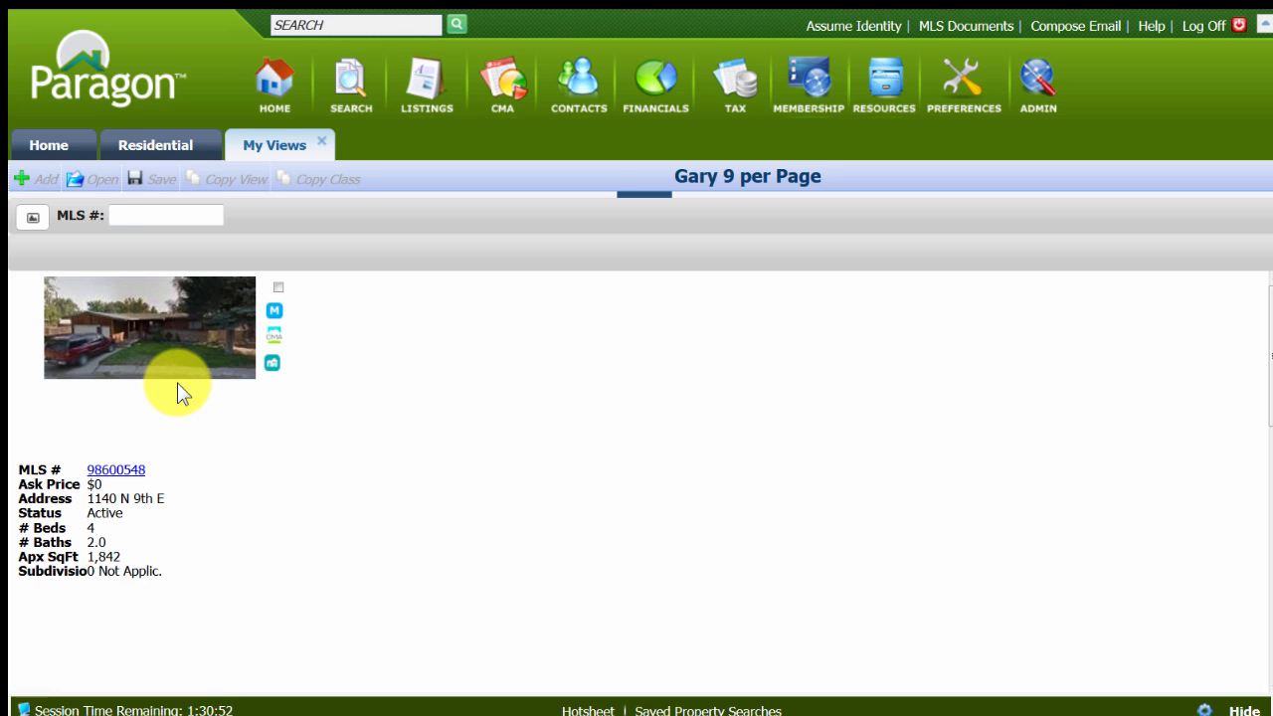
pyautogui.click(172, 219)
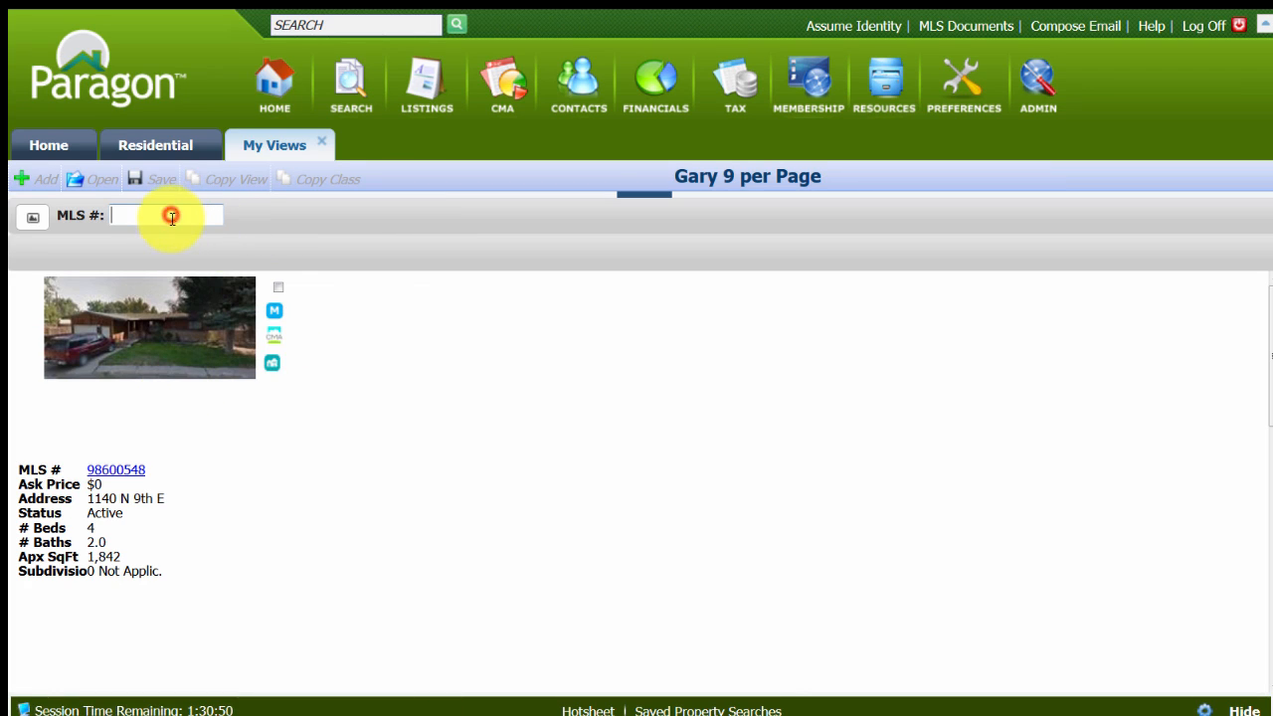
pyautogui.write('95026')
pyautogui.press('Return')
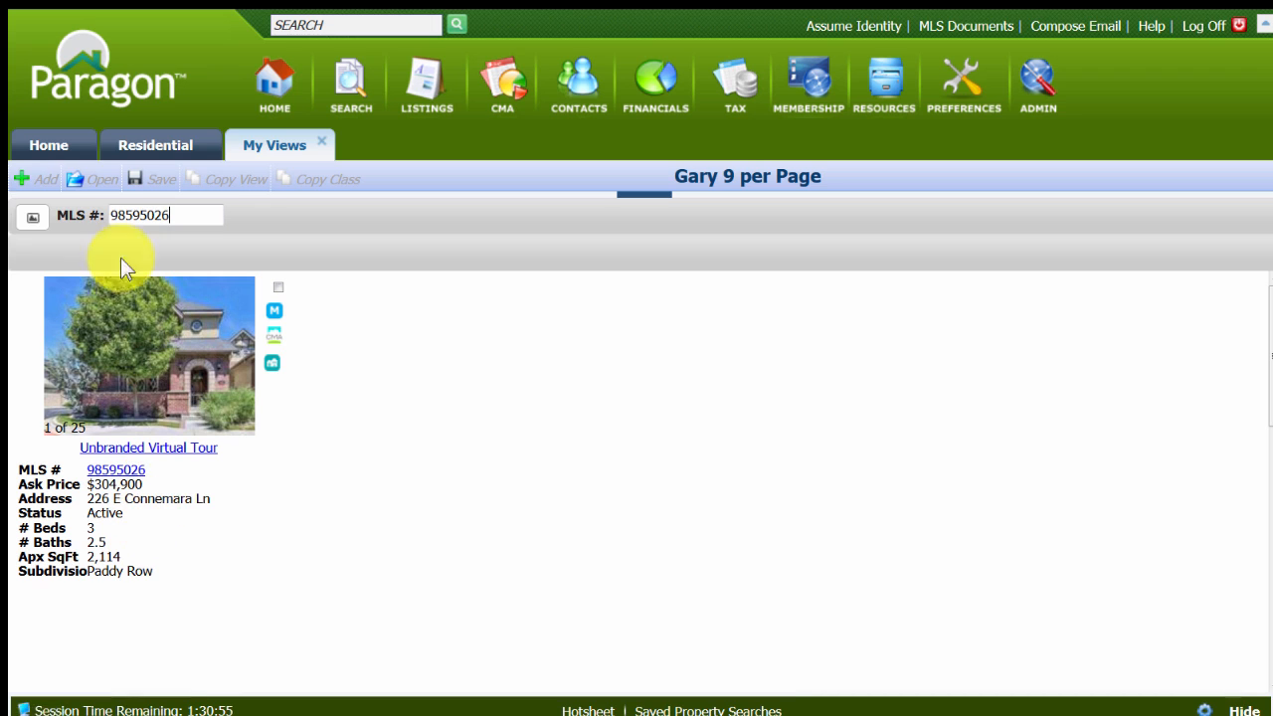
pyautogui.click(31, 218)
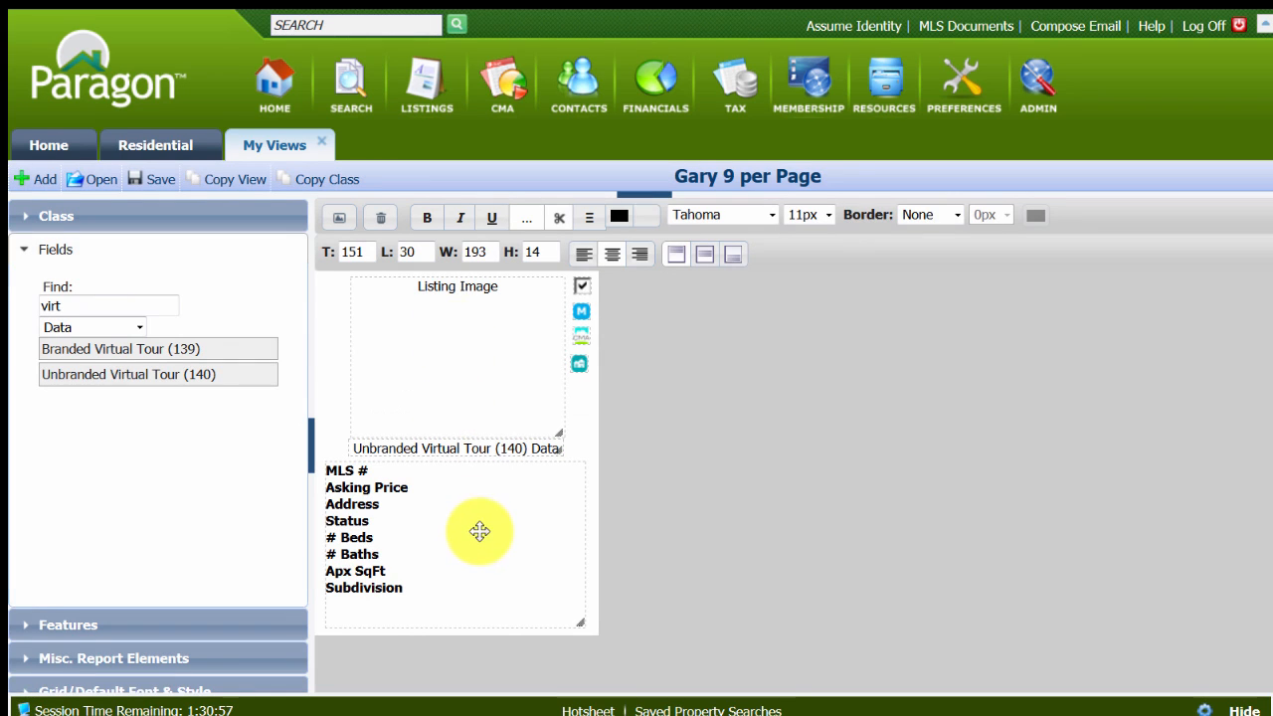
# Add a Box from the miscellaneous report elements to the layout and position it at top 2, left 2.
pyautogui.click(62, 659)
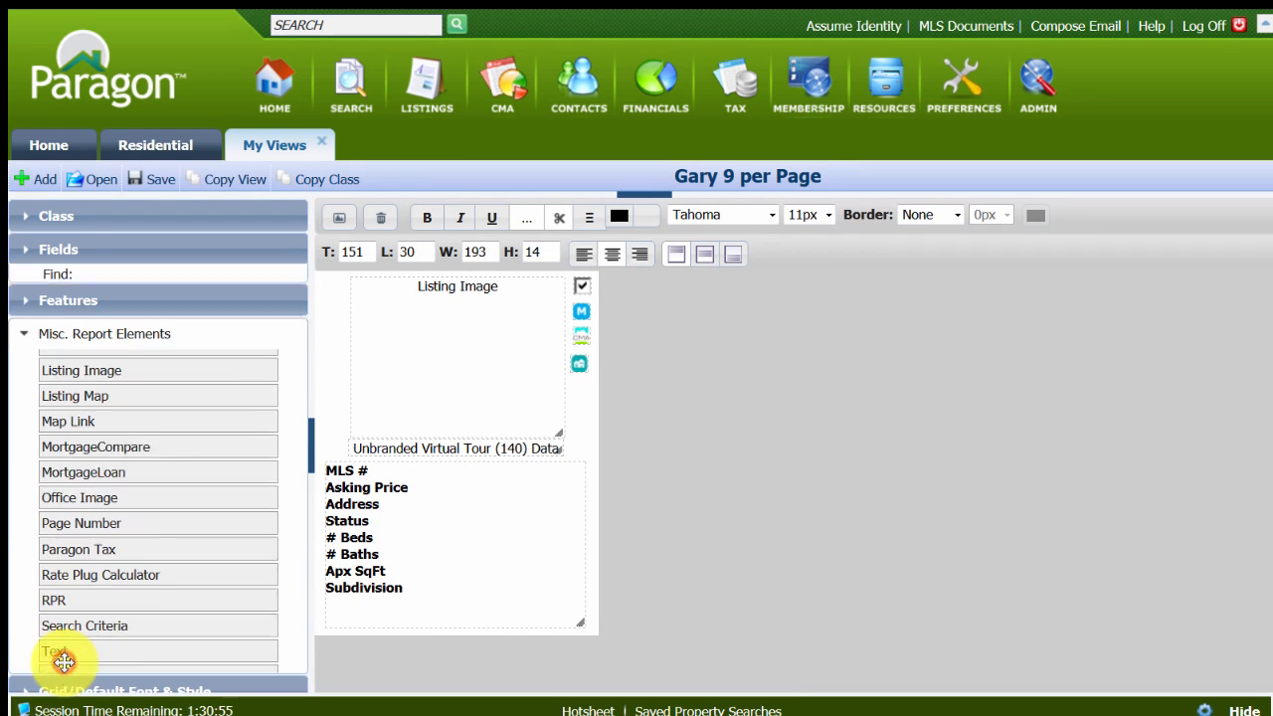
pyautogui.scroll(3, 170, 491)
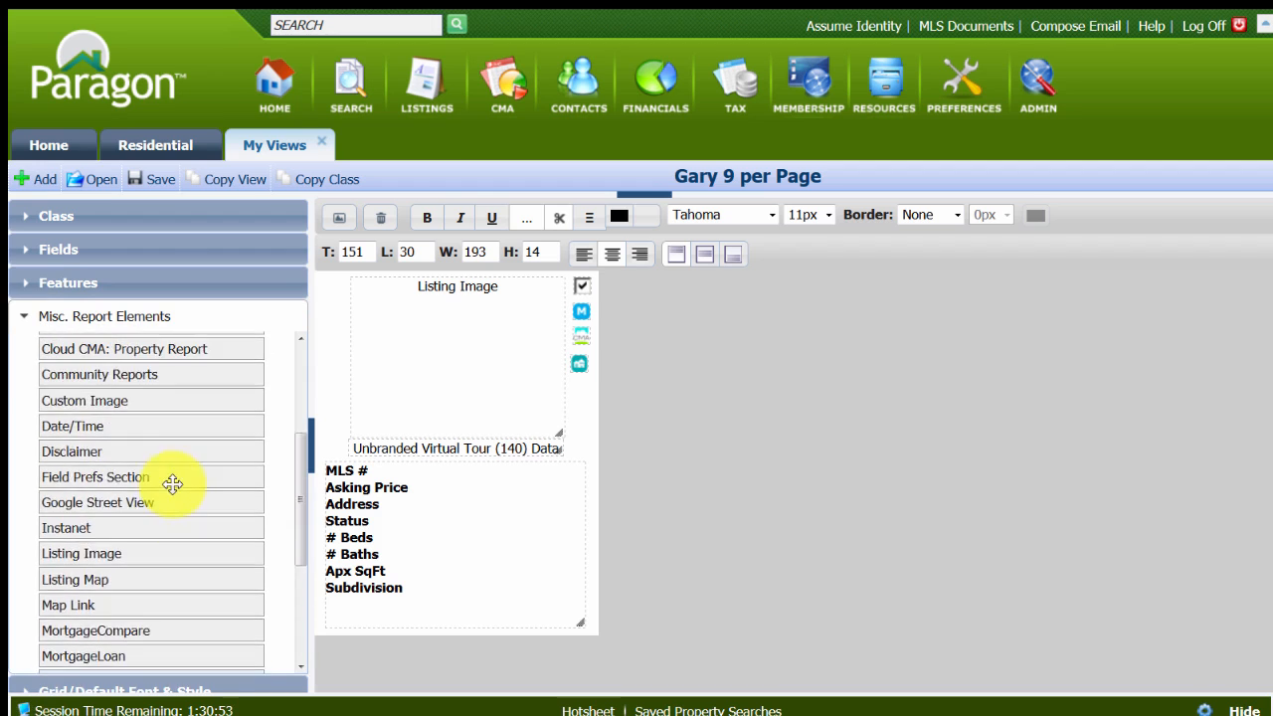
pyautogui.scroll(3, 173, 483)
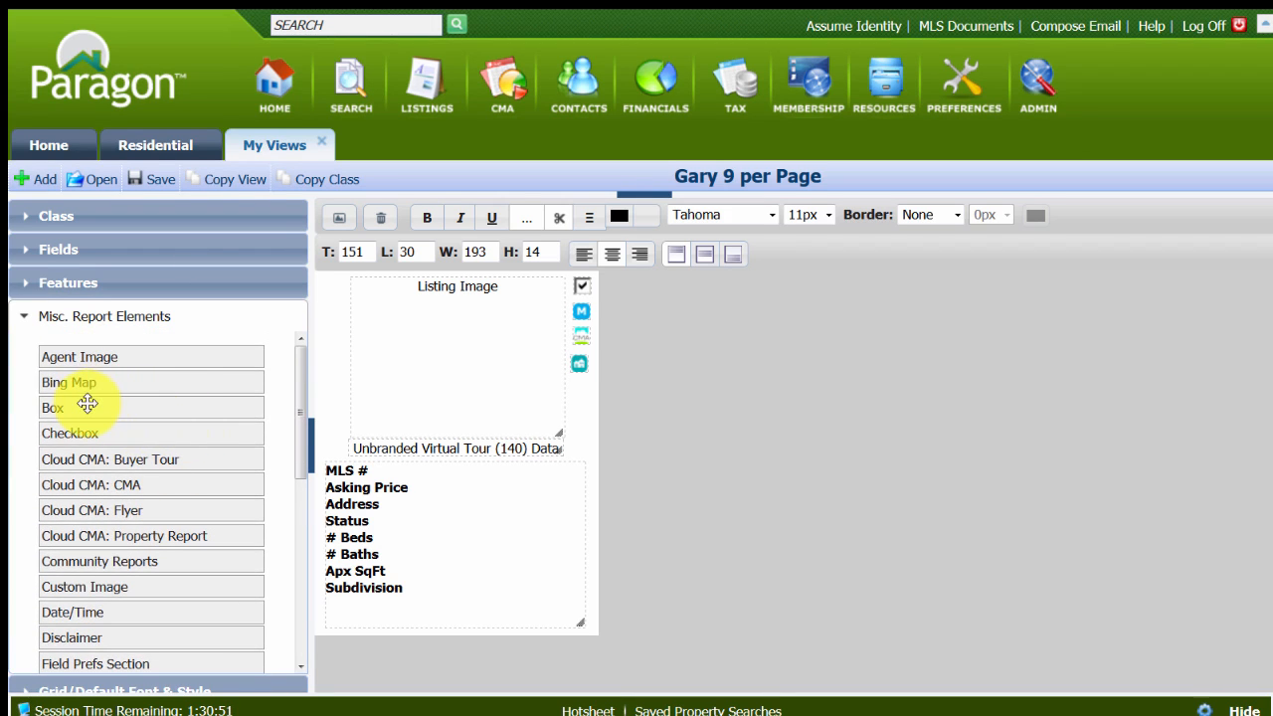
pyautogui.moveTo(83, 405); pyautogui.dragTo(364, 282)
pyautogui.click(341, 289)
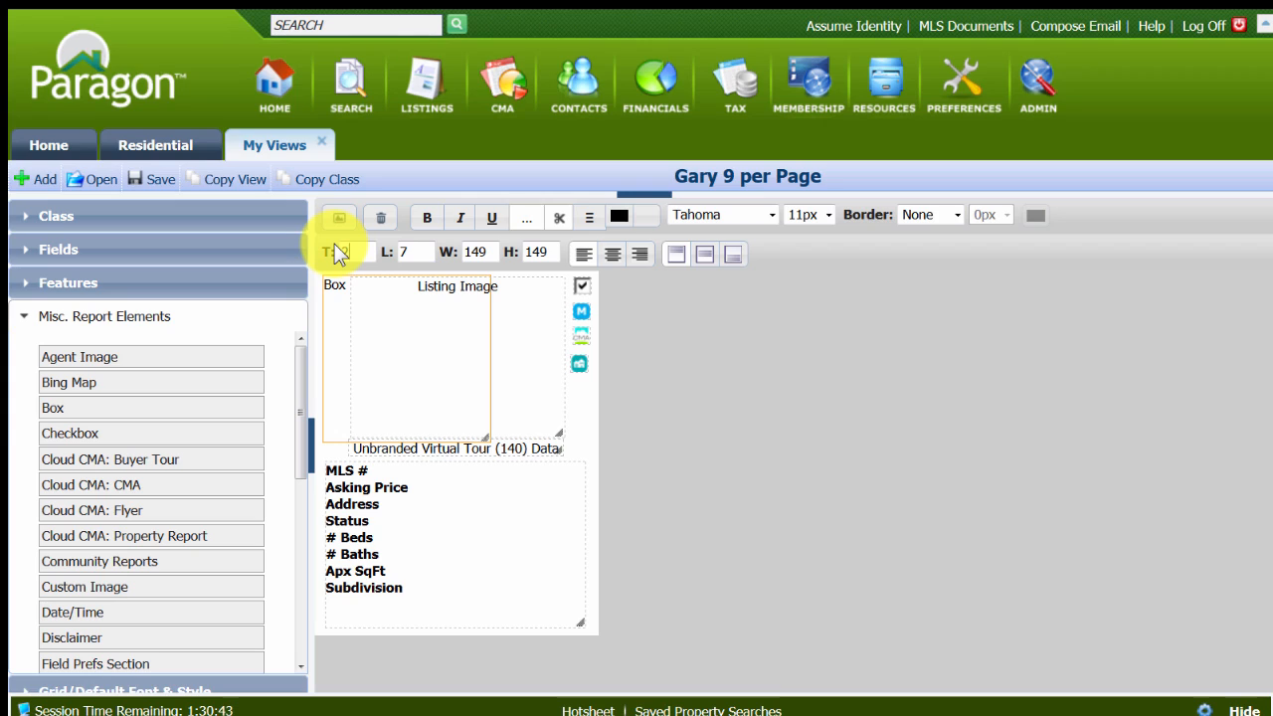
pyautogui.press('Tab')
pyautogui.write('2')
pyautogui.press('Tab')
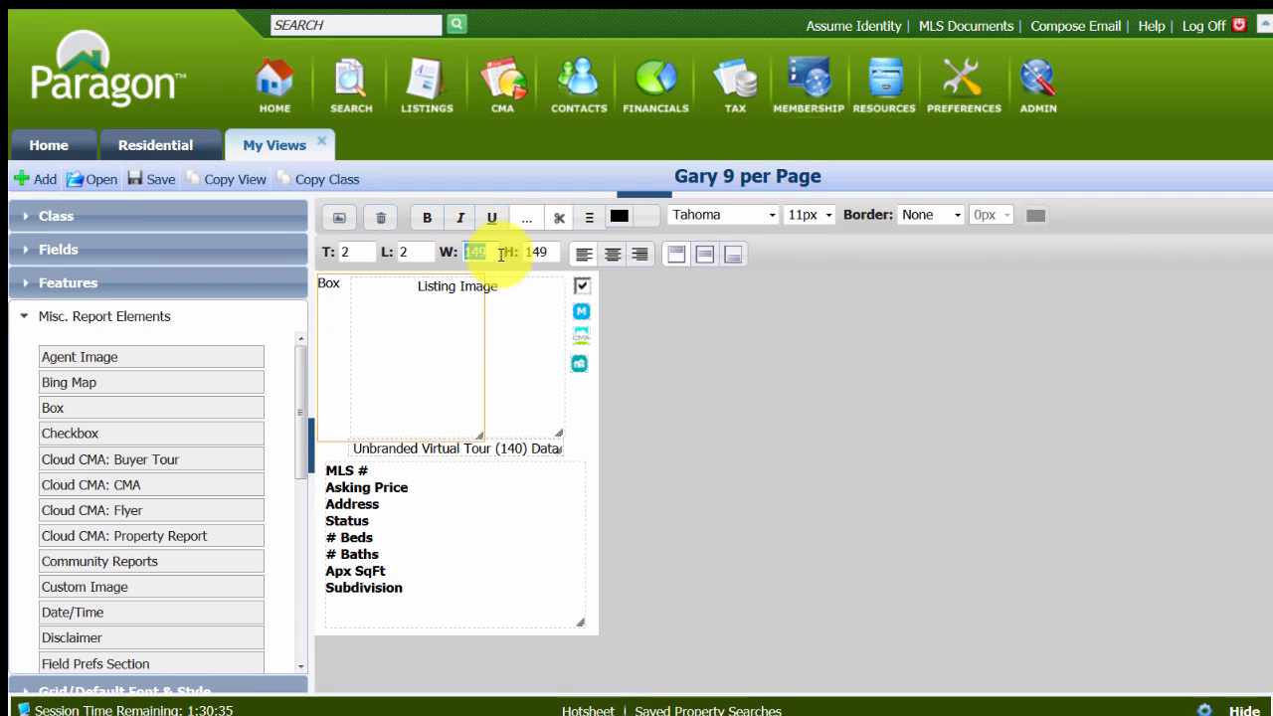
# Set the box's width to 250.
pyautogui.moveTo(493, 249); pyautogui.dragTo(460, 249)
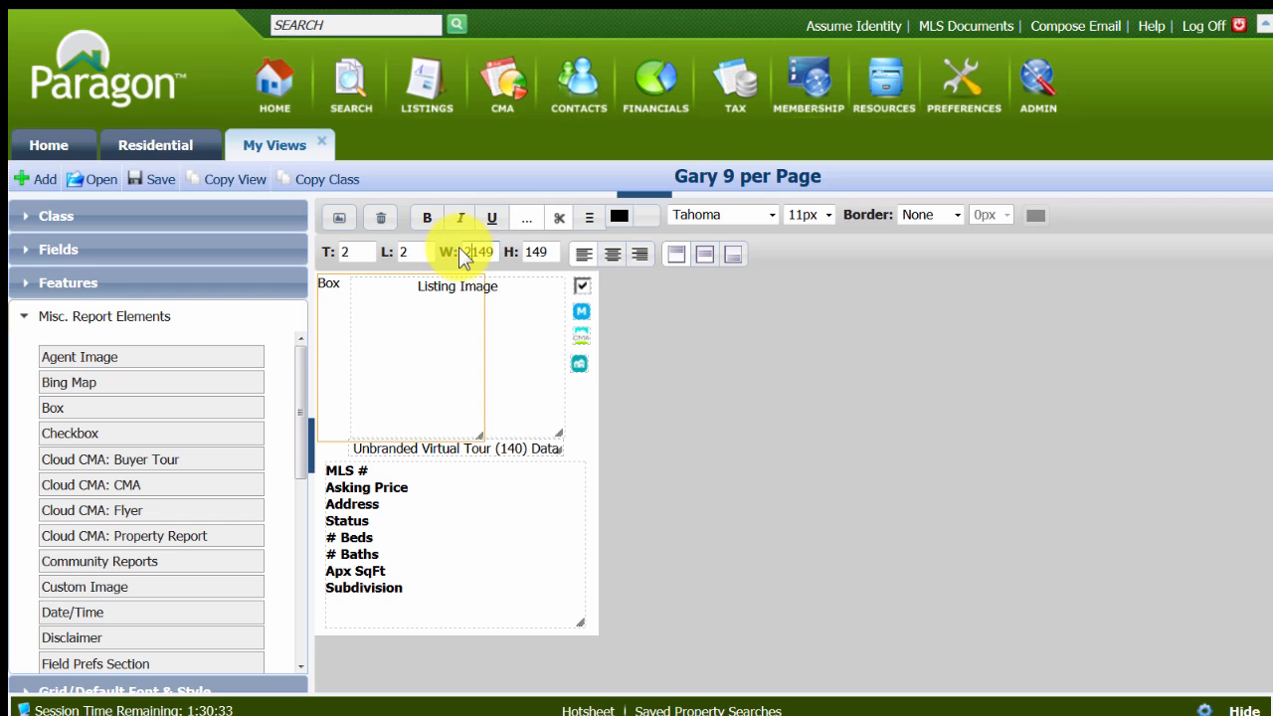
pyautogui.write('2')
pyautogui.press('Tab')
pyautogui.hotkey('shift', 'Tab')
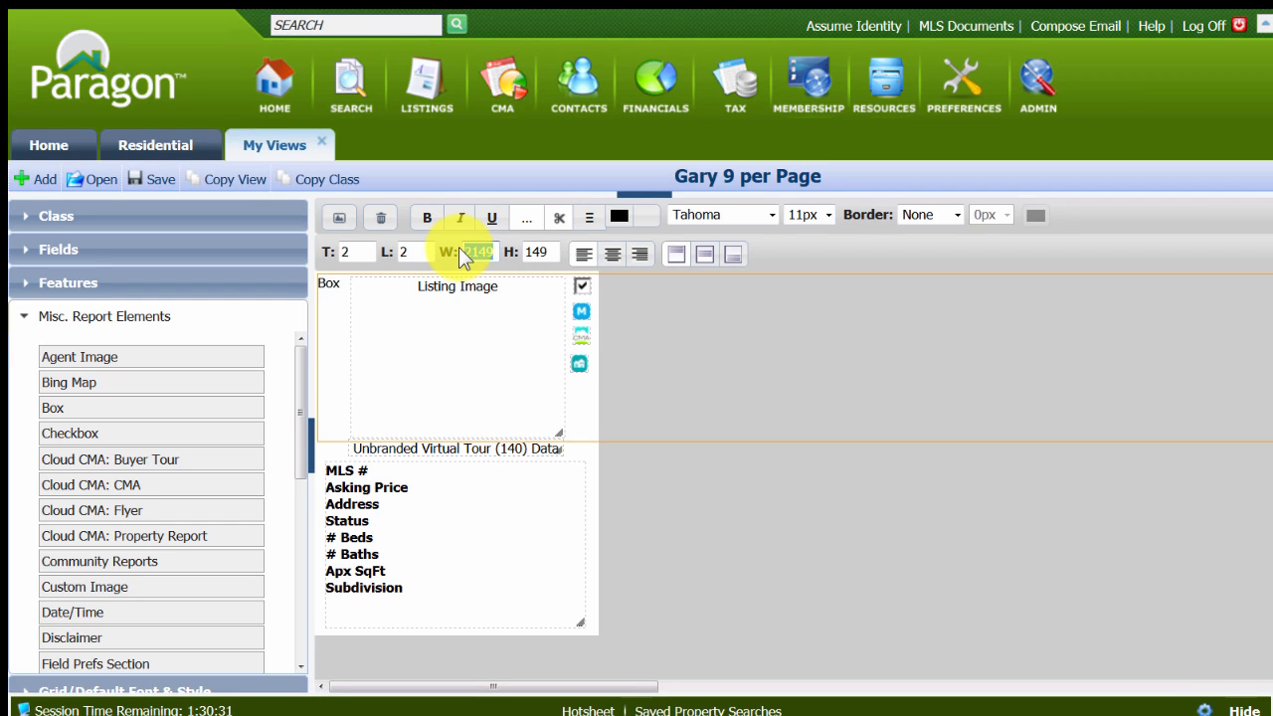
pyautogui.write('200')
pyautogui.press('Tab')
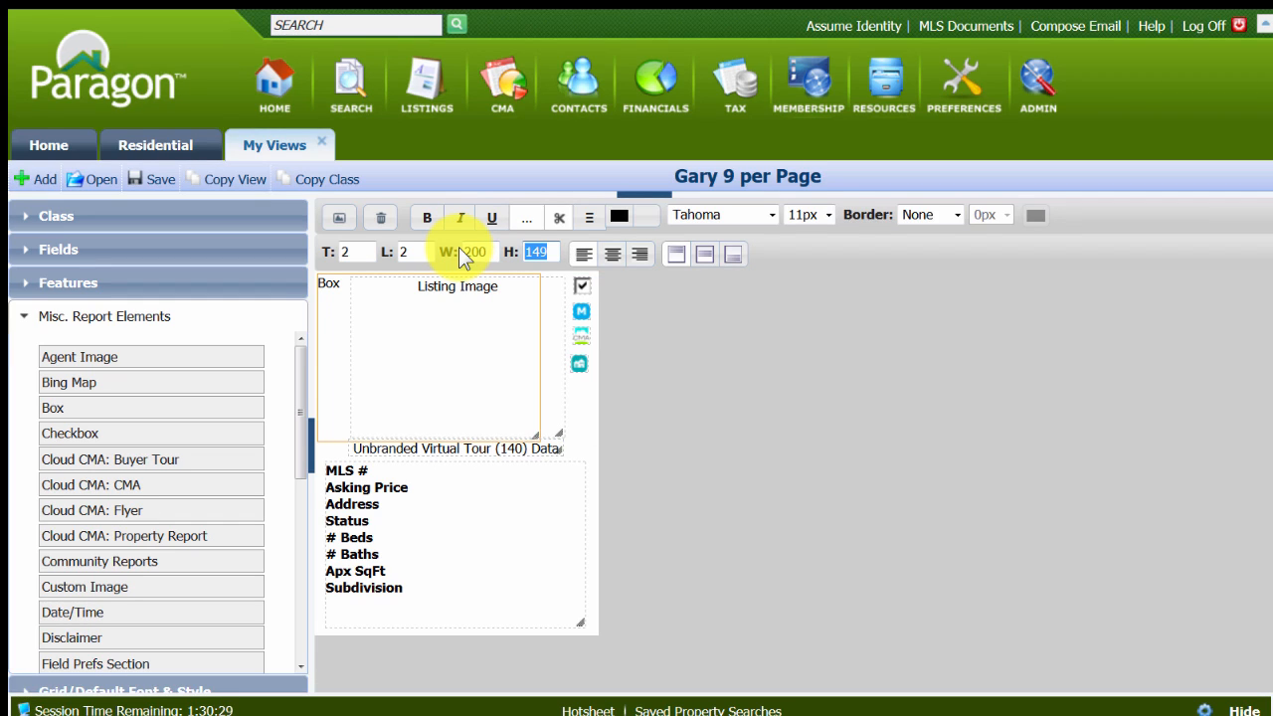
pyautogui.hotkey('shift', 'Tab')
pyautogui.write('250')
pyautogui.press('Tab')
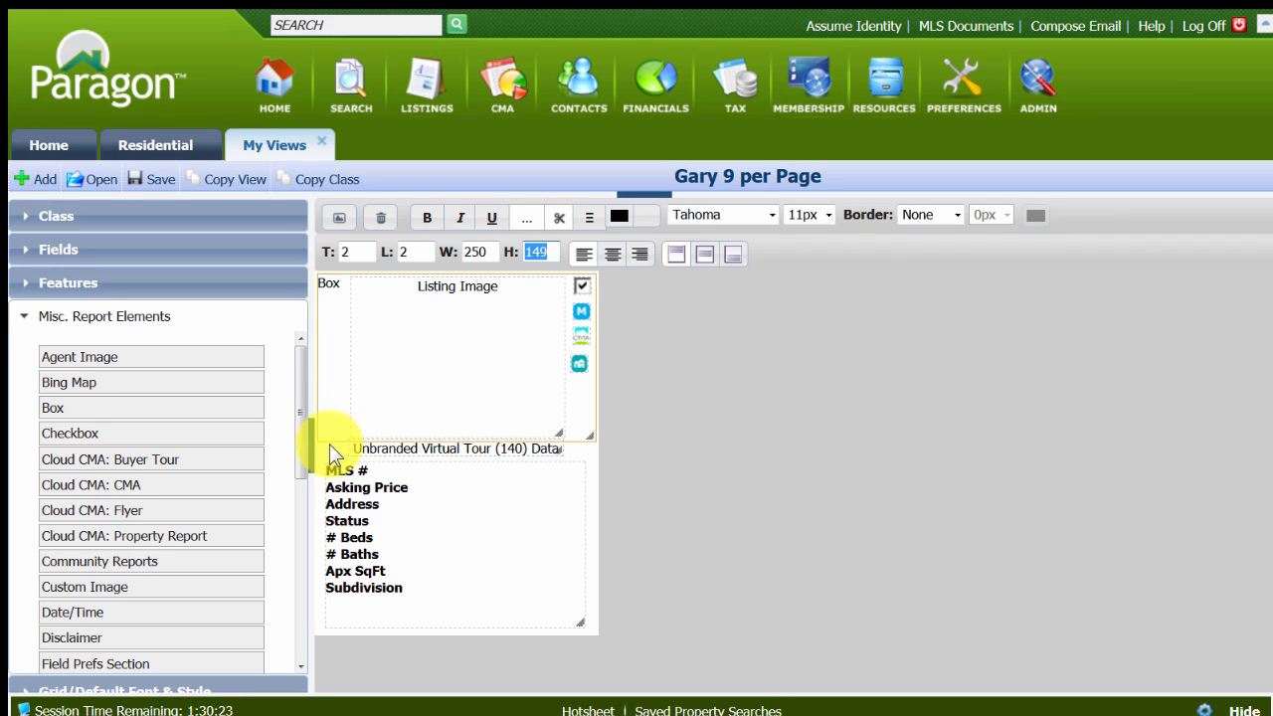
# Stretch the box down around all the layout's elements and set its height to 322.
pyautogui.moveTo(329, 440); pyautogui.dragTo(319, 626)
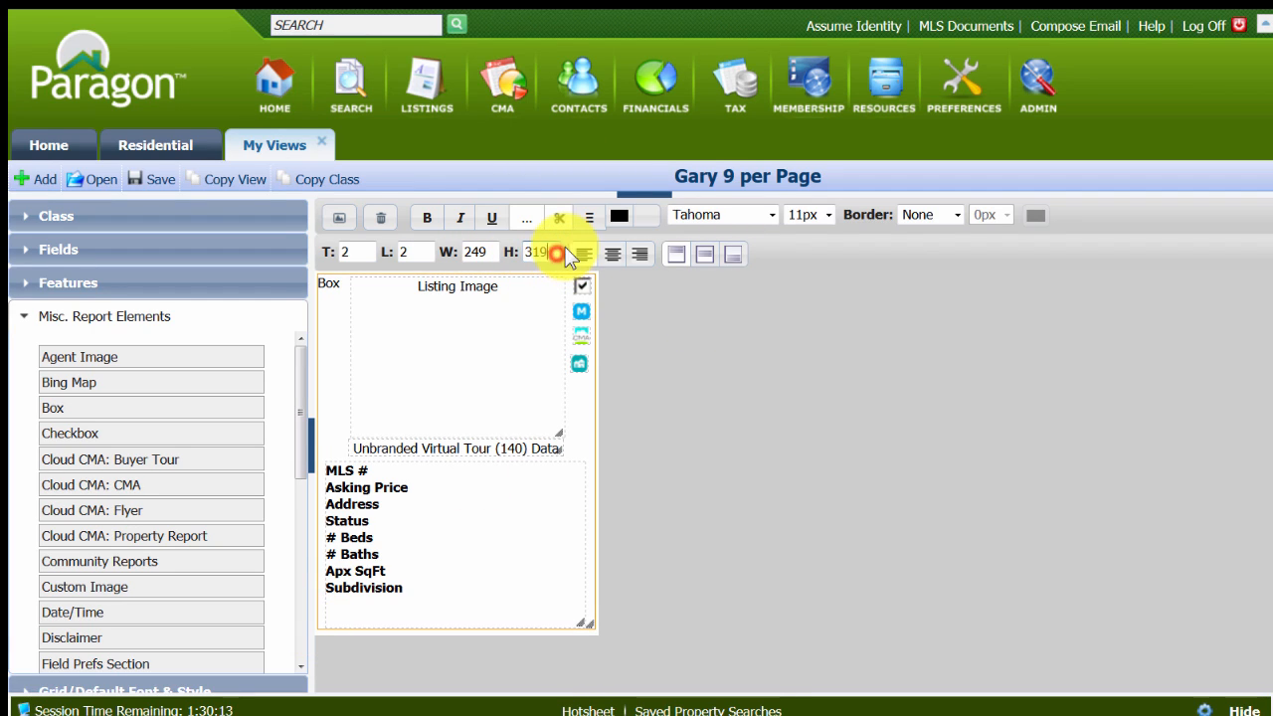
pyautogui.write('320')
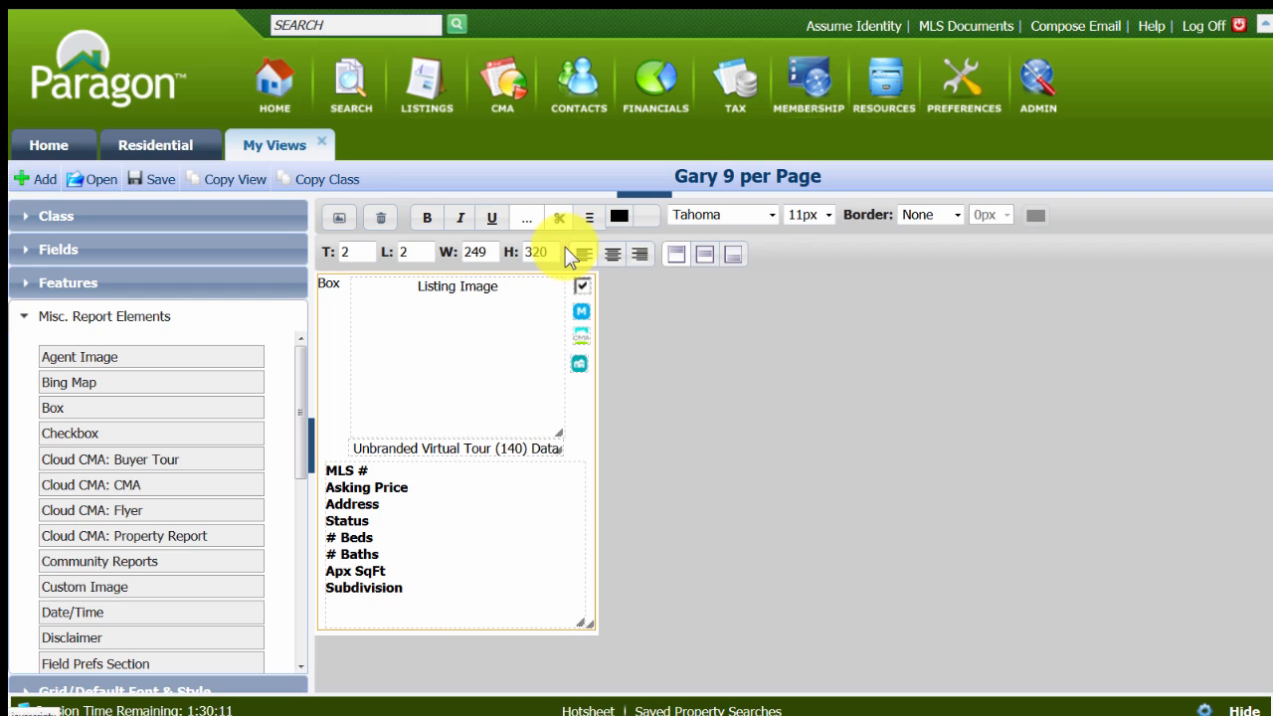
pyautogui.hotkey('ctrl', 'a')
pyautogui.write('322')
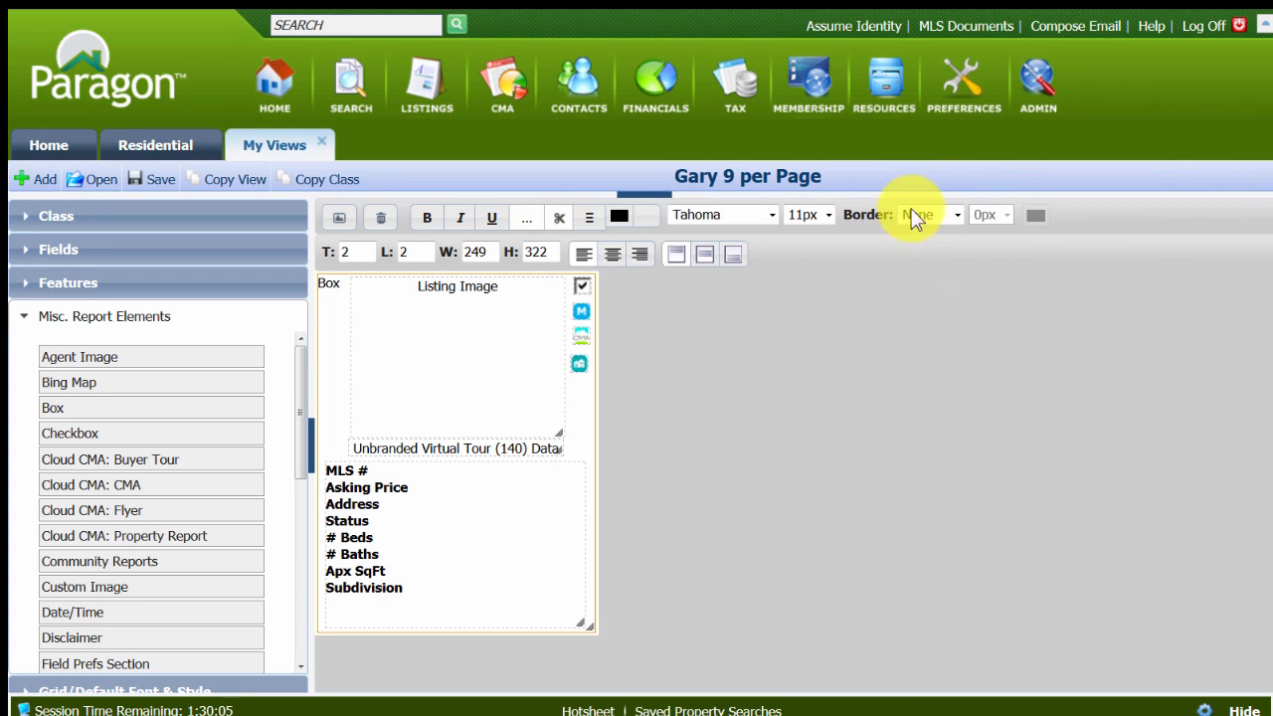
# Give the box a solid border, save the layout, and check it in the preview before returning to the editor.
pyautogui.click(959, 217)
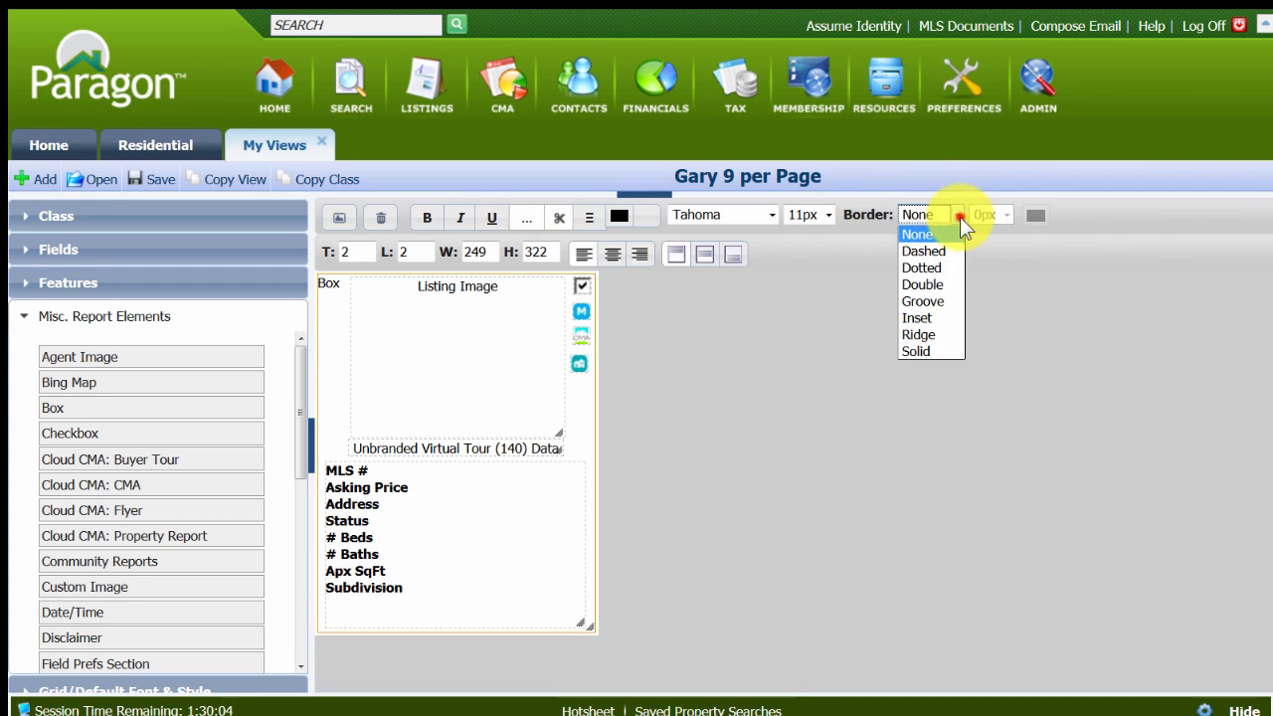
pyautogui.click(920, 352)
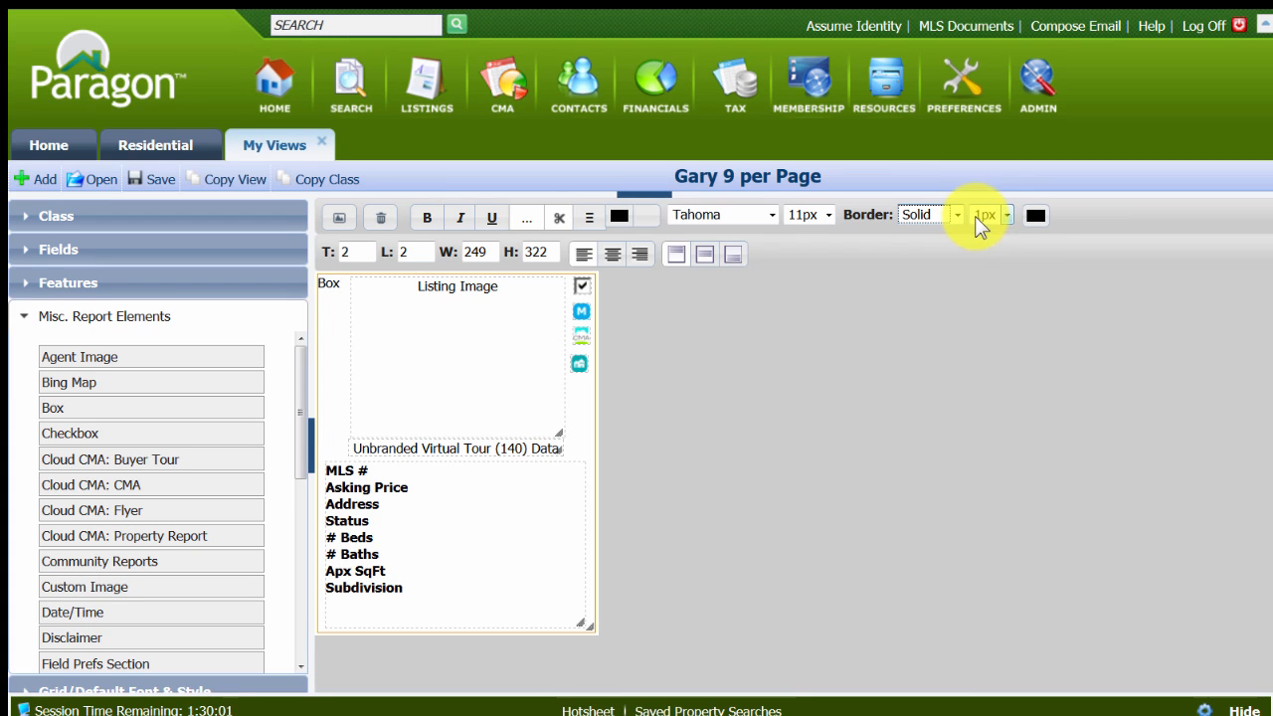
pyautogui.click(162, 185)
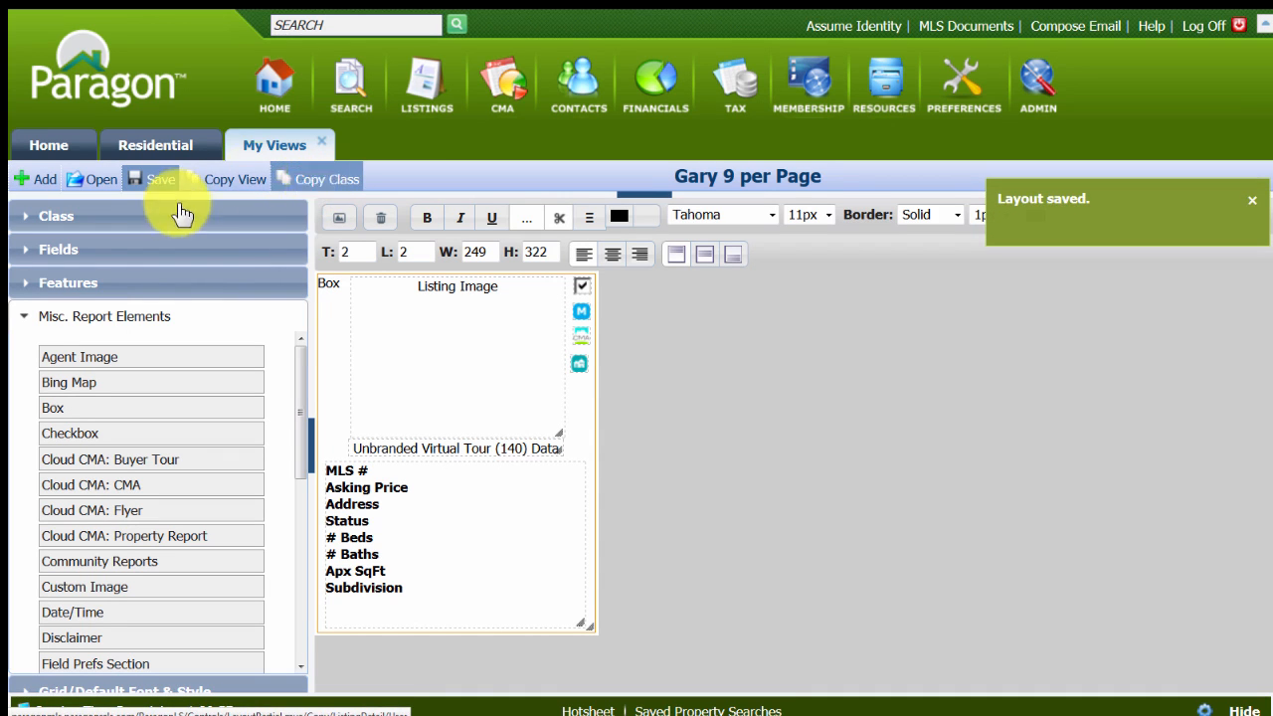
pyautogui.click(339, 218)
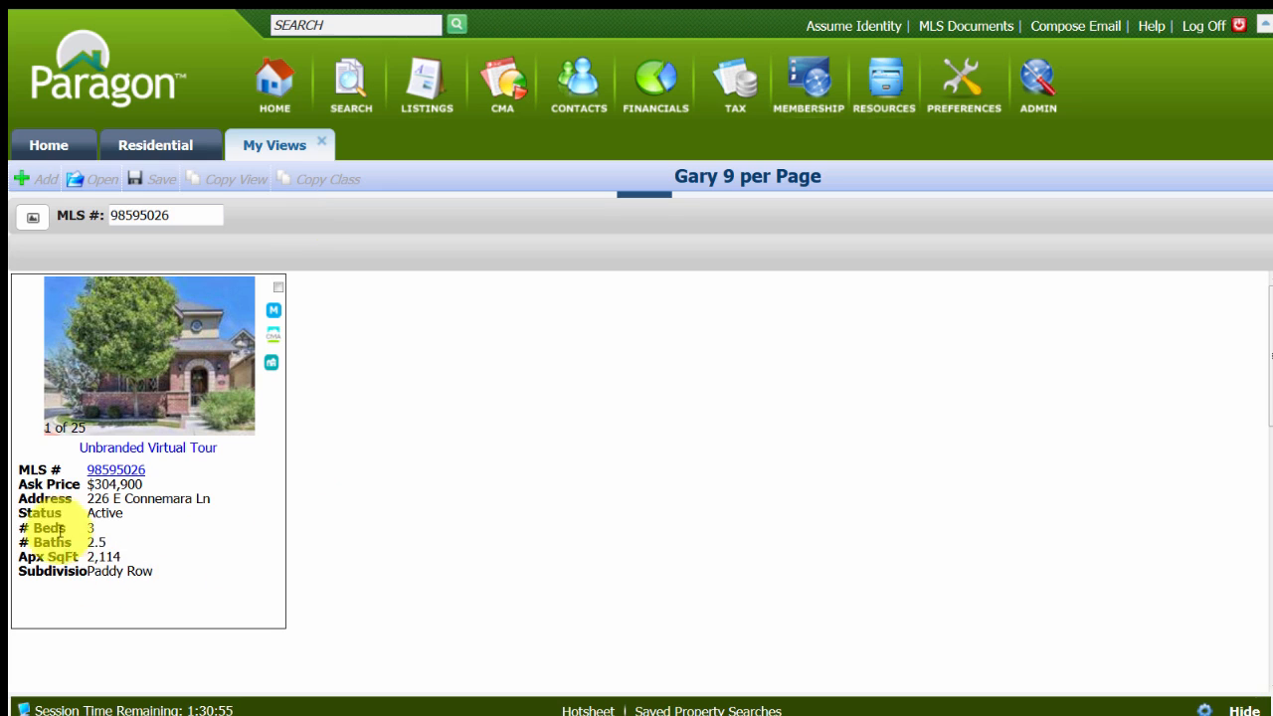
pyautogui.click(33, 221)
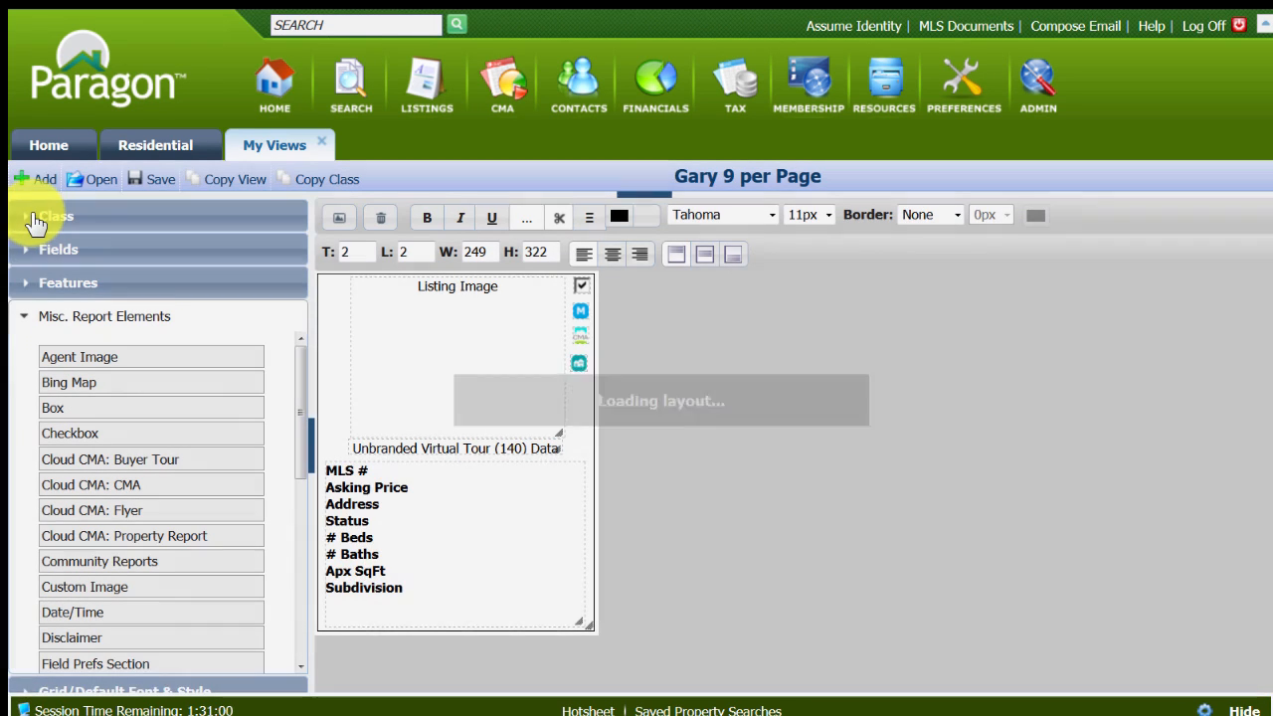
# Return to the last Residential search's criteria and run the search again.
pyautogui.click(151, 145)
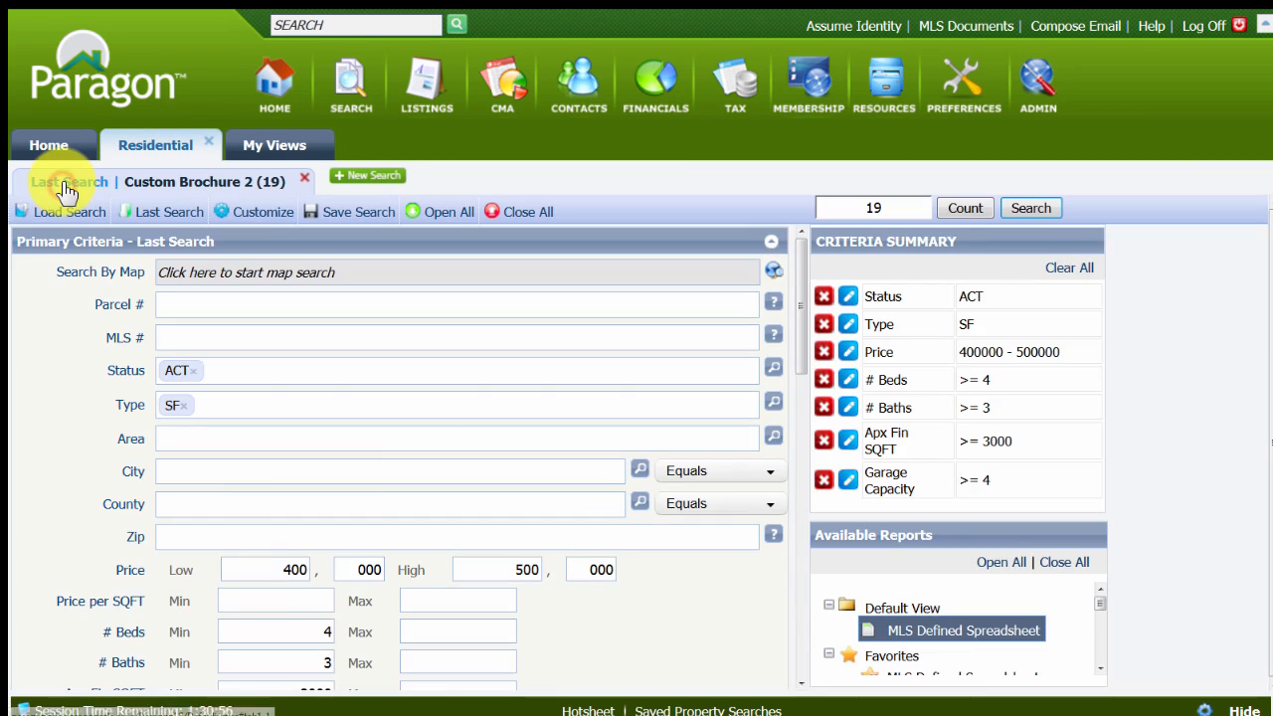
pyautogui.click(66, 183)
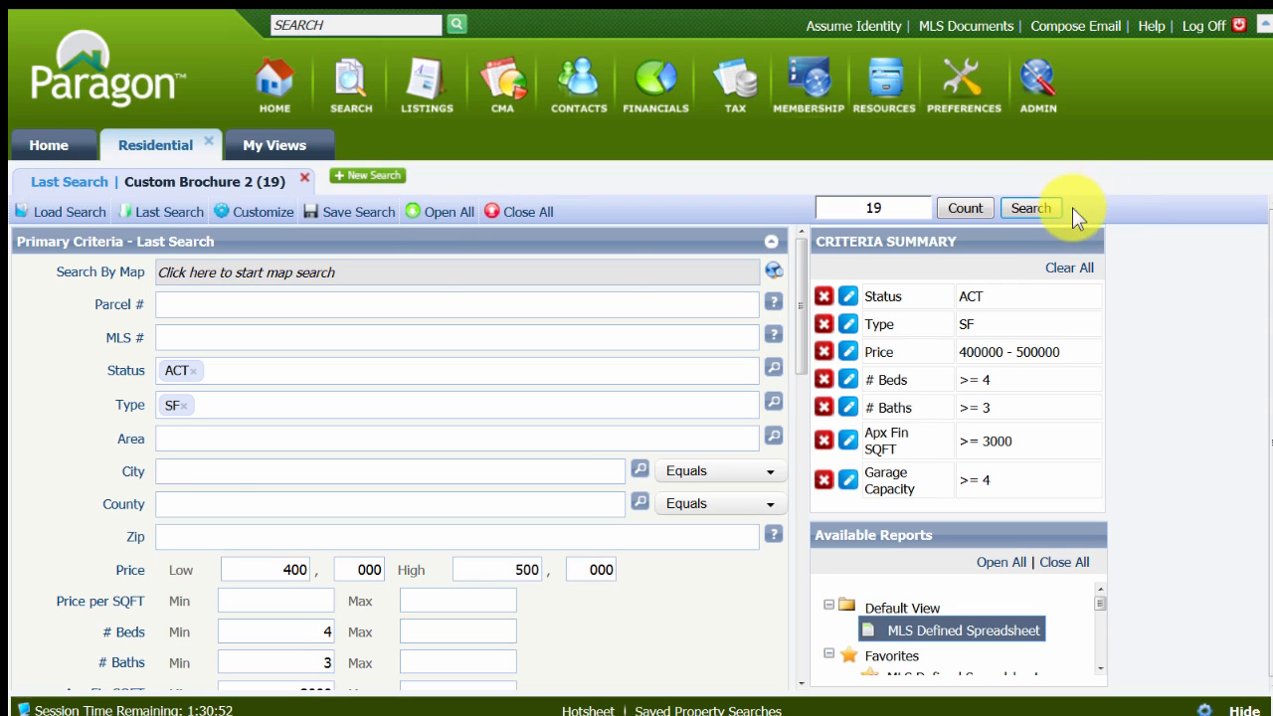
pyautogui.click(1030, 209)
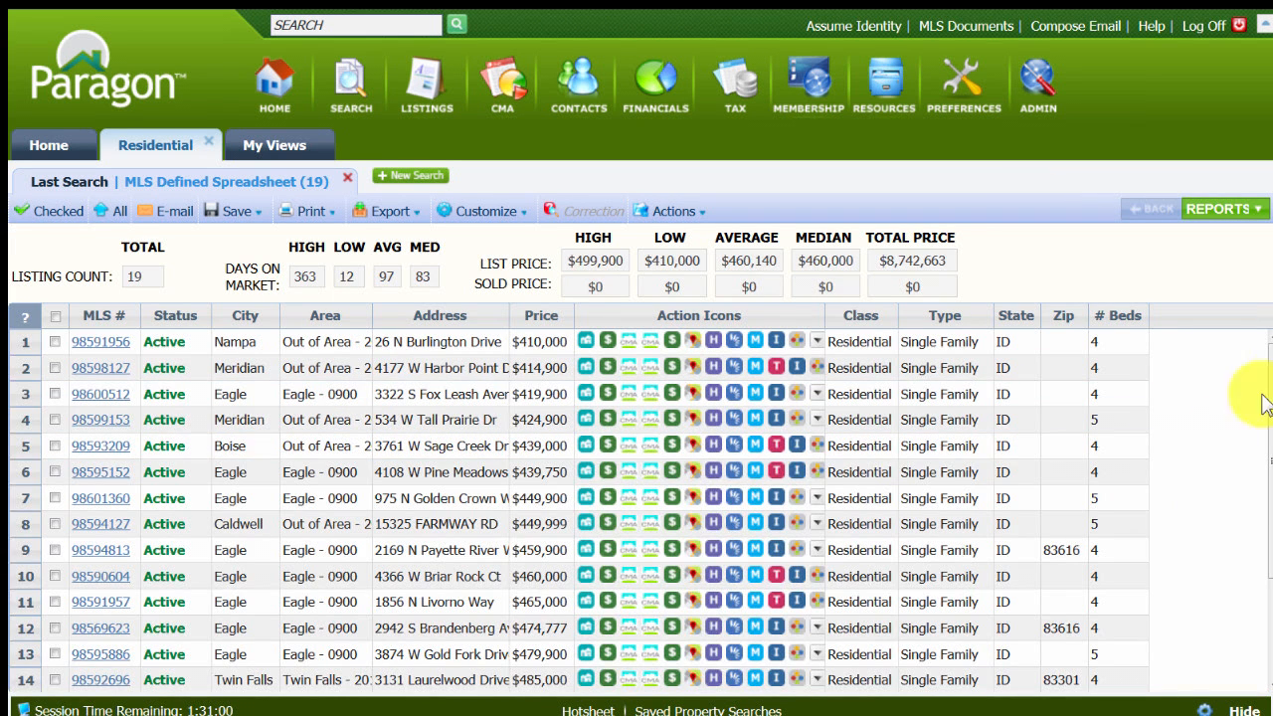
# Display the search results in the personal Custom Broch 2 view from the Details reports.
pyautogui.click(1221, 211)
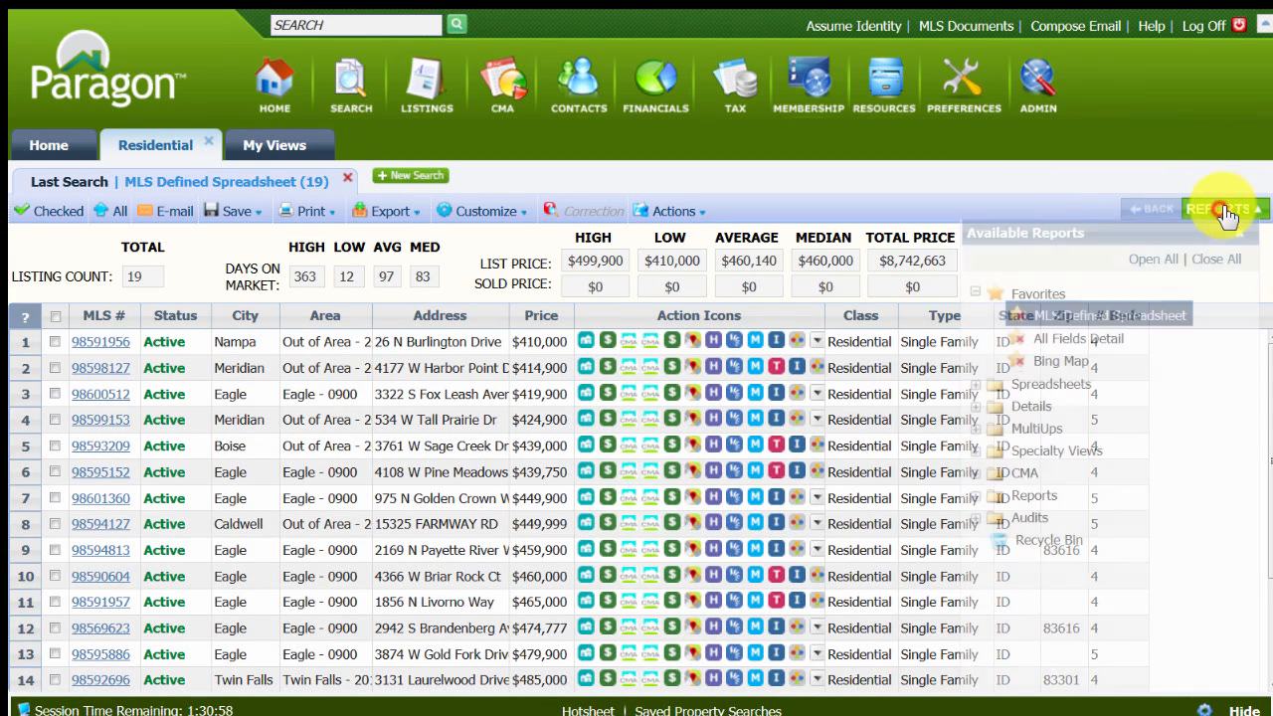
pyautogui.click(975, 406)
pyautogui.scroll(-5, 1121, 501)
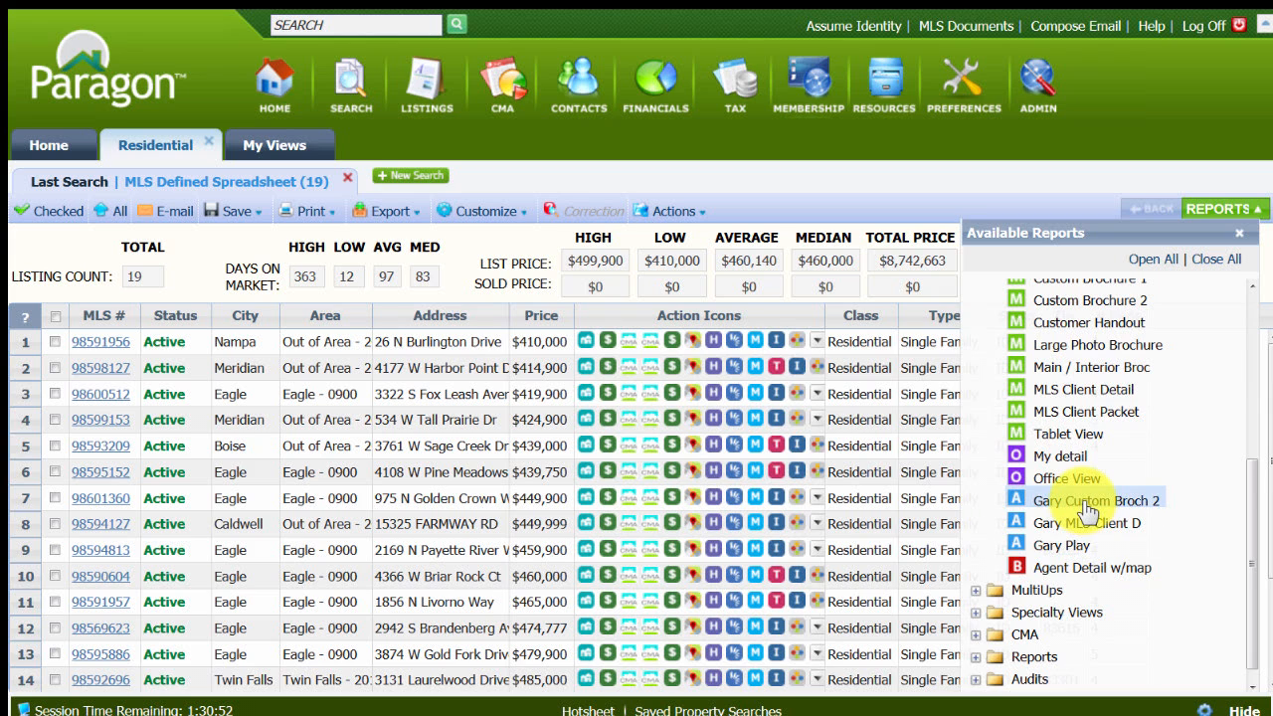
pyautogui.click(1087, 508)
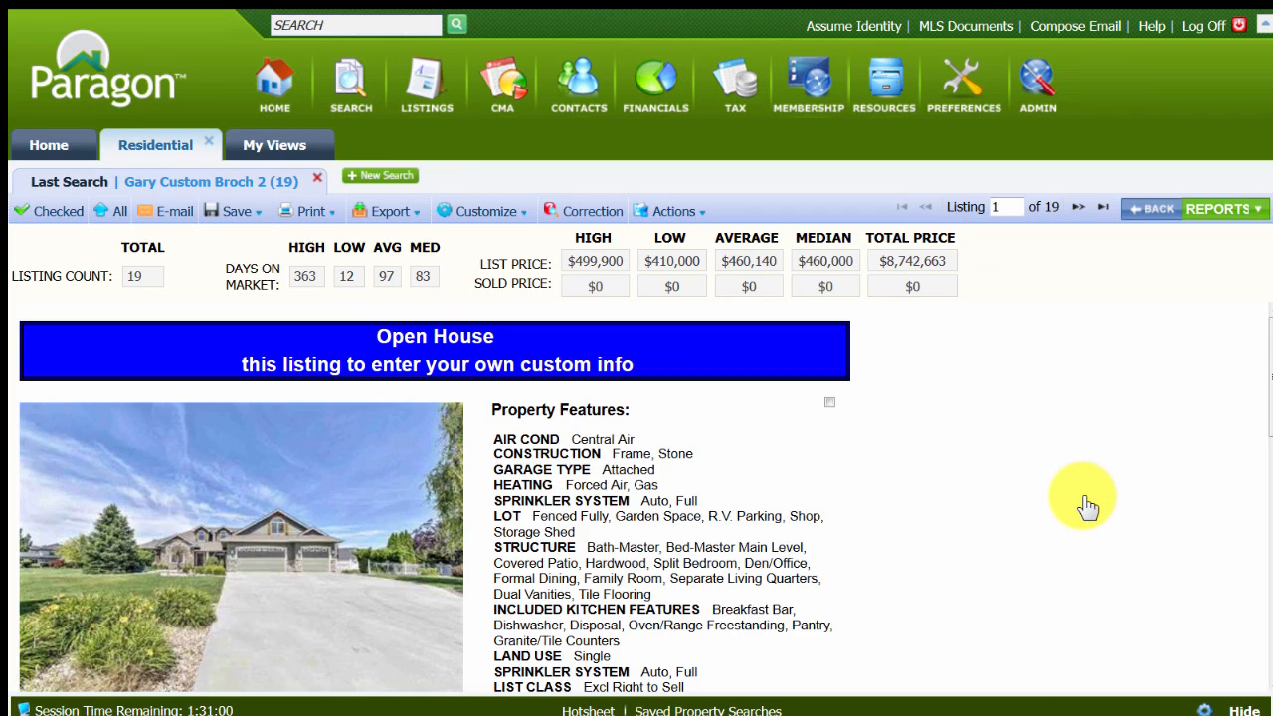
pyautogui.moveTo(1265, 336)
pyautogui.mouseDown()
pyautogui.moveTo(1265, 602)
pyautogui.moveTo(1265, 318)
pyautogui.mouseUp()
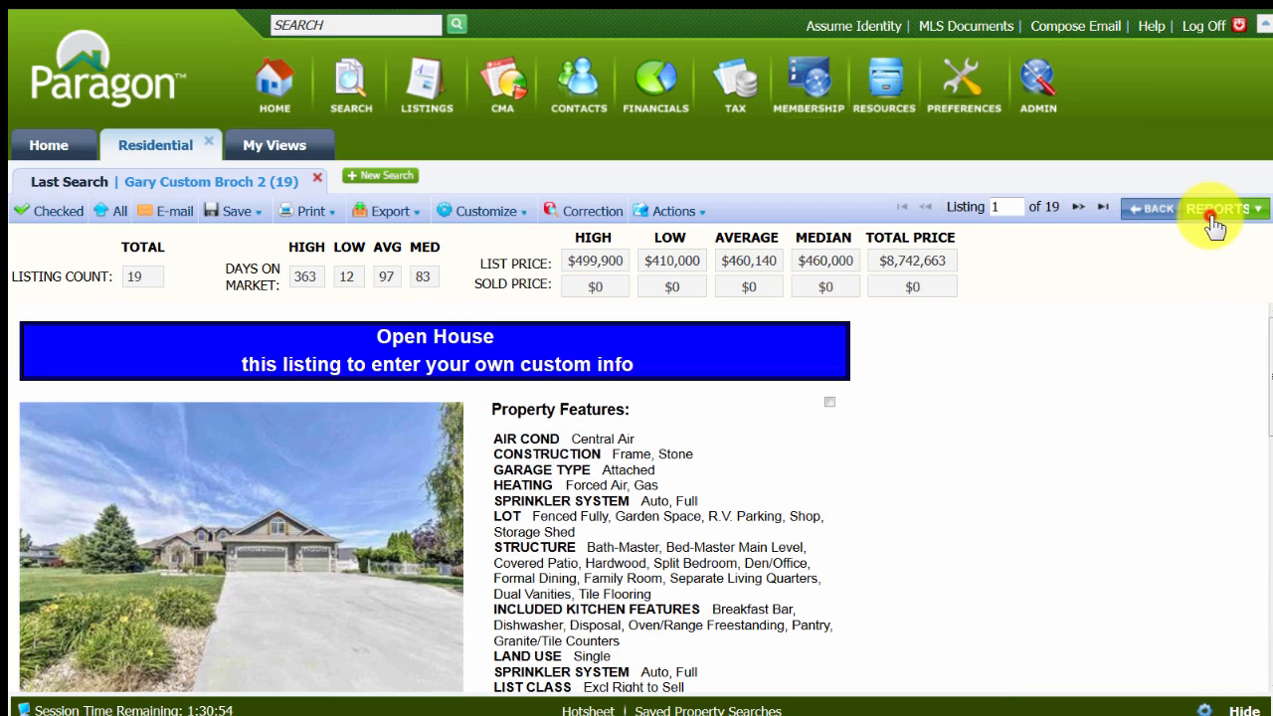
# Display the search results in the personal 9 per Page view from the MultiUps reports.
pyautogui.click(1215, 210)
pyautogui.scroll(2, 1085, 338)
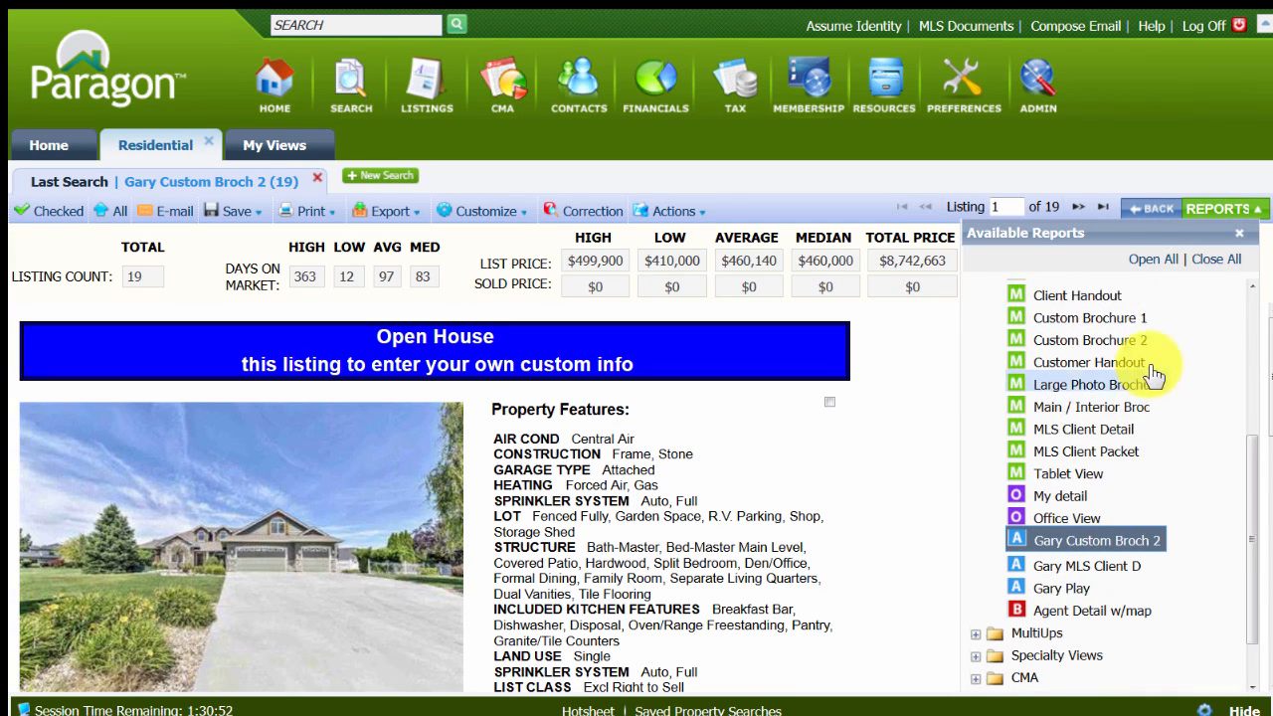
pyautogui.moveTo(1249, 469); pyautogui.dragTo(1255, 338)
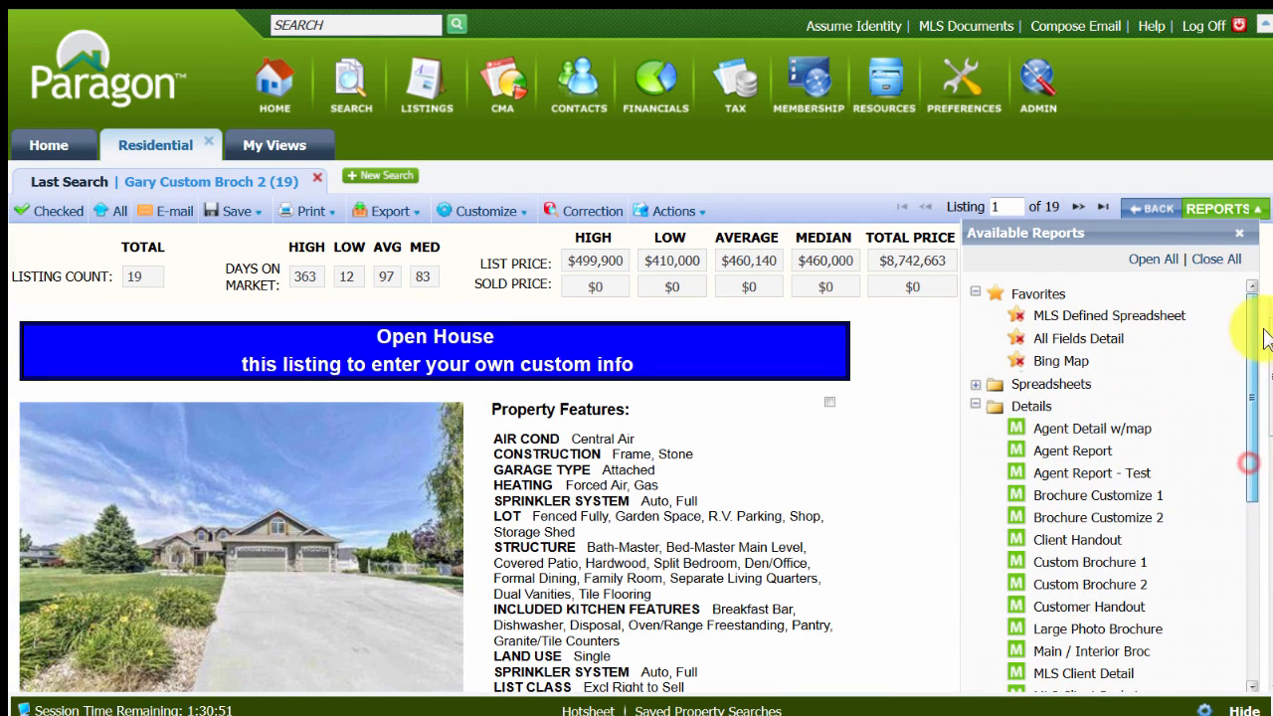
pyautogui.click(974, 406)
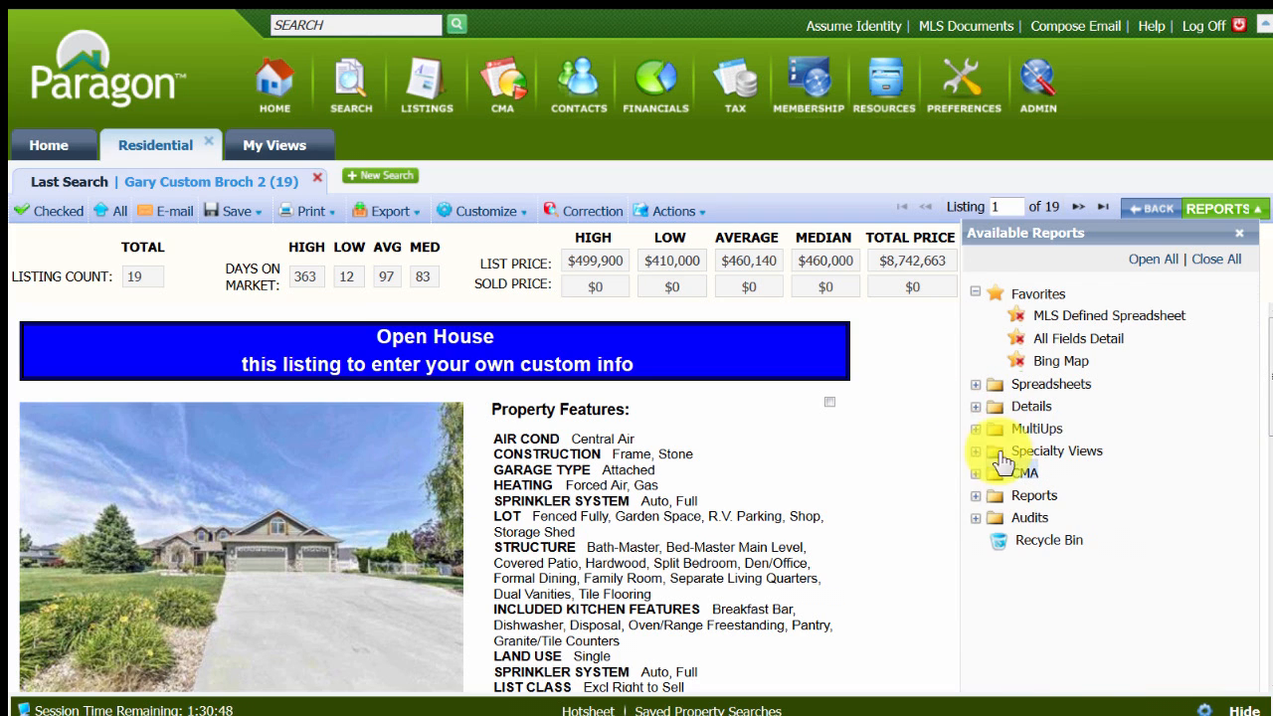
pyautogui.click(976, 430)
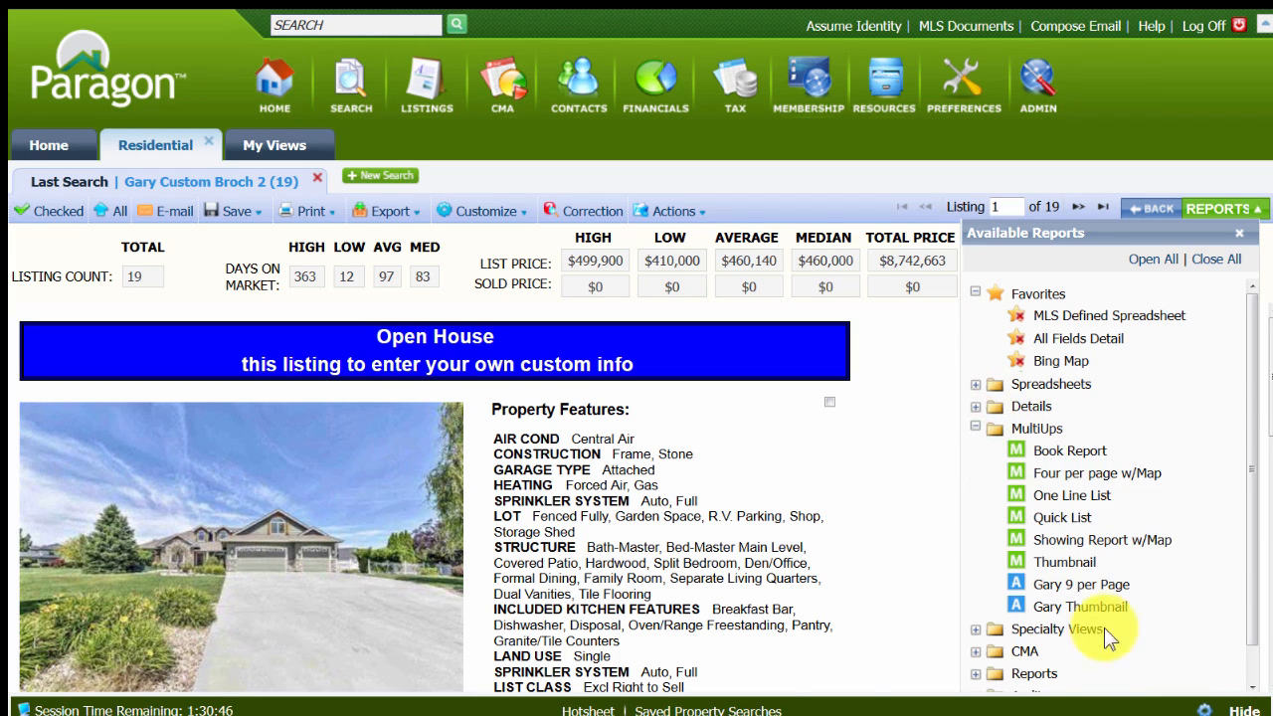
pyautogui.click(1065, 585)
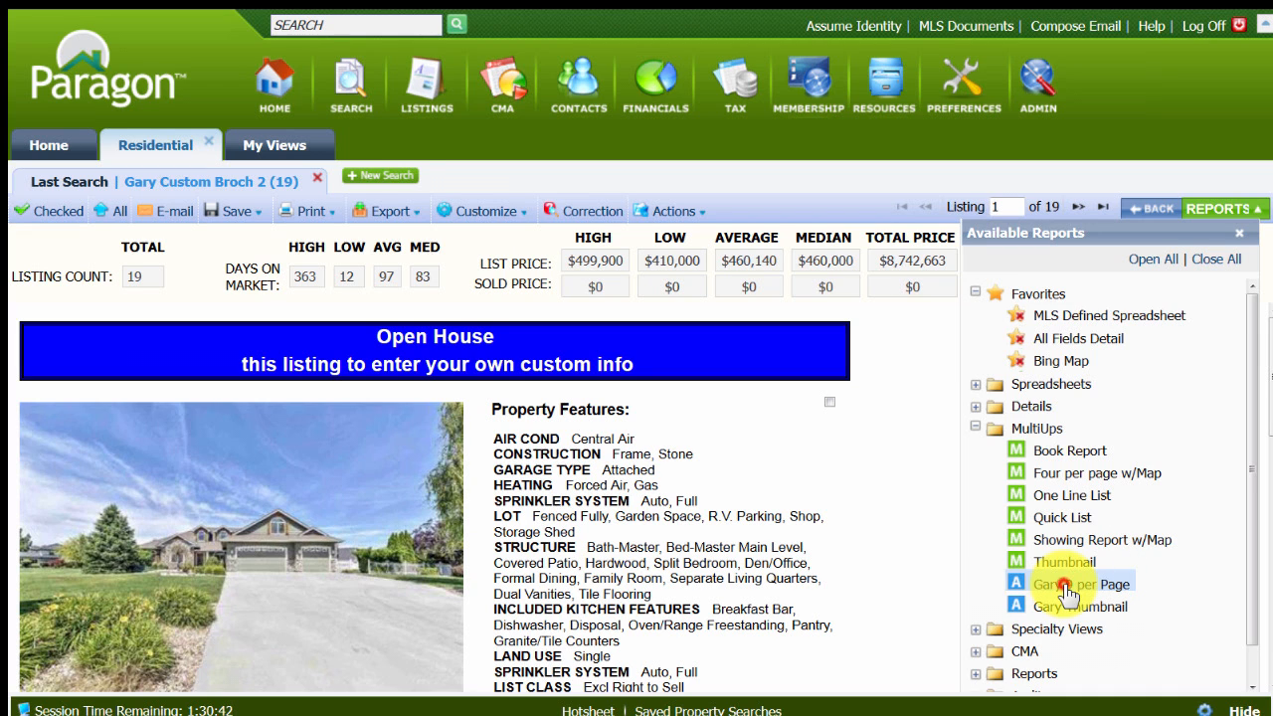
pyautogui.click(1065, 585)
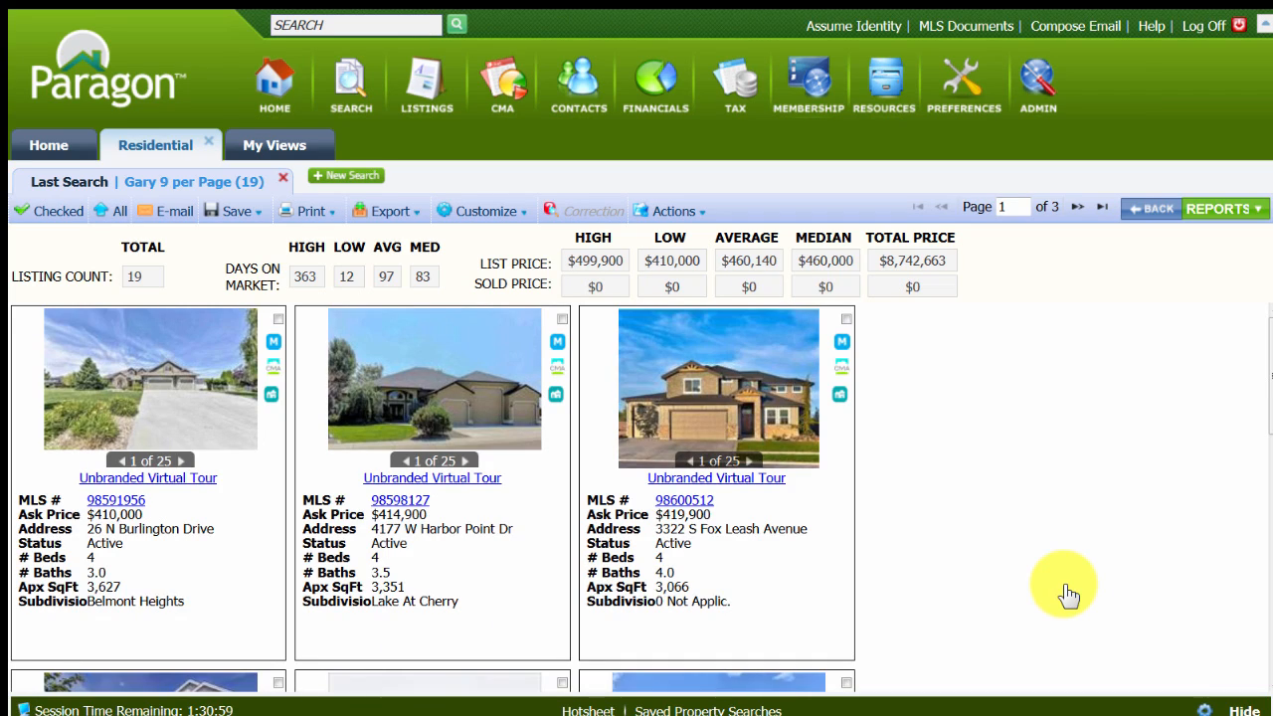
# Look through the bordered listings on page 1 of the results and go to page 2.
pyautogui.scroll(-3, 1054, 587)
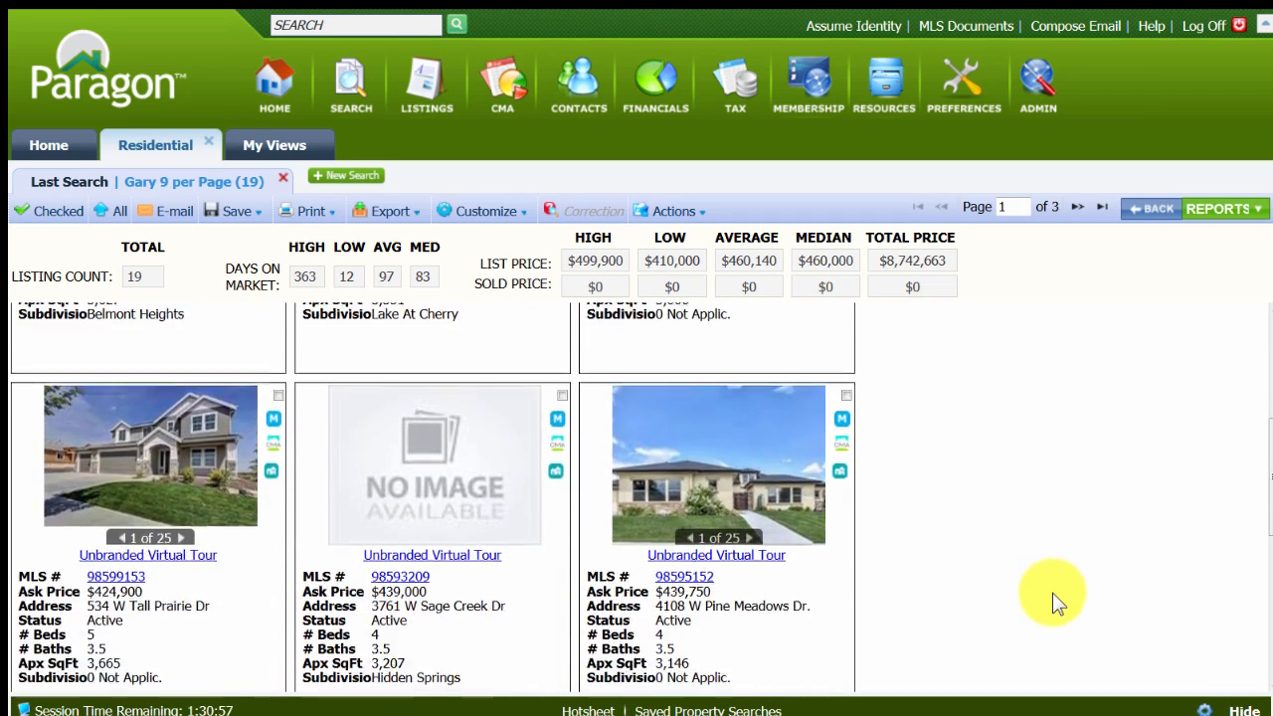
pyautogui.scroll(-3, 1052, 596)
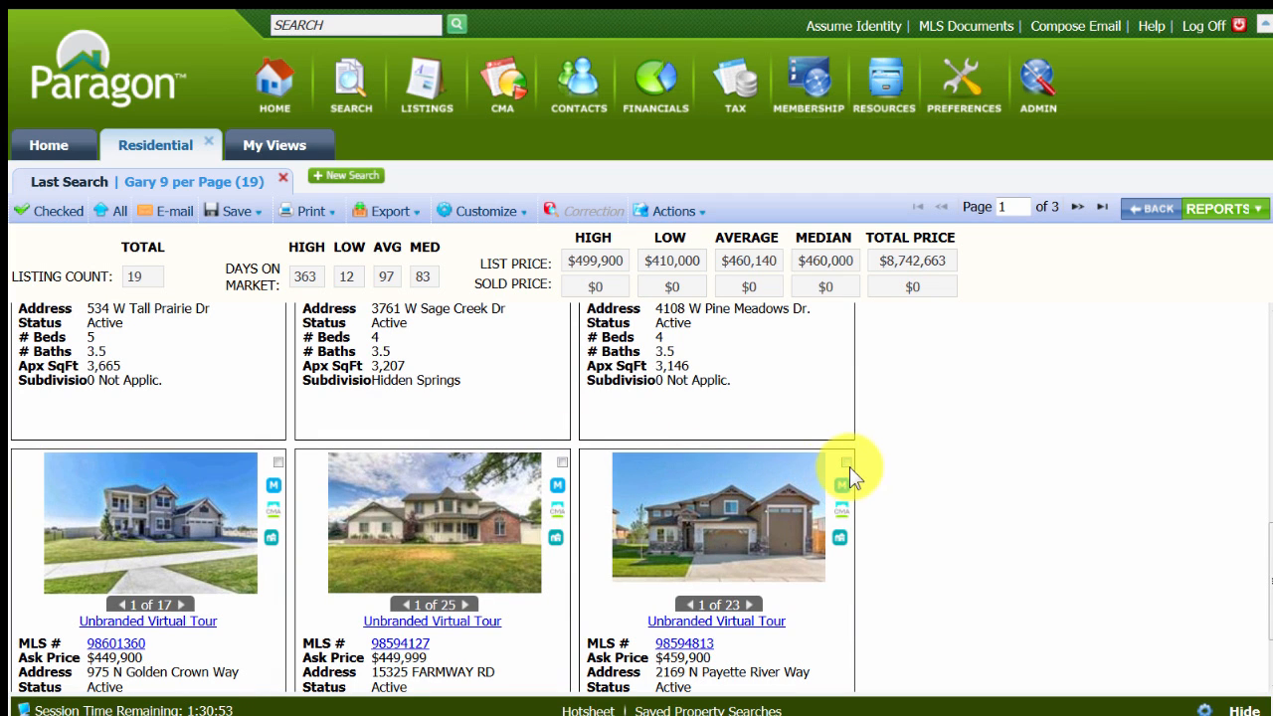
pyautogui.click(1079, 208)
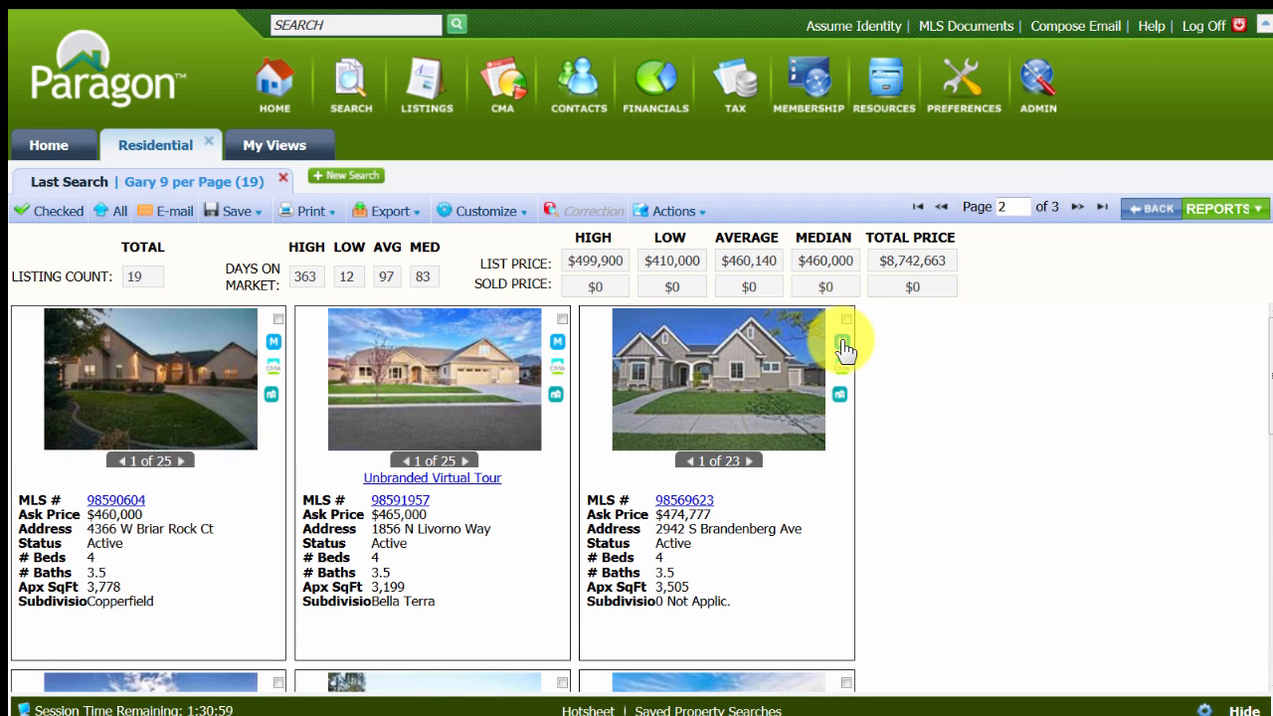
# Test the M link of page 2's third listing, close the map it opens, and look through the page's remaining listings.
pyautogui.click(841, 342)
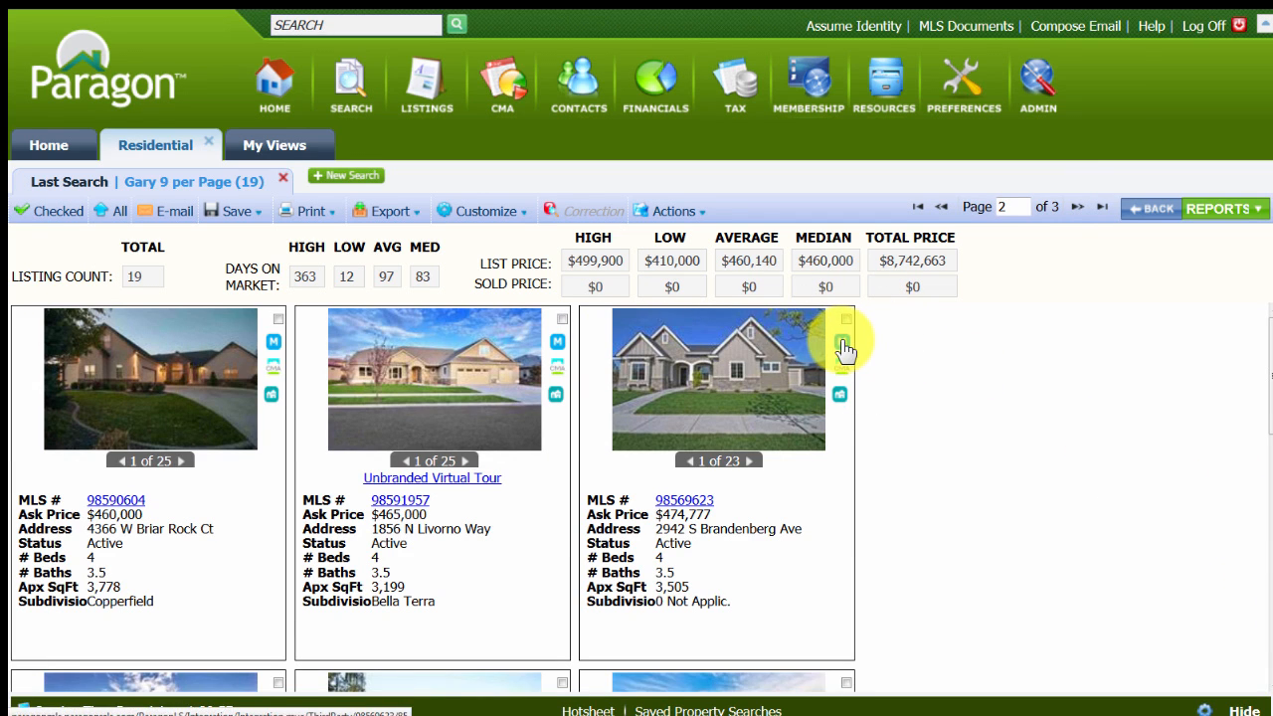
pyautogui.click(841, 342)
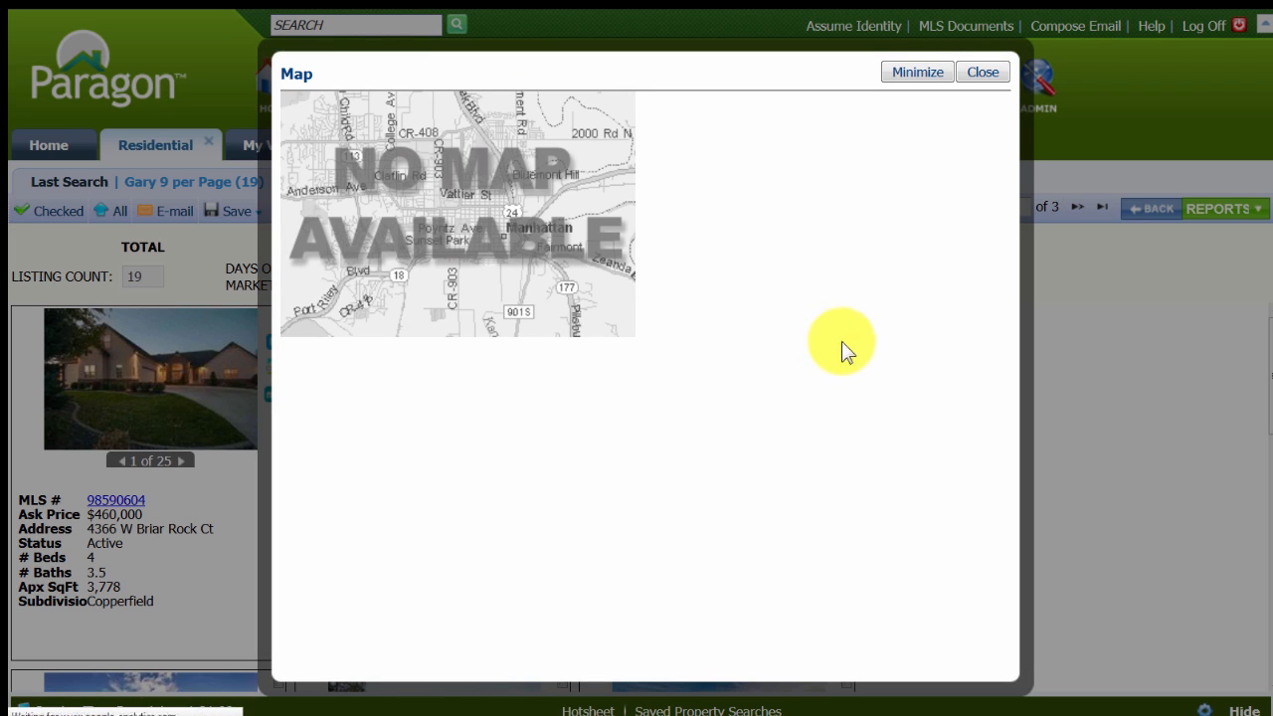
pyautogui.click(982, 71)
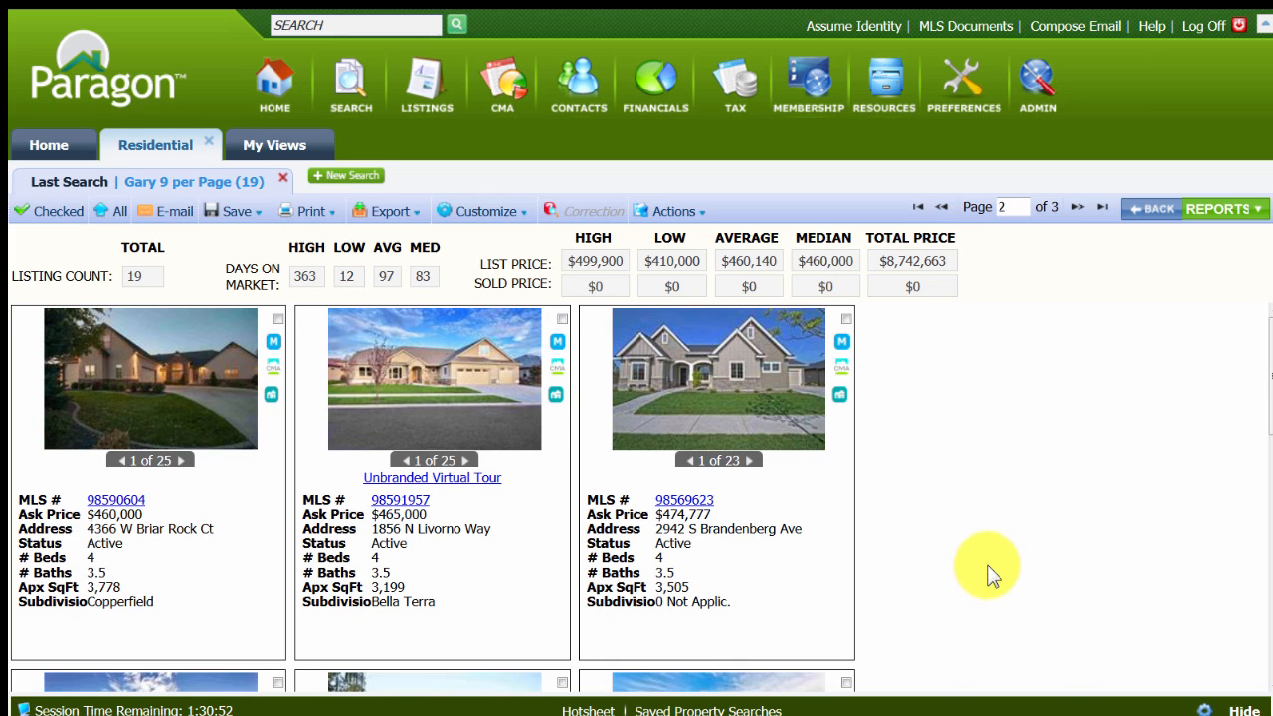
pyautogui.scroll(-1, 991, 575)
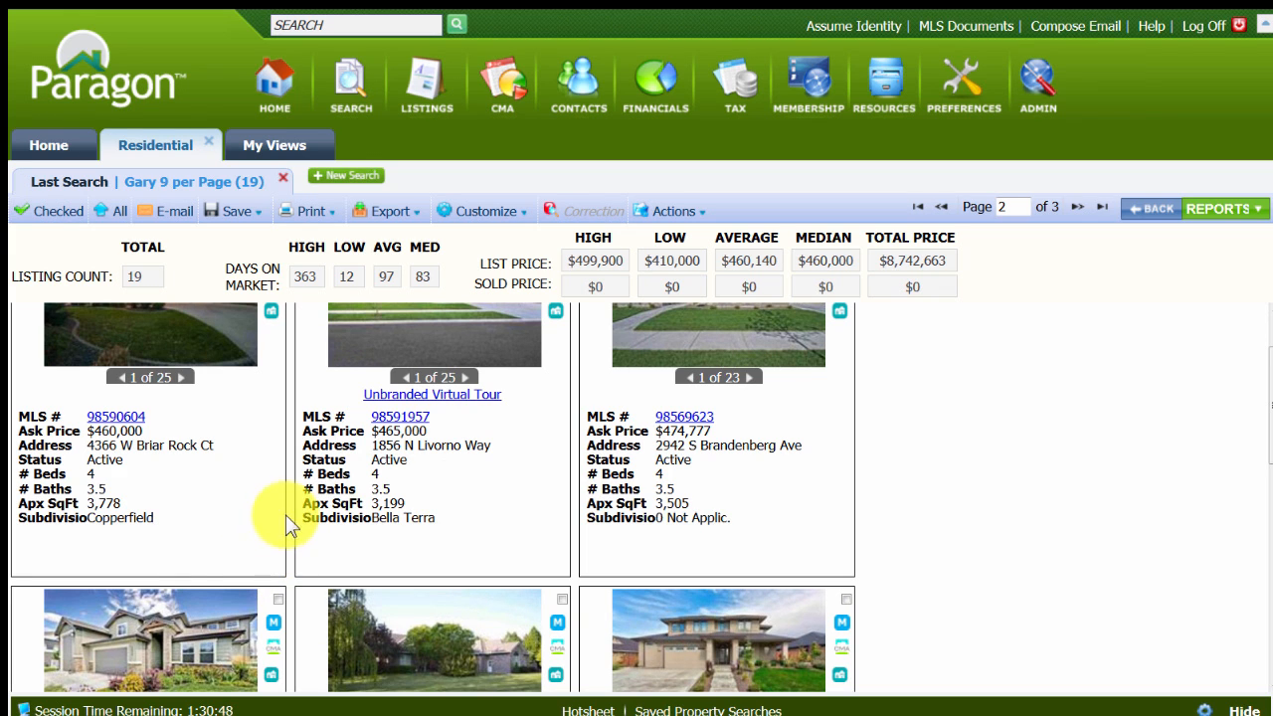
pyautogui.scroll(-2, 478, 529)
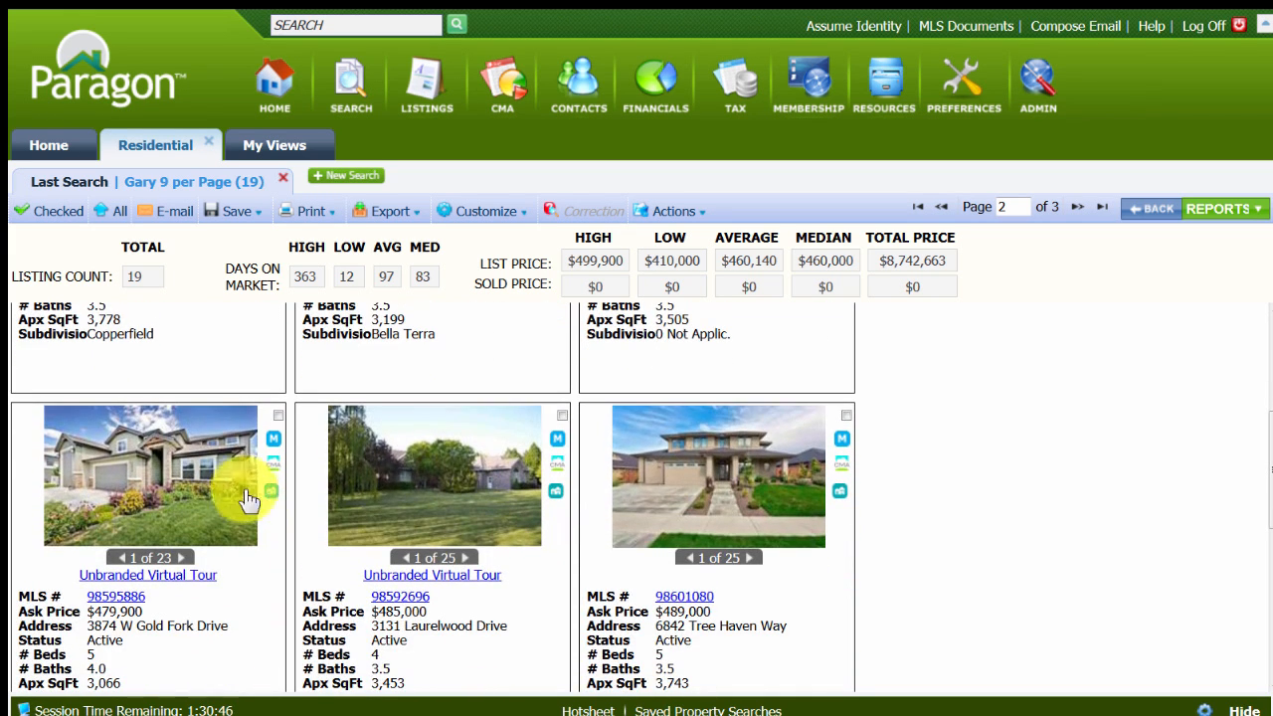
pyautogui.scroll(-3, 370, 528)
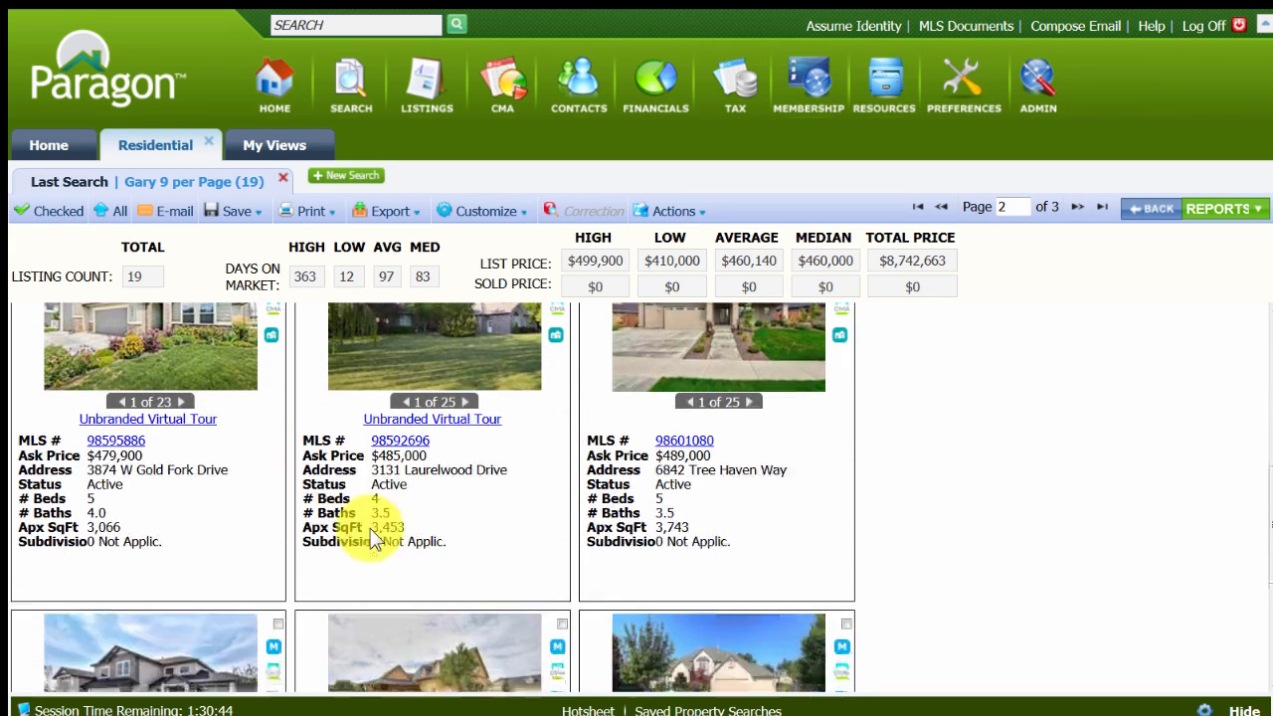
# Return to the 9 per Page layout in My Views and switch its class to (2) Land.
pyautogui.click(276, 145)
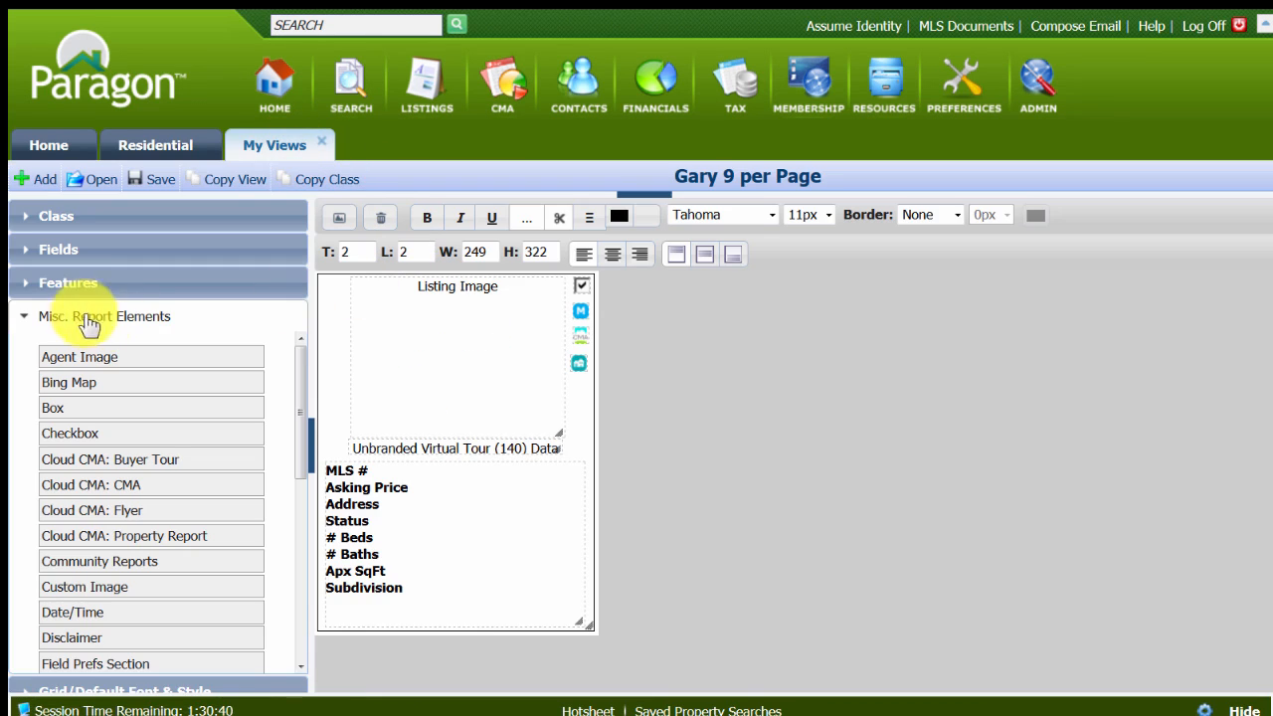
pyautogui.click(51, 216)
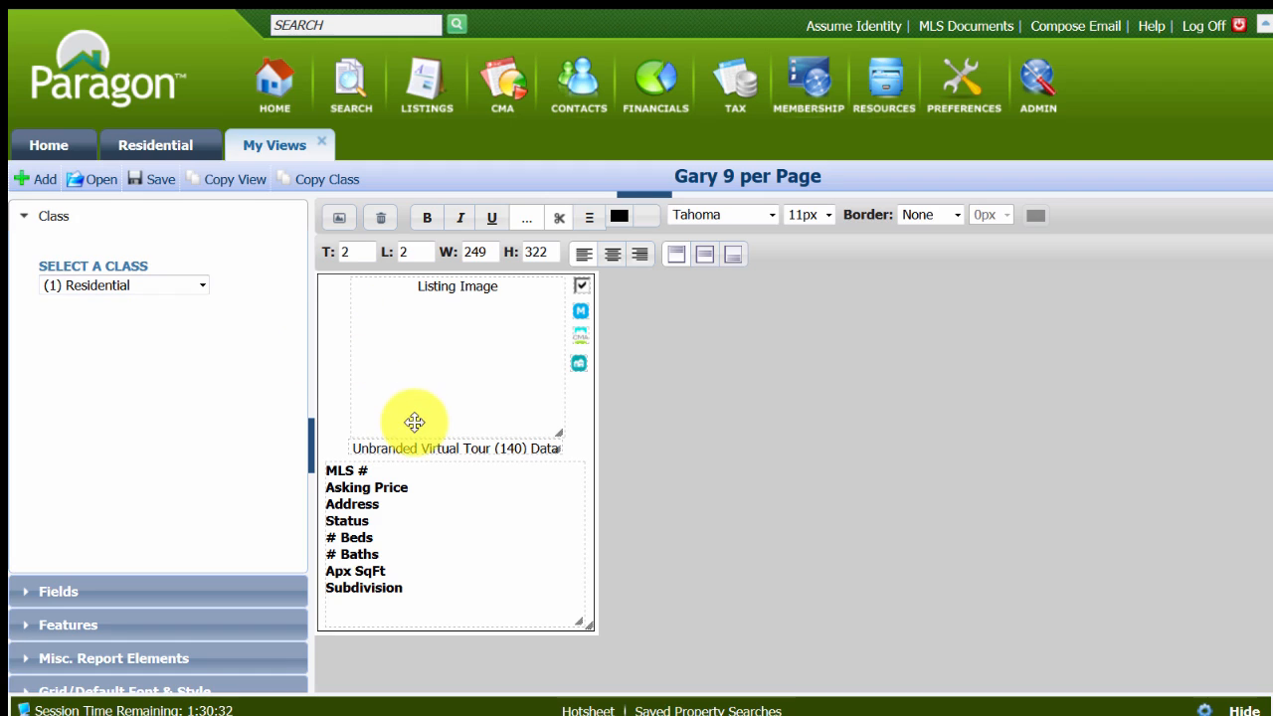
pyautogui.click(203, 284)
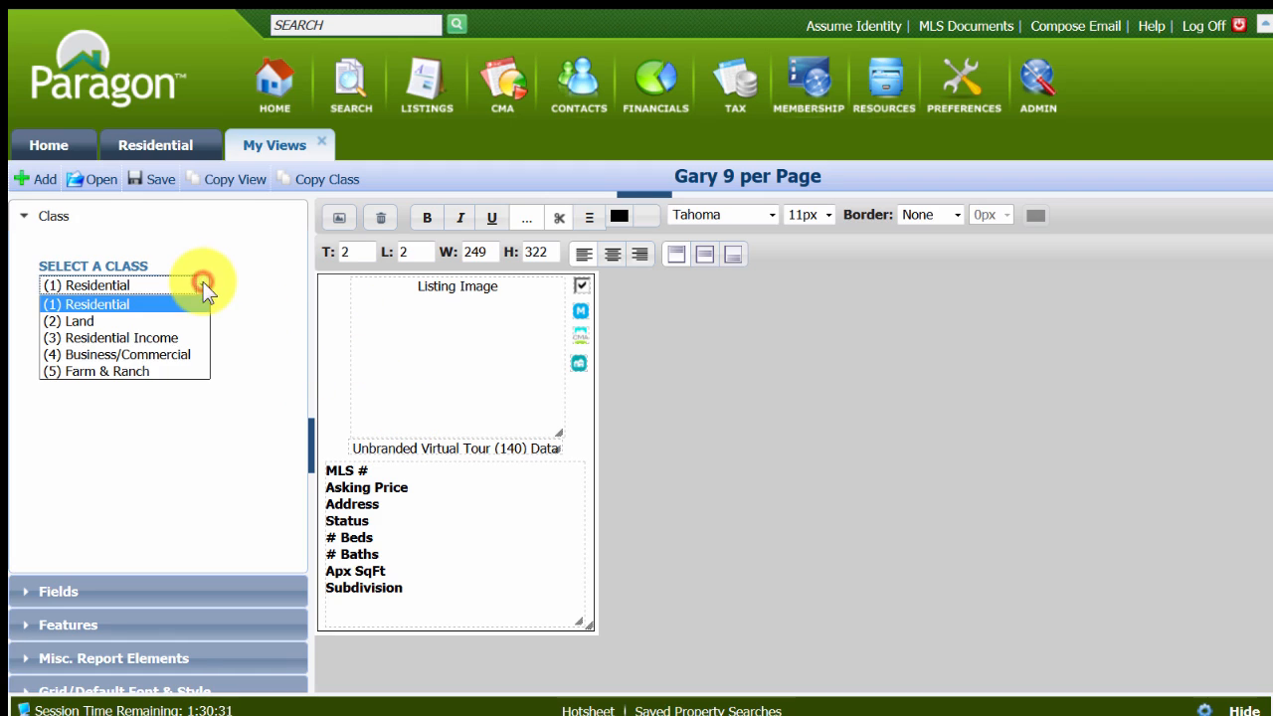
pyautogui.click(87, 322)
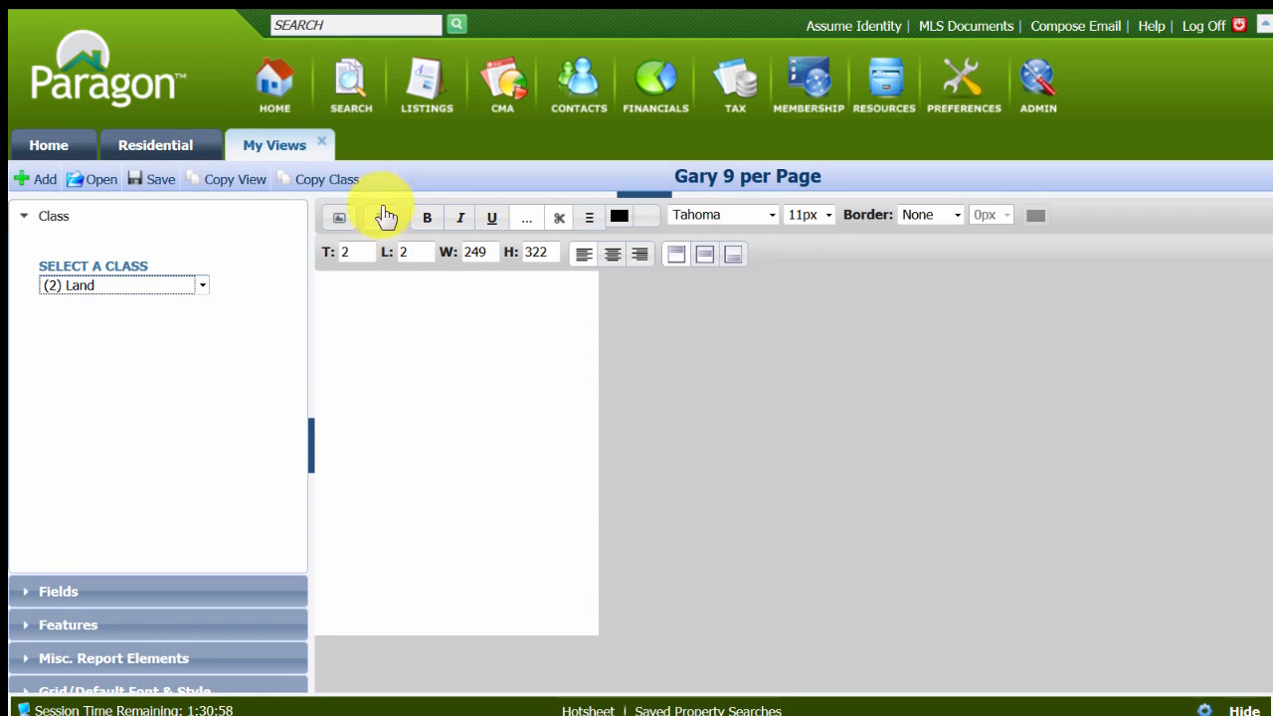
# Copy the Residential class layout of the personal 9 per Page view into the Land class.
pyautogui.click(318, 182)
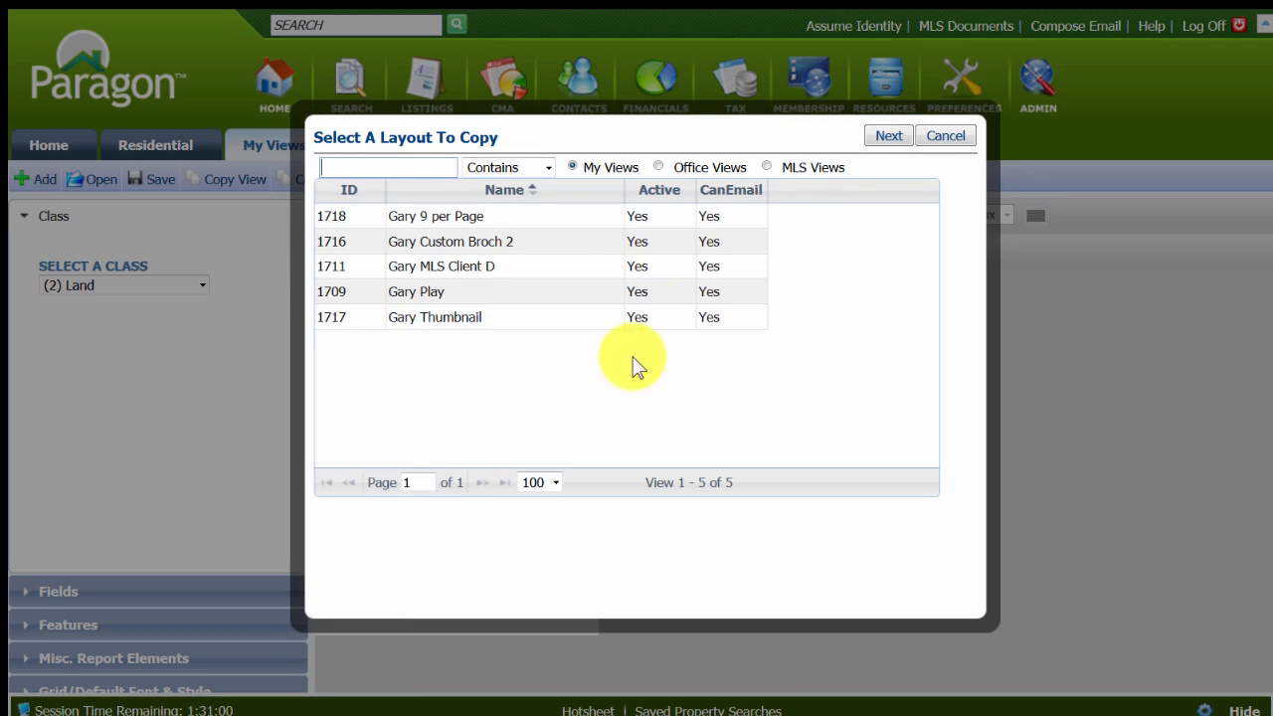
pyautogui.click(441, 227)
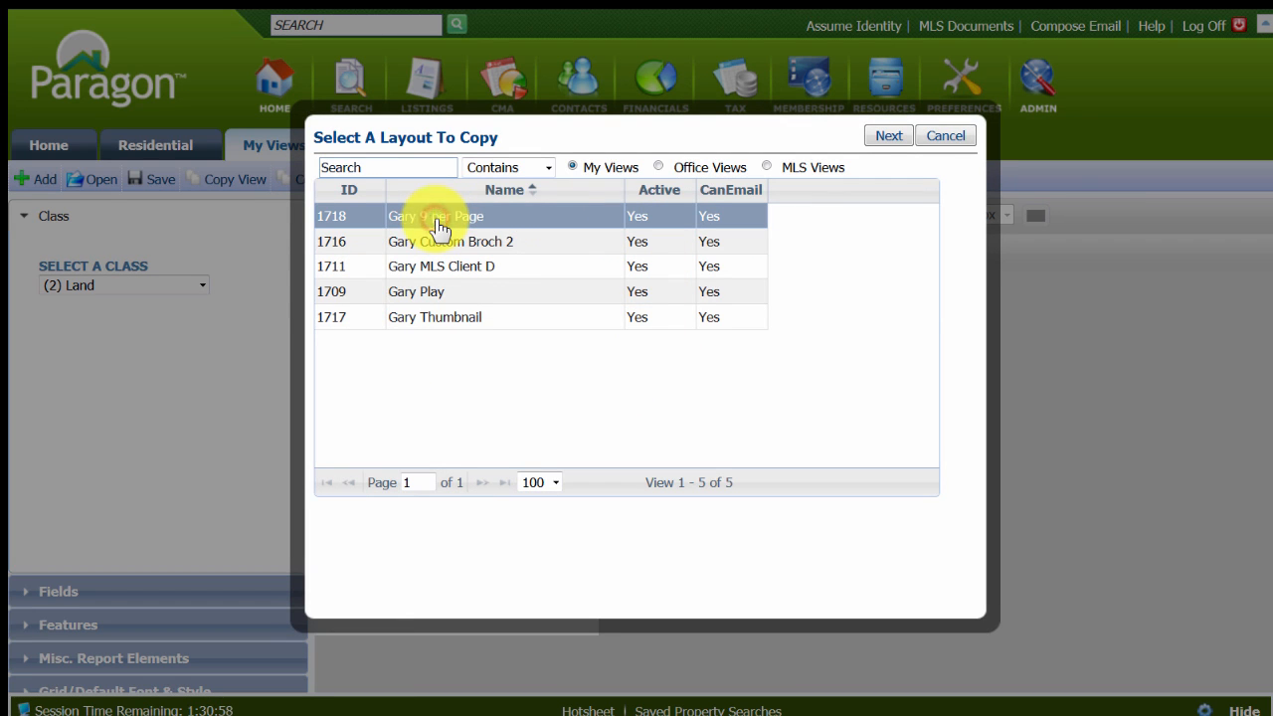
pyautogui.click(887, 135)
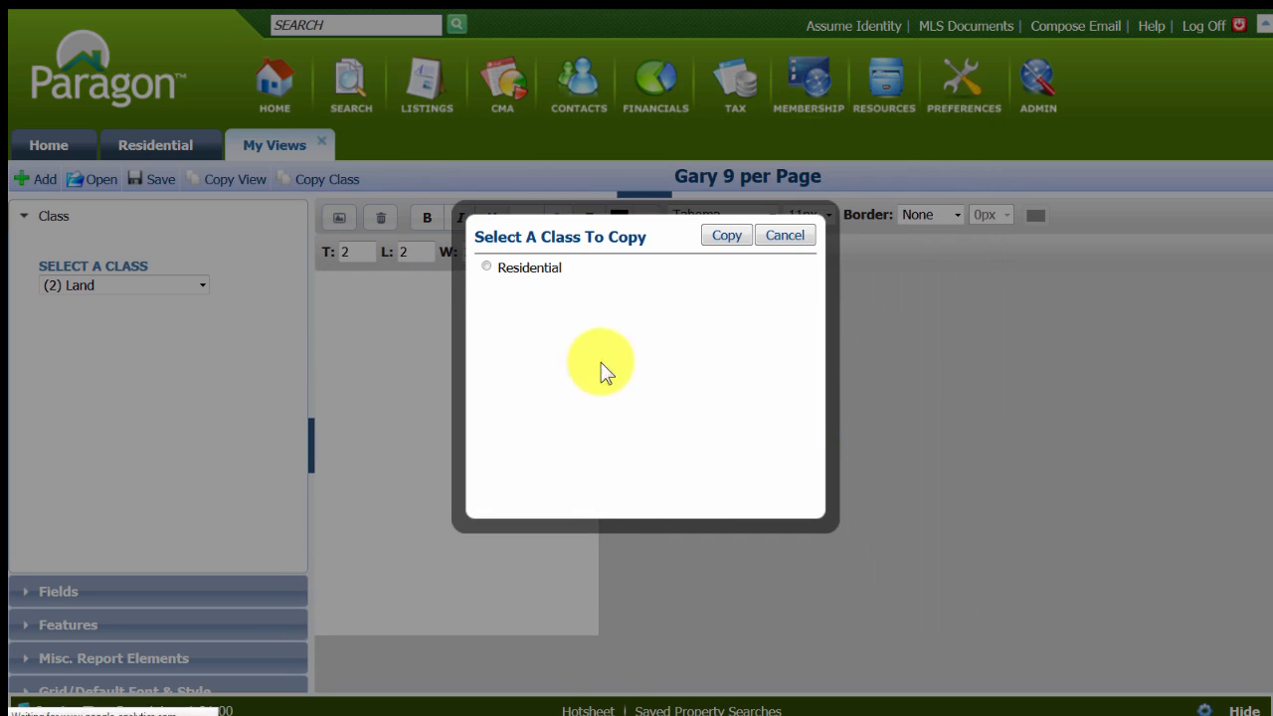
pyautogui.click(487, 266)
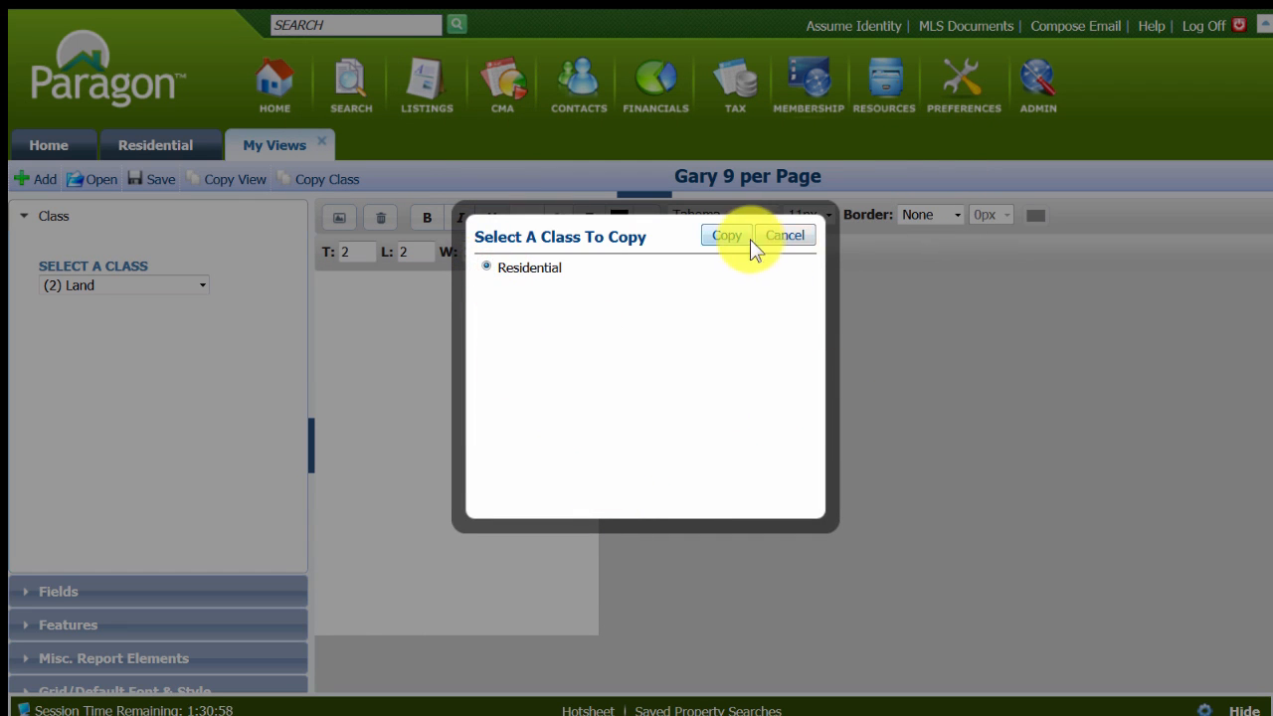